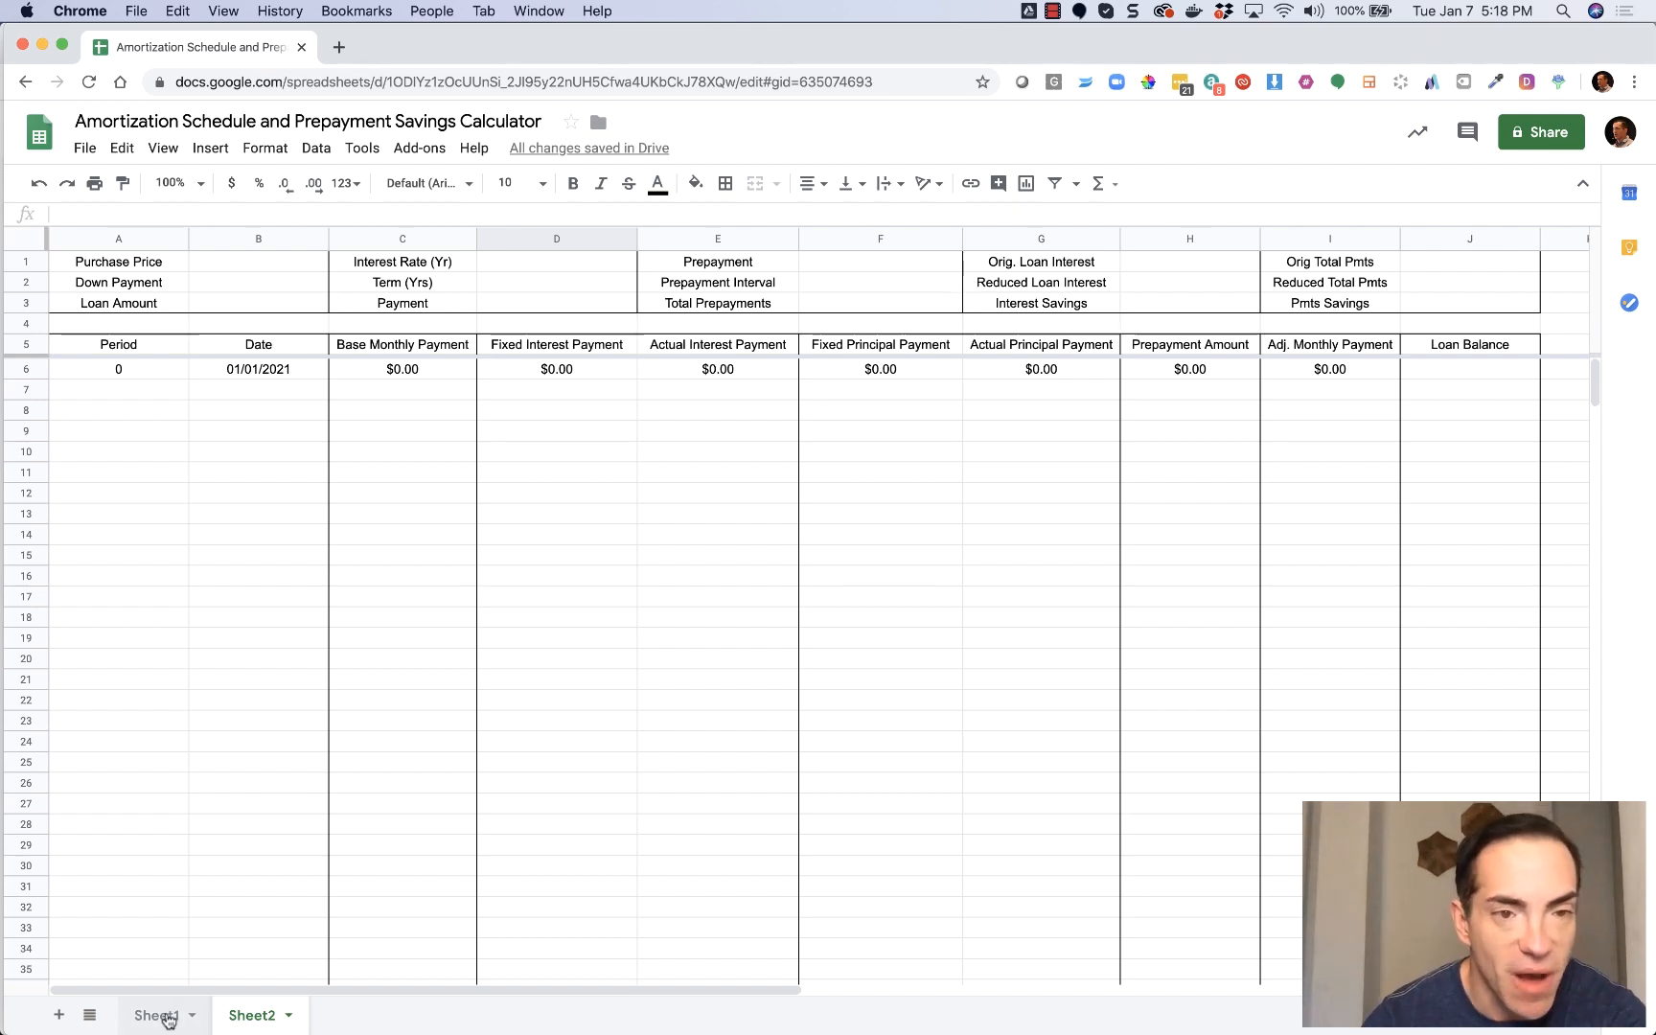
Compare the filled amortization schedule on Sheet1 with the blank template on Sheet2, including its summary block A1:J3.
{"action": "left_click", "coordinate": [166, 1017]}
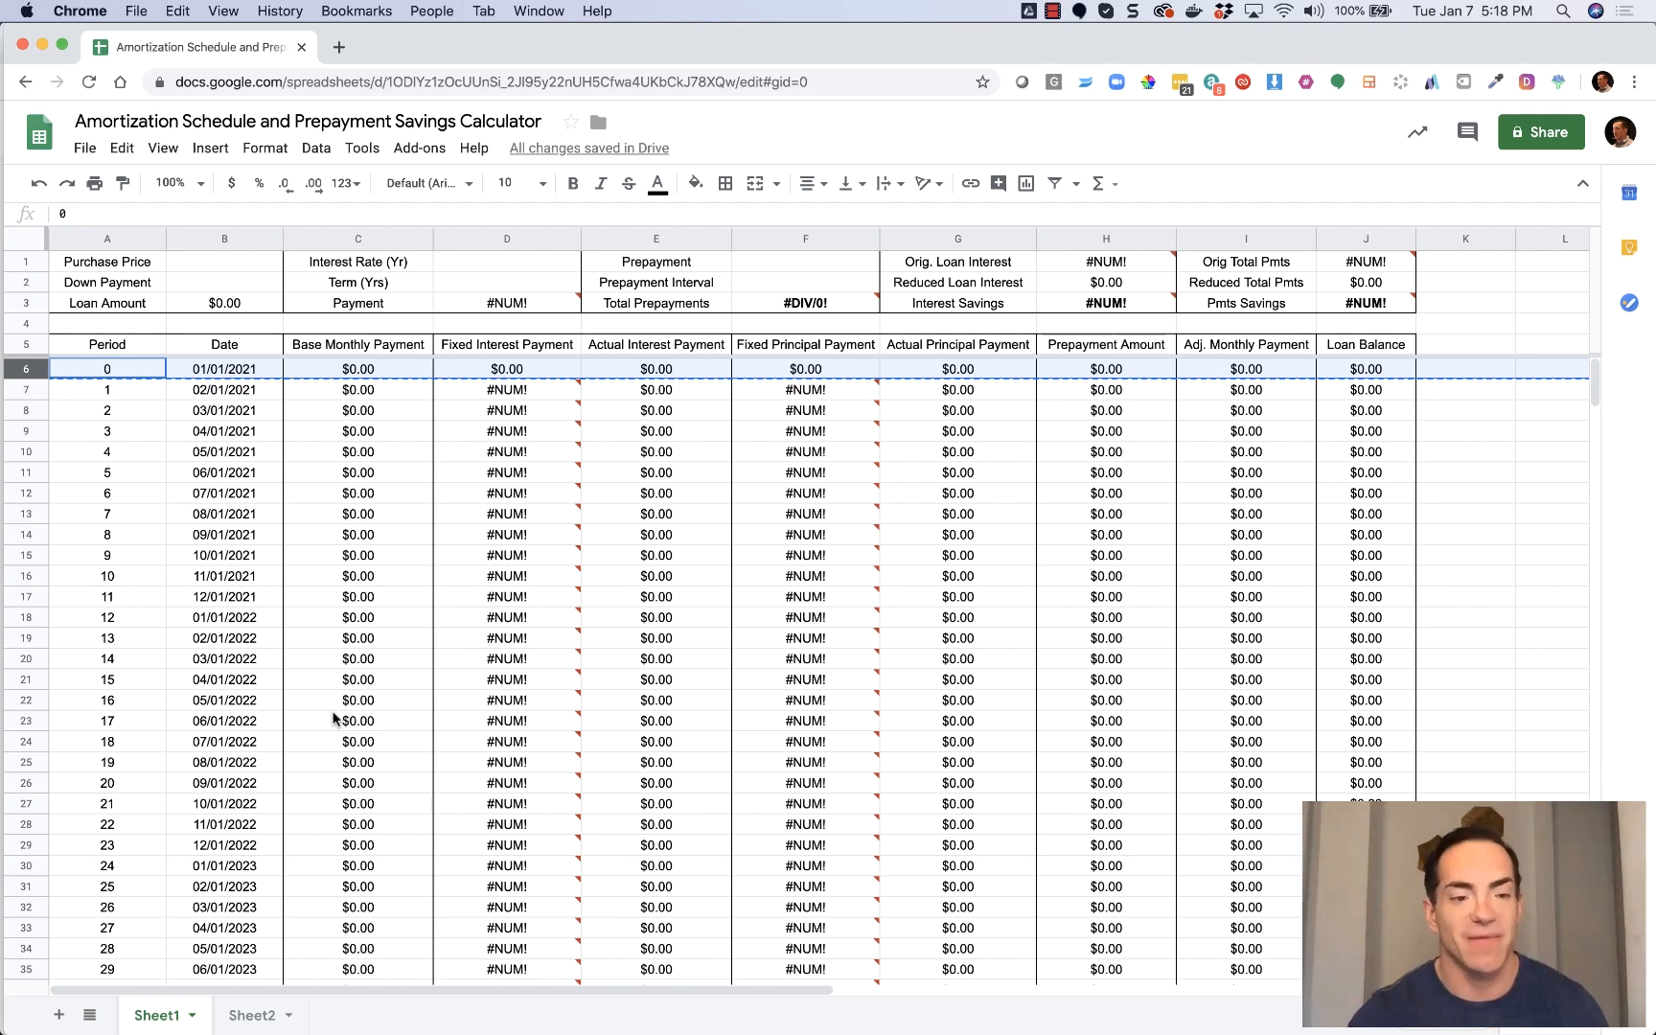
{"action": "left_click", "coordinate": [252, 1015]}
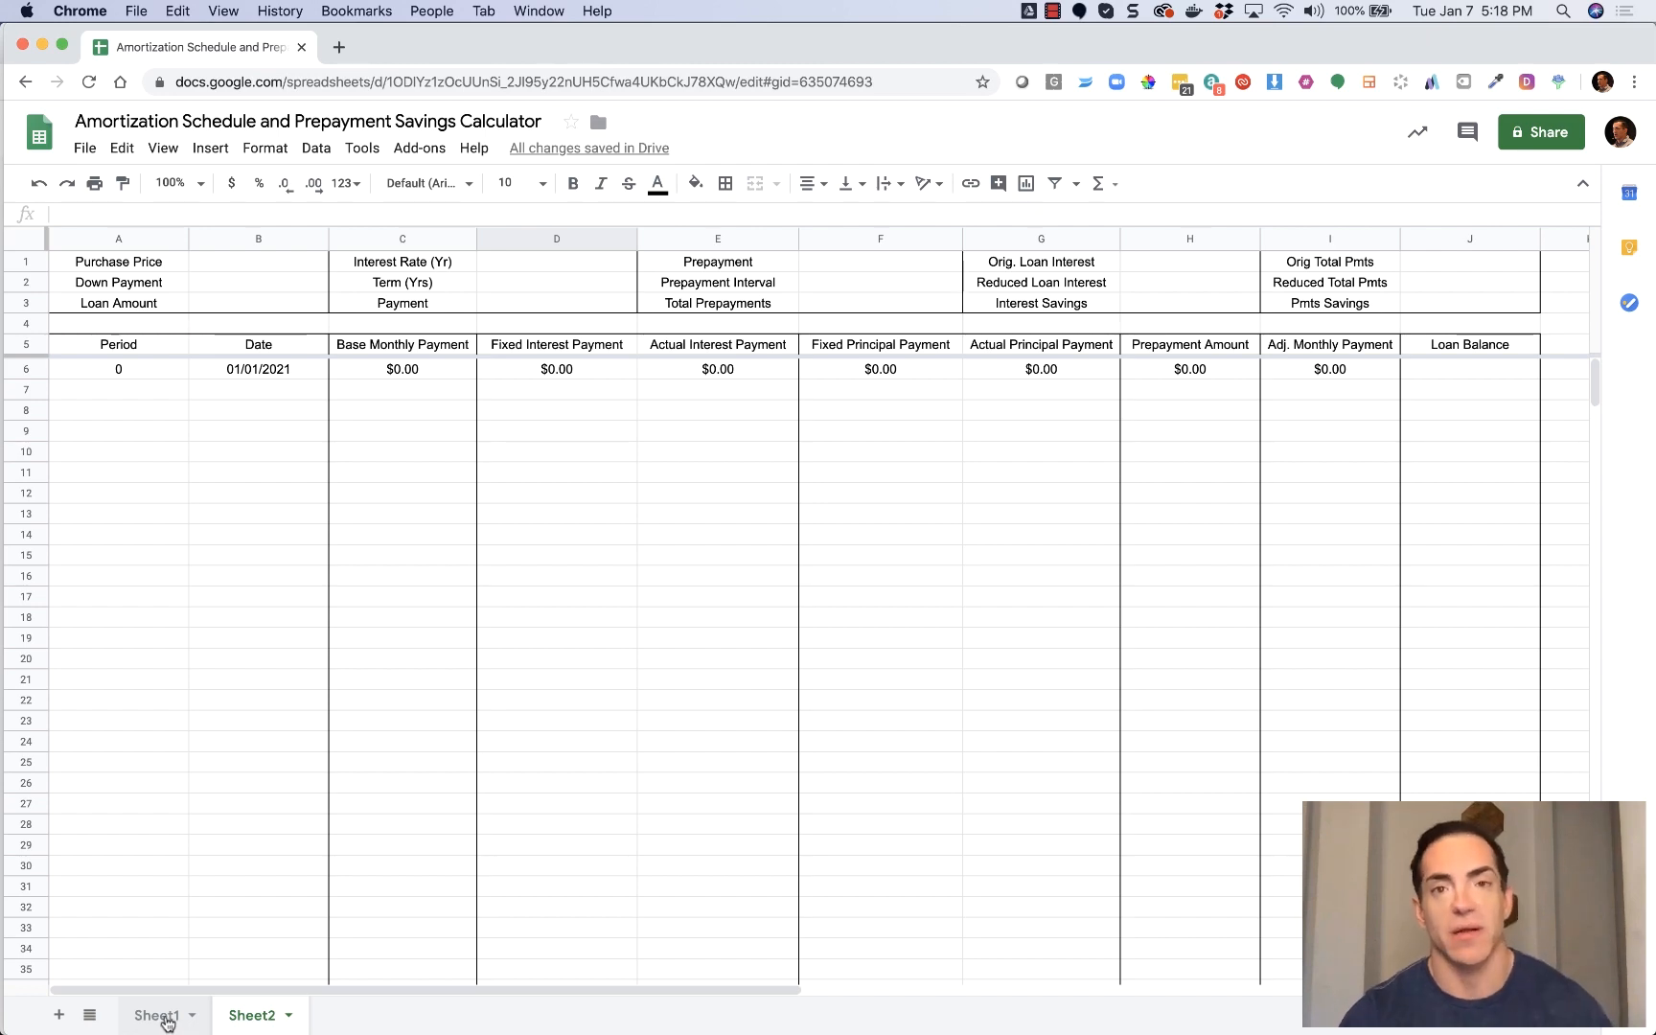
{"action": "left_click", "coordinate": [165, 1021]}
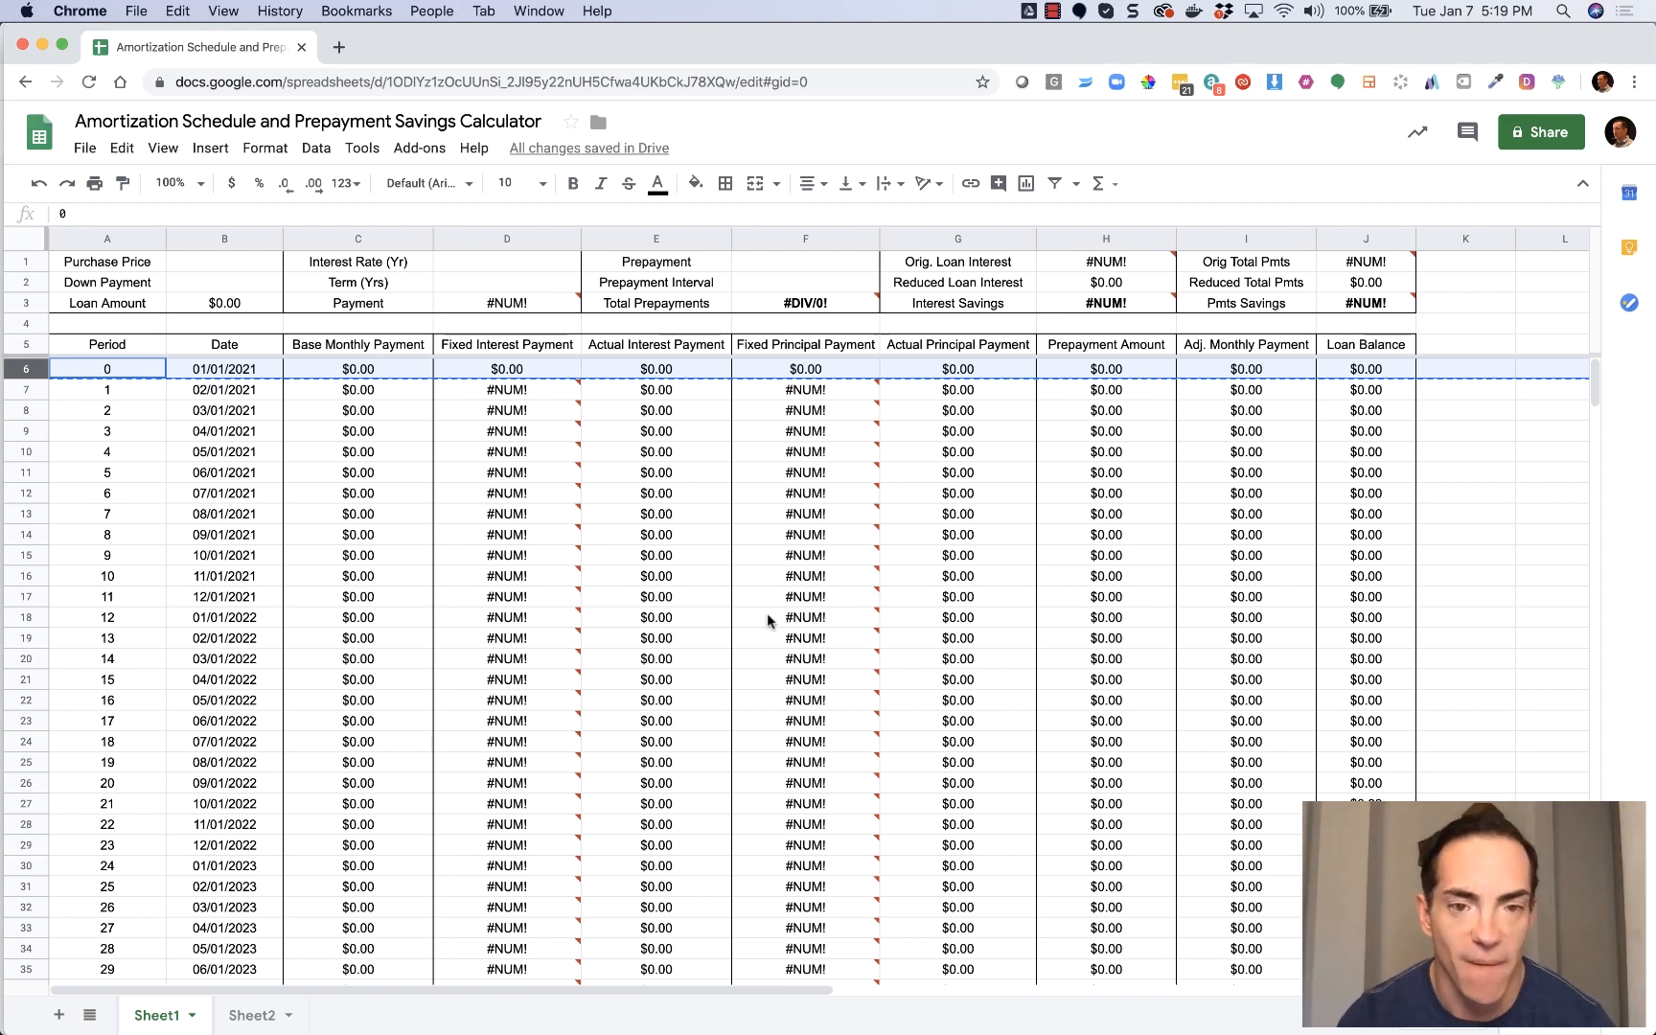
{"action": "left_click", "coordinate": [848, 619]}
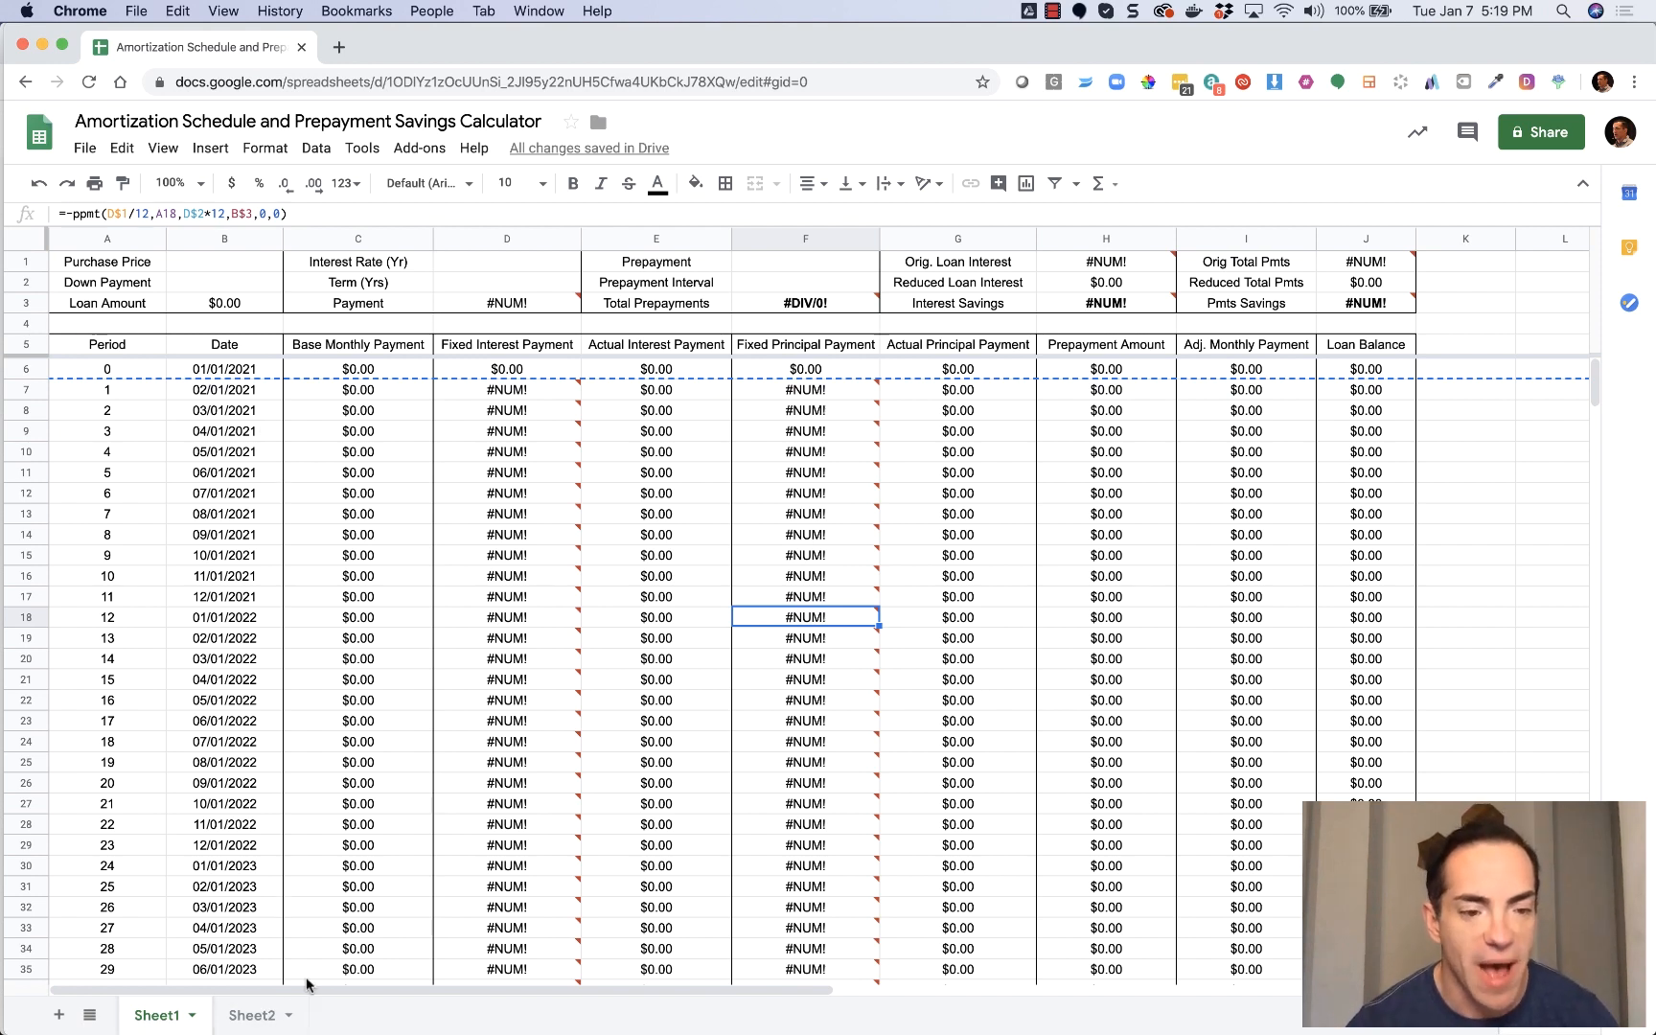
{"action": "left_click", "coordinate": [247, 1020]}
{"action": "left_click", "coordinate": [141, 266]}
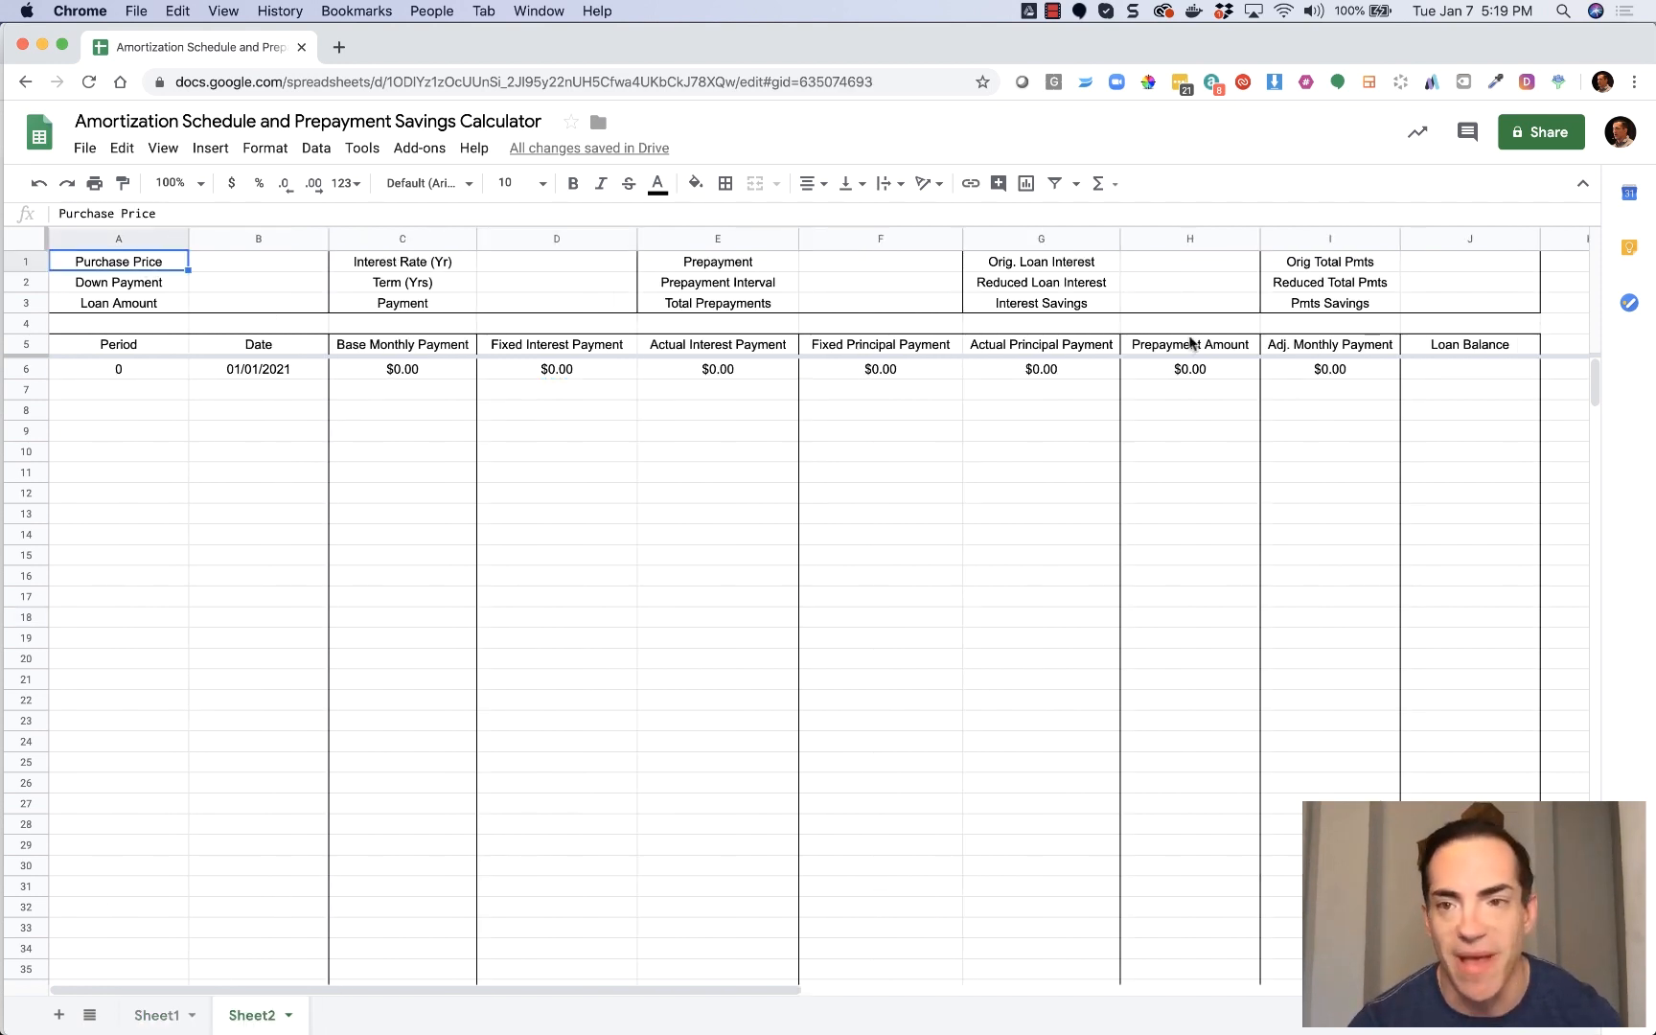
{"action": "left_click", "coordinate": [1471, 306], "text": "shift"}
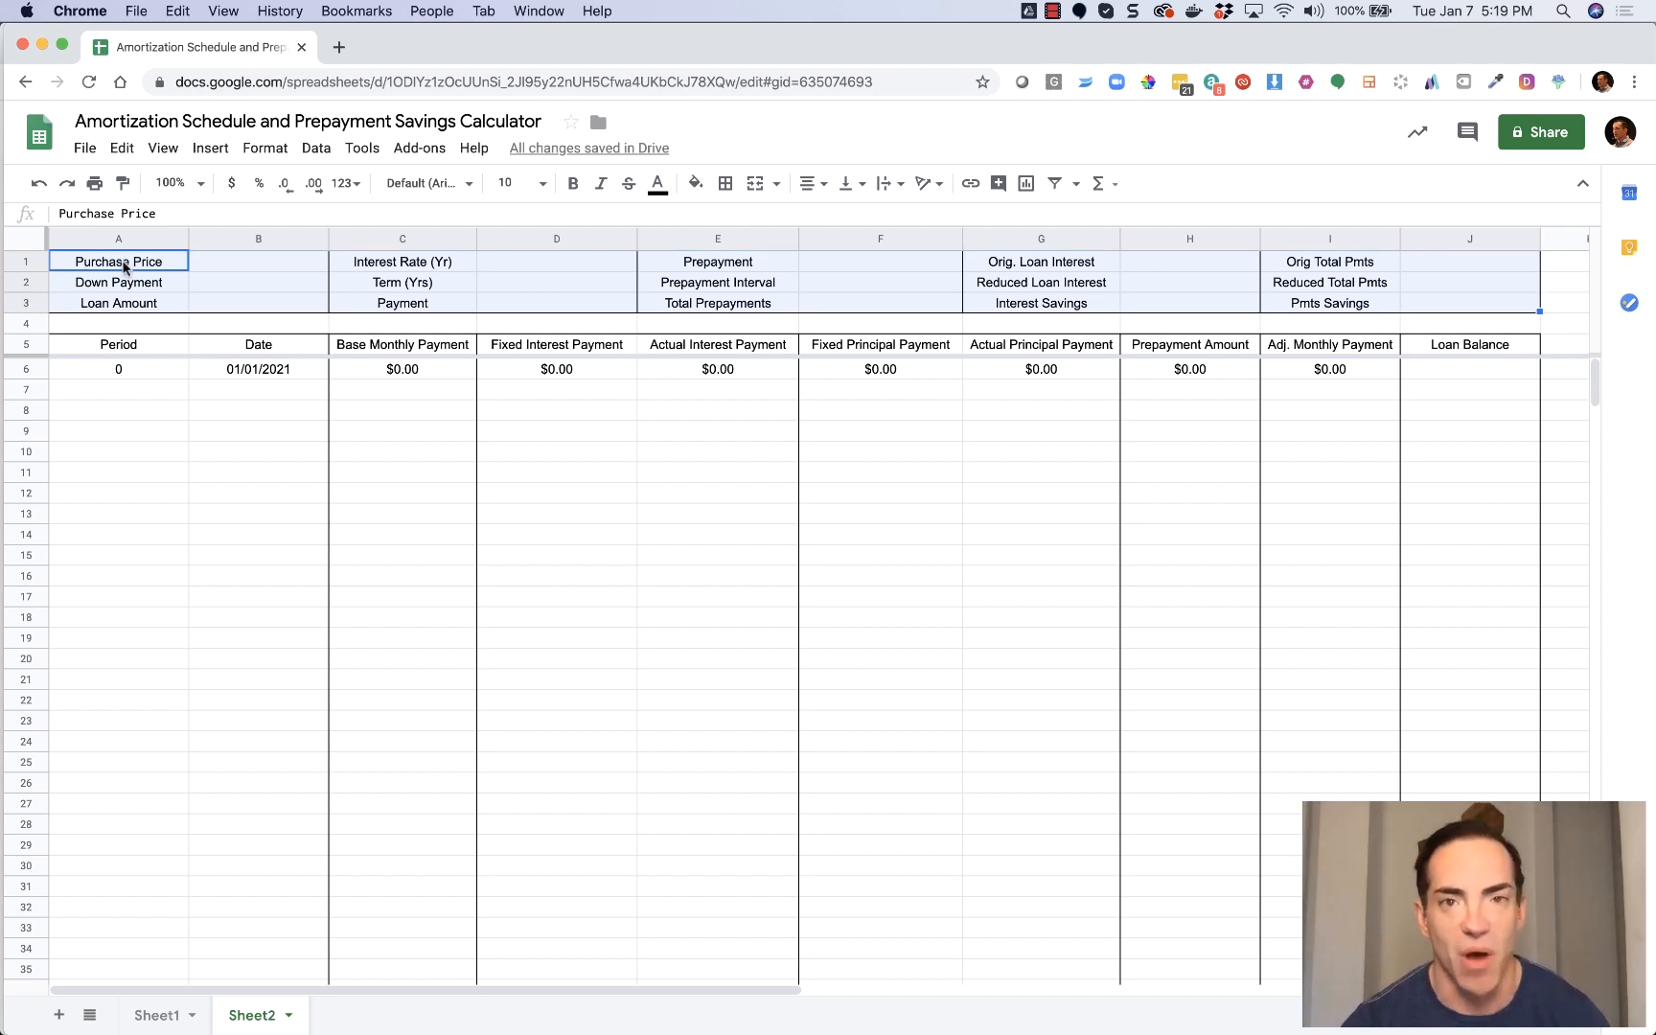
{"action": "left_click", "coordinate": [223, 284]}
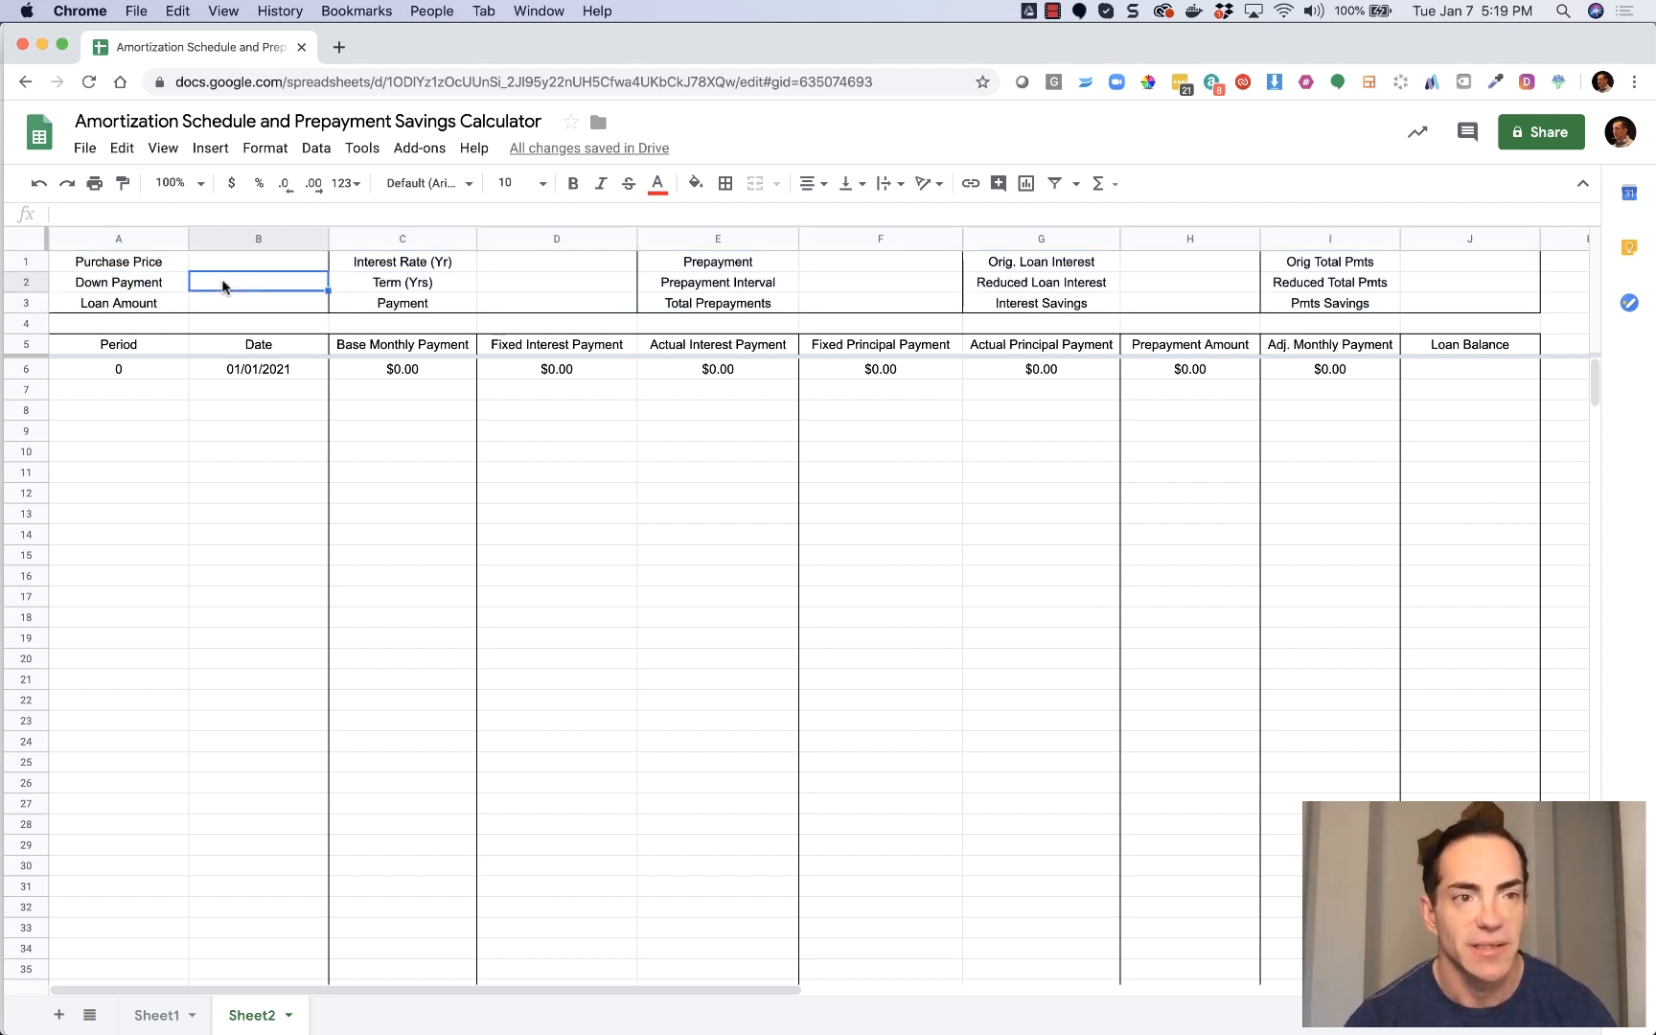
{"action": "left_click", "coordinate": [238, 303]}
On Sheet2, enter a purchase price of 250000 in B1 and a down payment of 50000 in B2.
{"action": "left_click", "coordinate": [262, 267]}
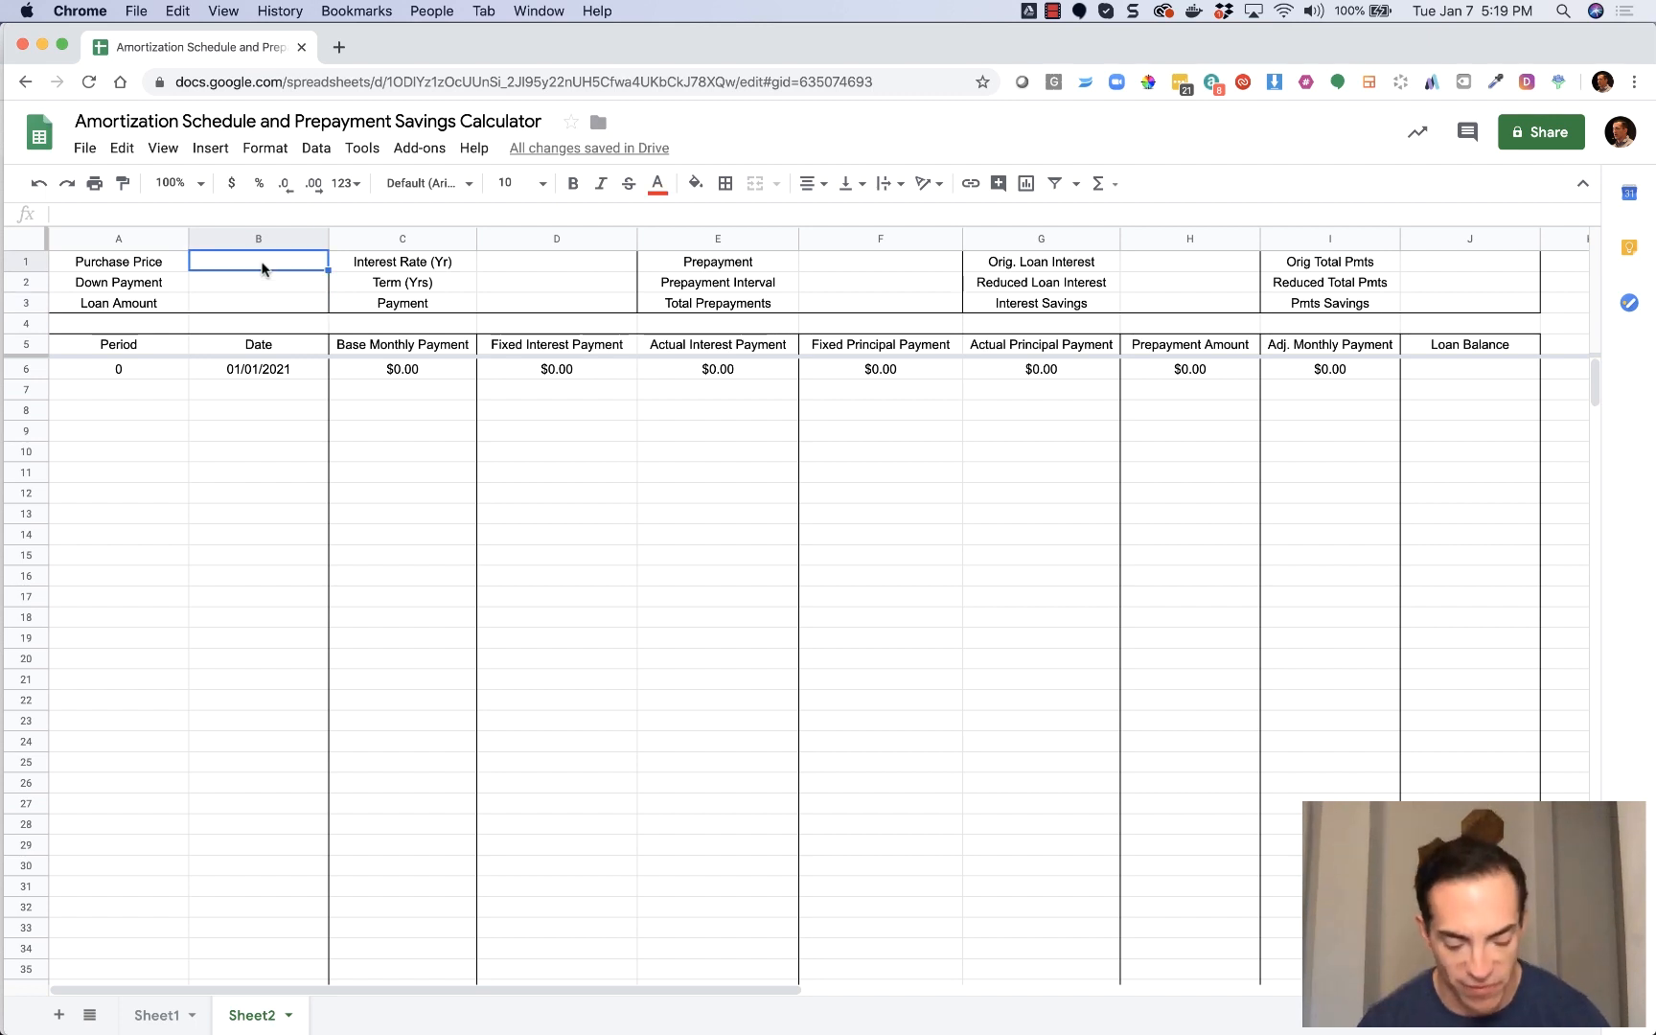
{"action": "type", "text": "250000"}
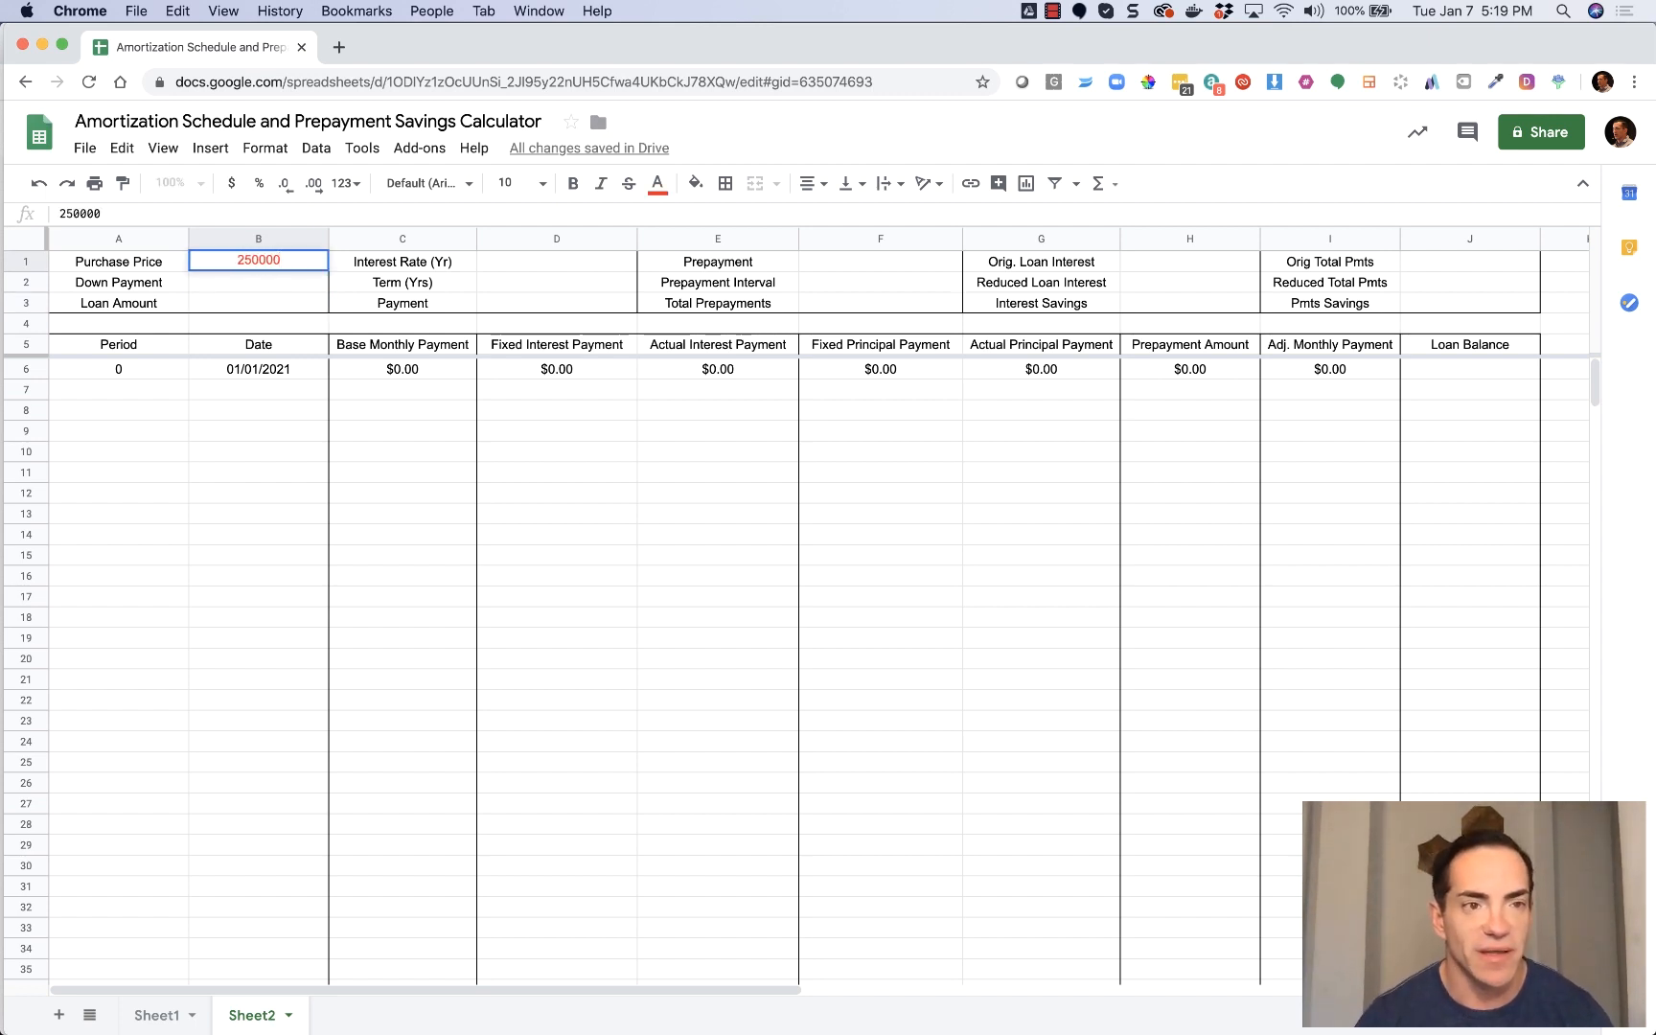
{"action": "key", "text": "Return"}
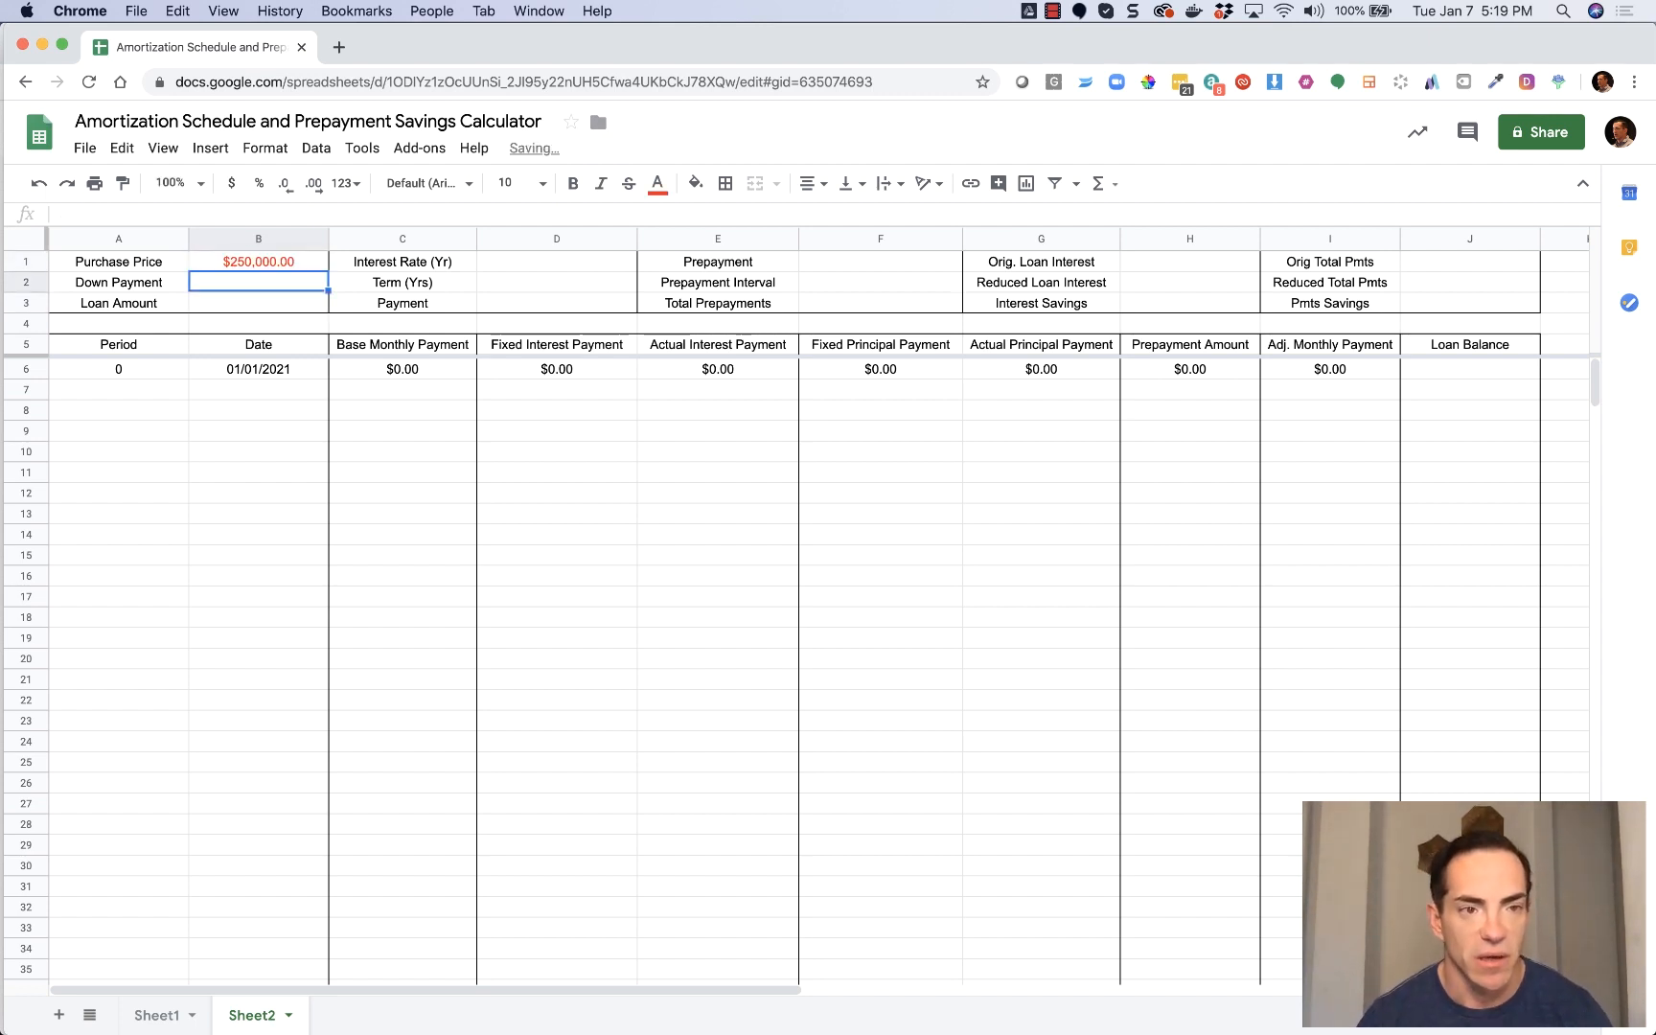
{"action": "type", "text": "50000"}
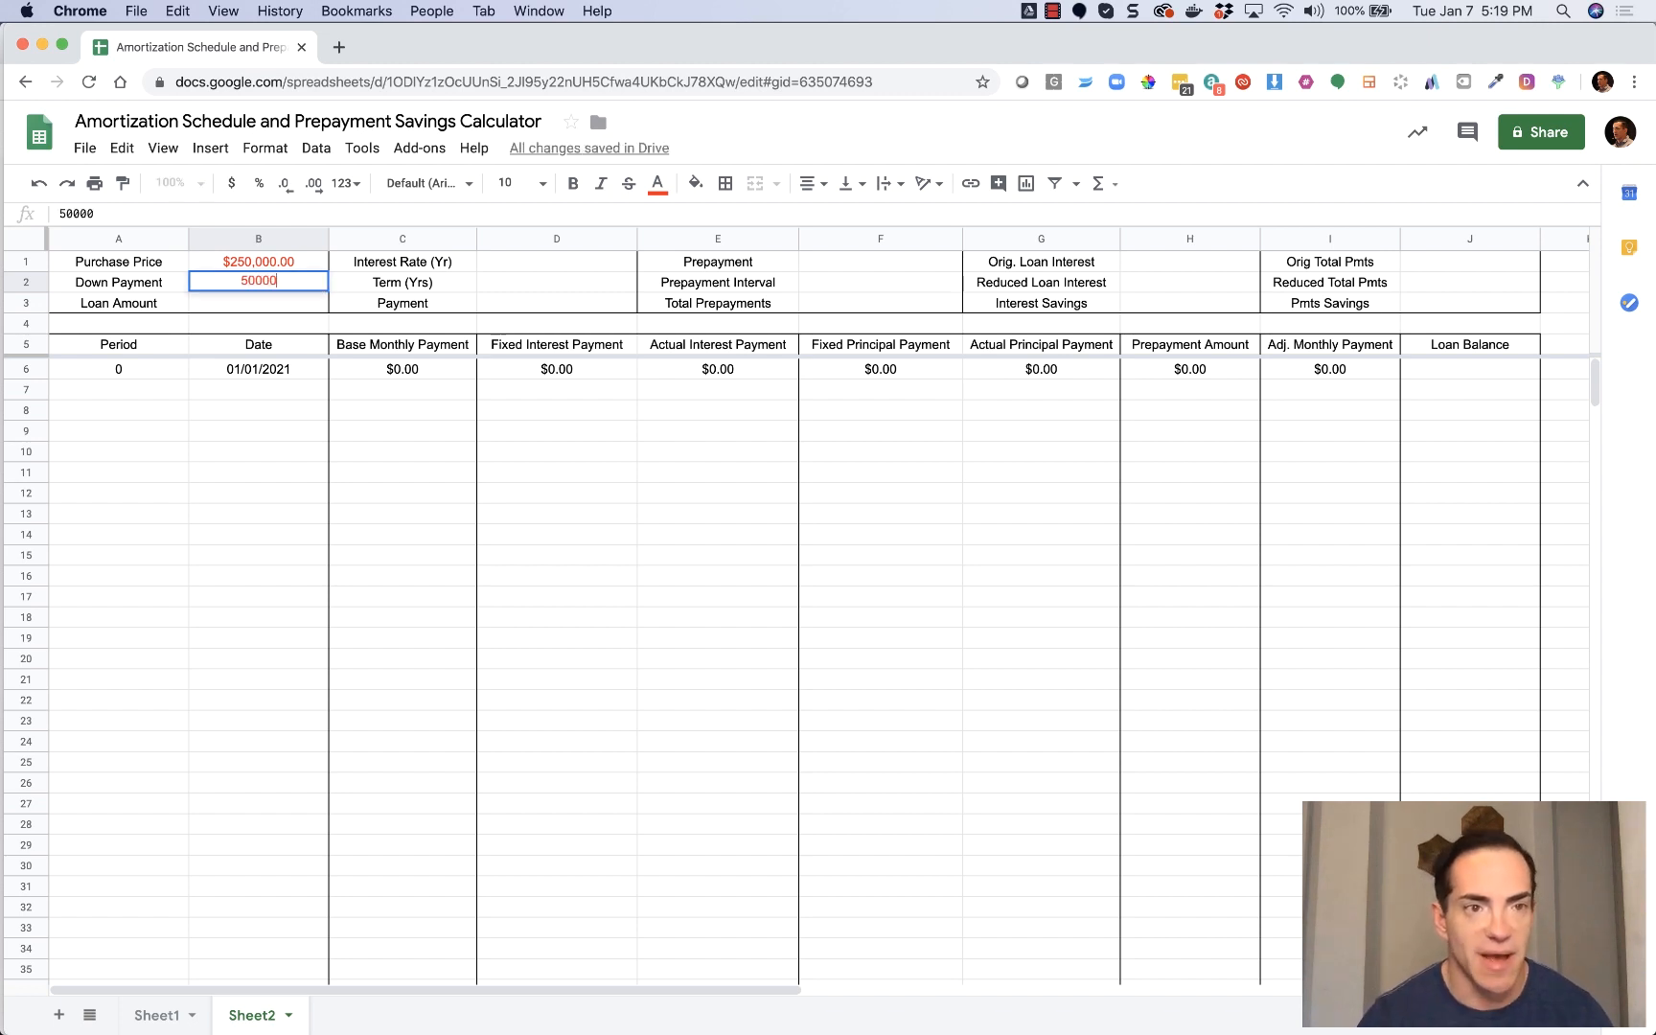
{"action": "key", "text": "Return"}
Try the formula =B1-B2 for the loan amount in B3 and clear the cell again.
{"action": "type", "text": "20000"}
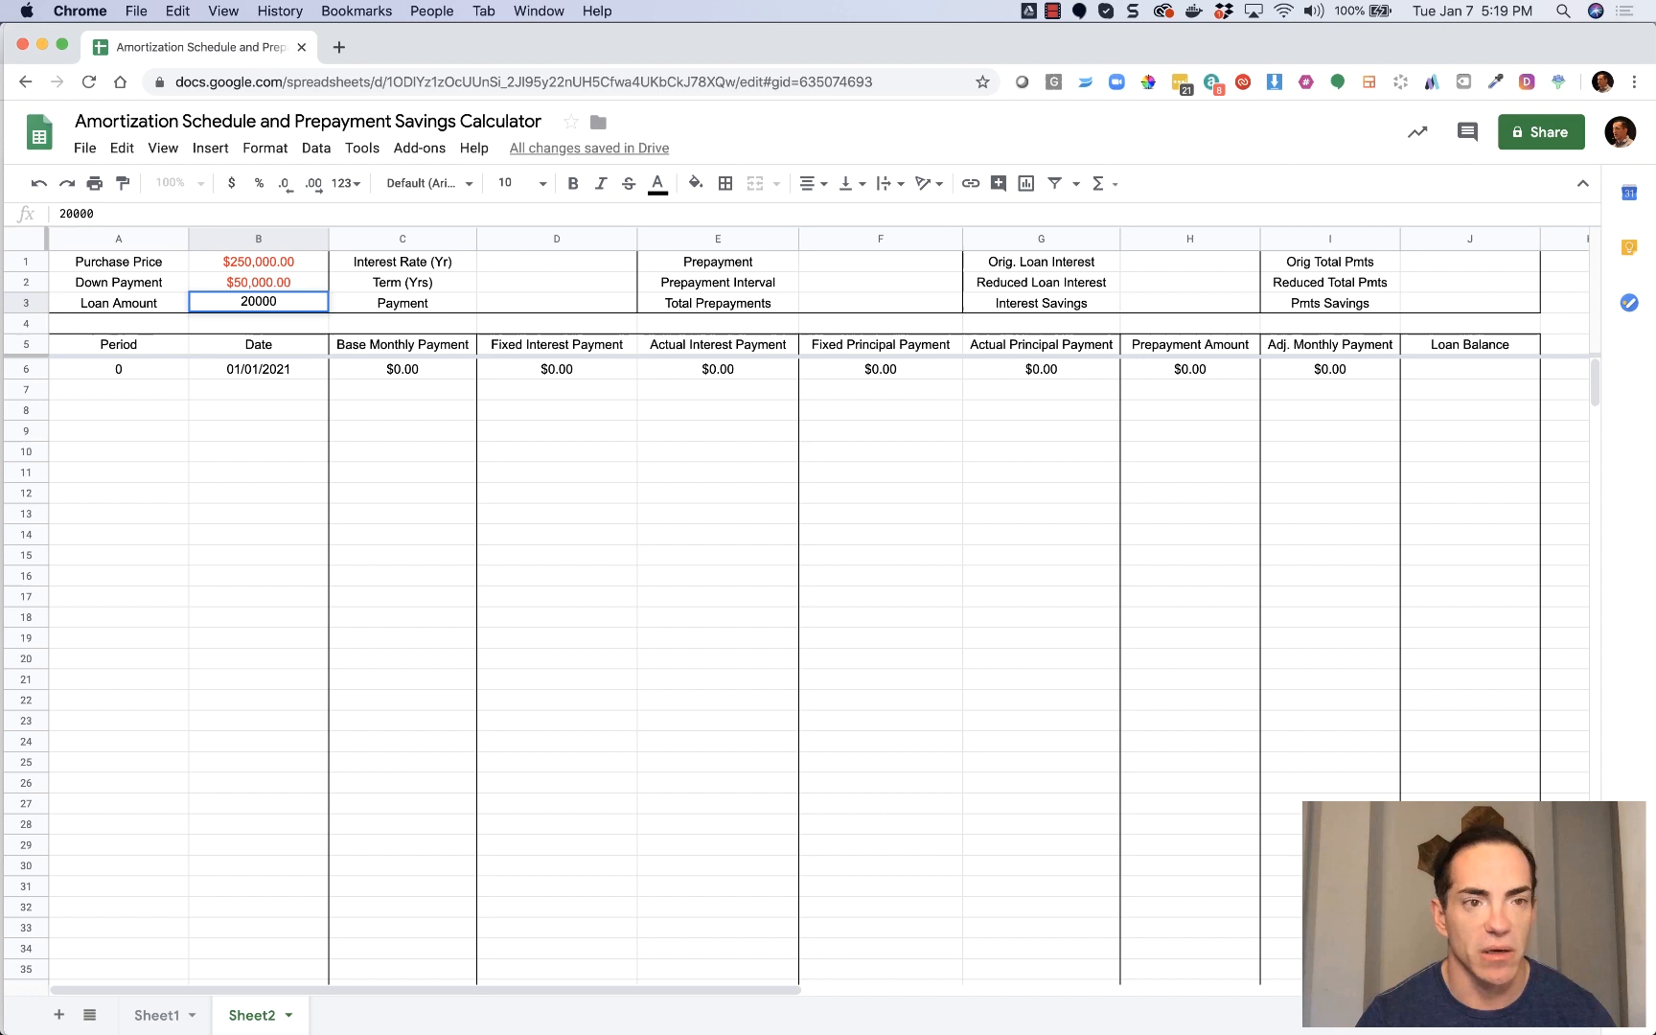
{"action": "key", "text": "Escape"}
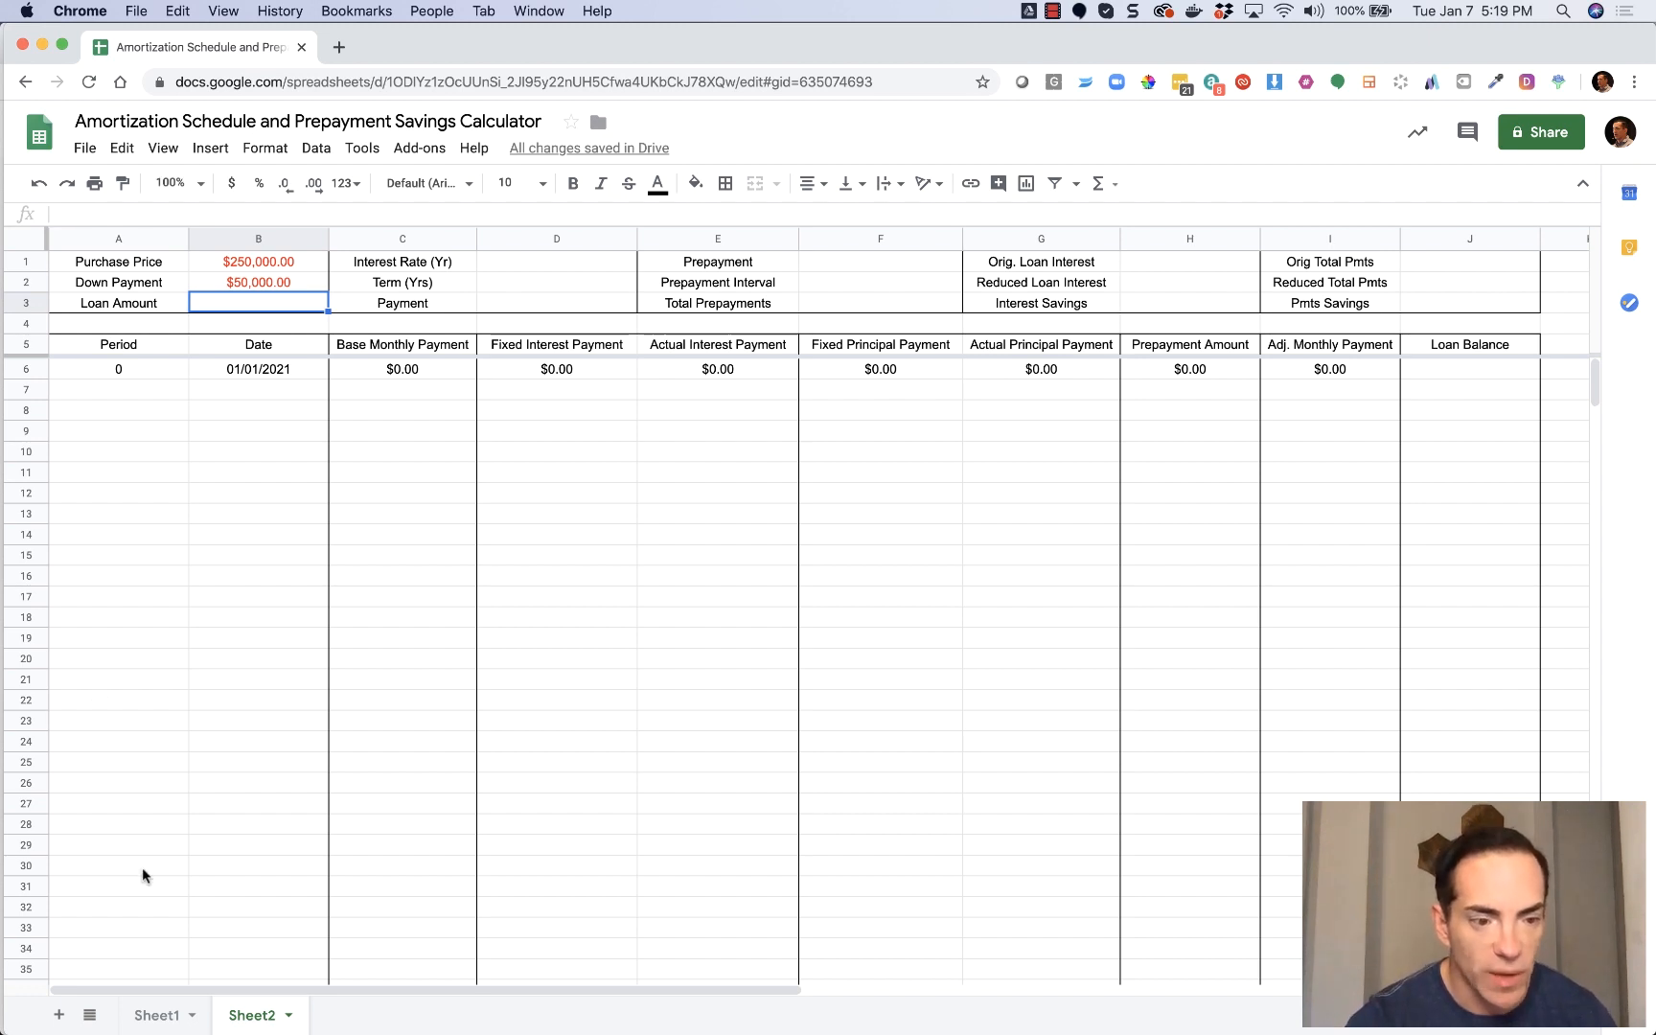
{"action": "type", "text": "=B1"}
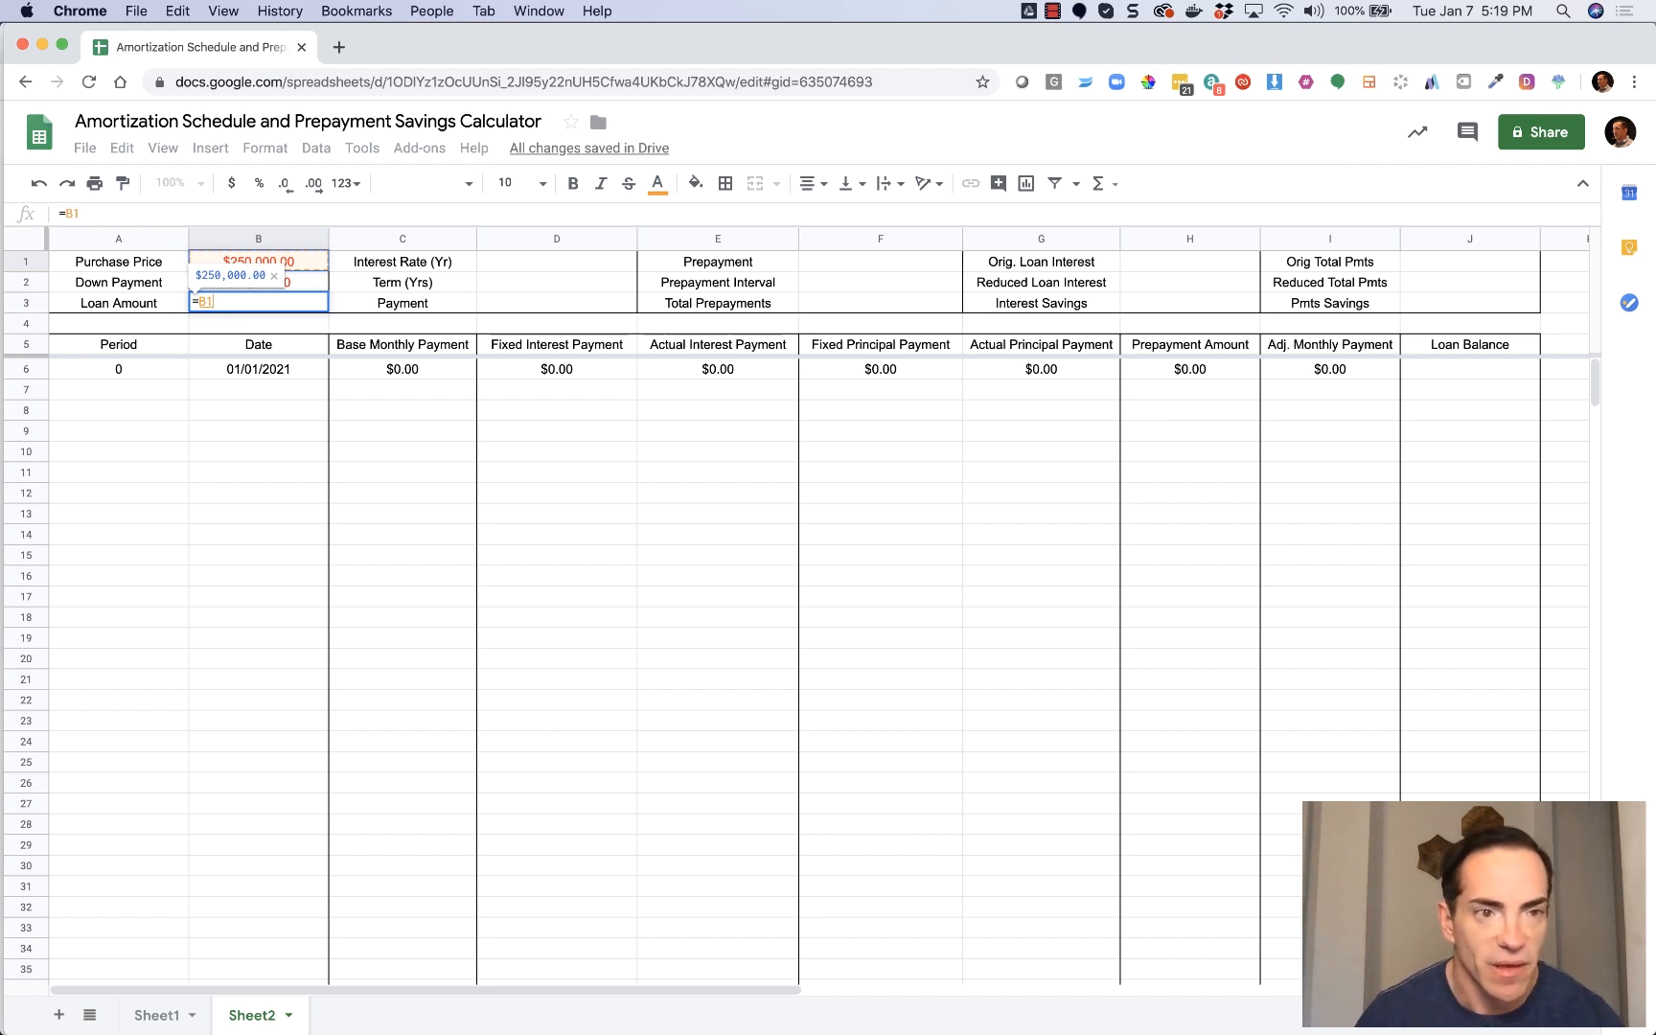
{"action": "type", "text": "-B1"}
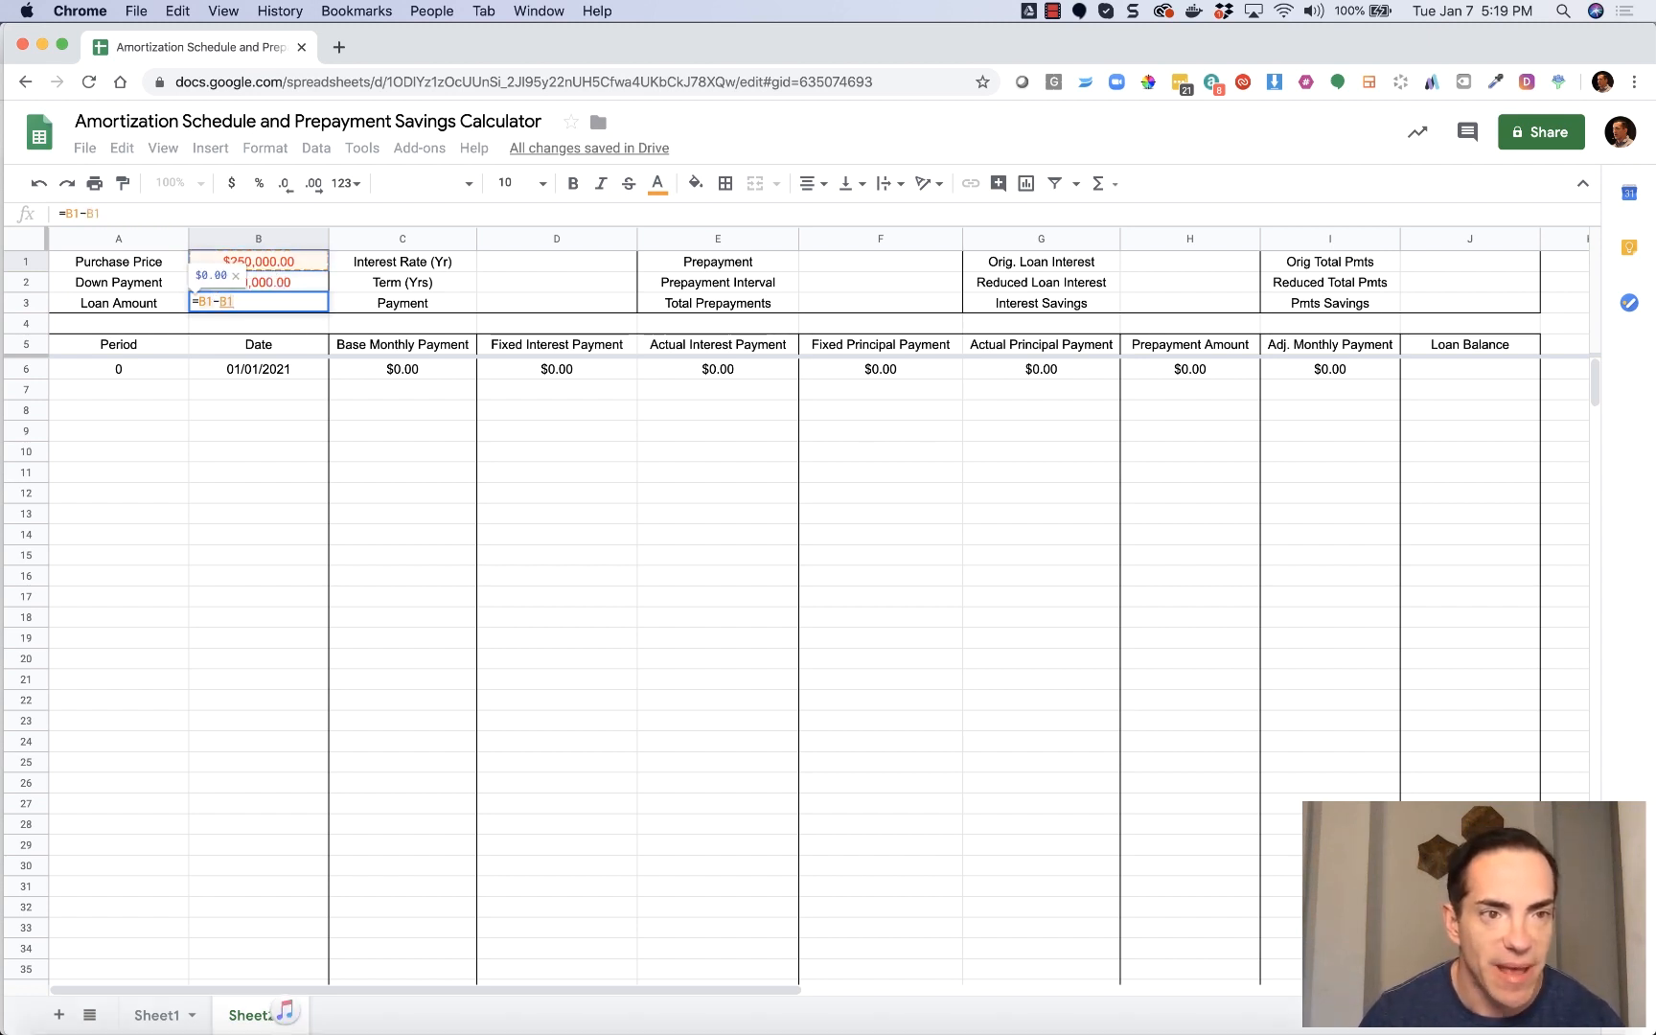
{"action": "key", "text": "BackSpace"}
{"action": "type", "text": "2"}
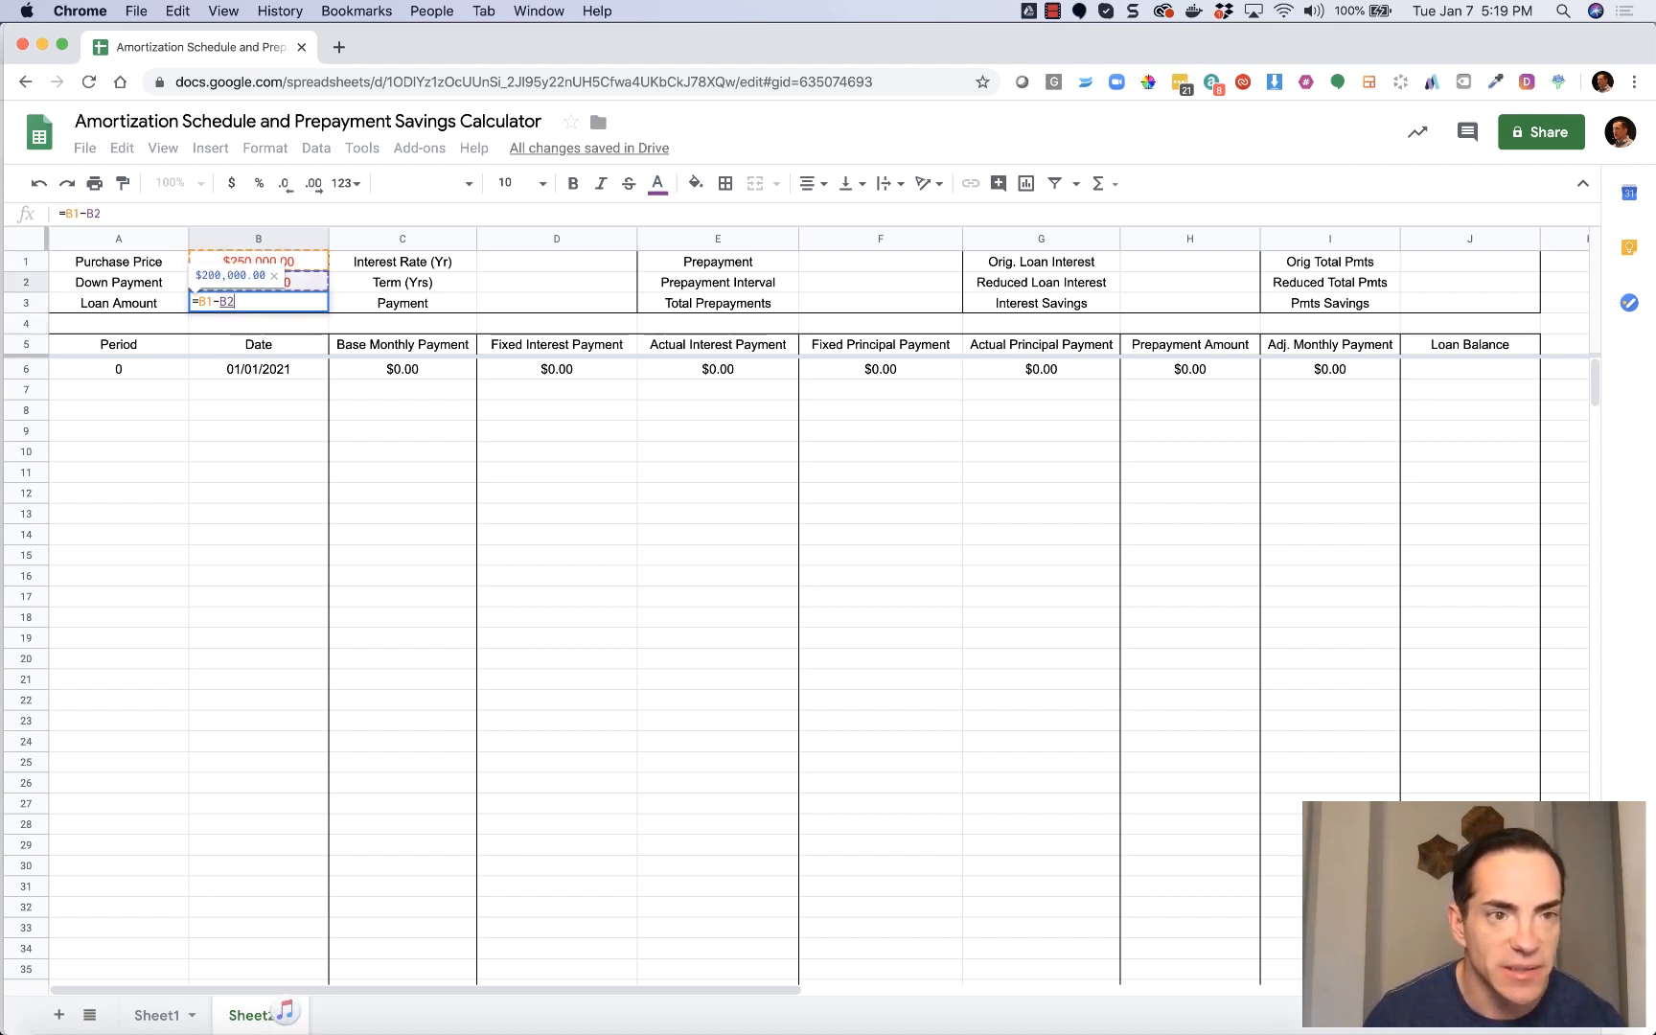
{"action": "key", "text": "Return"}
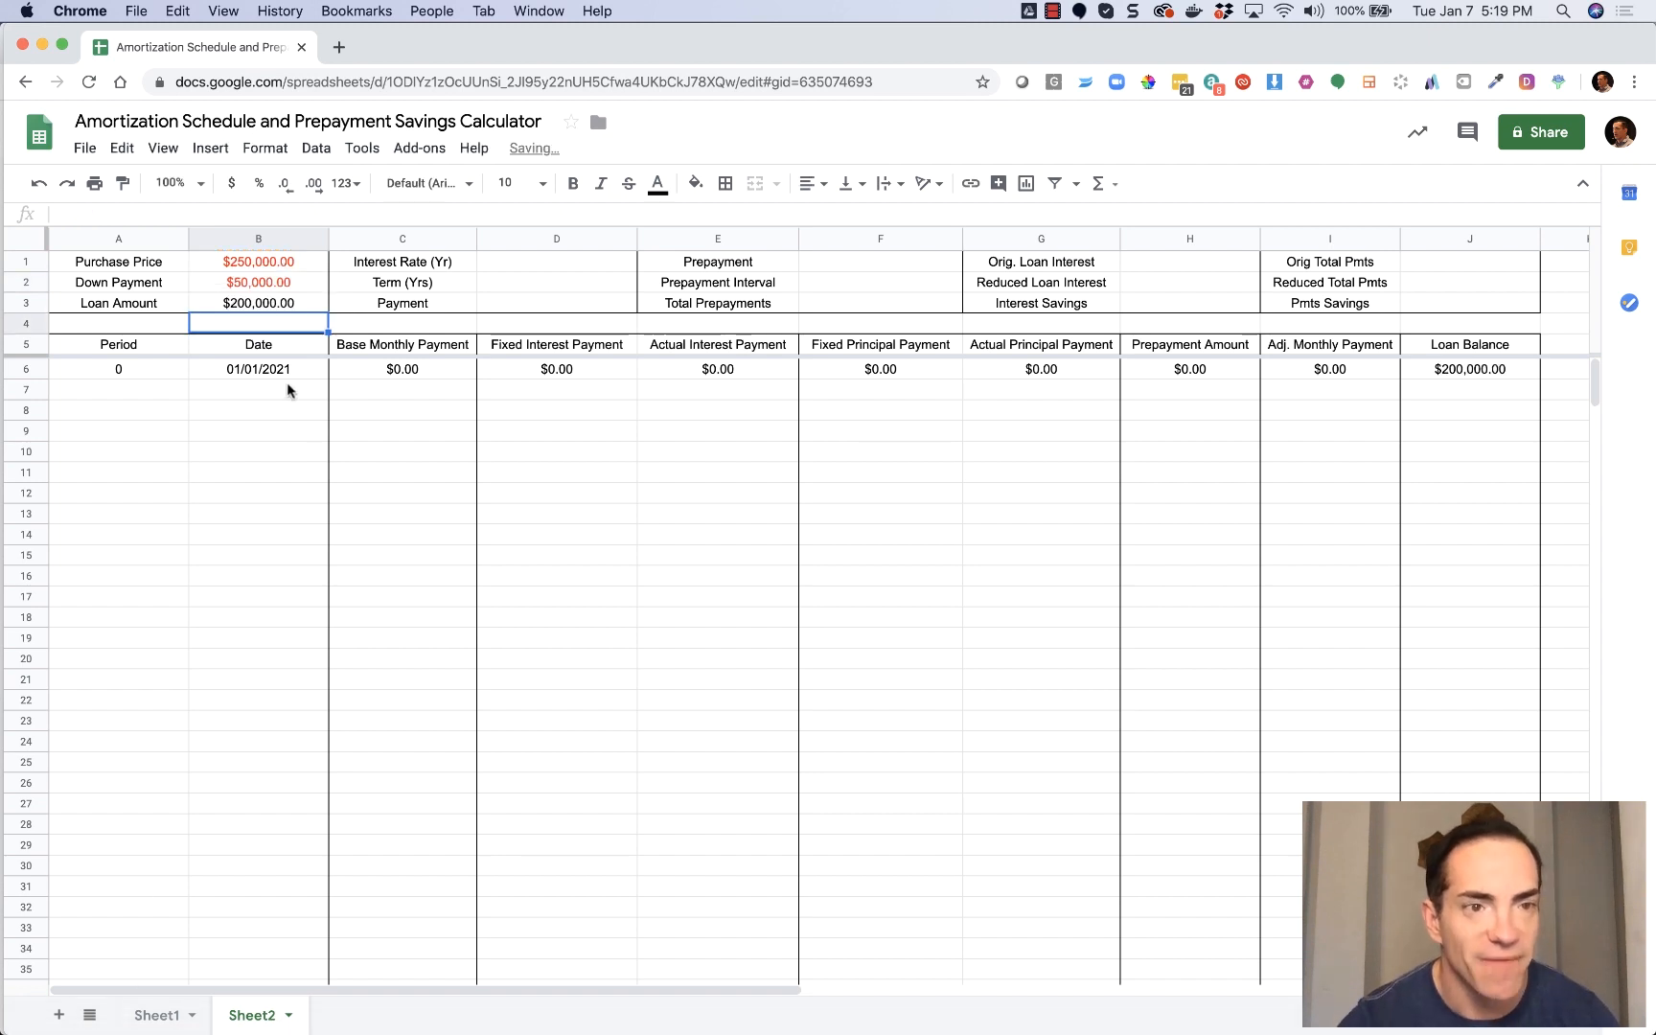
{"action": "left_click", "coordinate": [266, 304]}
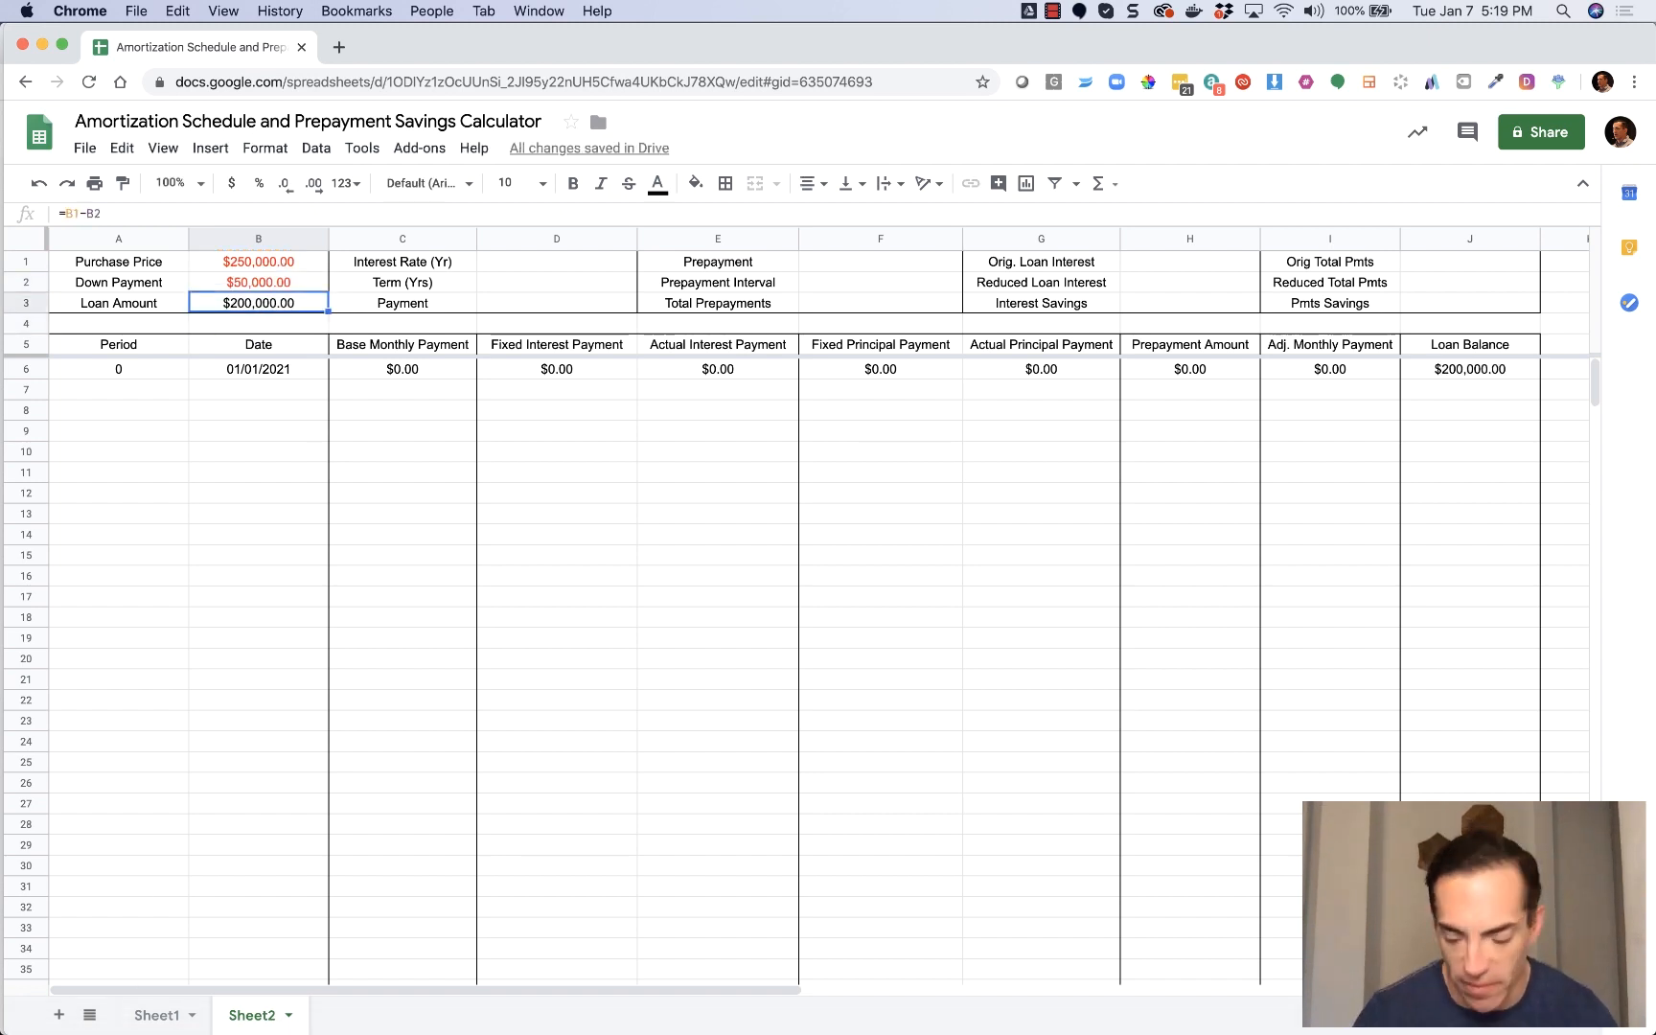
{"action": "key", "text": "Delete"}
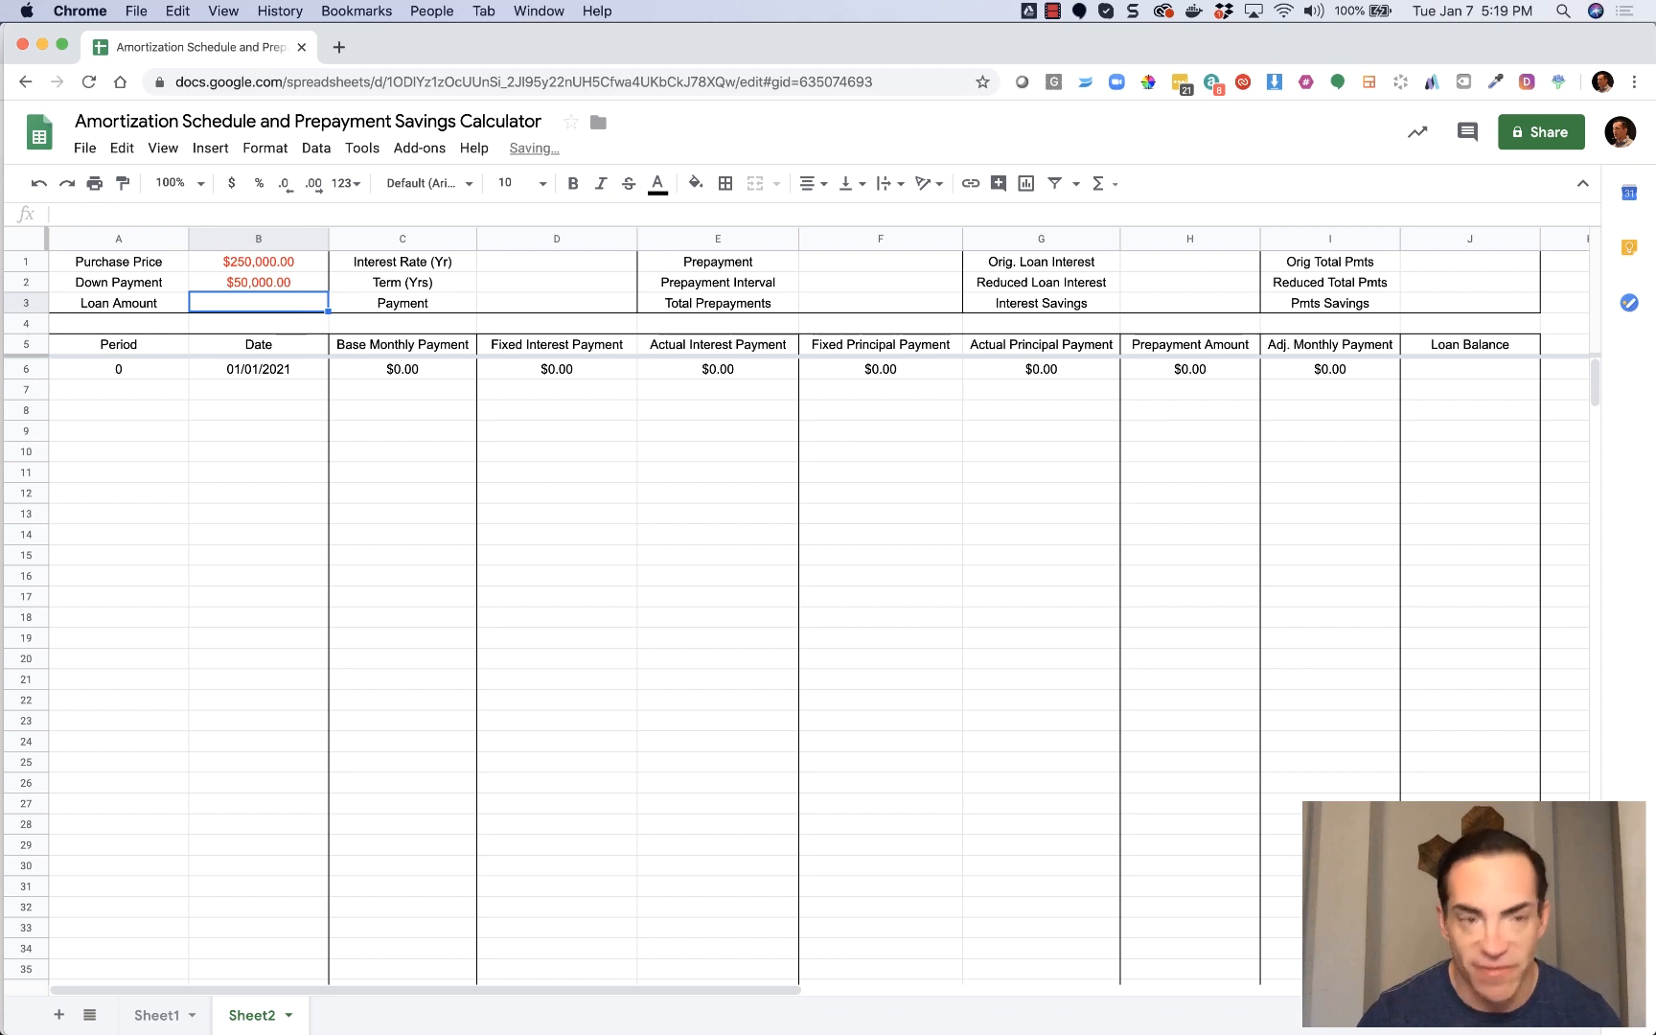
{"action": "type", "text": "="}
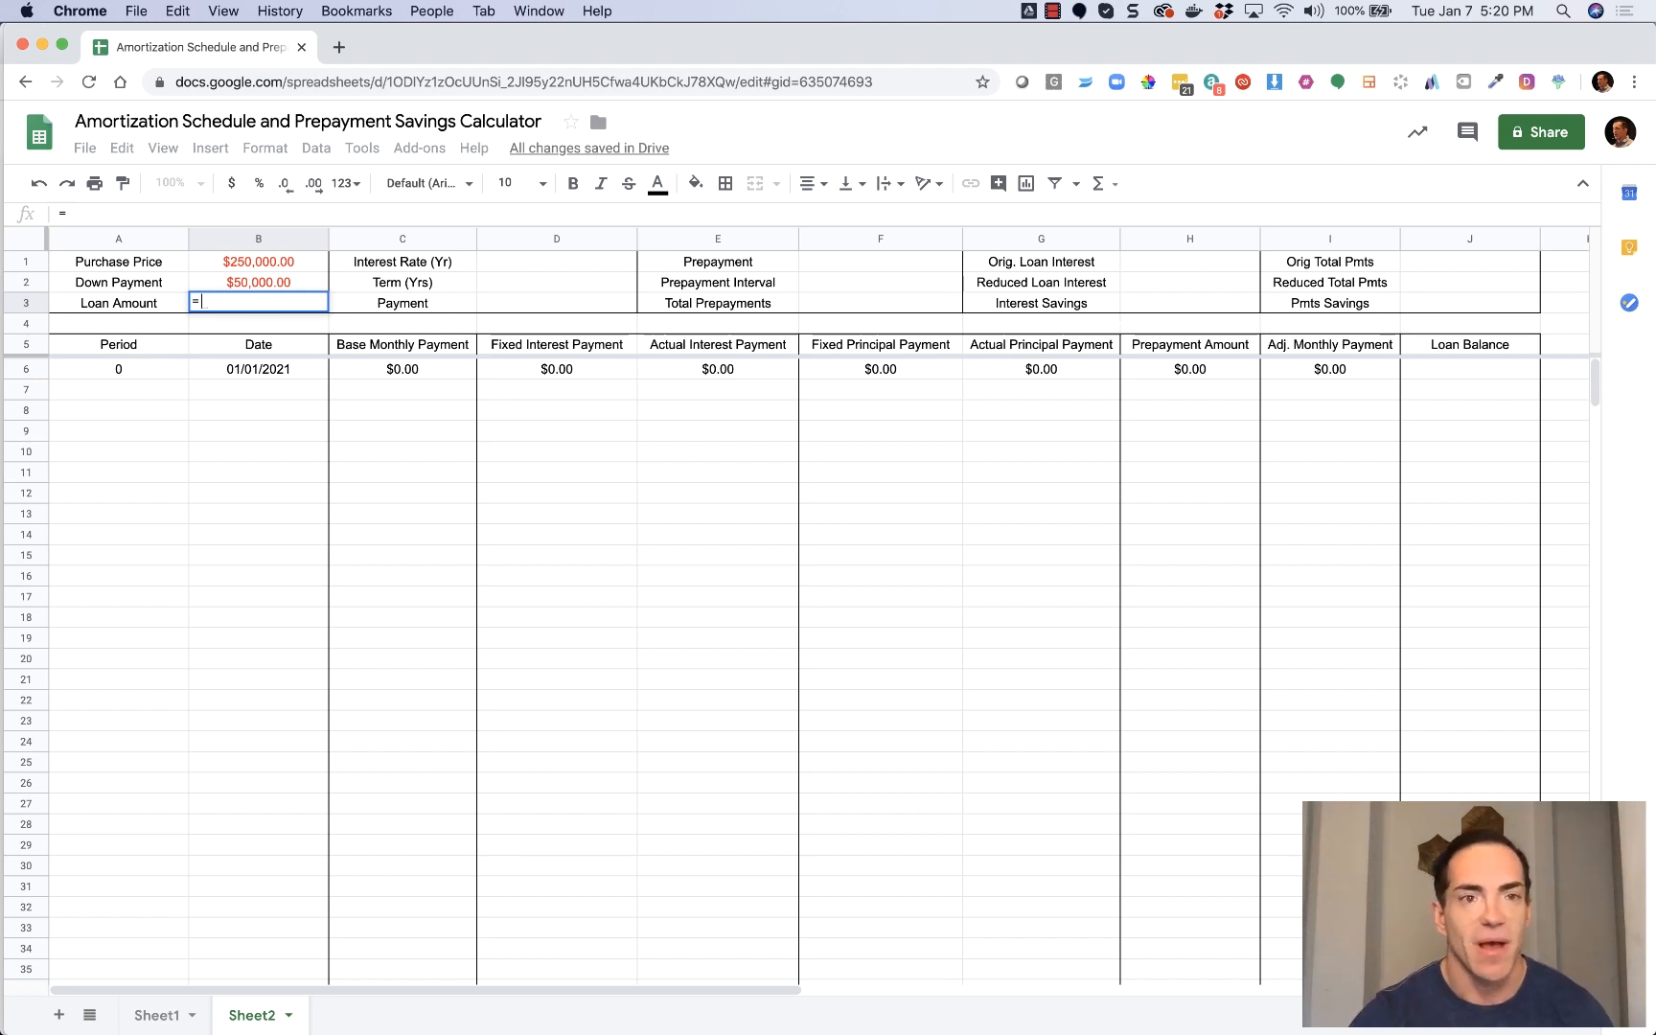
{"action": "key", "text": "Escape"}
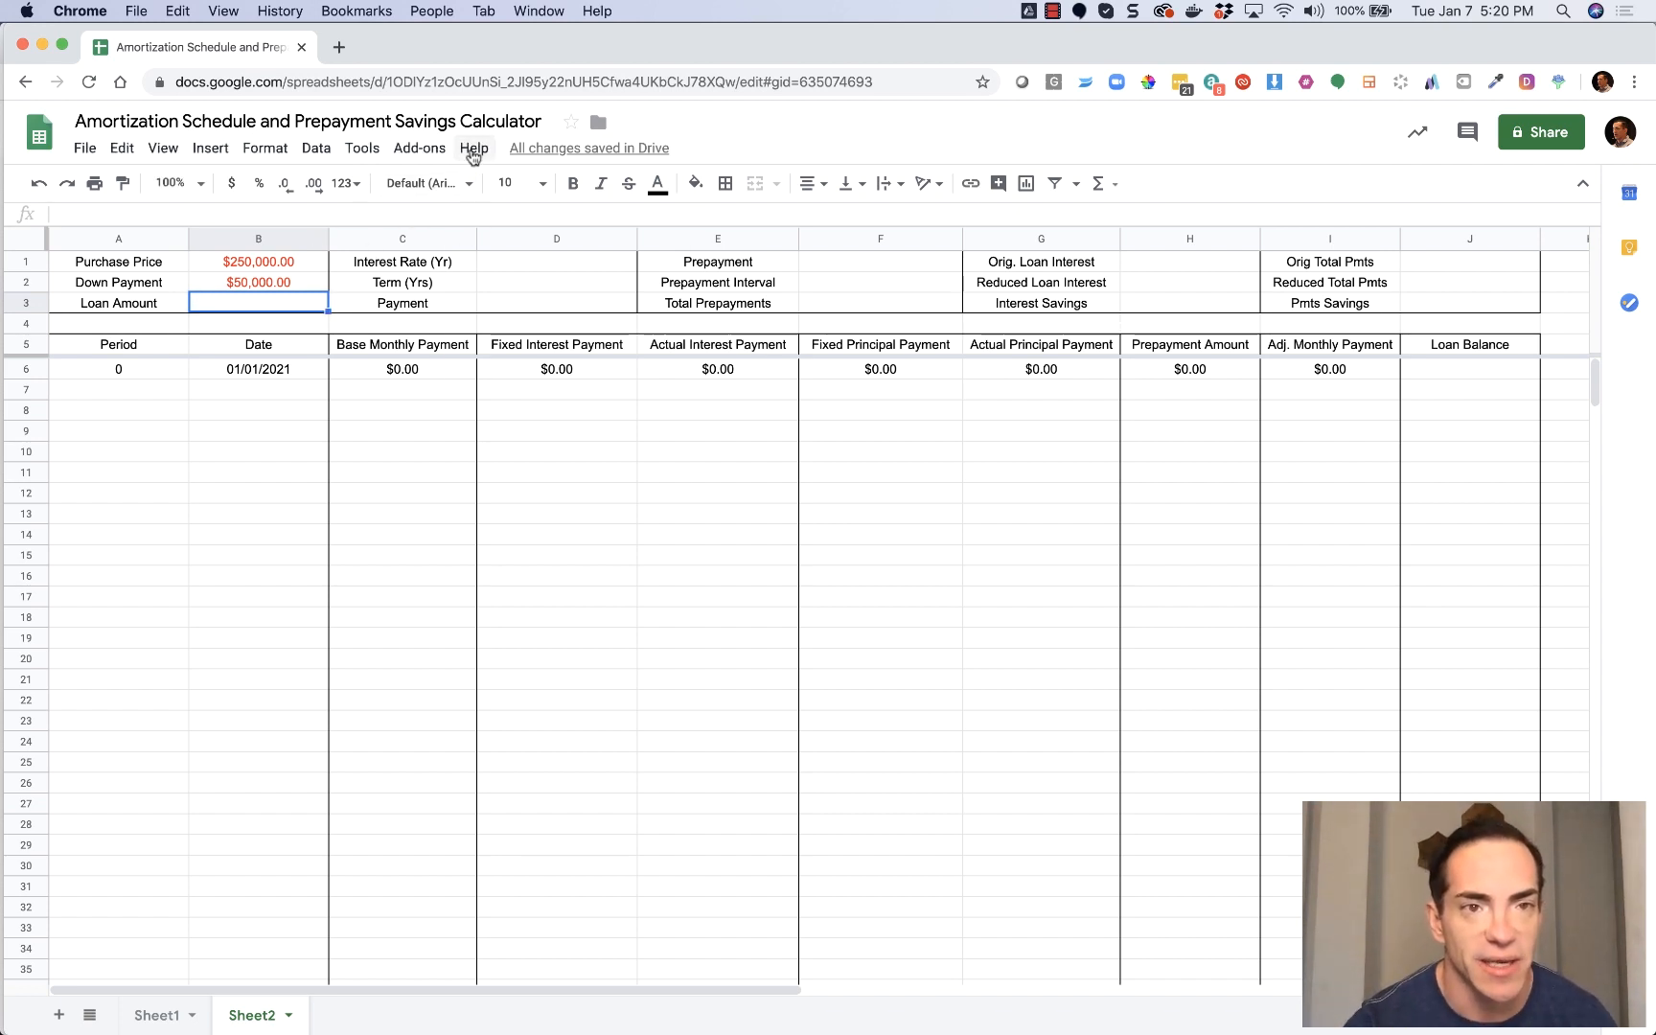
{"action": "left_click", "coordinate": [473, 154]}
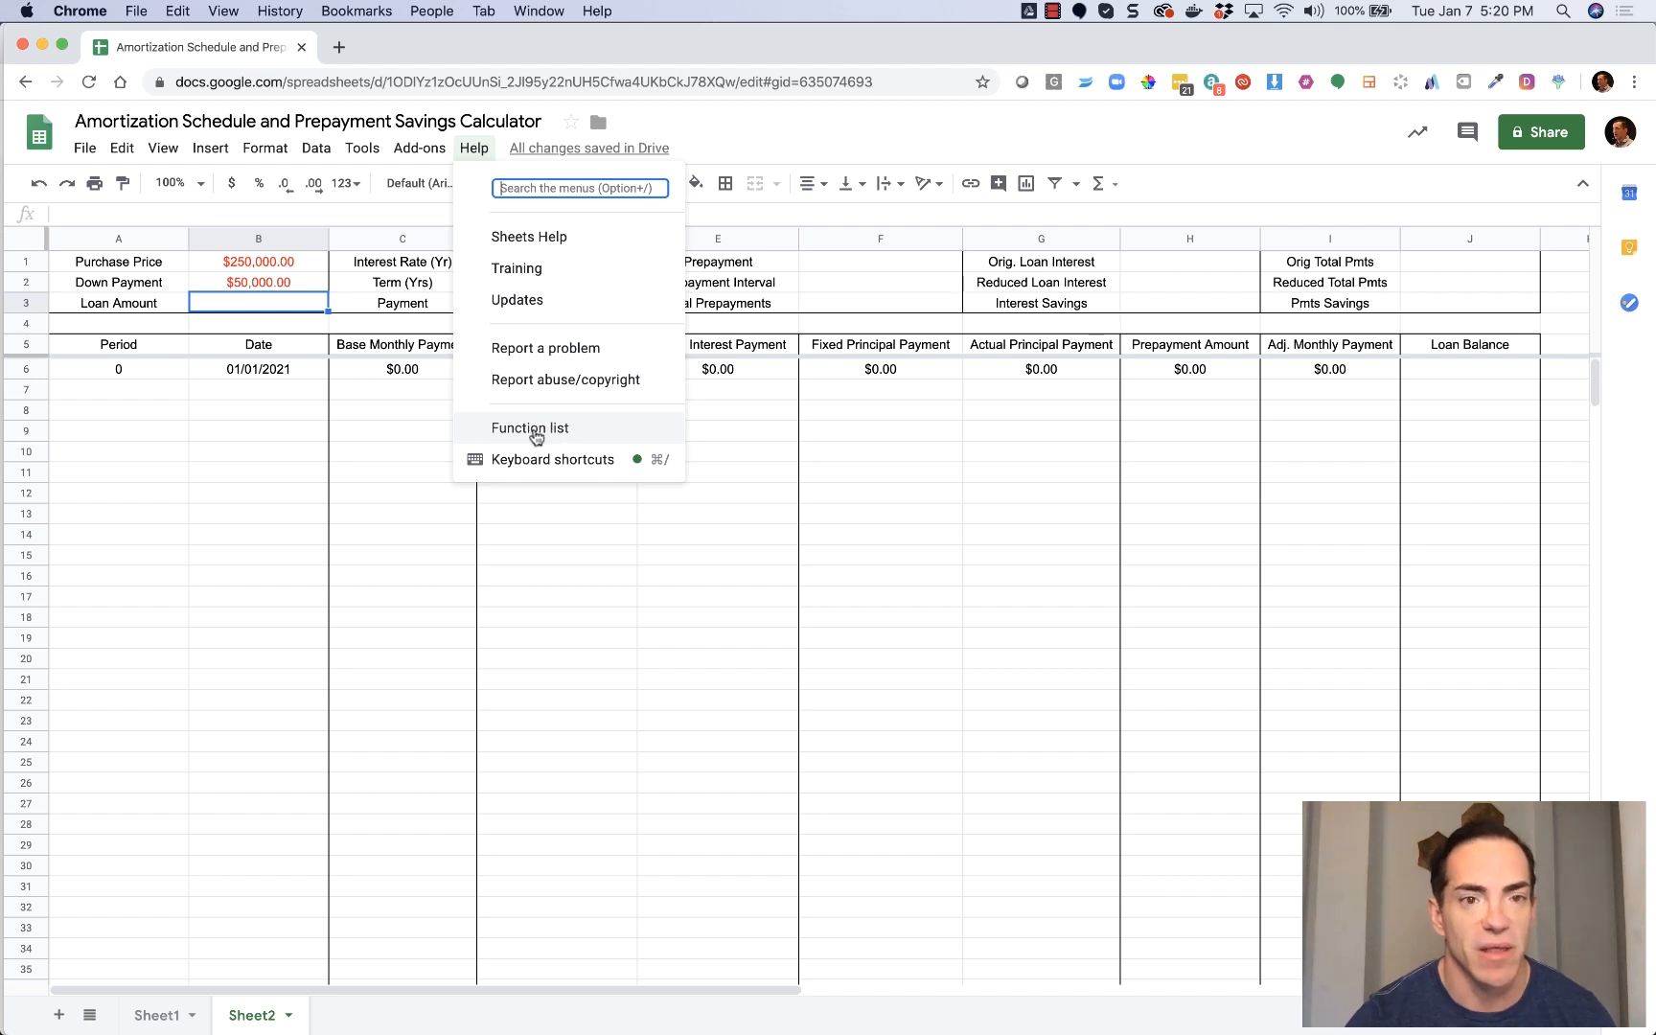
{"action": "left_click", "coordinate": [252, 456]}
Calculate the loan amount in B3 as purchase price minus down payment with the formula =B1-B2.
{"action": "left_click", "coordinate": [258, 309]}
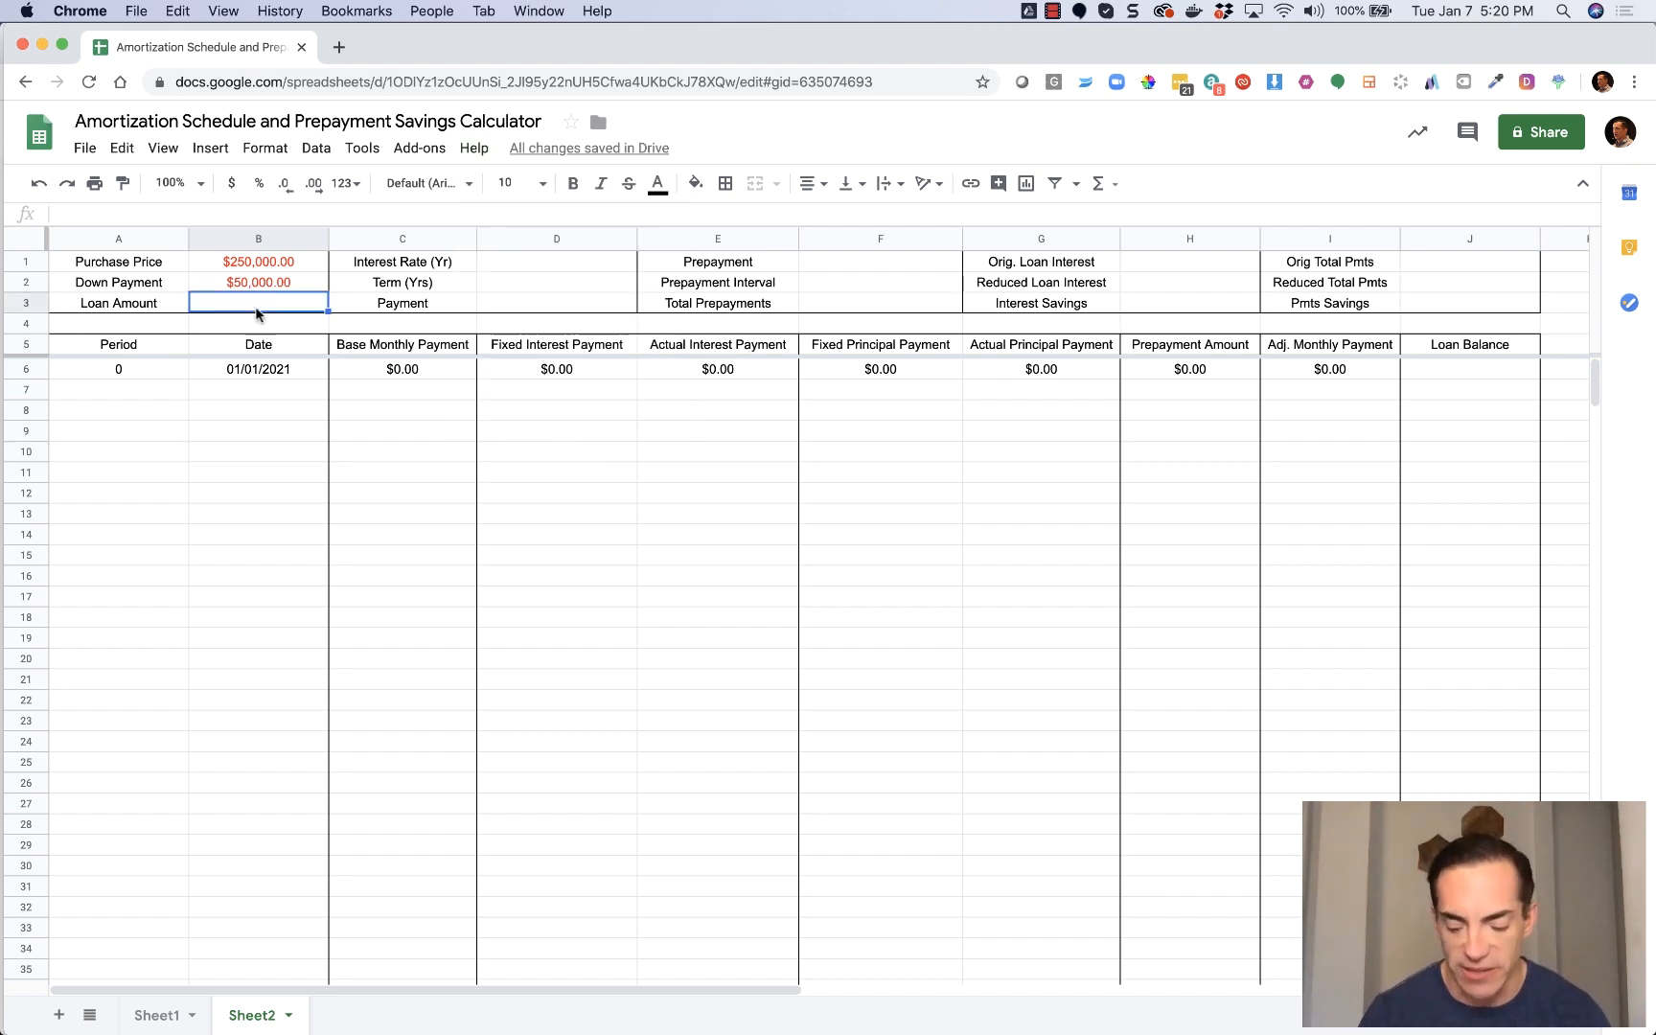
{"action": "type", "text": "="}
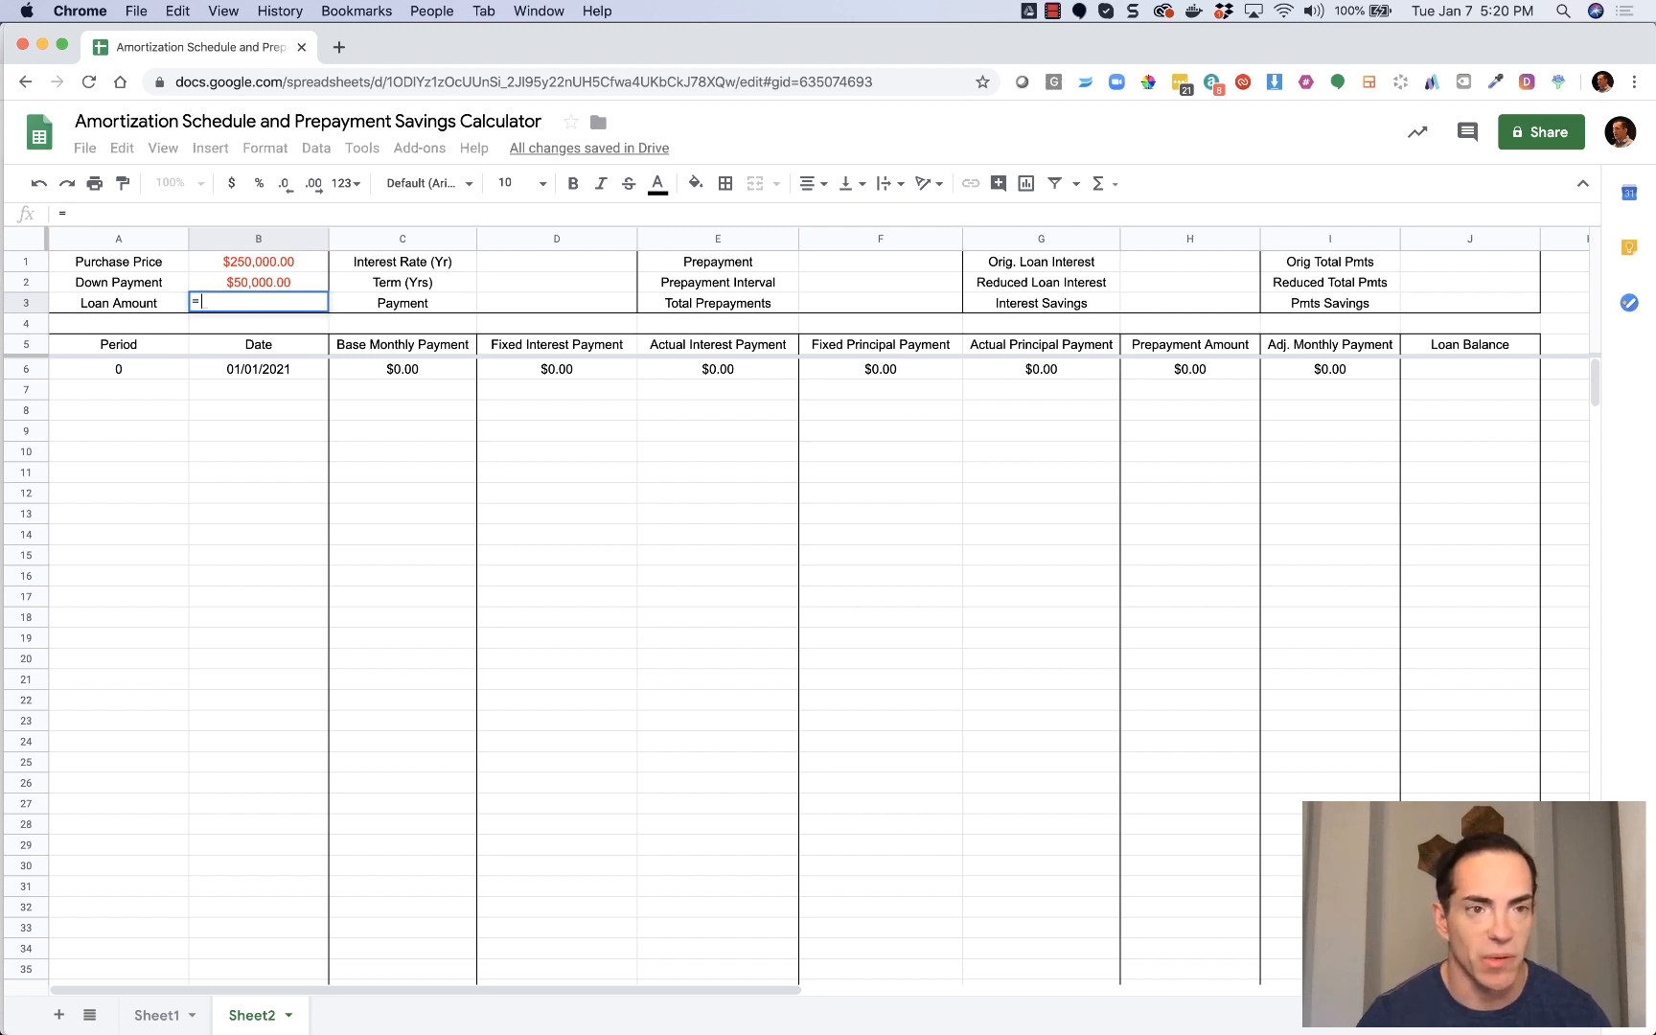
{"action": "left_click", "coordinate": [280, 260]}
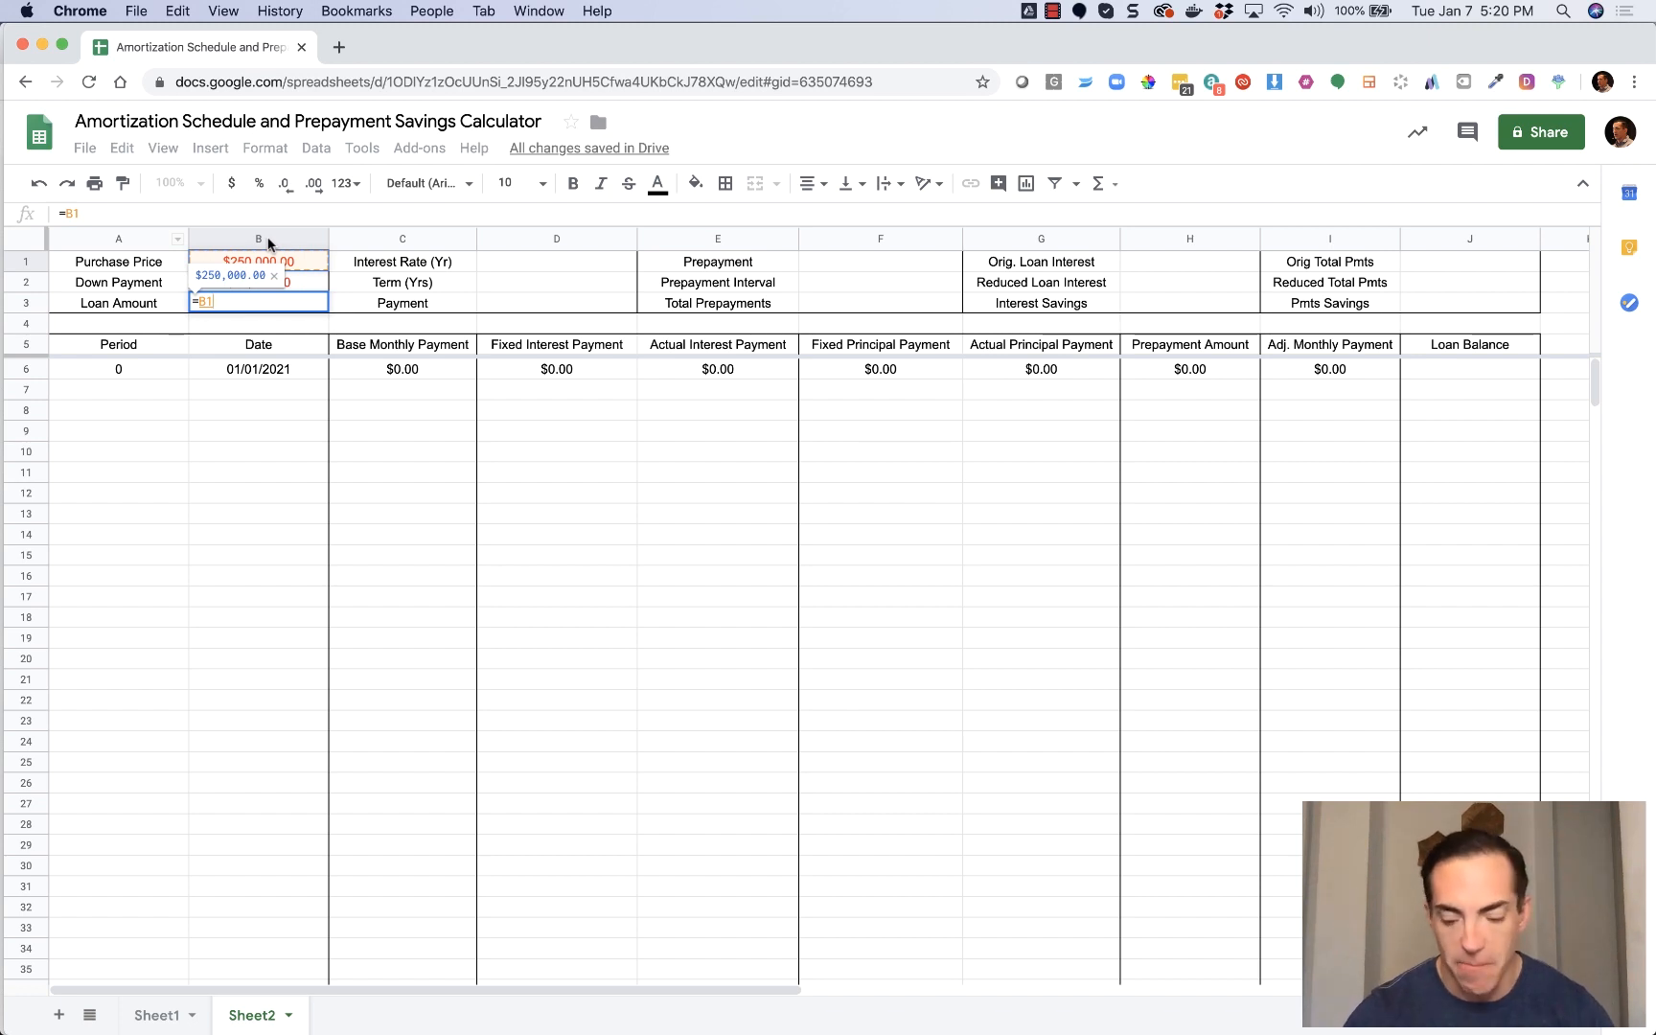
{"action": "type", "text": "-"}
{"action": "left_click", "coordinate": [259, 282]}
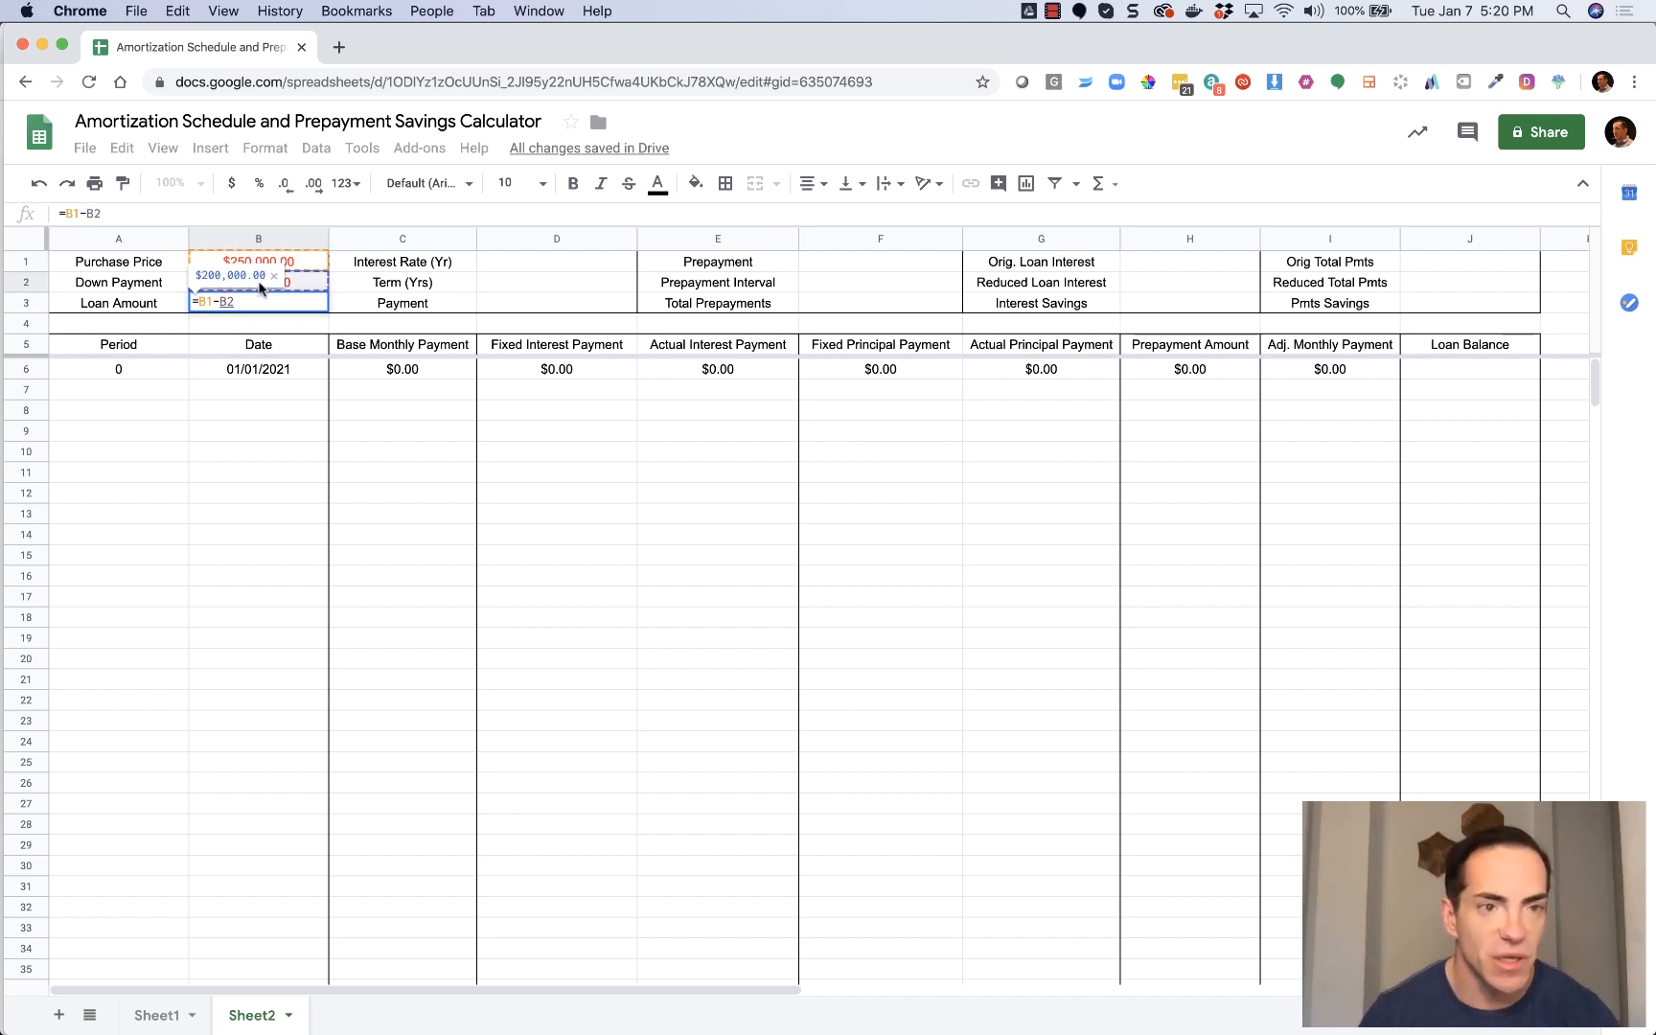
{"action": "key", "text": "Return"}
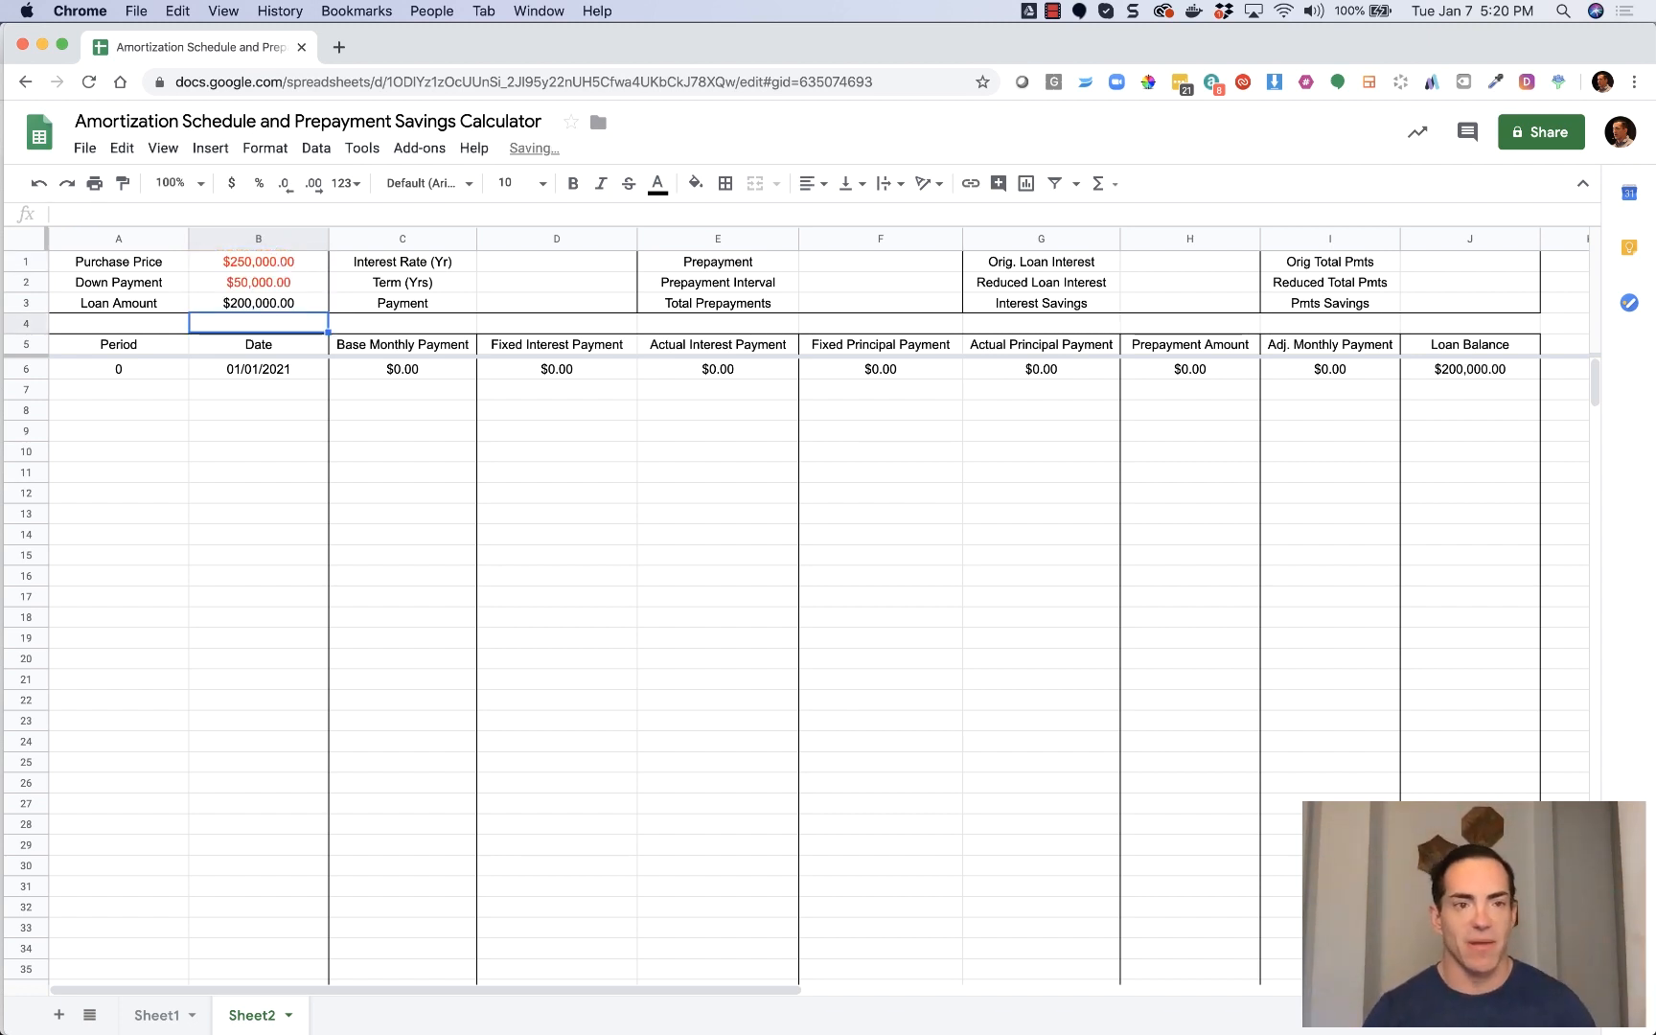
{"action": "left_click", "coordinate": [259, 309]}
{"action": "left_click", "coordinate": [268, 286]}
{"action": "left_click", "coordinate": [269, 263]}
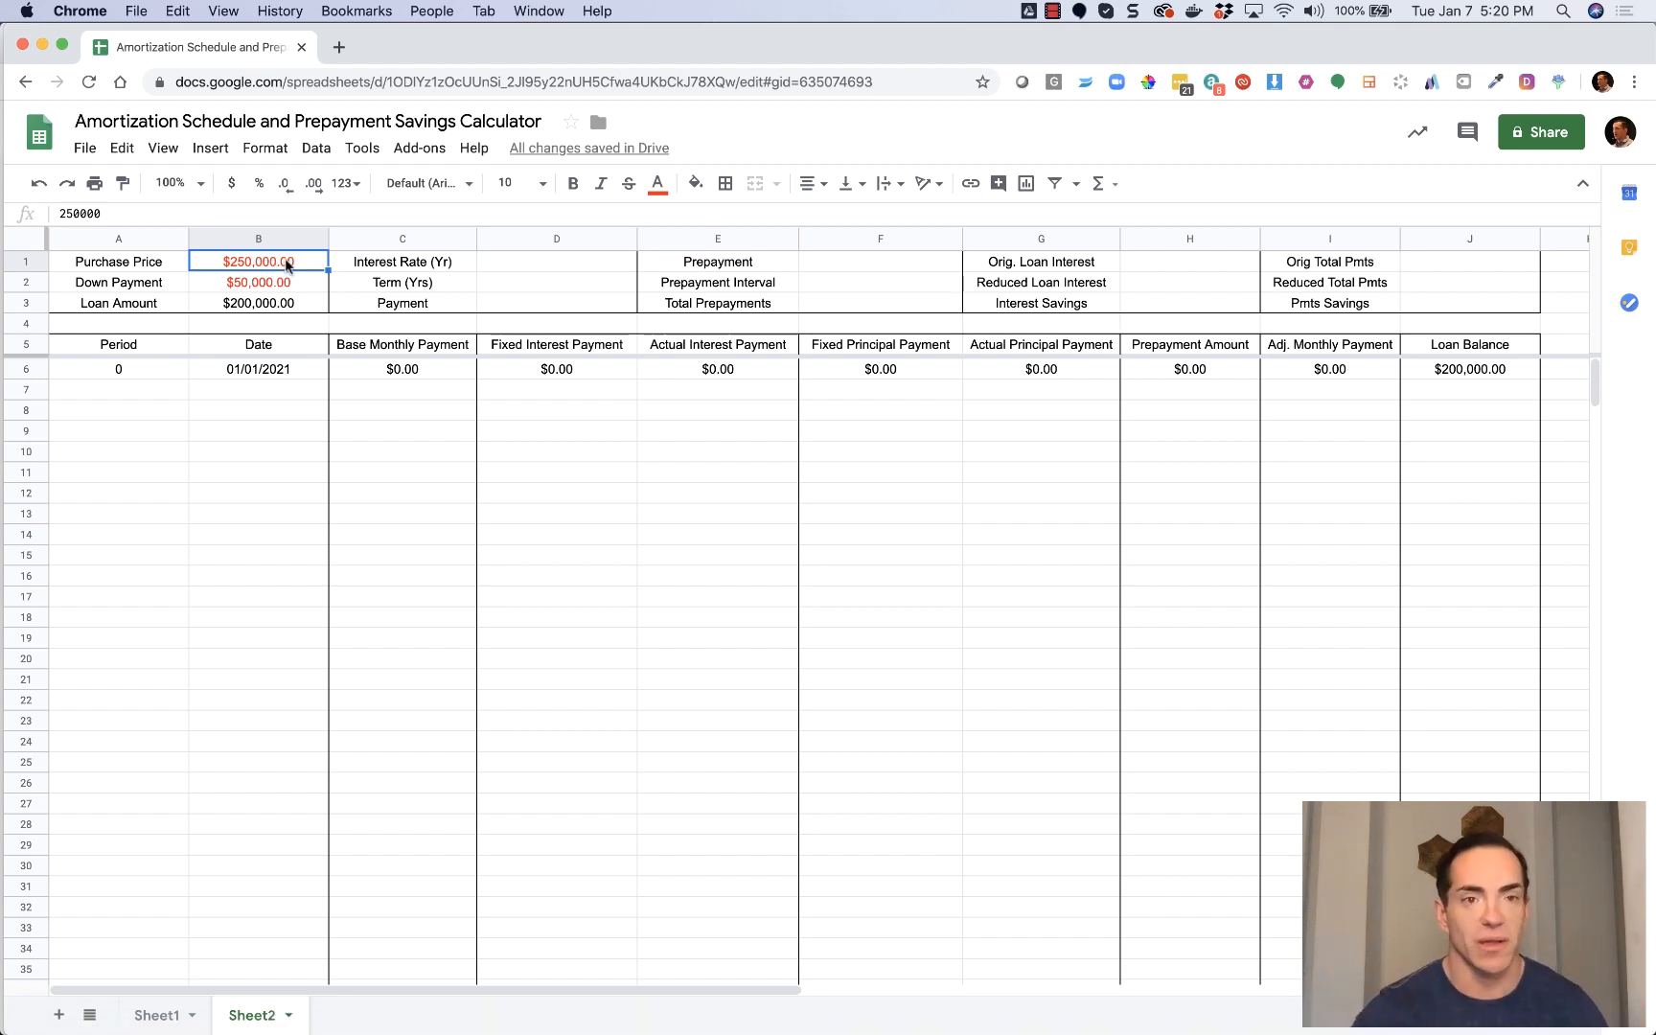
Enter a yearly interest rate of 6% in D1 and a term of 30 years in D2.
{"action": "left_click", "coordinate": [573, 266]}
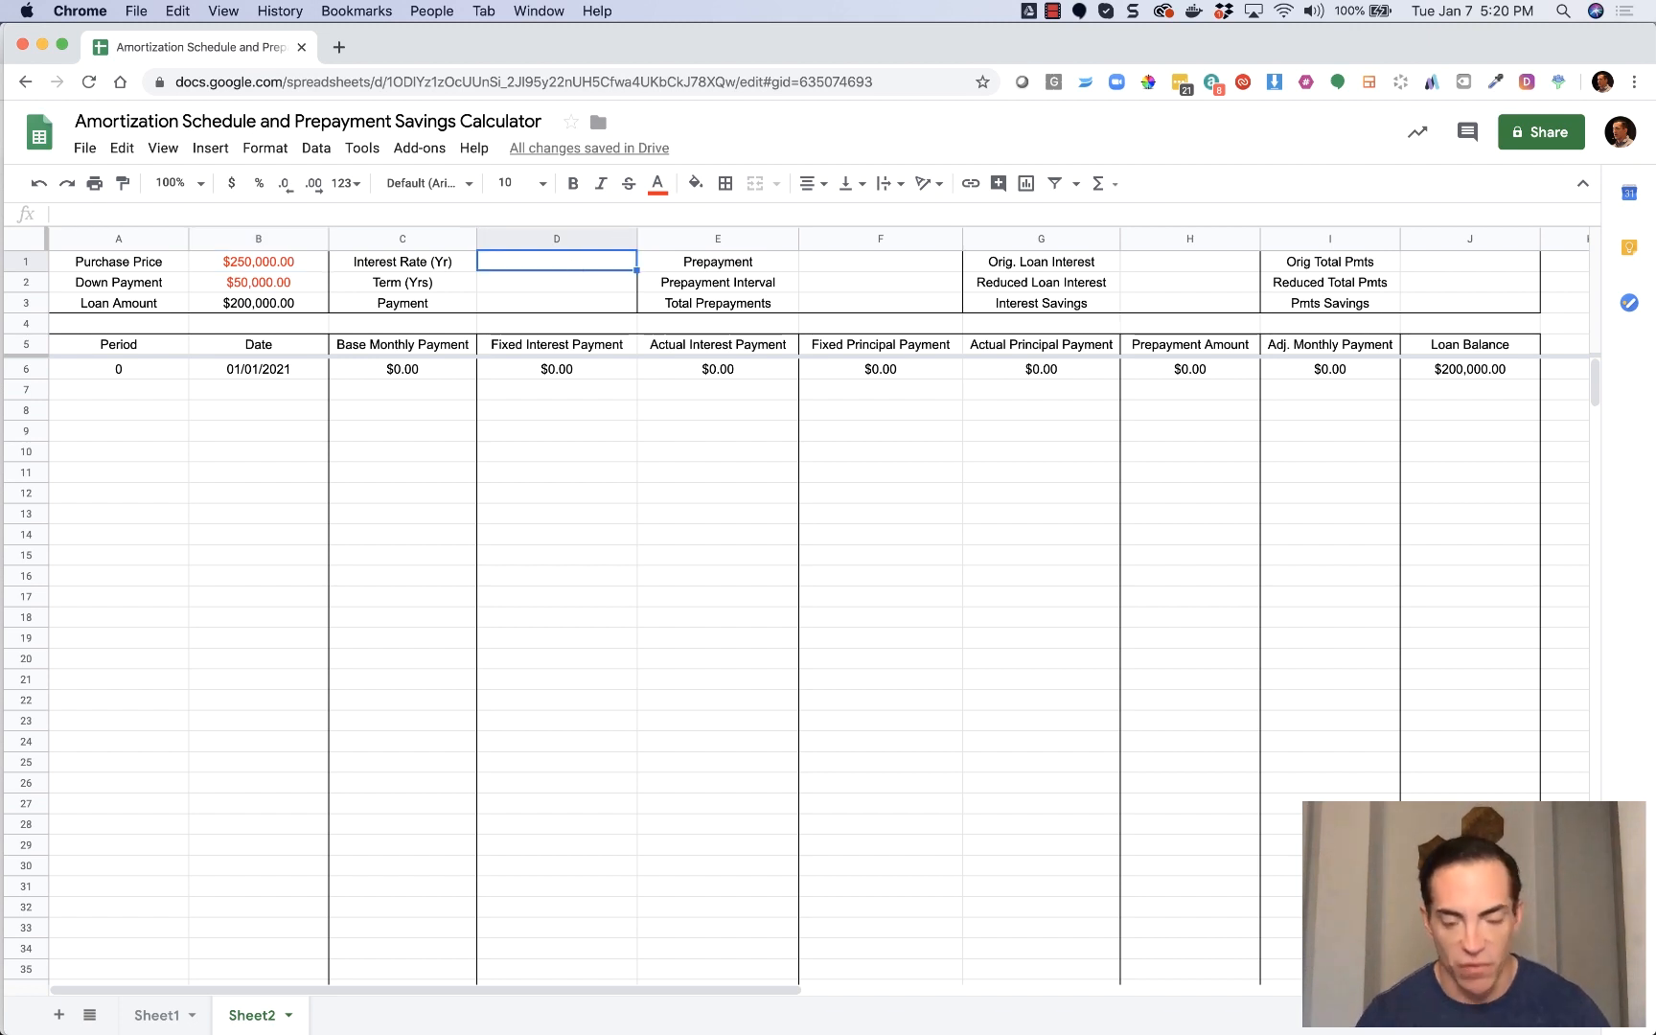
{"action": "type", "text": "6%"}
{"action": "key", "text": "Return"}
{"action": "type", "text": "30"}
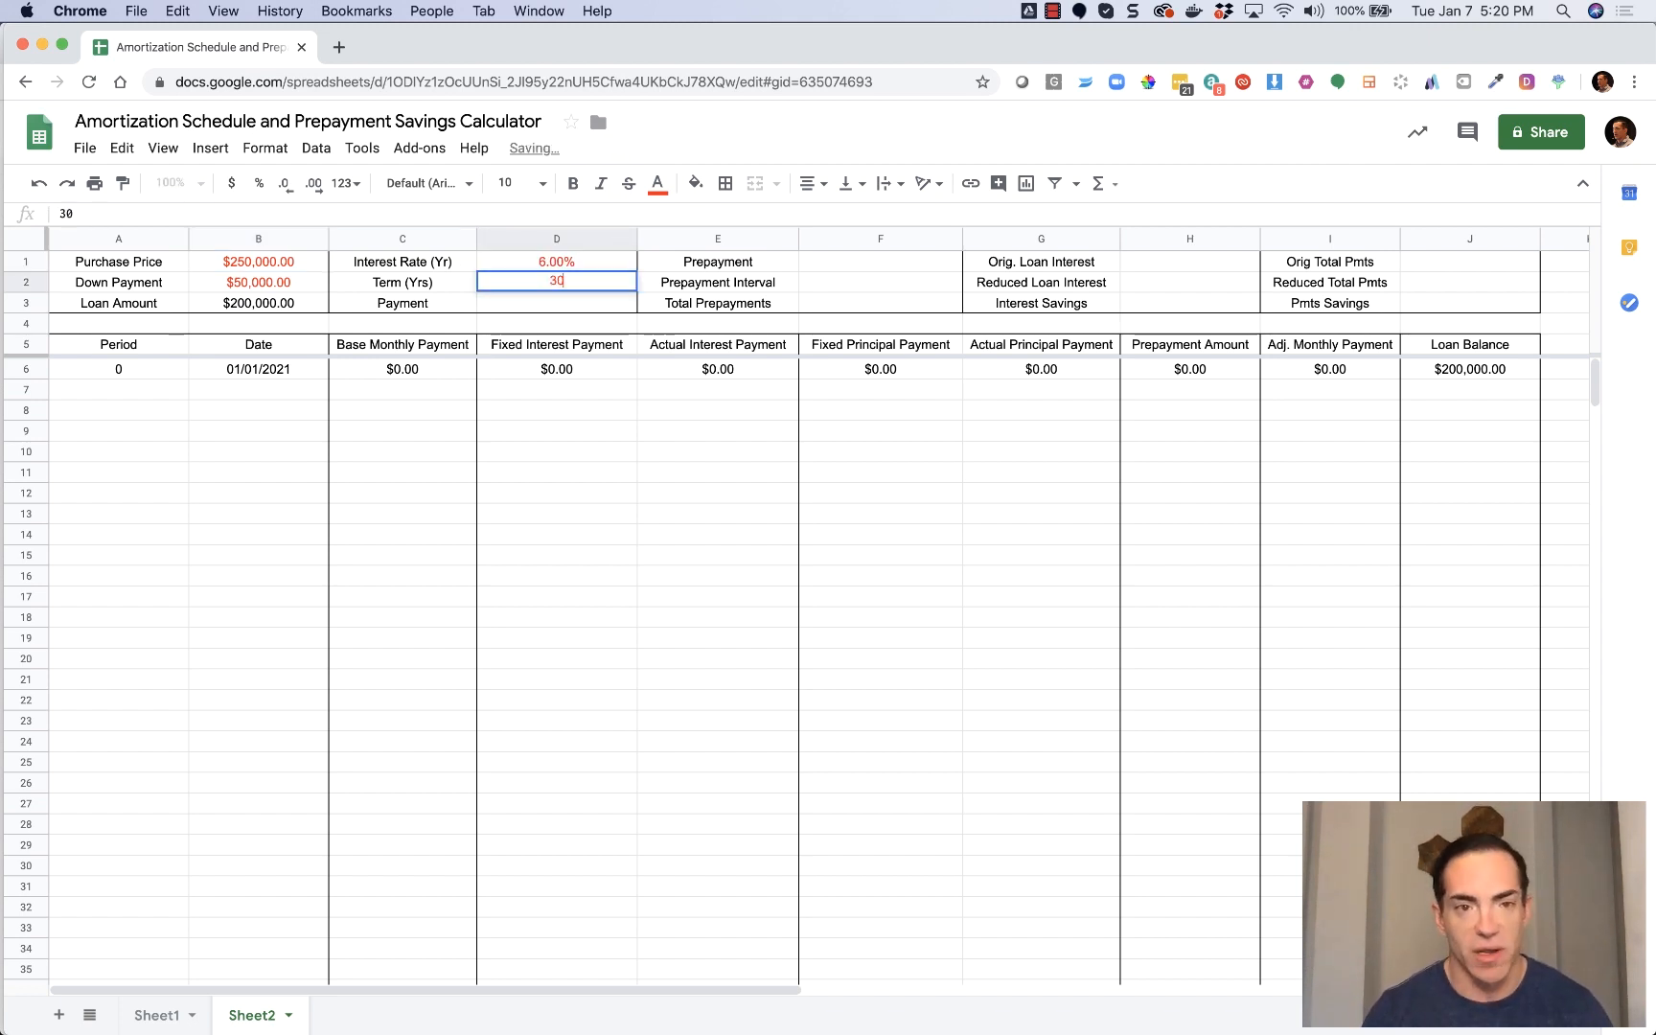
{"action": "key", "text": "Return"}
{"action": "key", "text": "Up"}
{"action": "key", "text": "Up"}
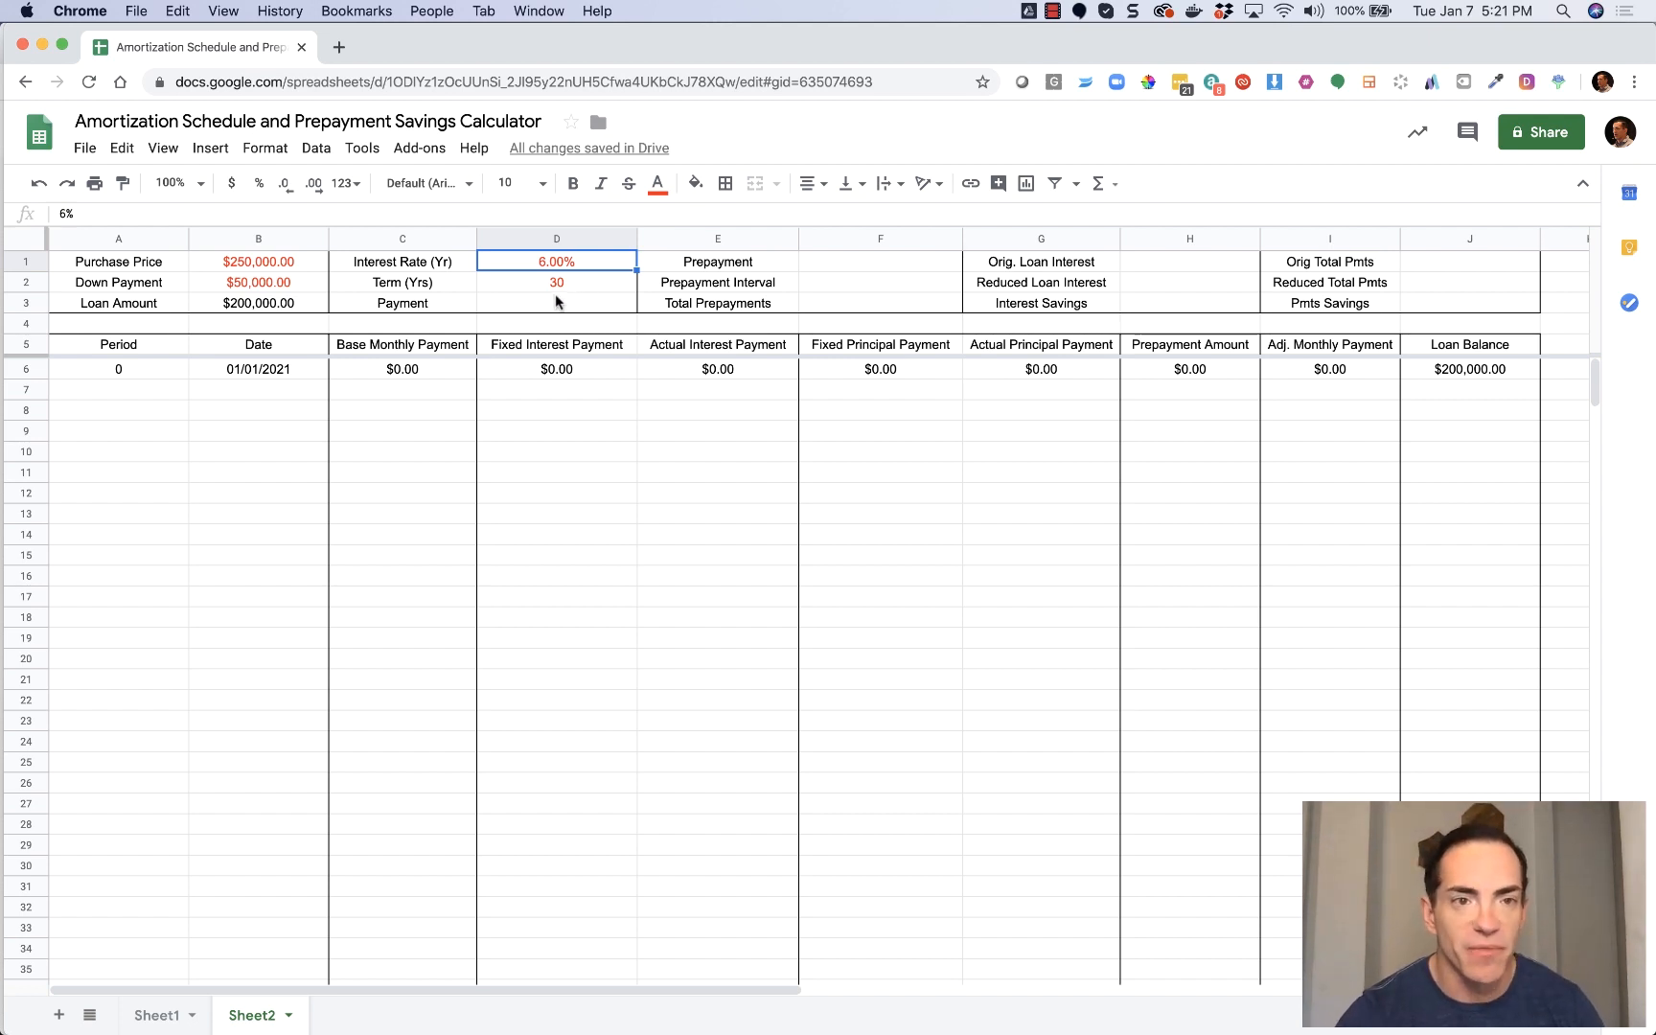
{"action": "left_click", "coordinate": [275, 303]}
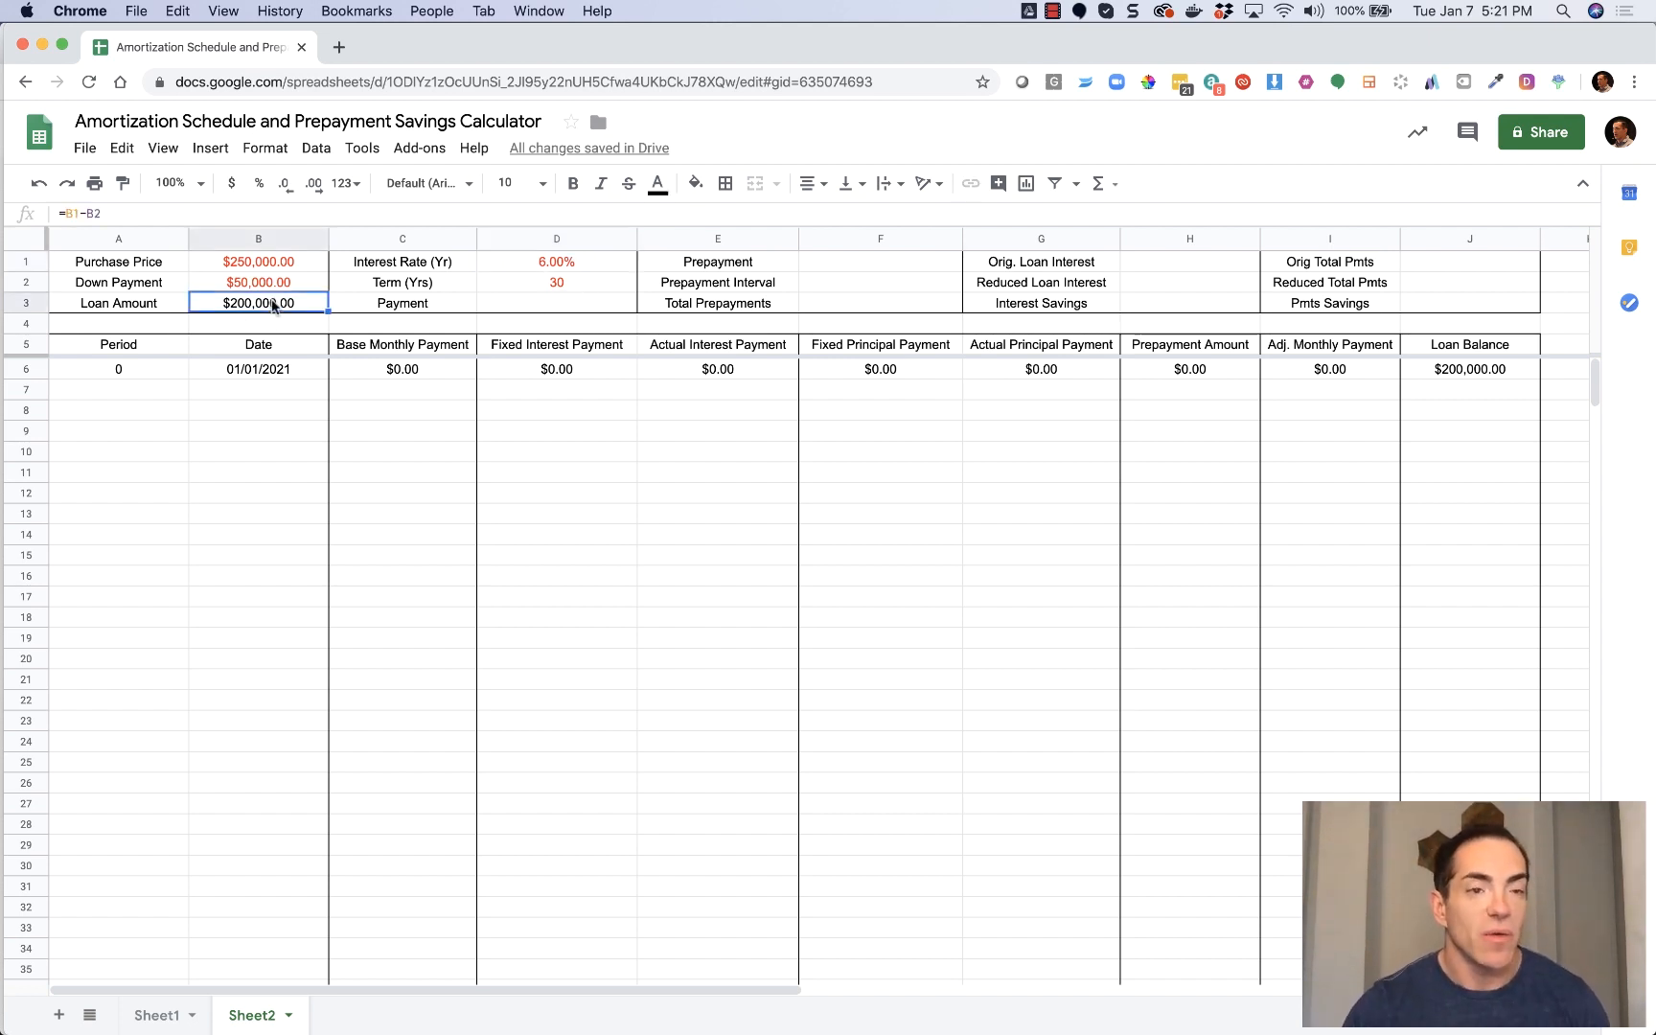
{"action": "left_click", "coordinate": [559, 266]}
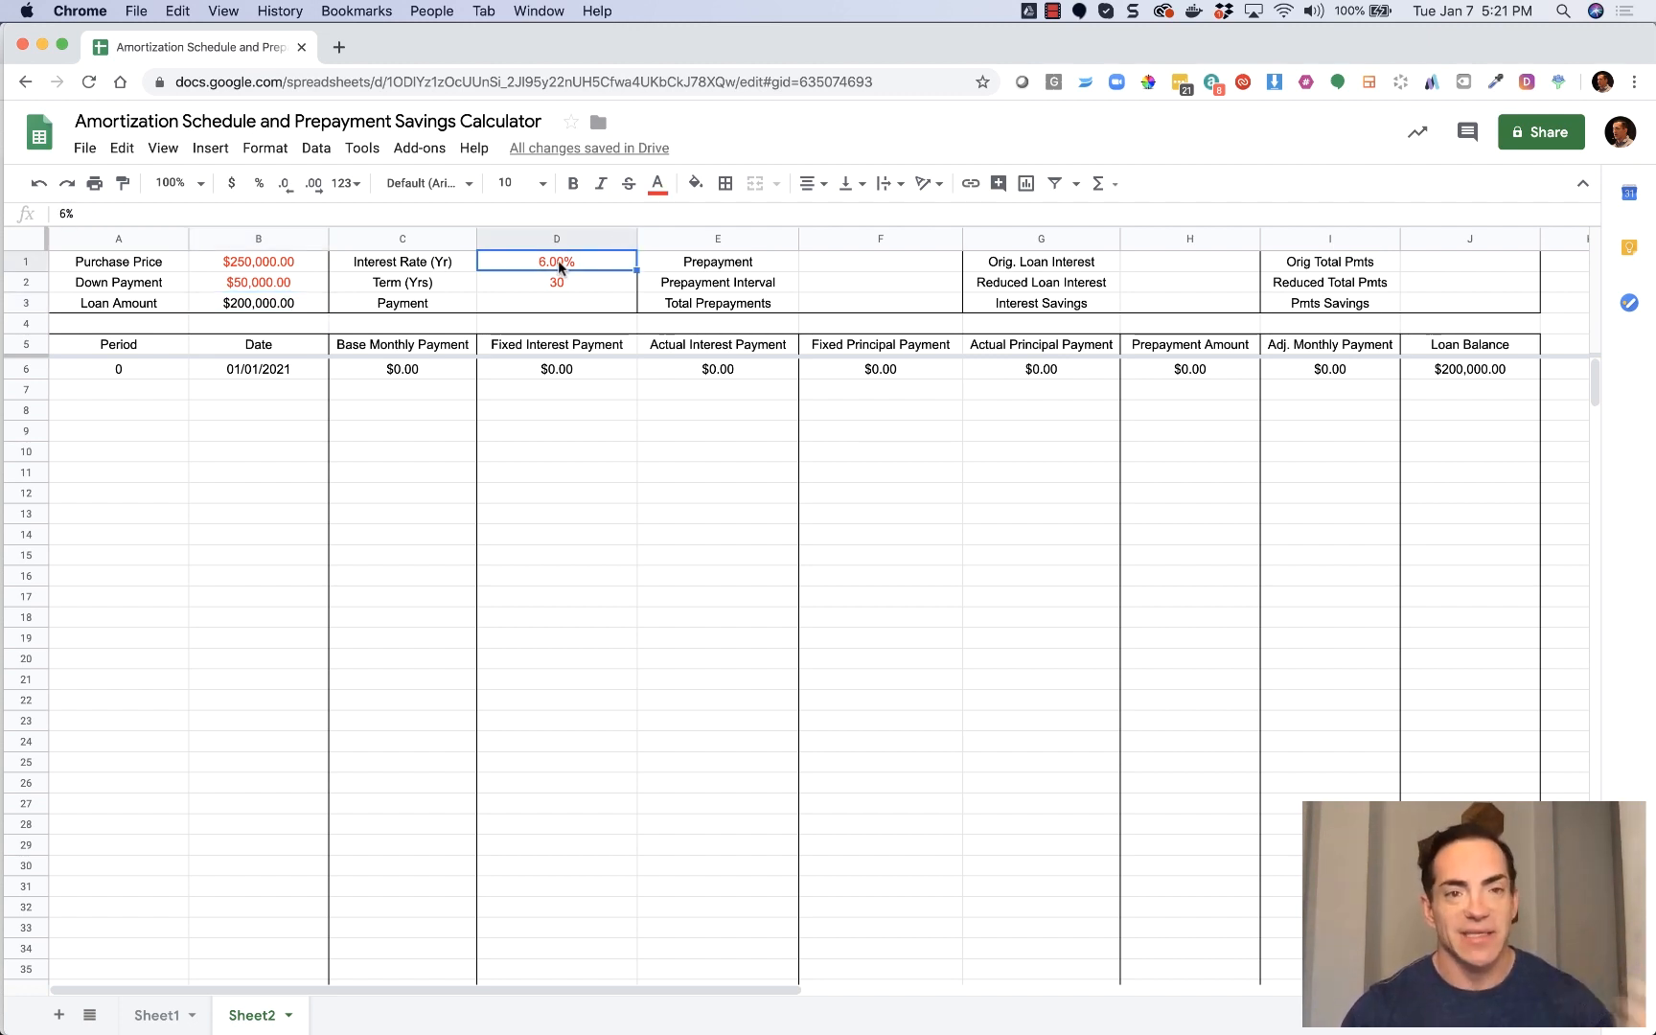
{"action": "left_click", "coordinate": [572, 283]}
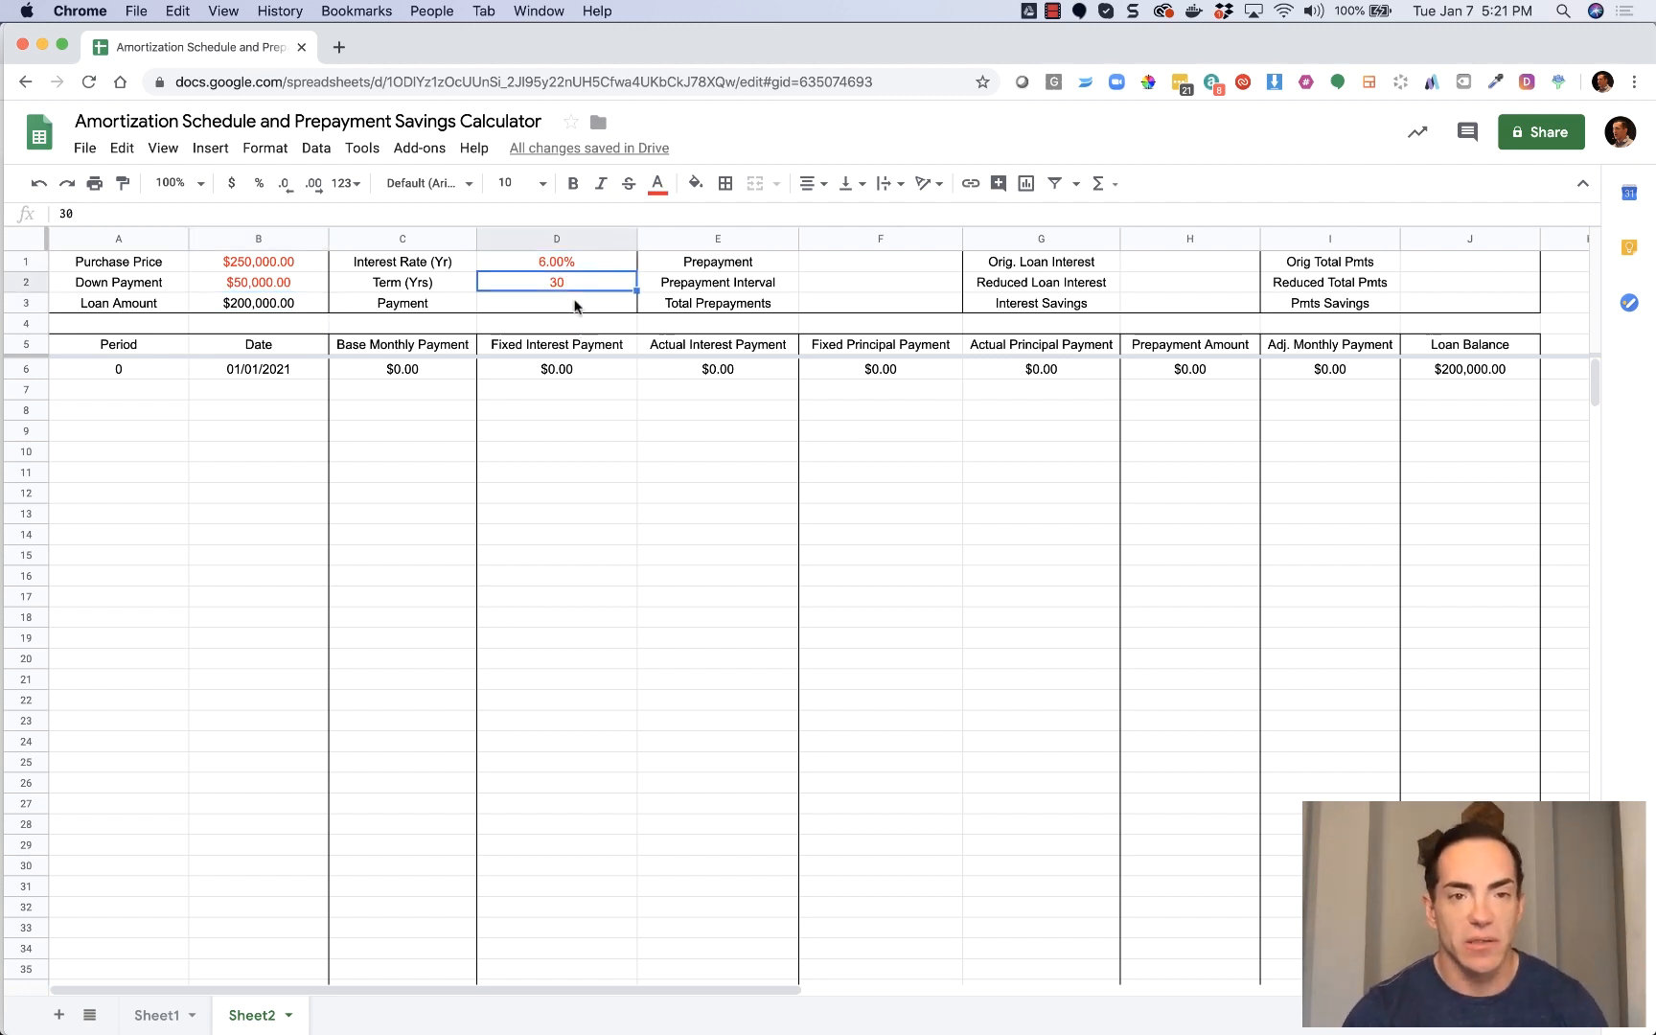
{"action": "left_click", "coordinate": [575, 305]}
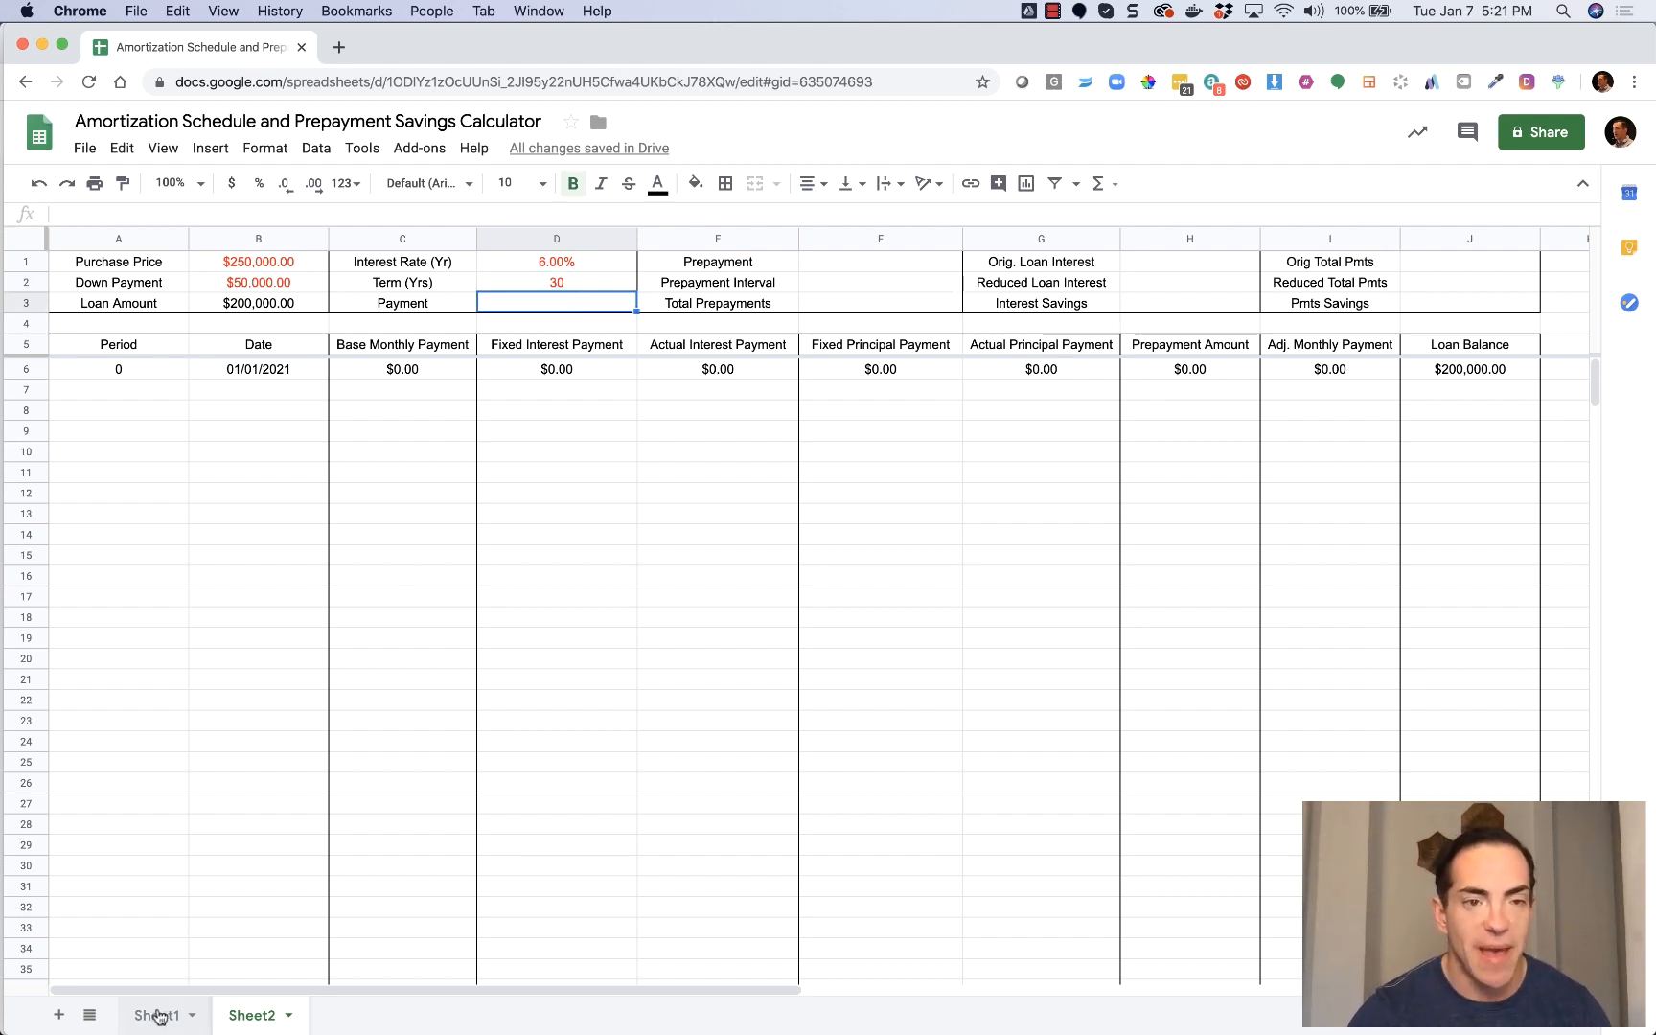
Calculate the loan payment in D3 with the formula =pmt(D1/12,D2*12,B3,0,0).
{"action": "type", "text": "="}
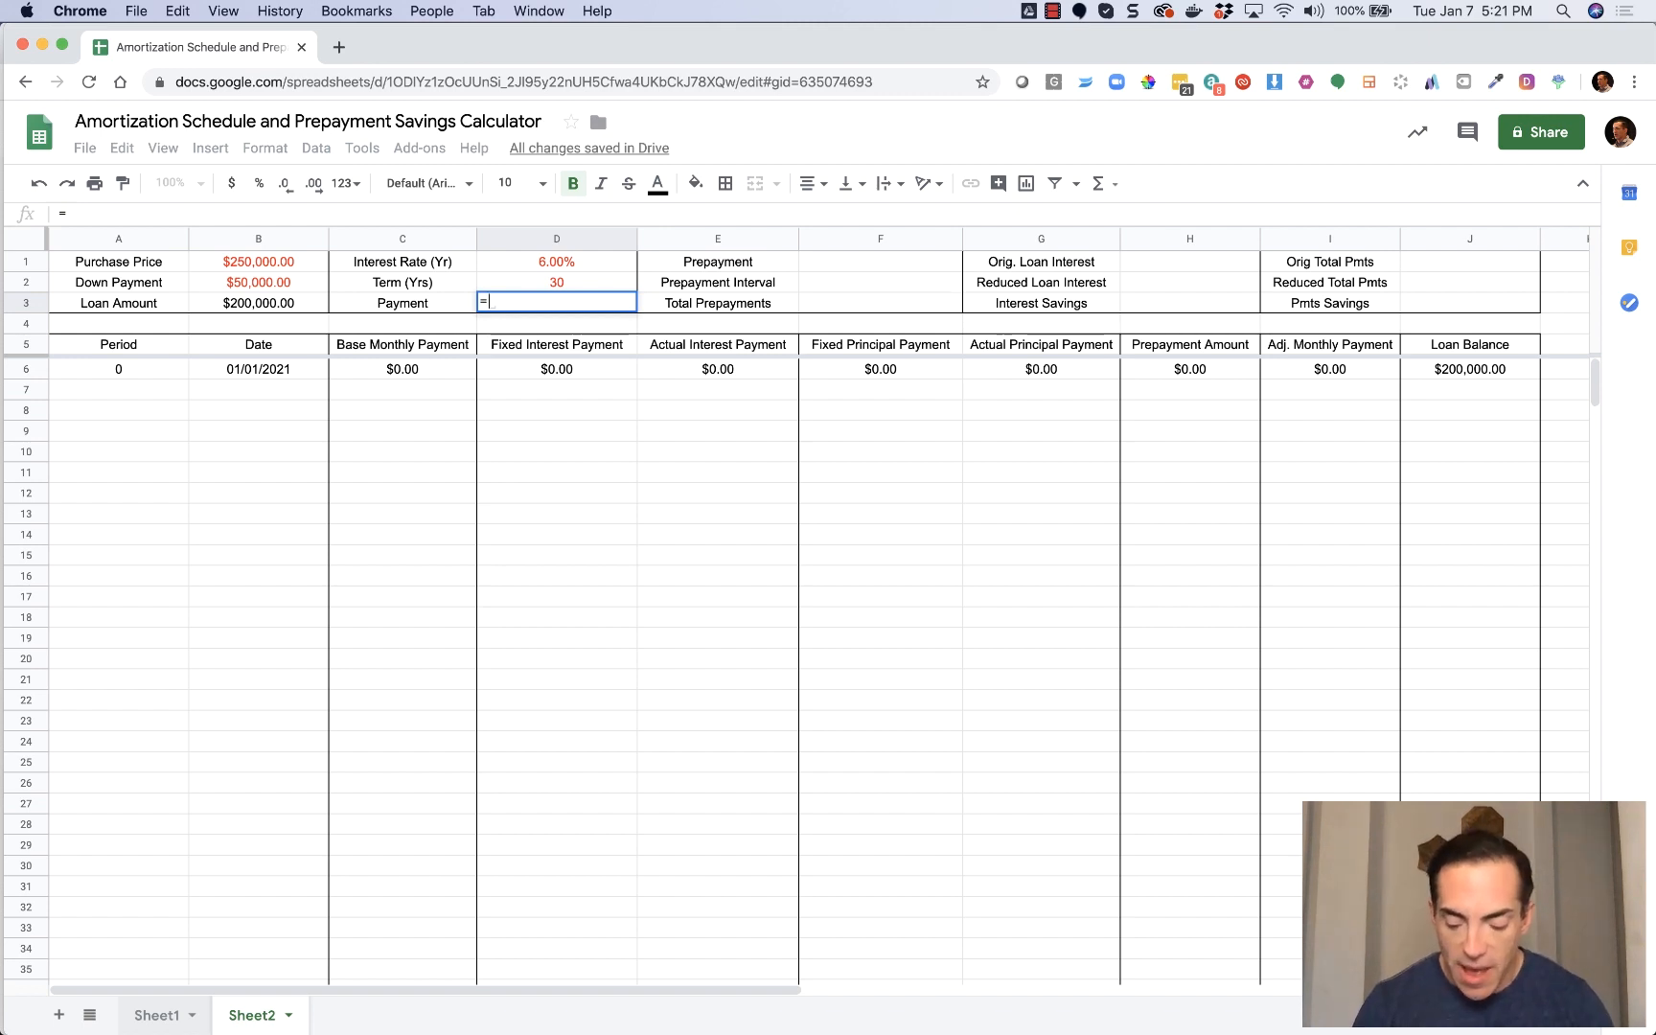
{"action": "type", "text": "pmt("}
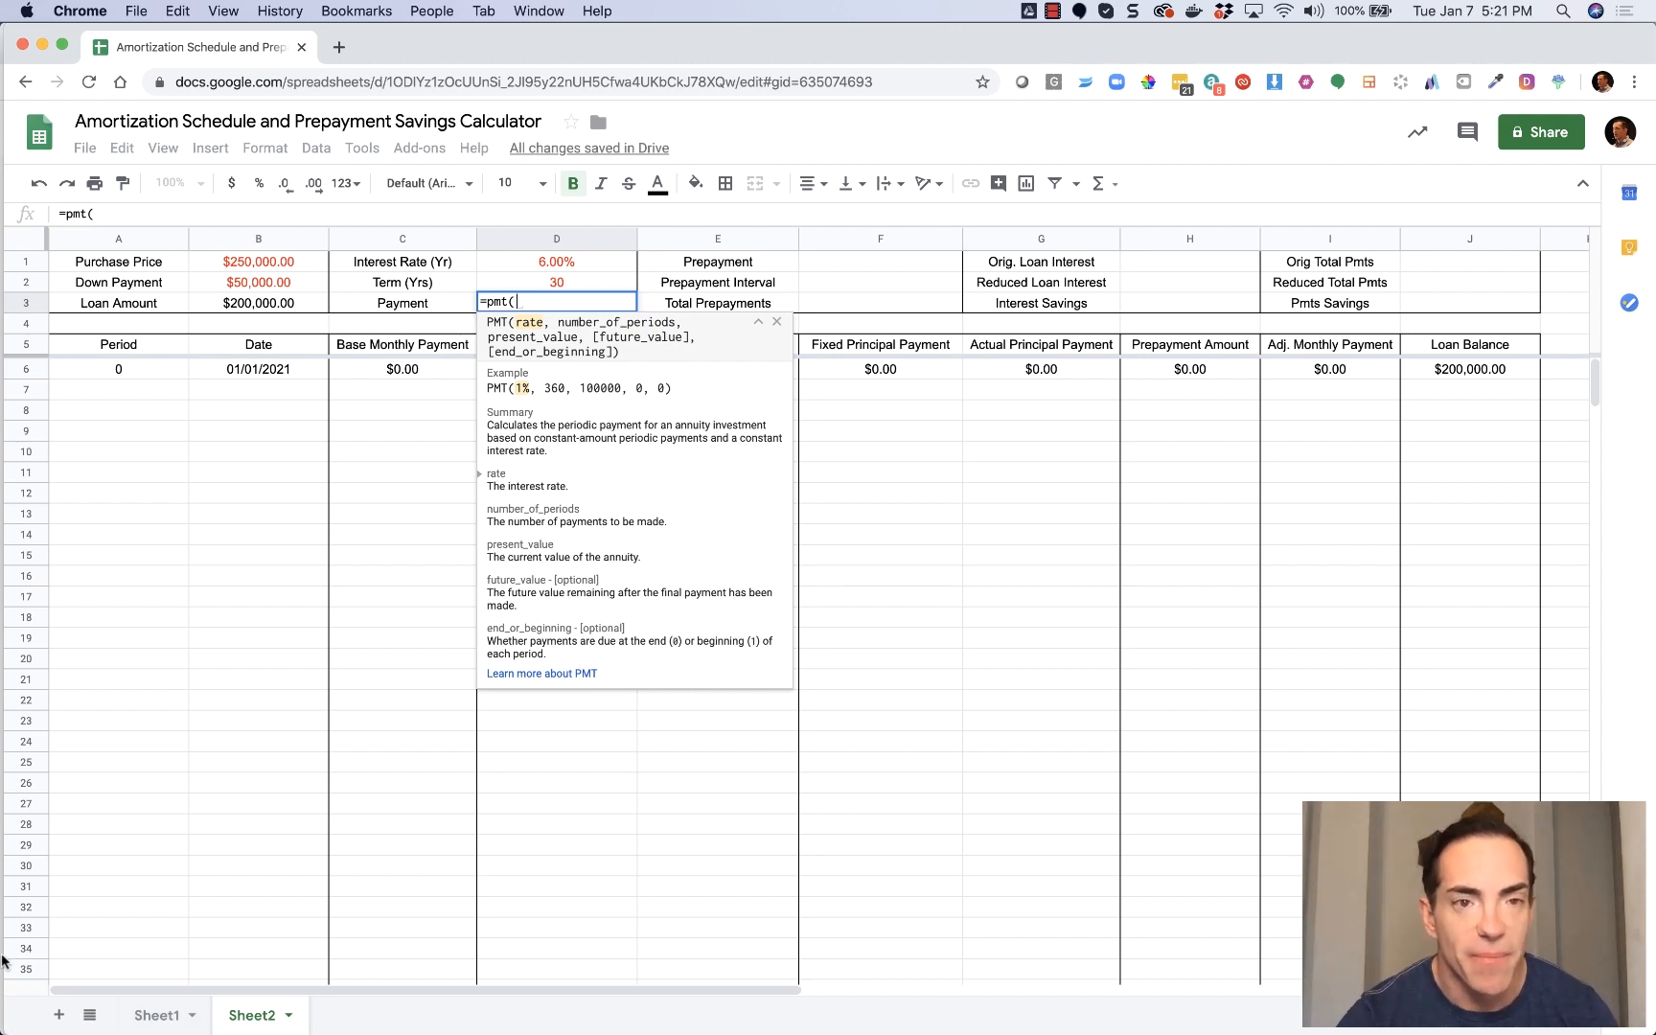
{"action": "left_click", "coordinate": [561, 263]}
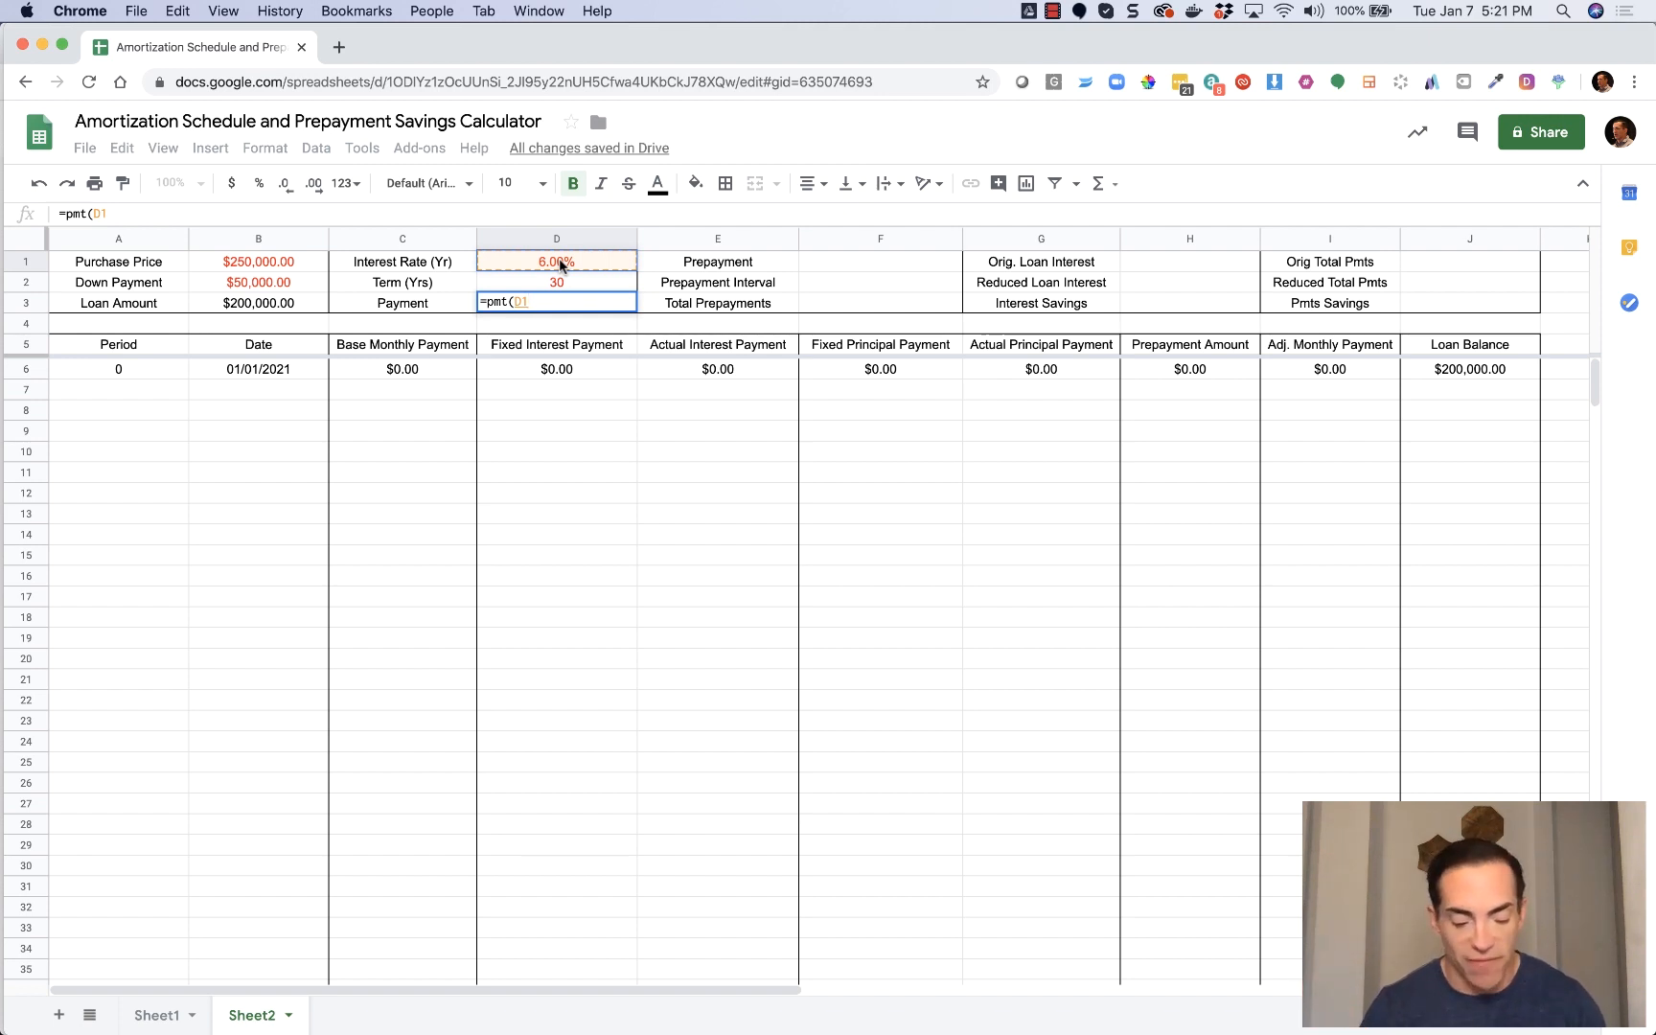
{"action": "type", "text": "/12"}
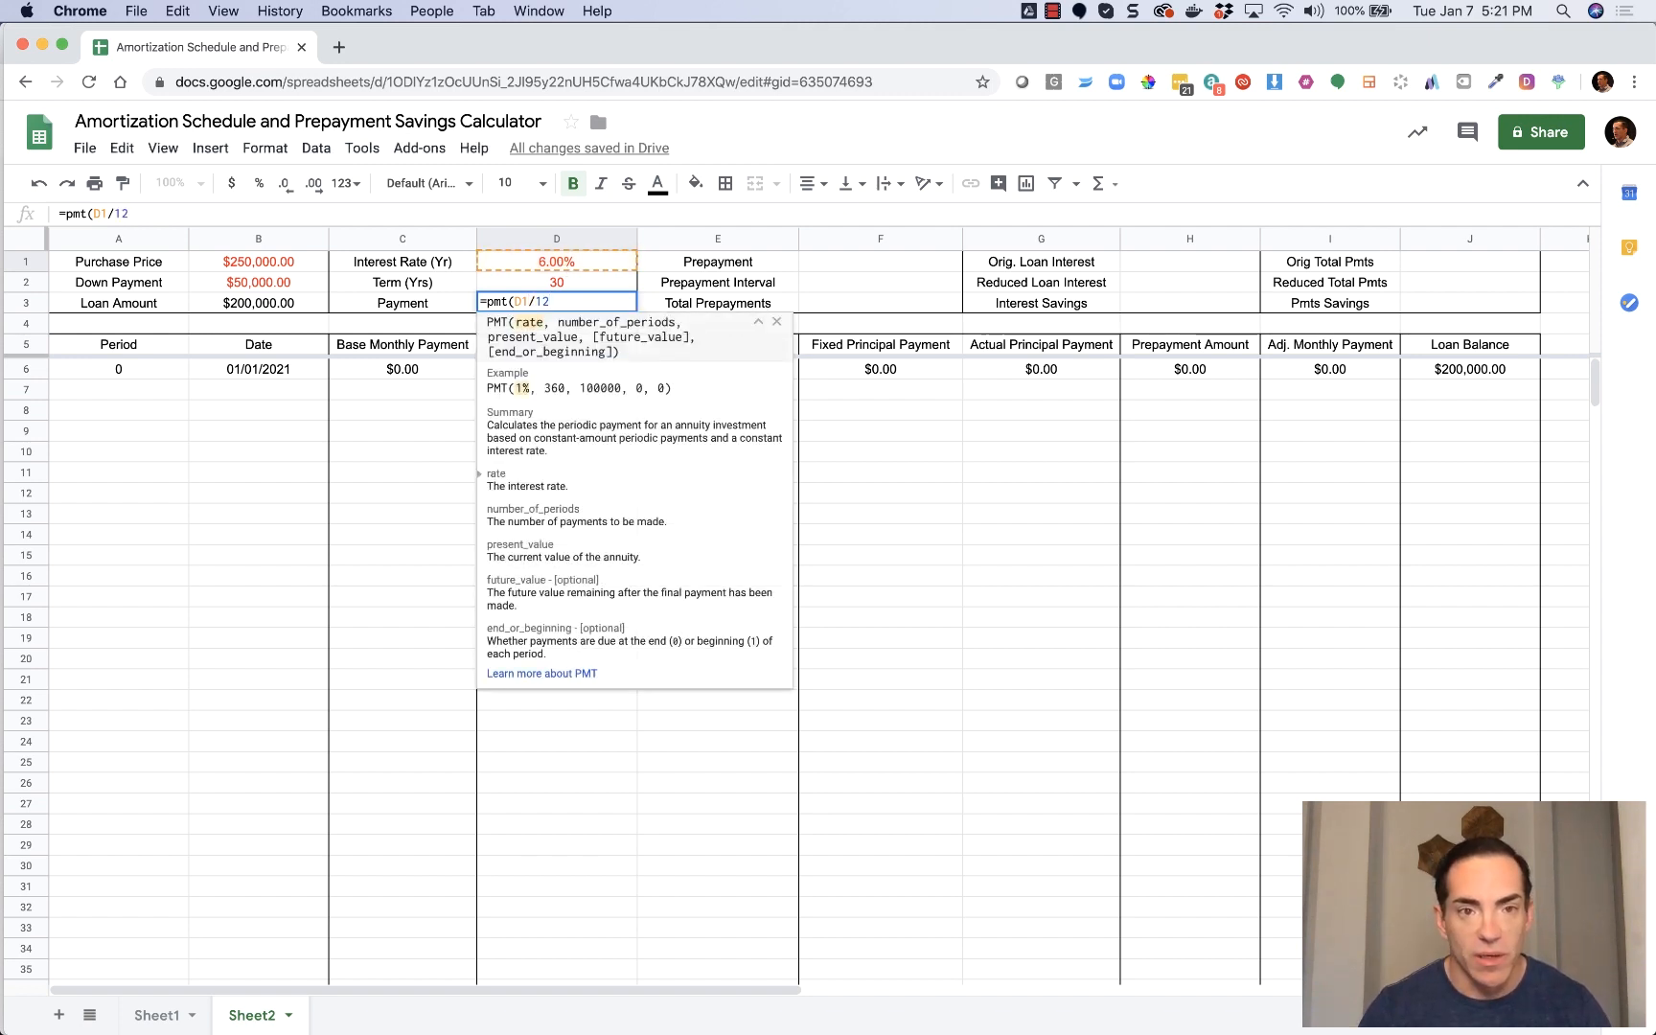
{"action": "type", "text": ","}
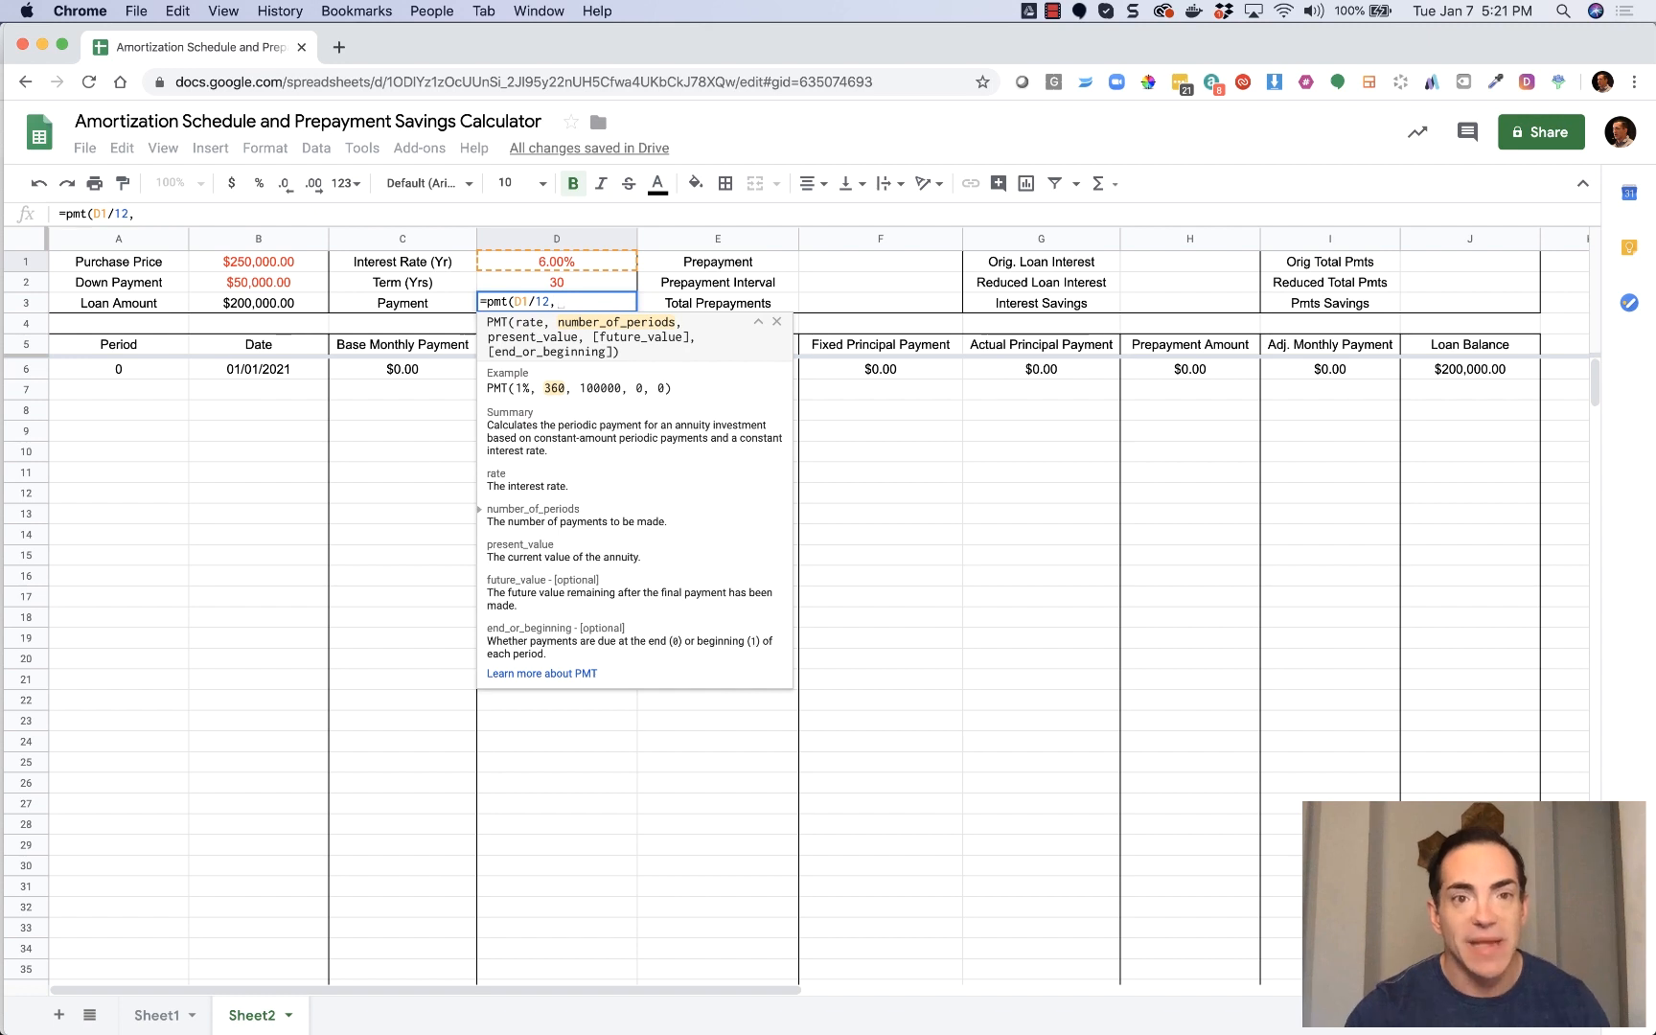
{"action": "left_click", "coordinate": [558, 284]}
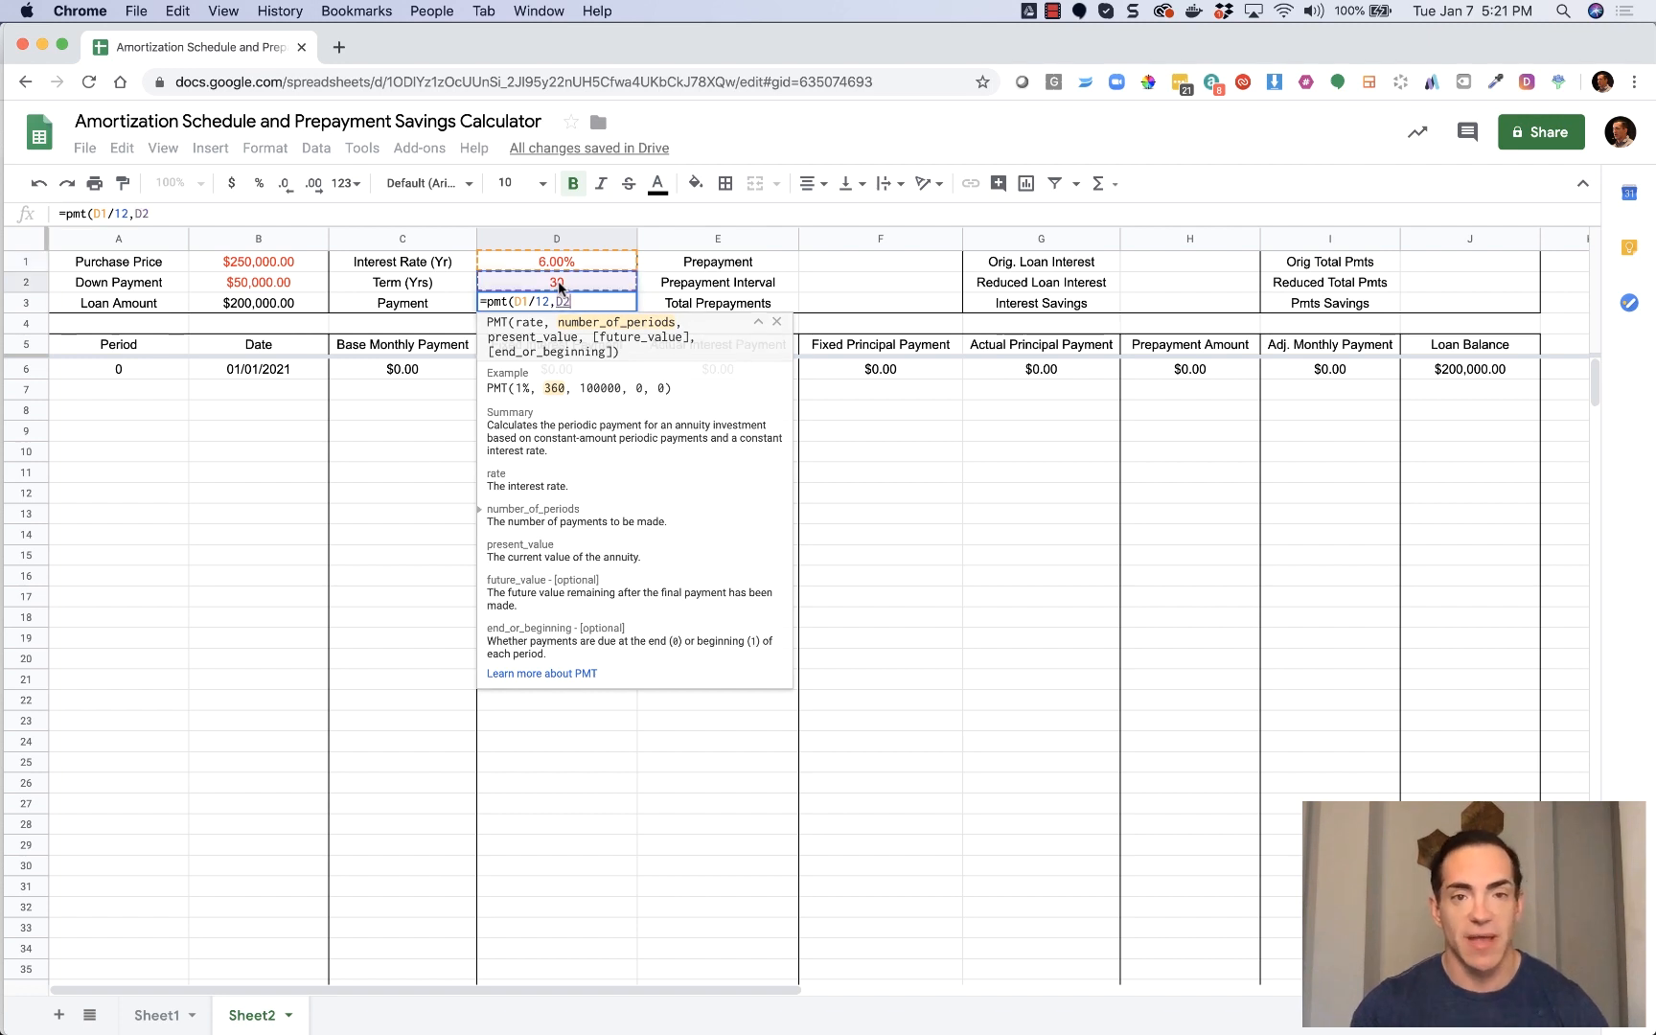
{"action": "type", "text": "*12,"}
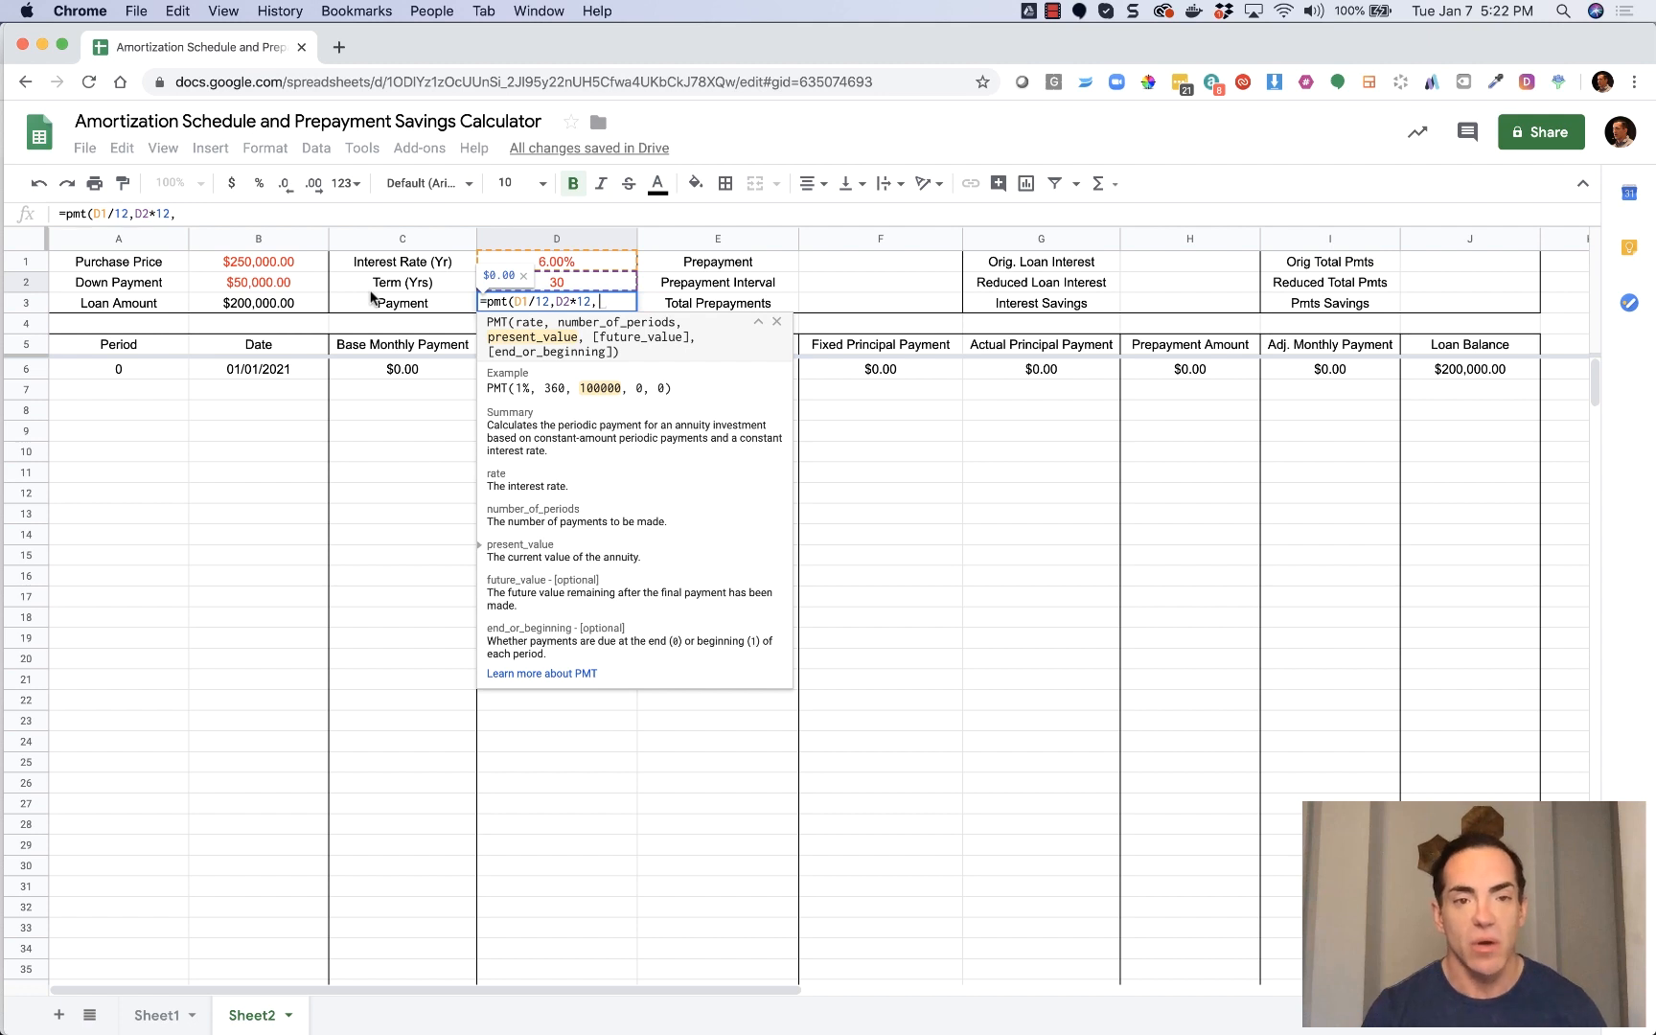
{"action": "left_click", "coordinate": [275, 305]}
{"action": "type", "text": ","}
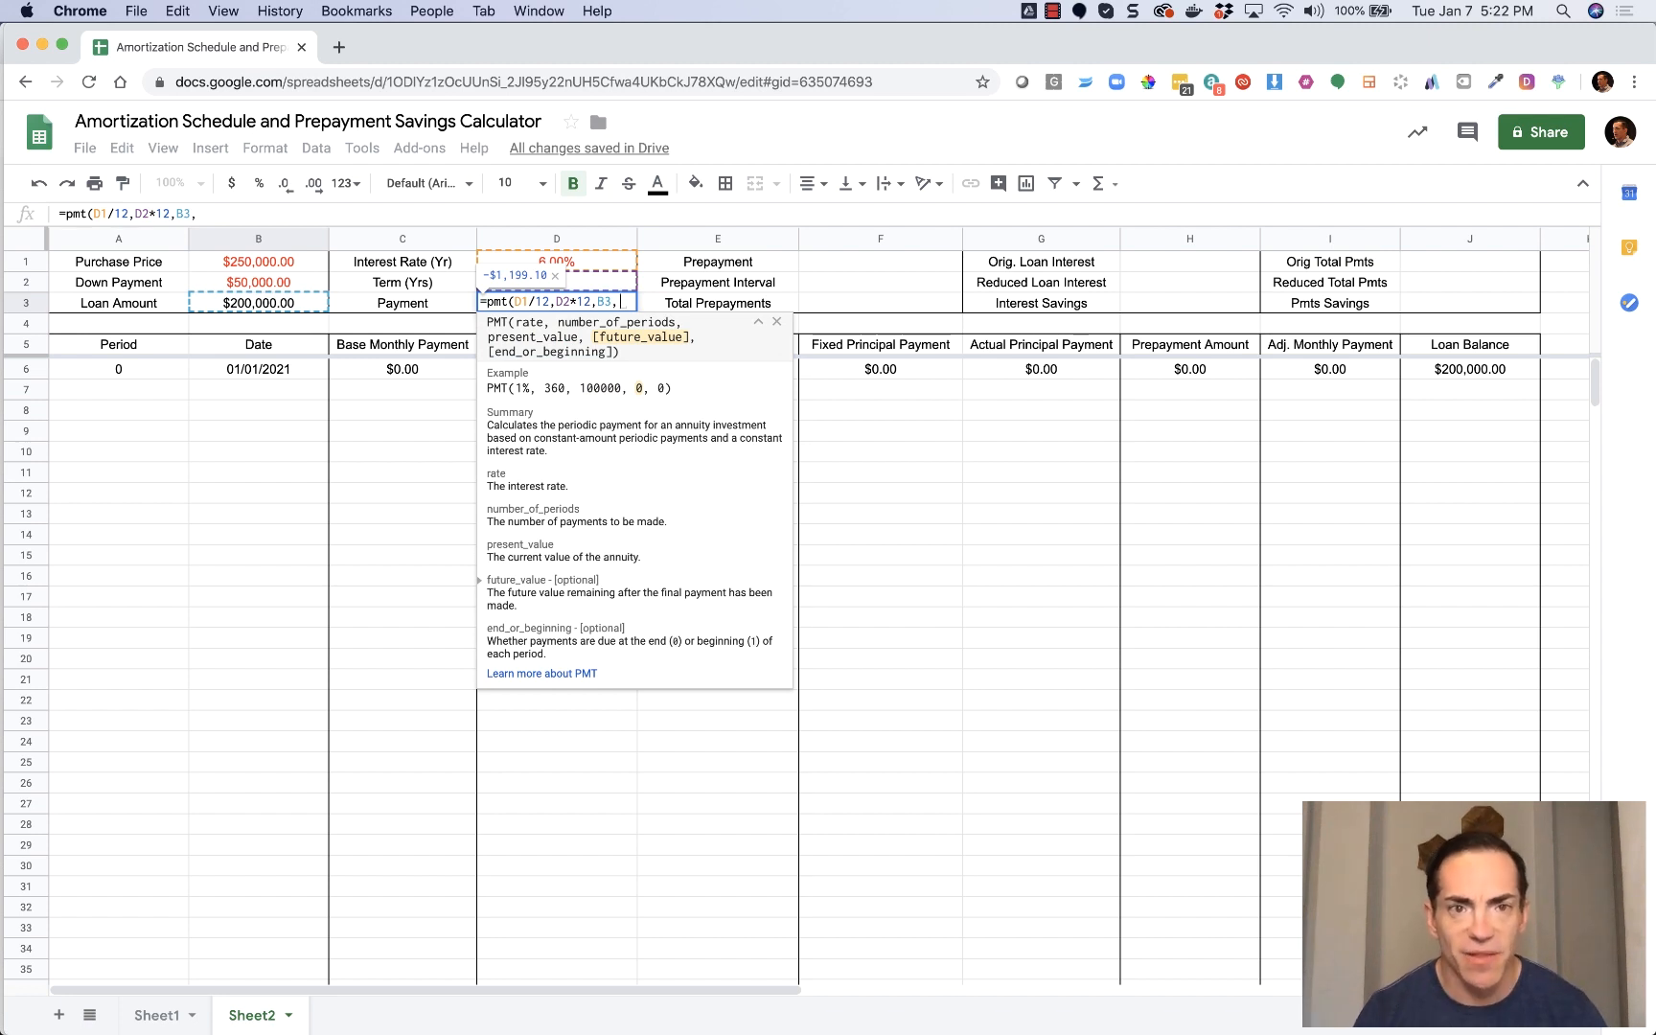
{"action": "type", "text": "0"}
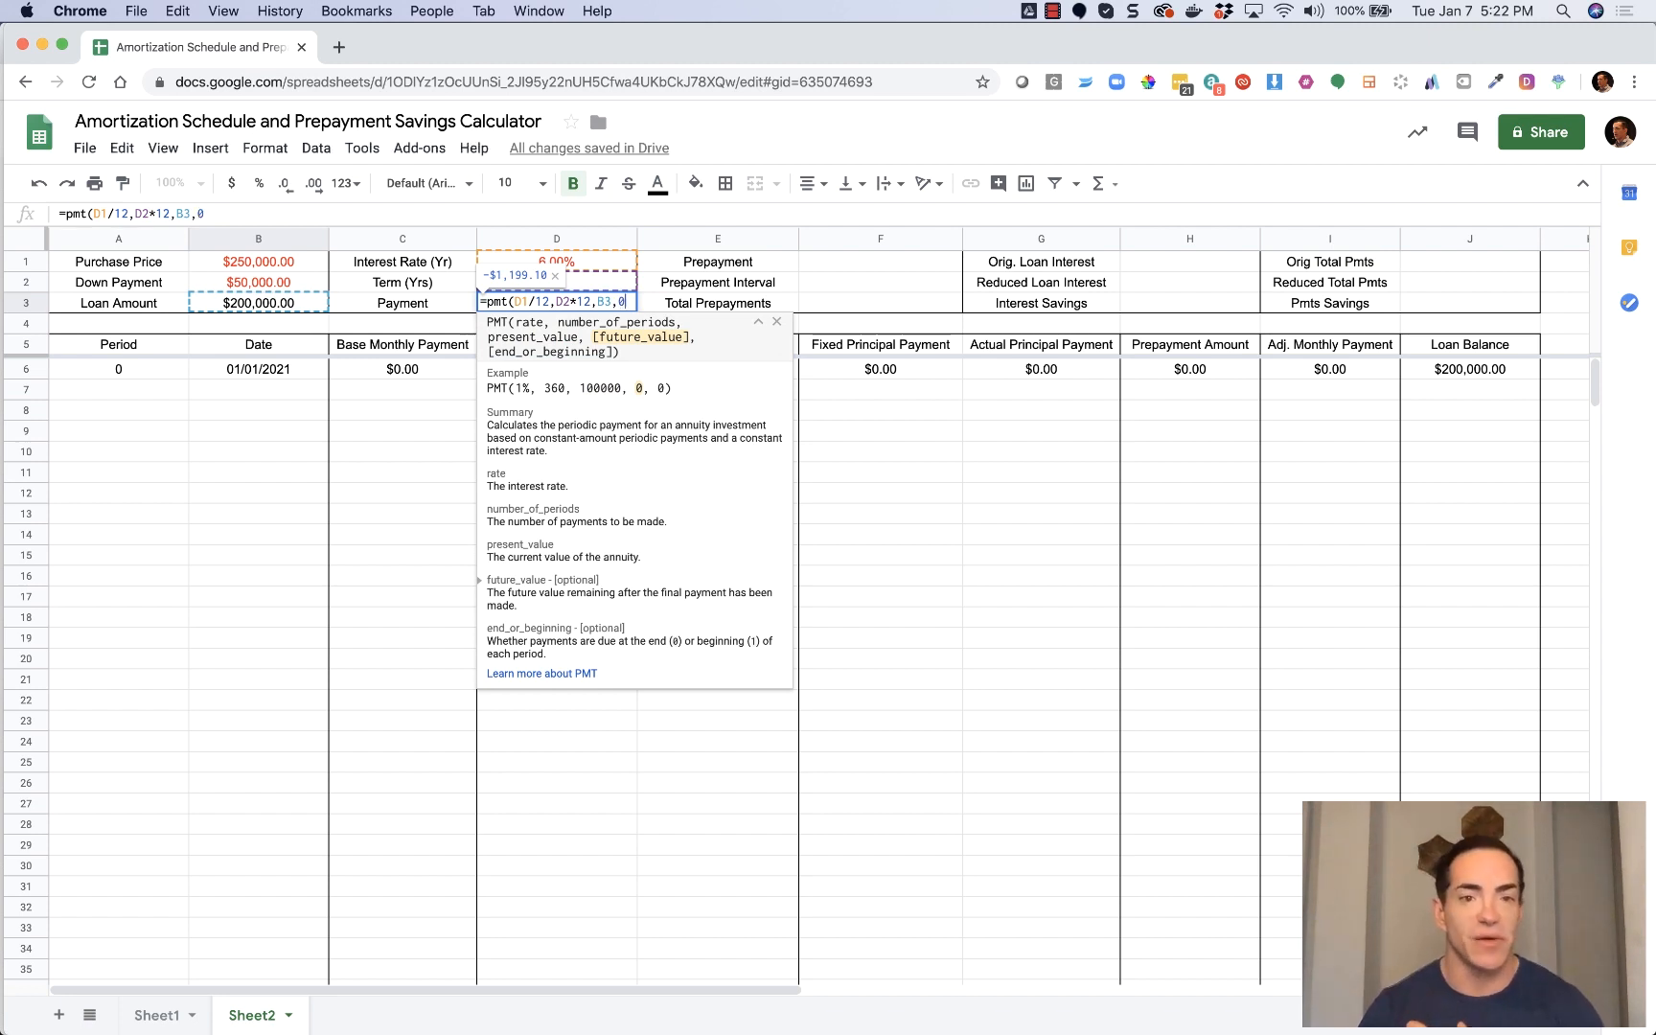
{"action": "type", "text": ","}
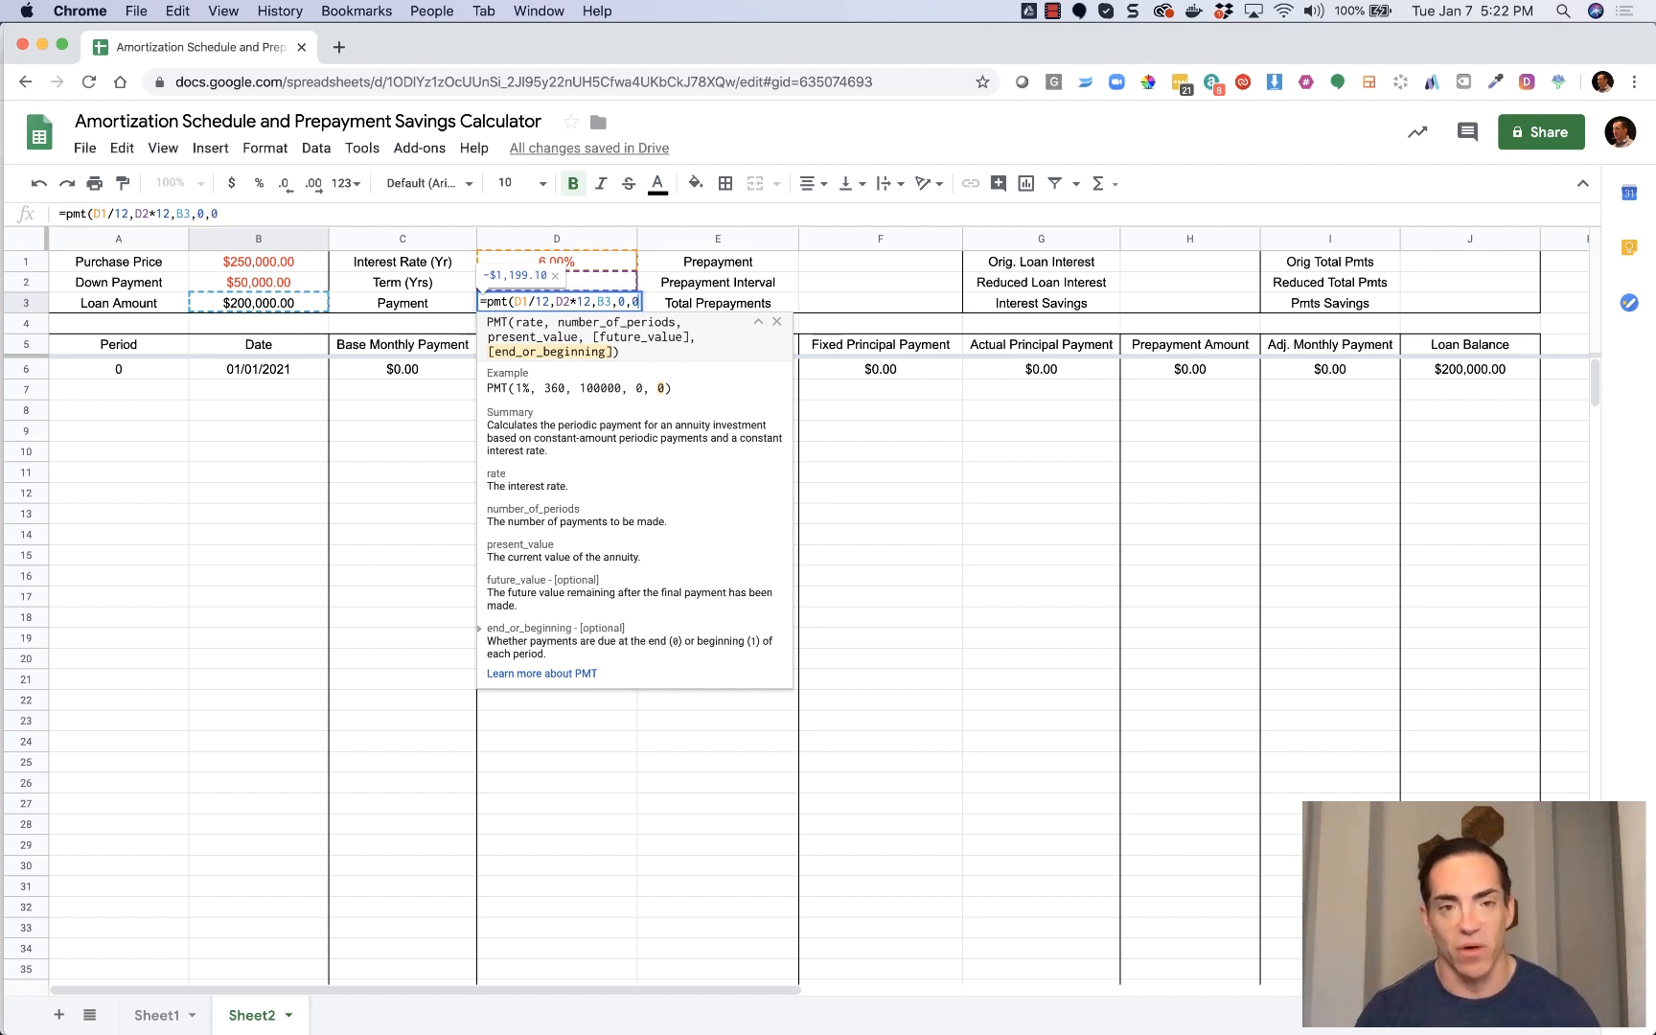
{"action": "type", "text": "0)"}
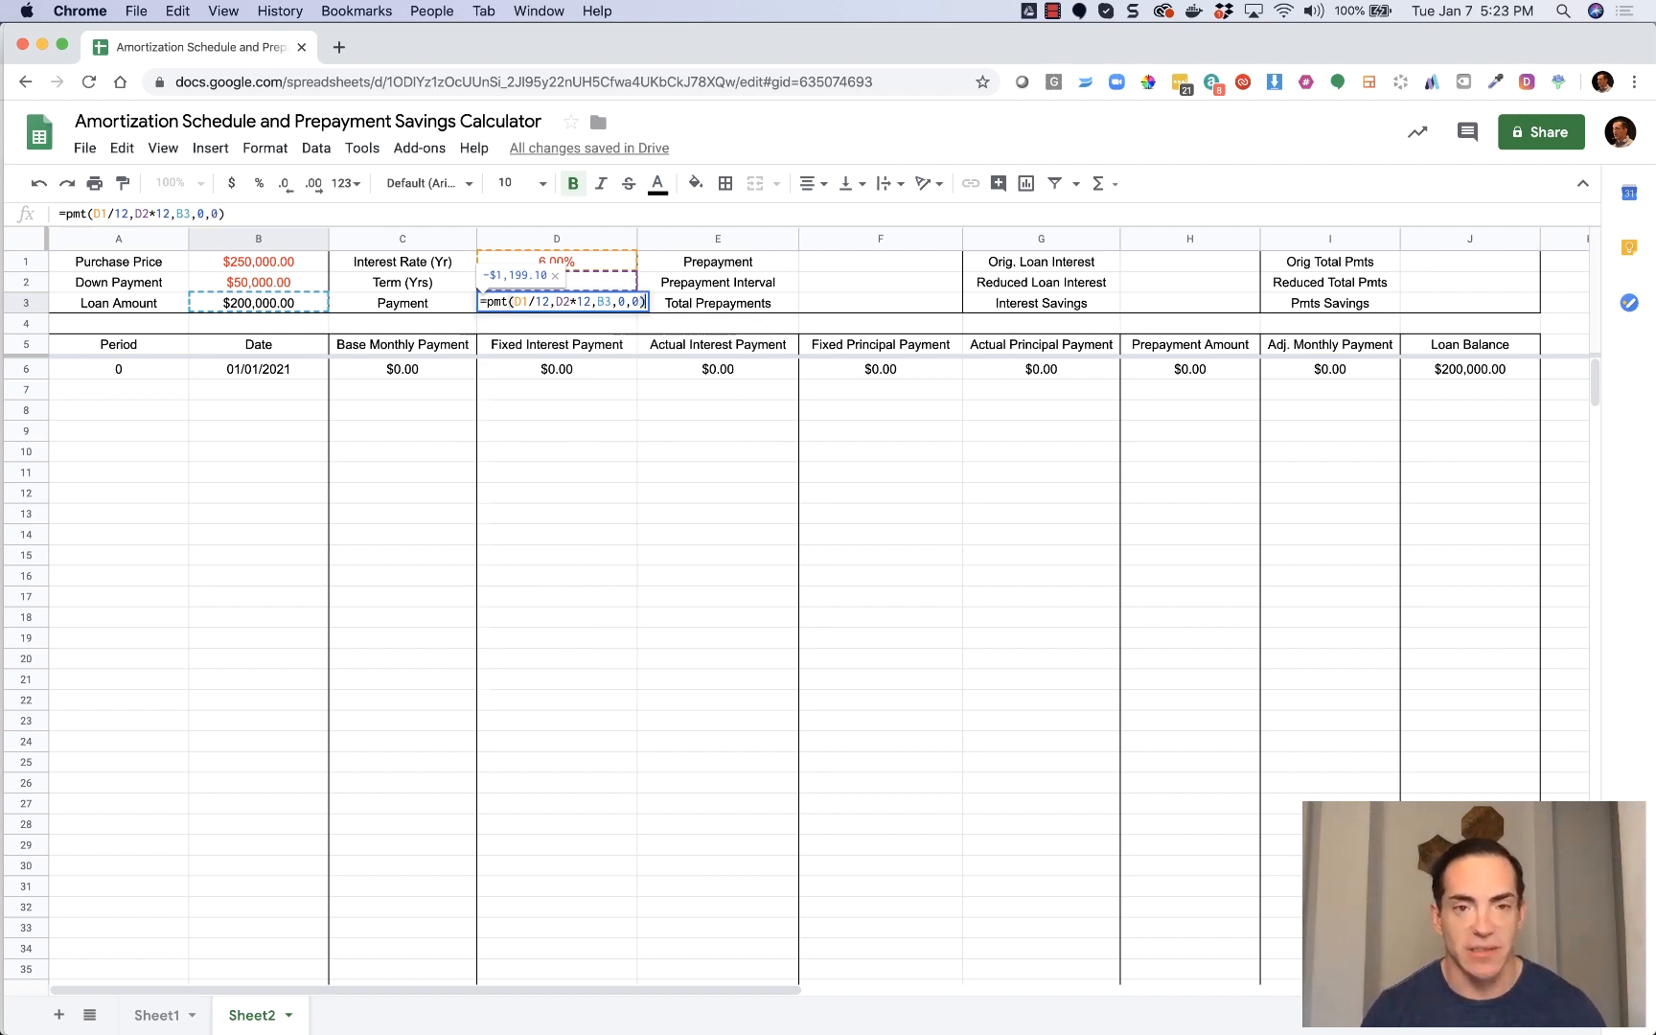
{"action": "key", "text": "Left"}
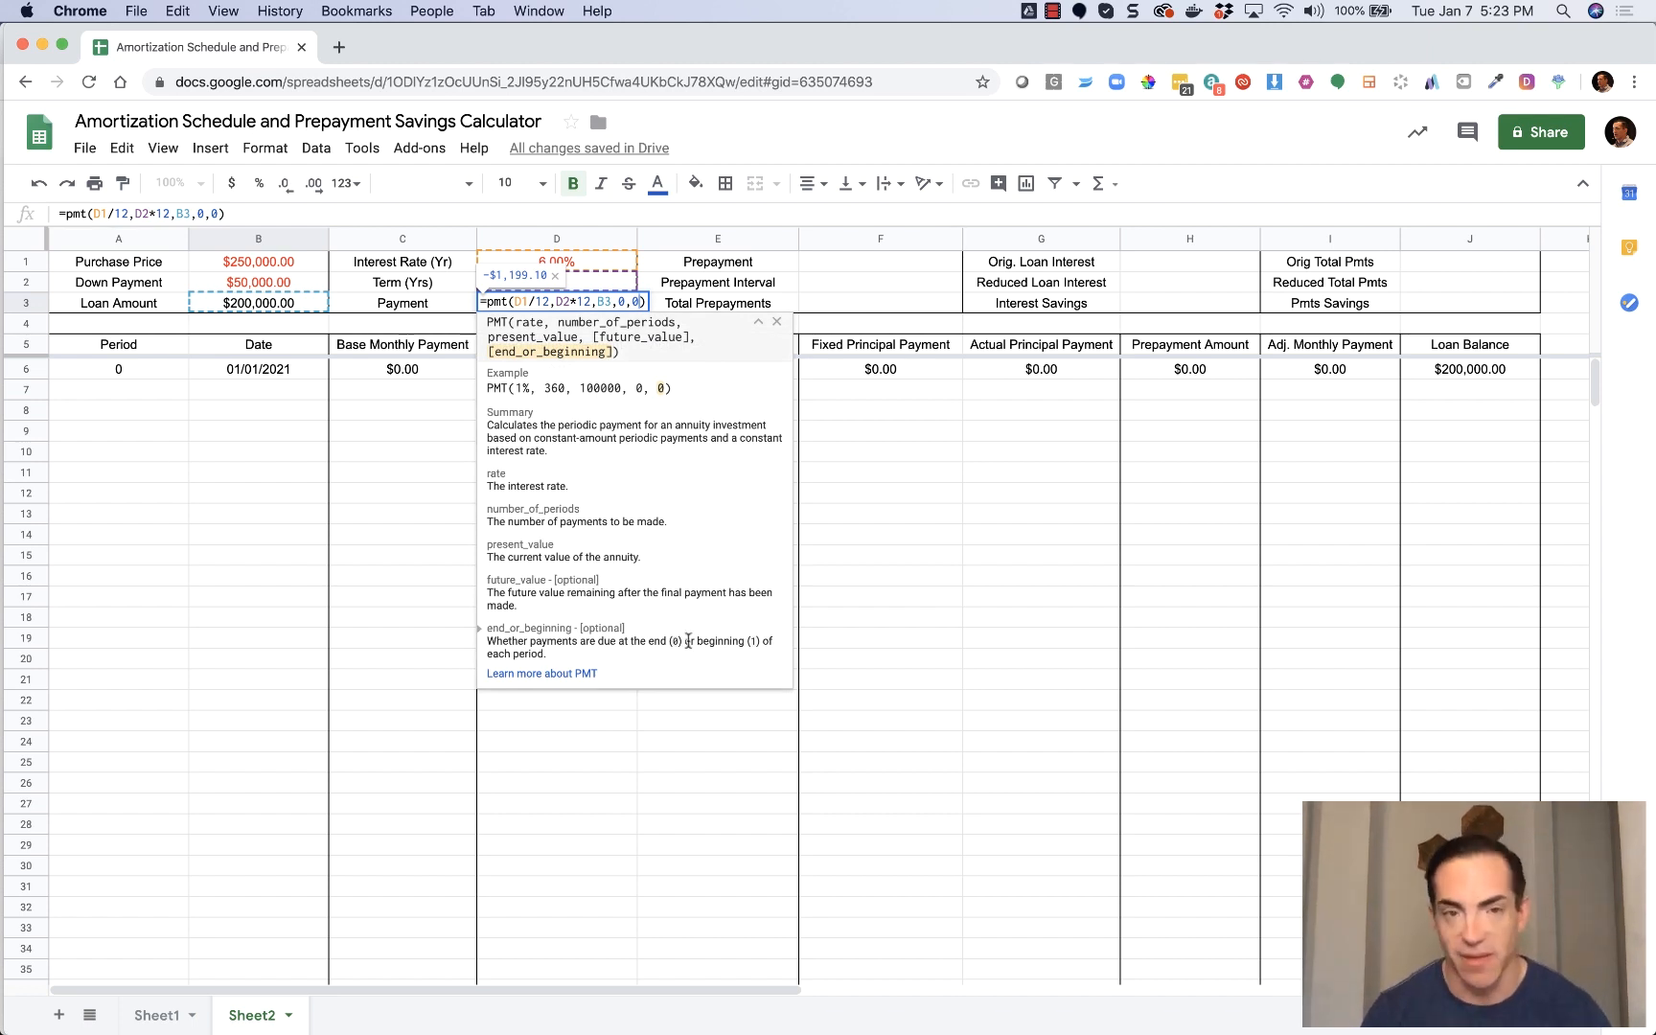
{"action": "key", "text": "Return"}
{"action": "key", "text": "Up"}
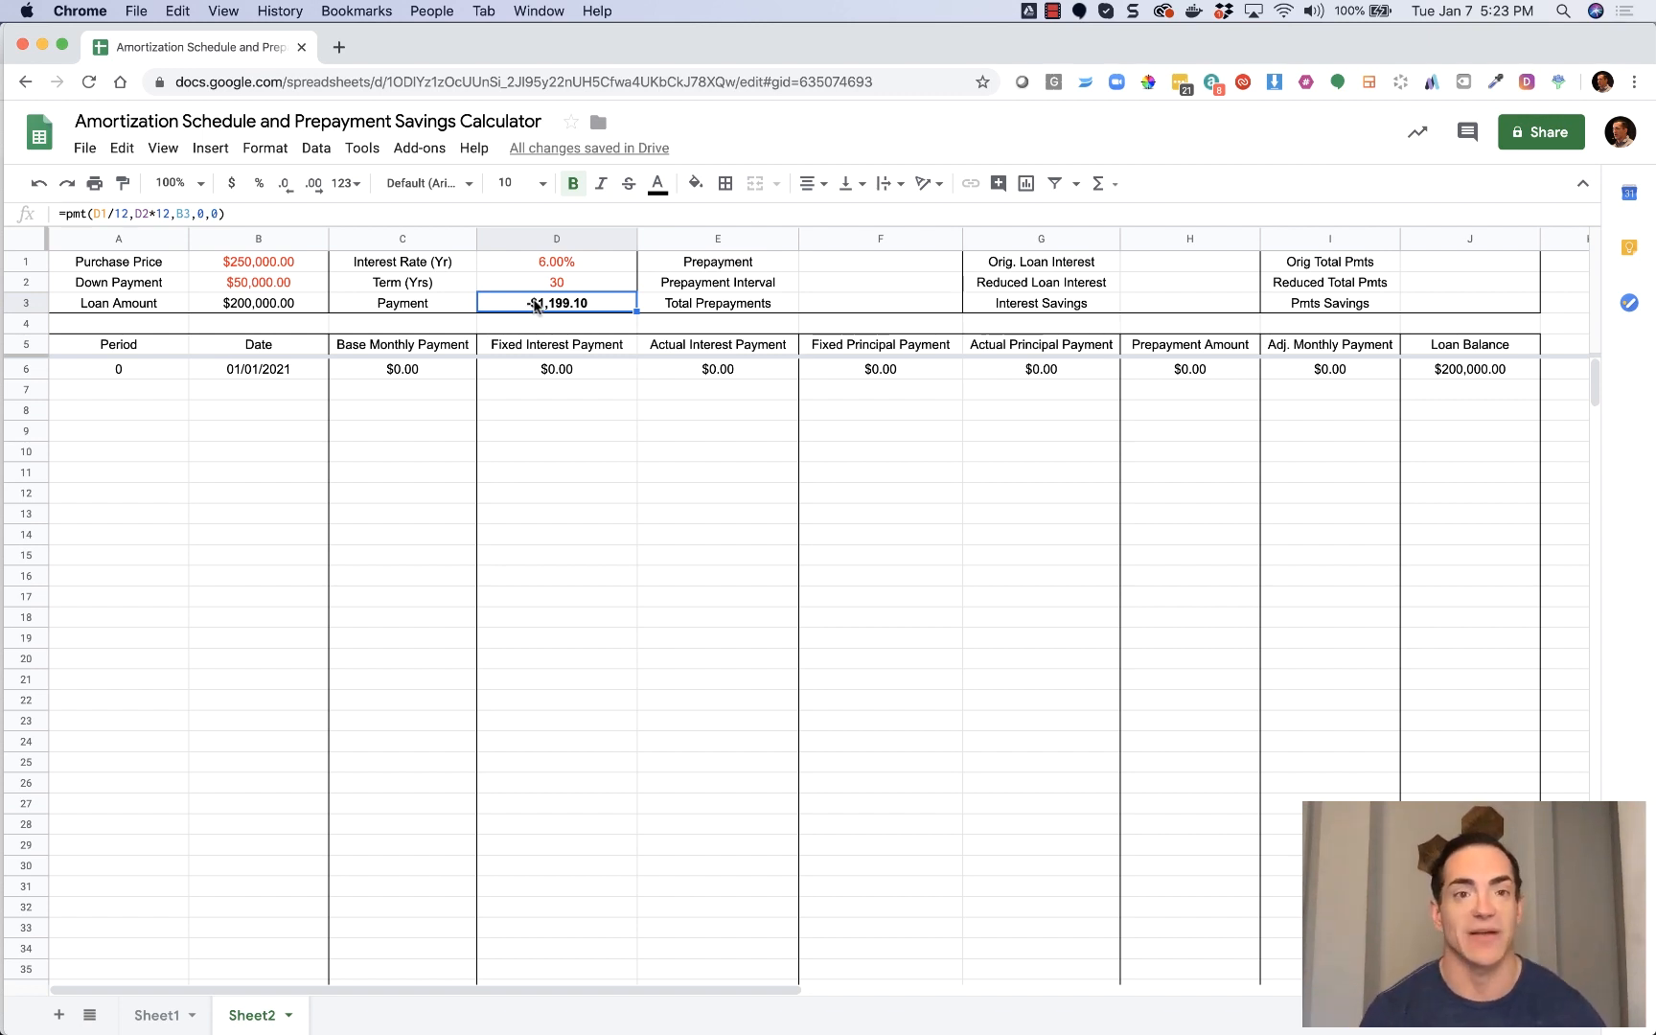
Negate the payment formula in D3 so it reads =-pmt(D1/12,D2*12,B3,0,0).
{"action": "double_click", "coordinate": [534, 305]}
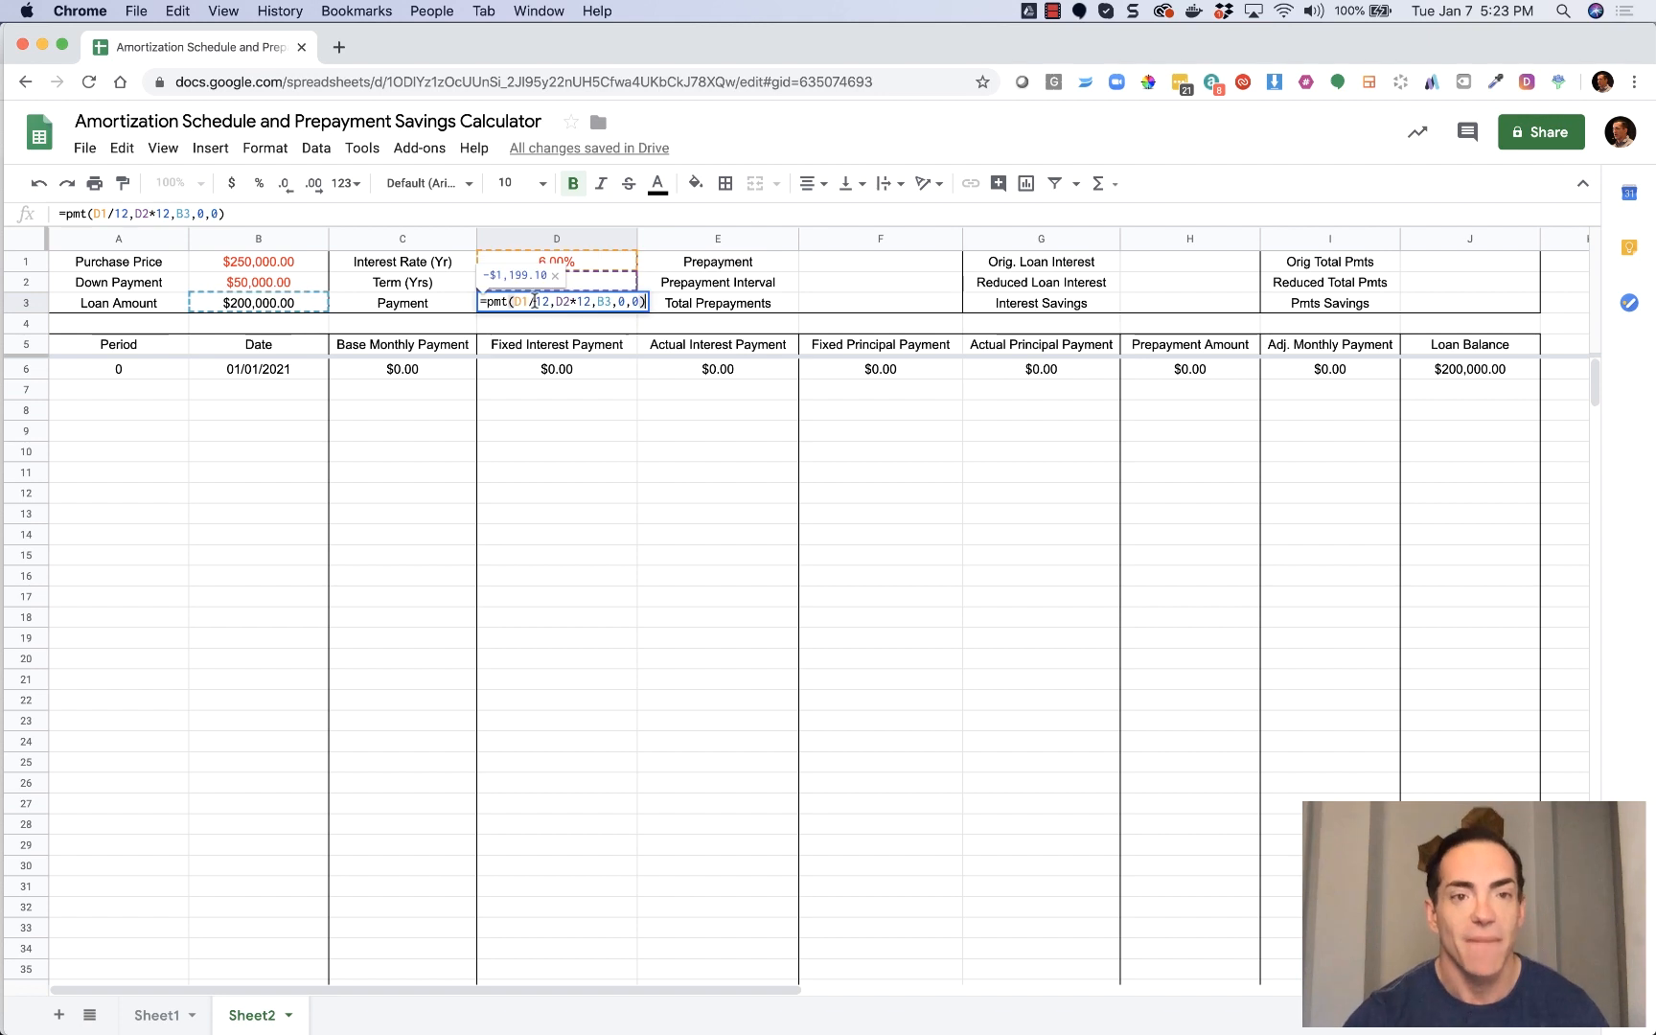
{"action": "left_click", "coordinate": [488, 301]}
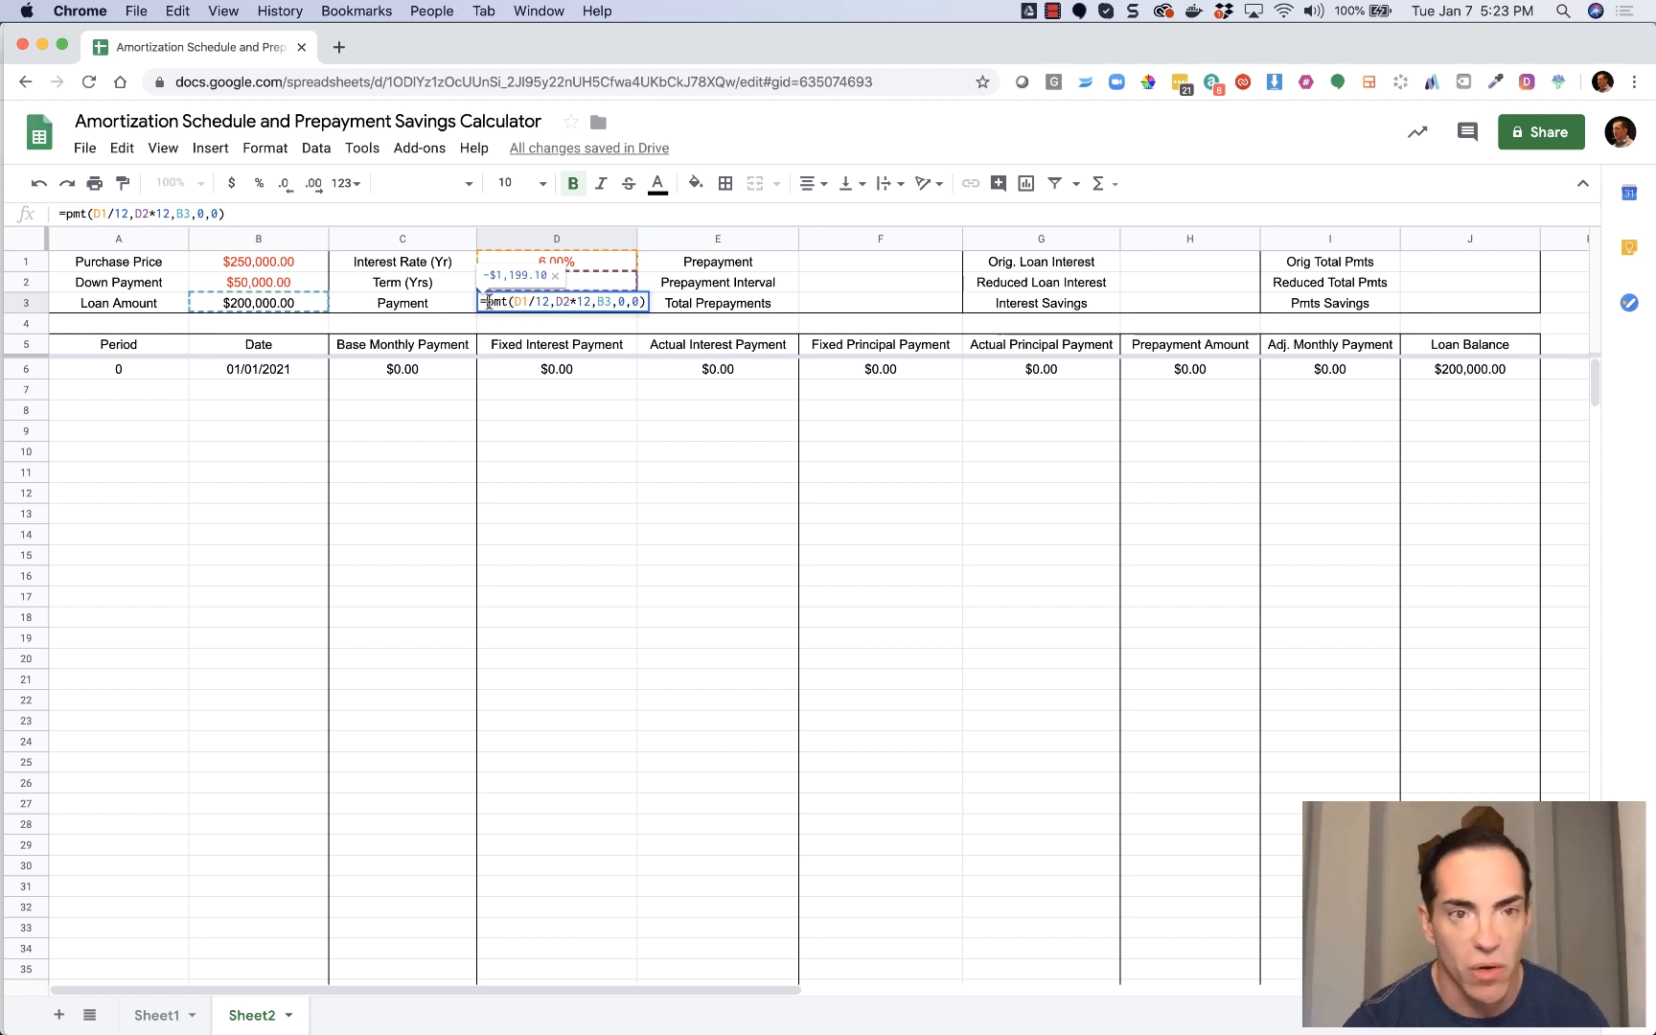
{"action": "left_click", "coordinate": [487, 302]}
{"action": "type", "text": "-"}
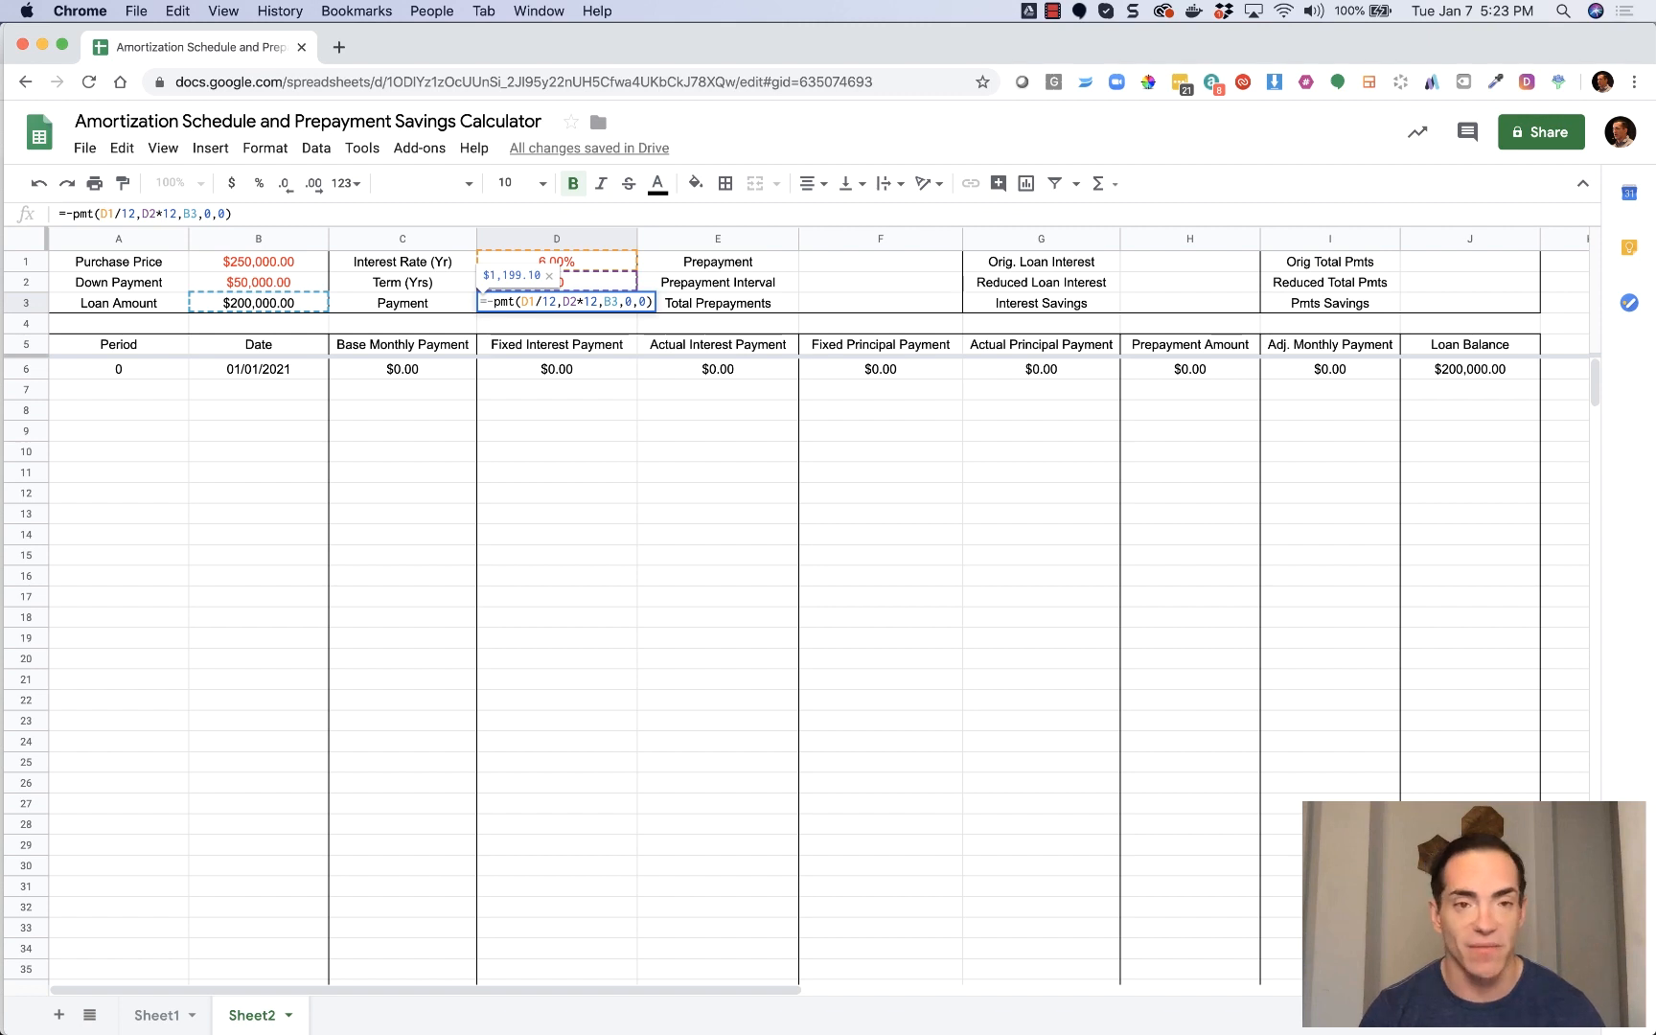
{"action": "key", "text": "Return"}
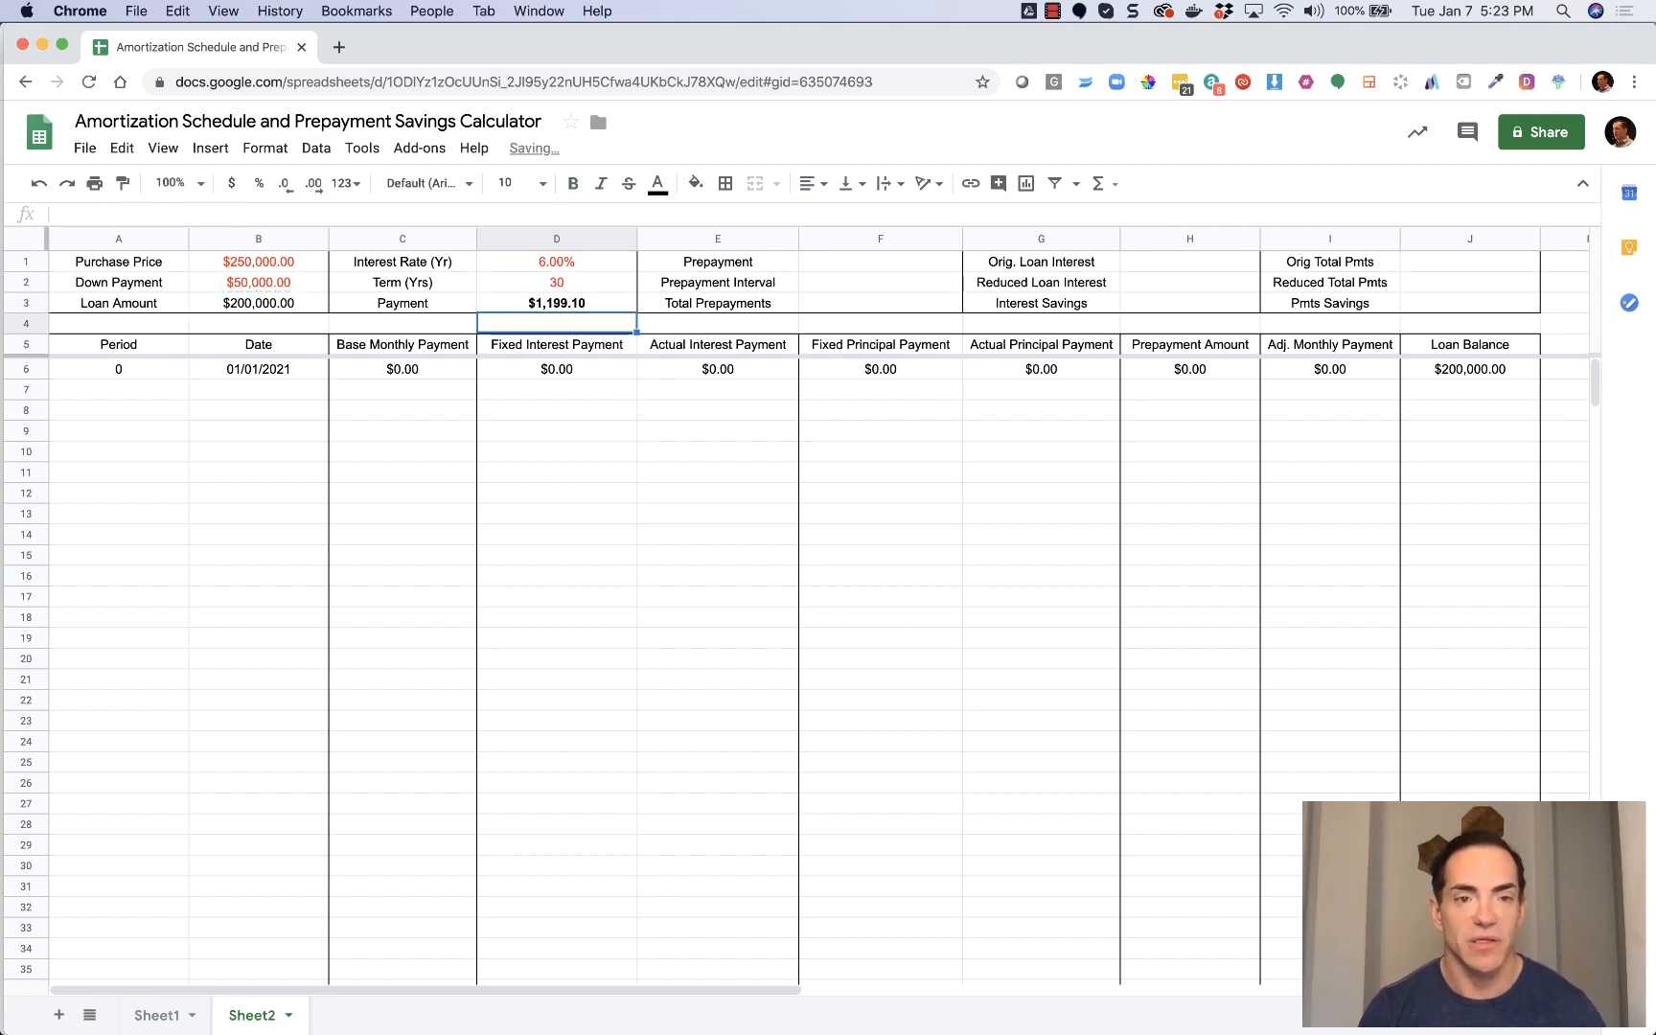
{"action": "key", "text": "Up"}
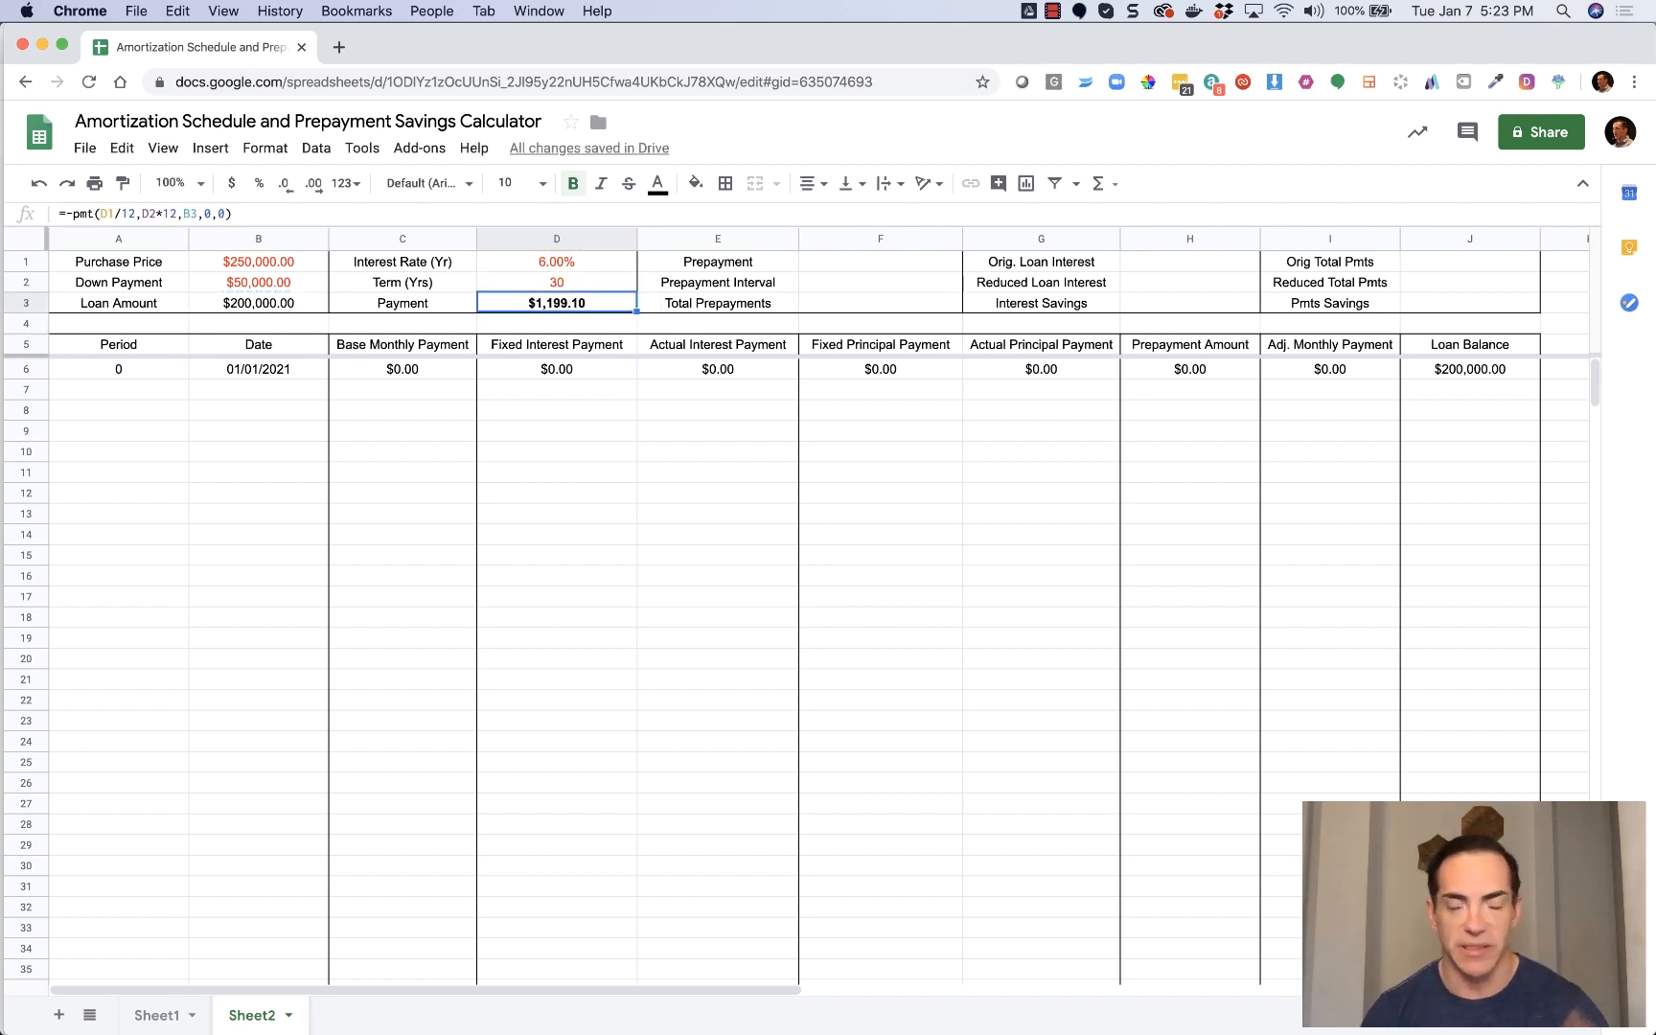
Enter a prepayment of 50 in F1 and a prepayment interval of 3 in F2.
{"action": "key", "text": "Right"}
{"action": "key", "text": "Right"}
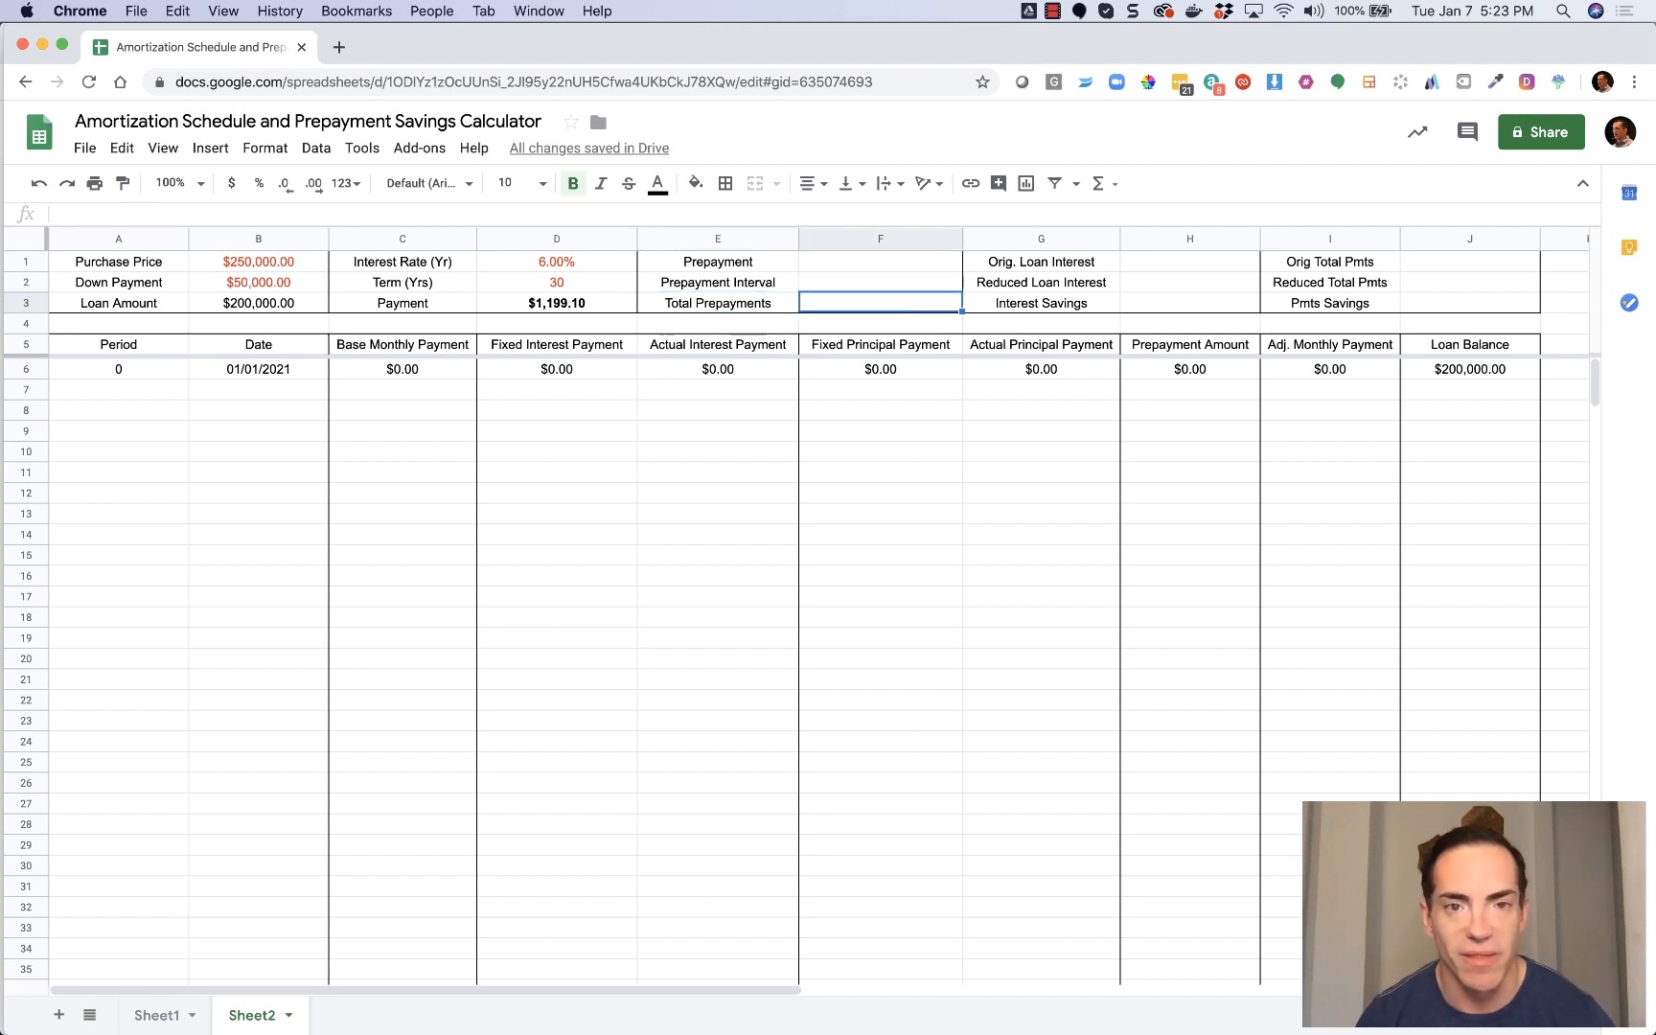
{"action": "key", "text": "Up"}
{"action": "key", "text": "Up"}
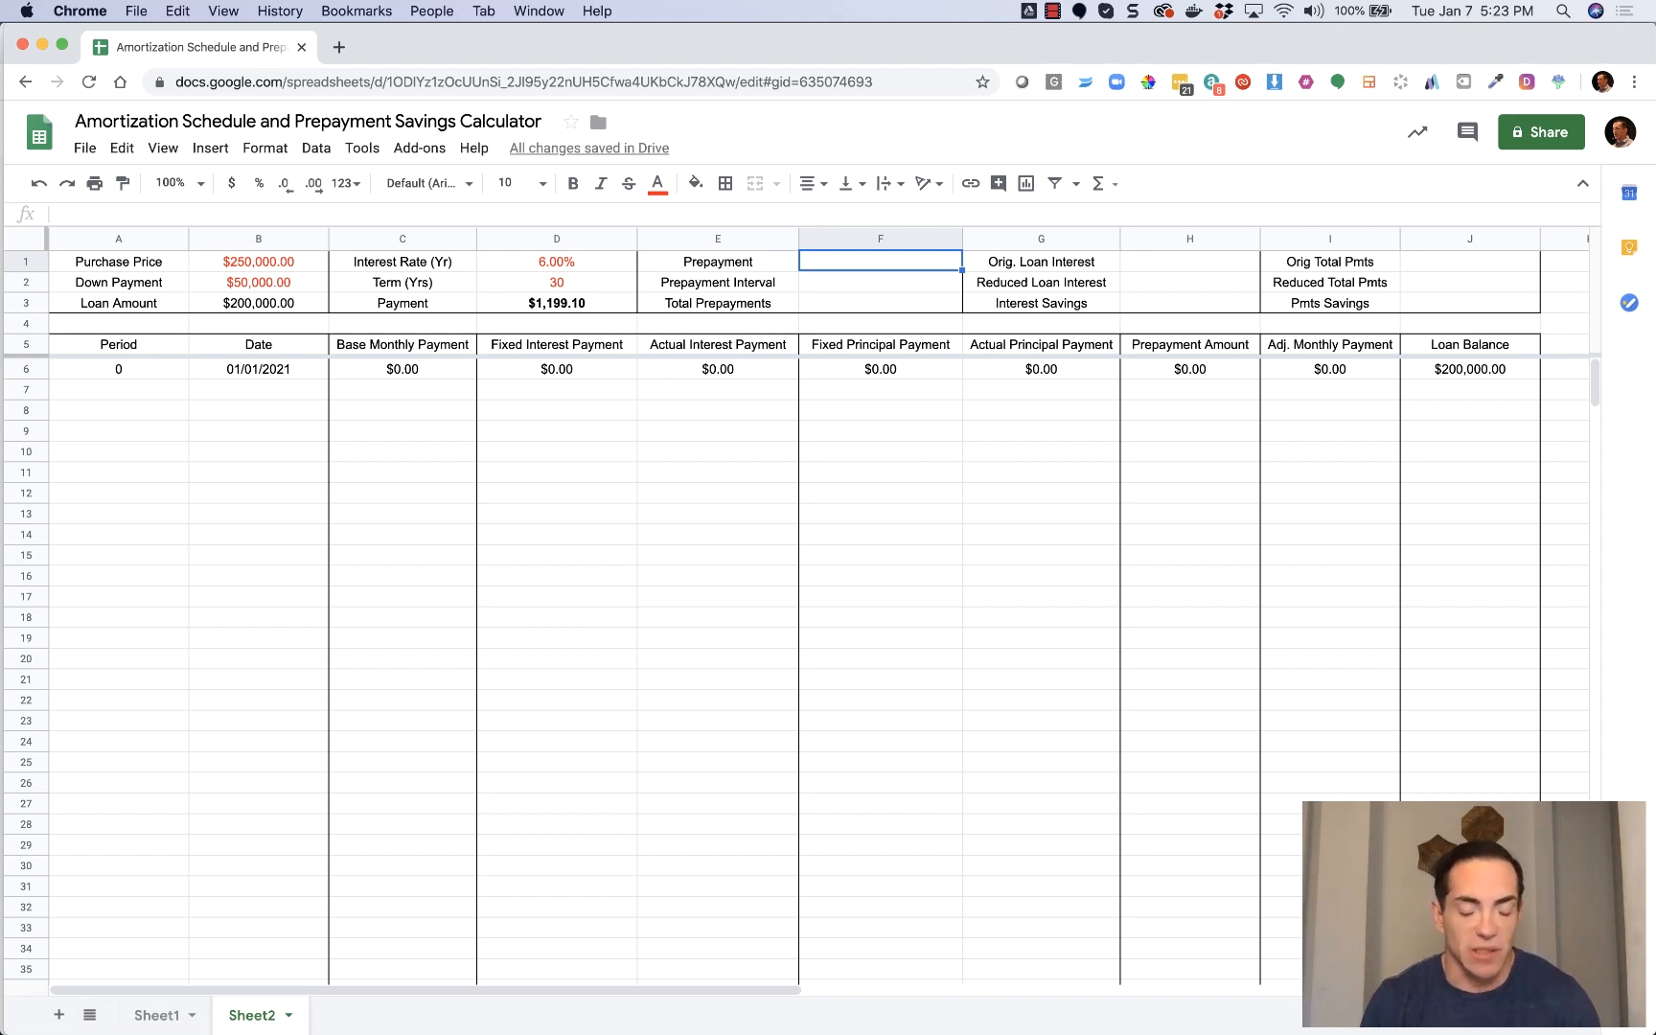
{"action": "type", "text": "50"}
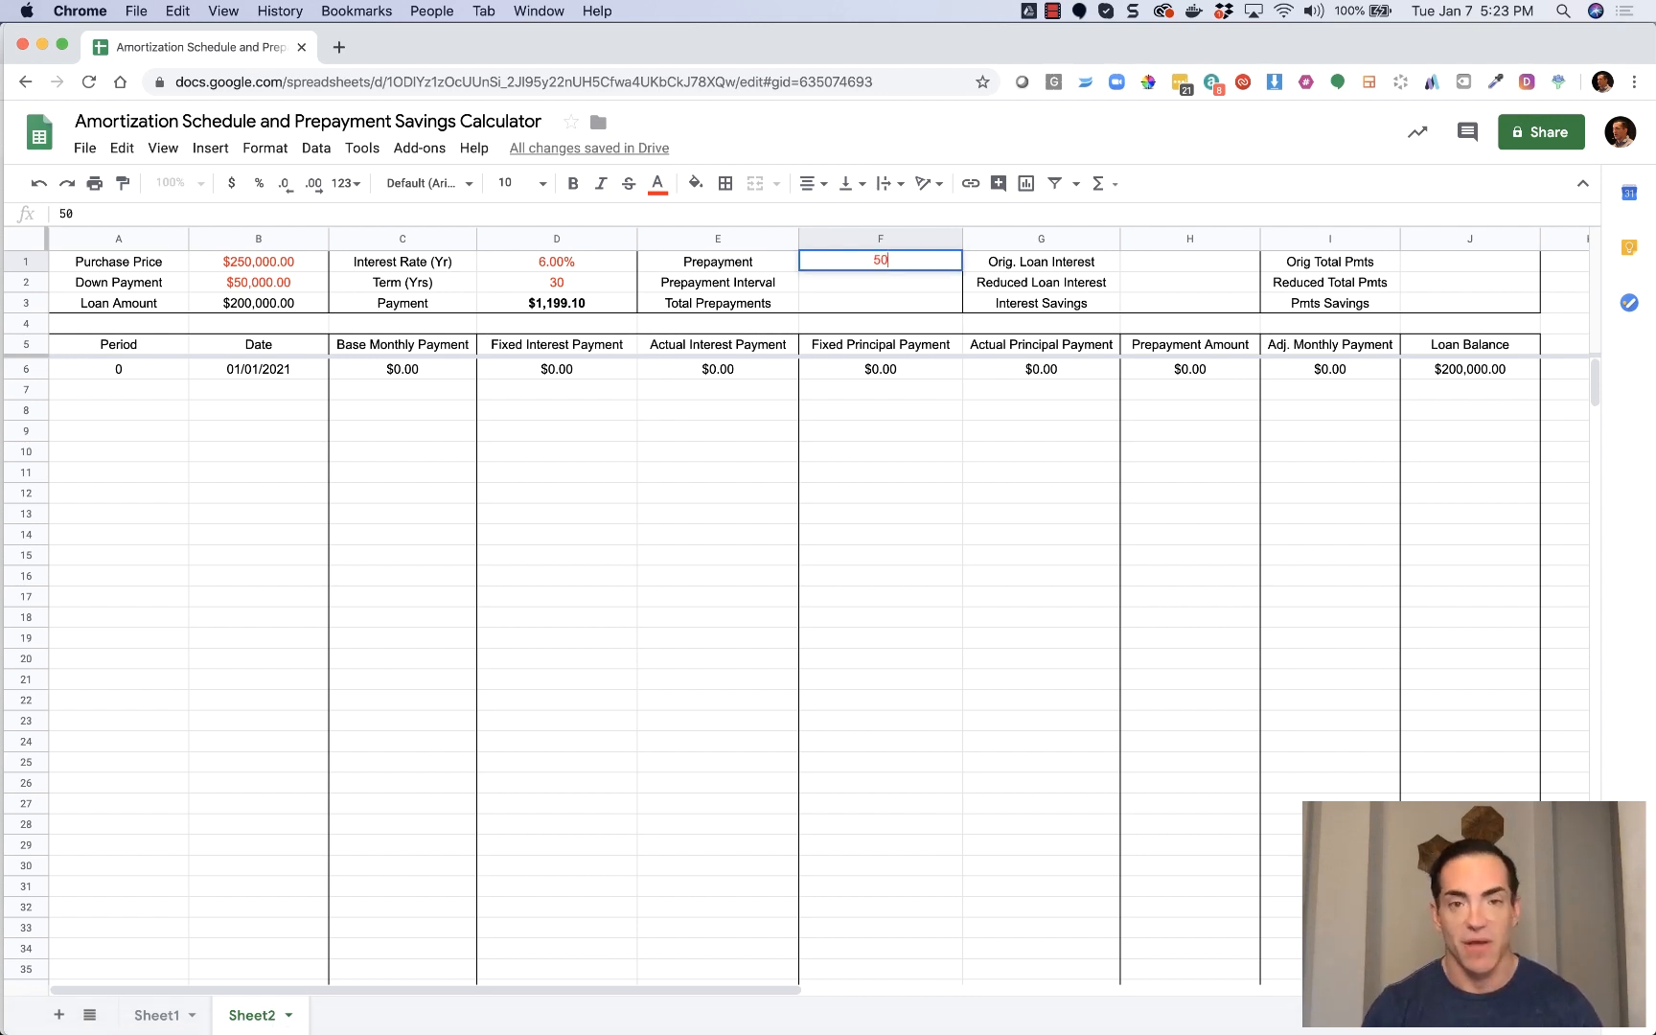
{"action": "key", "text": "Return"}
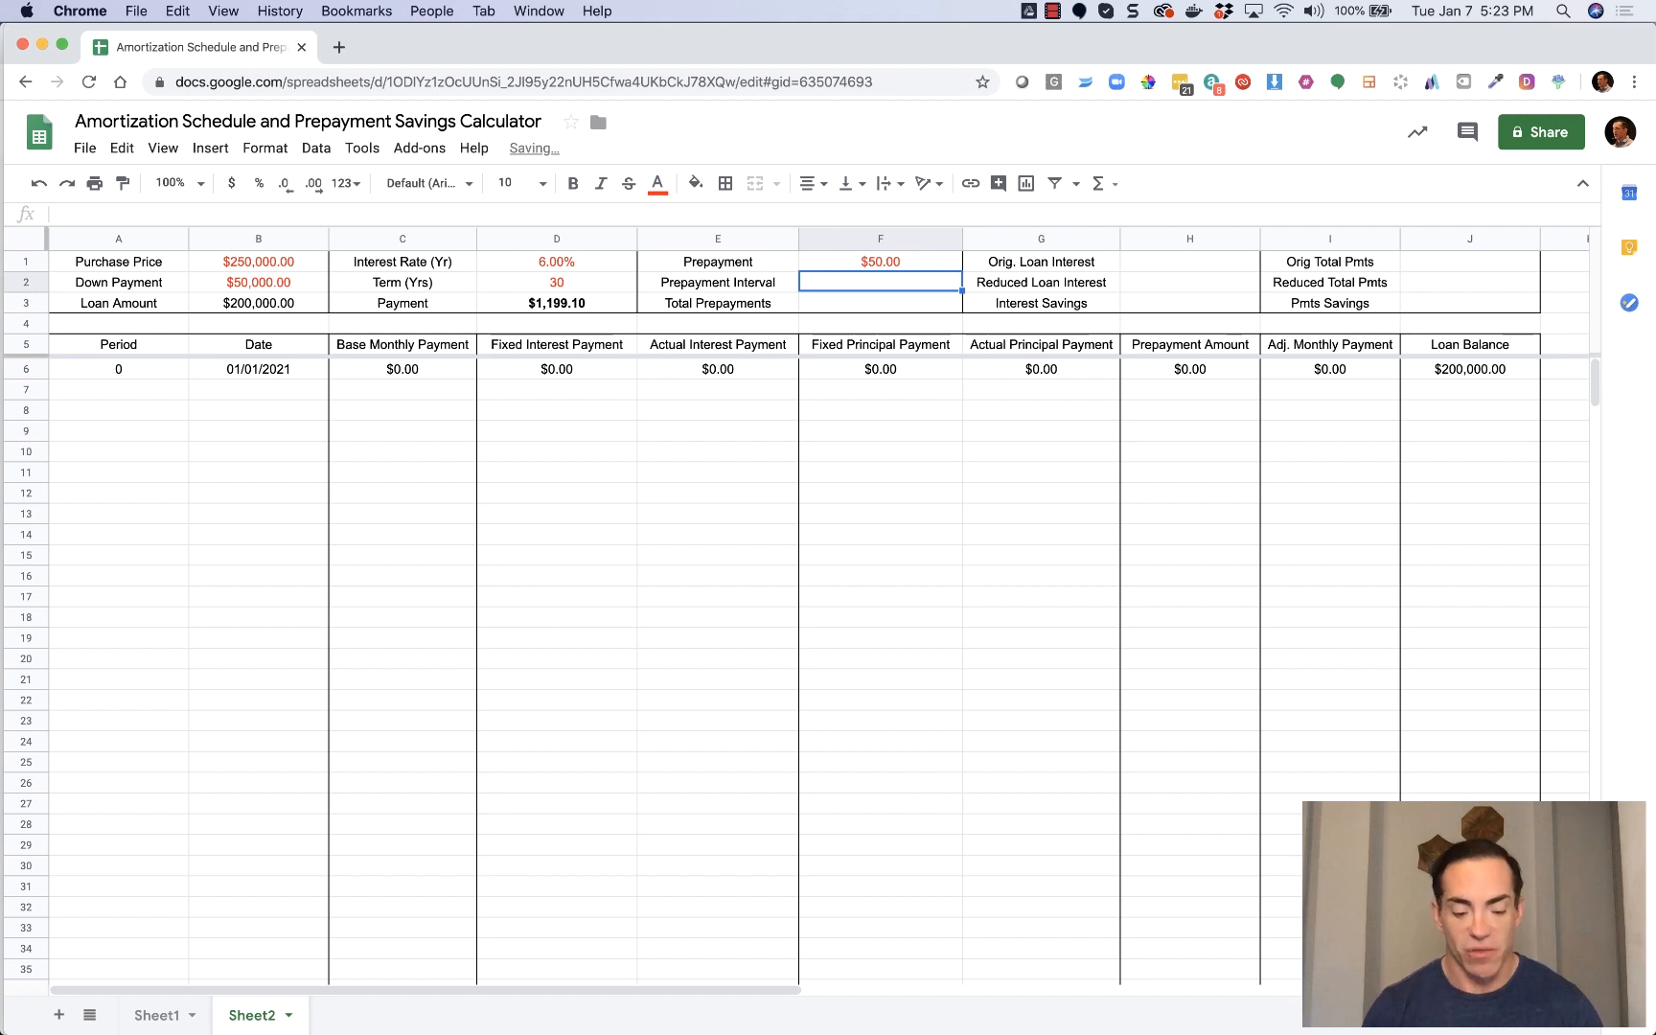
{"action": "type", "text": "3"}
{"action": "key", "text": "Return"}
{"action": "key", "text": "Up"}
{"action": "key", "text": "Left"}
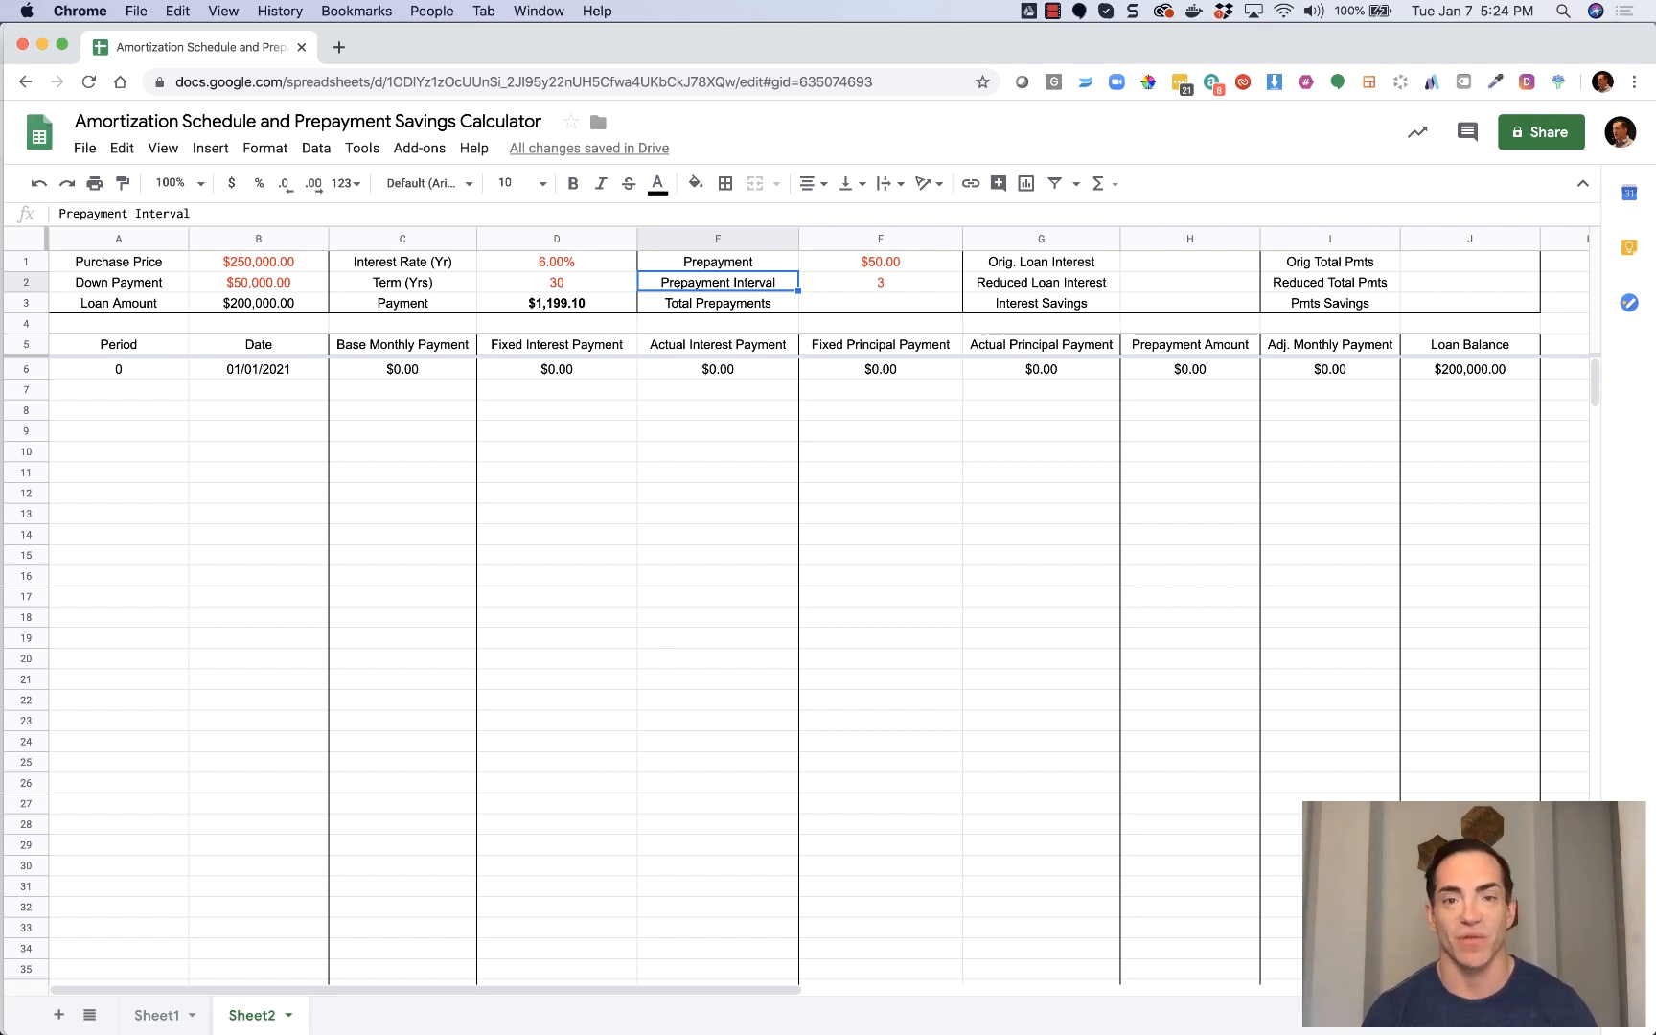
Calculate the total prepayments in F3 with the formula =D2*12/F2*F1.
{"action": "key", "text": "Down"}
{"action": "key", "text": "Right"}
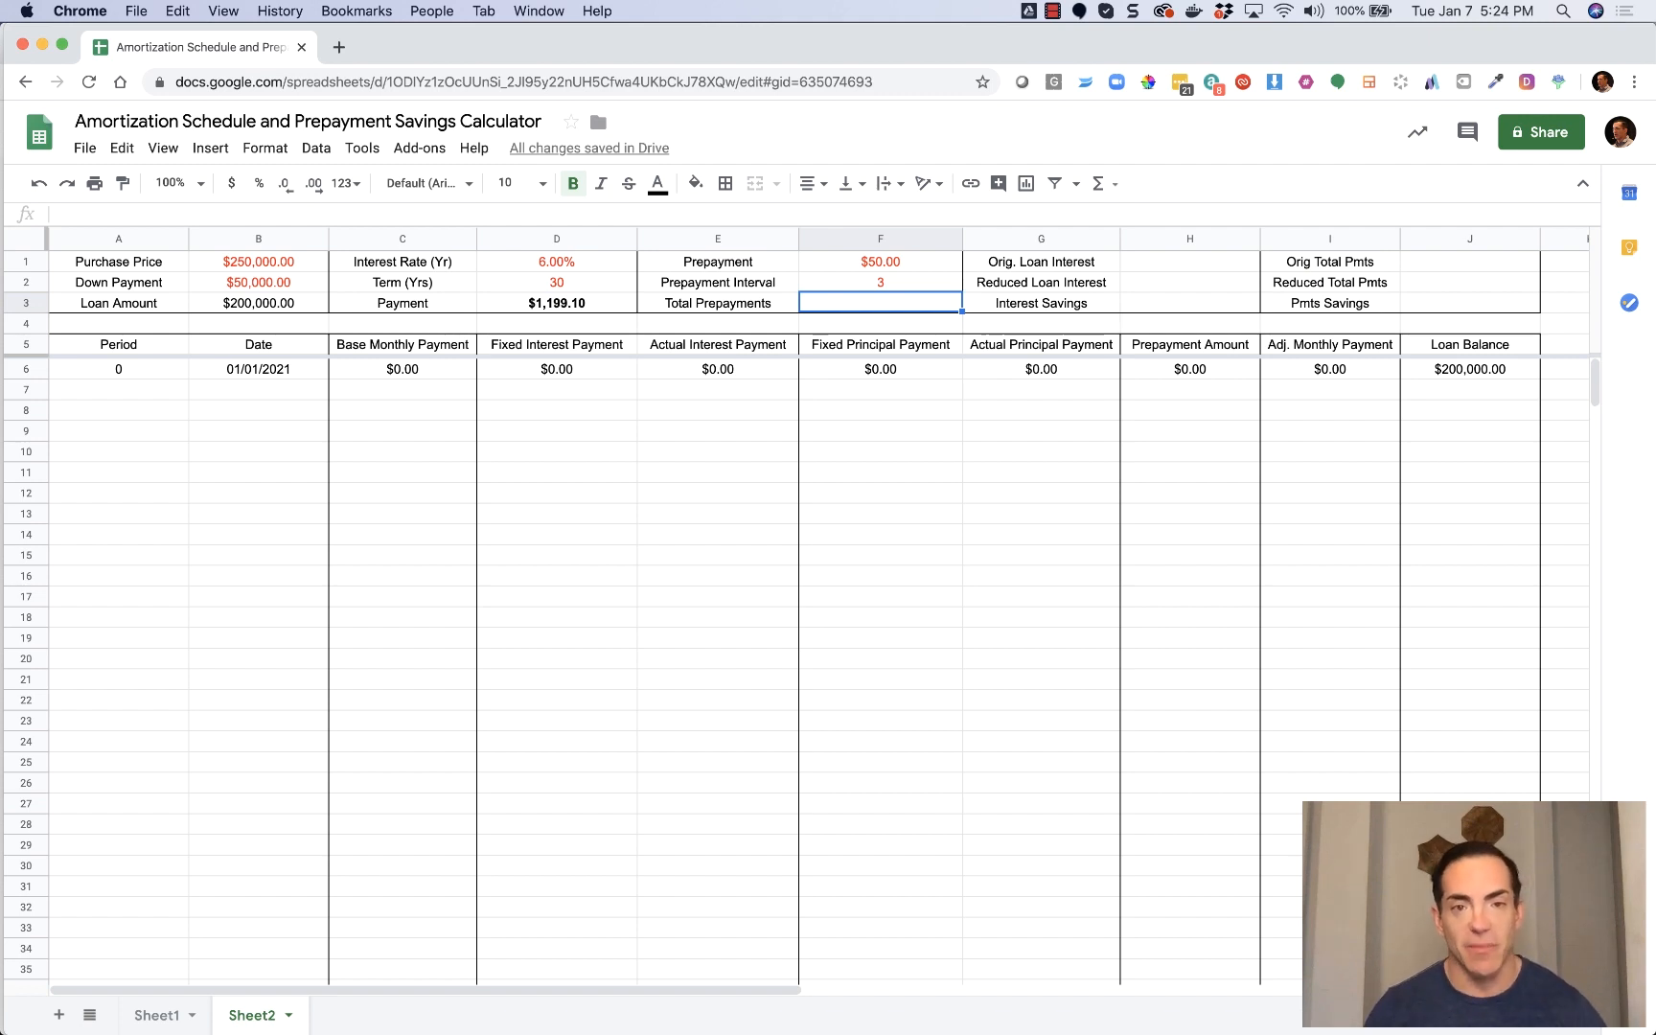
{"action": "type", "text": "="}
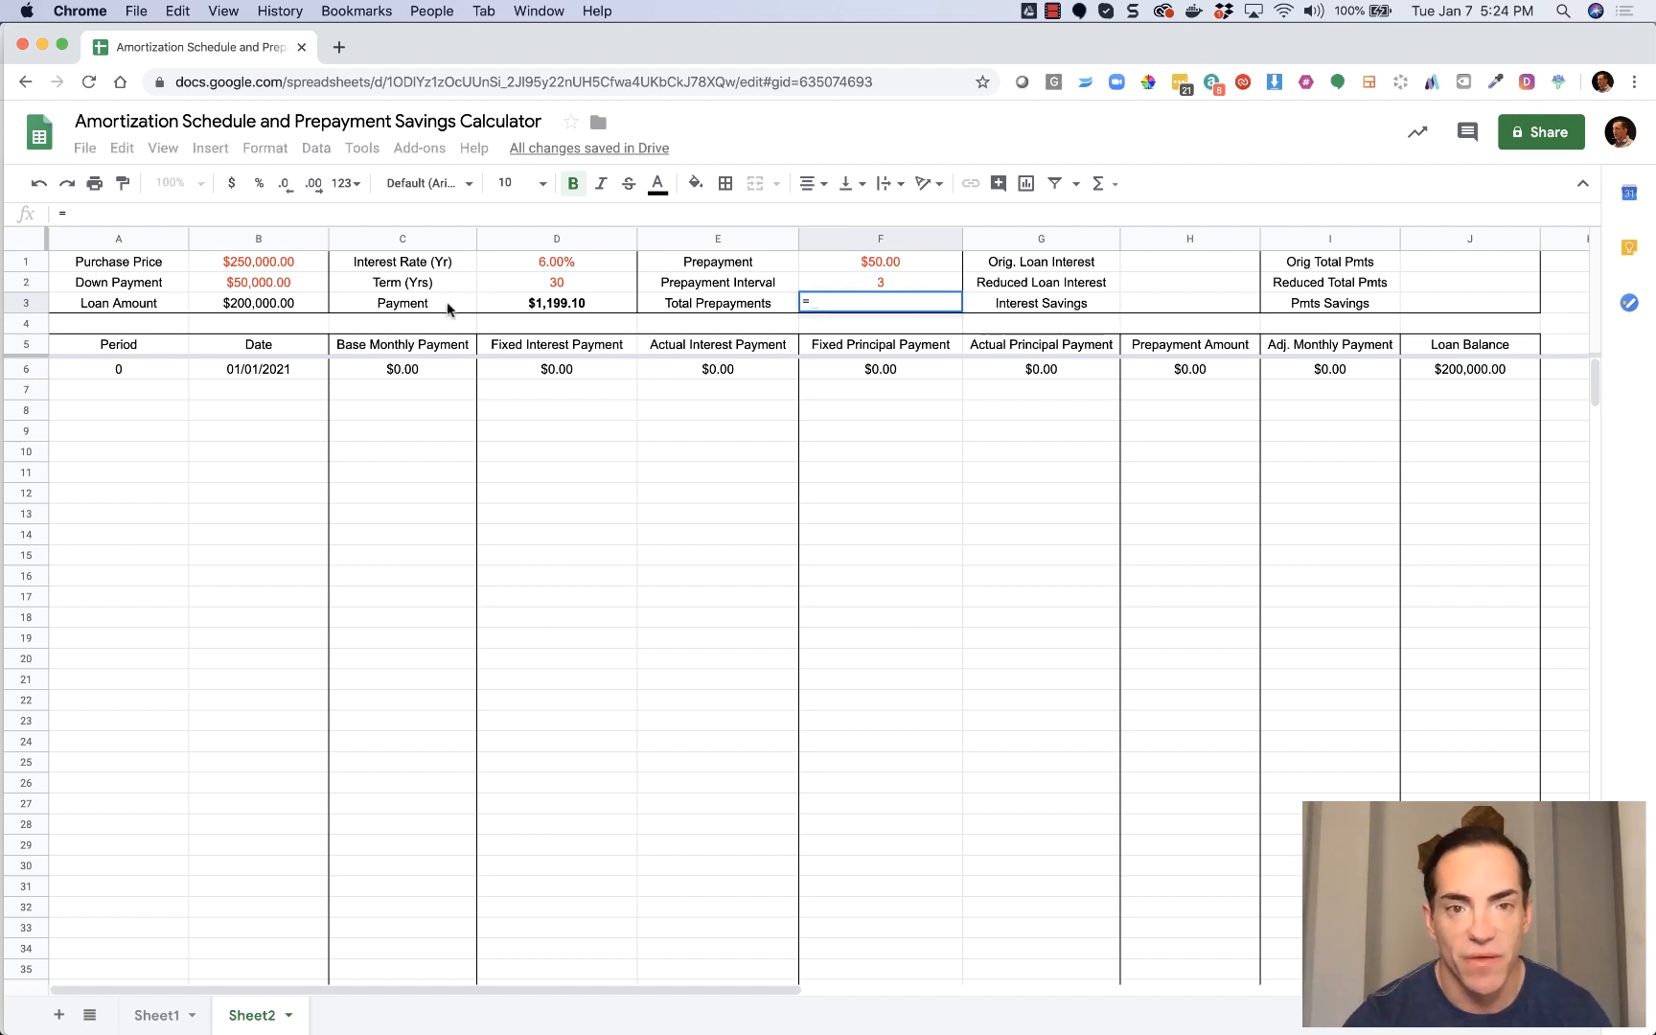
{"action": "left_click", "coordinate": [565, 282]}
{"action": "type", "text": "*12"}
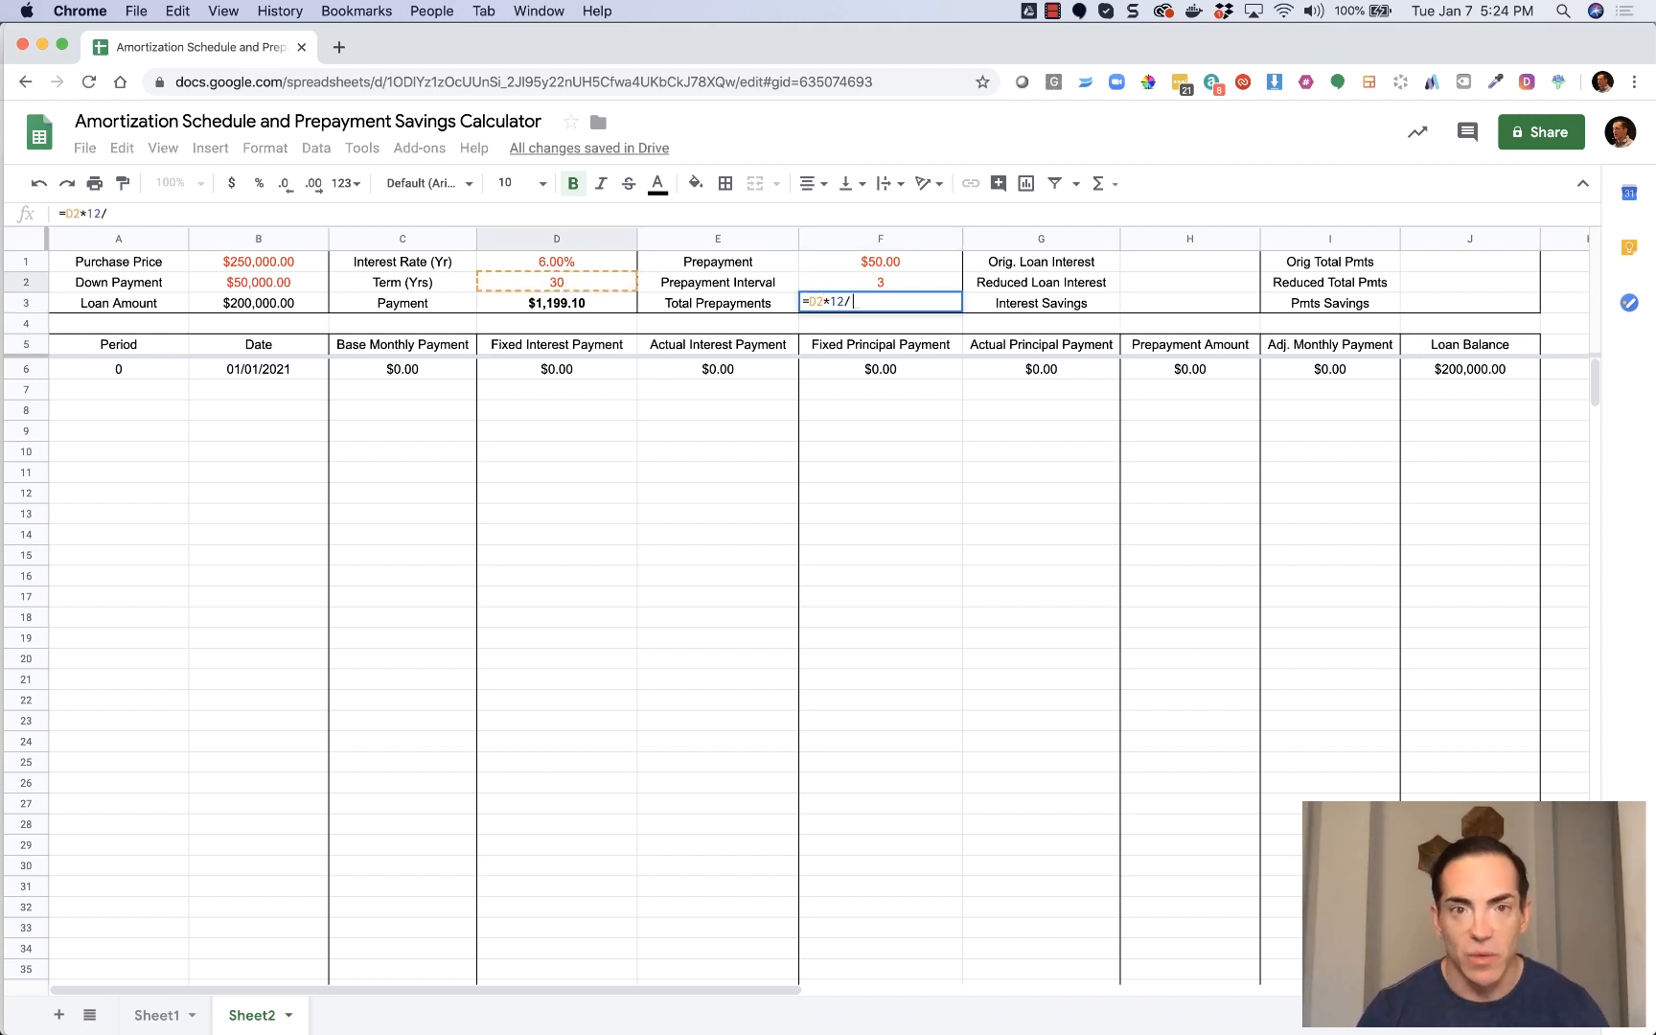
{"action": "type", "text": "/"}
{"action": "left_click", "coordinate": [859, 283]}
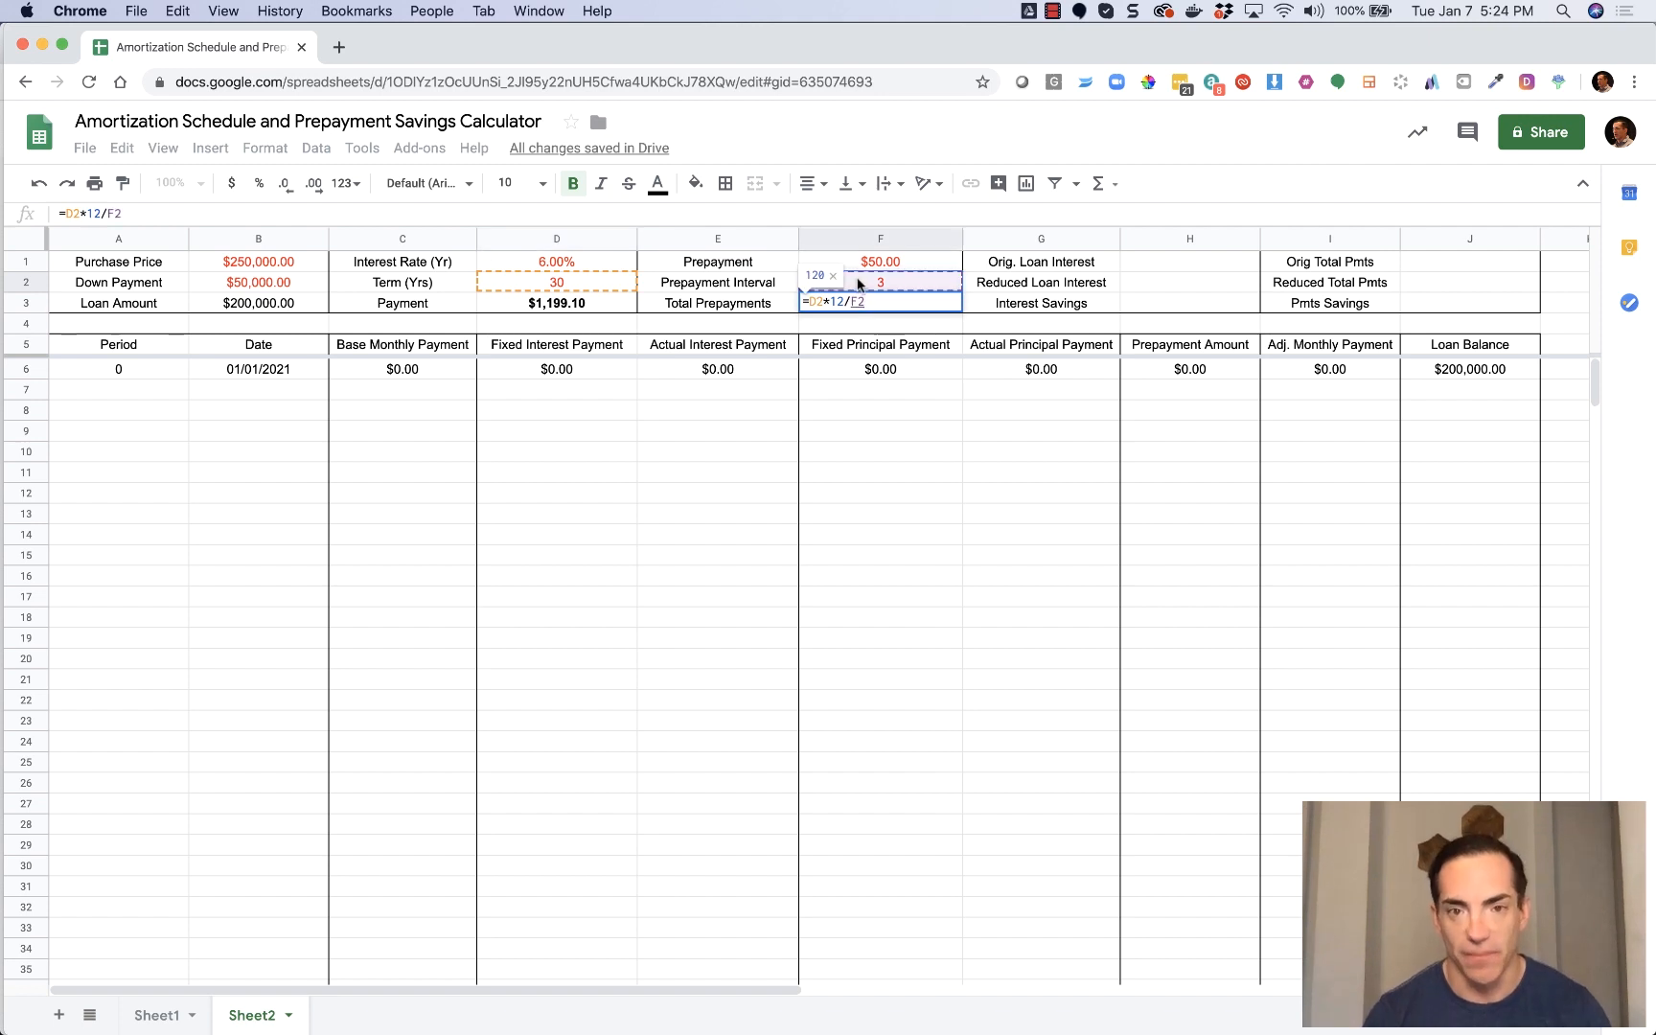
{"action": "type", "text": "*"}
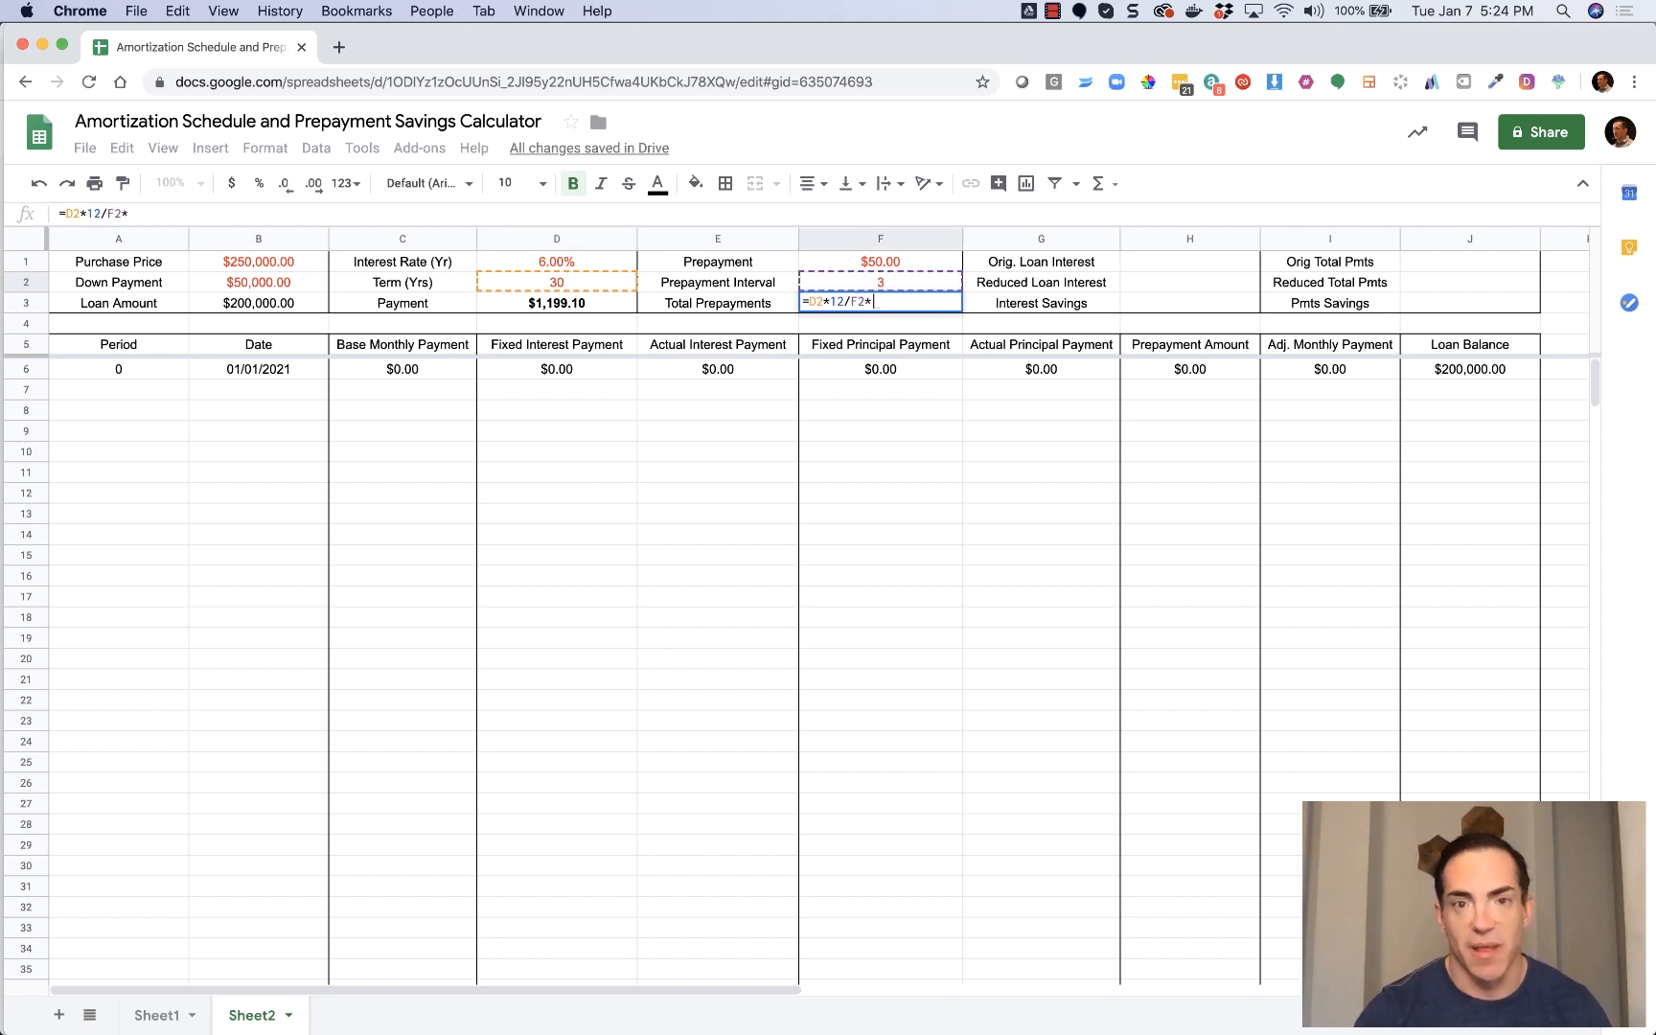
{"action": "left_click", "coordinate": [926, 265]}
{"action": "key", "text": "Return"}
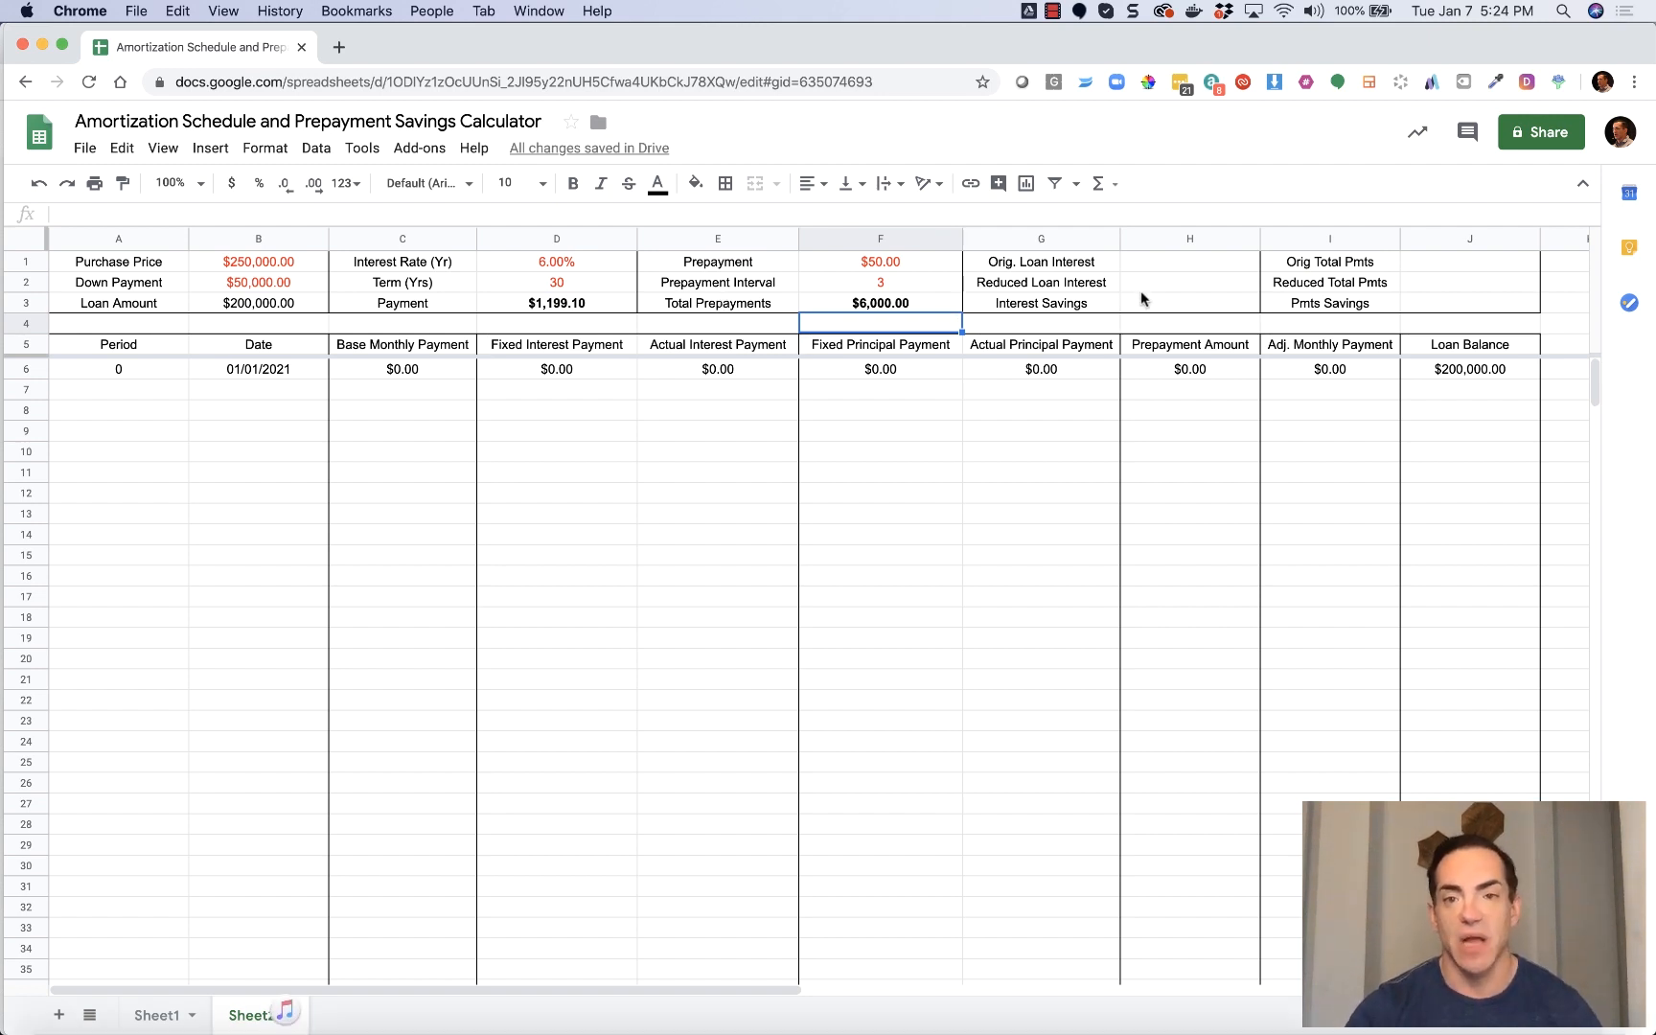
{"action": "left_click", "coordinate": [1178, 265]}
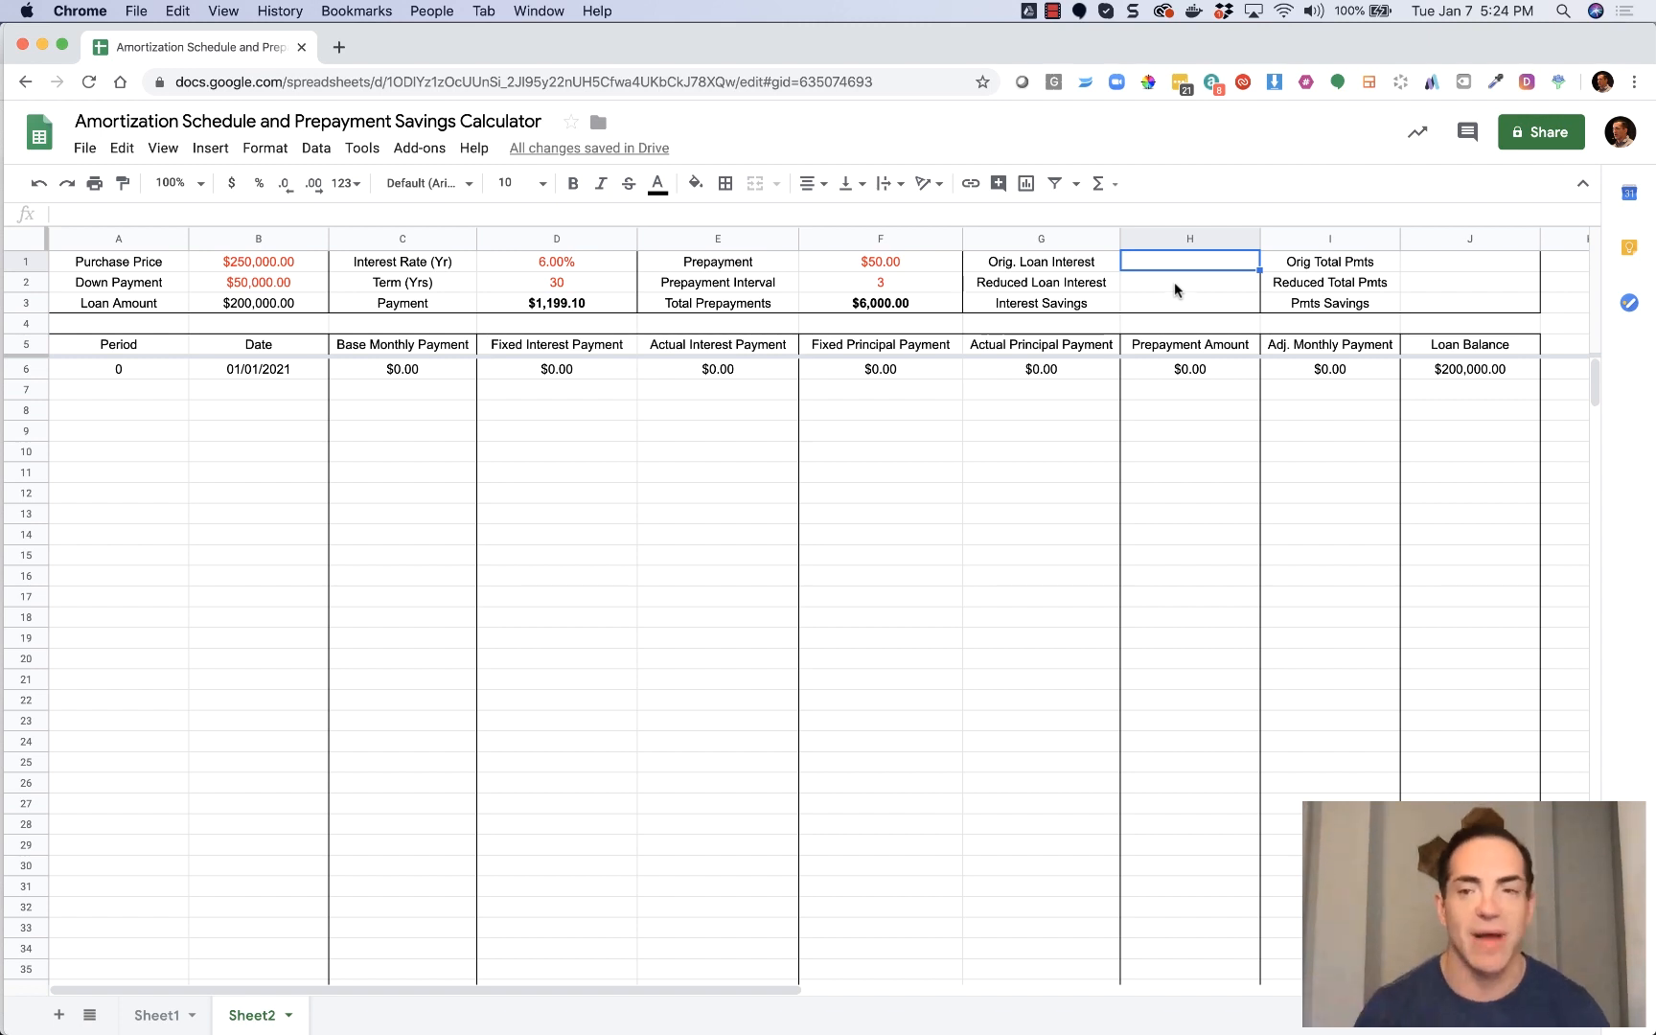
{"action": "left_click", "coordinate": [1472, 266]}
{"action": "left_click", "coordinate": [1463, 284]}
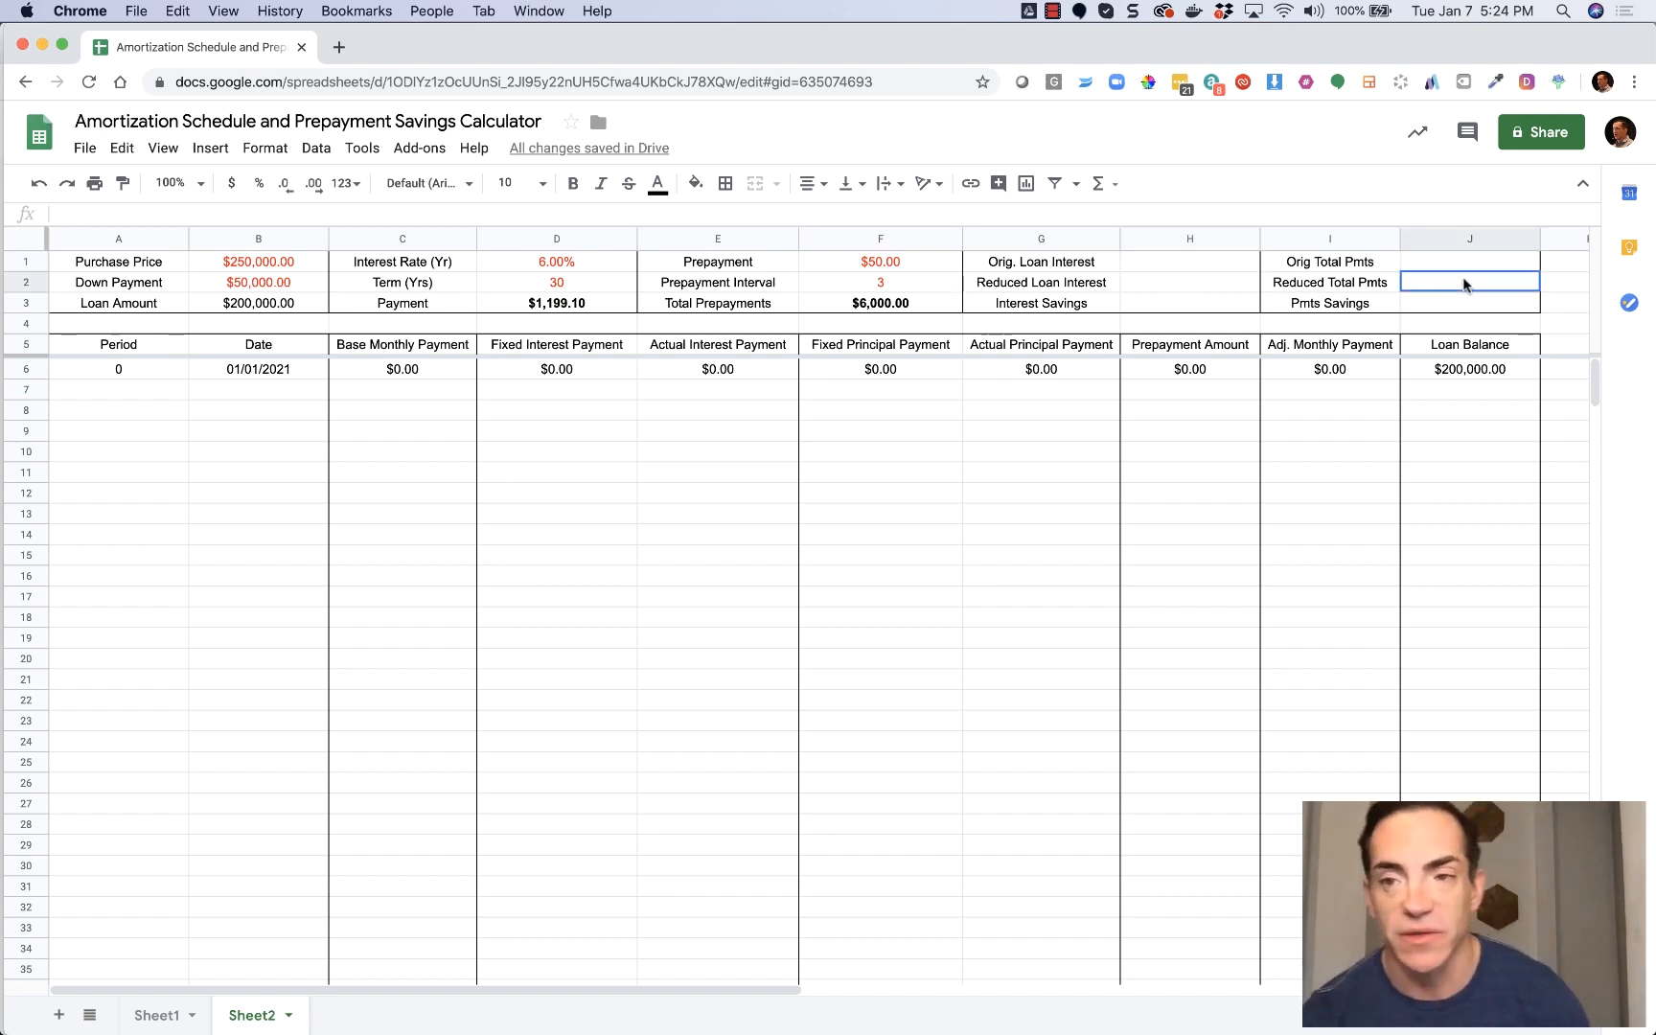
Set the prepayment in F1 to 1000 and the prepayment interval in F2 to 12.
{"action": "left_click", "coordinate": [880, 266]}
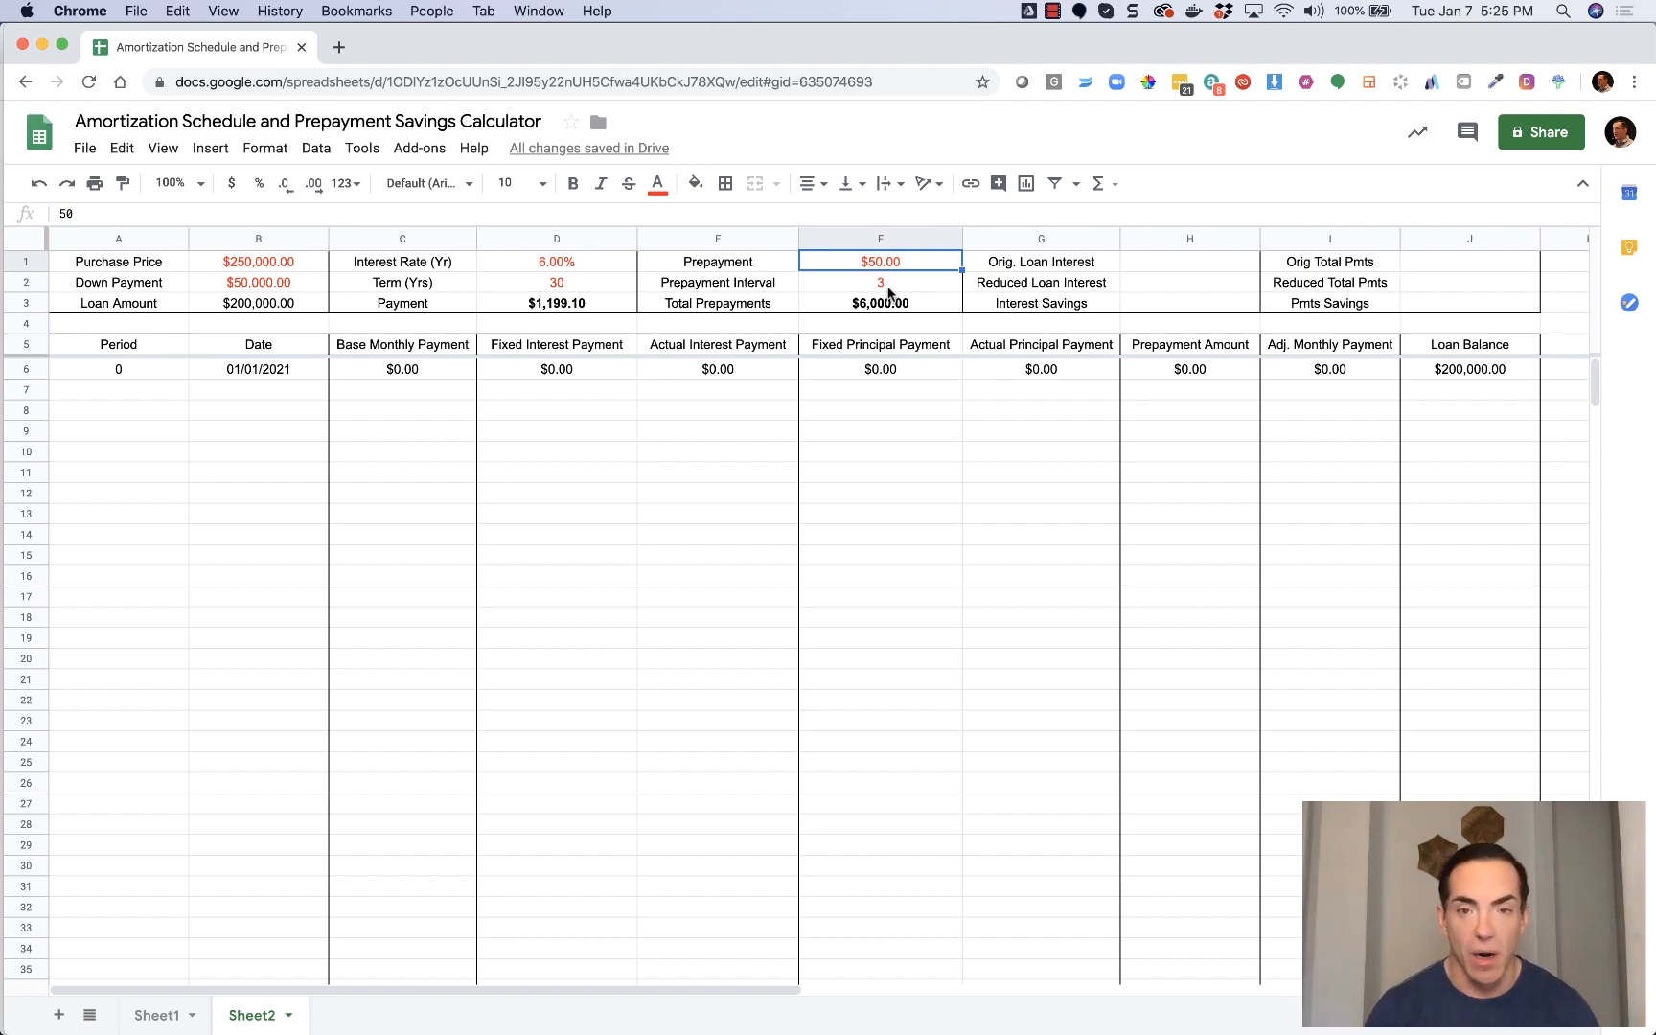
{"action": "type", "text": "1000"}
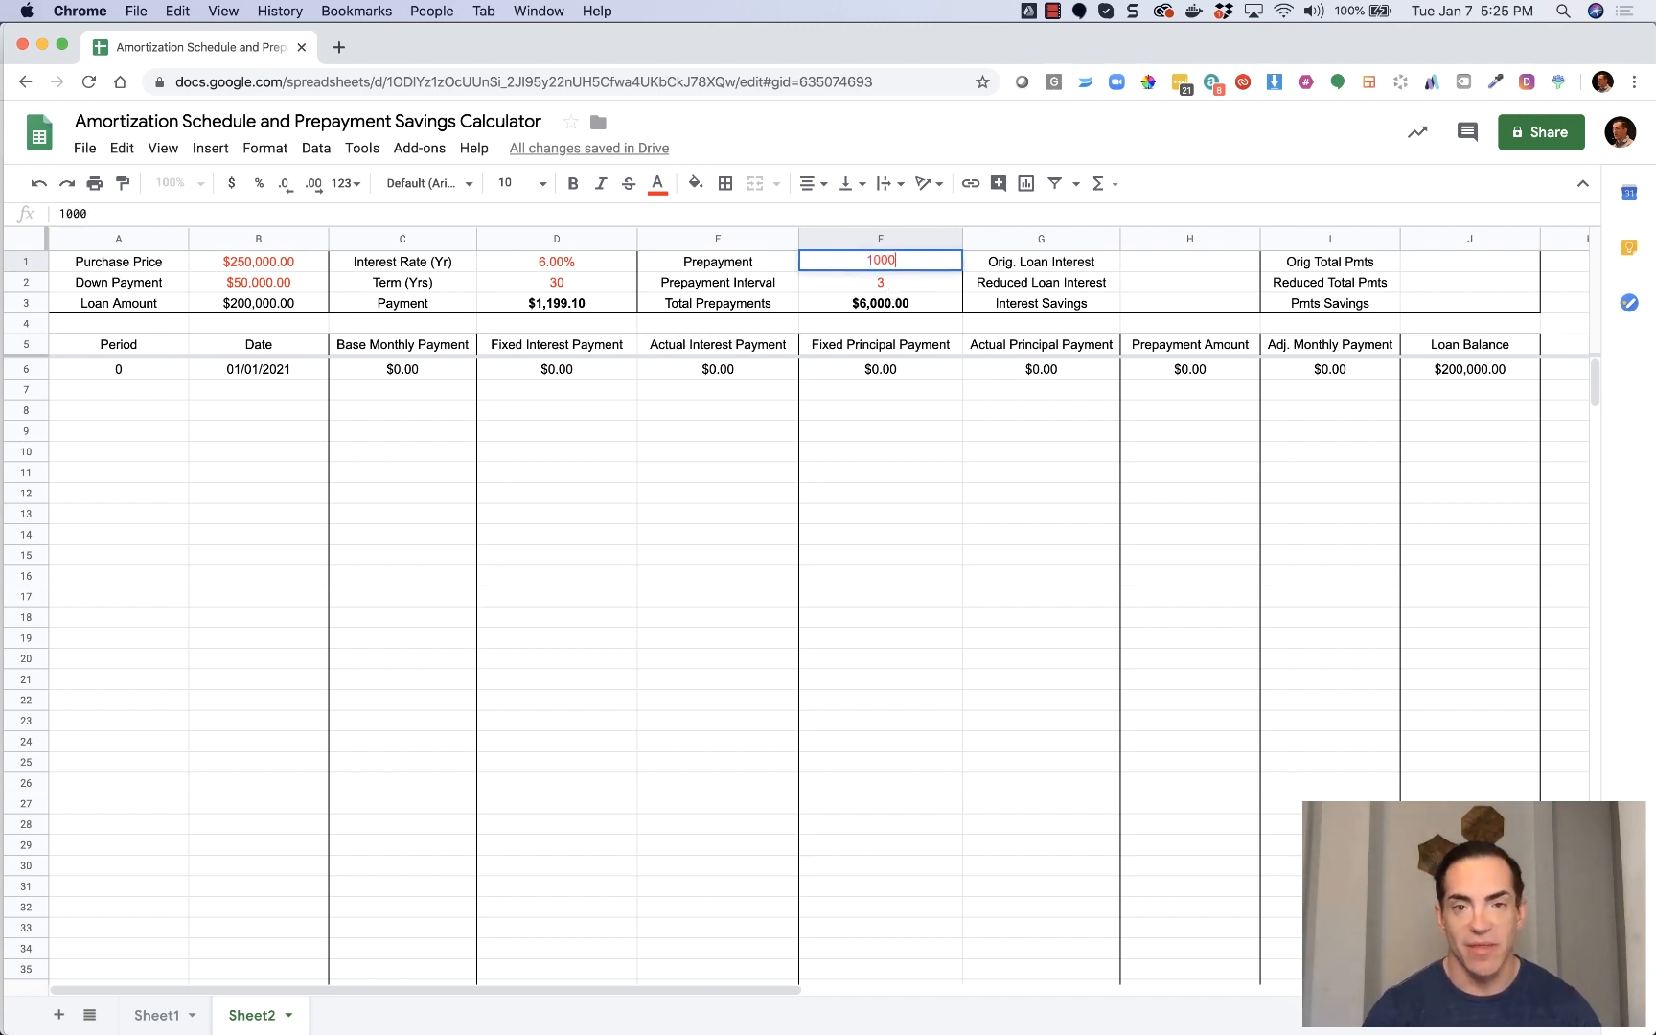
{"action": "key", "text": "Return"}
{"action": "type", "text": "12"}
{"action": "key", "text": "Return"}
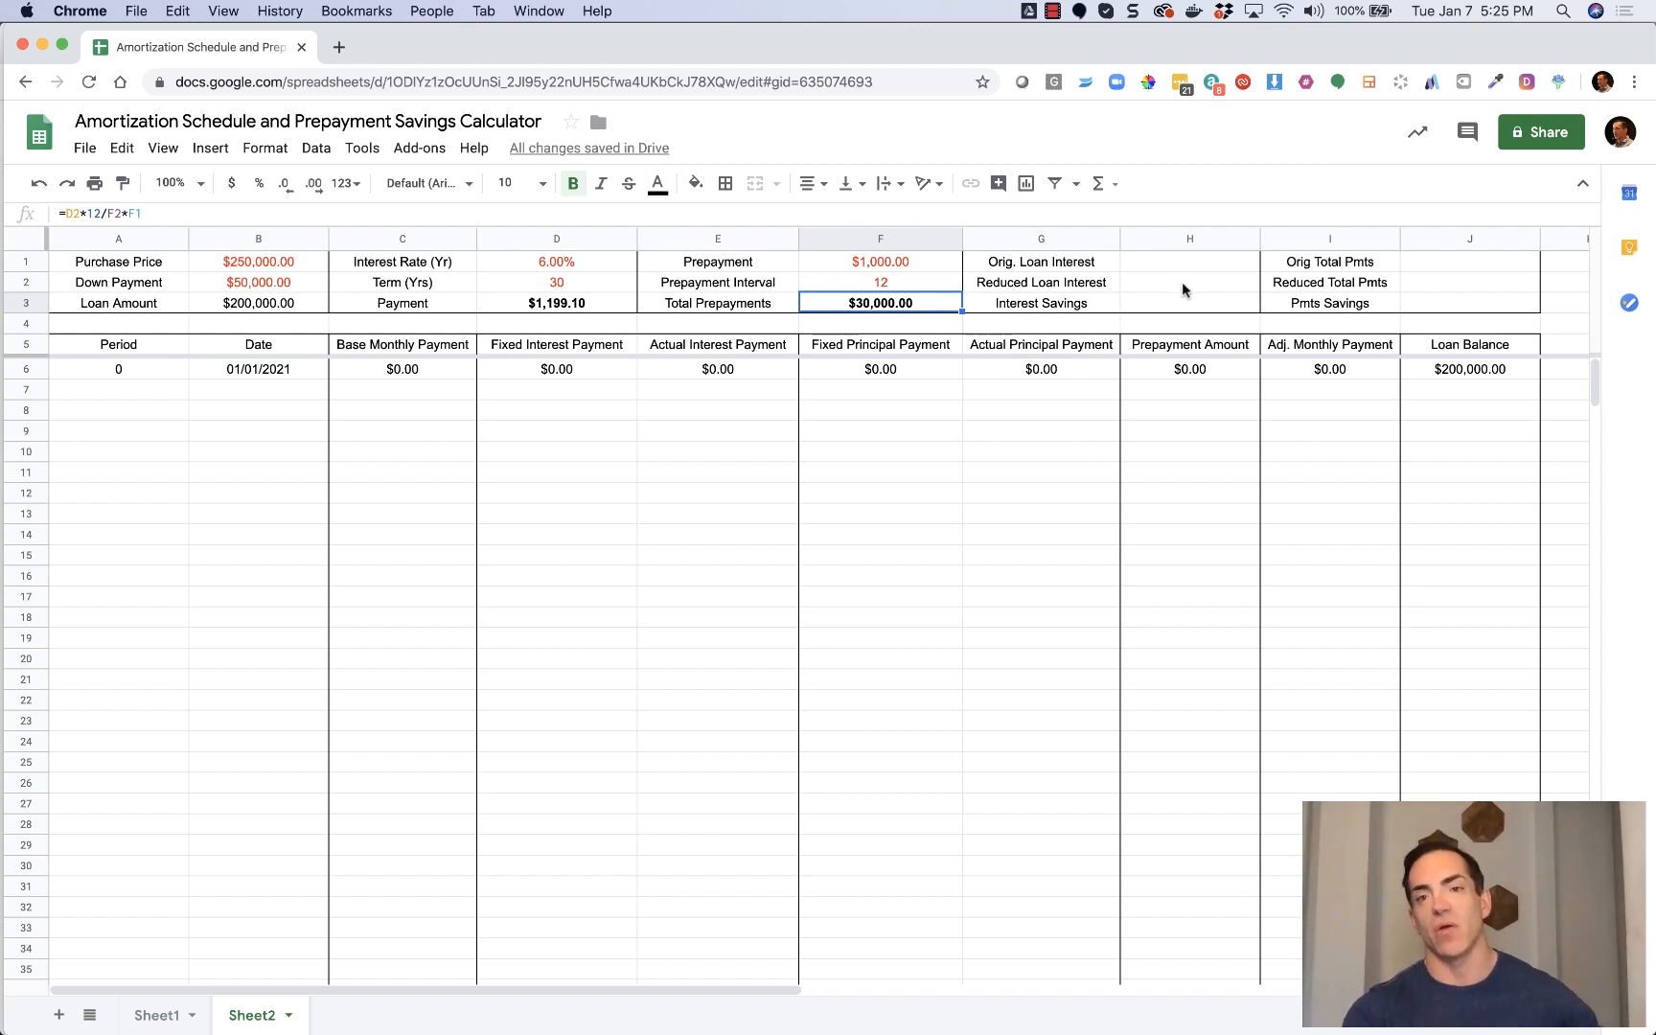
{"action": "left_click", "coordinate": [1183, 281]}
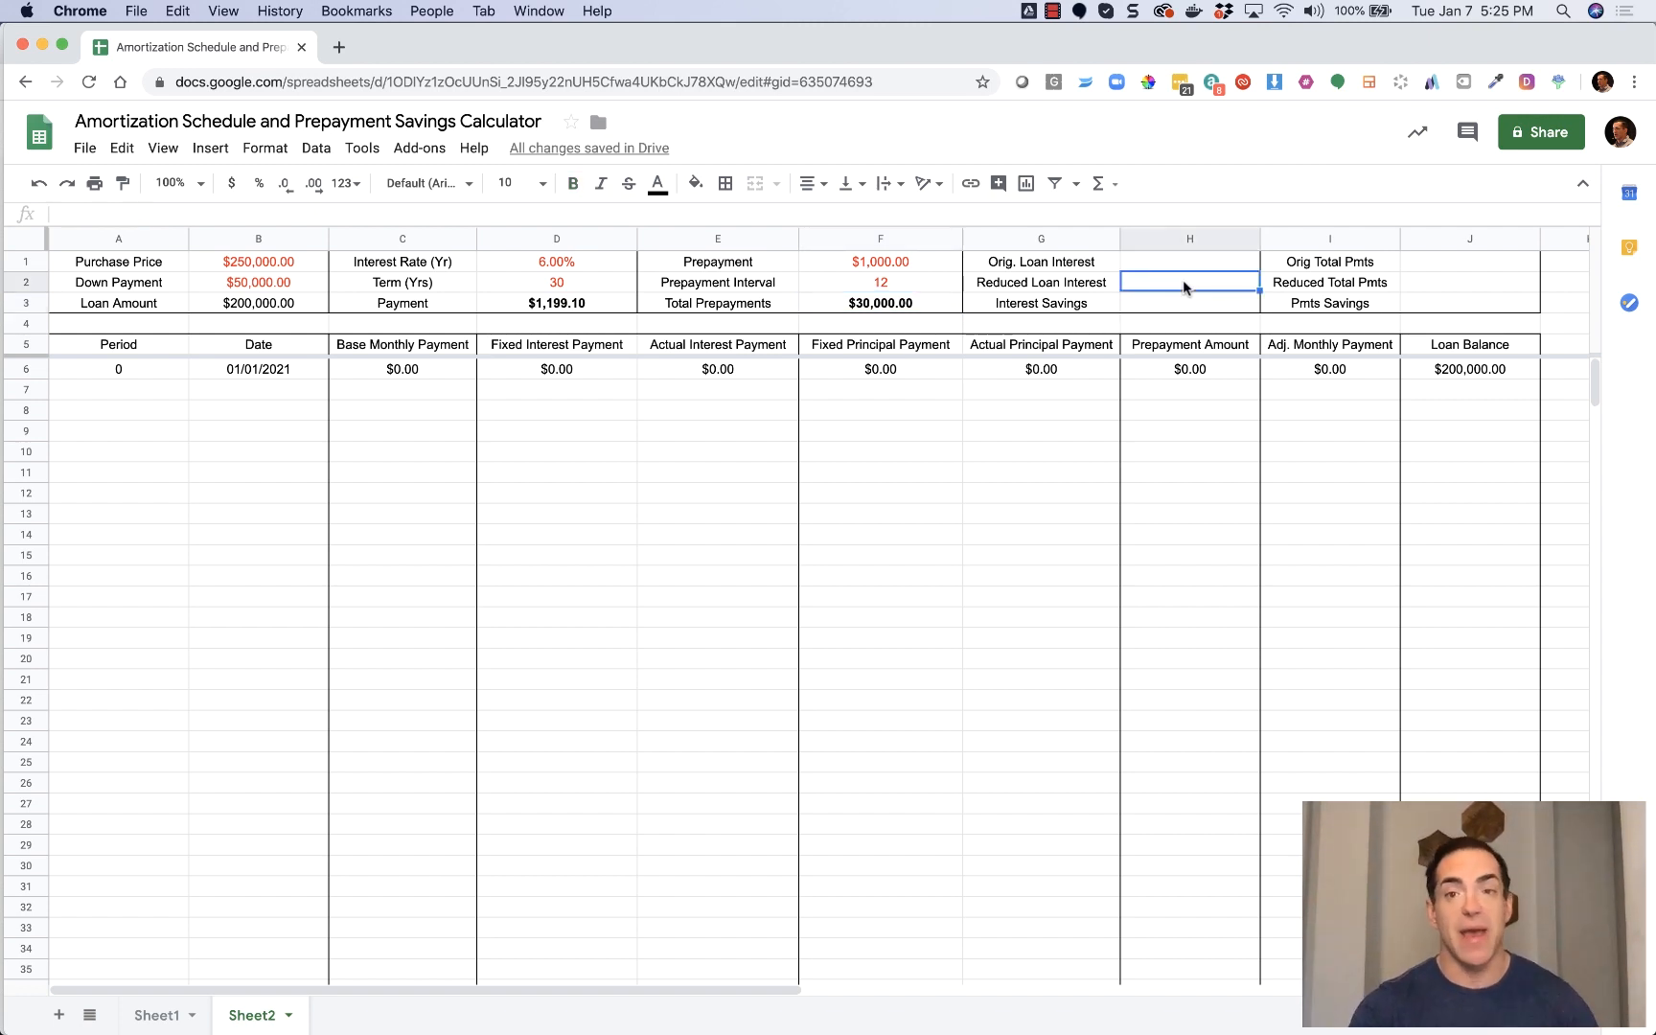
{"action": "left_click", "coordinate": [1173, 305]}
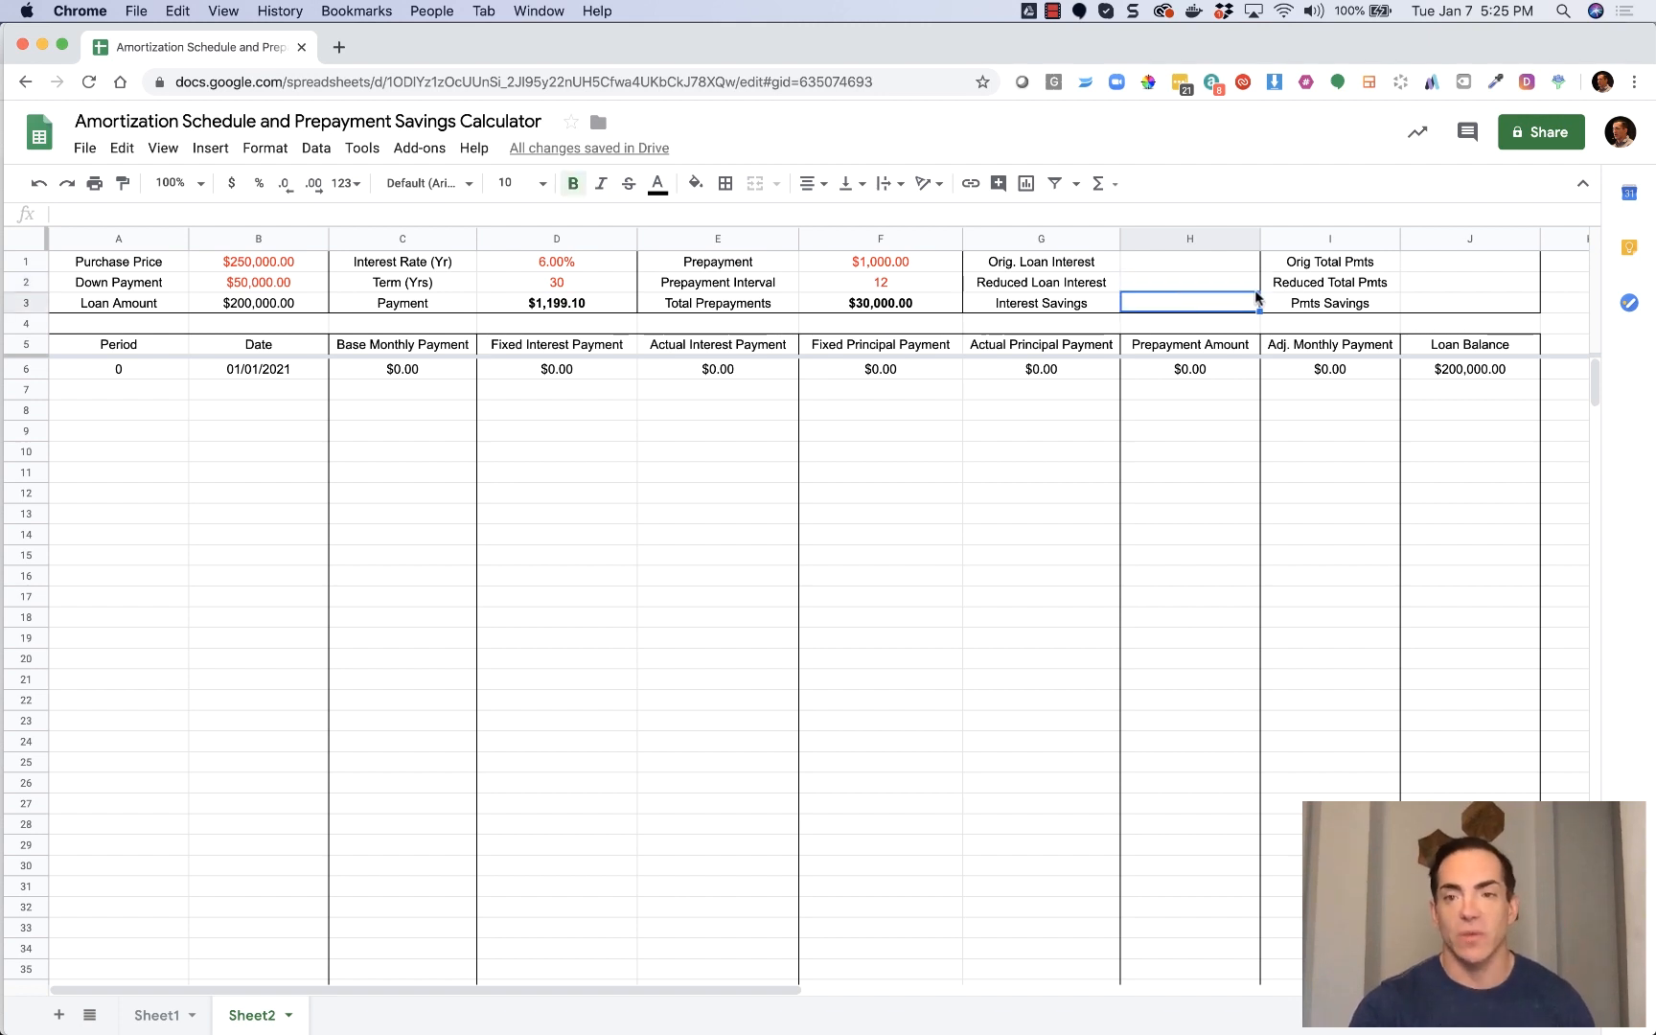
{"action": "left_click", "coordinate": [1471, 261]}
{"action": "left_click", "coordinate": [1471, 280]}
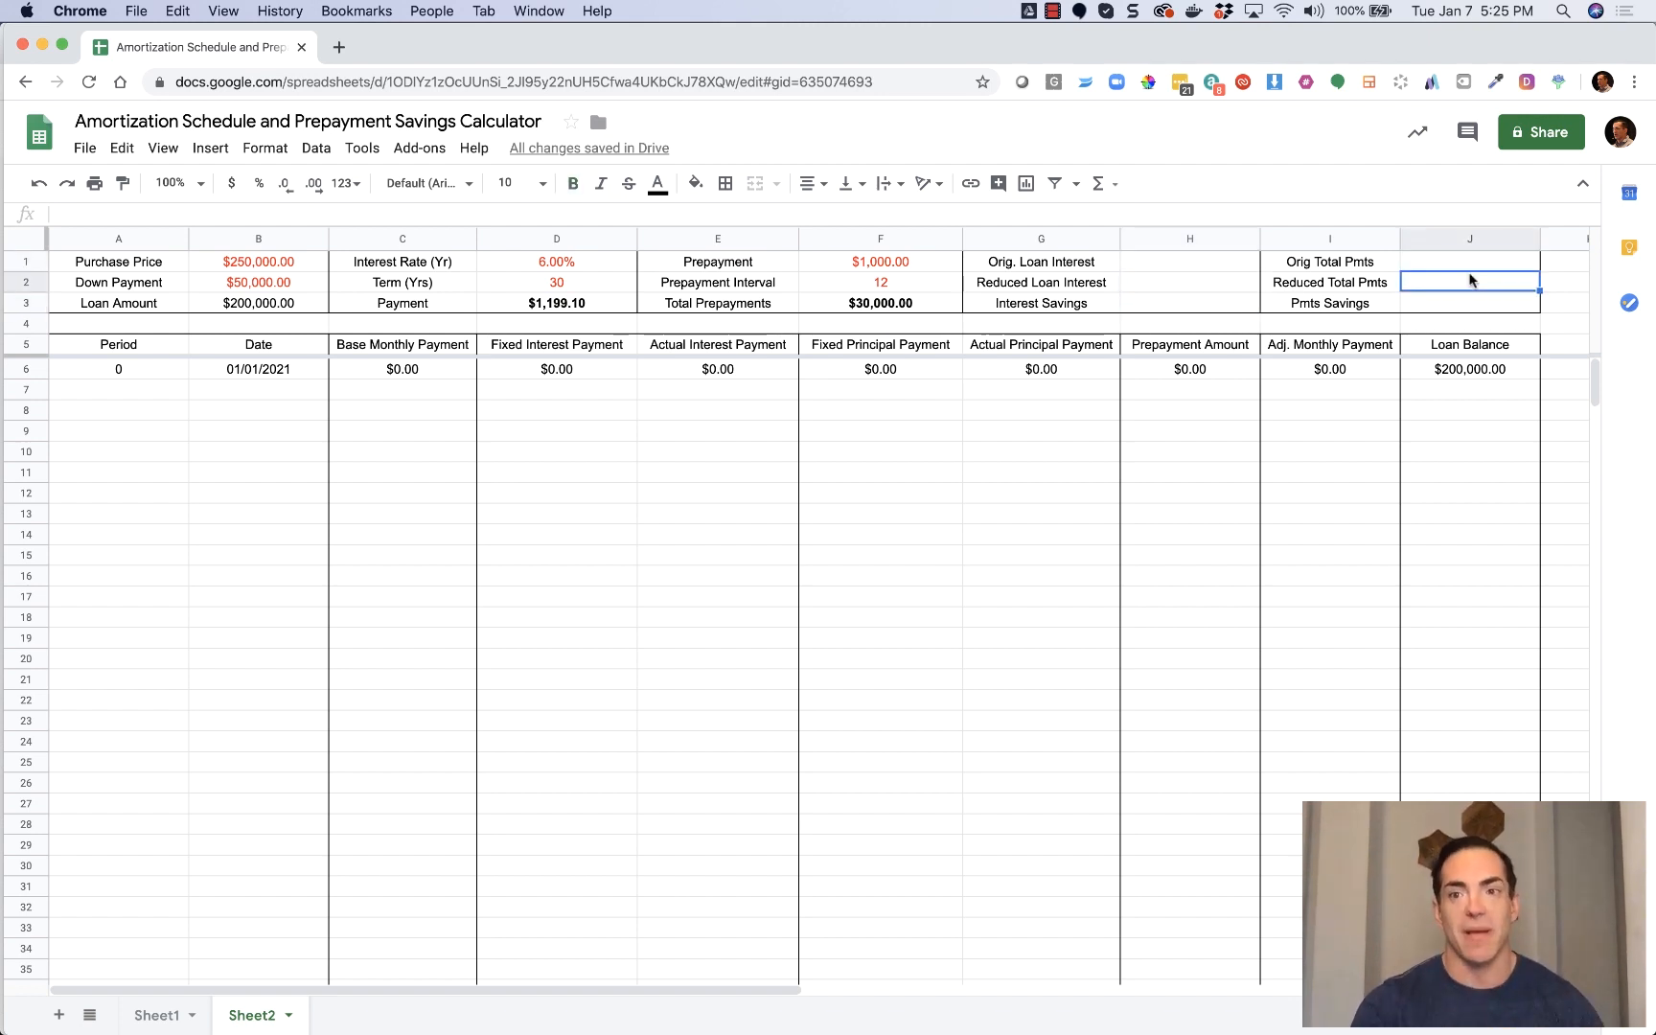
{"action": "left_click", "coordinate": [1471, 305]}
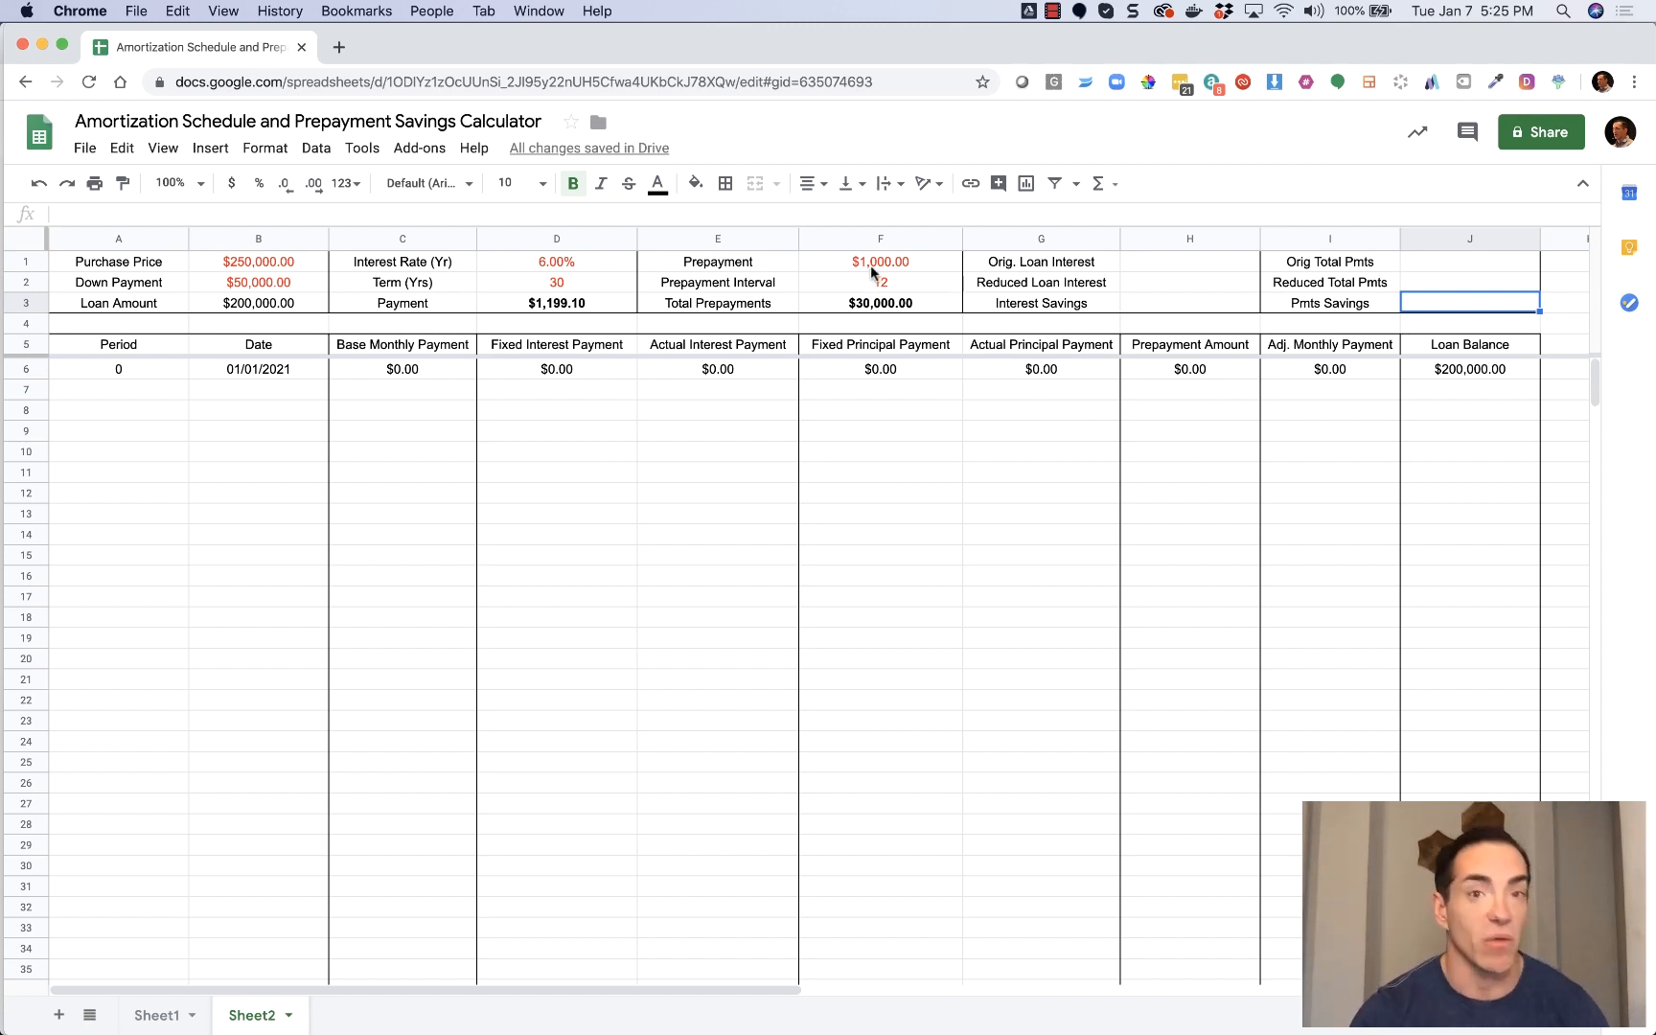
Enter the period numbers 1 through 10 down the Period column, in cells A7 to A16.
{"action": "left_click", "coordinate": [153, 389]}
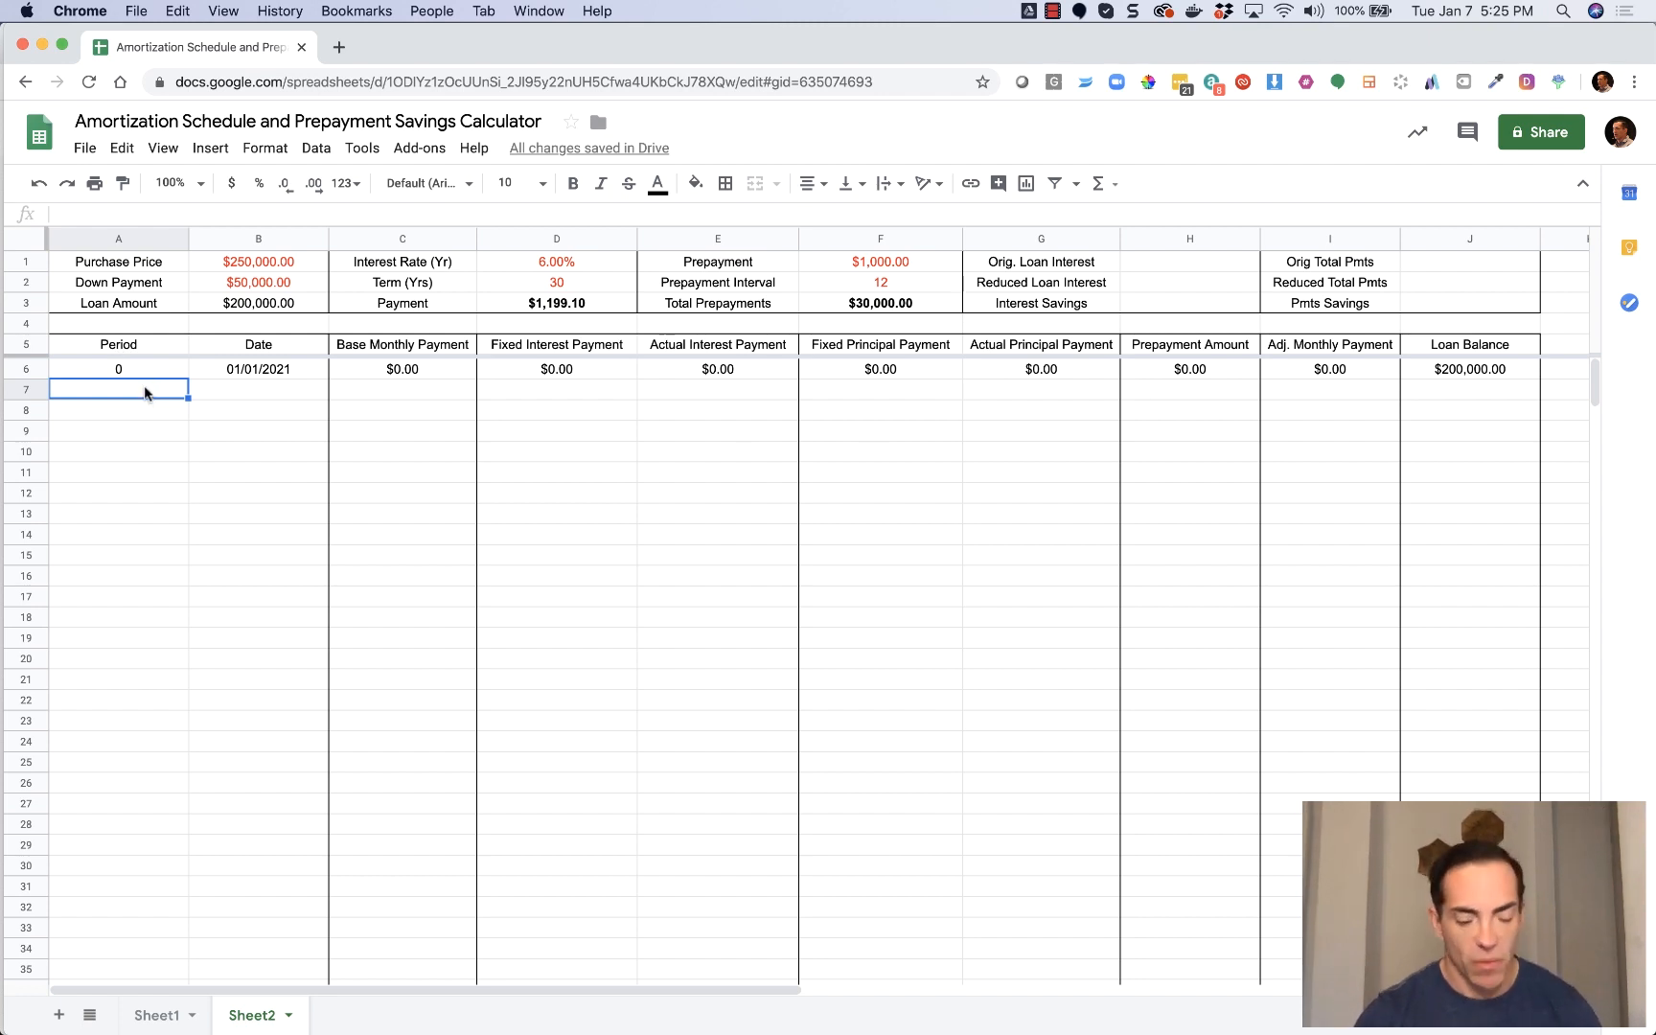
{"action": "type", "text": "1"}
{"action": "key", "text": "Return"}
{"action": "type", "text": "2"}
{"action": "key", "text": "Return"}
{"action": "type", "text": "3"}
{"action": "key", "text": "Return"}
{"action": "type", "text": "4"}
{"action": "key", "text": "Return"}
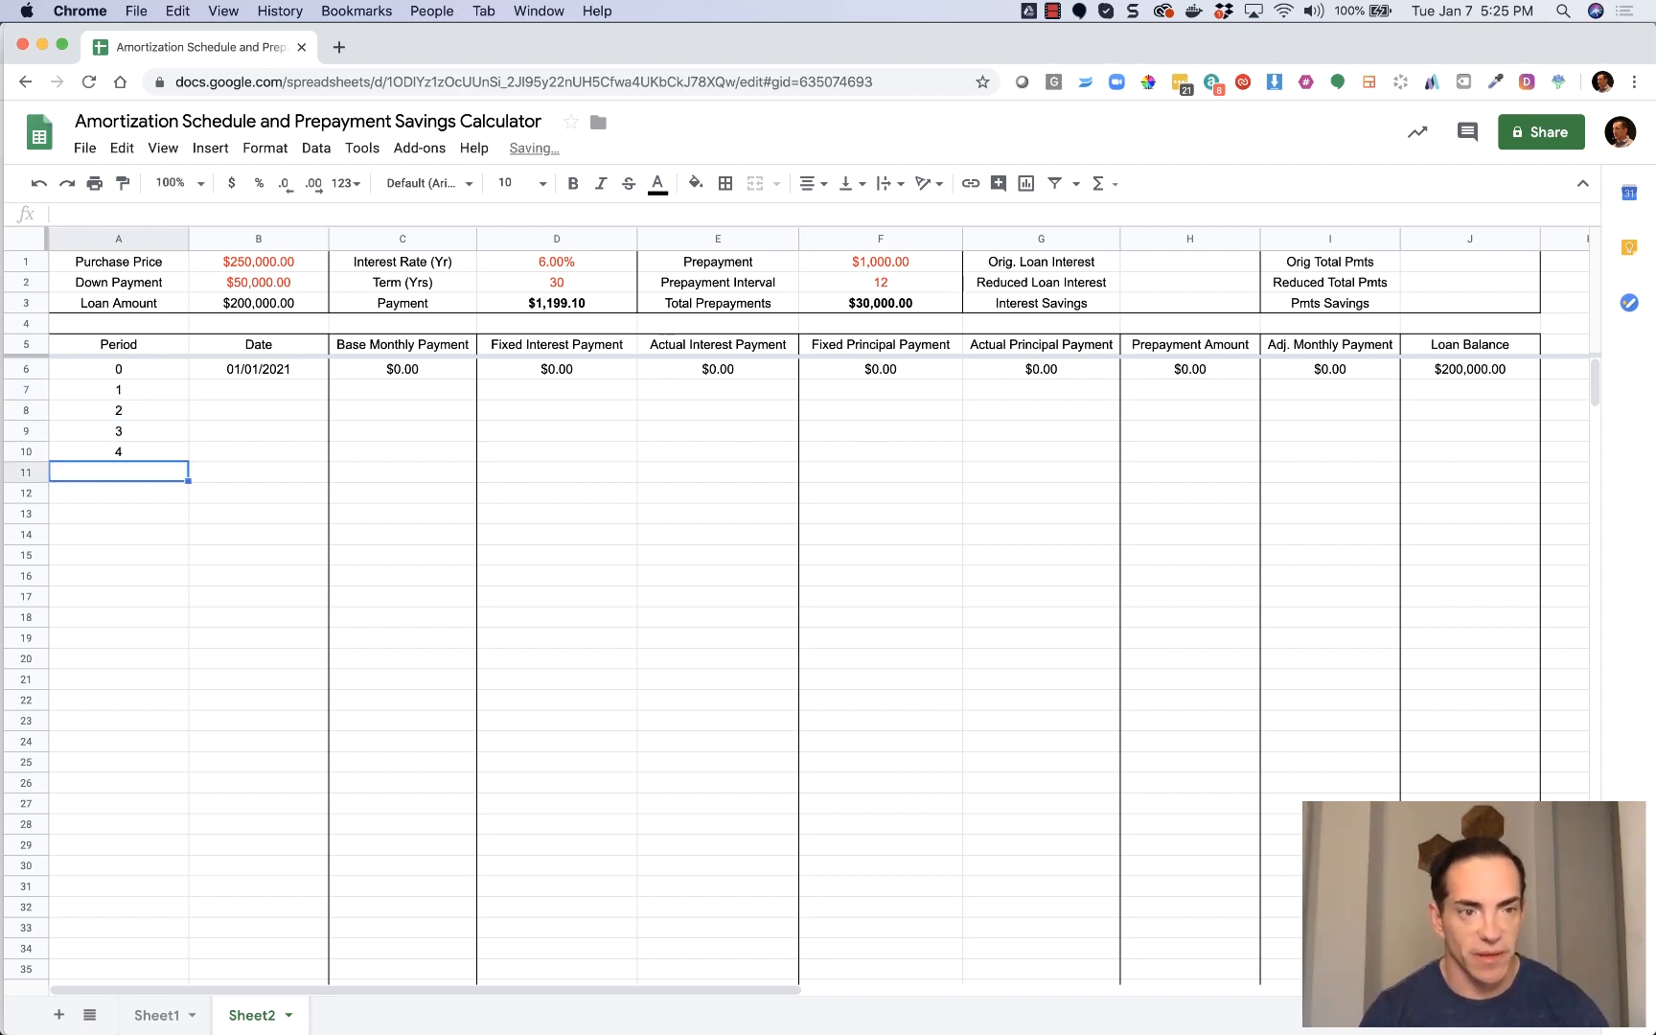
{"action": "type", "text": "5"}
{"action": "key", "text": "Return"}
{"action": "type", "text": "6"}
{"action": "key", "text": "Return"}
{"action": "type", "text": "7"}
{"action": "key", "text": "Return"}
{"action": "type", "text": "8"}
{"action": "key", "text": "Return"}
{"action": "type", "text": "9 "}
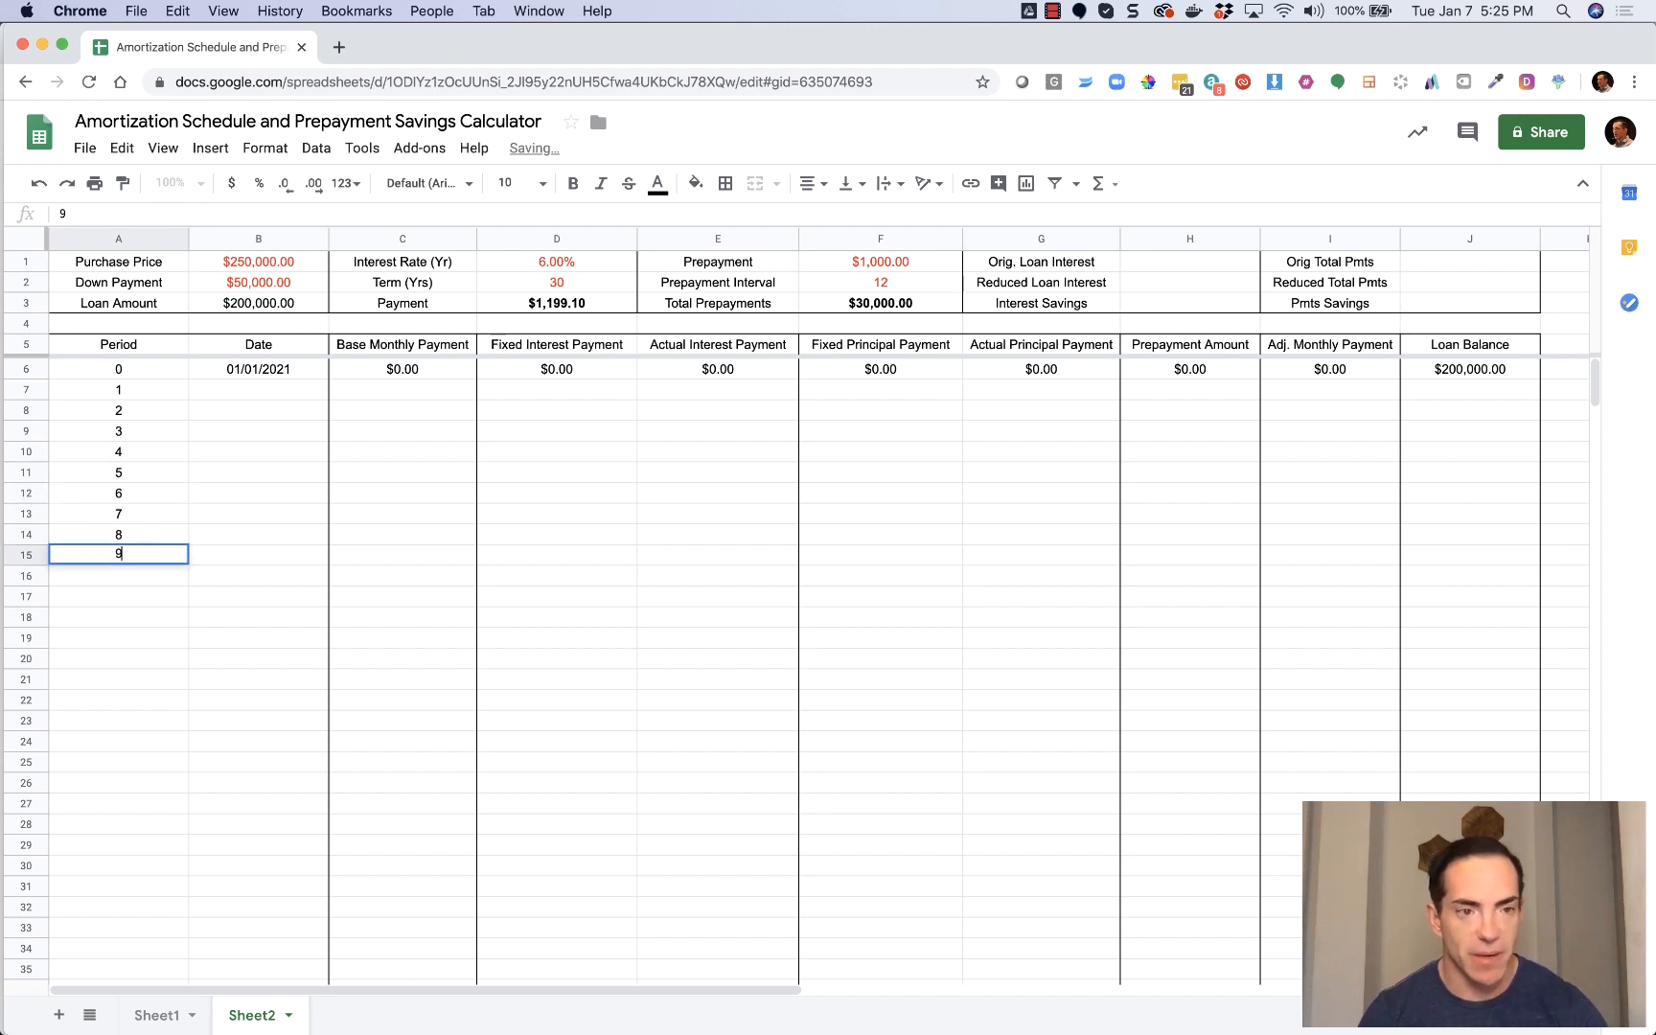
{"action": "type", "text": "10"}
{"action": "key", "text": "Return"}
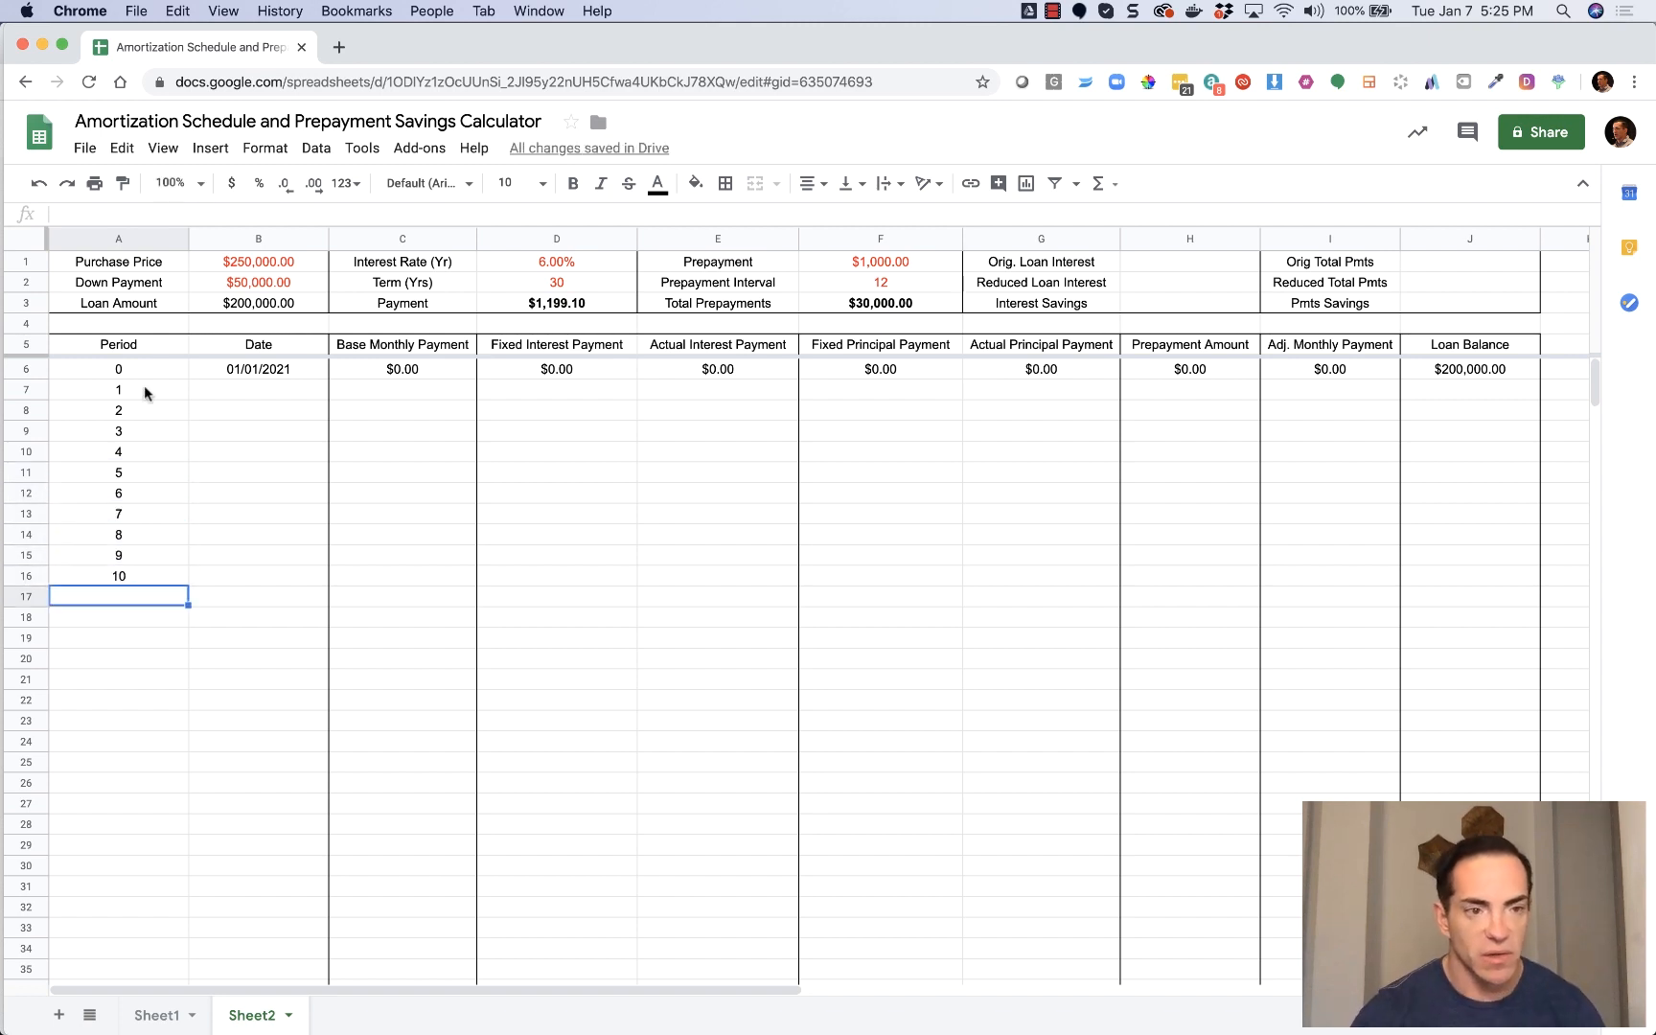
Extend the period number series from 9 and 10 down to period 360 in A366.
{"action": "left_click", "coordinate": [174, 558]}
{"action": "left_click_drag", "start_coordinate": [173, 570], "coordinate": [186, 914]}
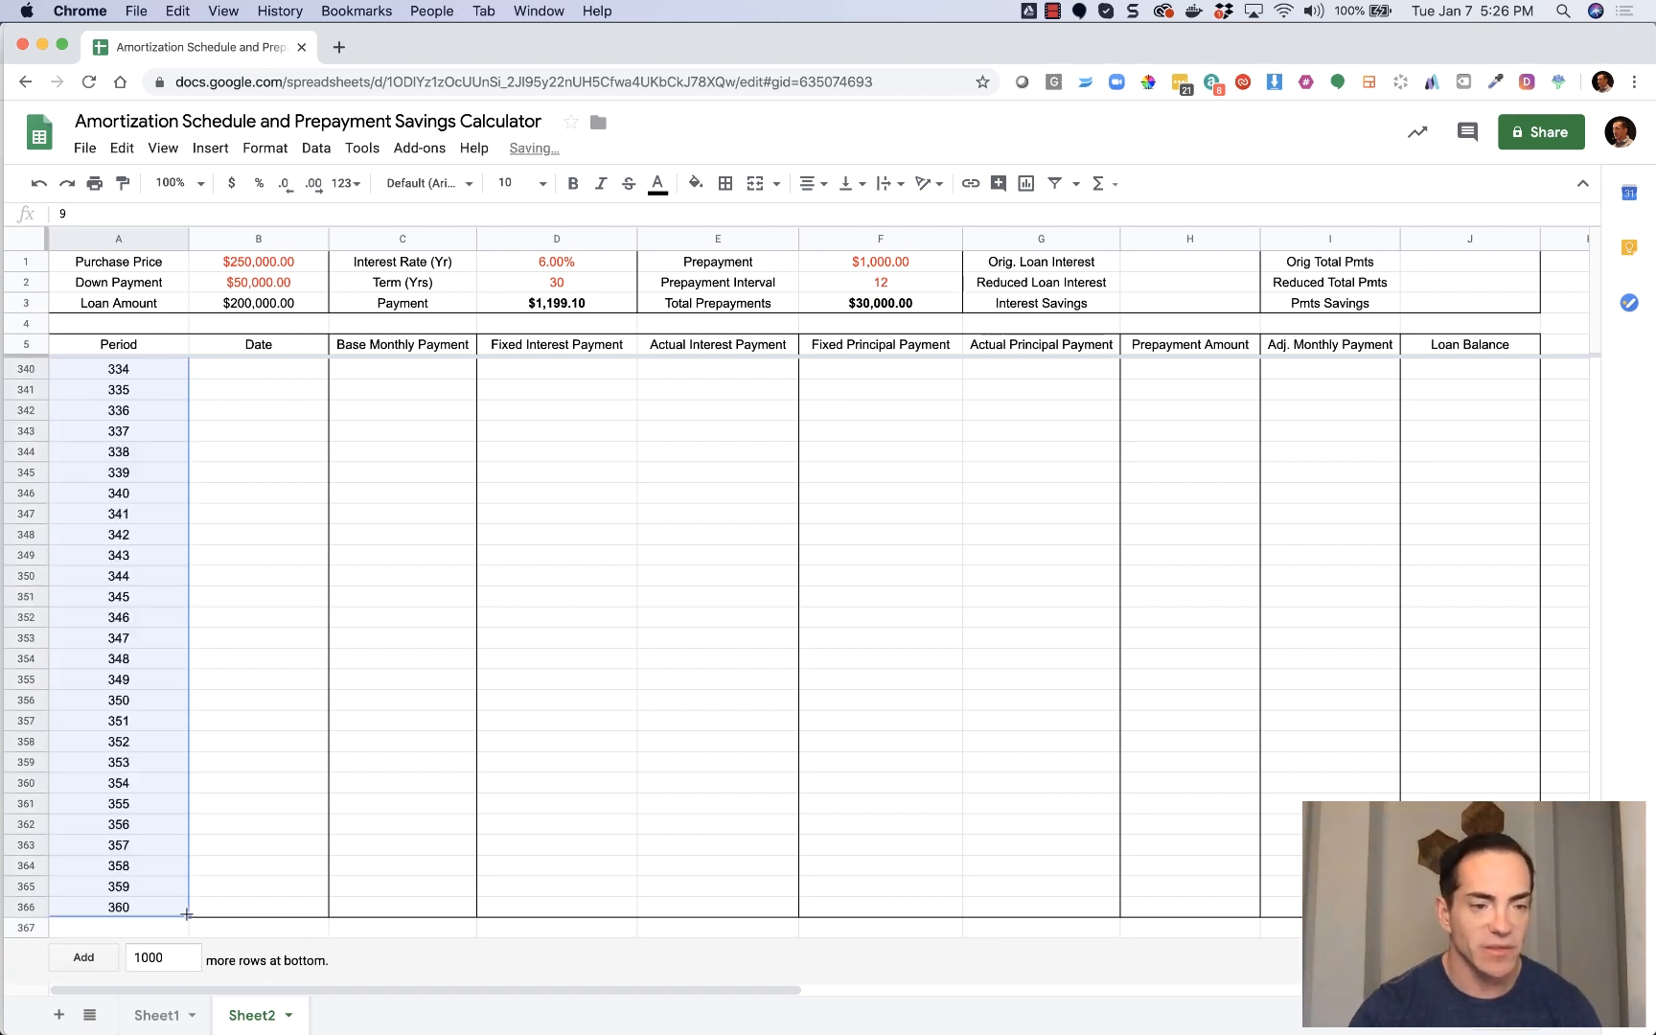
{"action": "left_click", "coordinate": [251, 892]}
Add a bottom border to the last period cell, A366.
{"action": "left_click", "coordinate": [100, 910]}
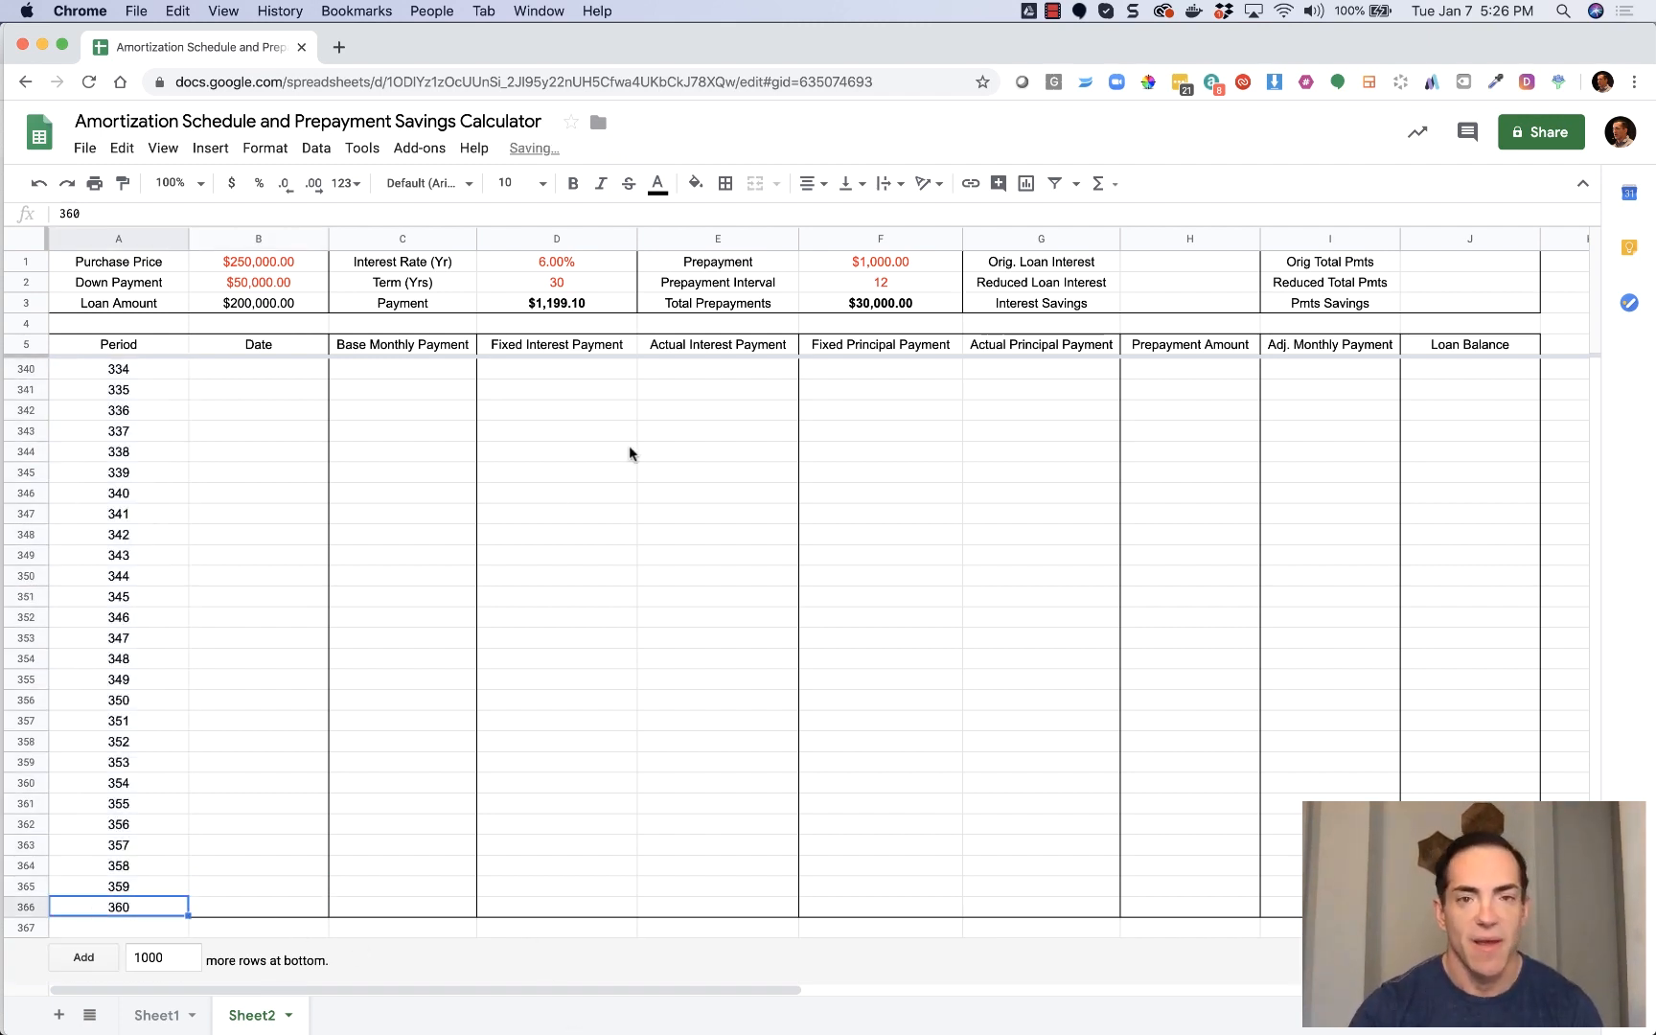
{"action": "left_click", "coordinate": [725, 183]}
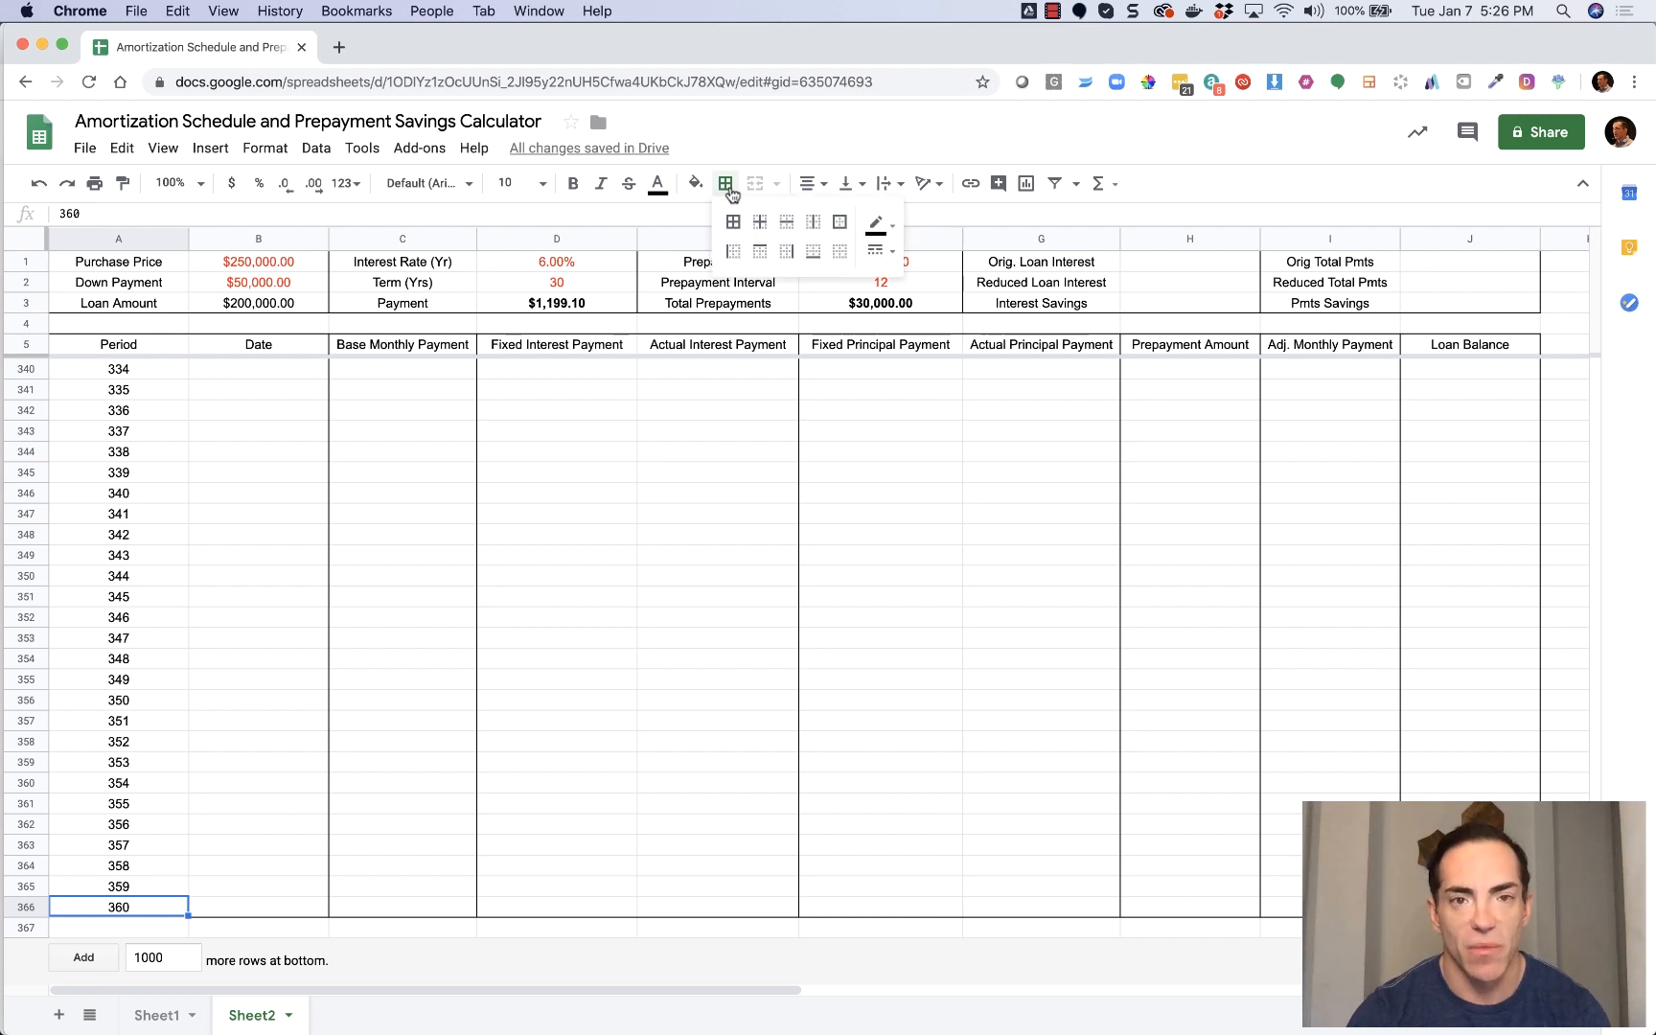
{"action": "left_click", "coordinate": [812, 251]}
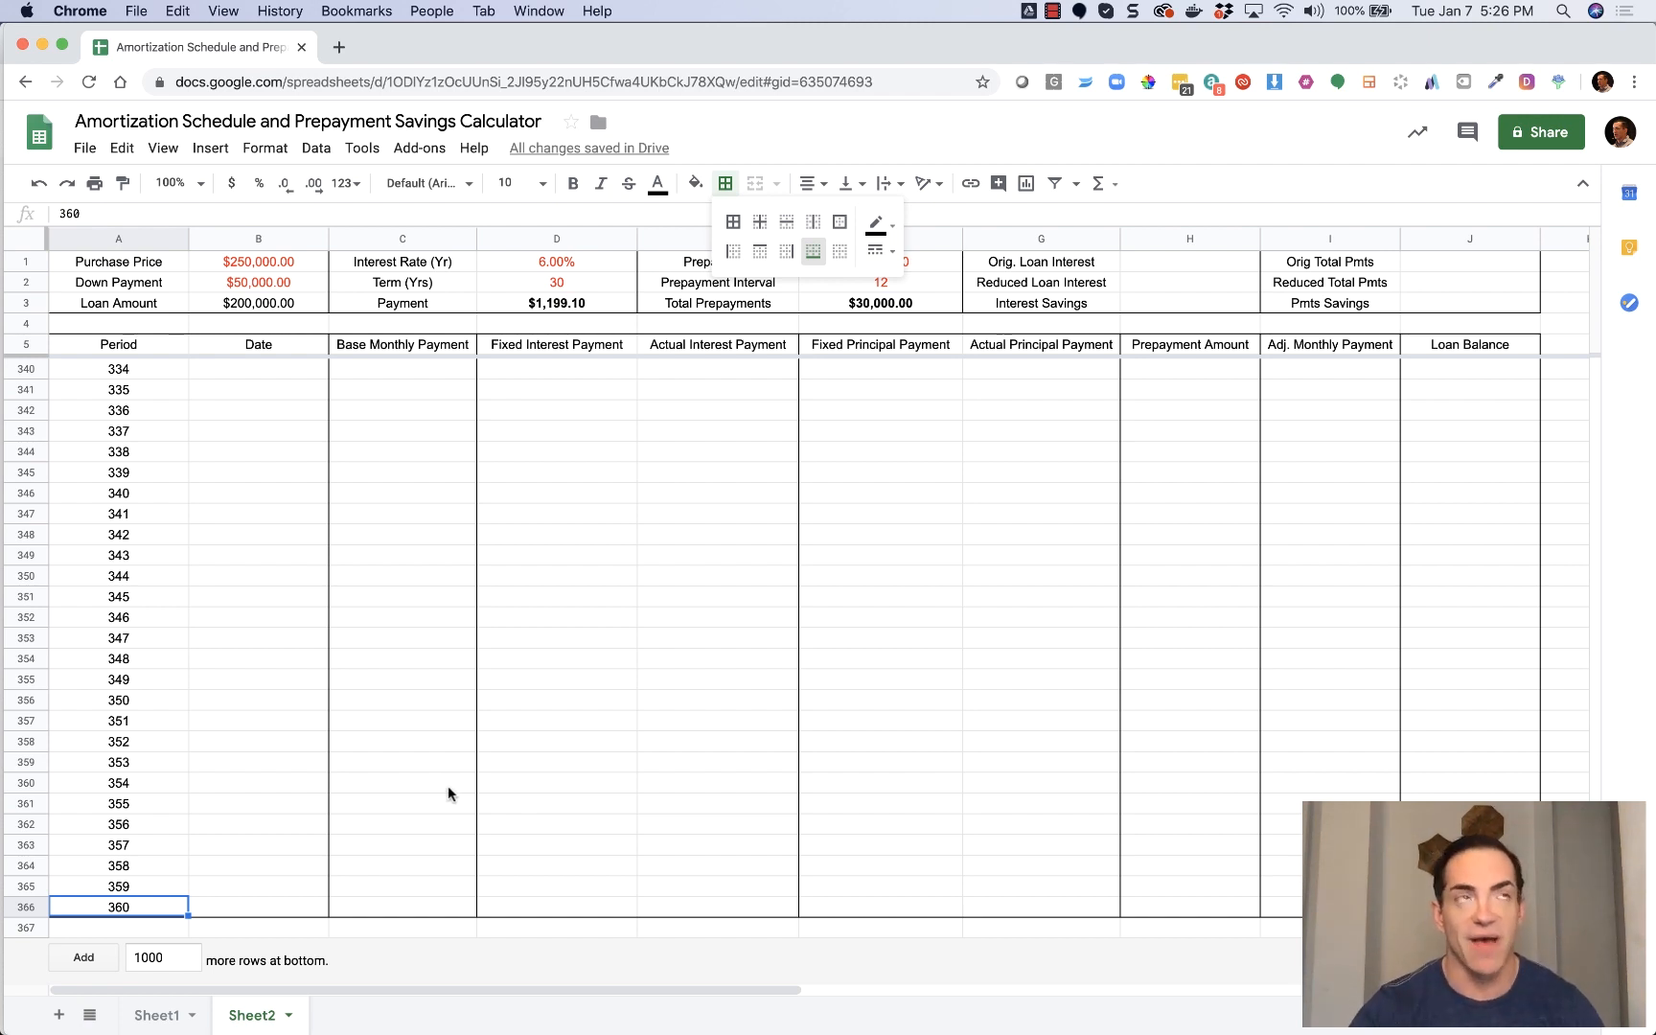
{"action": "left_click", "coordinate": [535, 862]}
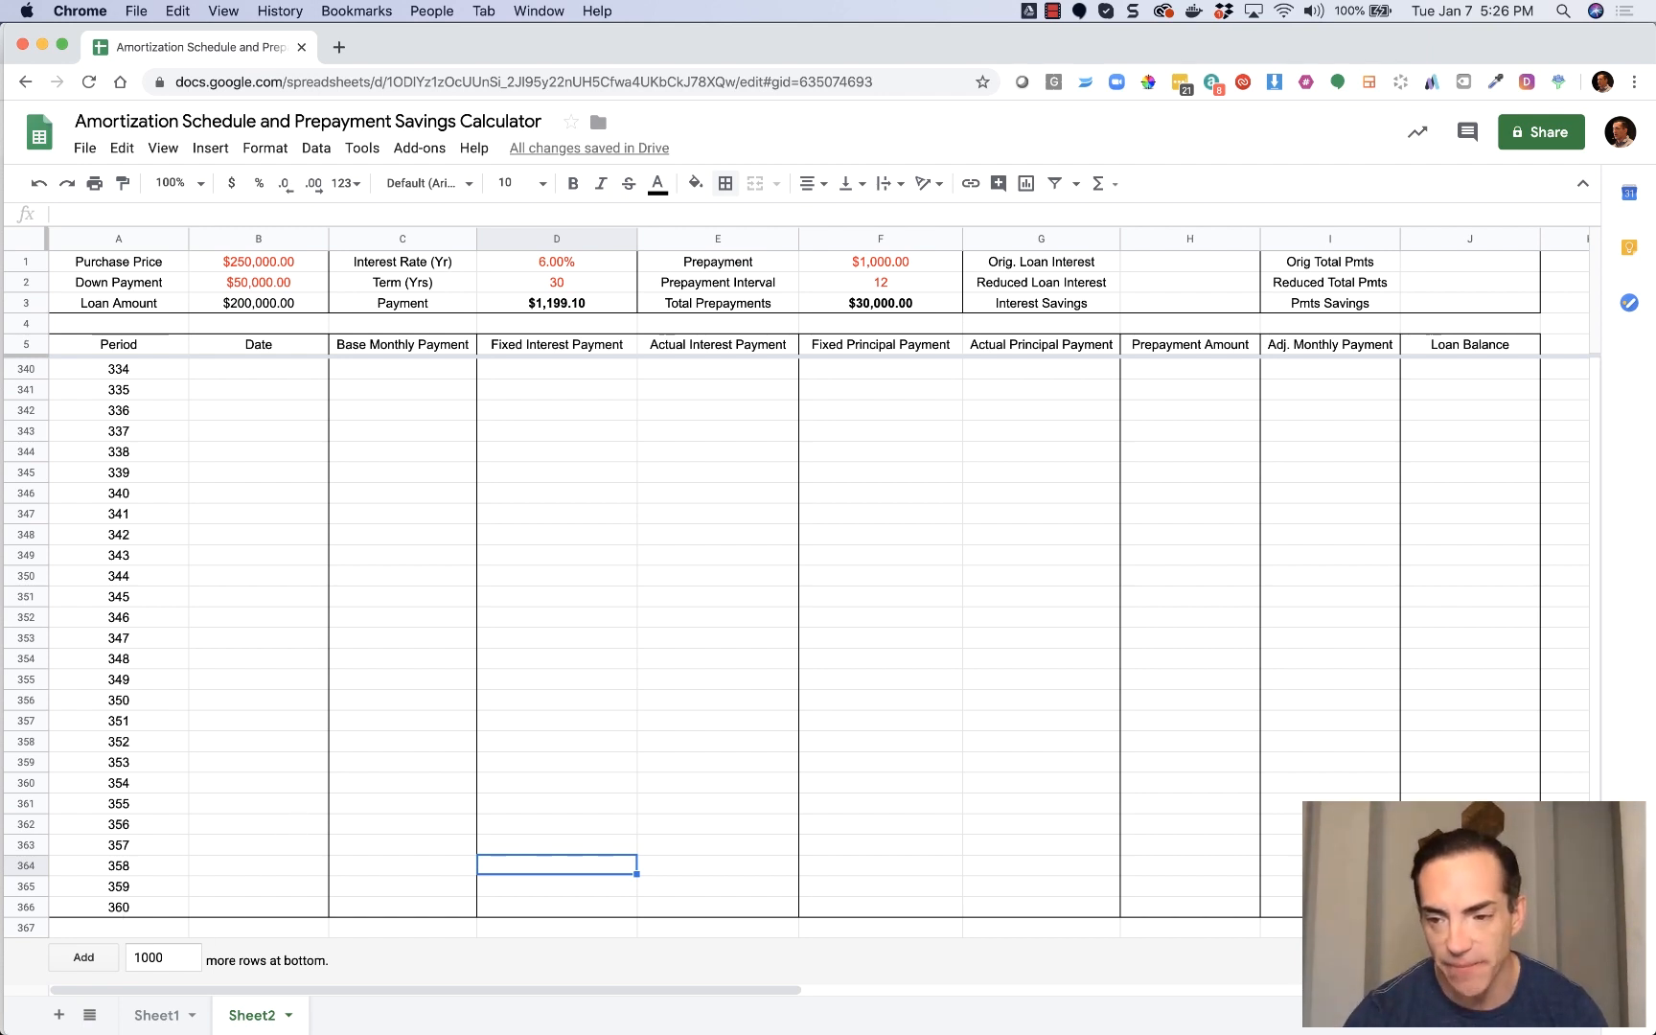
Enter the date 02/01/2021 for period 1 in B7.
{"action": "left_click_drag", "start_coordinate": [1571, 881], "coordinate": [1567, 367]}
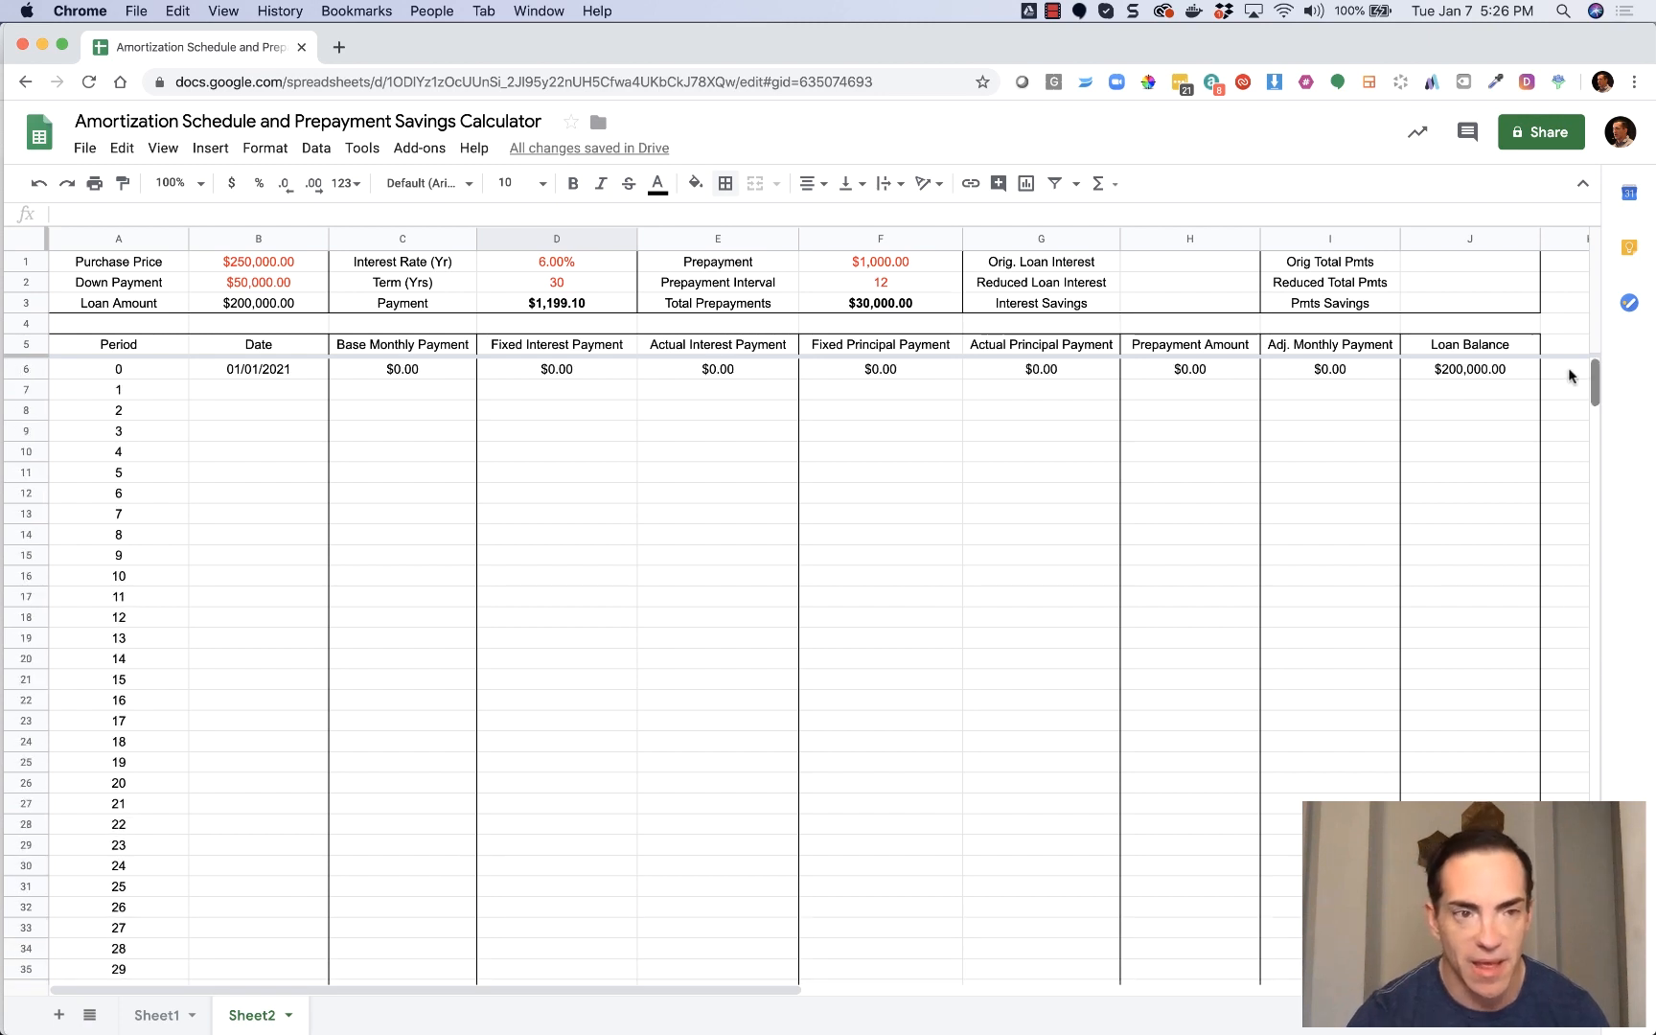
{"action": "left_click", "coordinate": [295, 387]}
{"action": "type", "text": "02/01"}
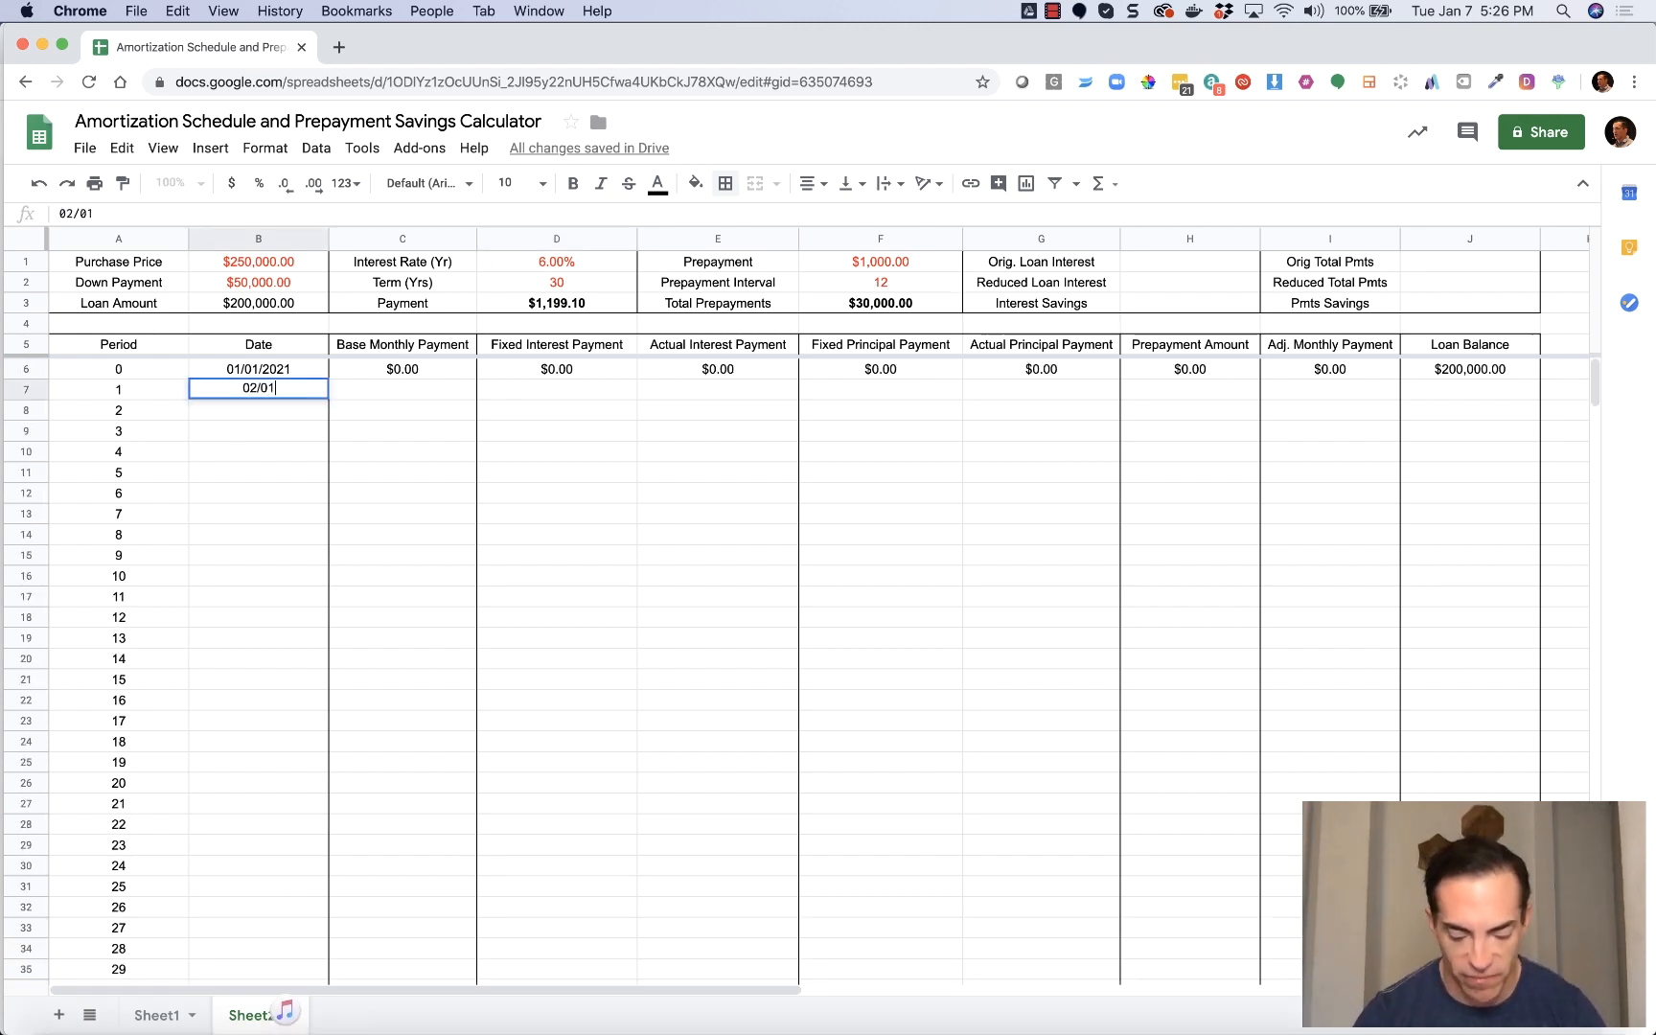
{"action": "type", "text": "/2021"}
{"action": "key", "text": "Up"}
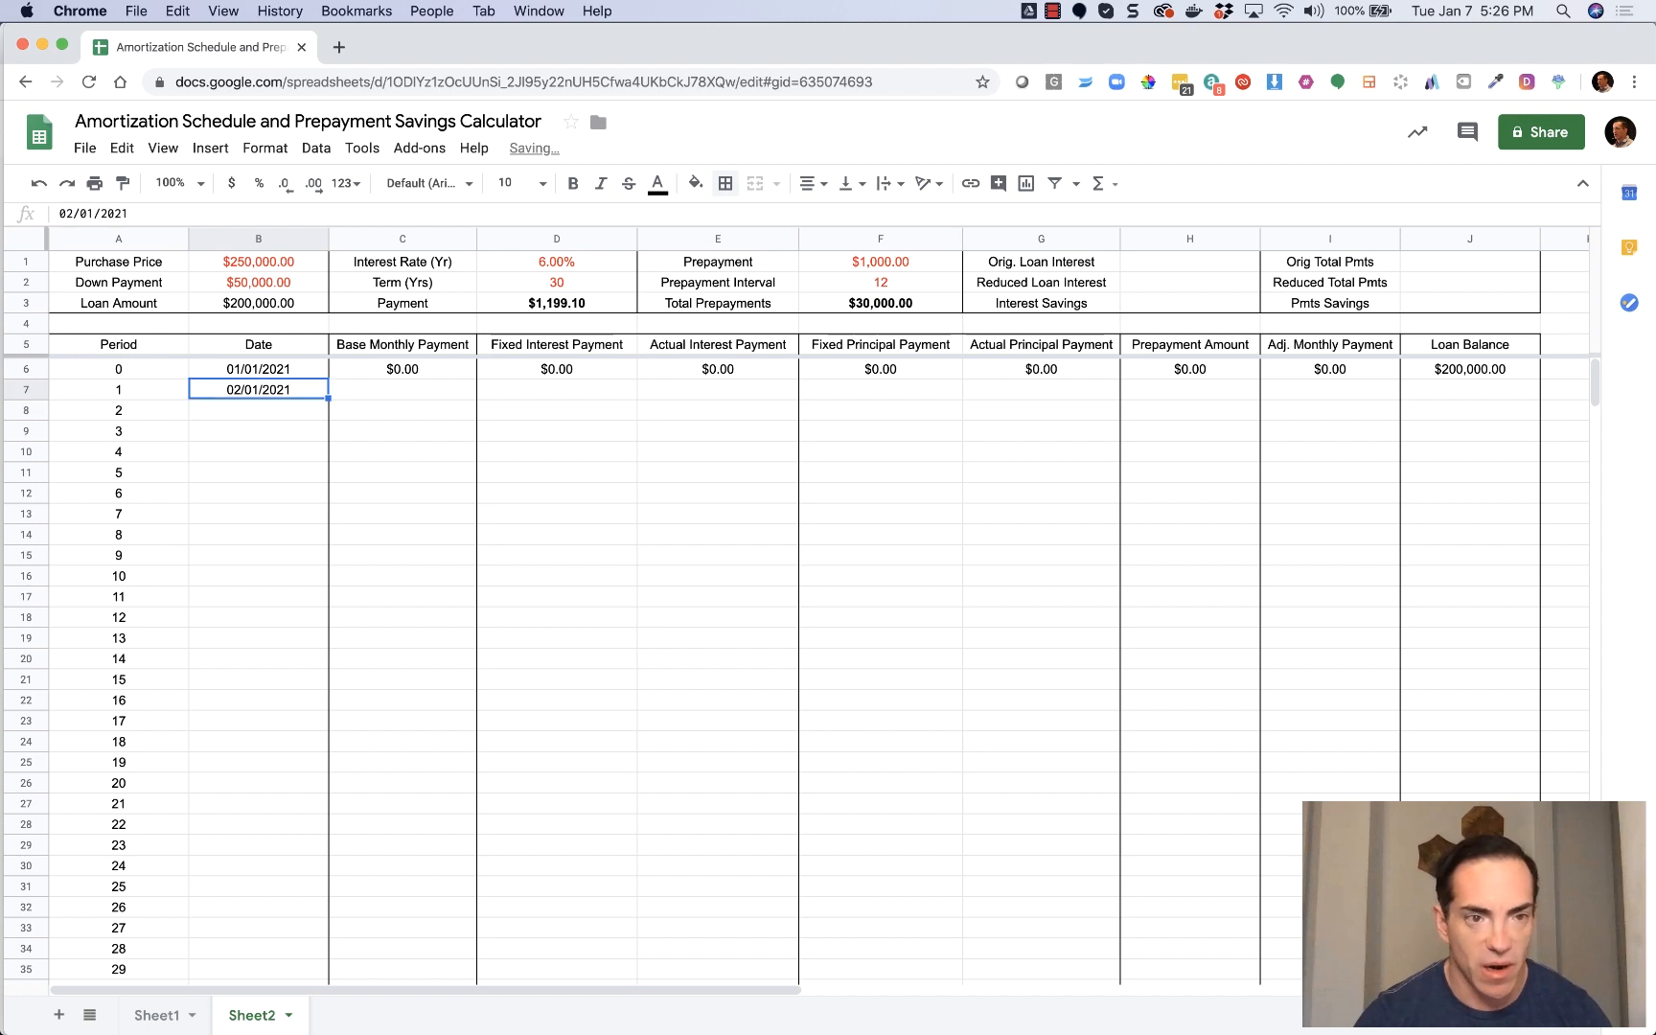
Extend the monthly date series from B6:B7 down the Date column to B366.
{"action": "key", "text": "Up"}
{"action": "key", "text": "shift+Down"}
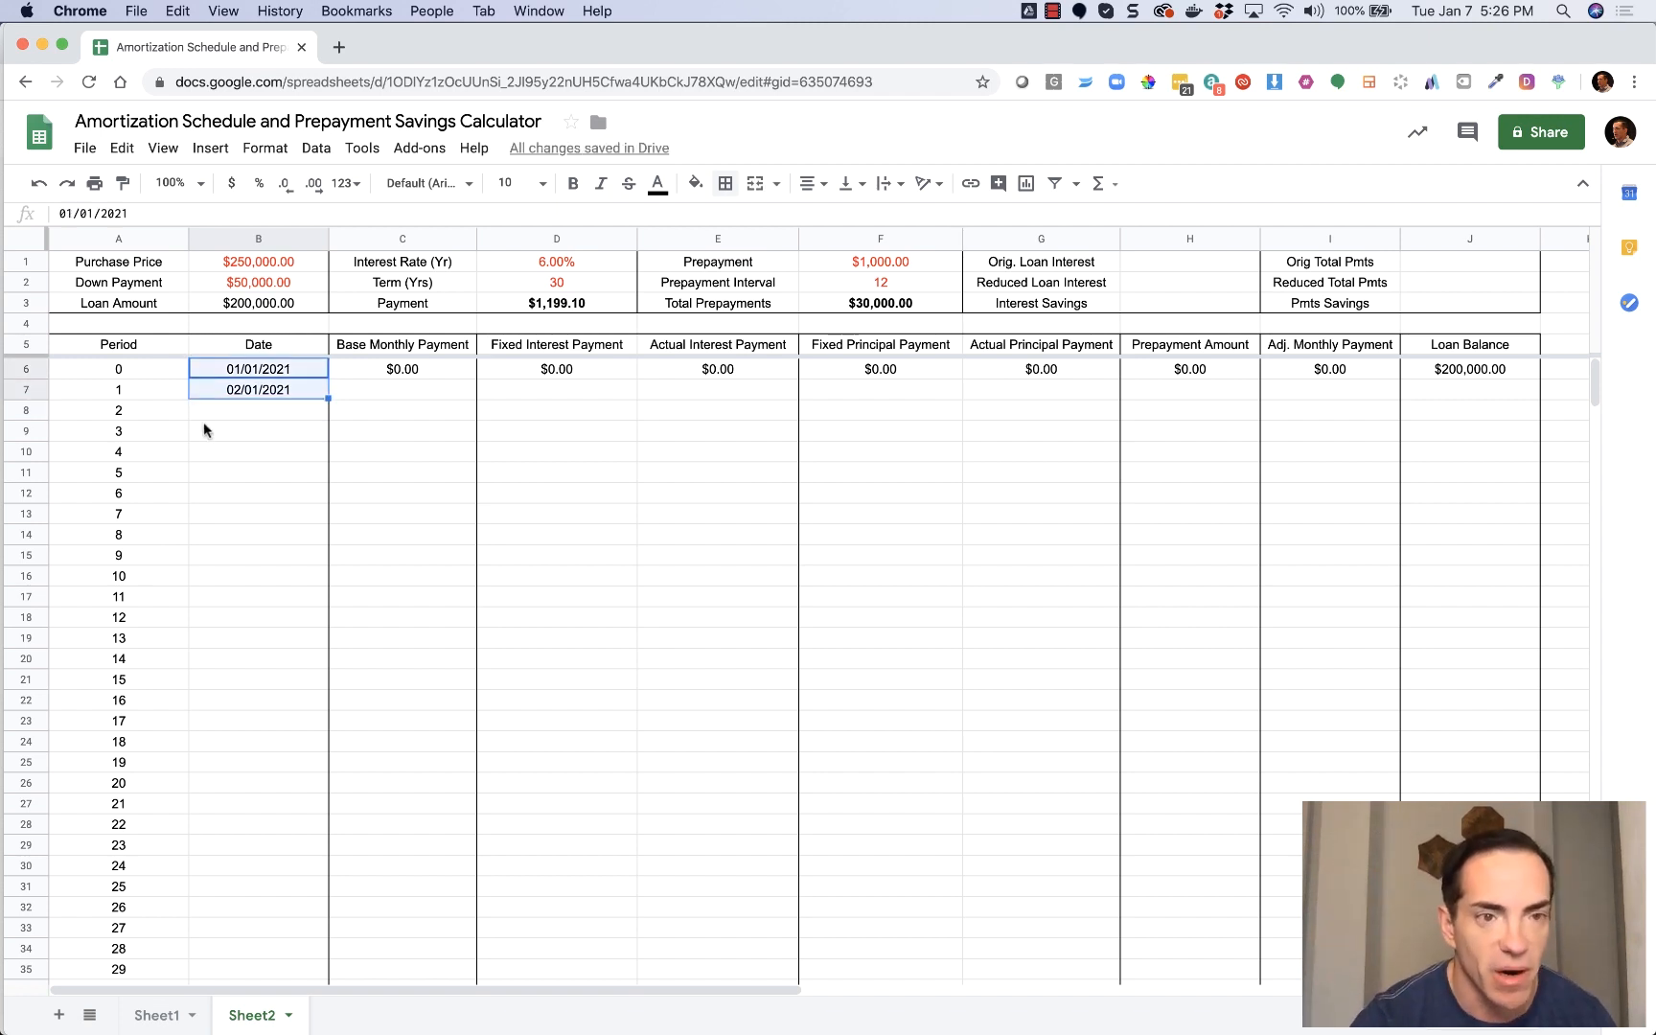
{"action": "left_click_drag", "start_coordinate": [328, 398], "coordinate": [314, 1006]}
{"action": "left_click_drag", "start_coordinate": [637, 1033], "coordinate": [313, 917]}
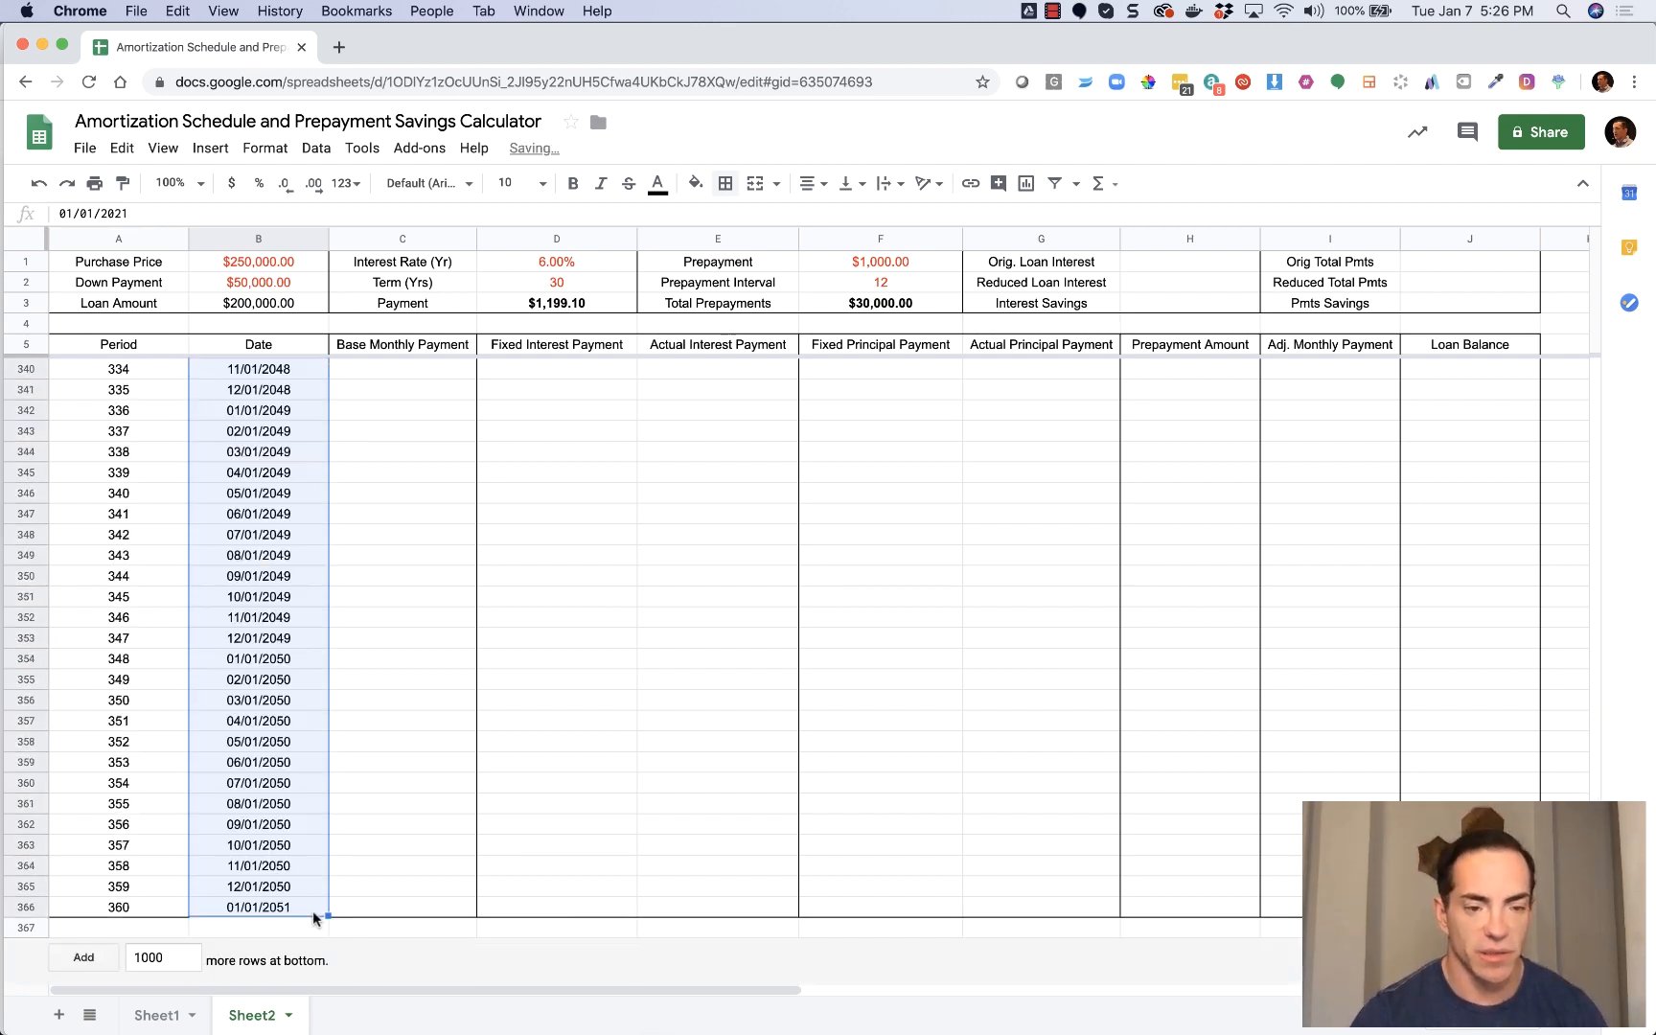
{"action": "left_click", "coordinate": [381, 915]}
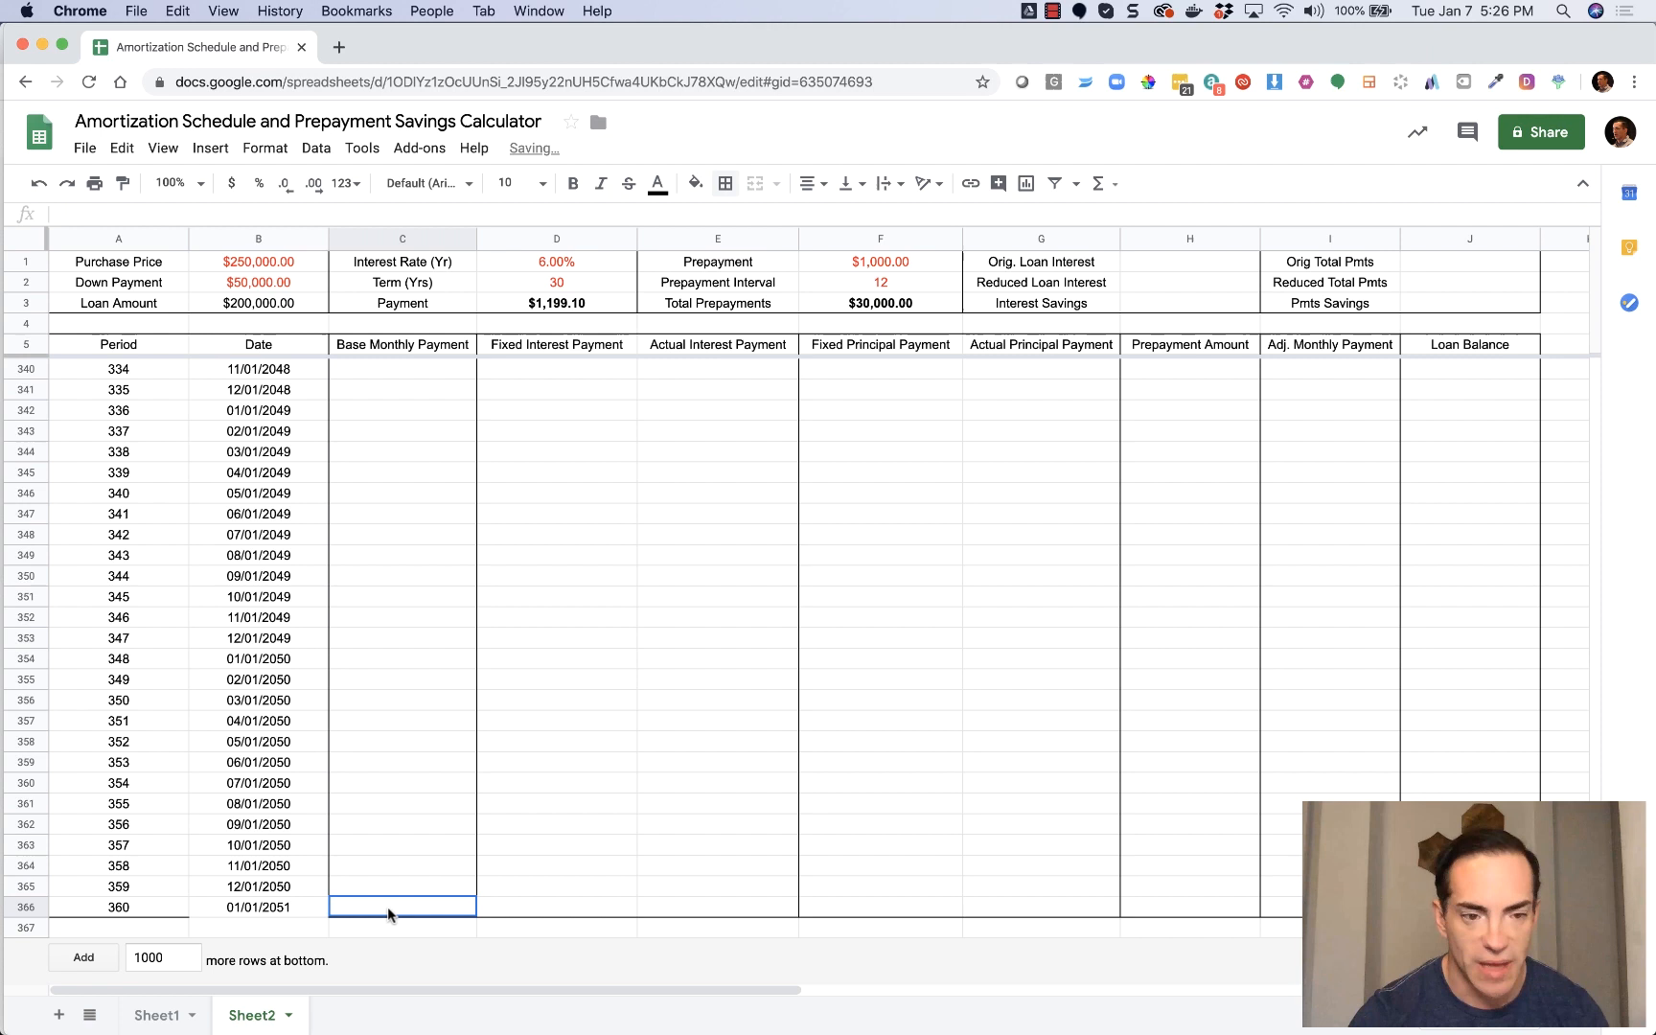
Add a bottom border to the last date cell, B366.
{"action": "left_click", "coordinate": [314, 913]}
{"action": "left_click", "coordinate": [726, 183]}
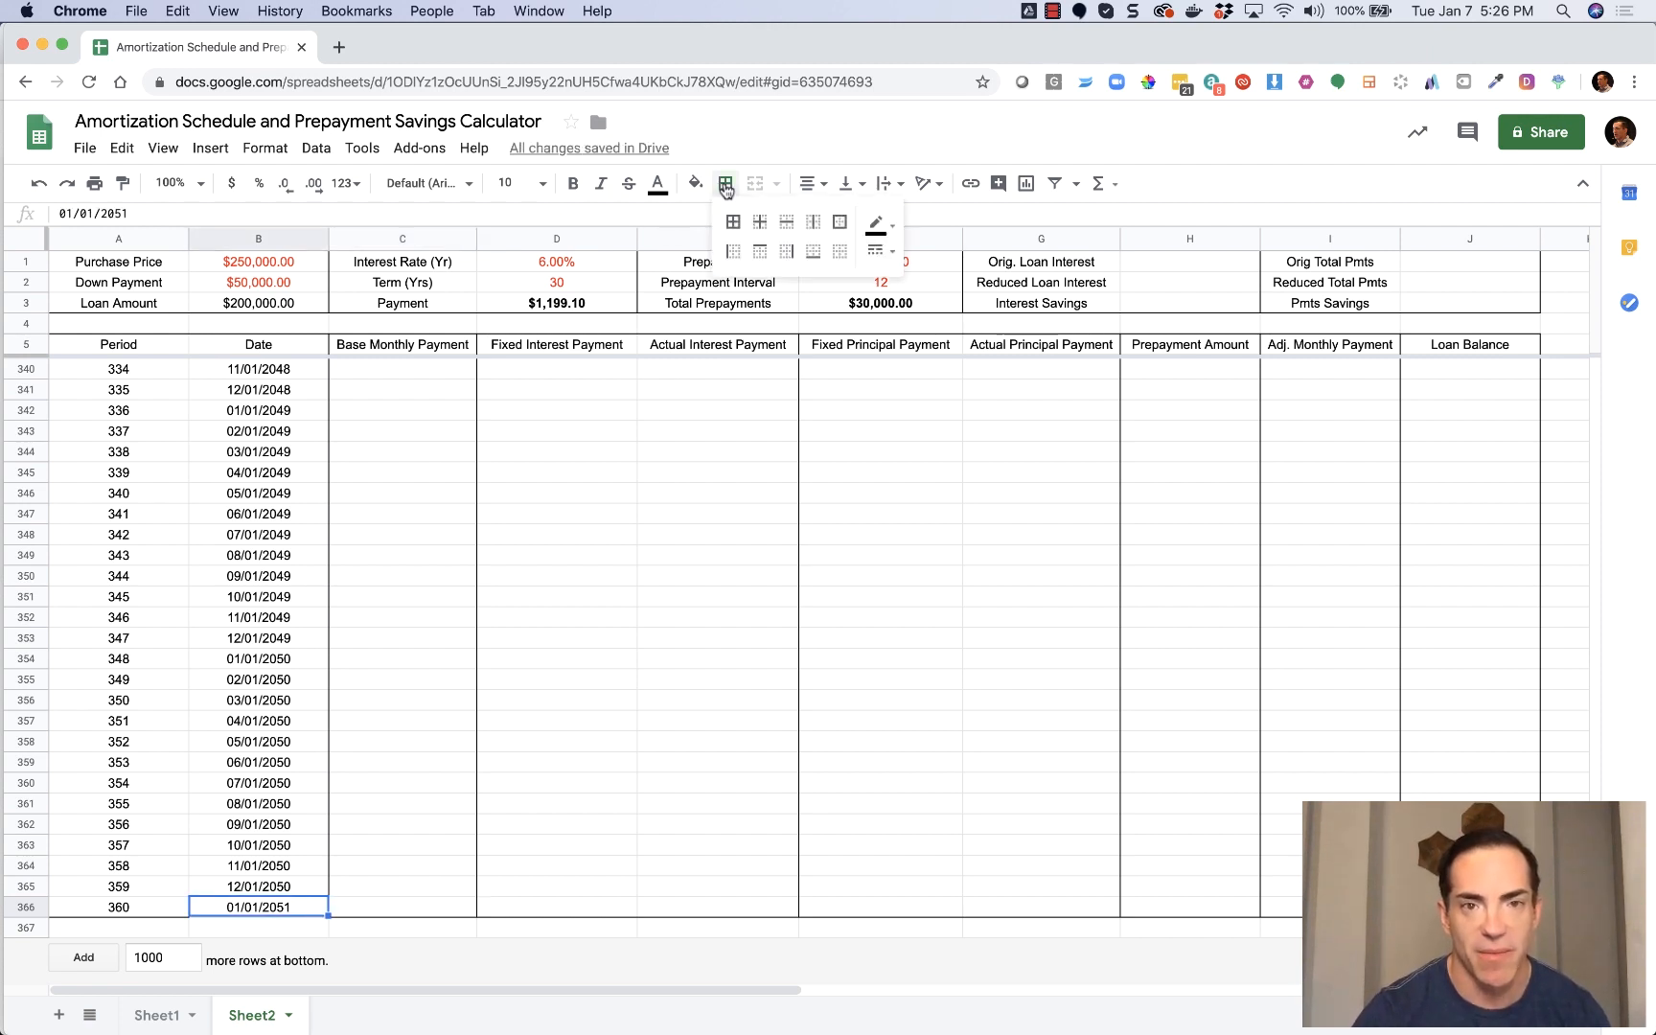
{"action": "left_click", "coordinate": [813, 251]}
{"action": "left_click", "coordinate": [338, 893]}
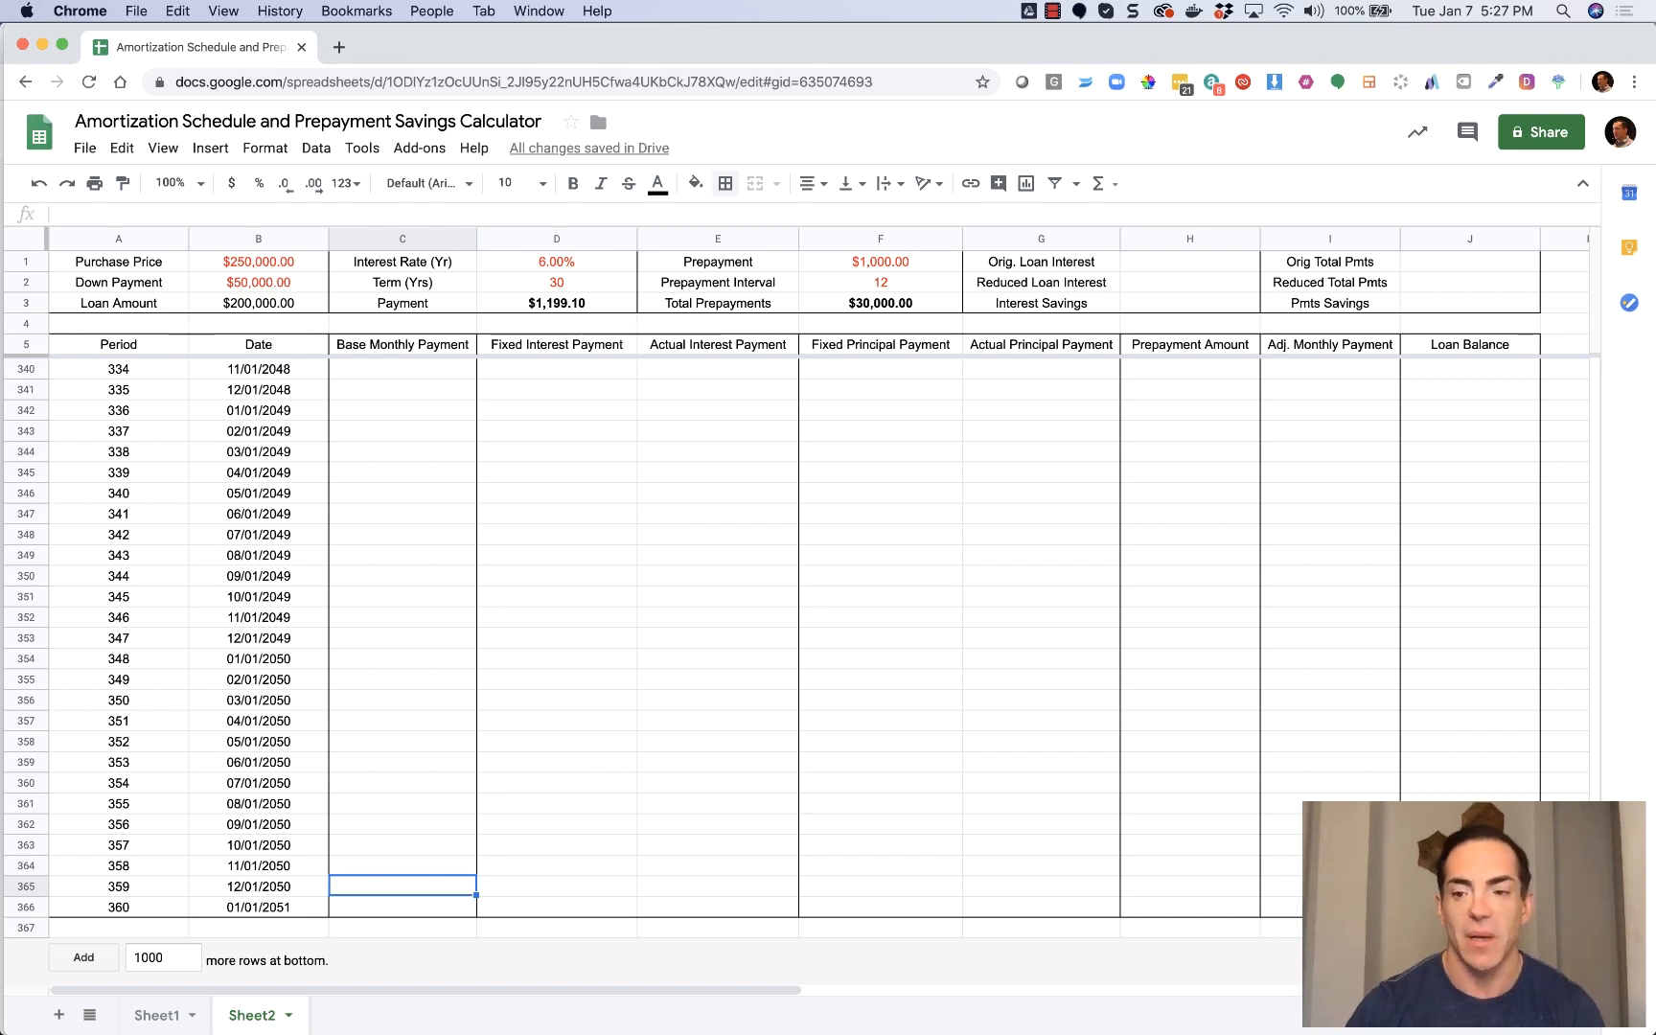
Examine the base monthly payment formula in C7 of Sheet1 and the payment formula in D3 of Sheet2.
{"action": "left_click_drag", "start_coordinate": [1594, 939], "coordinate": [1597, 336]}
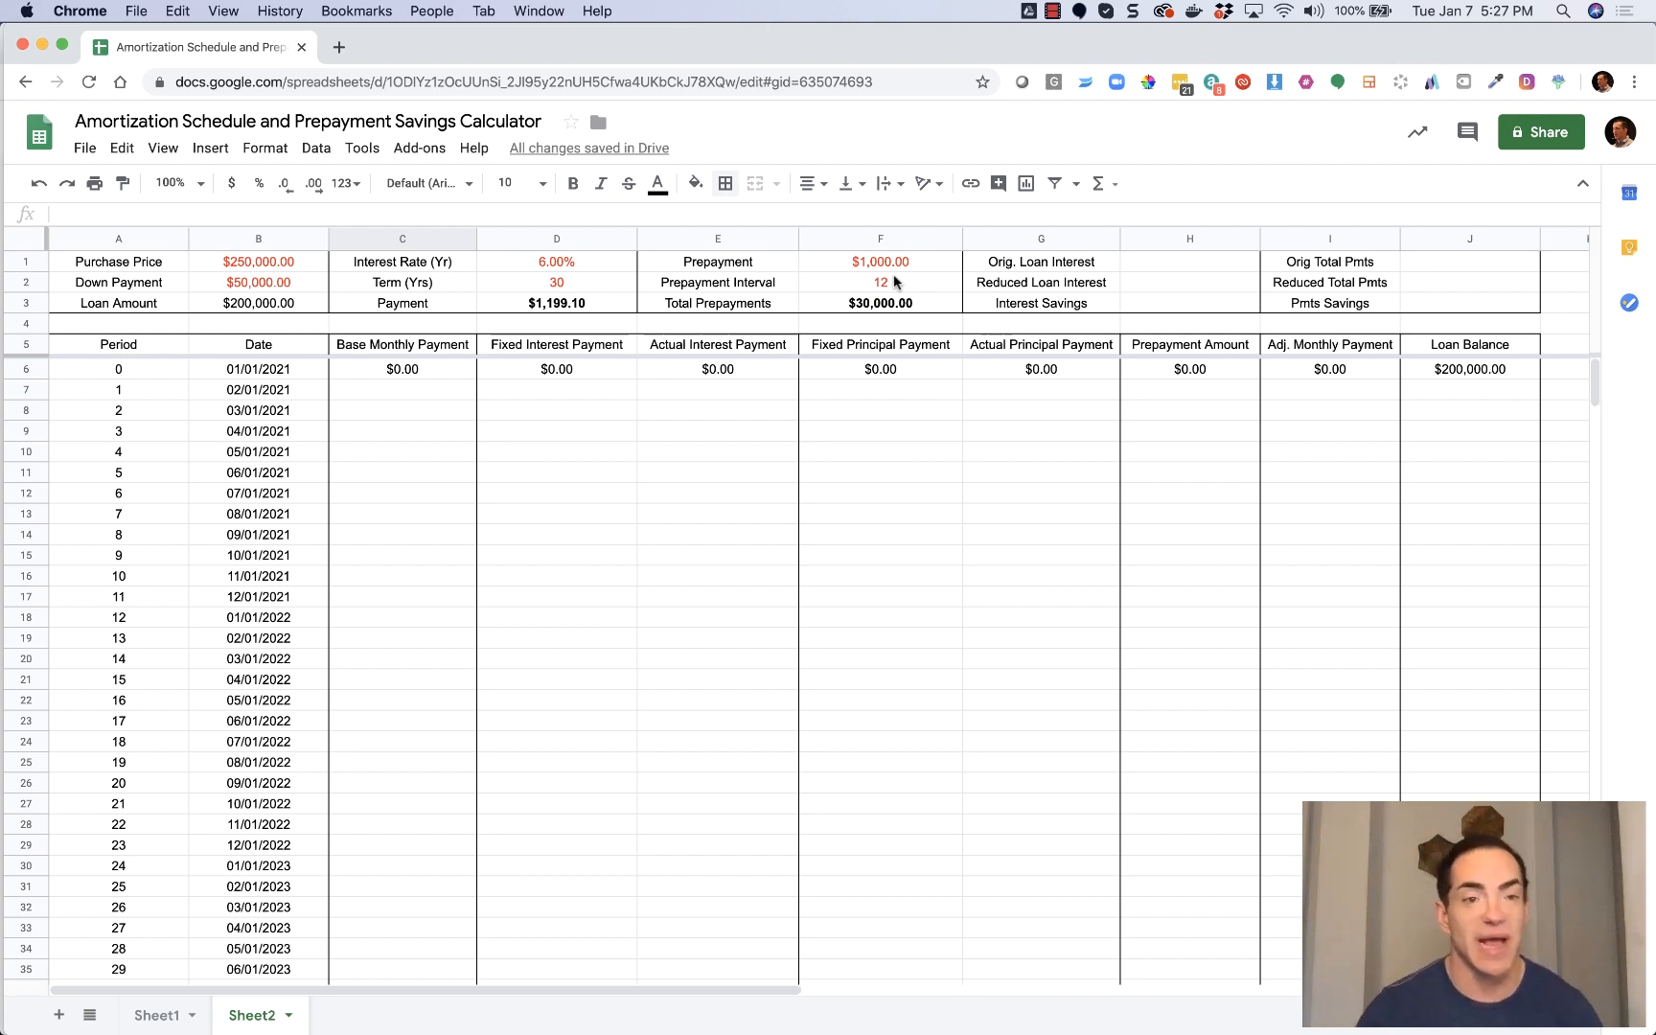
{"action": "left_click", "coordinate": [414, 389]}
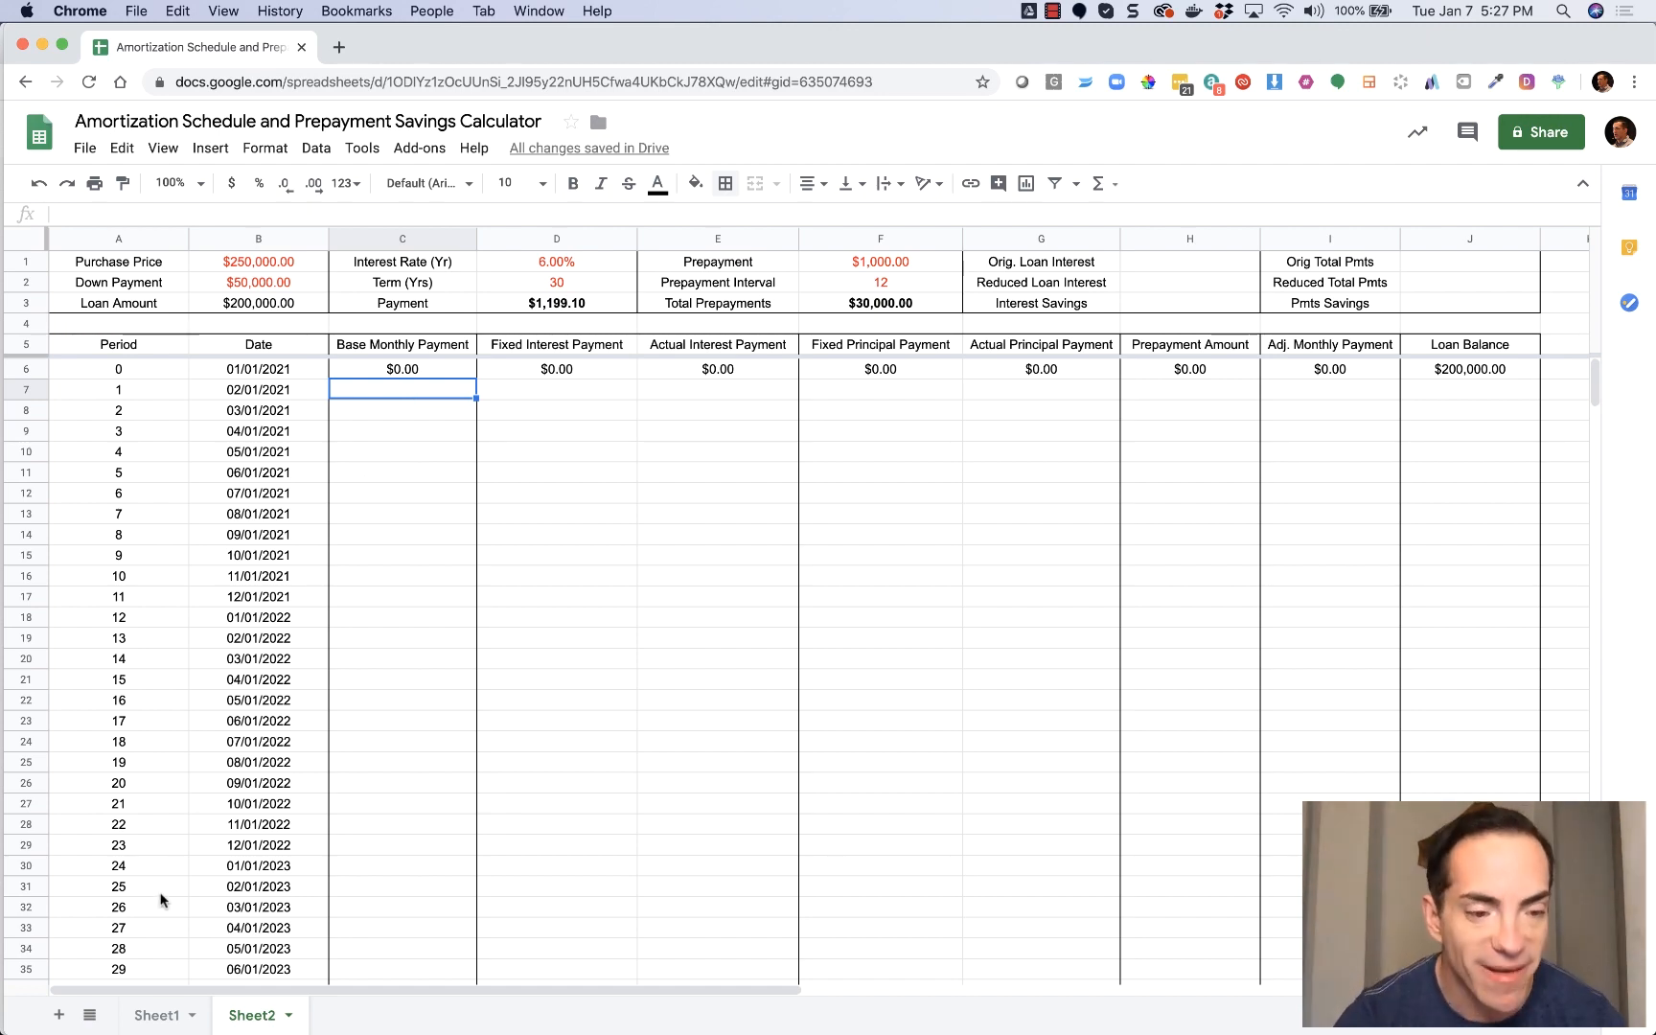
{"action": "left_click", "coordinate": [156, 1015]}
{"action": "left_click", "coordinate": [369, 391]}
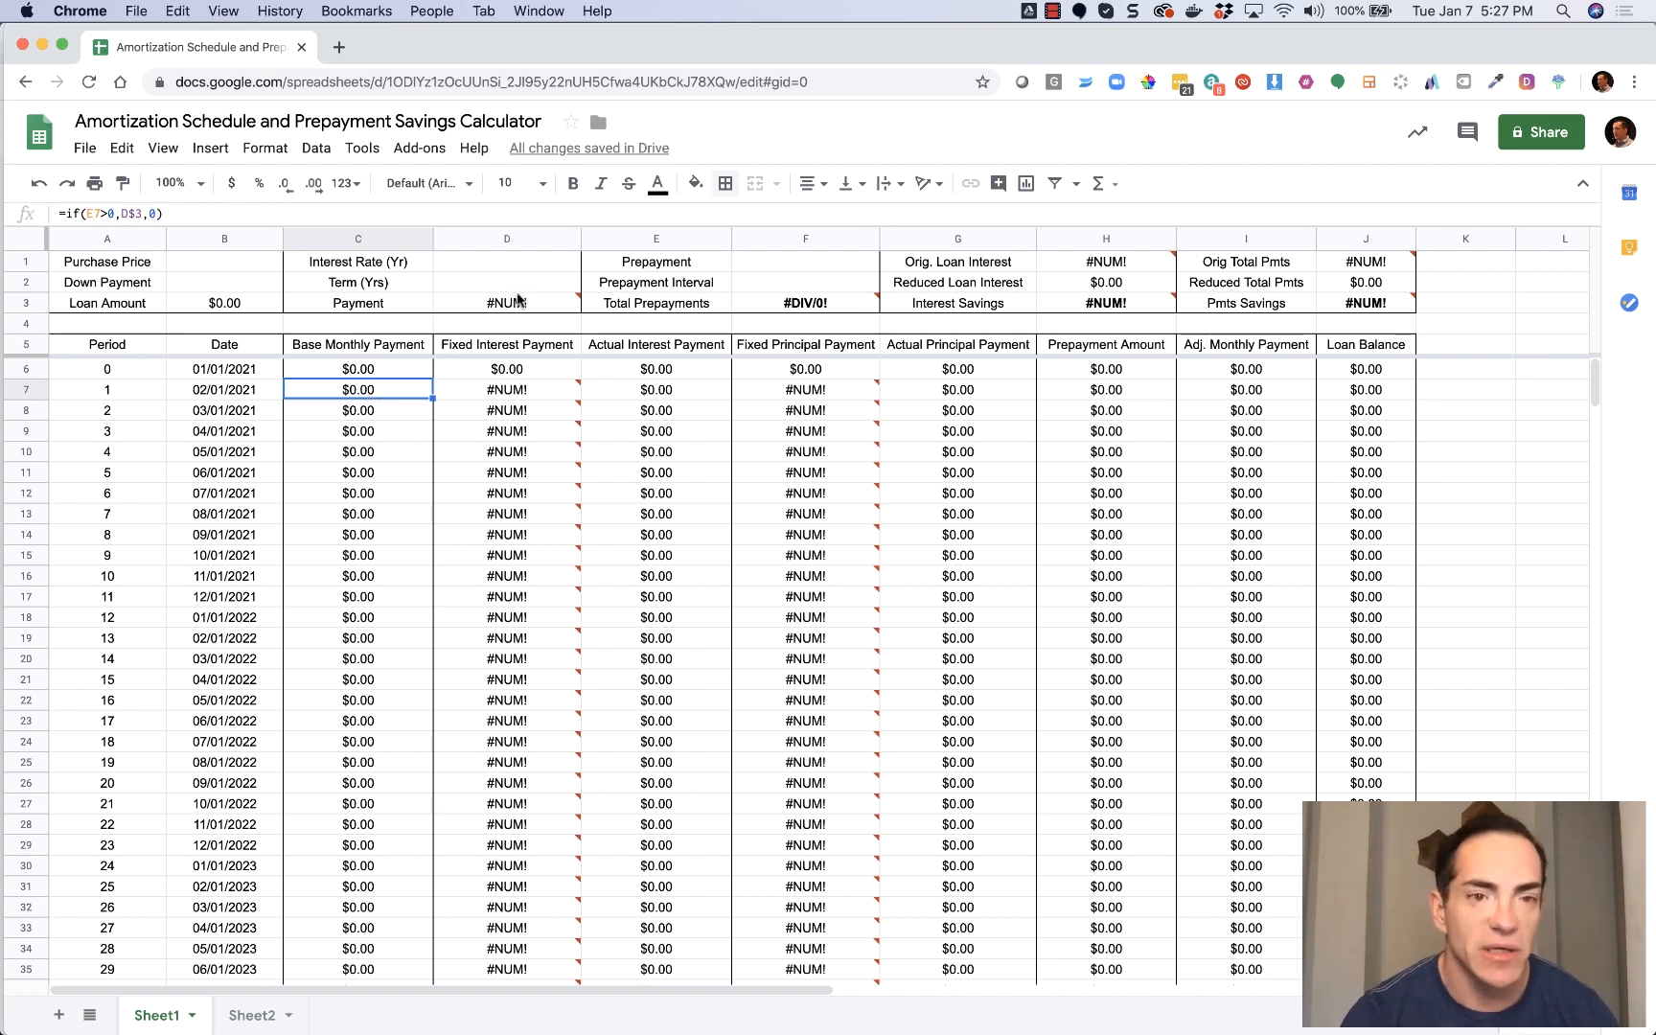
{"action": "left_click", "coordinate": [264, 1022]}
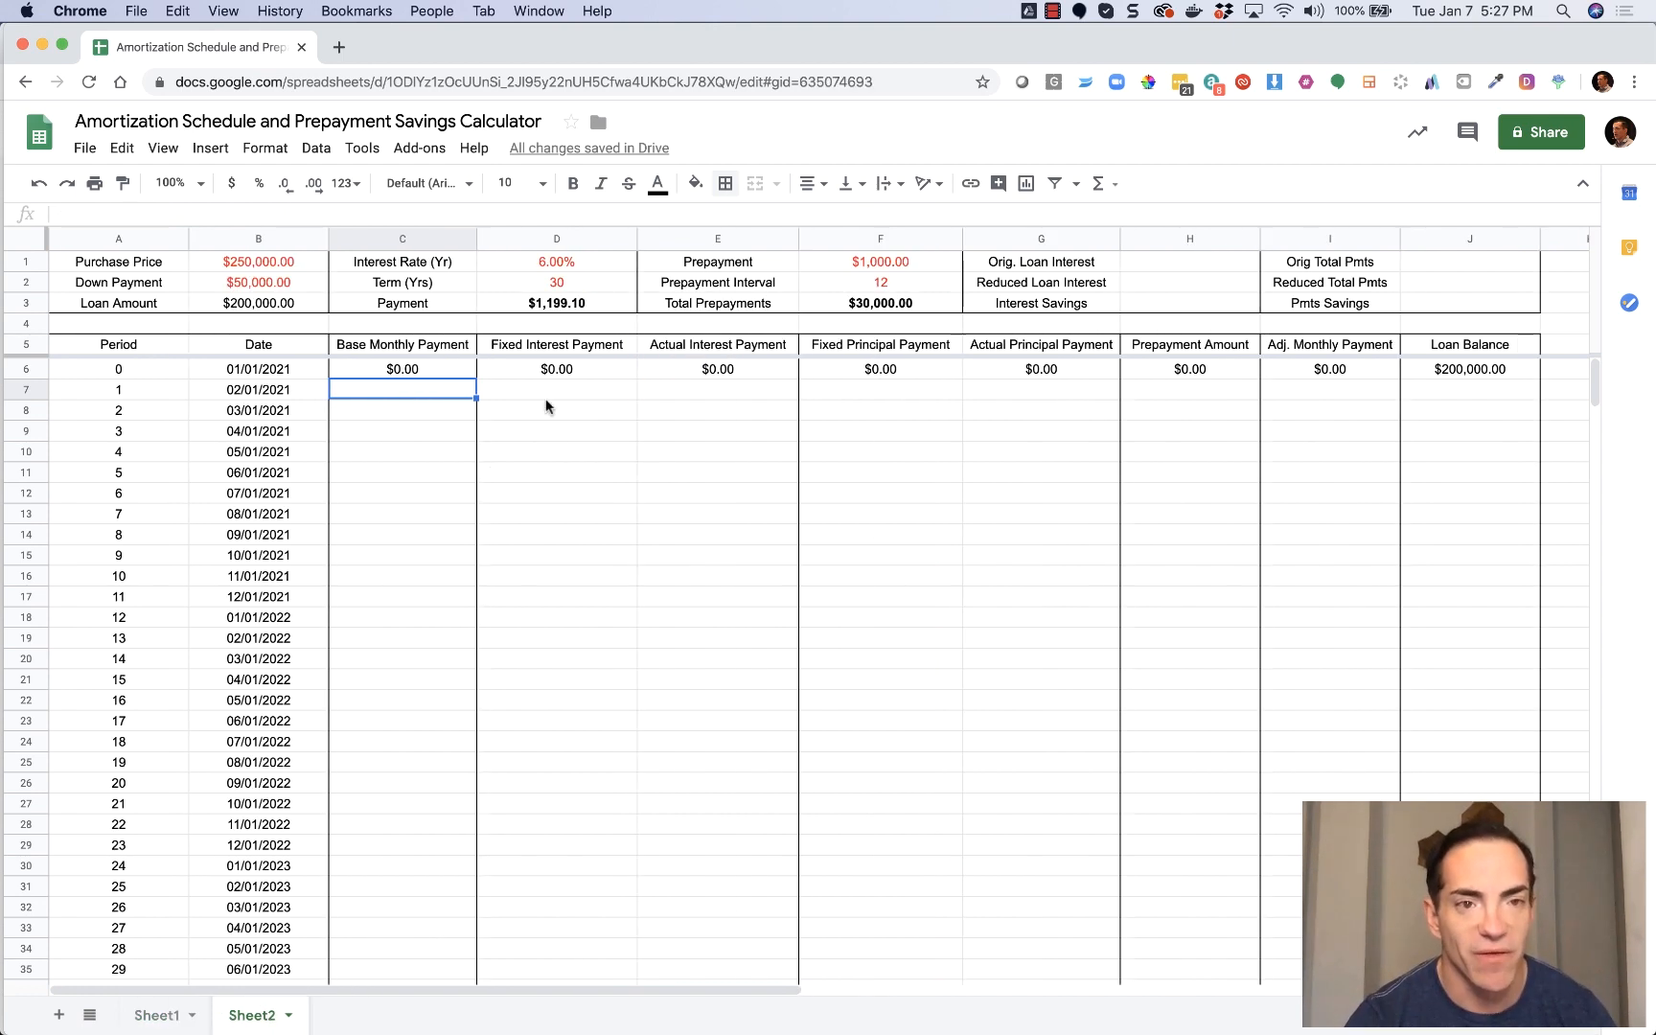
{"action": "left_click", "coordinate": [560, 305]}
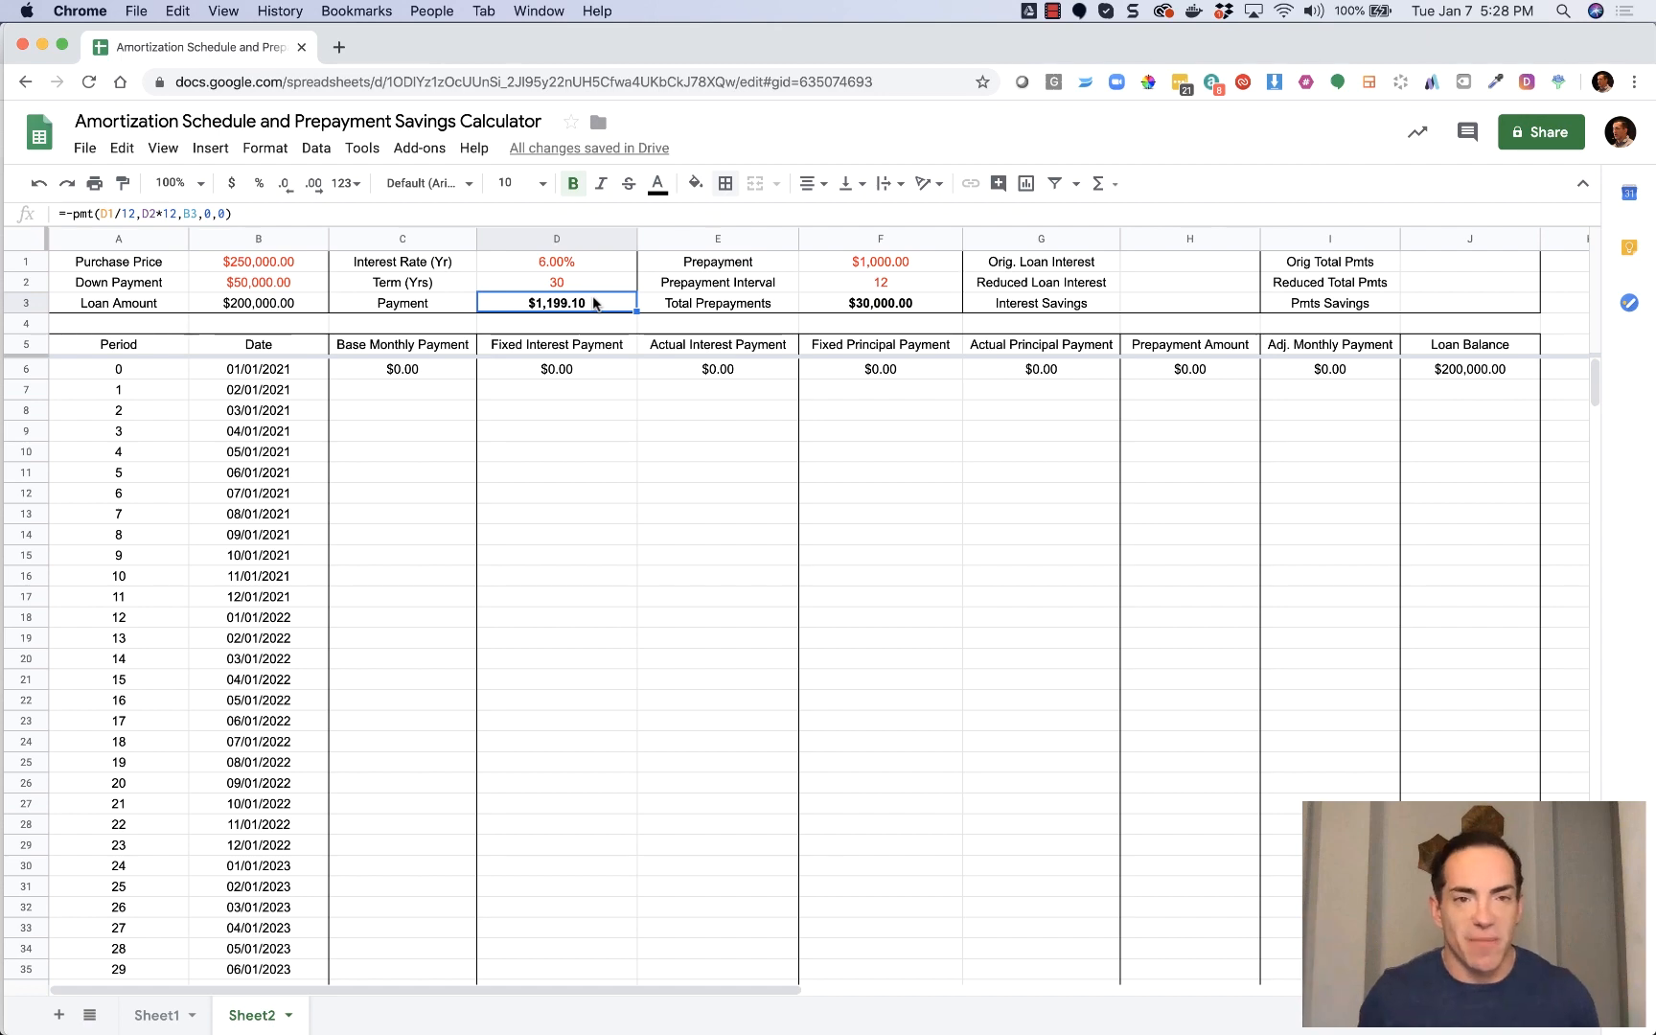
Copy the base monthly payment formula =if(E7>0,D$3,0) from C7 on Sheet1 into C7 on Sheet2.
{"action": "left_click", "coordinate": [156, 1014]}
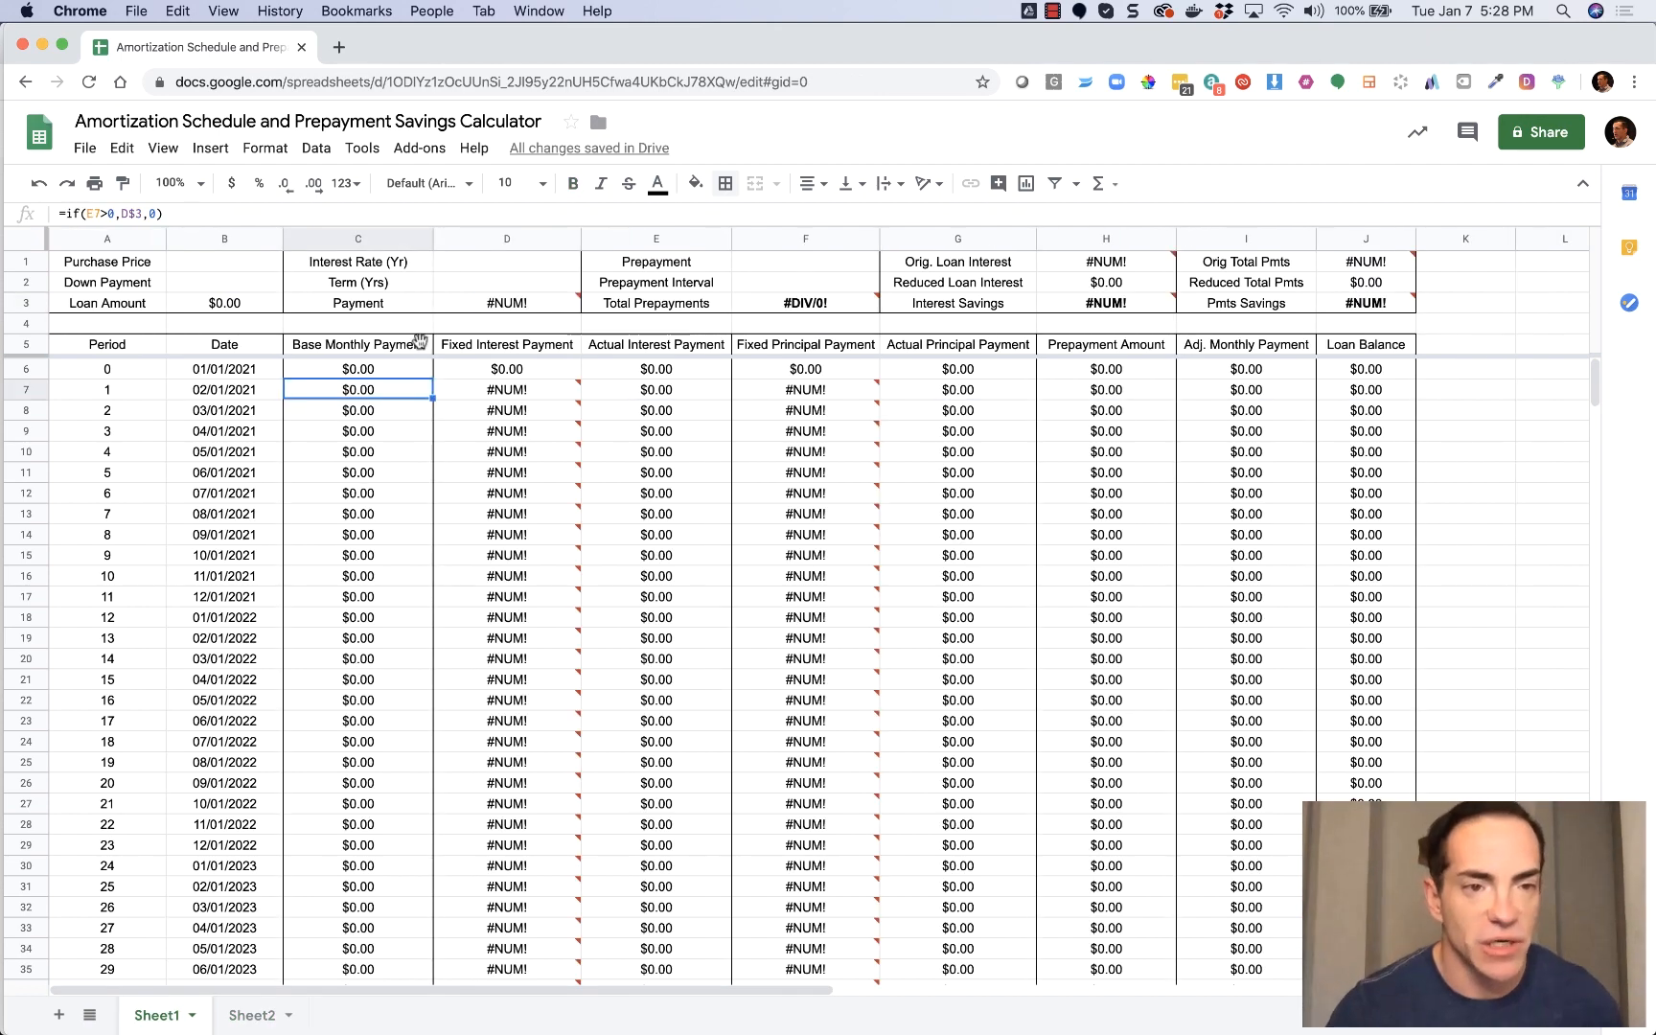
{"action": "double_click", "coordinate": [375, 389]}
{"action": "left_click_drag", "start_coordinate": [411, 388], "coordinate": [263, 393]}
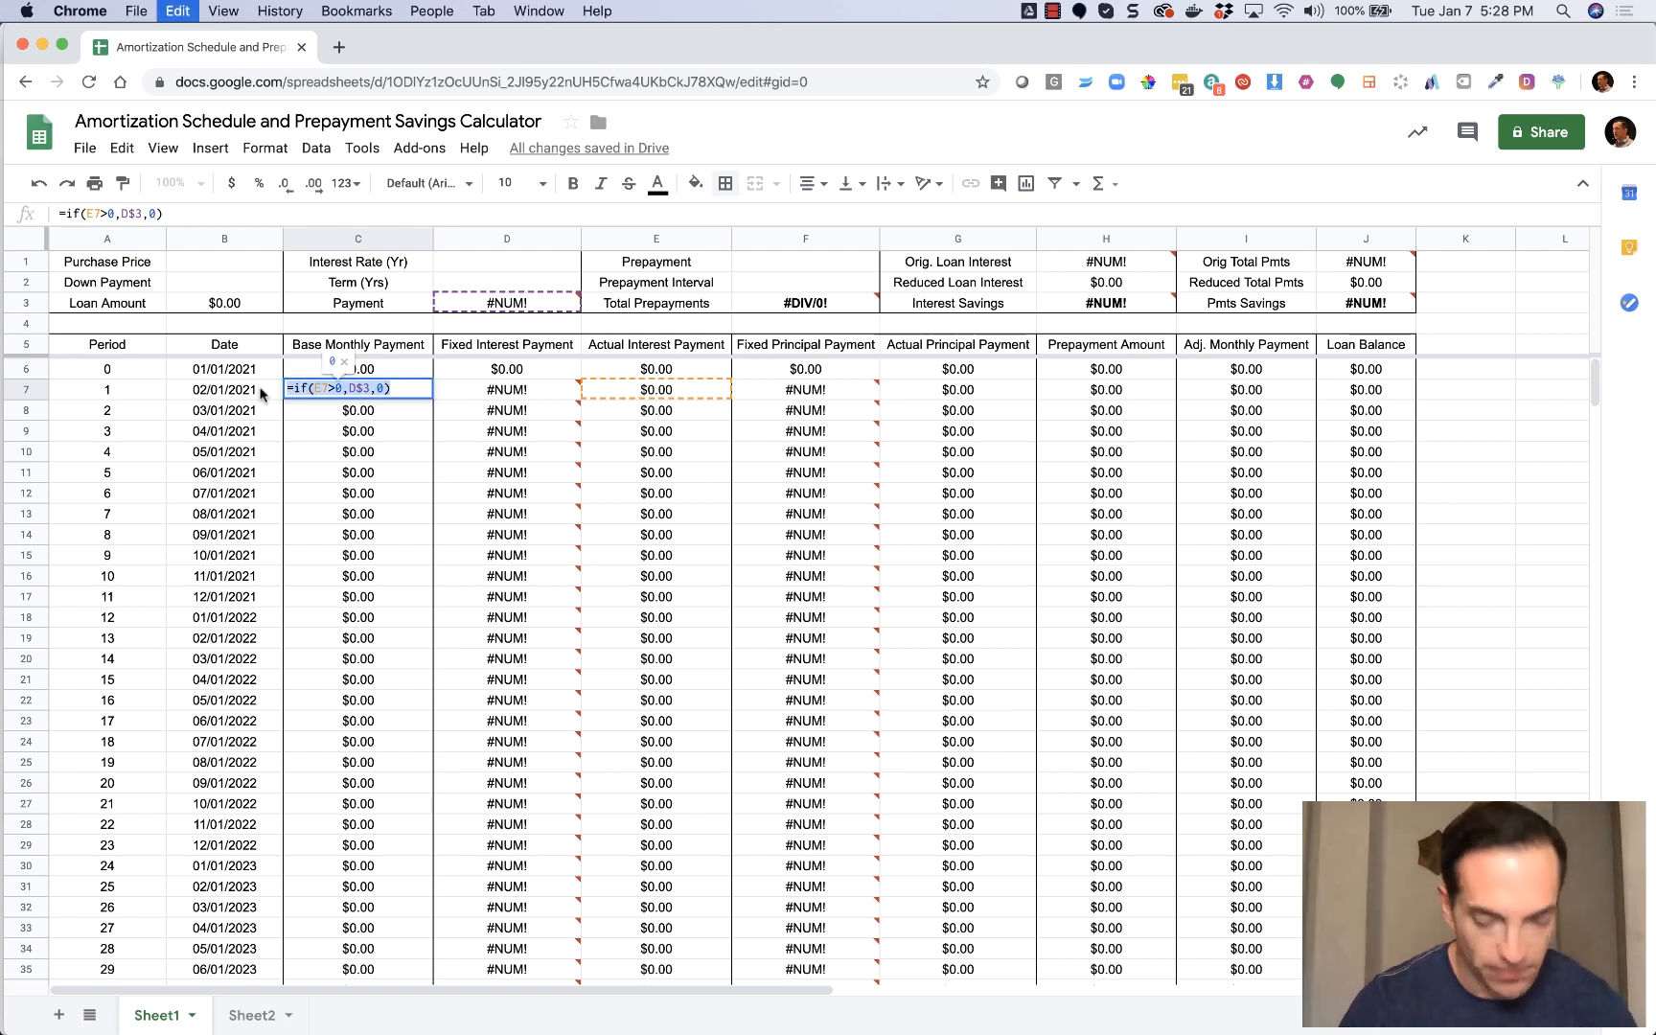
{"action": "key", "text": "Escape"}
{"action": "key", "text": "cmd+c"}
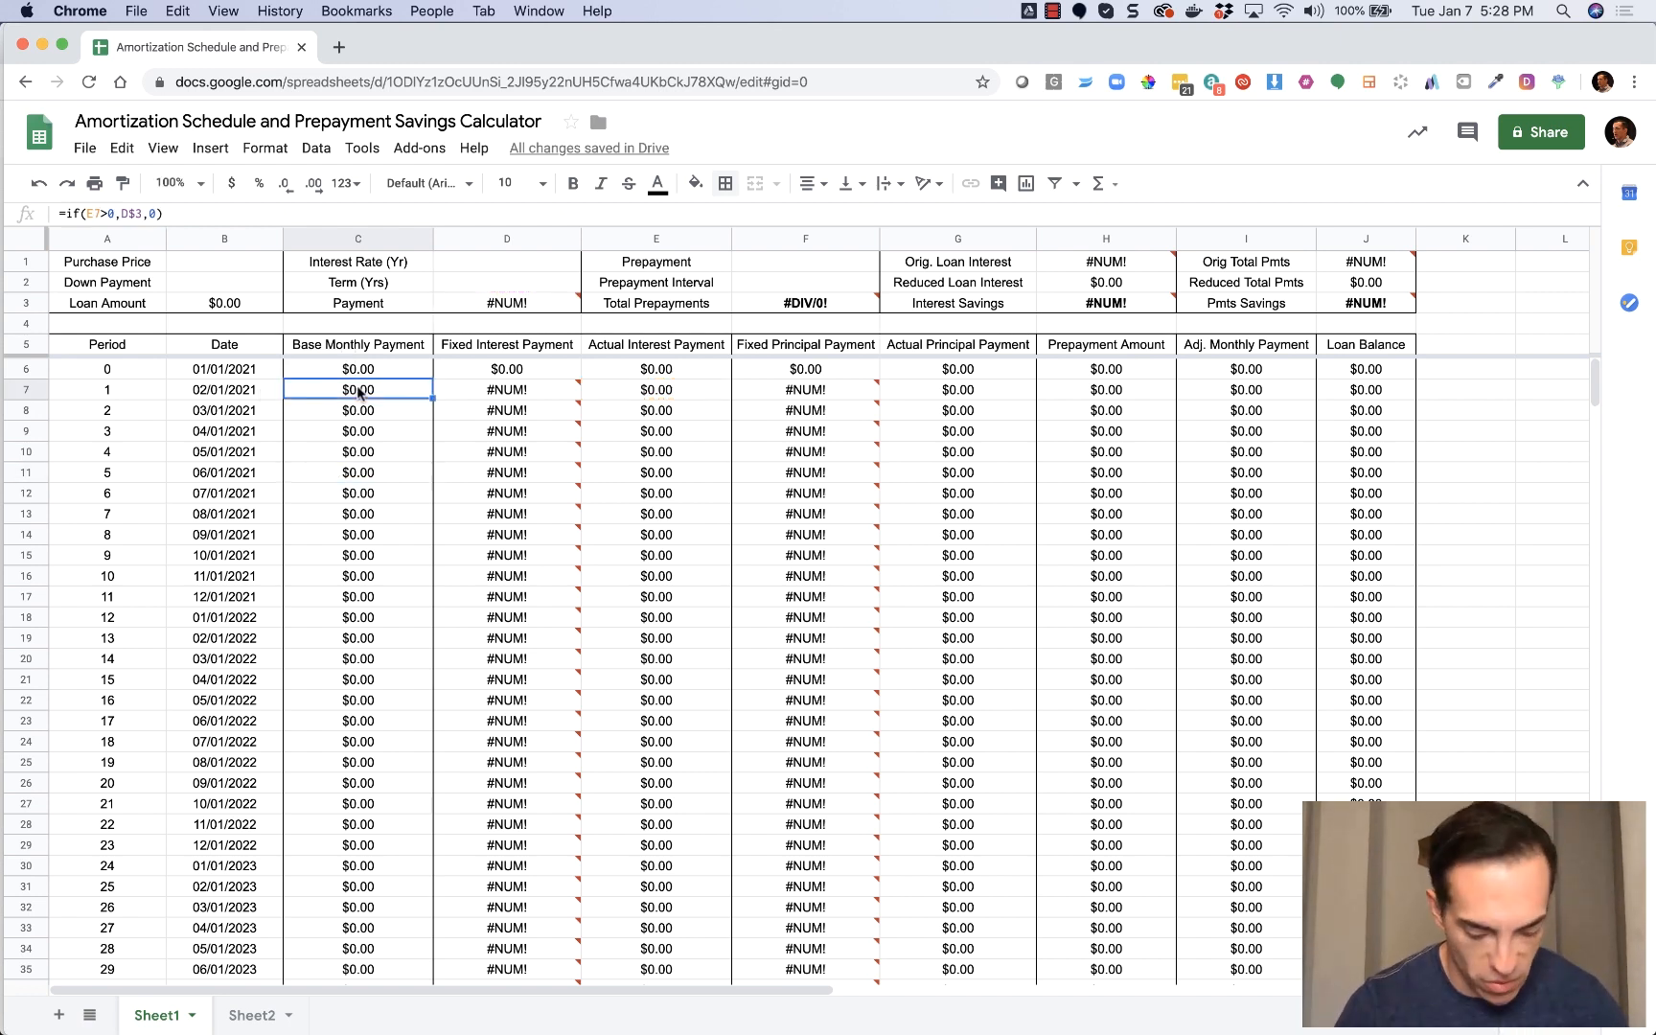
{"action": "left_click", "coordinate": [254, 1015]}
{"action": "left_click", "coordinate": [412, 387]}
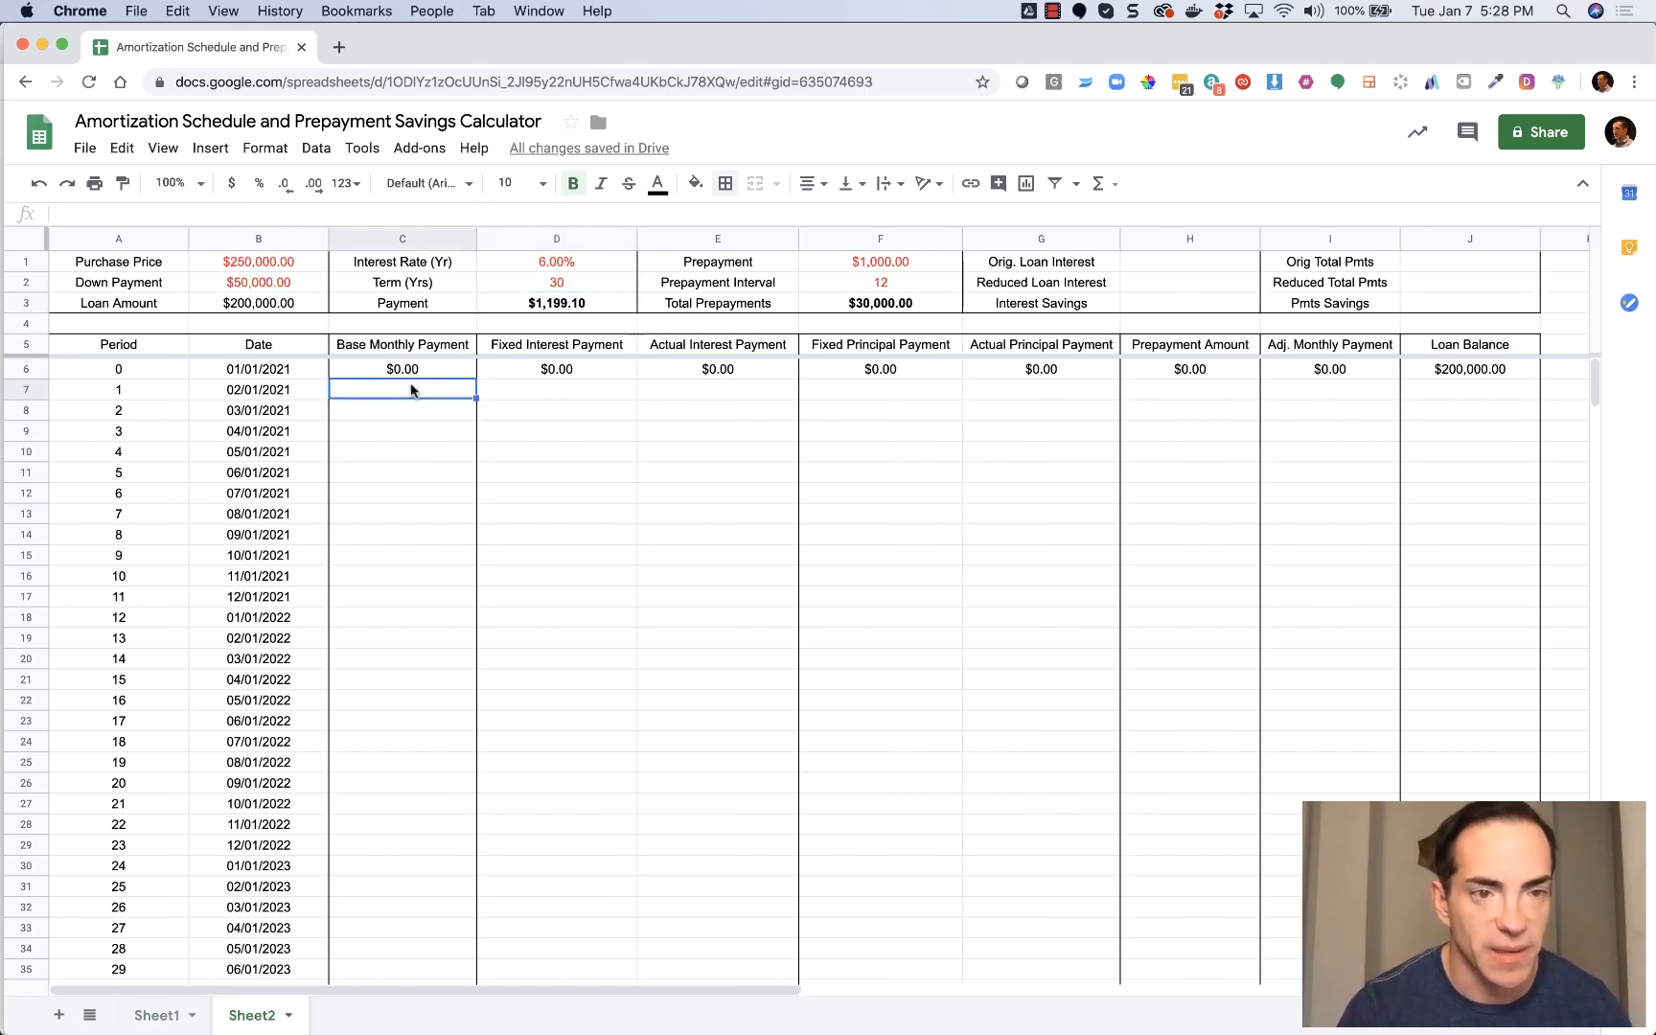
{"action": "key", "text": "super+v"}
Enter =if(E7>0,D$3,0) as the base monthly payment in C7, reviewing its logical test, value-if-true and value-if-false arguments.
{"action": "double_click", "coordinate": [410, 386]}
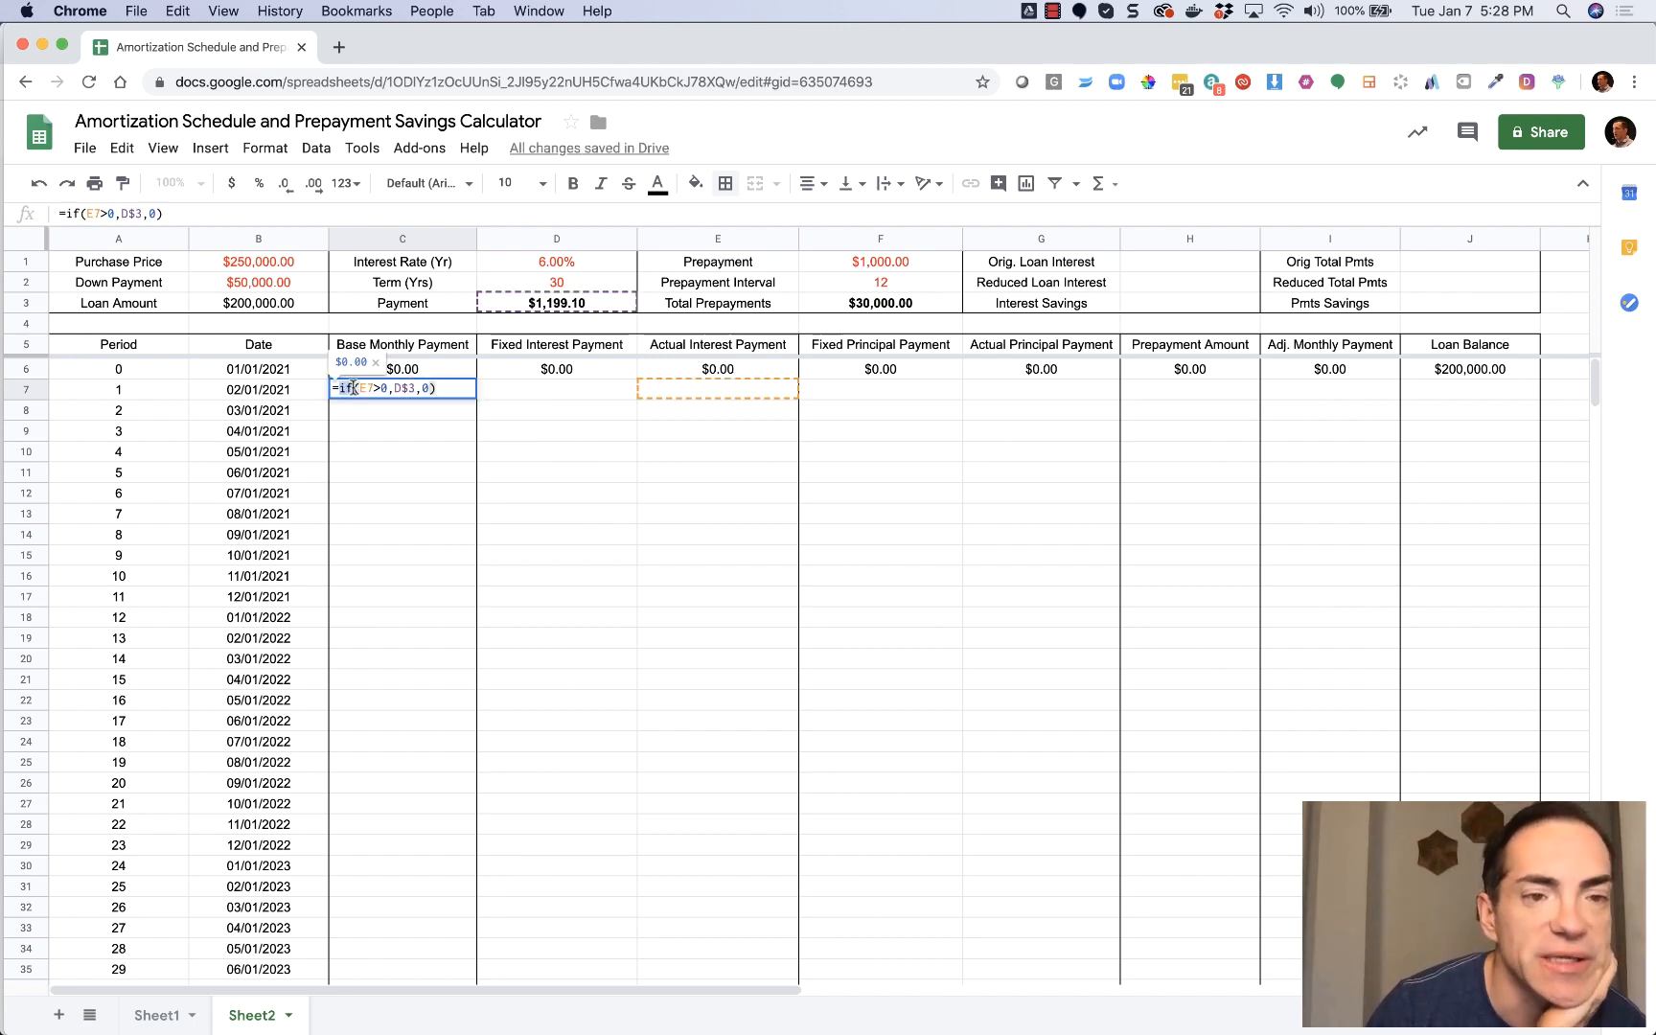
{"action": "double_click", "coordinate": [351, 387]}
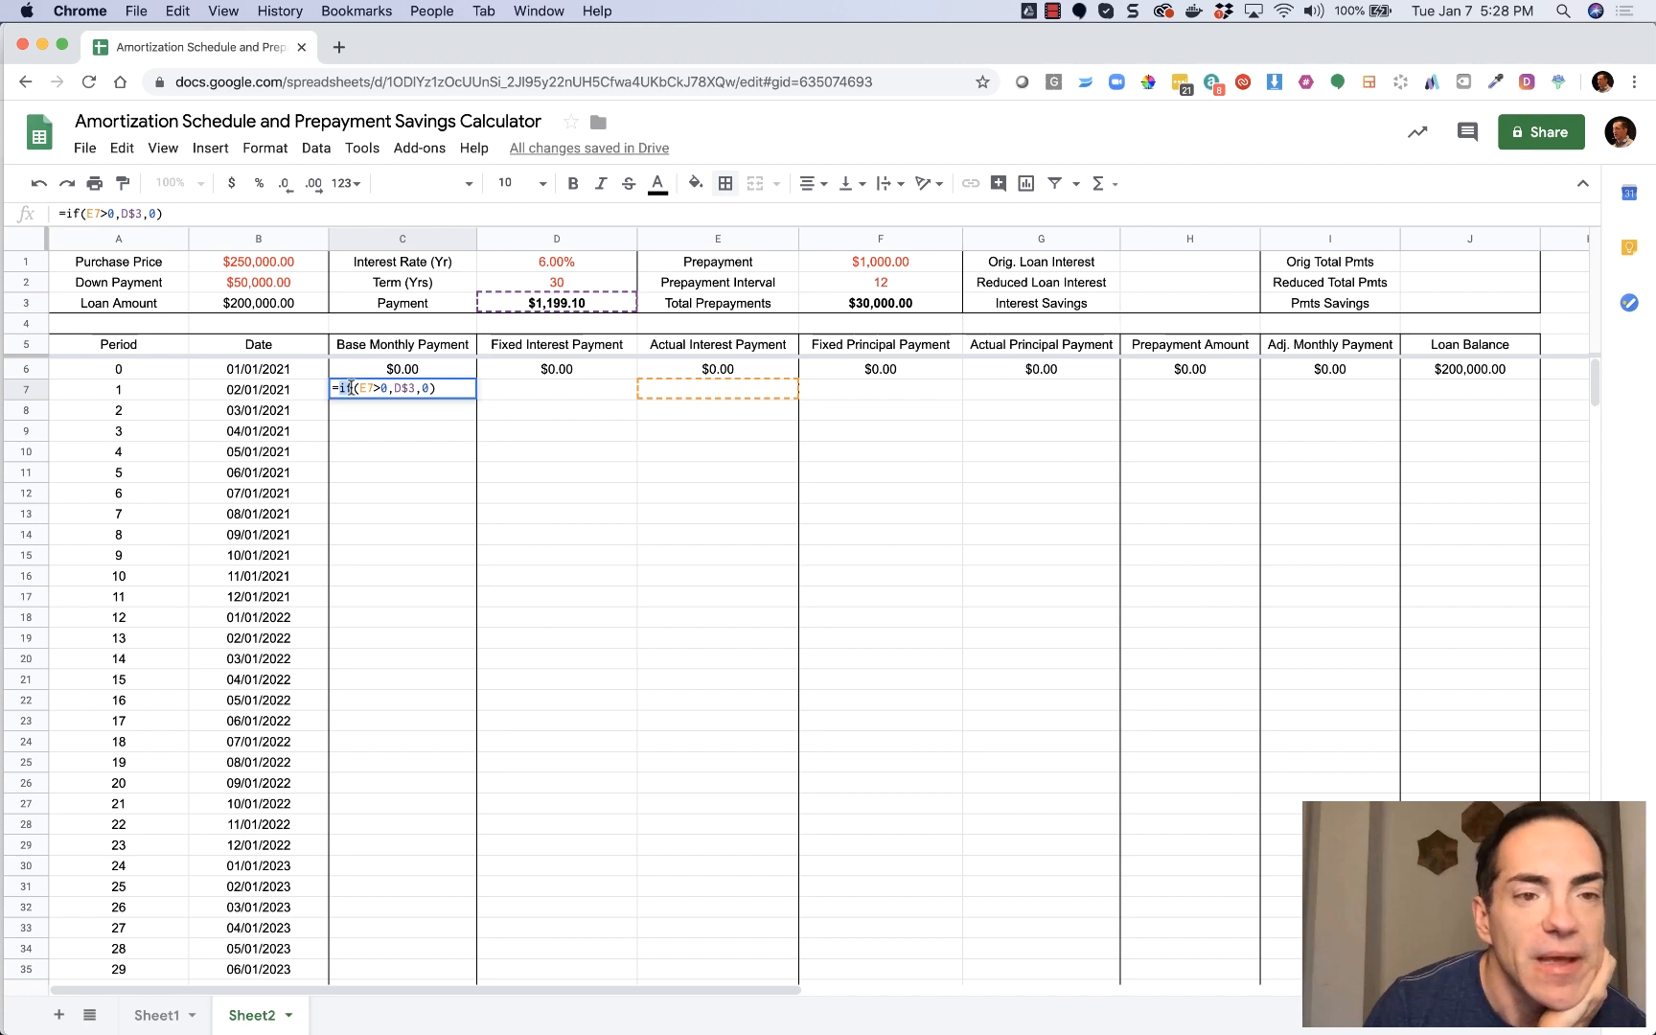
{"action": "left_click_drag", "start_coordinate": [351, 387], "coordinate": [359, 388]}
{"action": "left_click", "coordinate": [359, 388]}
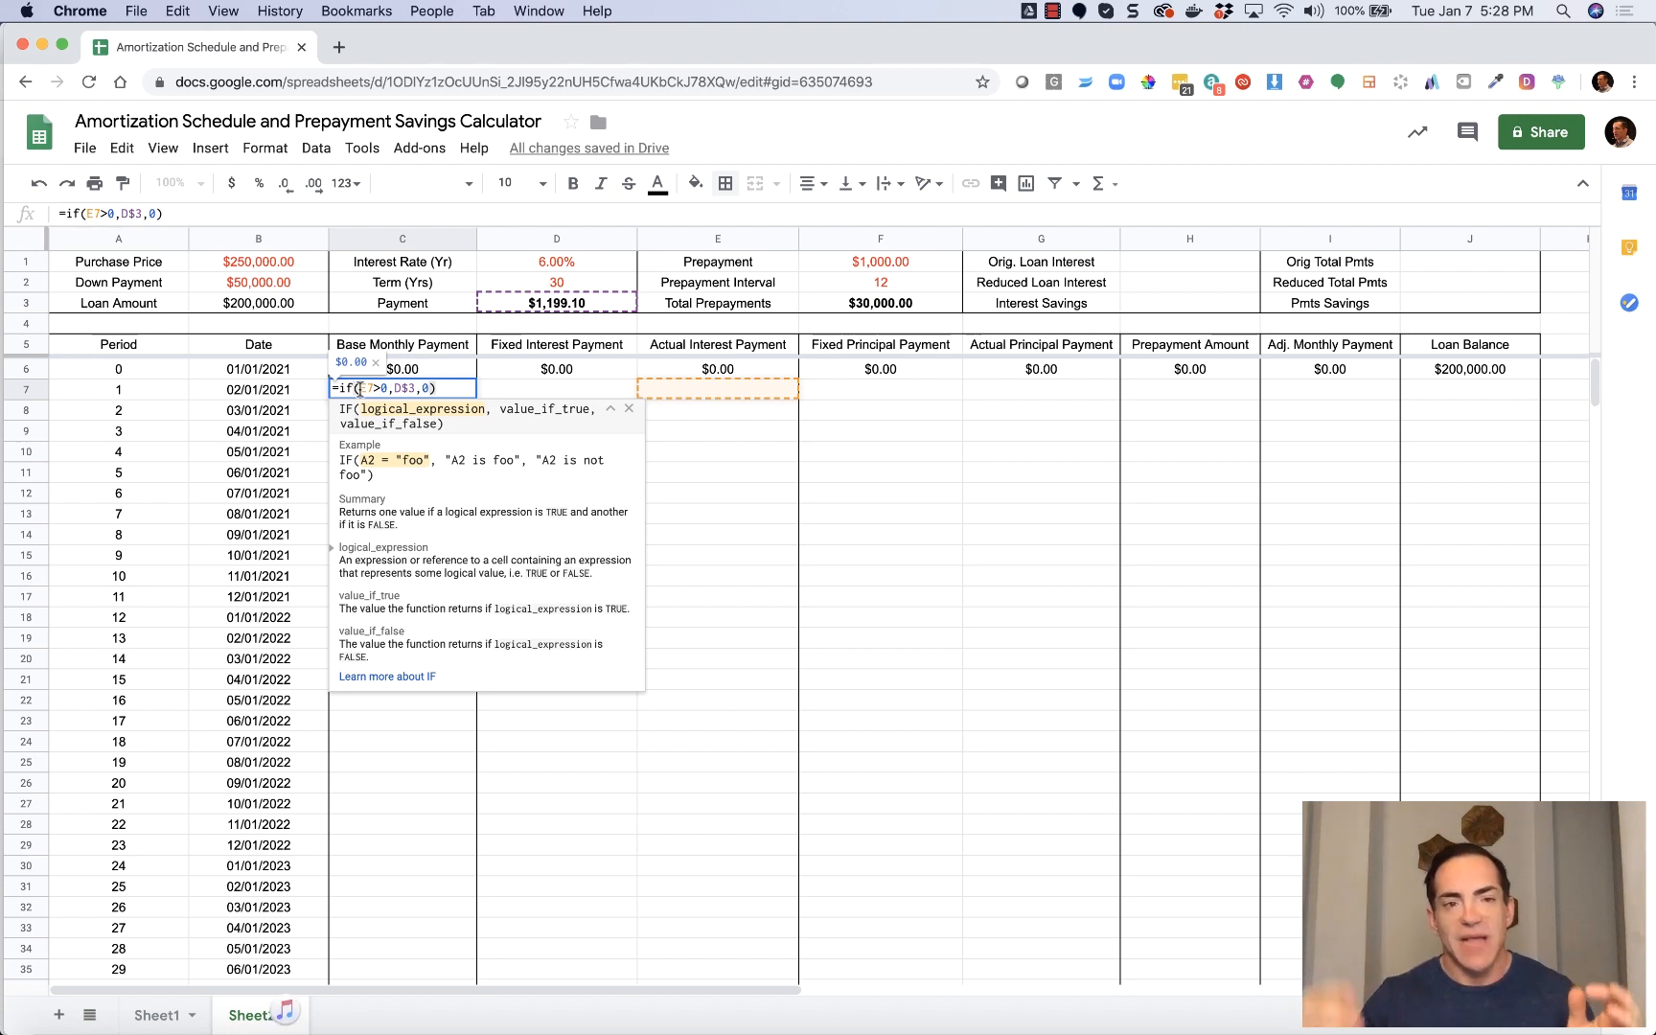
{"action": "left_click", "coordinate": [391, 388]}
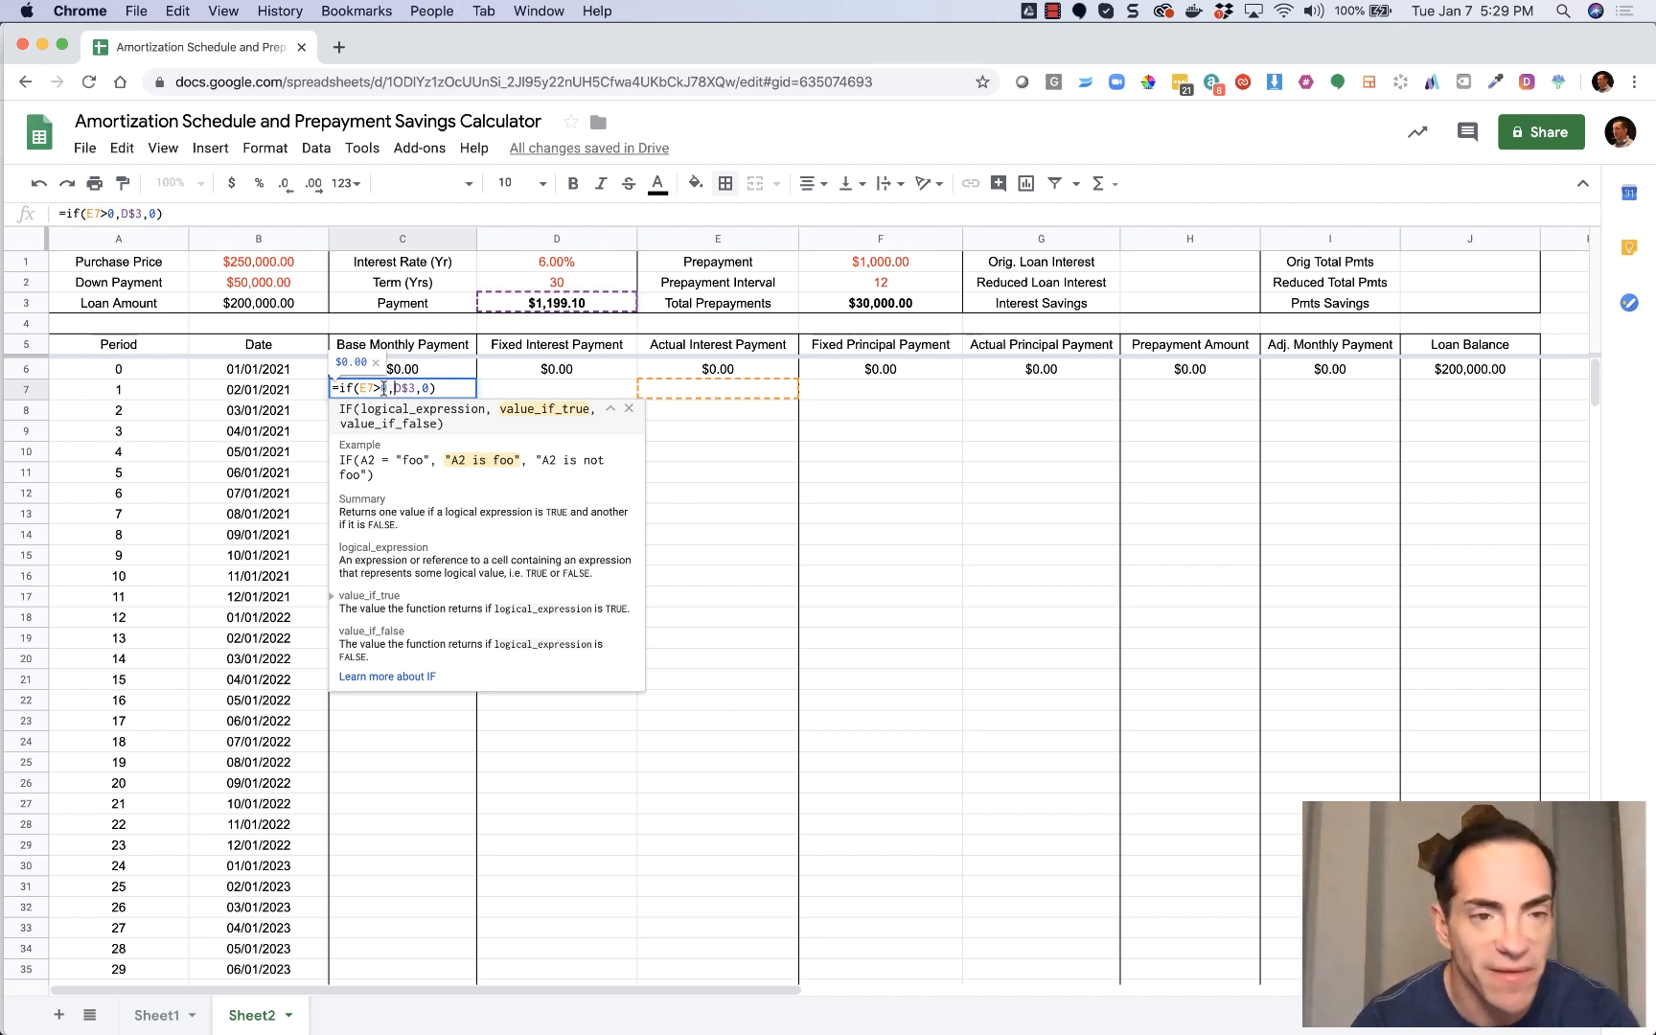
{"action": "left_click_drag", "start_coordinate": [391, 388], "coordinate": [357, 391]}
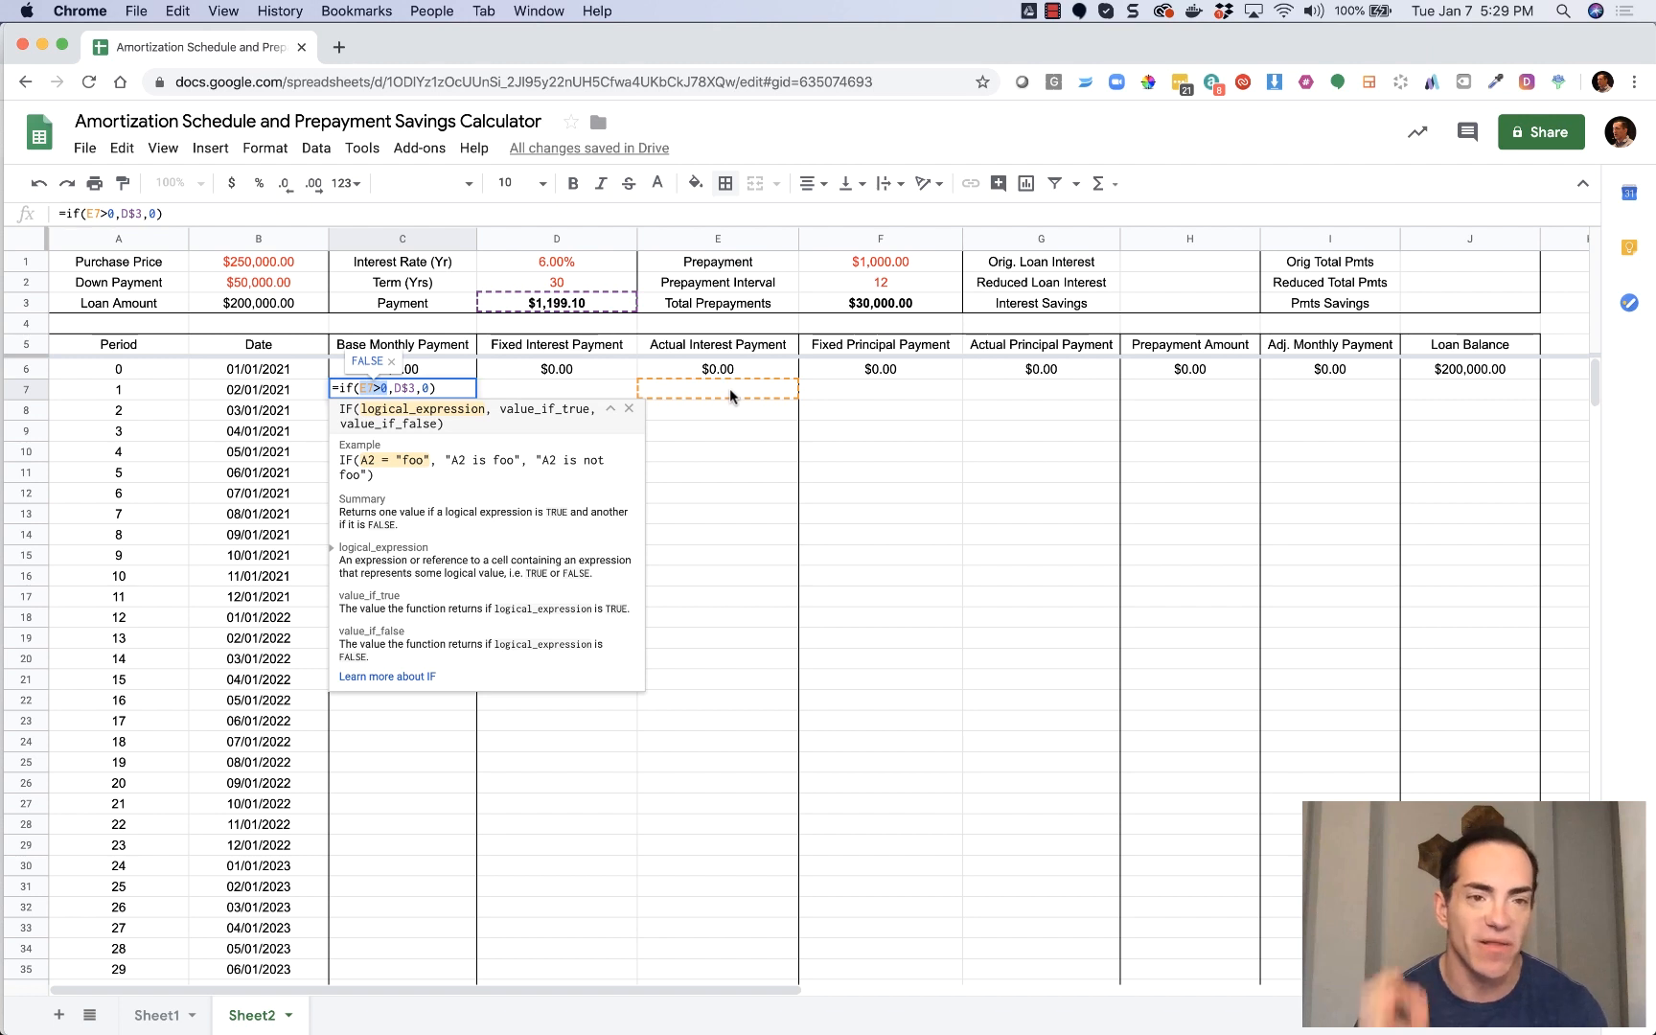
{"action": "double_click", "coordinate": [401, 388]}
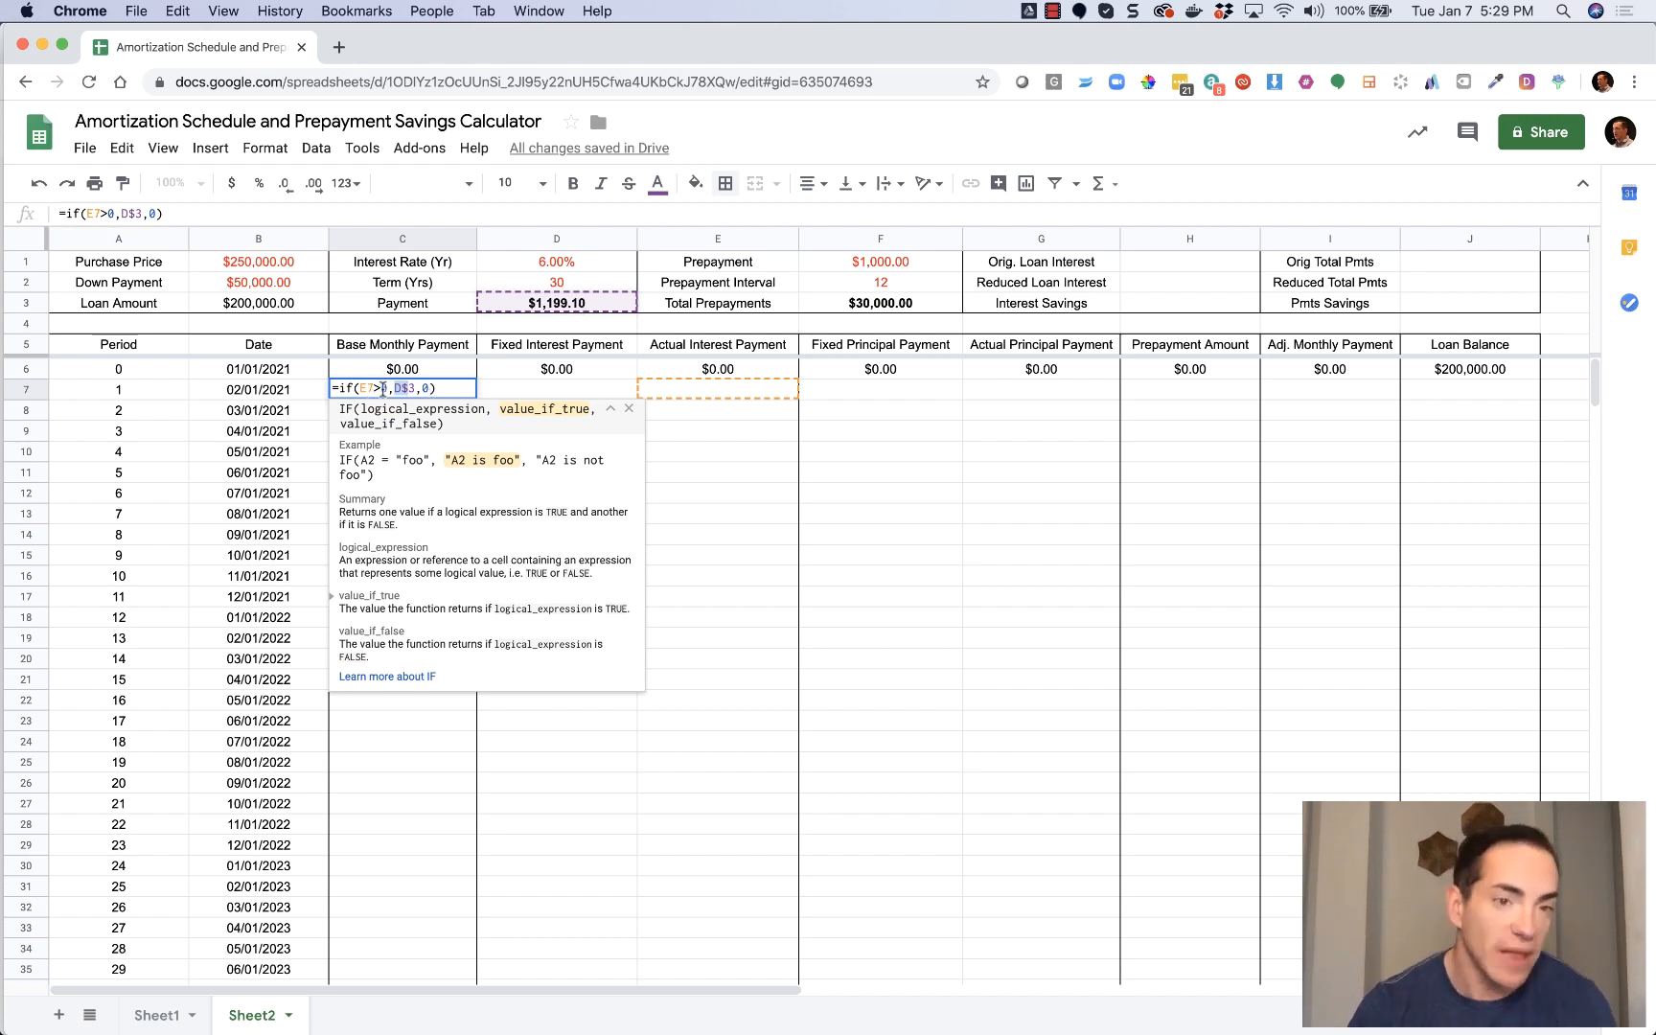
{"action": "left_click", "coordinate": [424, 388]}
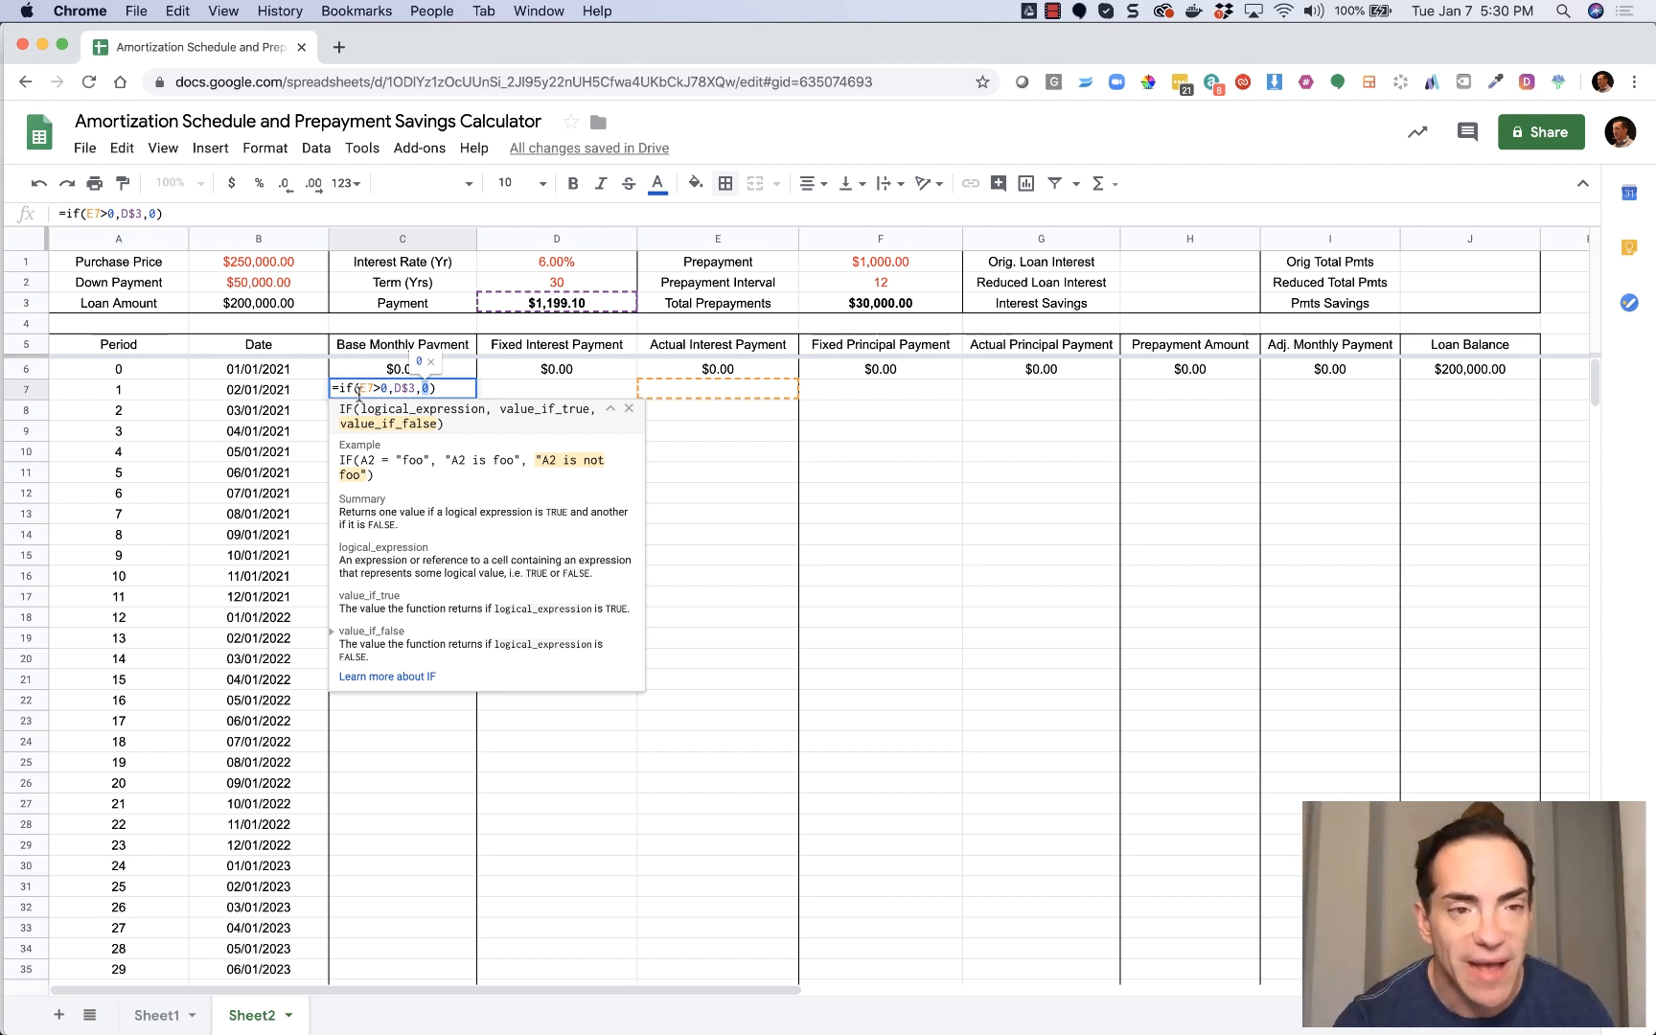
{"action": "left_click", "coordinate": [434, 387]}
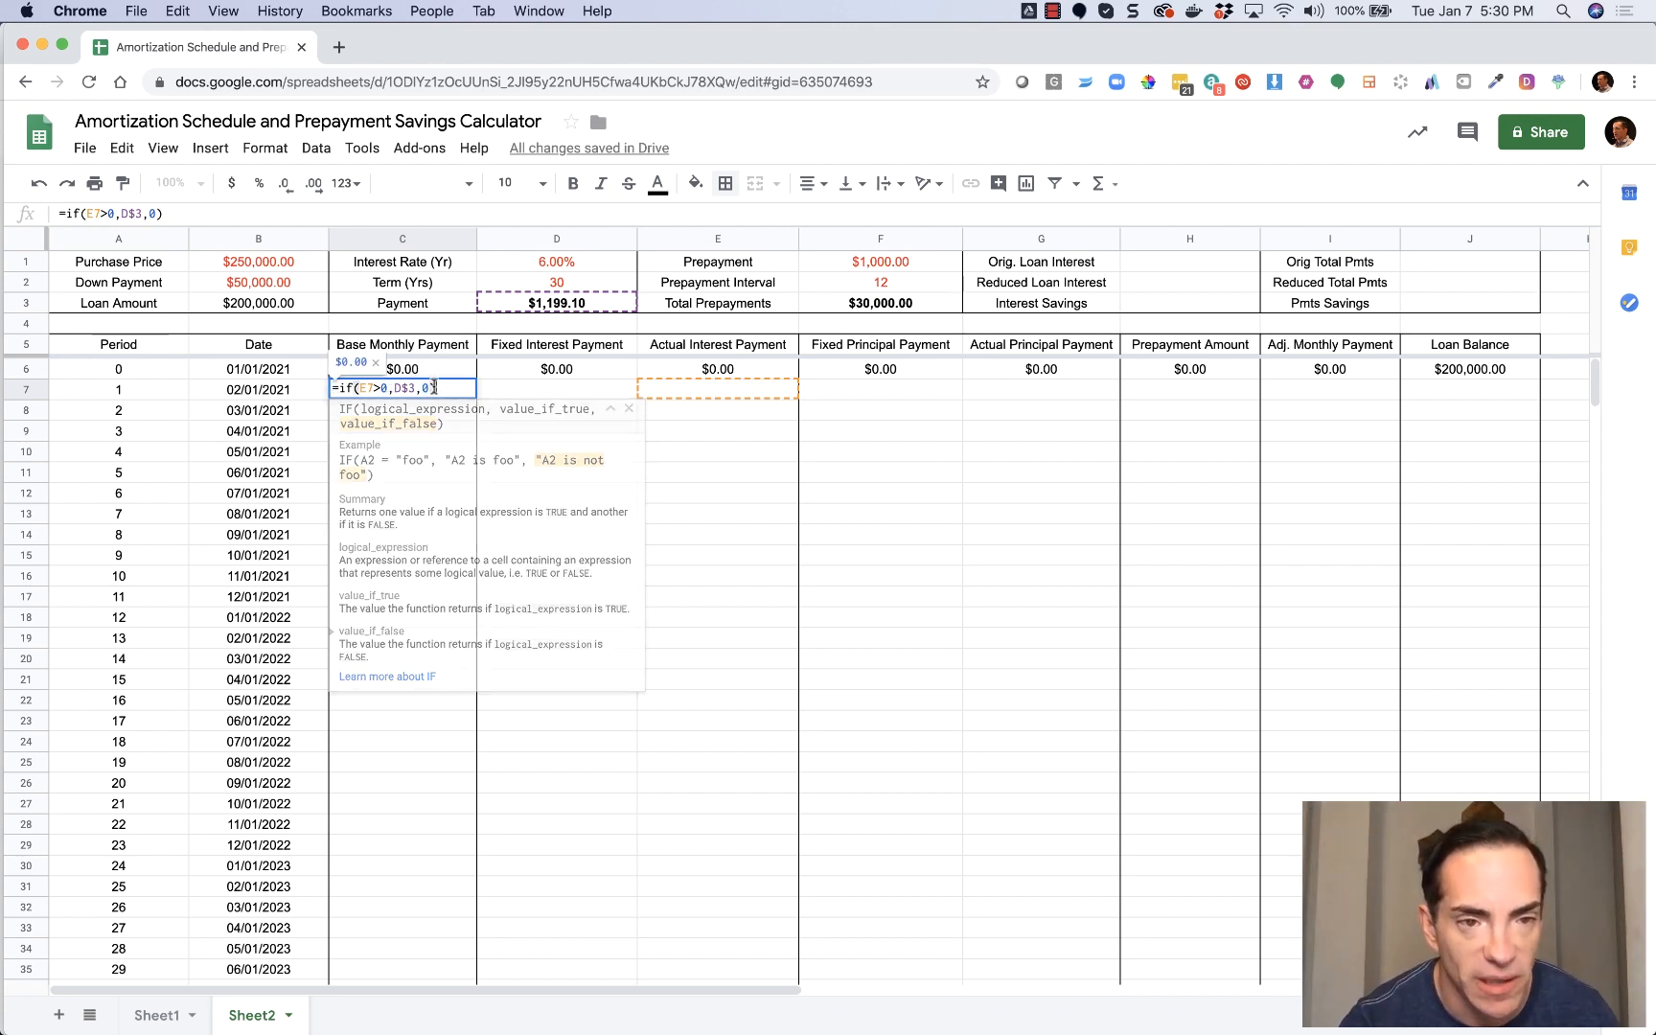
{"action": "key", "text": "Return"}
{"action": "key", "text": "Up"}
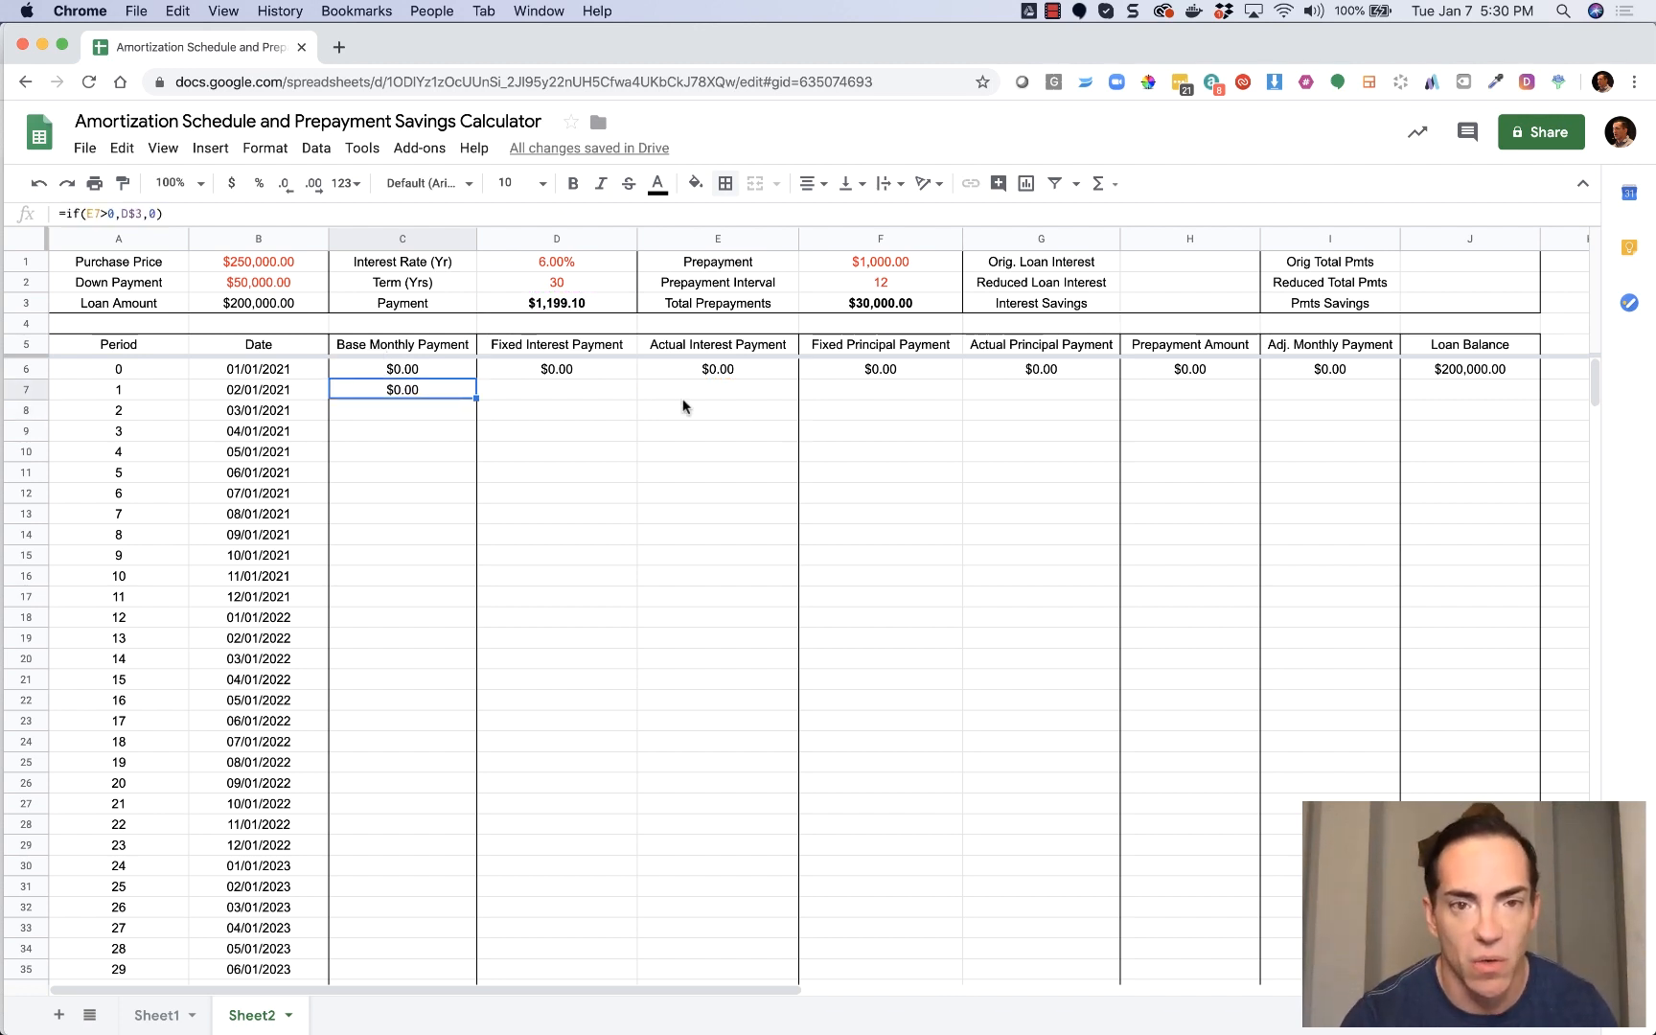
Fill the base monthly payment formula from C7 down the column to C366.
{"action": "left_click_drag", "start_coordinate": [476, 399], "coordinate": [382, 909]}
{"action": "left_click", "coordinate": [547, 873]}
{"action": "left_click", "coordinate": [442, 903]}
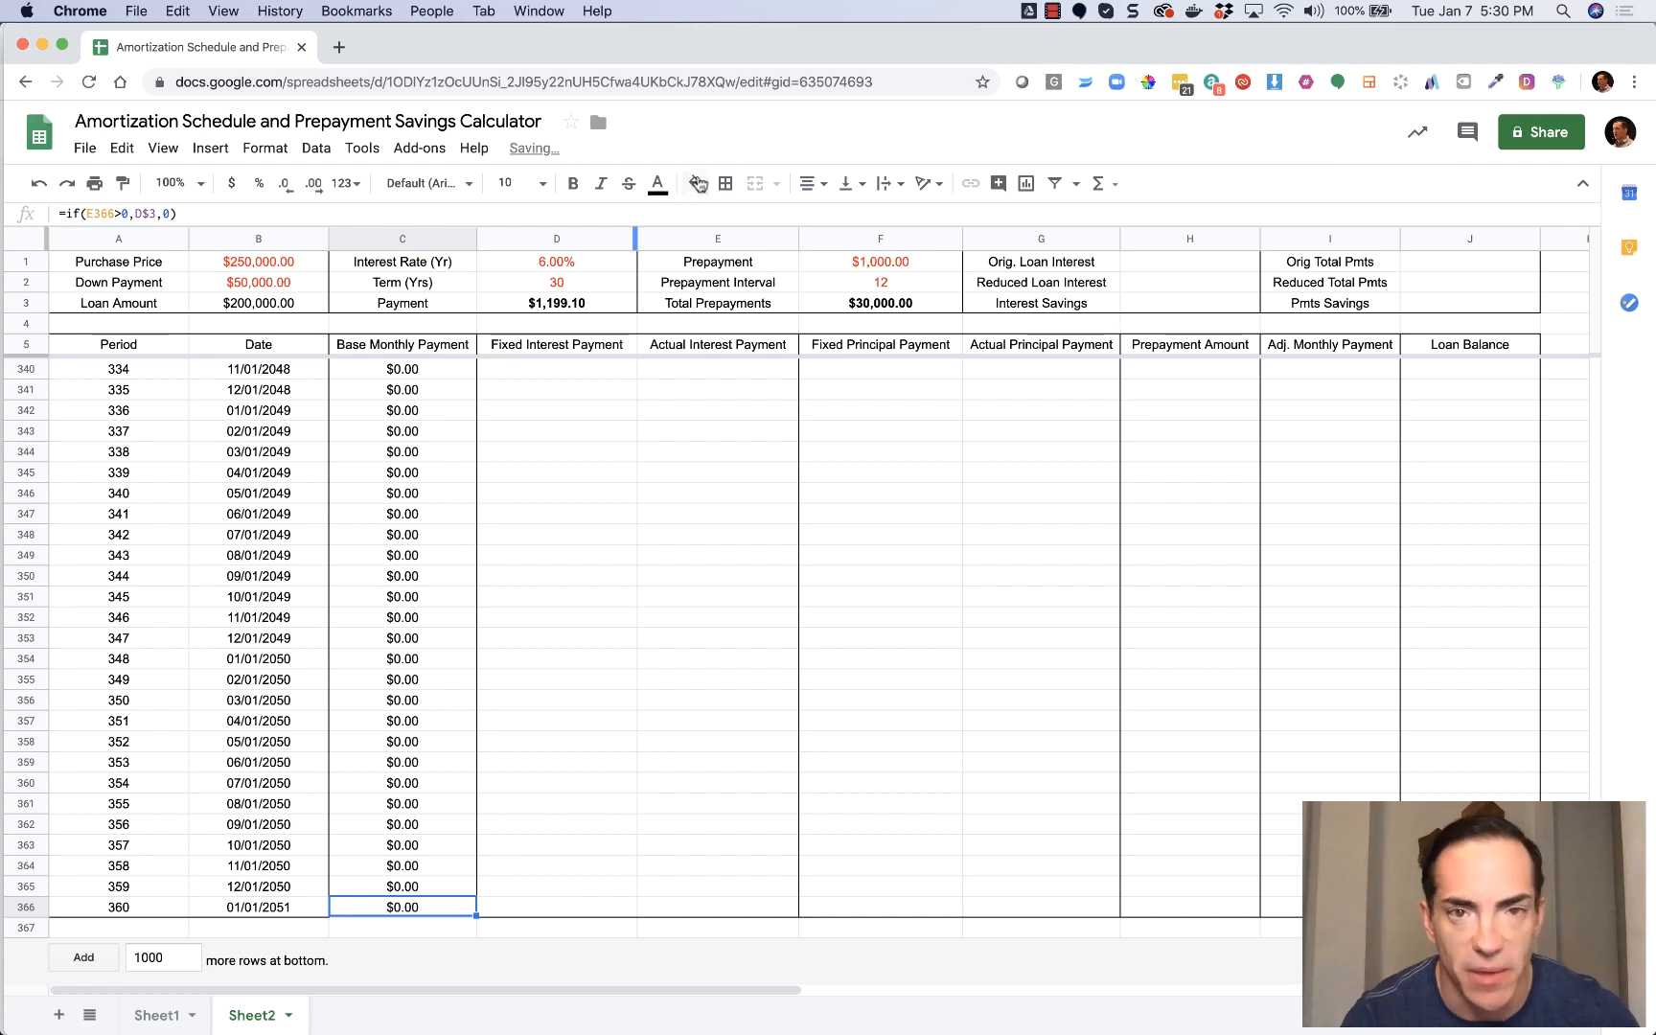
Add a bottom border to the last base monthly payment cell, C366.
{"action": "left_click", "coordinate": [725, 183]}
{"action": "left_click", "coordinate": [812, 252]}
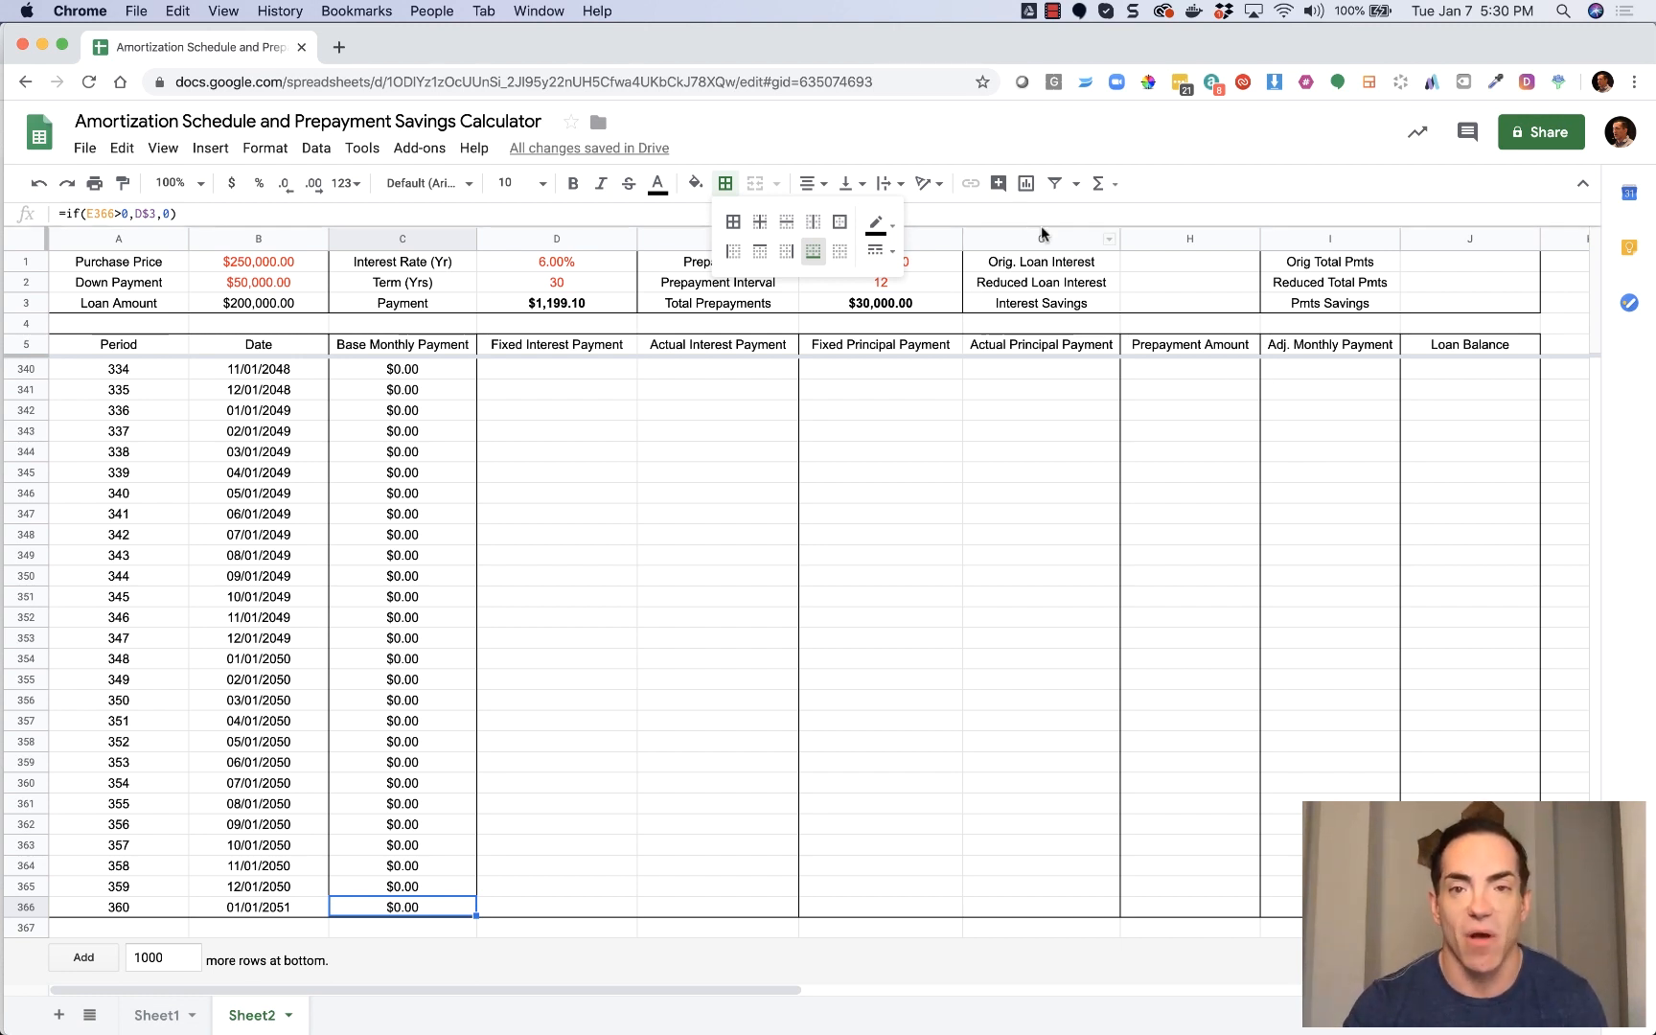
{"action": "left_click", "coordinate": [957, 516]}
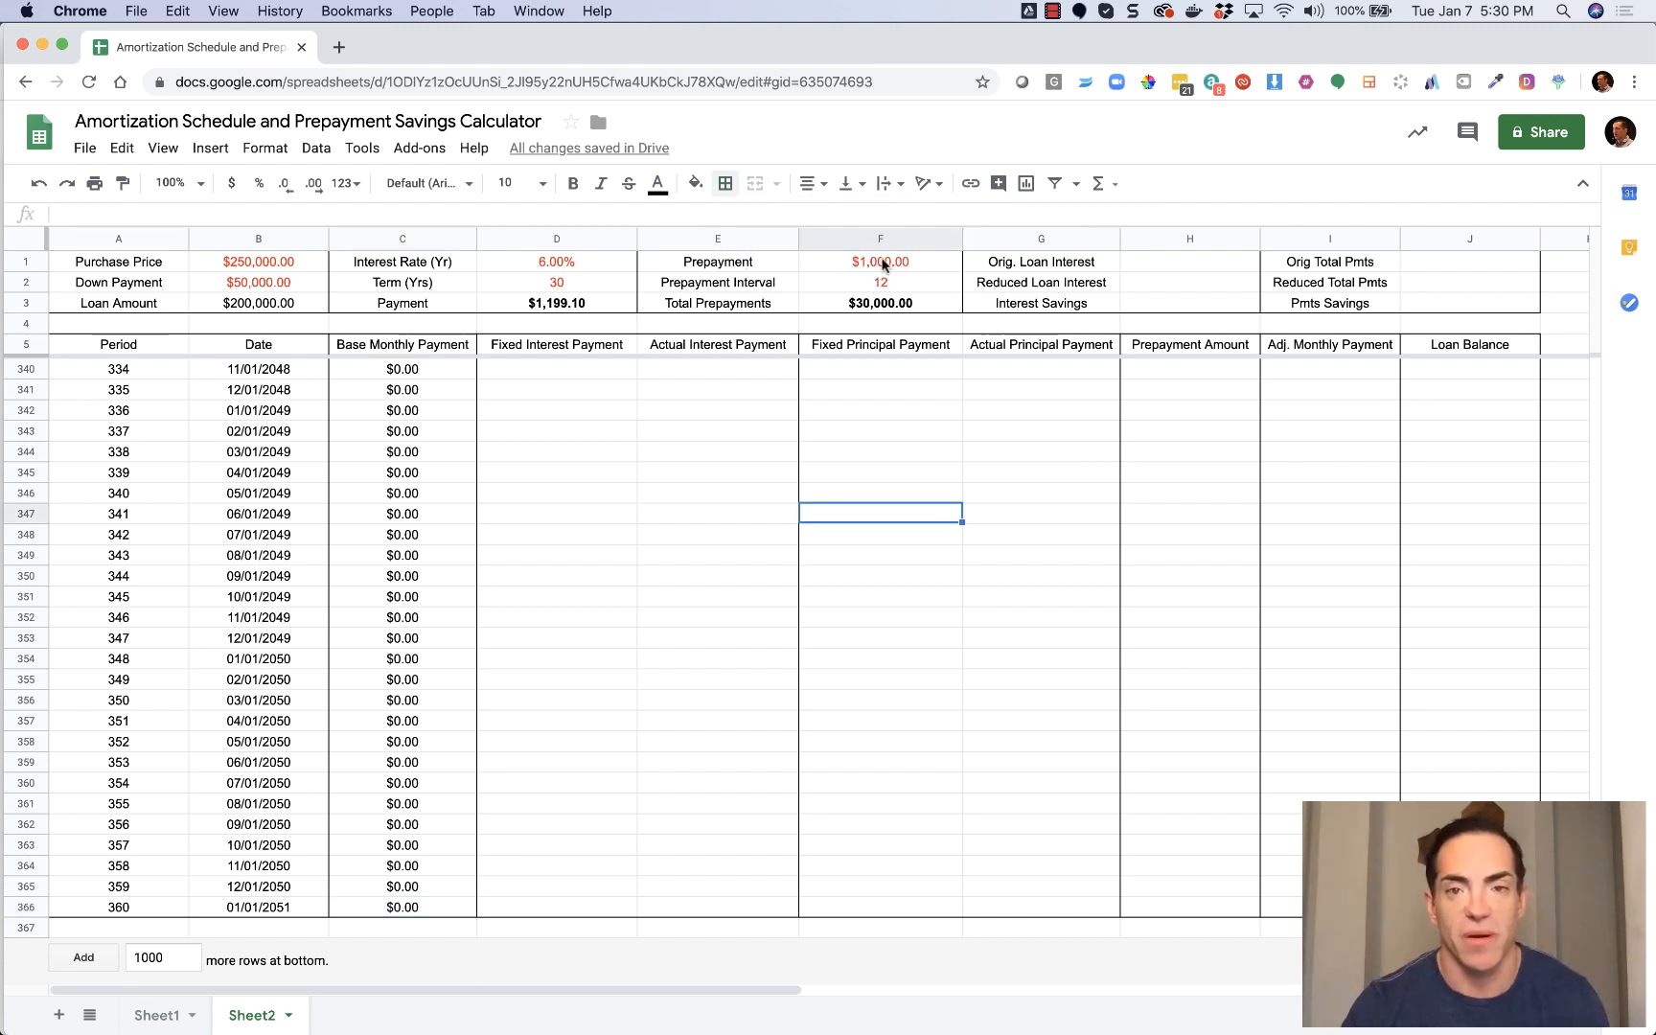
Review the base monthly payment formula in C7 without changing it.
{"action": "left_click_drag", "start_coordinate": [1595, 771], "coordinate": [1613, 311]}
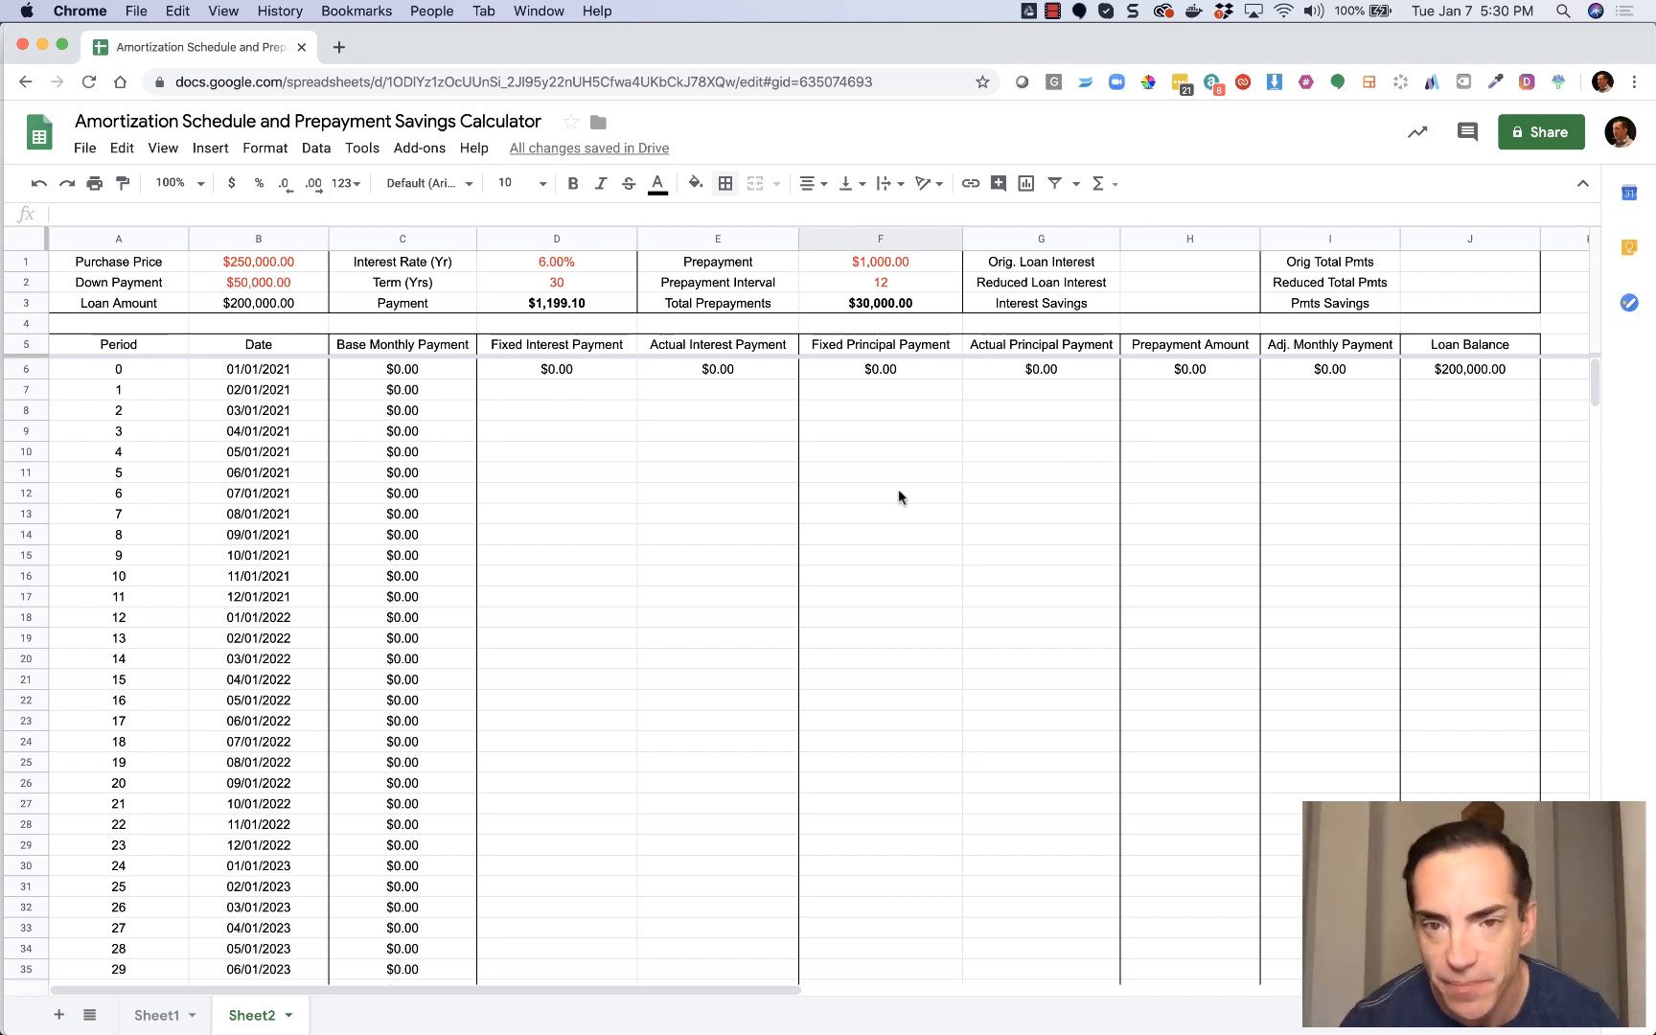
{"action": "left_click", "coordinate": [422, 393]}
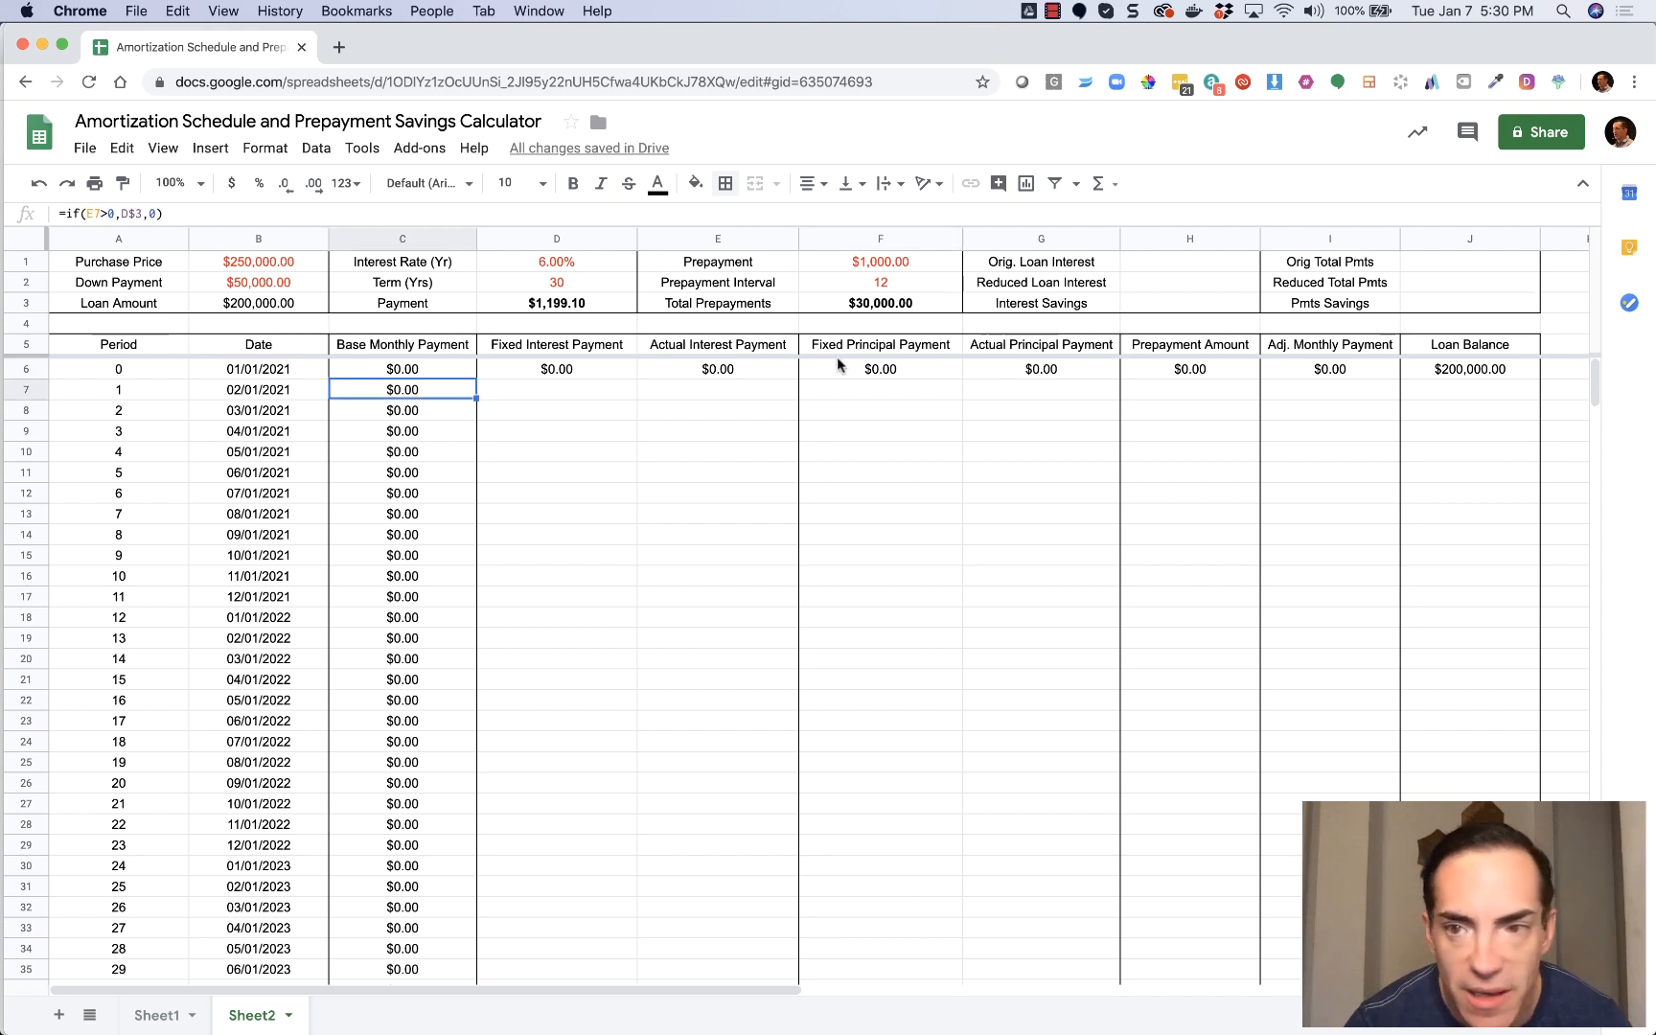
{"action": "double_click", "coordinate": [407, 388]}
{"action": "key", "text": "Escape"}
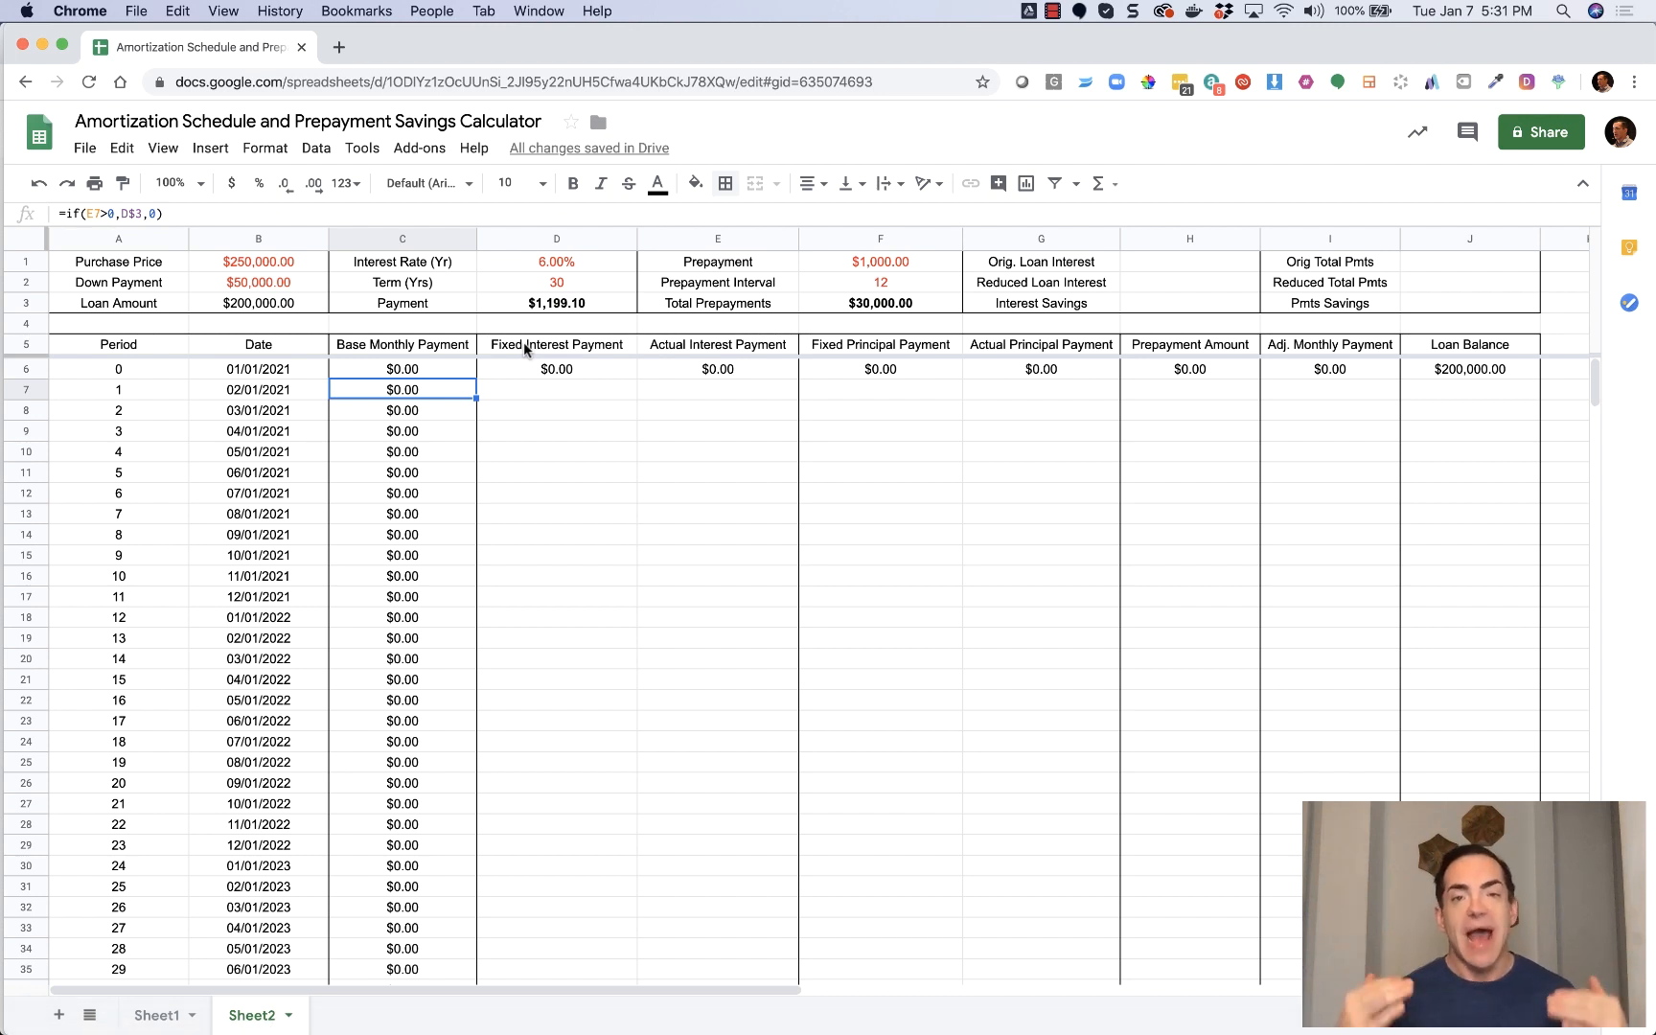
Copy the fixed interest payment formula =-ipmt(D$1/12,A7,D$2*12,B$3,0,0) from D7 on Sheet1 and return to Sheet2.
{"action": "left_click", "coordinate": [584, 389]}
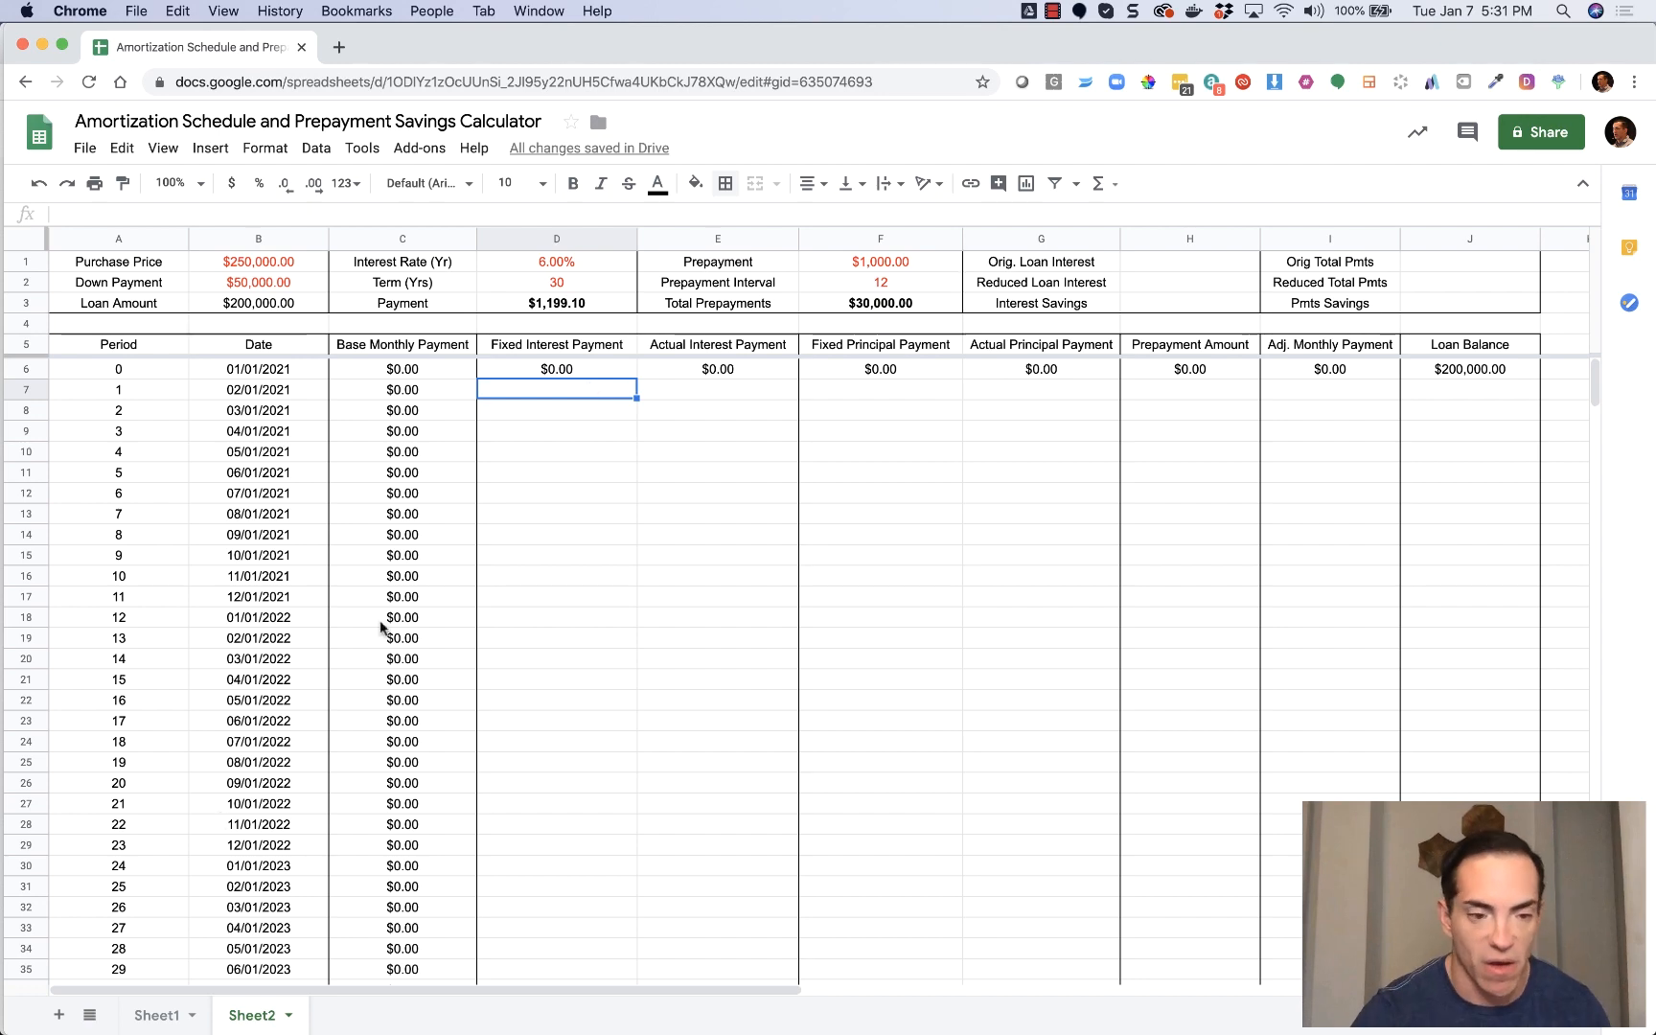
{"action": "left_click", "coordinate": [152, 1013]}
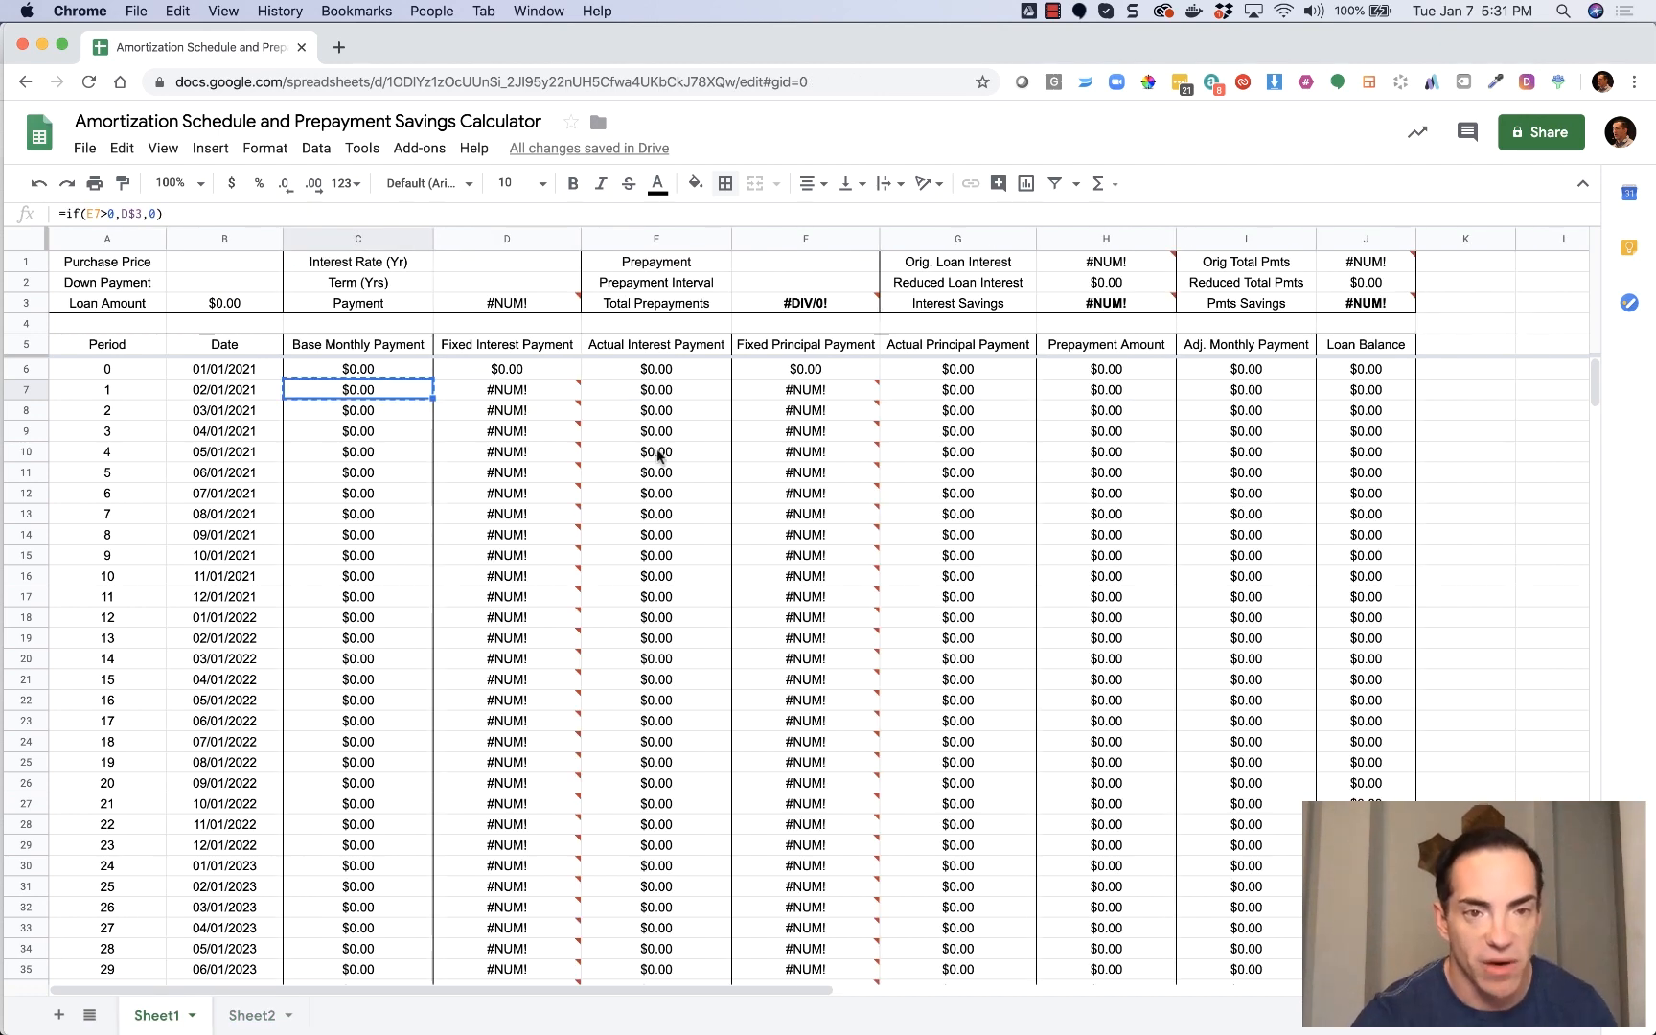
{"action": "double_click", "coordinate": [528, 389]}
{"action": "key", "text": "super+a"}
{"action": "key", "text": "super+c"}
{"action": "key", "text": "Escape"}
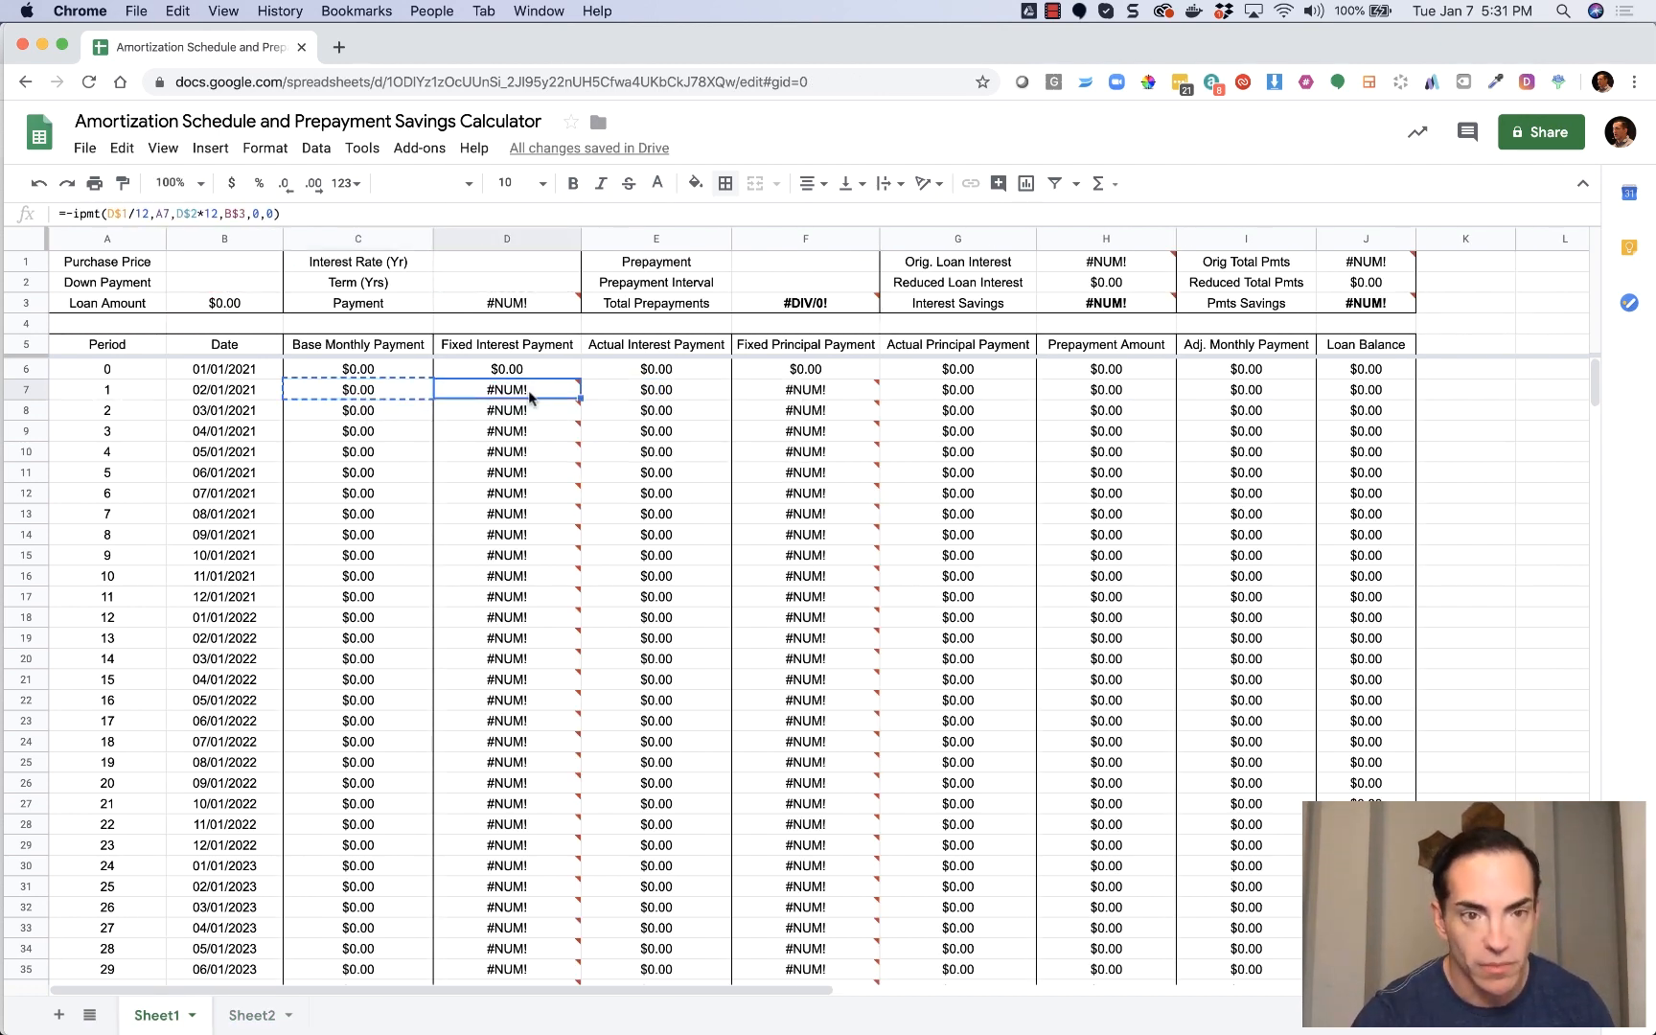
{"action": "left_click", "coordinate": [251, 1013]}
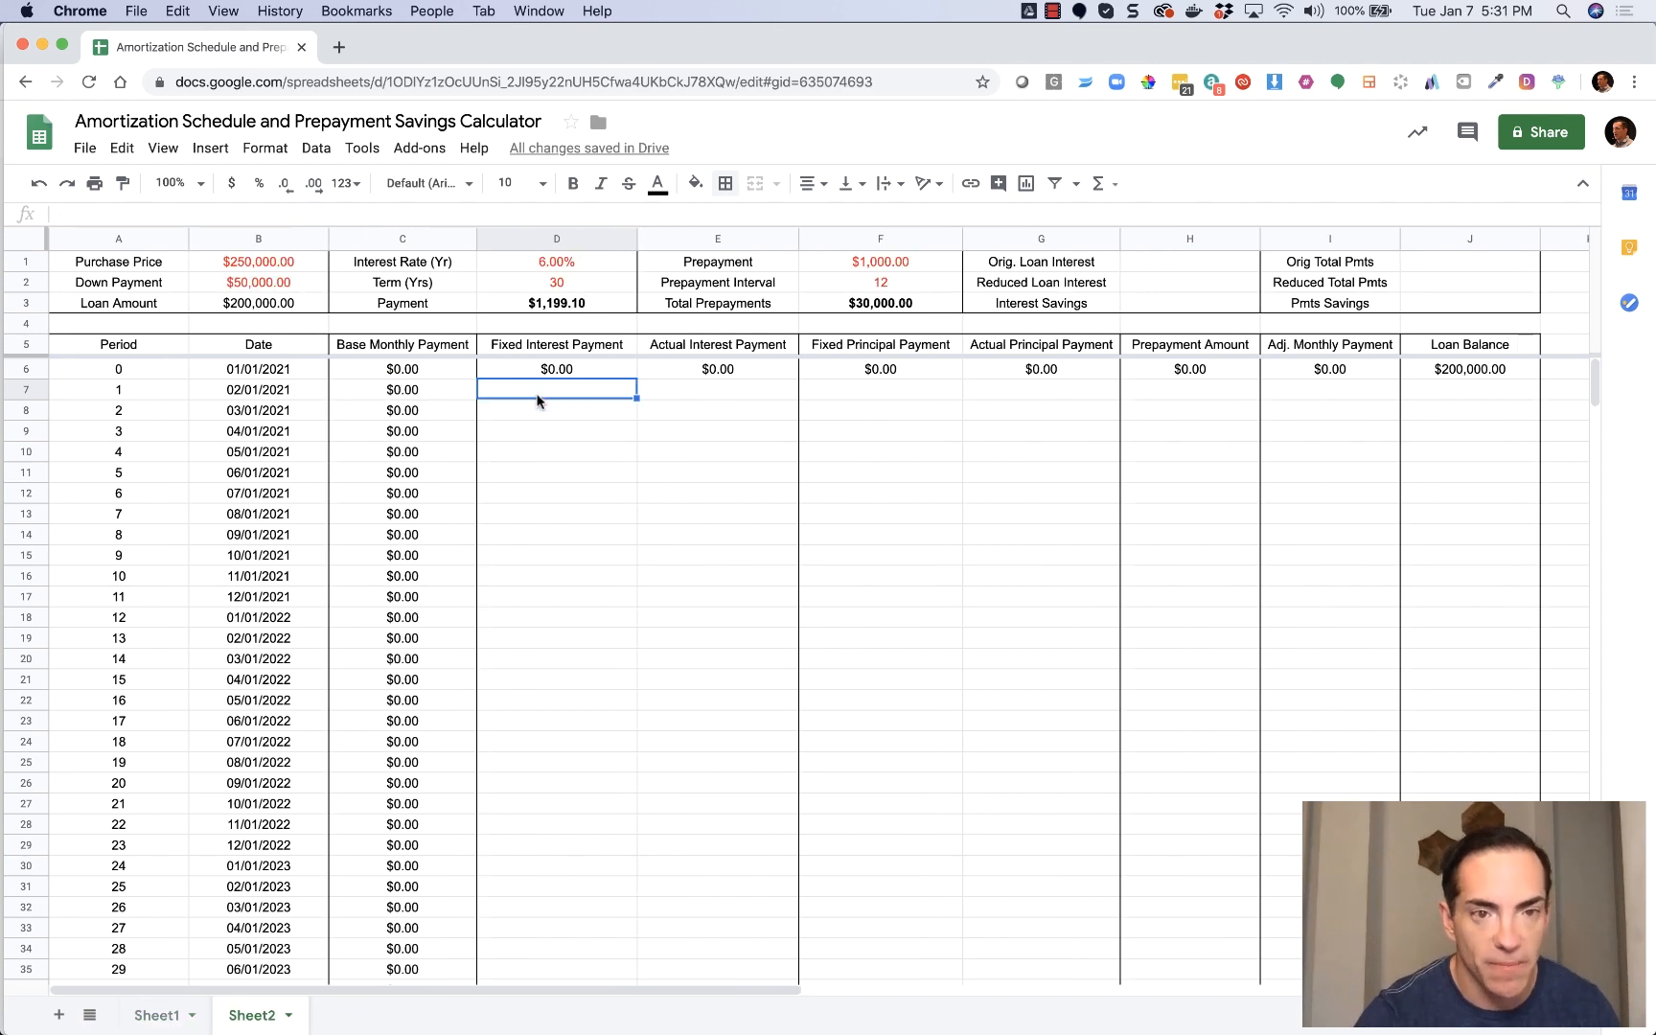
{"action": "double_click", "coordinate": [536, 392]}
{"action": "key", "text": "super+v"}
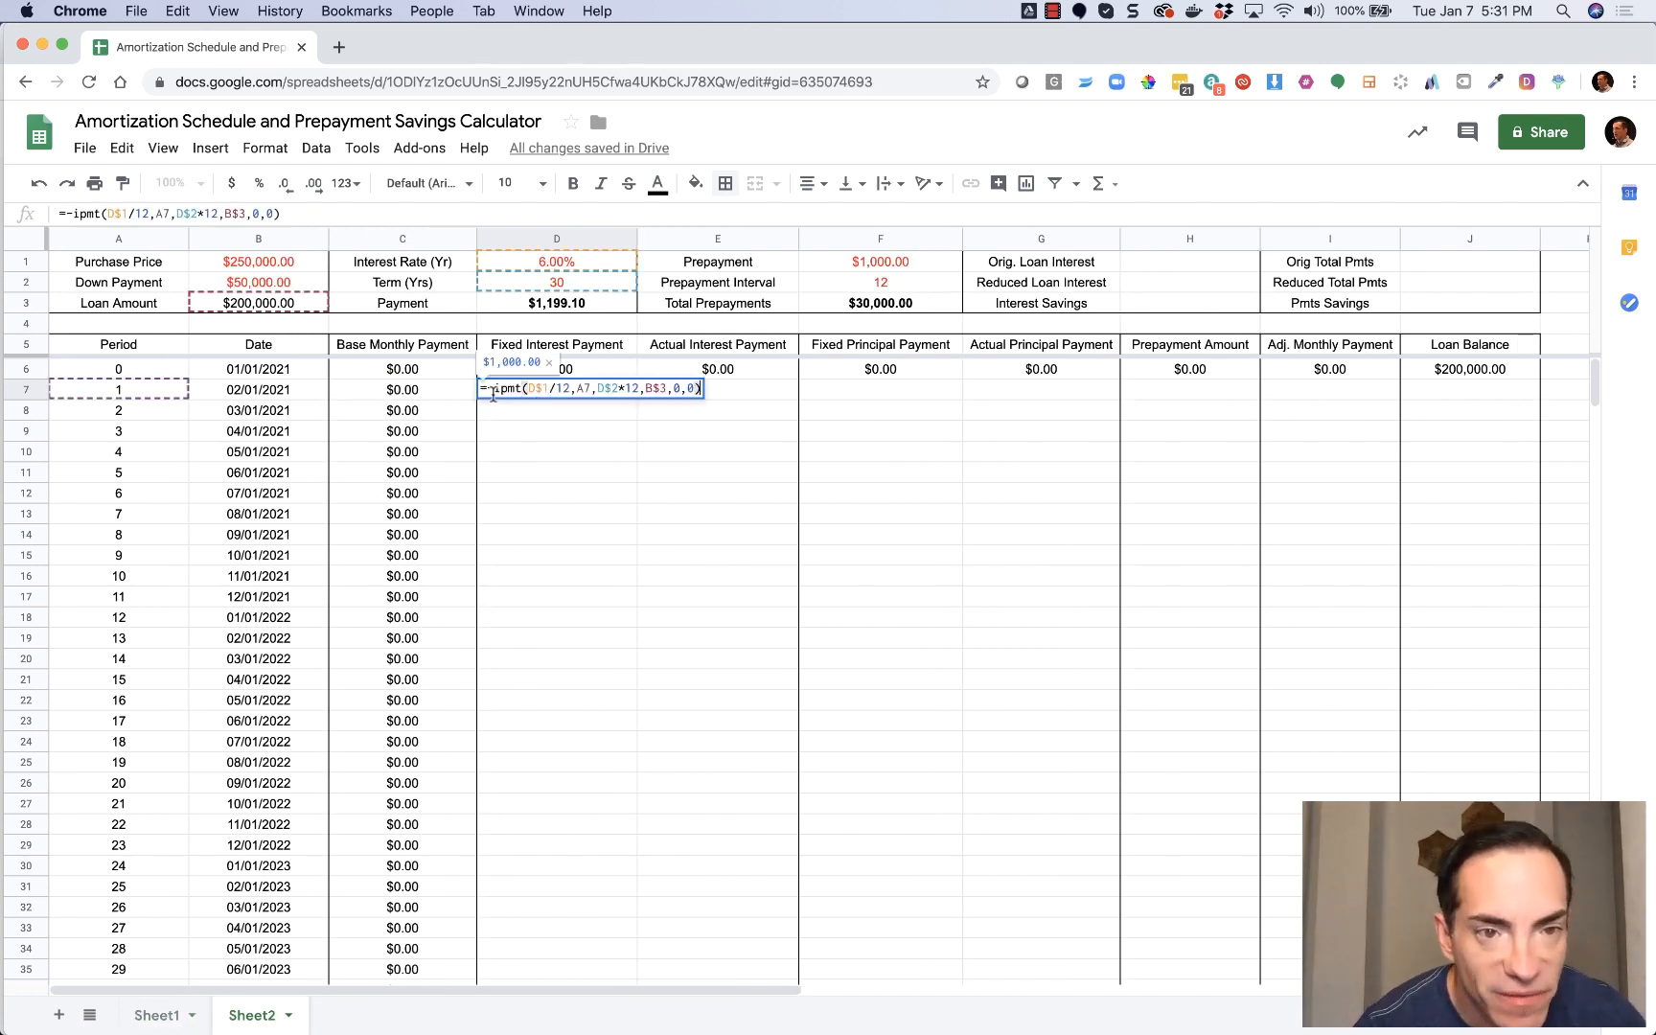
{"action": "left_click", "coordinate": [494, 388]}
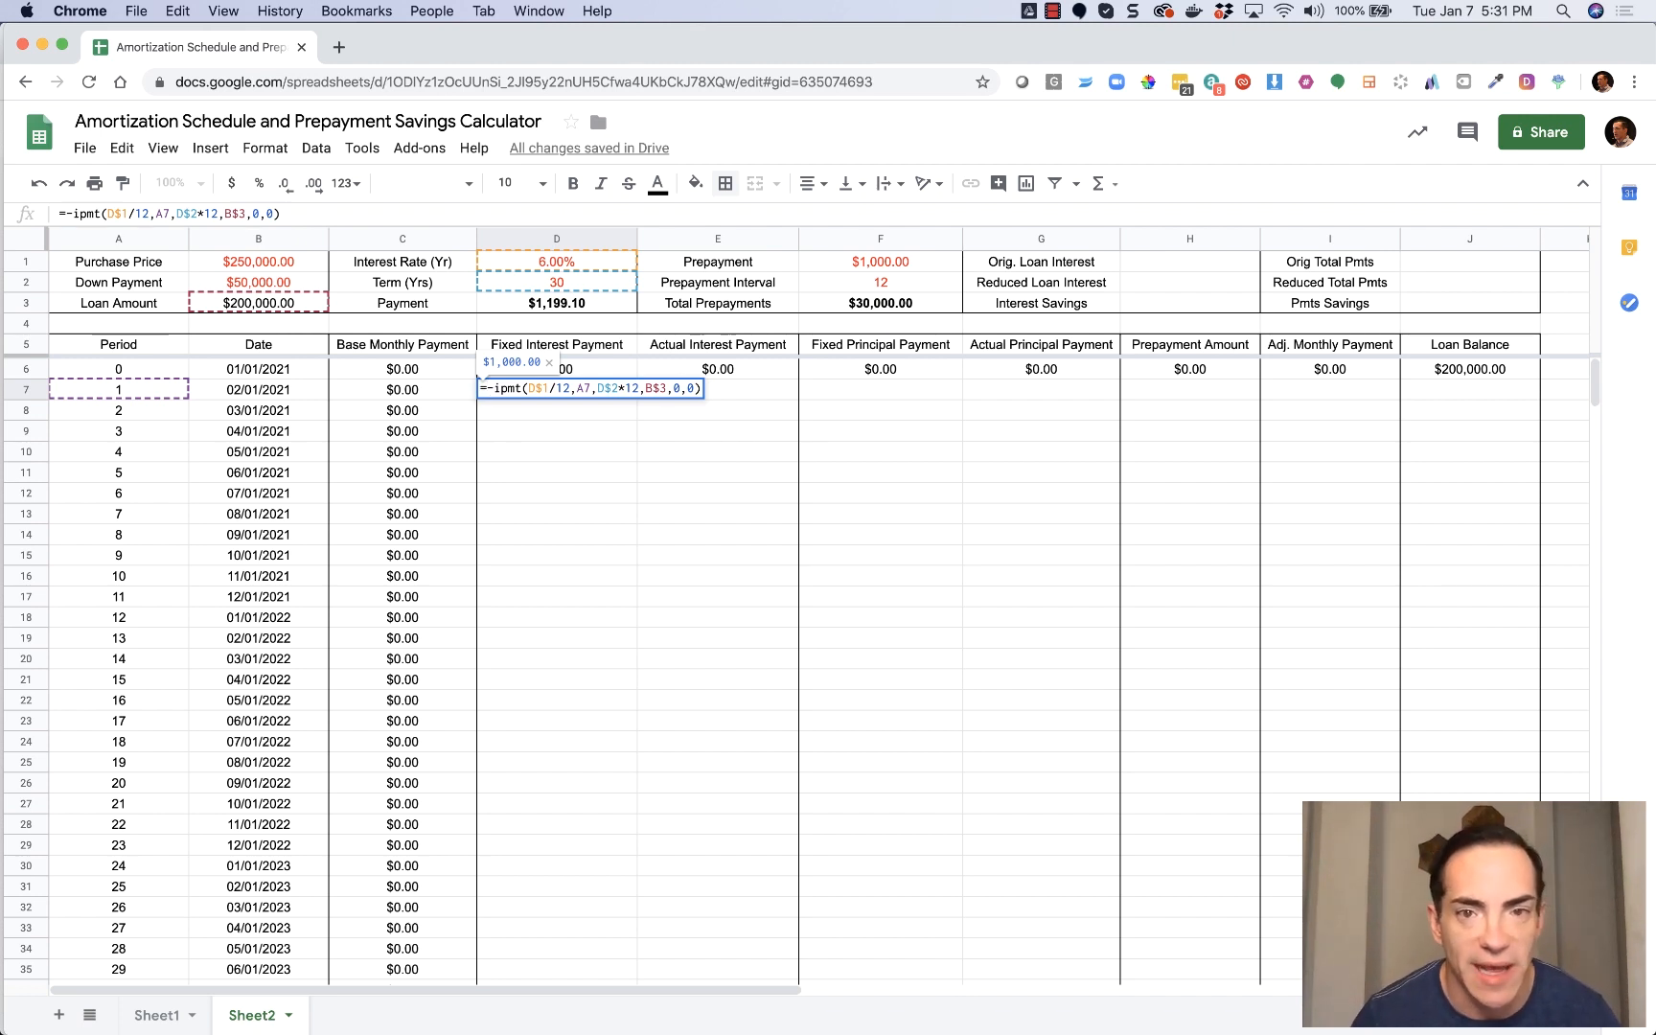
{"action": "key", "text": "Escape"}
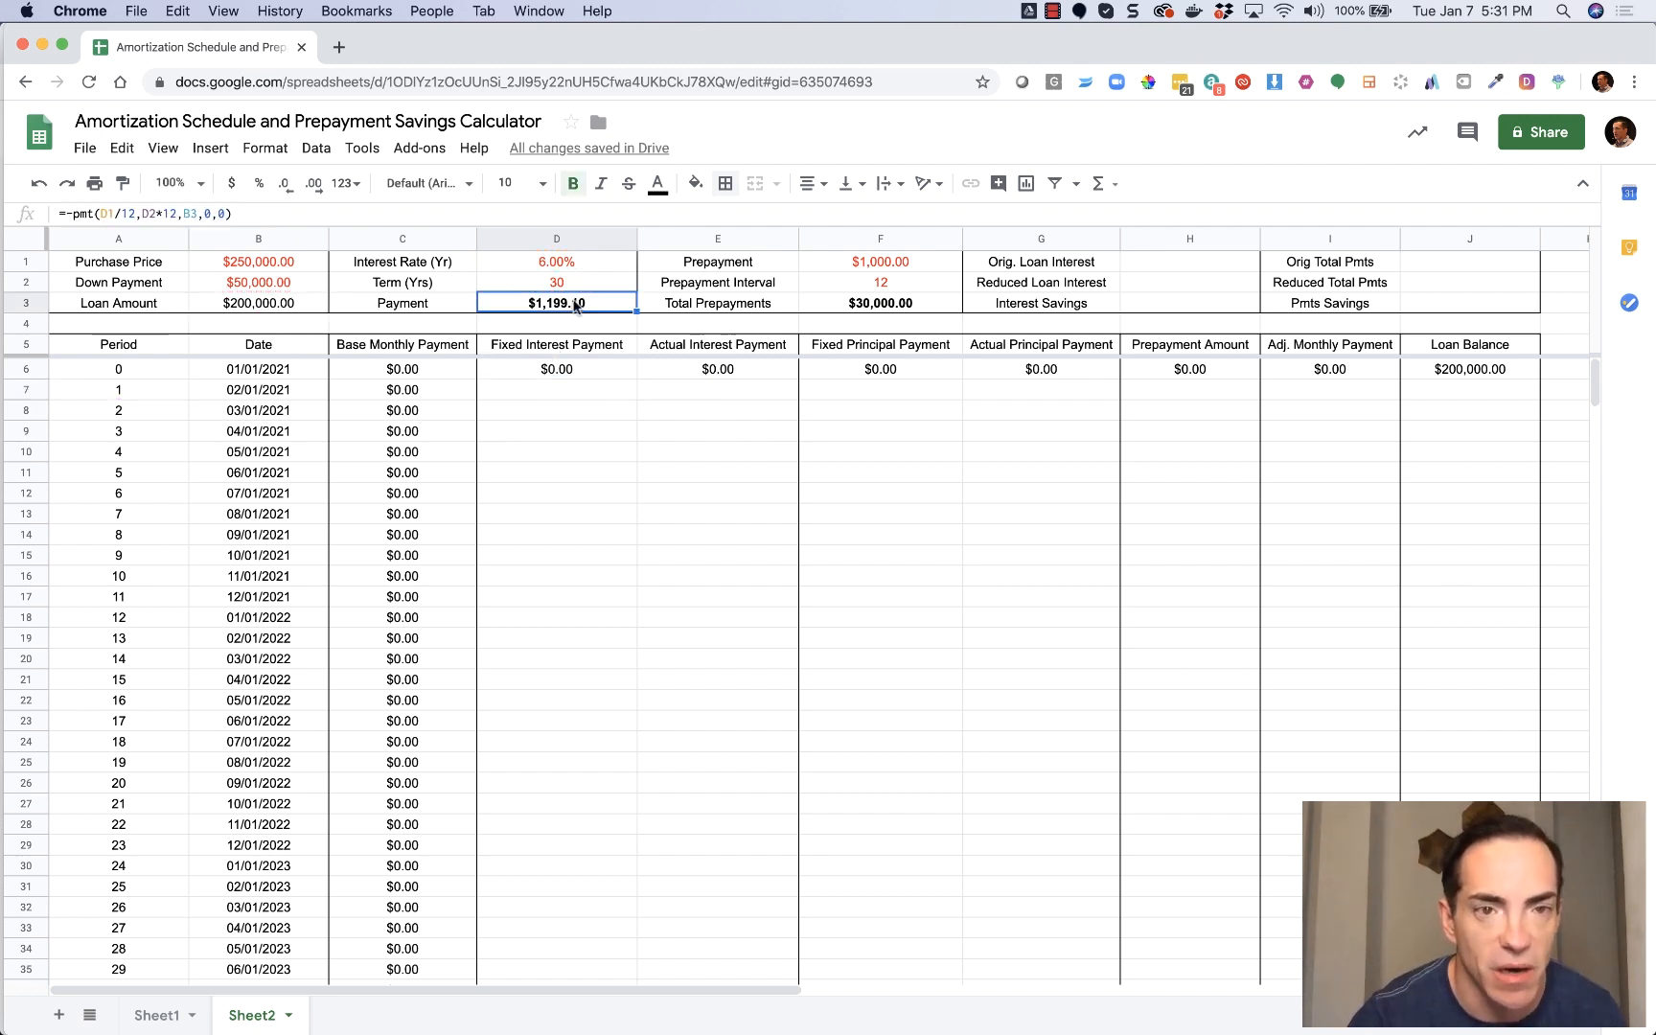
Check the payment formula in D3 and enter =-ipmt(D$1/12,A7,D$2*12,B$3,0,0) as the fixed interest payment in D7.
{"action": "double_click", "coordinate": [519, 305]}
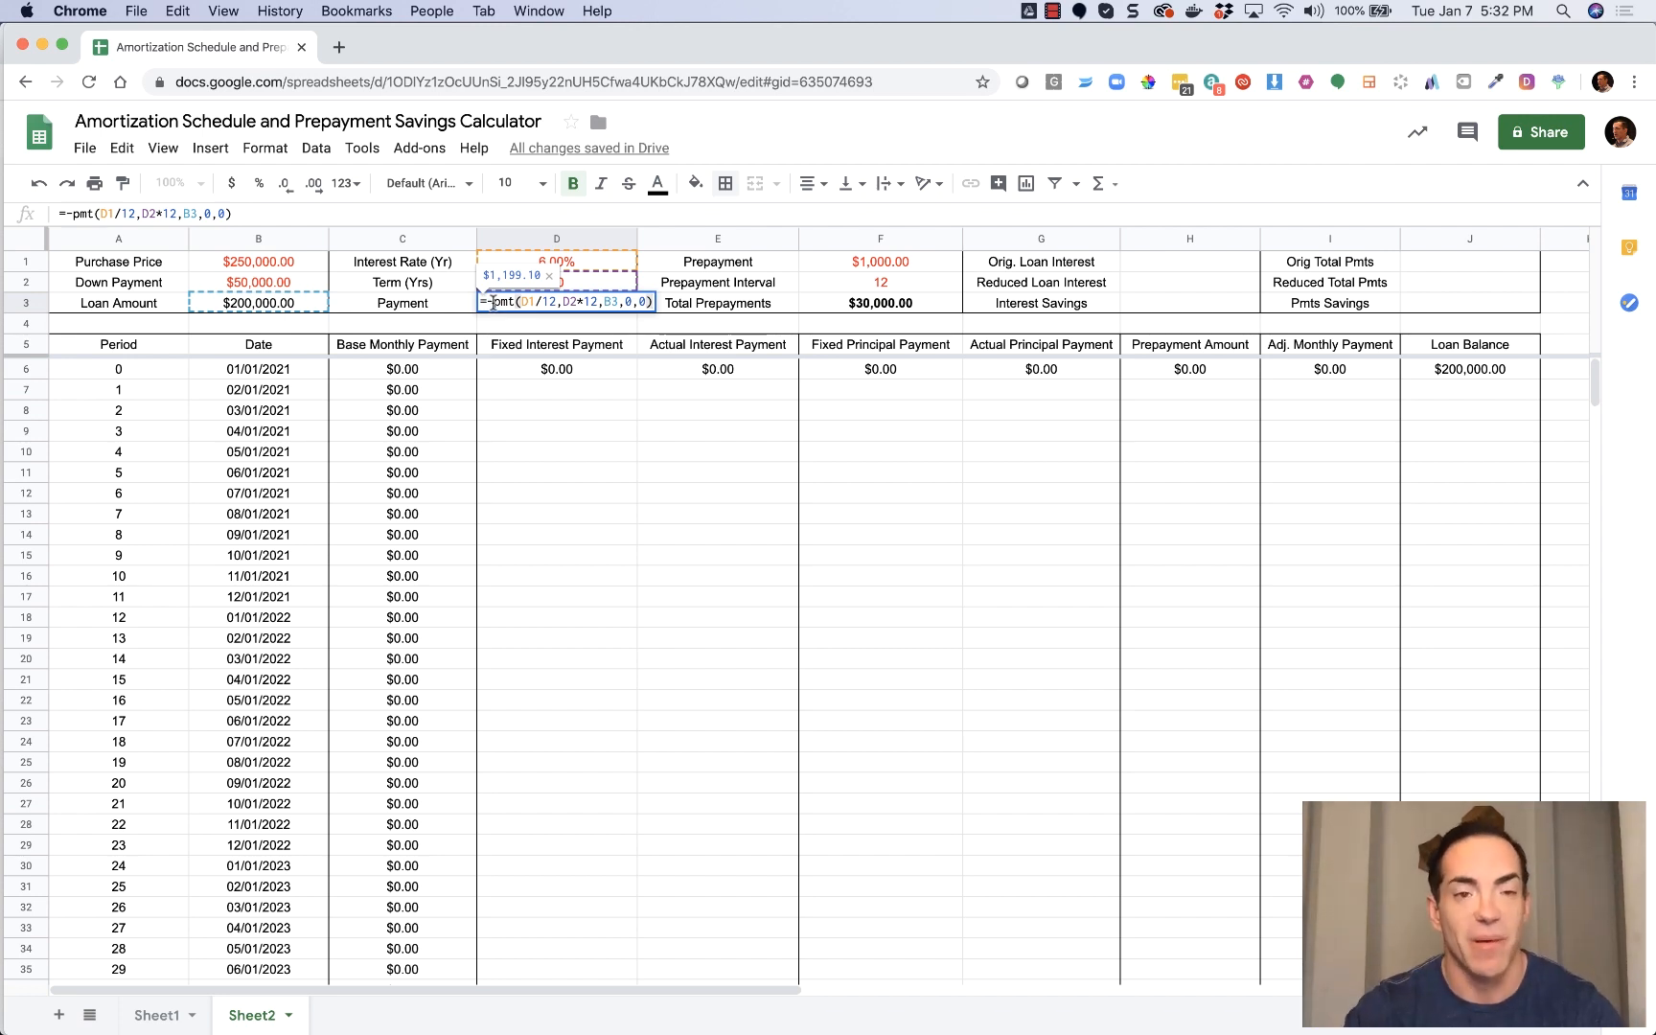
{"action": "key", "text": "Escape"}
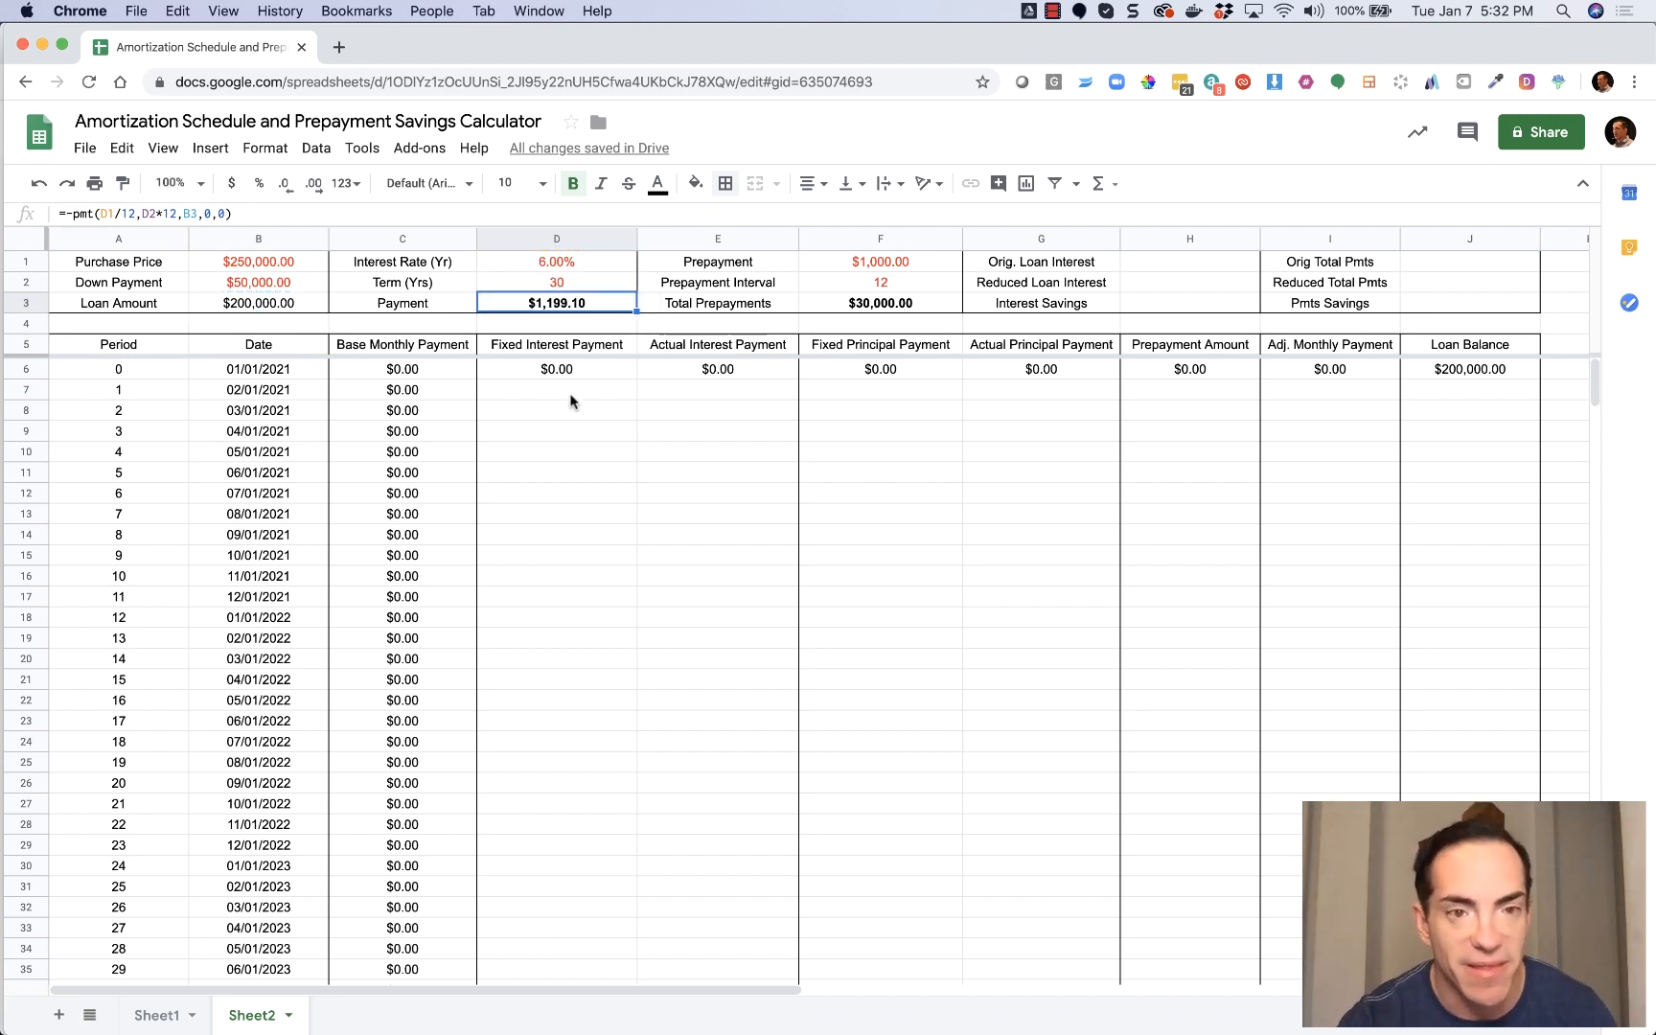
{"action": "double_click", "coordinate": [571, 388]}
{"action": "key", "text": "super+v"}
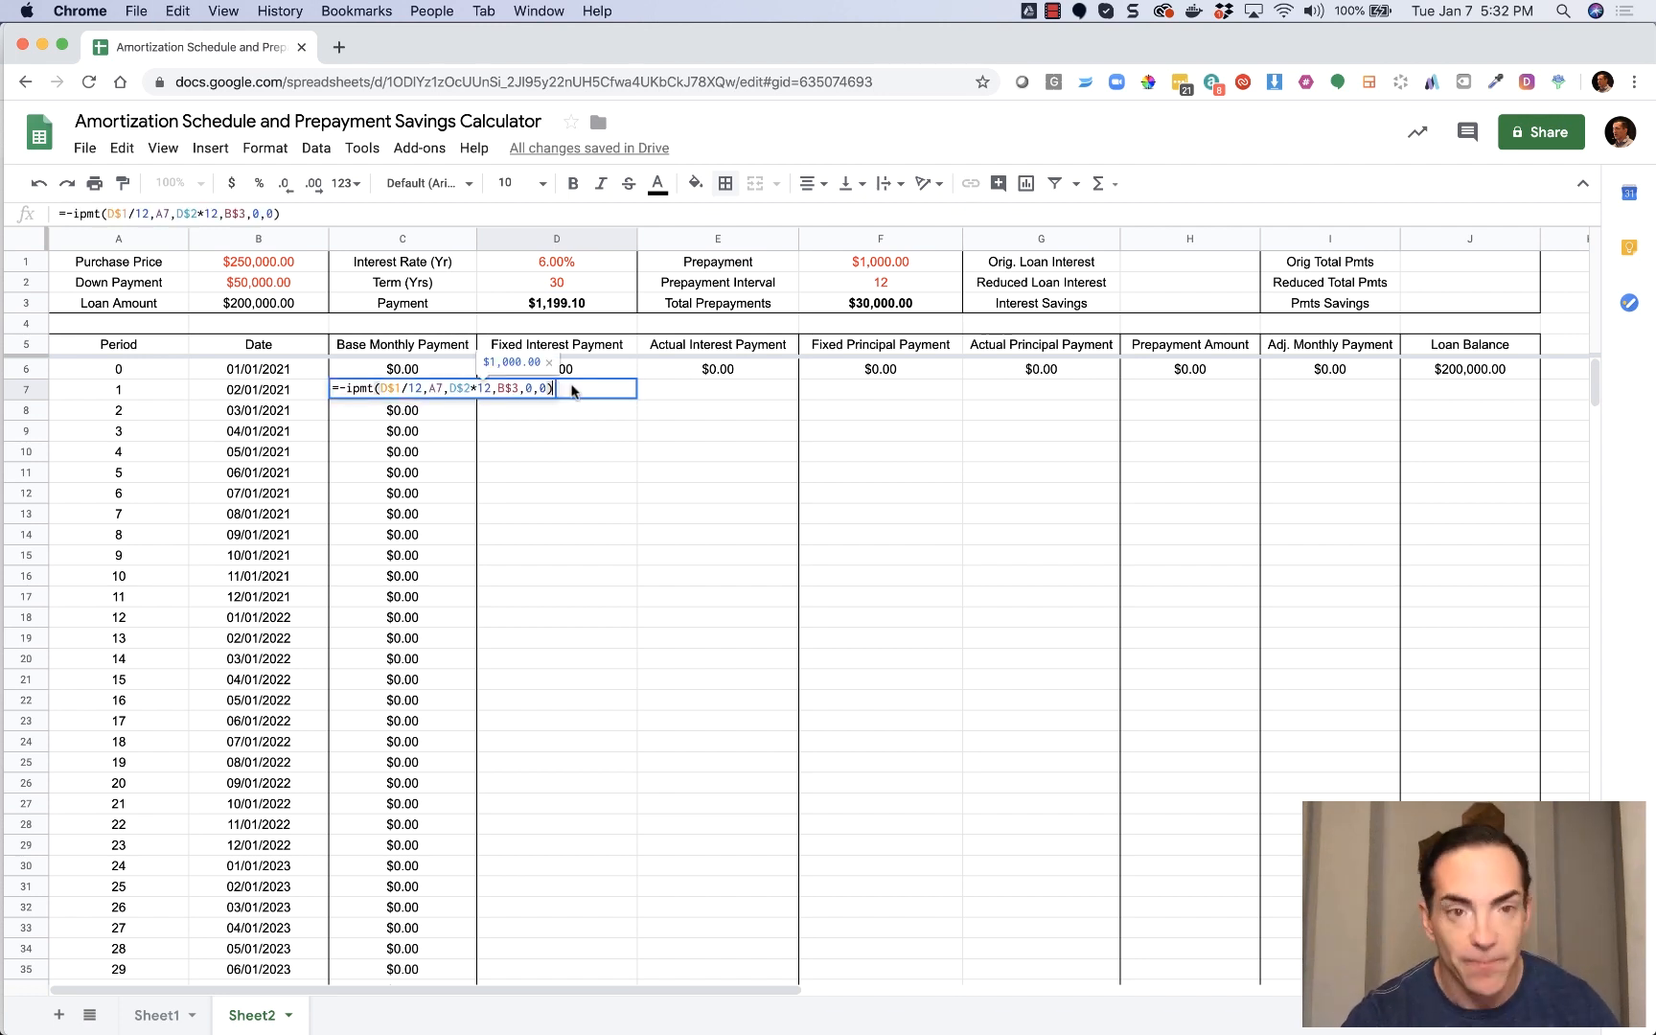
{"action": "left_click", "coordinate": [535, 431]}
{"action": "left_click", "coordinate": [551, 396]}
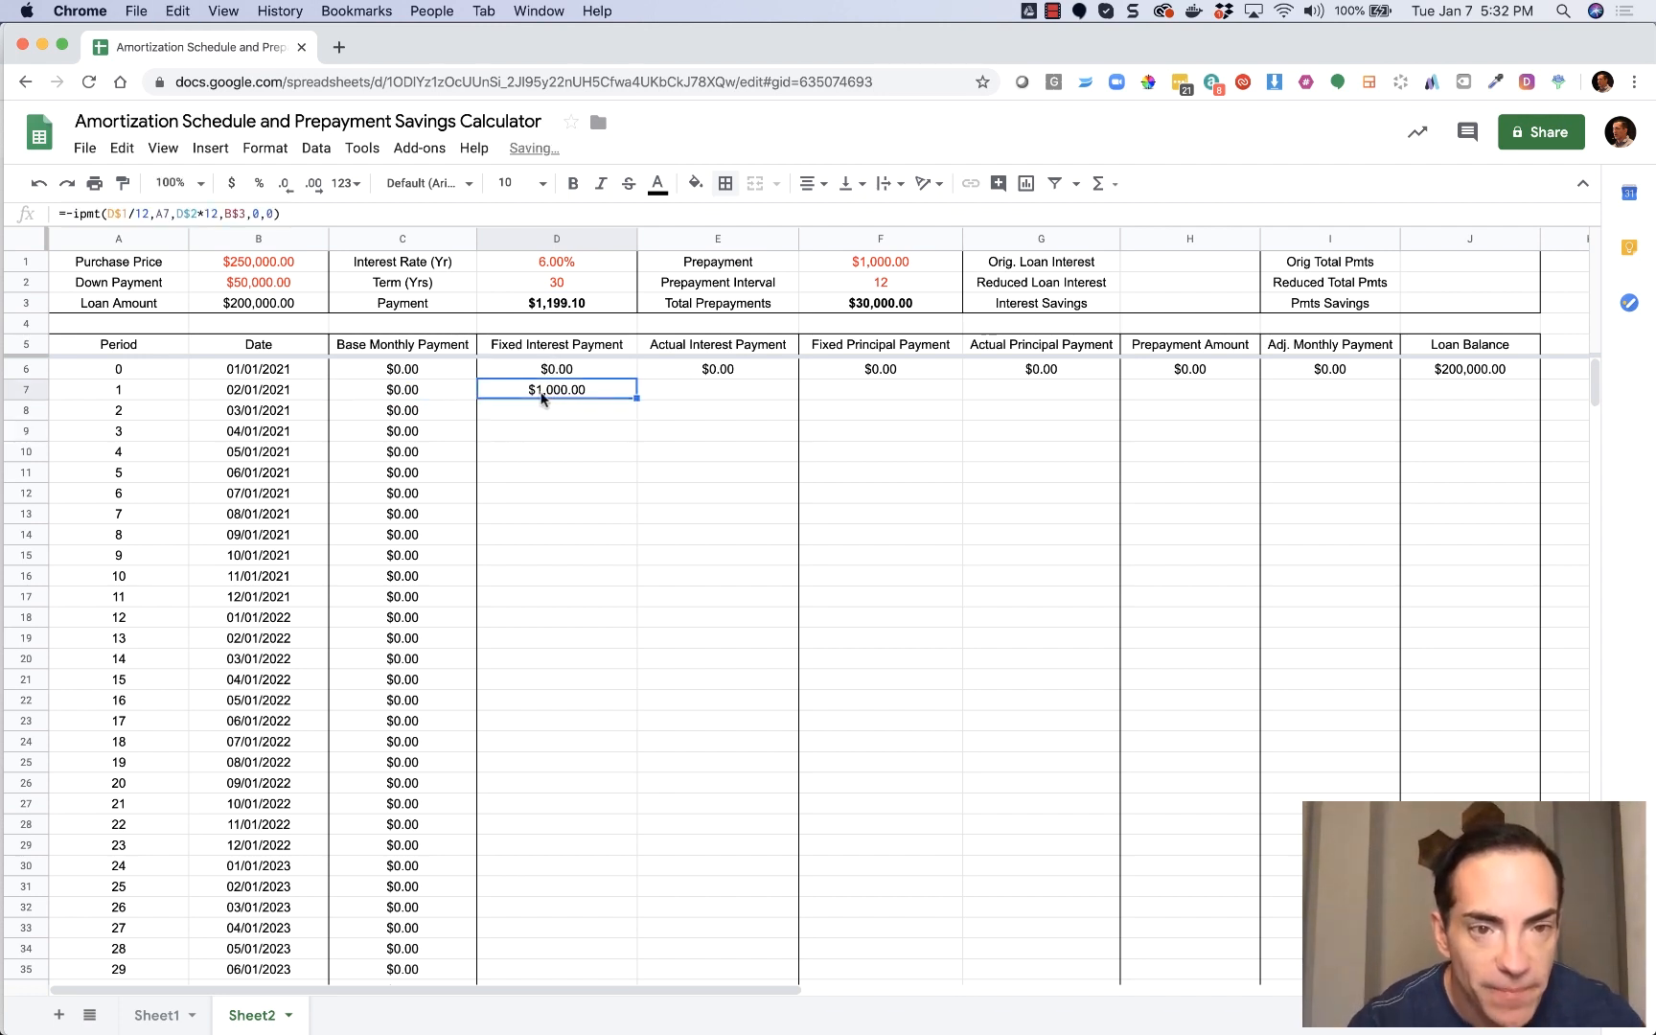
Examine the IPMT function and its rate argument, D$1/12, in the fixed interest payment formula in D7.
{"action": "double_click", "coordinate": [539, 391]}
{"action": "left_click", "coordinate": [494, 388]}
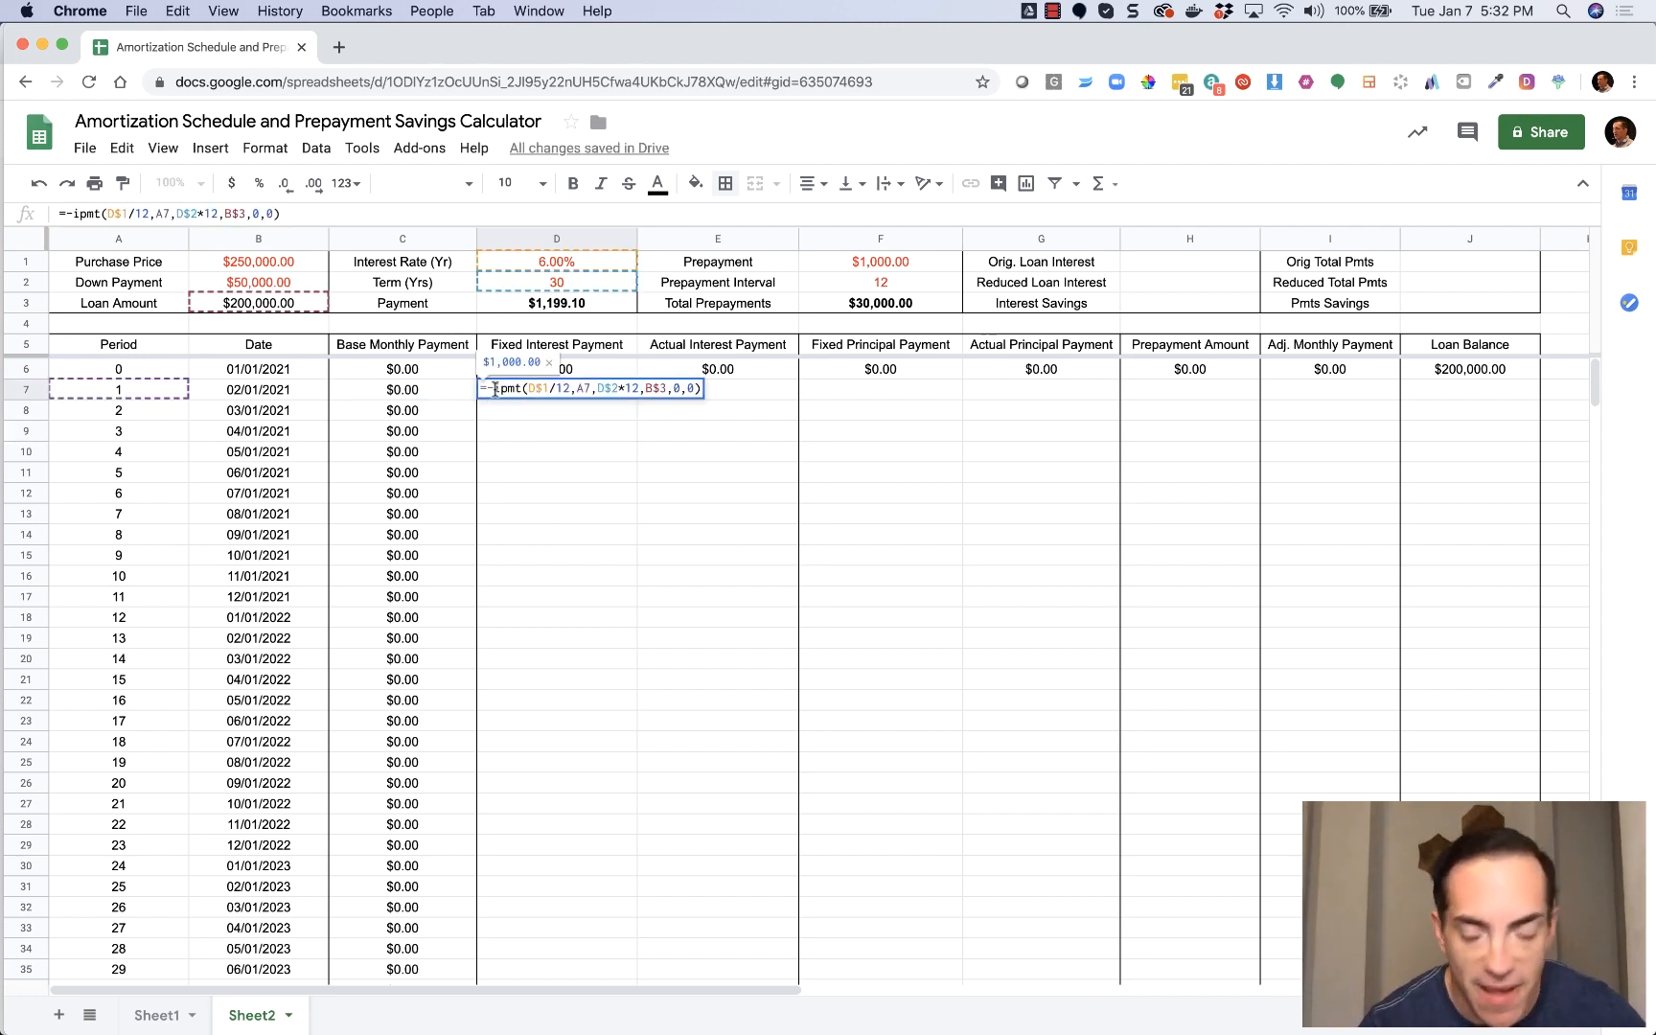
{"action": "double_click", "coordinate": [498, 388]}
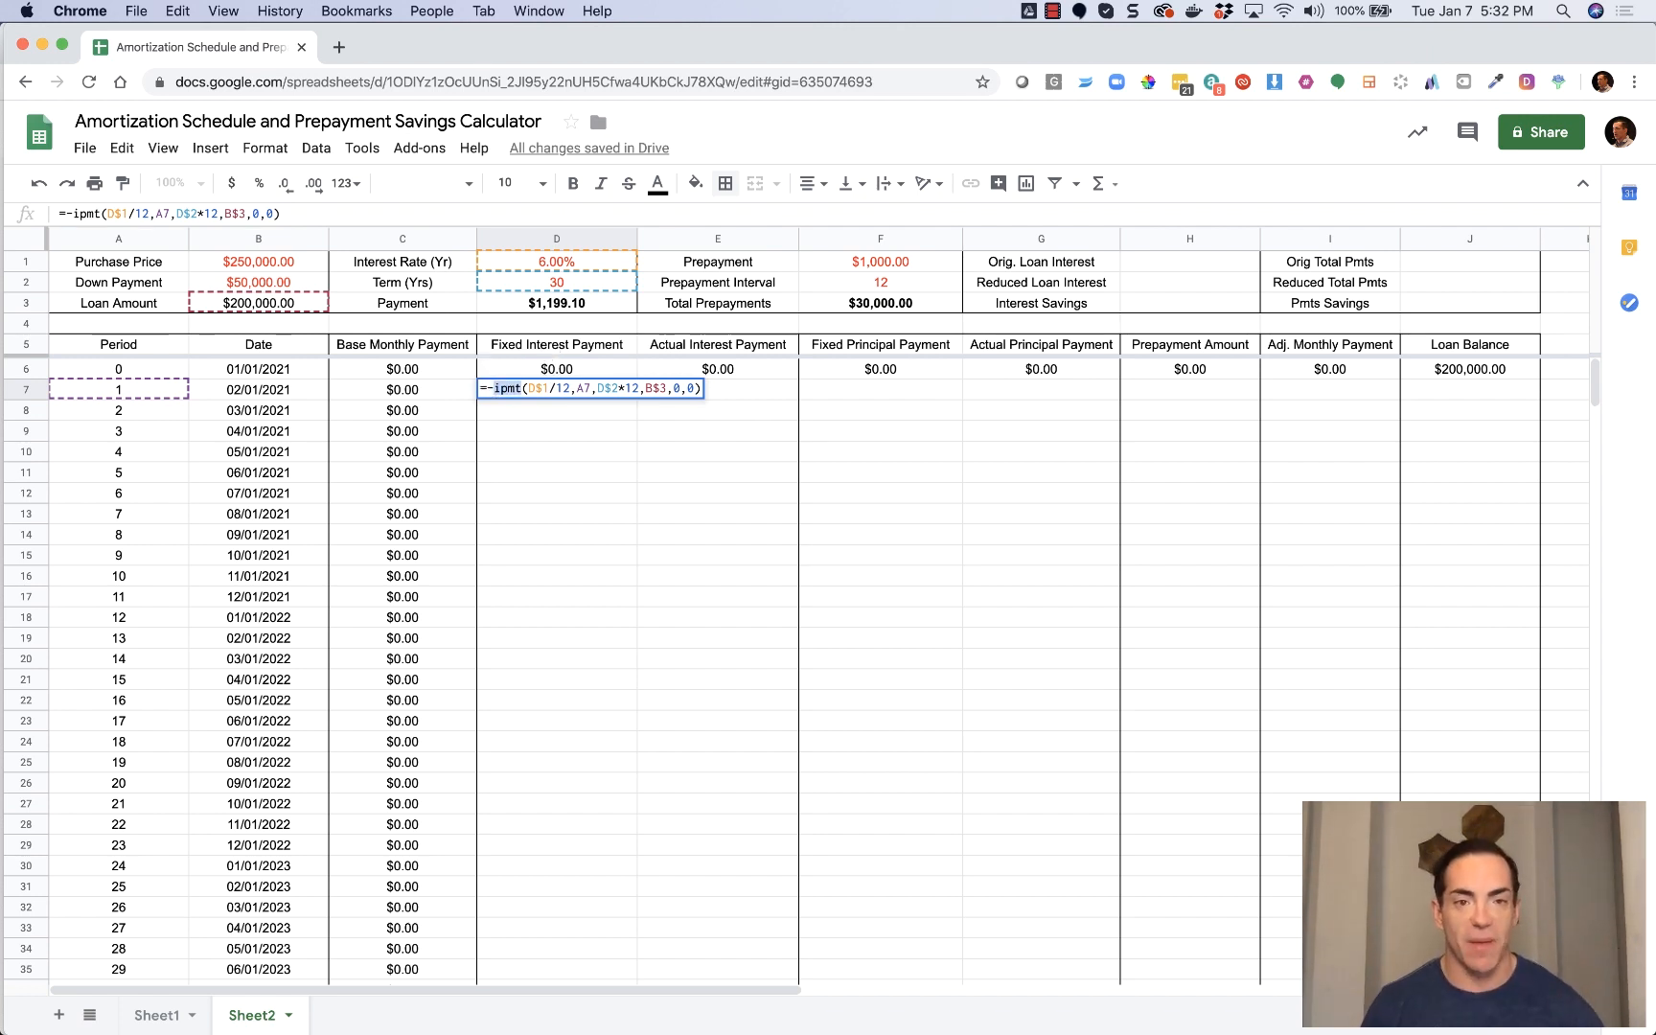
{"action": "left_click", "coordinate": [528, 388]}
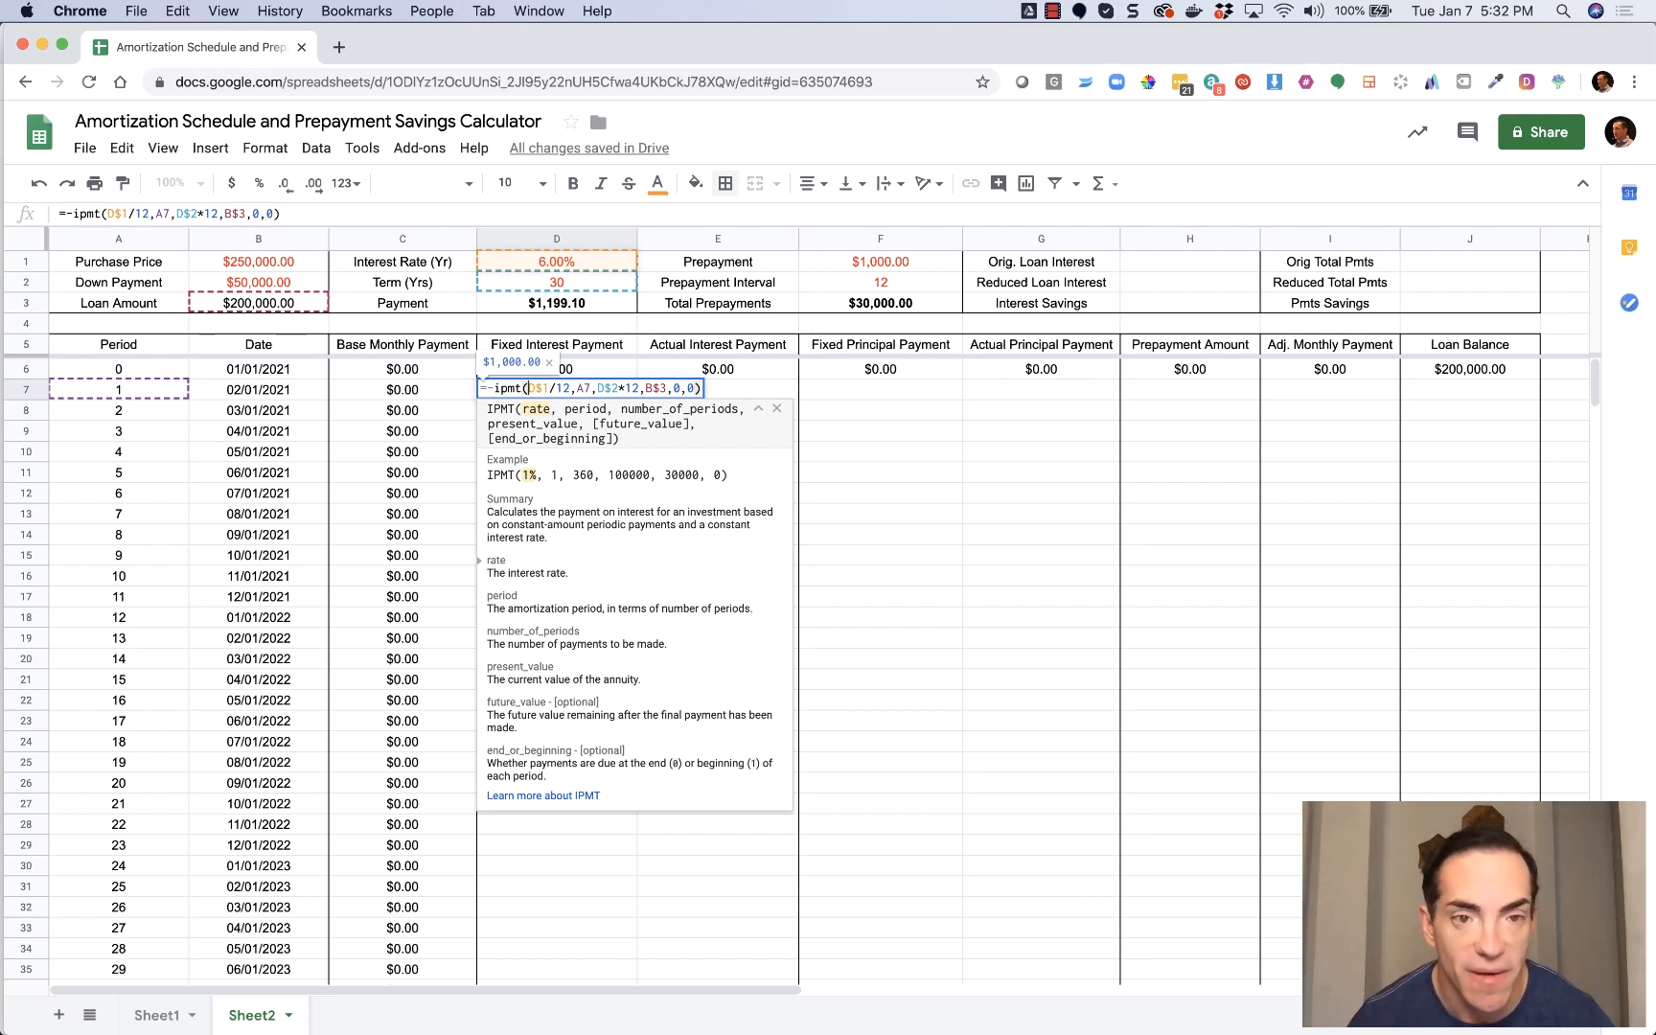
{"action": "key", "text": "shift+Right"}
{"action": "key", "text": "shift+Right"}
{"action": "key", "text": "shift+Right"}
{"action": "key", "text": "shift+Right"}
{"action": "key", "text": "shift+Right"}
{"action": "key", "text": "shift+Right"}
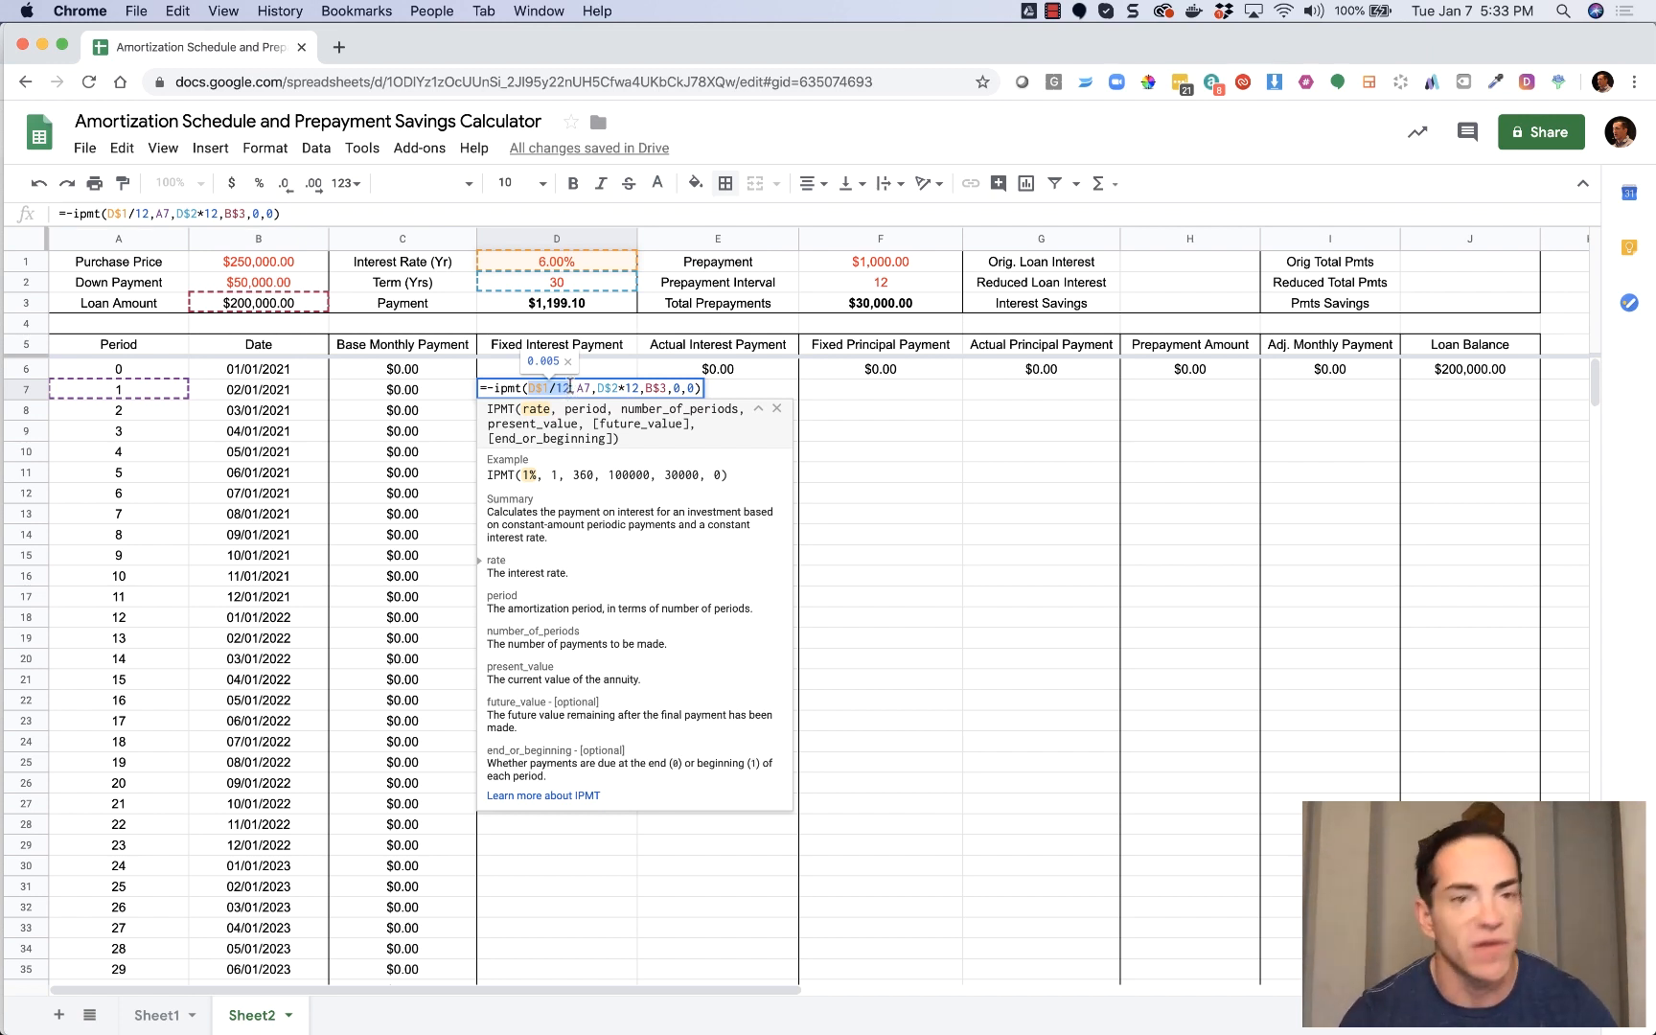
Examine the period, number of periods, present value and end-or-beginning arguments of the IPMT formula in D7.
{"action": "left_click", "coordinate": [574, 388]}
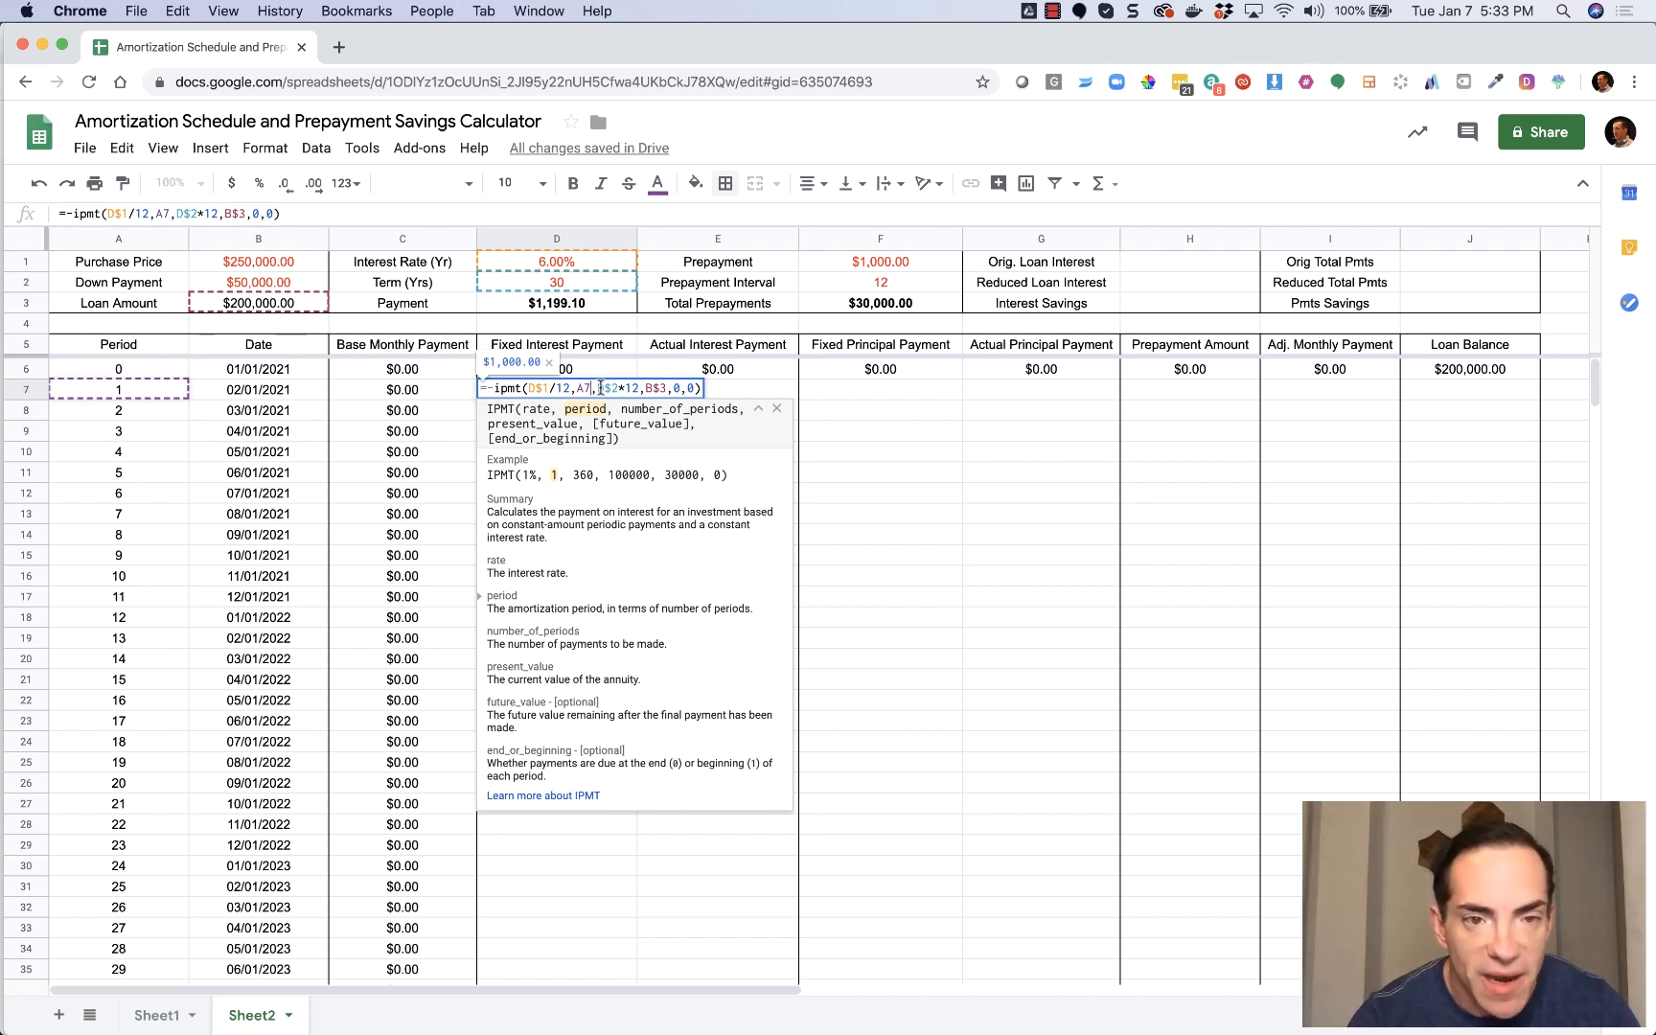
{"action": "left_click", "coordinate": [603, 388]}
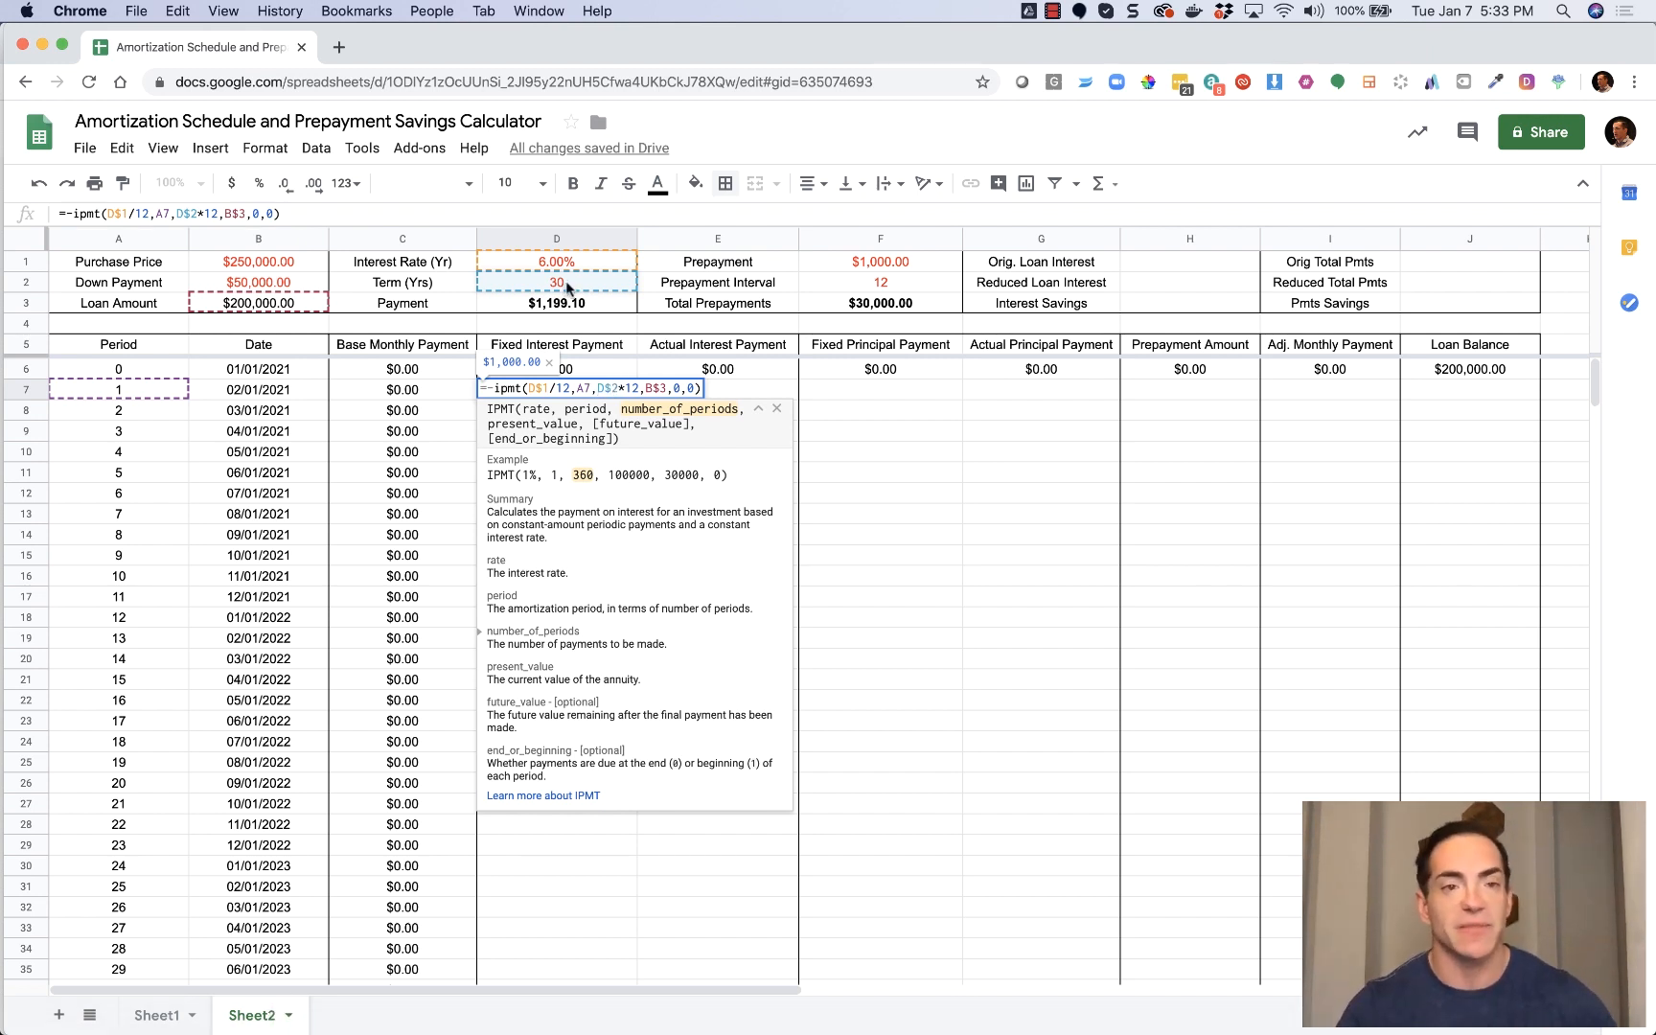
{"action": "left_click", "coordinate": [662, 388]}
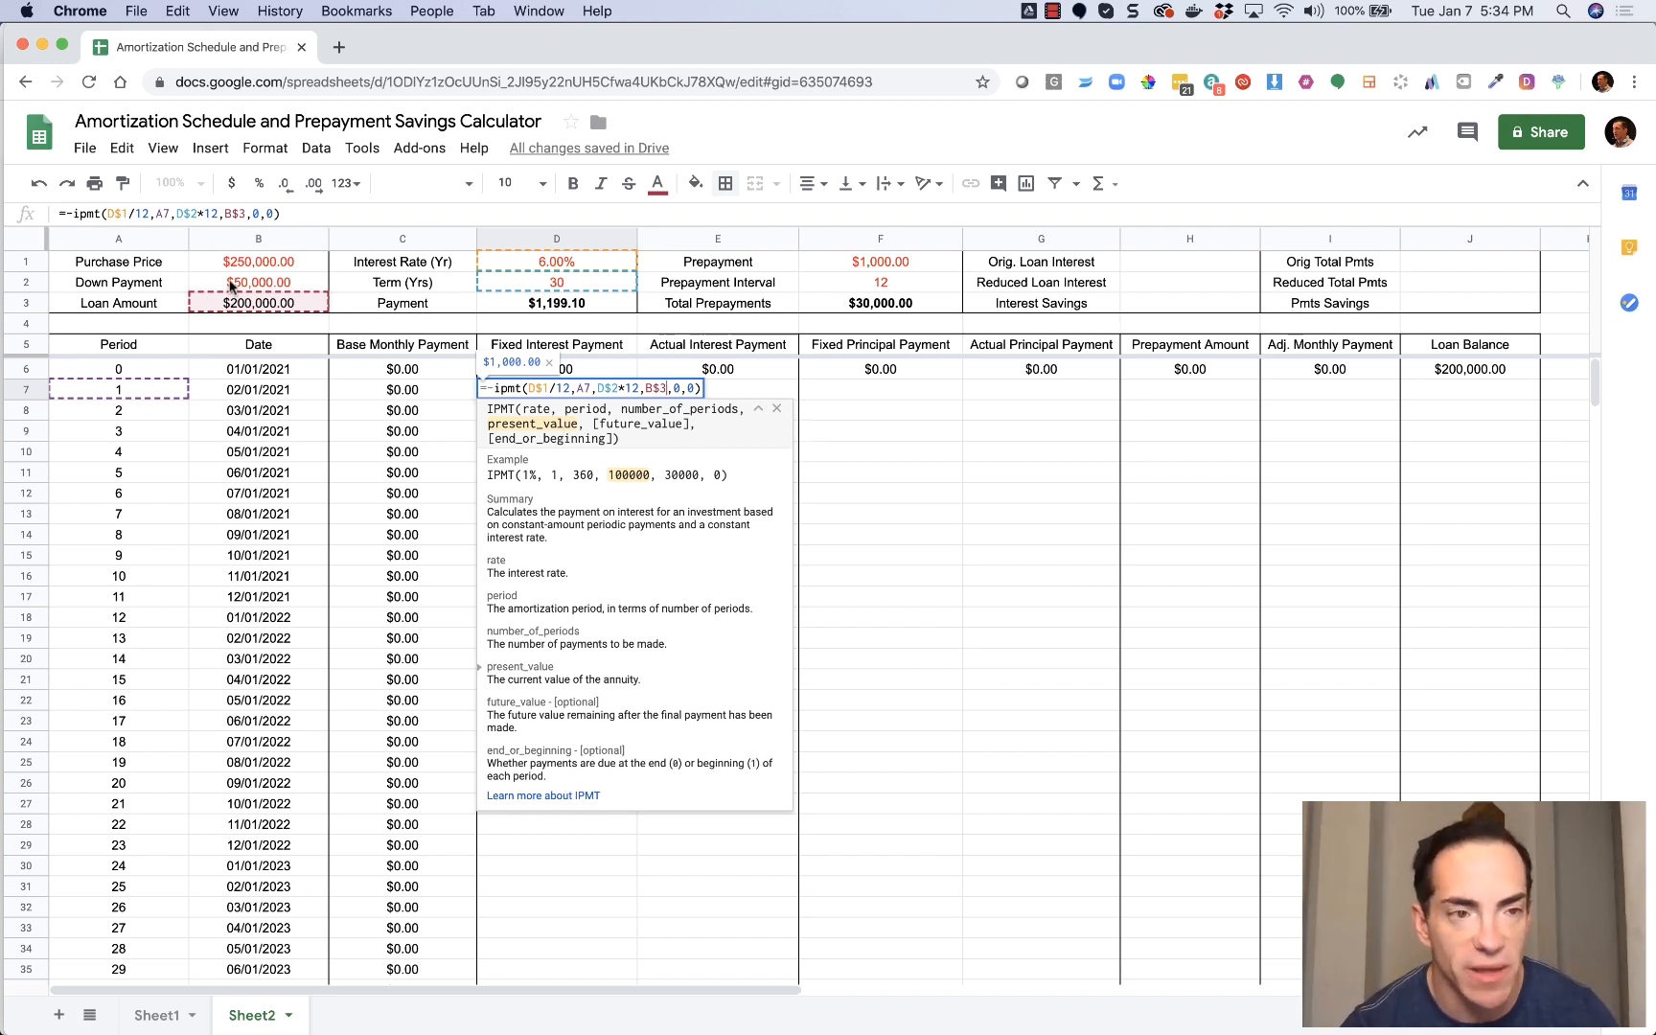
{"action": "left_click", "coordinate": [692, 387]}
{"action": "left_click", "coordinate": [693, 388]}
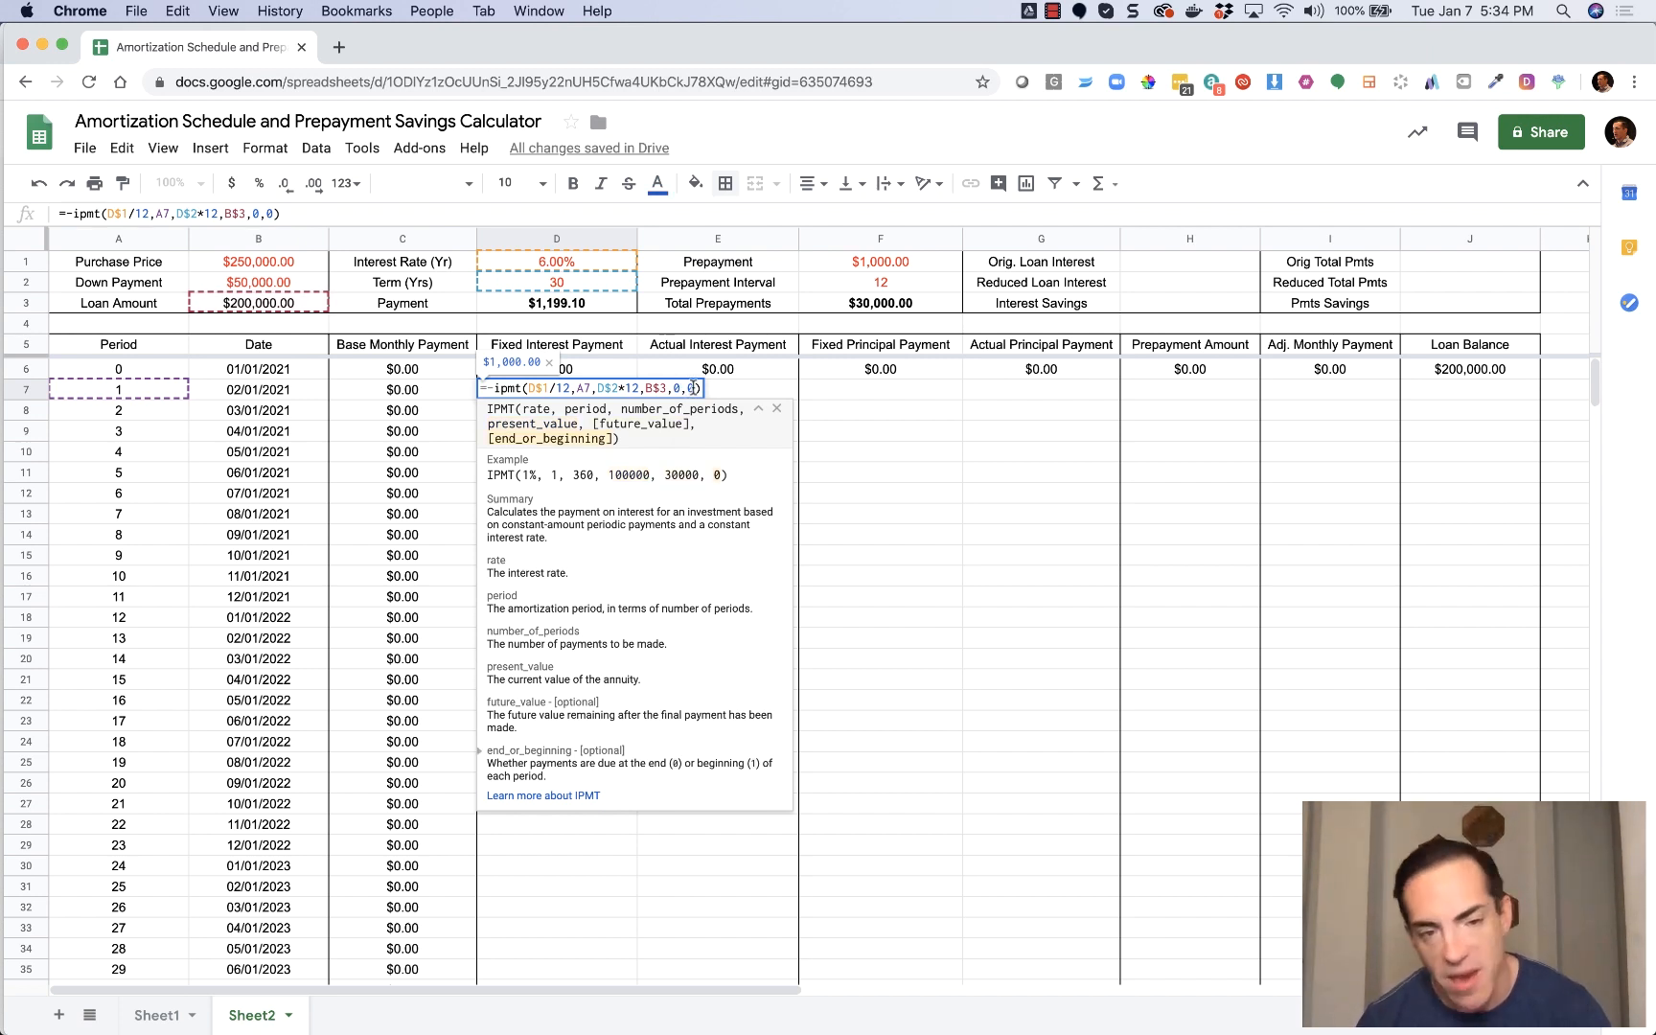
{"action": "key", "text": "Return"}
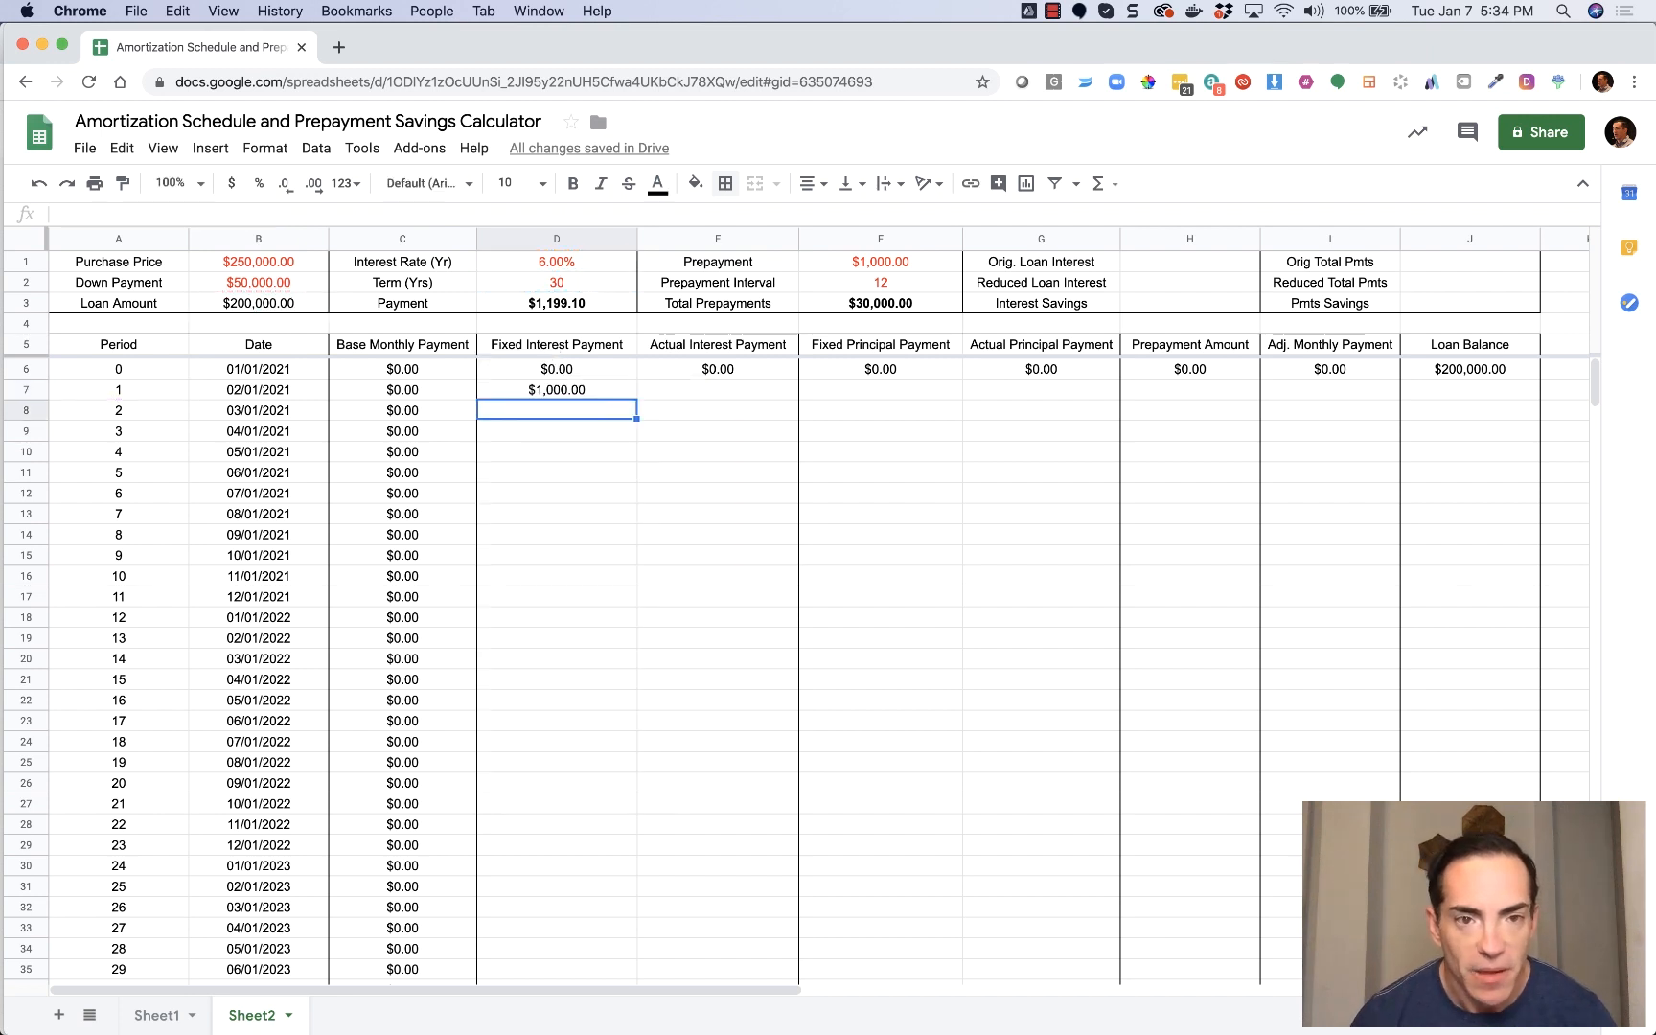
Copy the fixed interest payment formula from D7 into D8 and fill it down through D12.
{"action": "key", "text": "Up"}
{"action": "type", "text": "=-ipmt(D$1/12,A7,D$2*12,B$3,0,0)"}
{"action": "key", "text": "Down"}
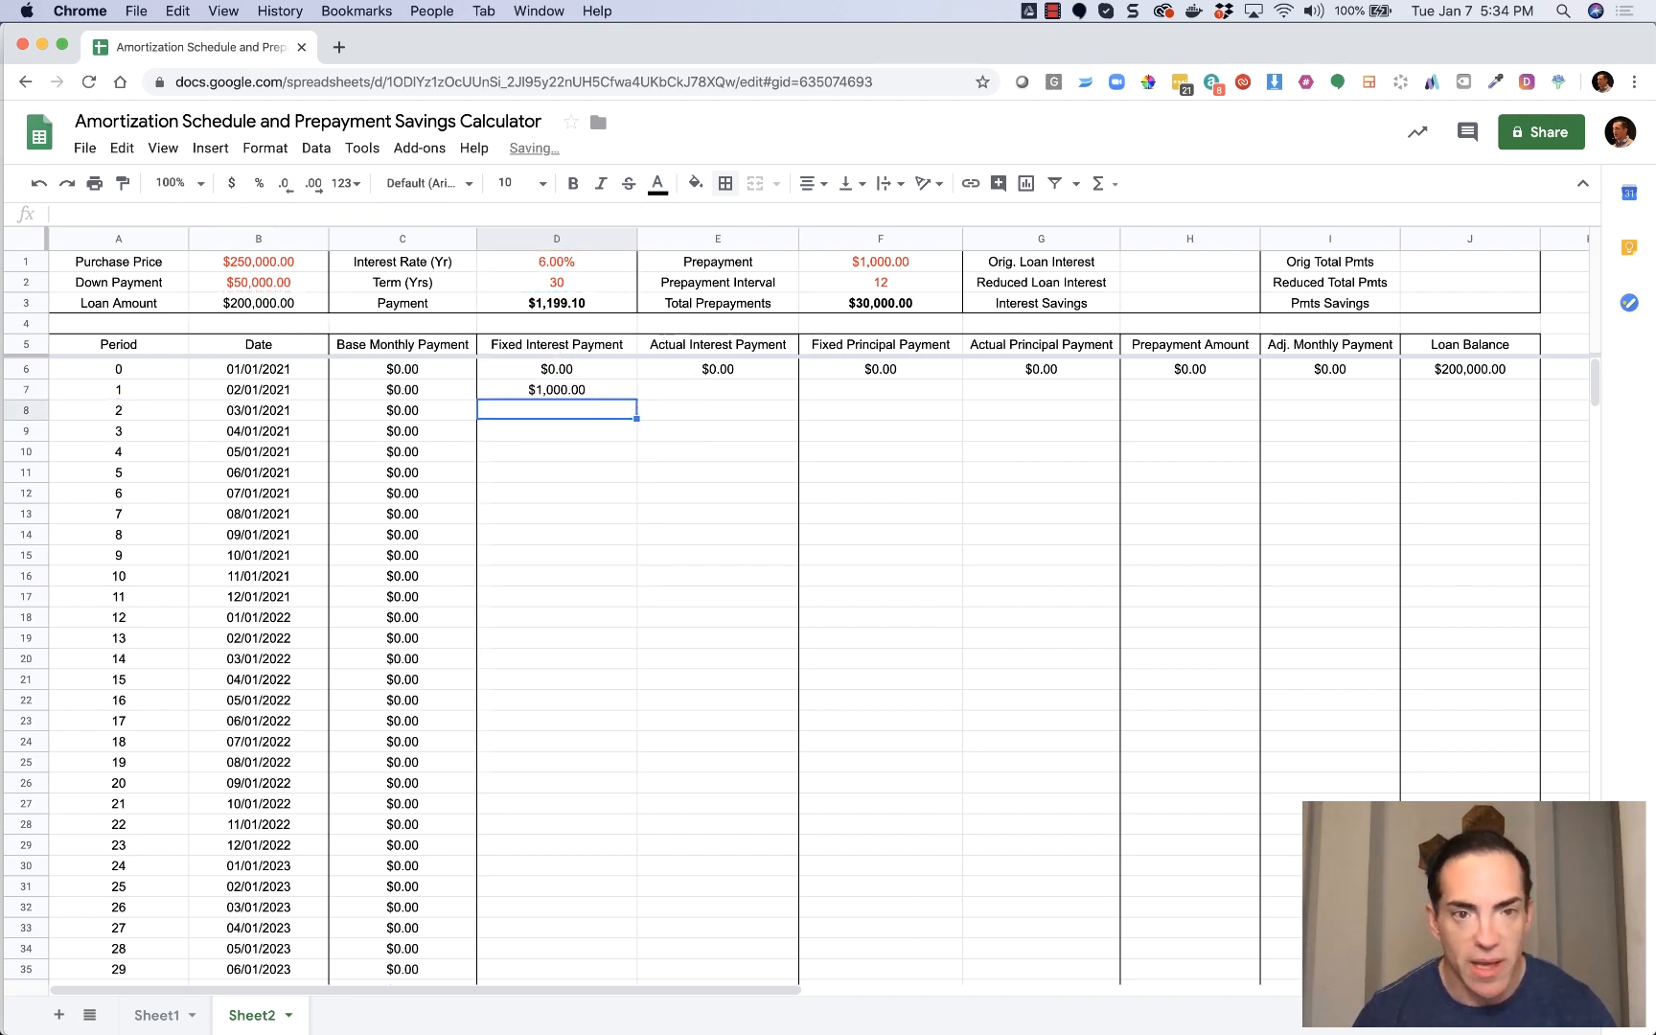
{"action": "key", "text": "Up"}
{"action": "key", "text": "Down"}
{"action": "key", "text": "super+v"}
{"action": "key", "text": "Up"}
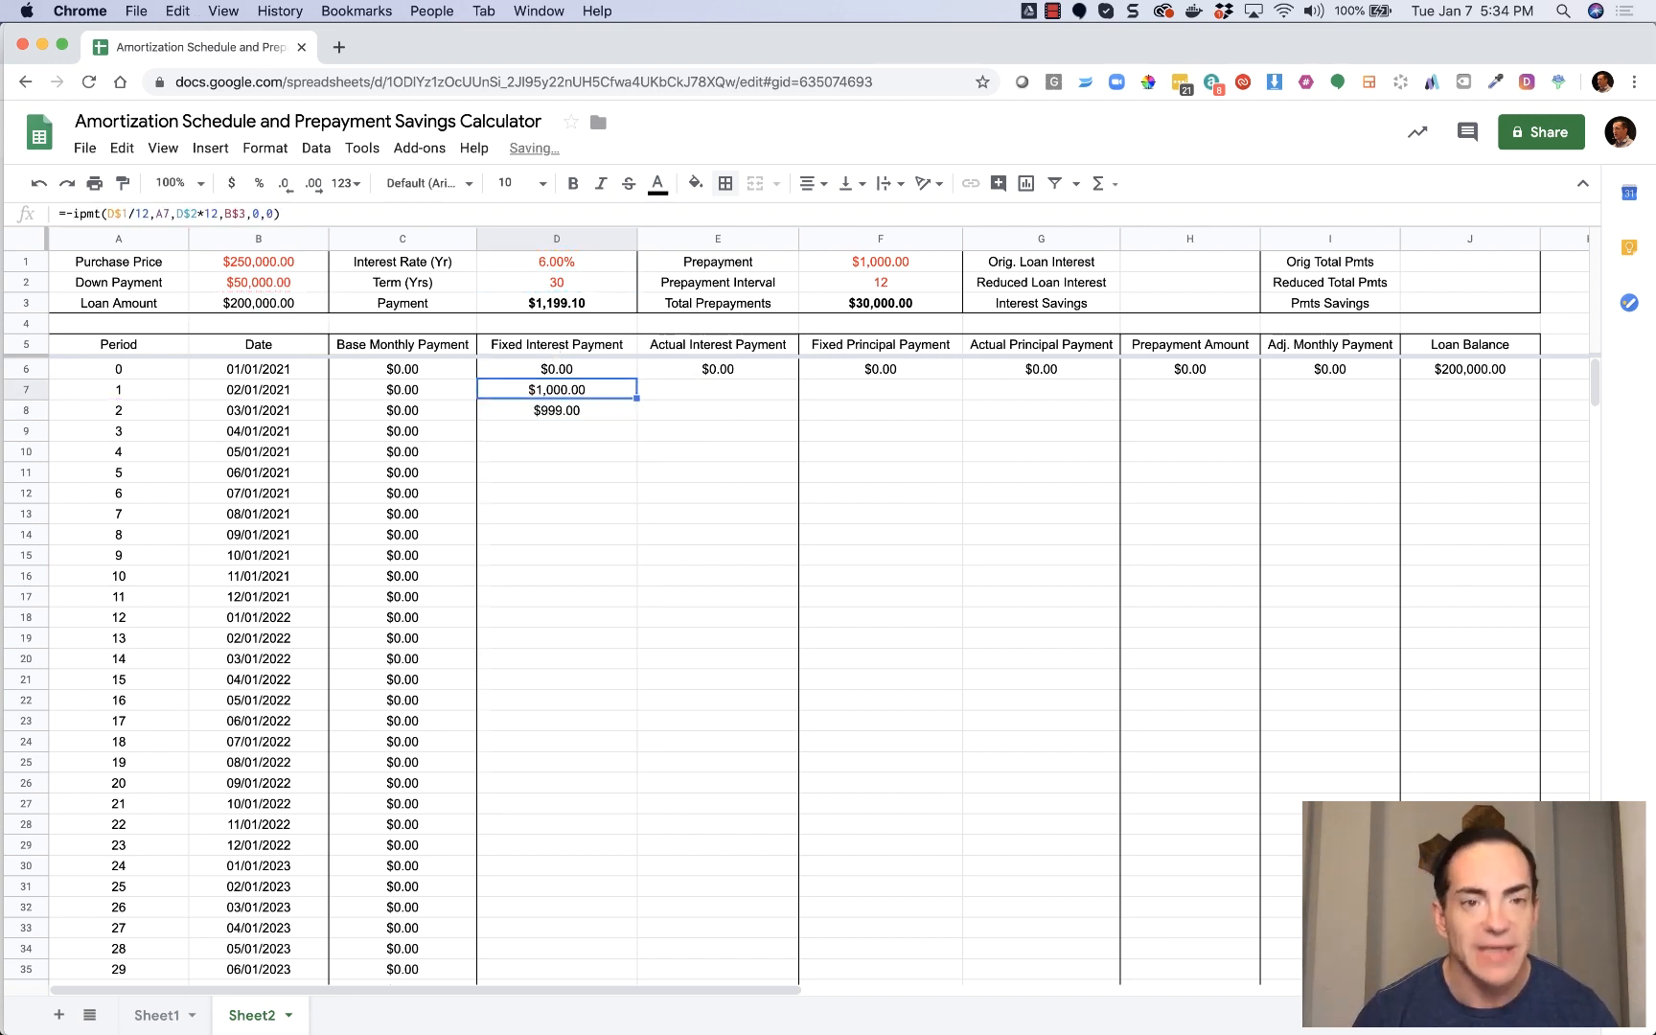
{"action": "left_click", "coordinate": [589, 410]}
{"action": "left_click", "coordinate": [589, 389]}
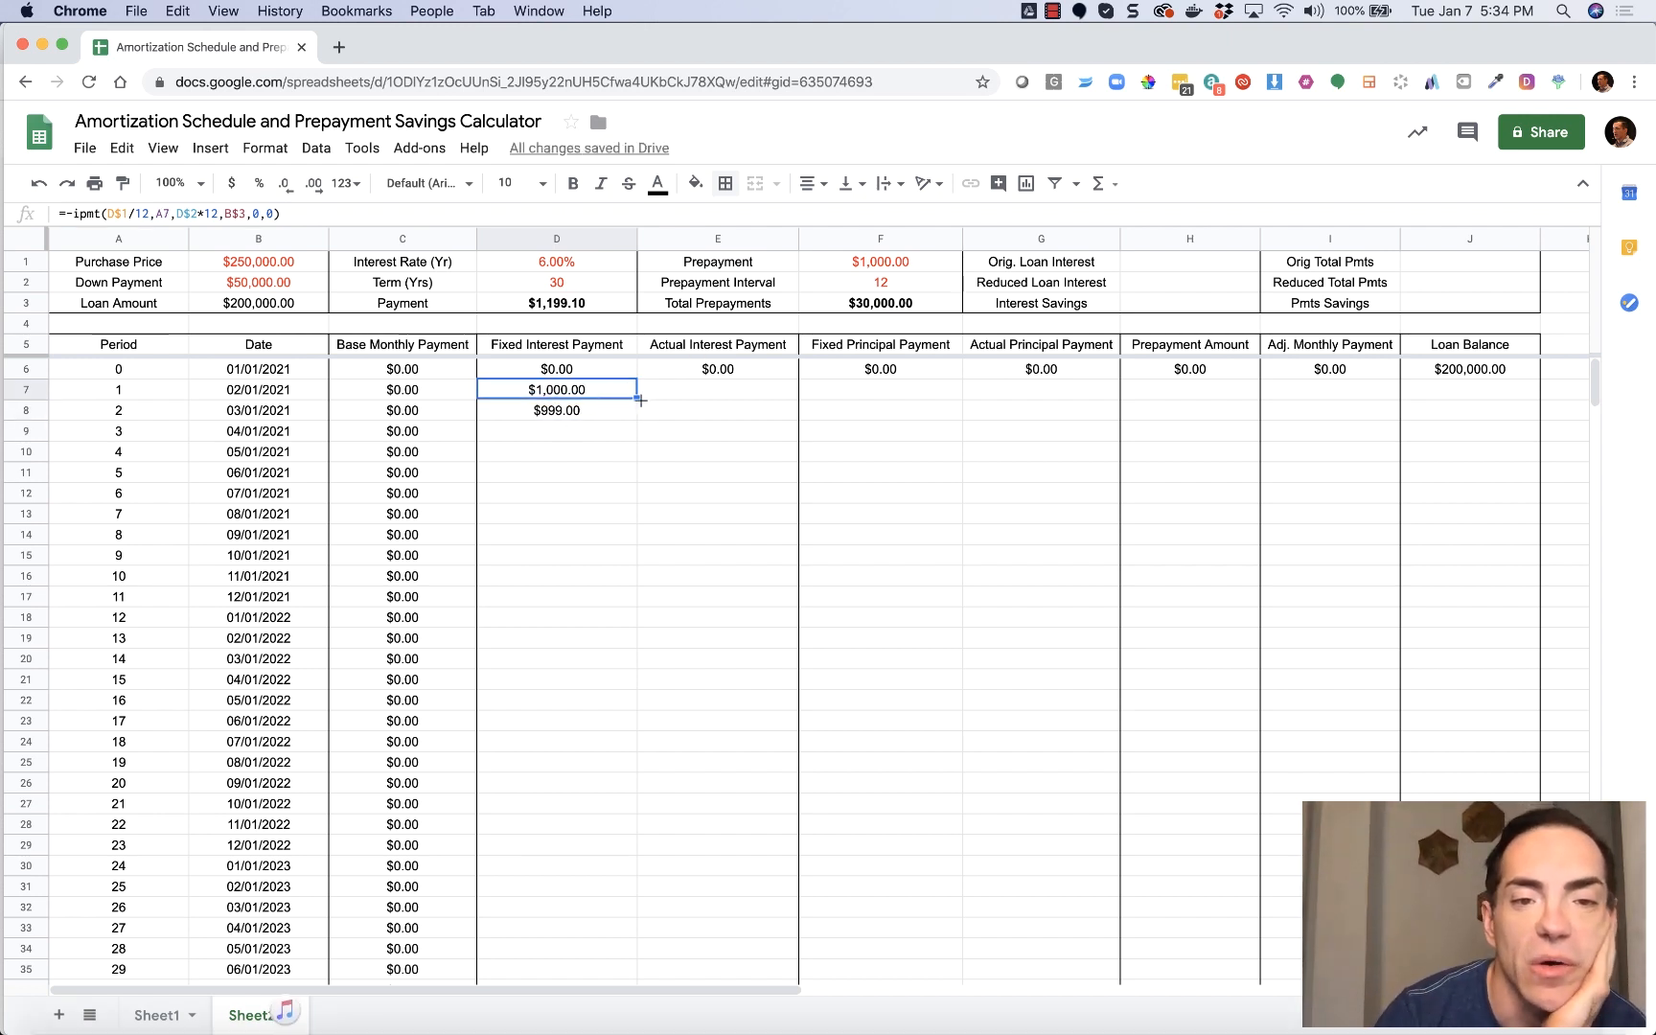
{"action": "left_click_drag", "start_coordinate": [637, 399], "coordinate": [632, 496]}
Try the rate reference in D7 as relative D1, copy that formula into D8 and inspect how its references shift.
{"action": "double_click", "coordinate": [616, 389]}
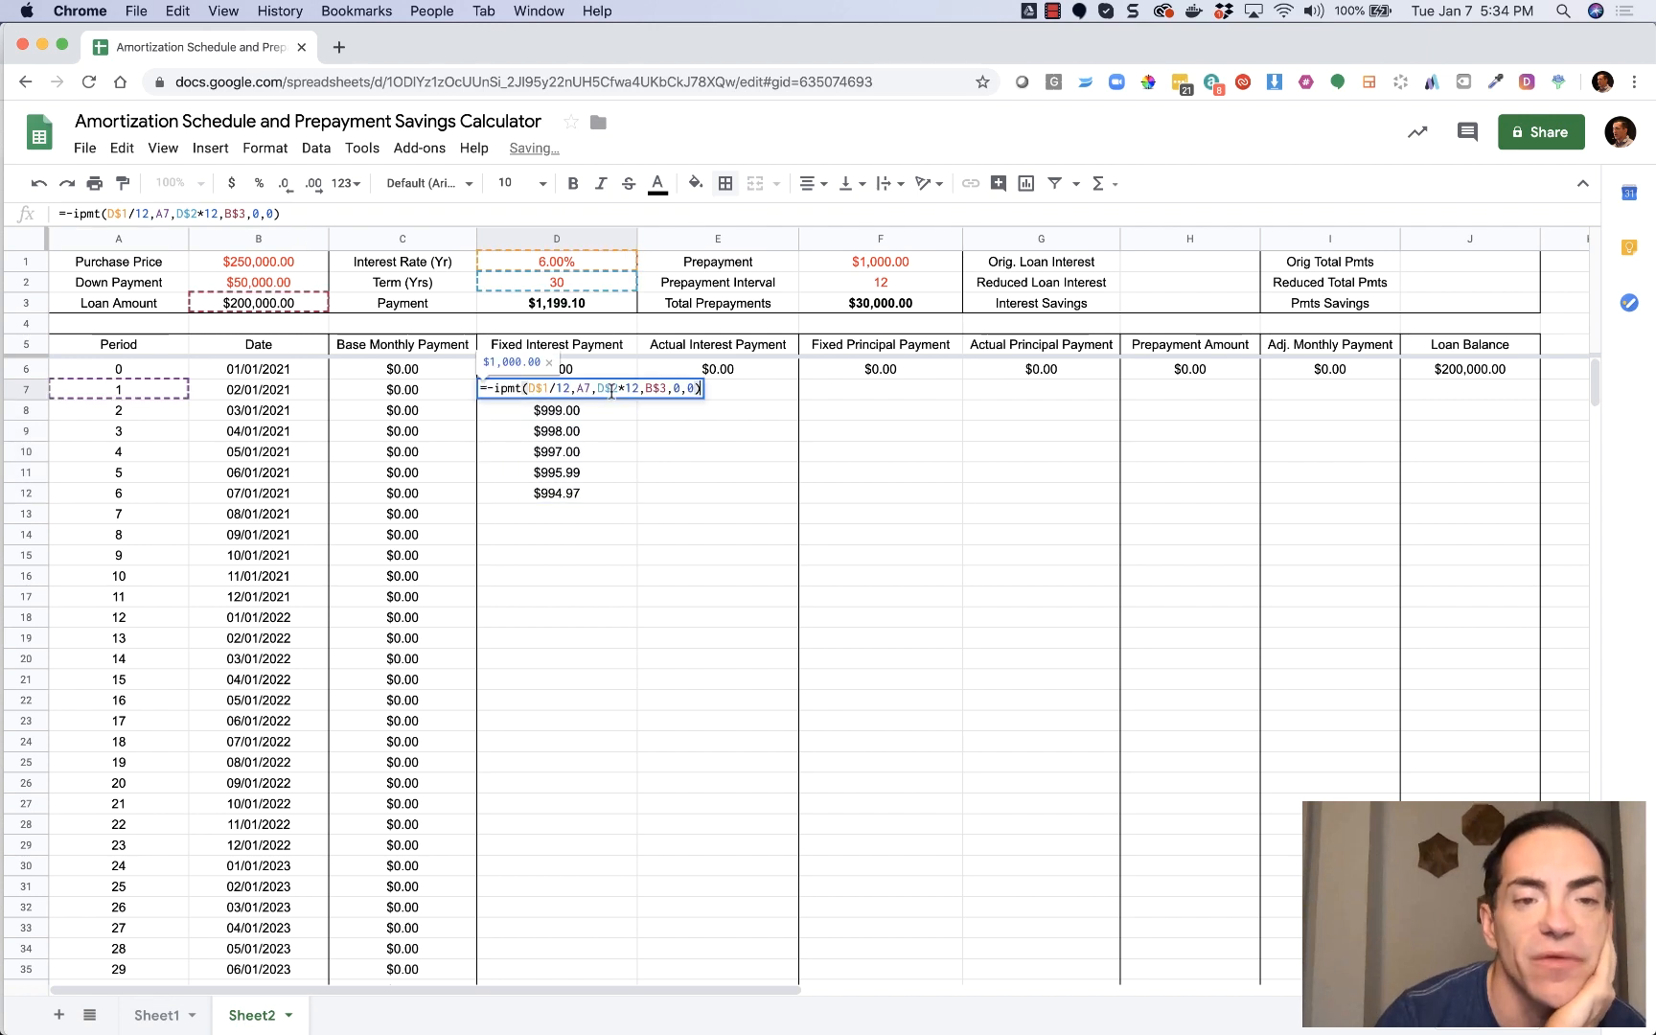
{"action": "left_click", "coordinate": [536, 388]}
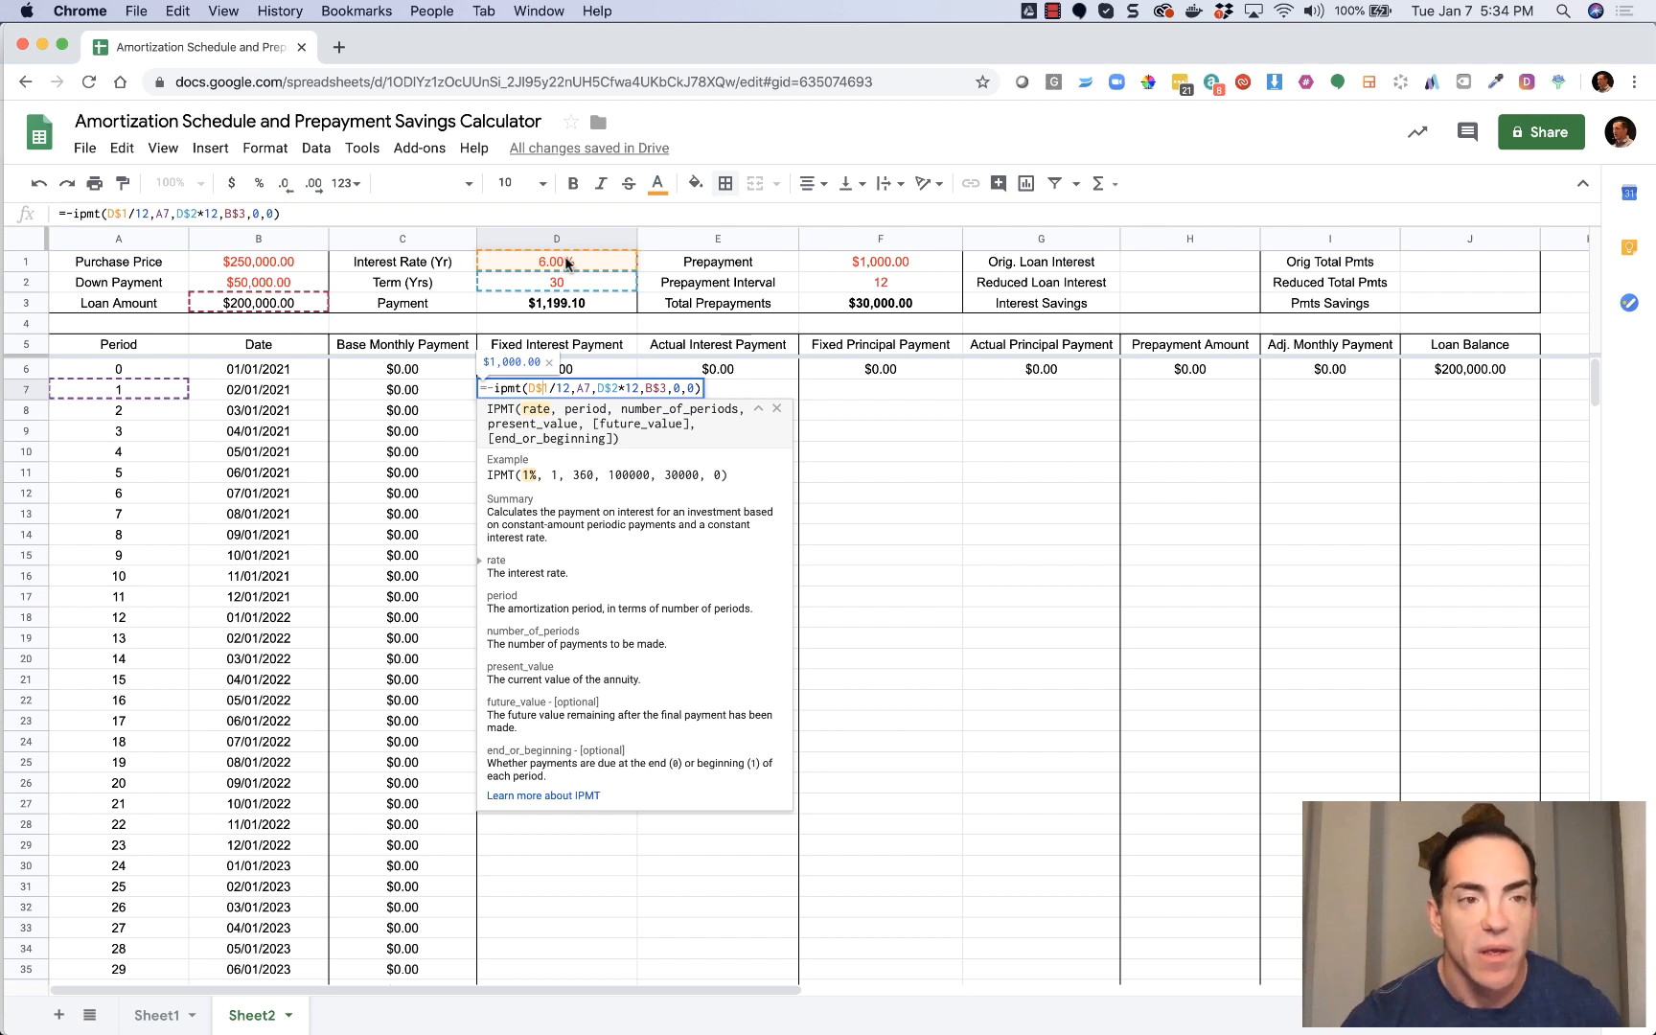
{"action": "key", "text": "BackSpace"}
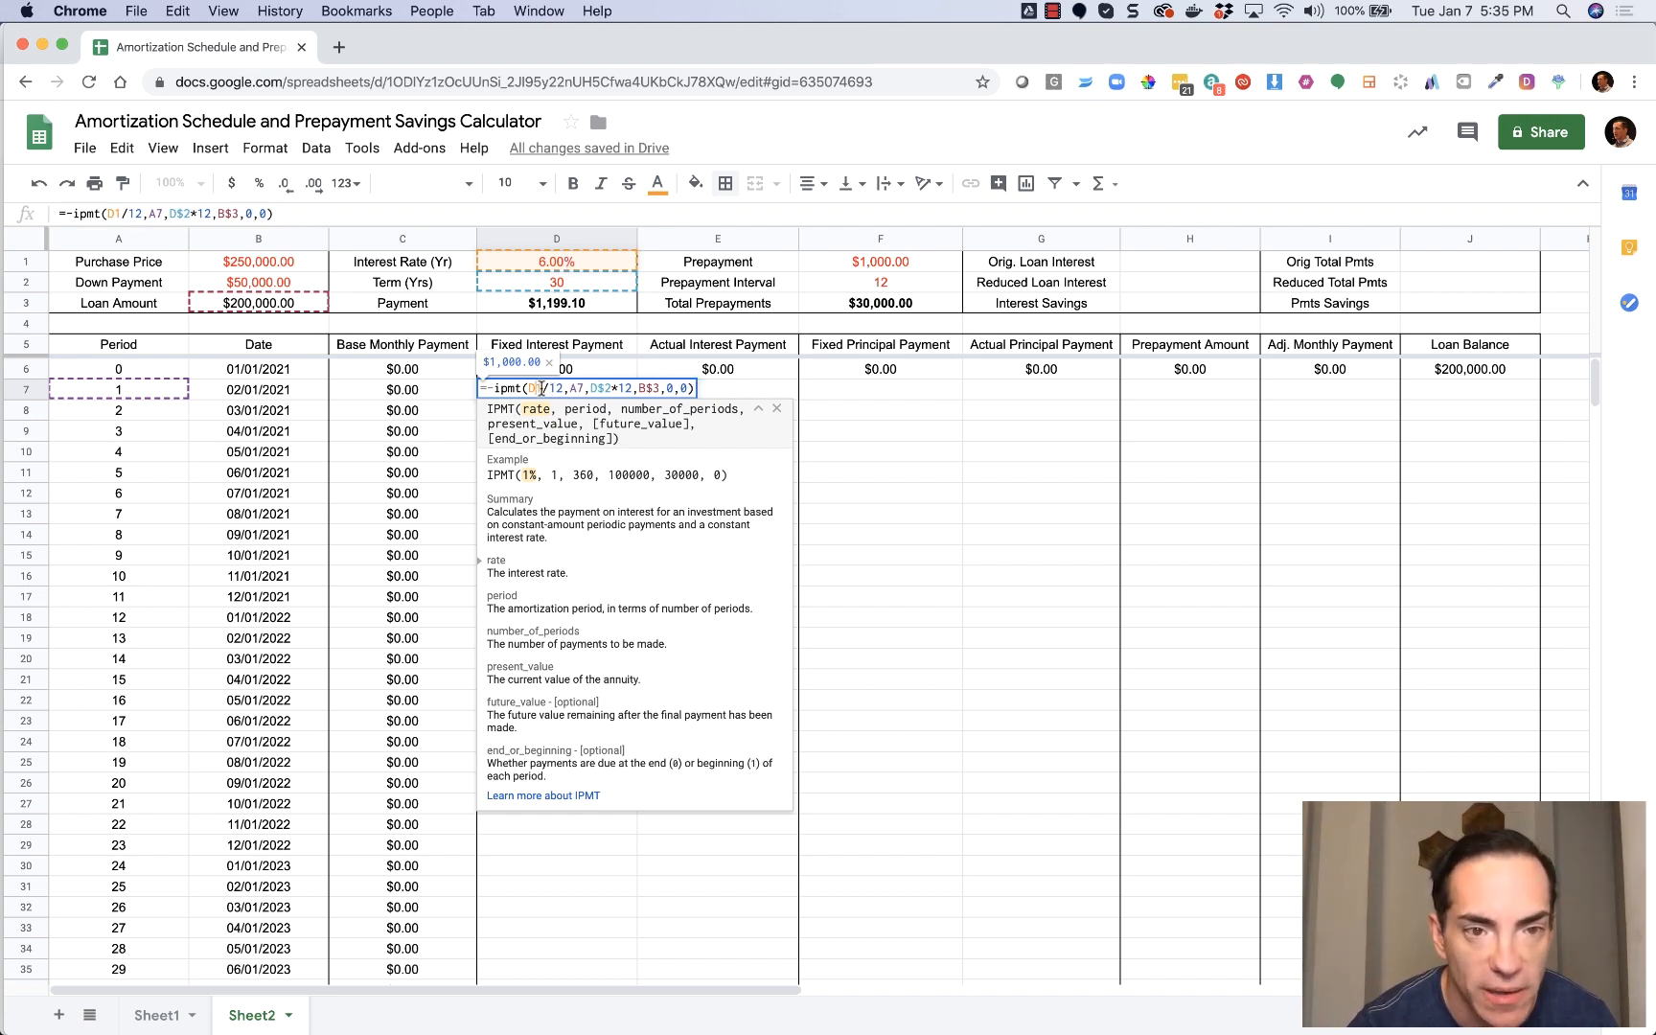
{"action": "key", "text": "Return"}
{"action": "key", "text": "Up"}
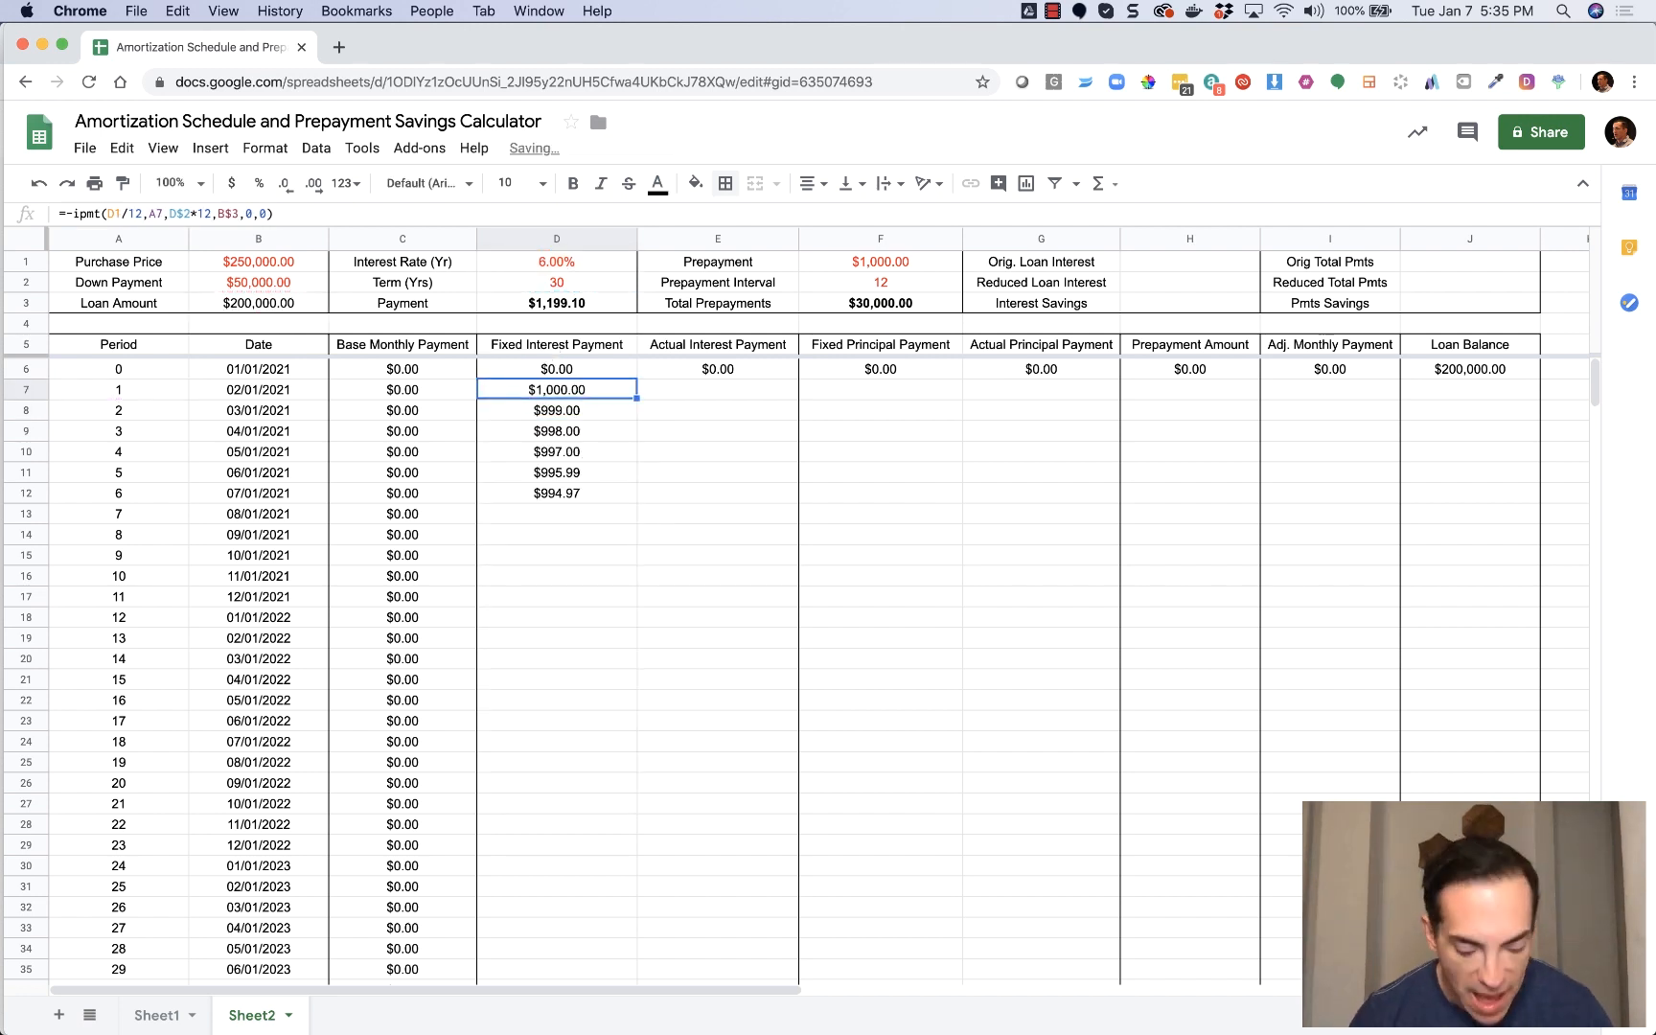
{"action": "key", "text": "Down"}
{"action": "key", "text": "super+v"}
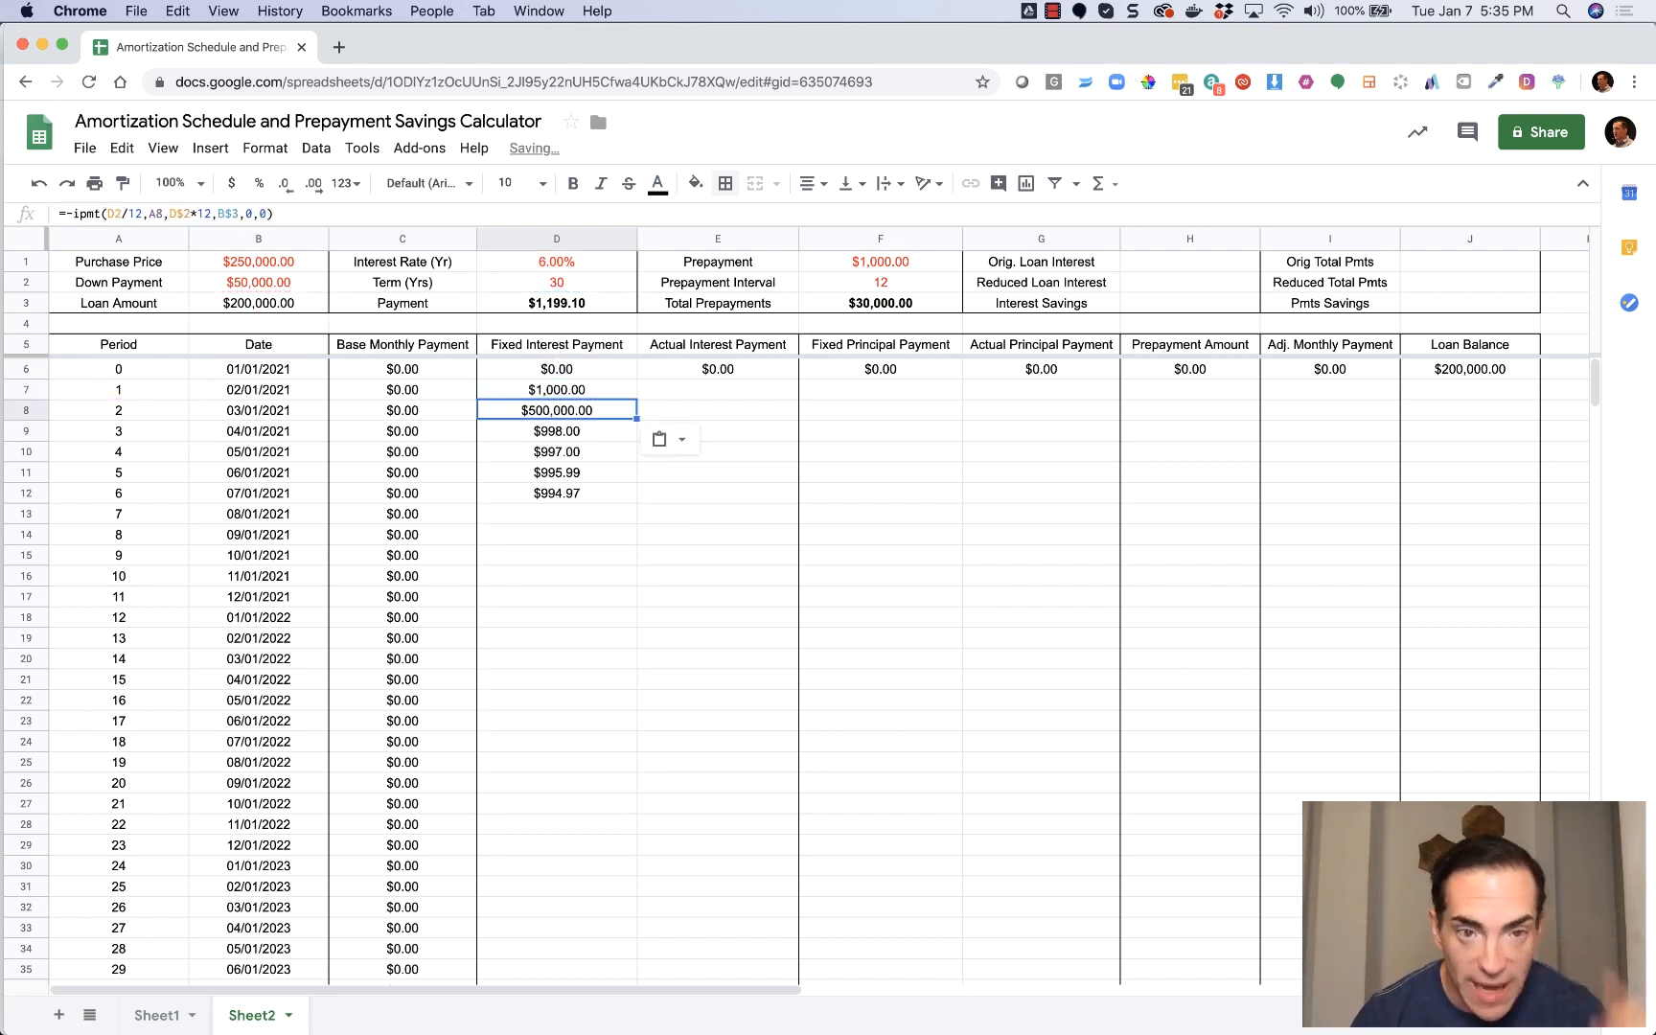
{"action": "double_click", "coordinate": [541, 410]}
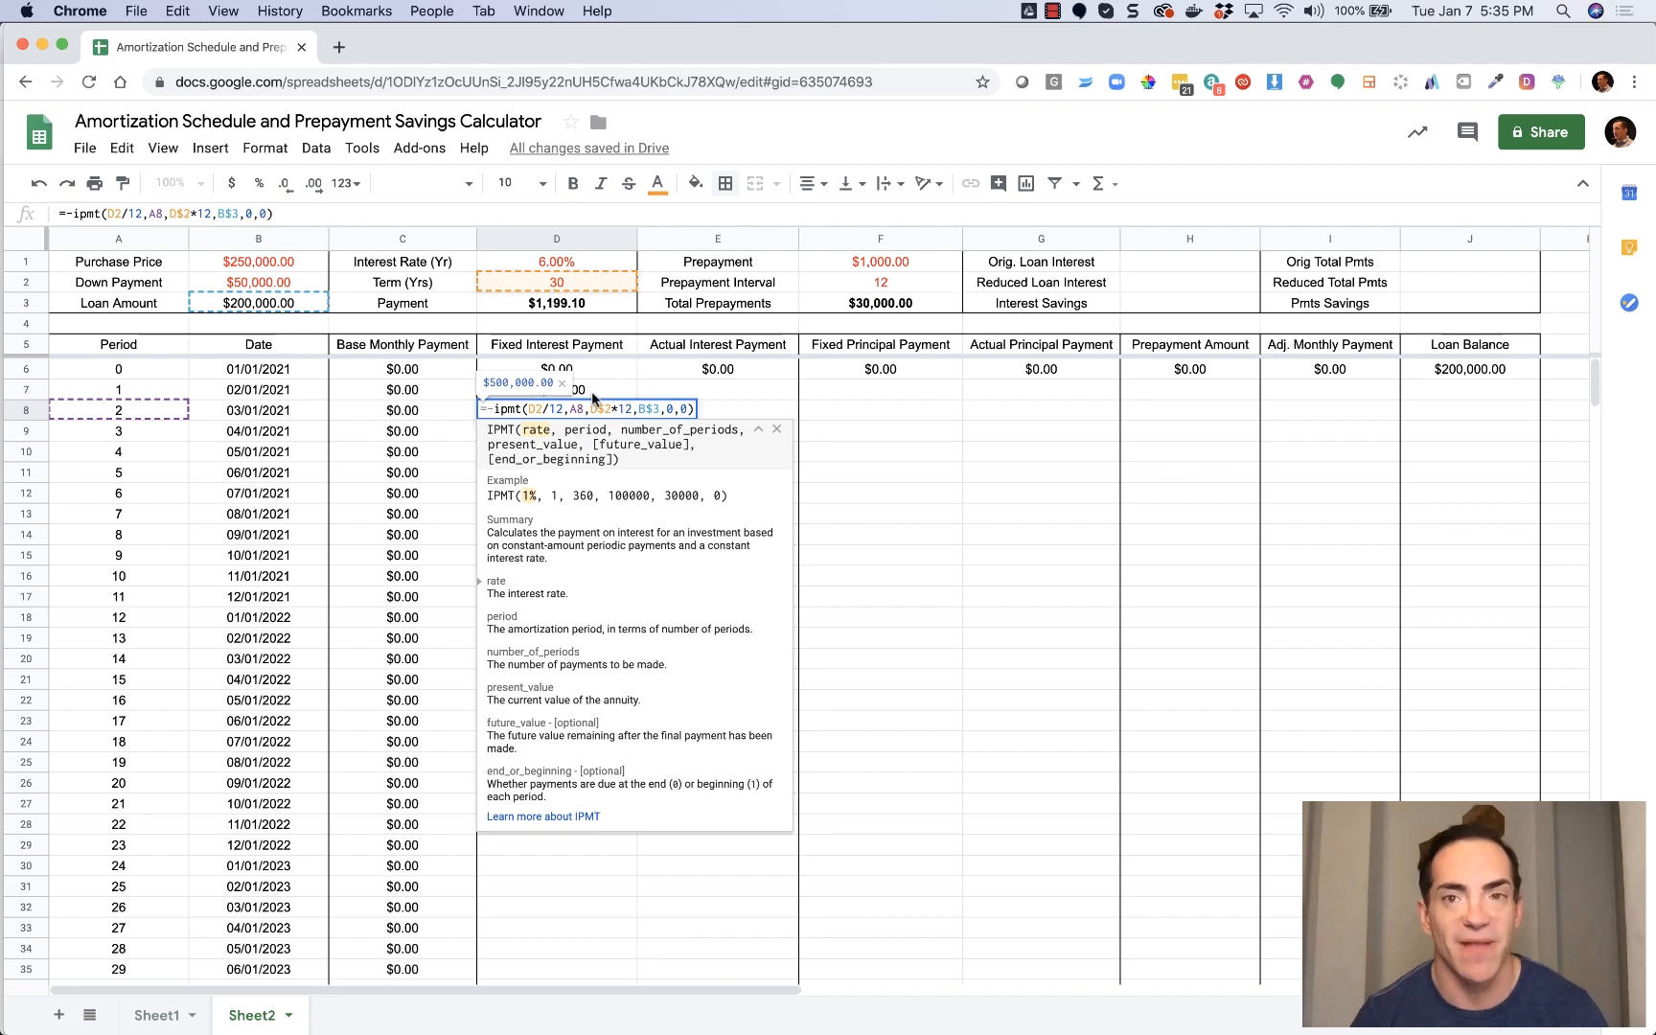
{"action": "key", "text": "Return"}
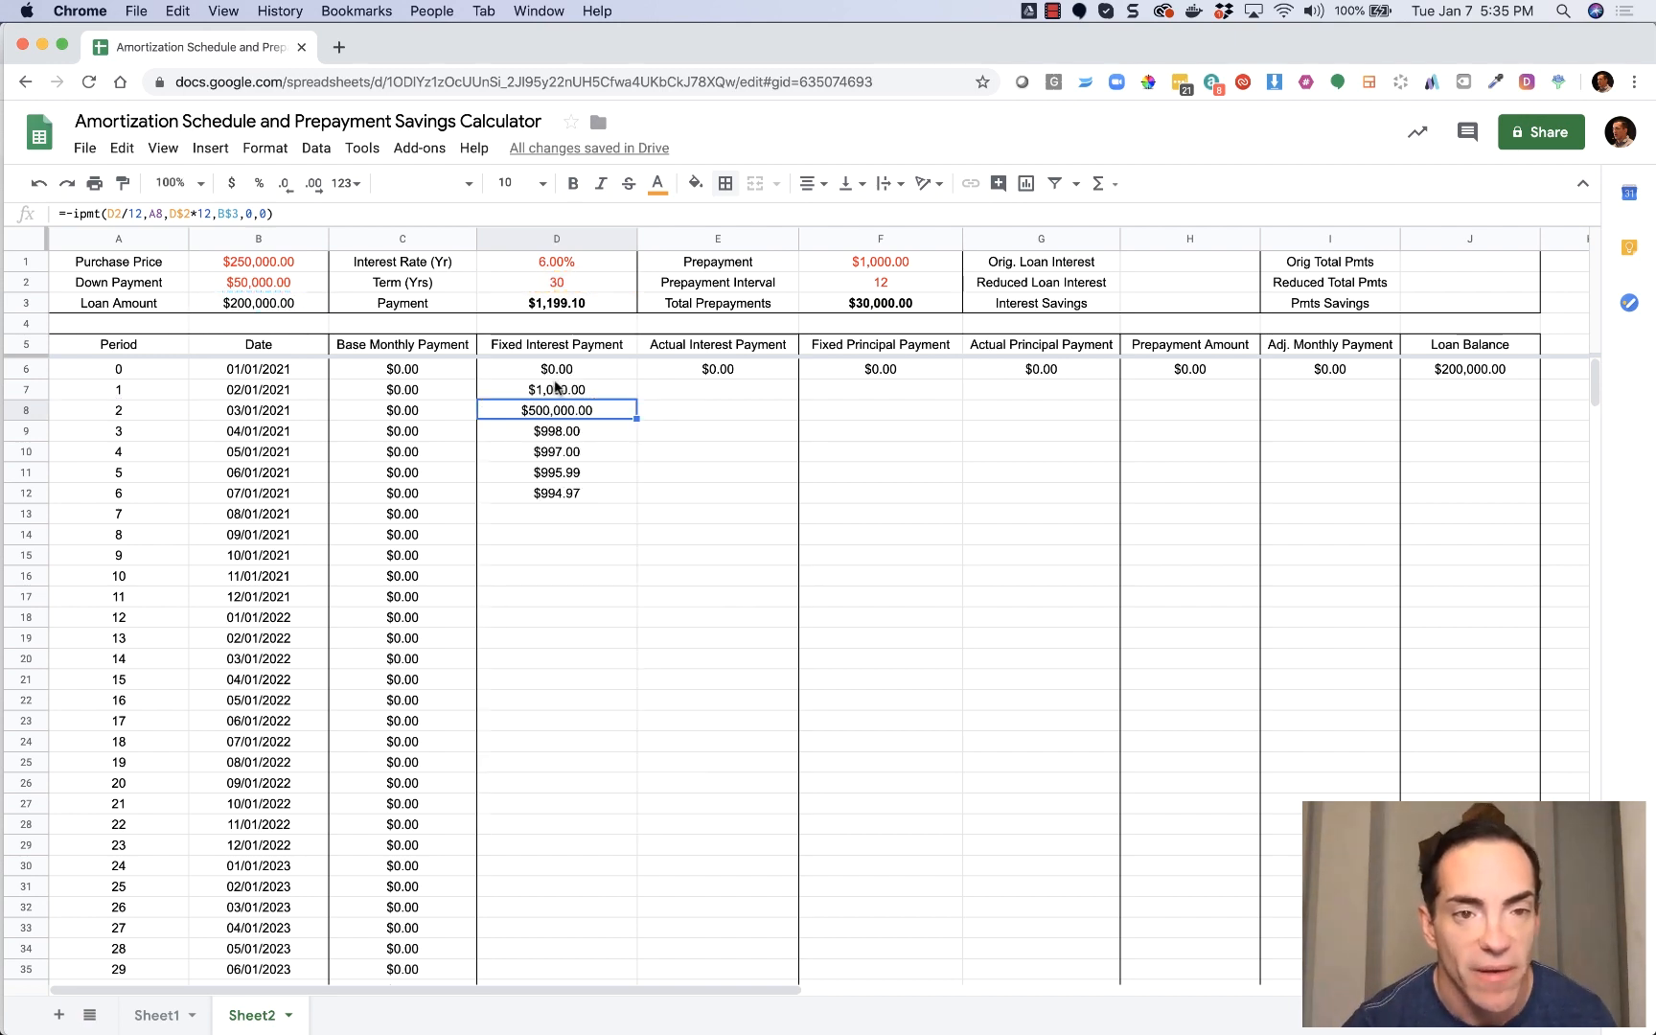
Restore the rate reference in D7's formula to D$1 and examine its number-of-periods and period arguments.
{"action": "double_click", "coordinate": [554, 391]}
{"action": "left_click", "coordinate": [536, 388]}
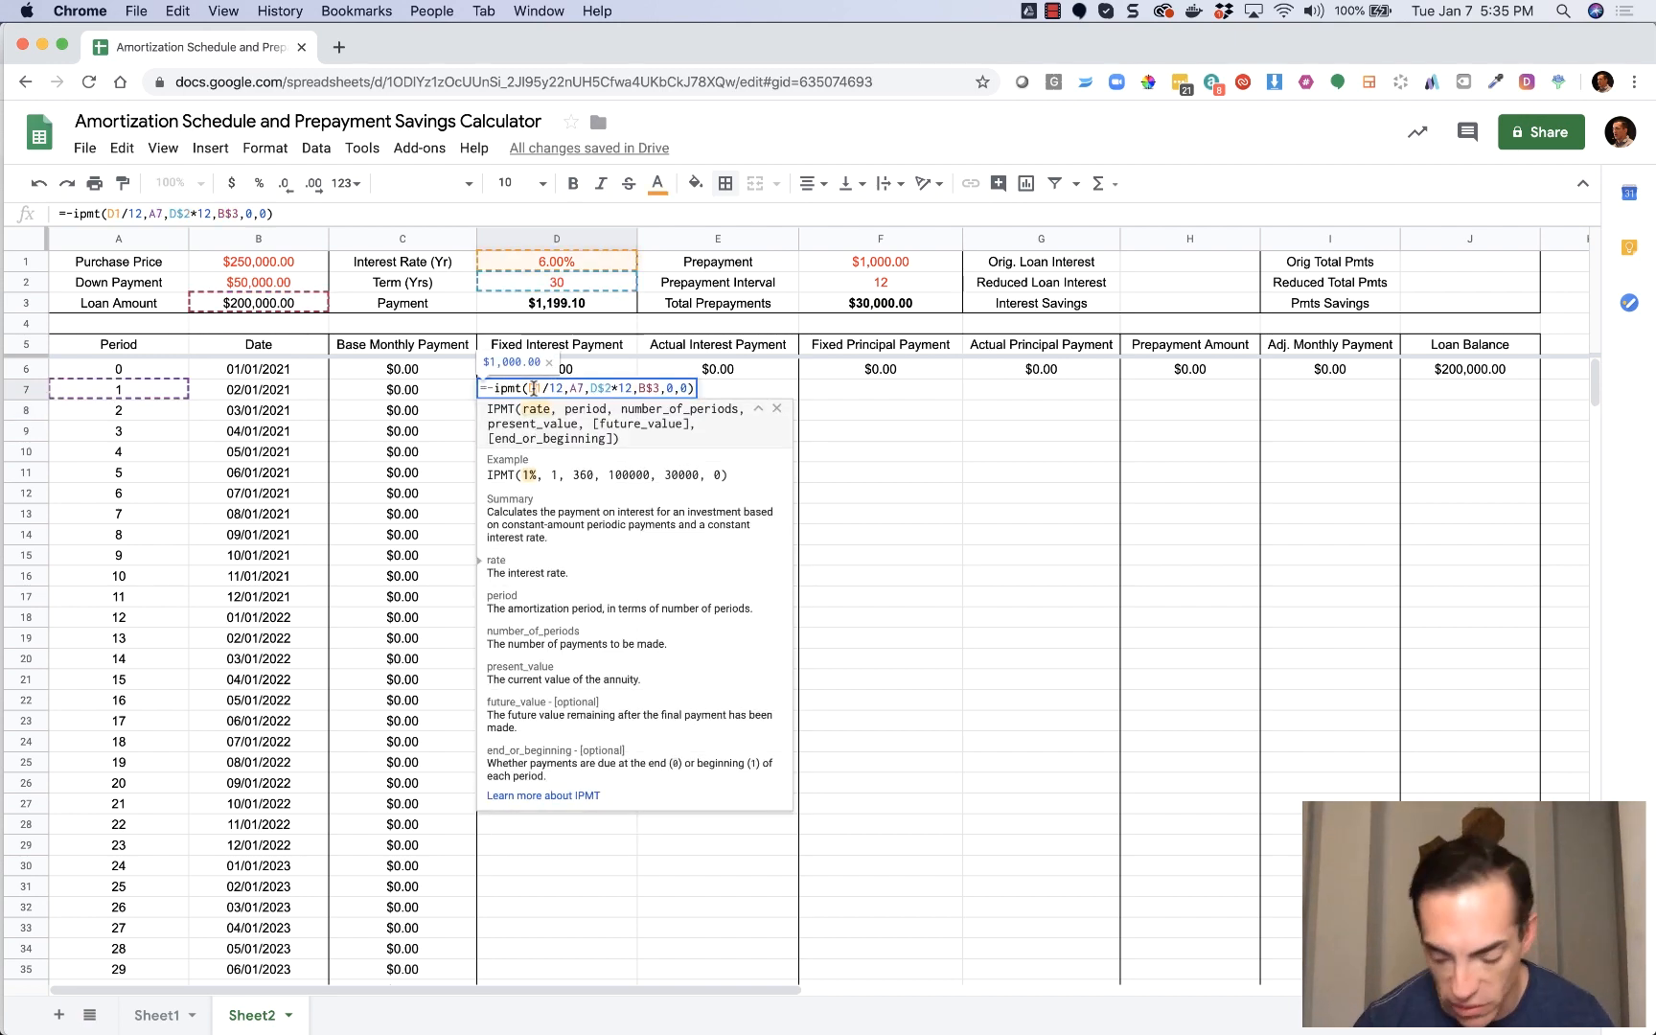
{"action": "type", "text": "$"}
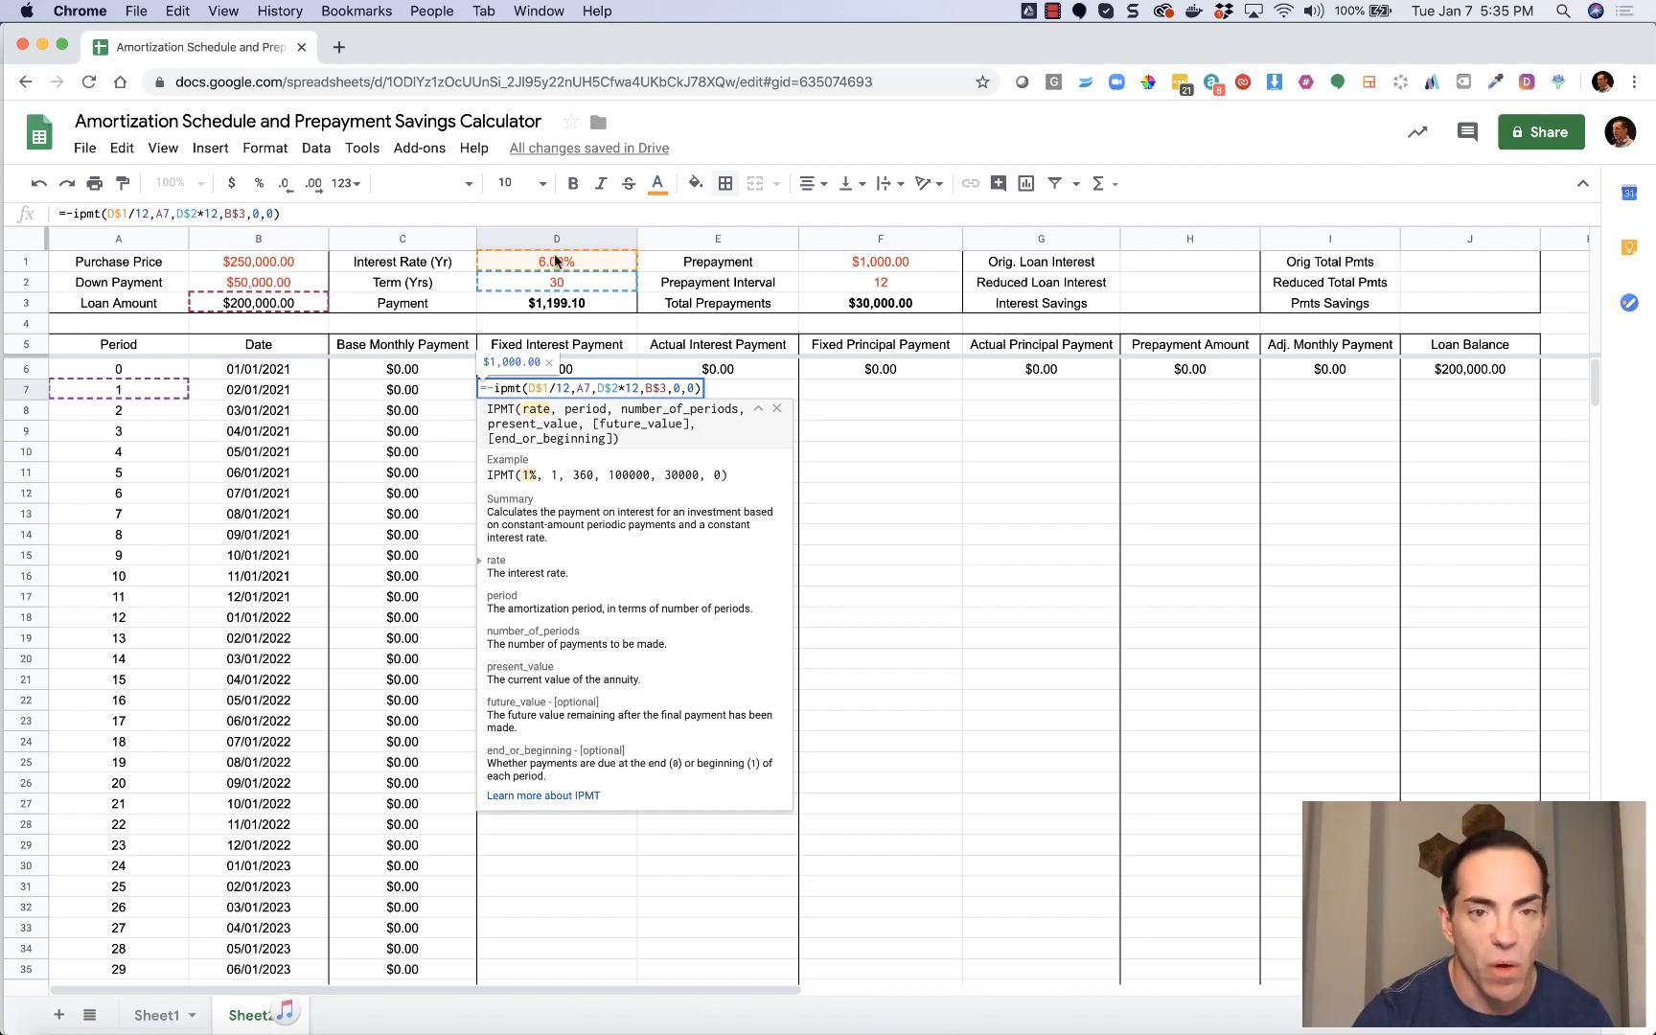
{"action": "left_click", "coordinate": [614, 387]}
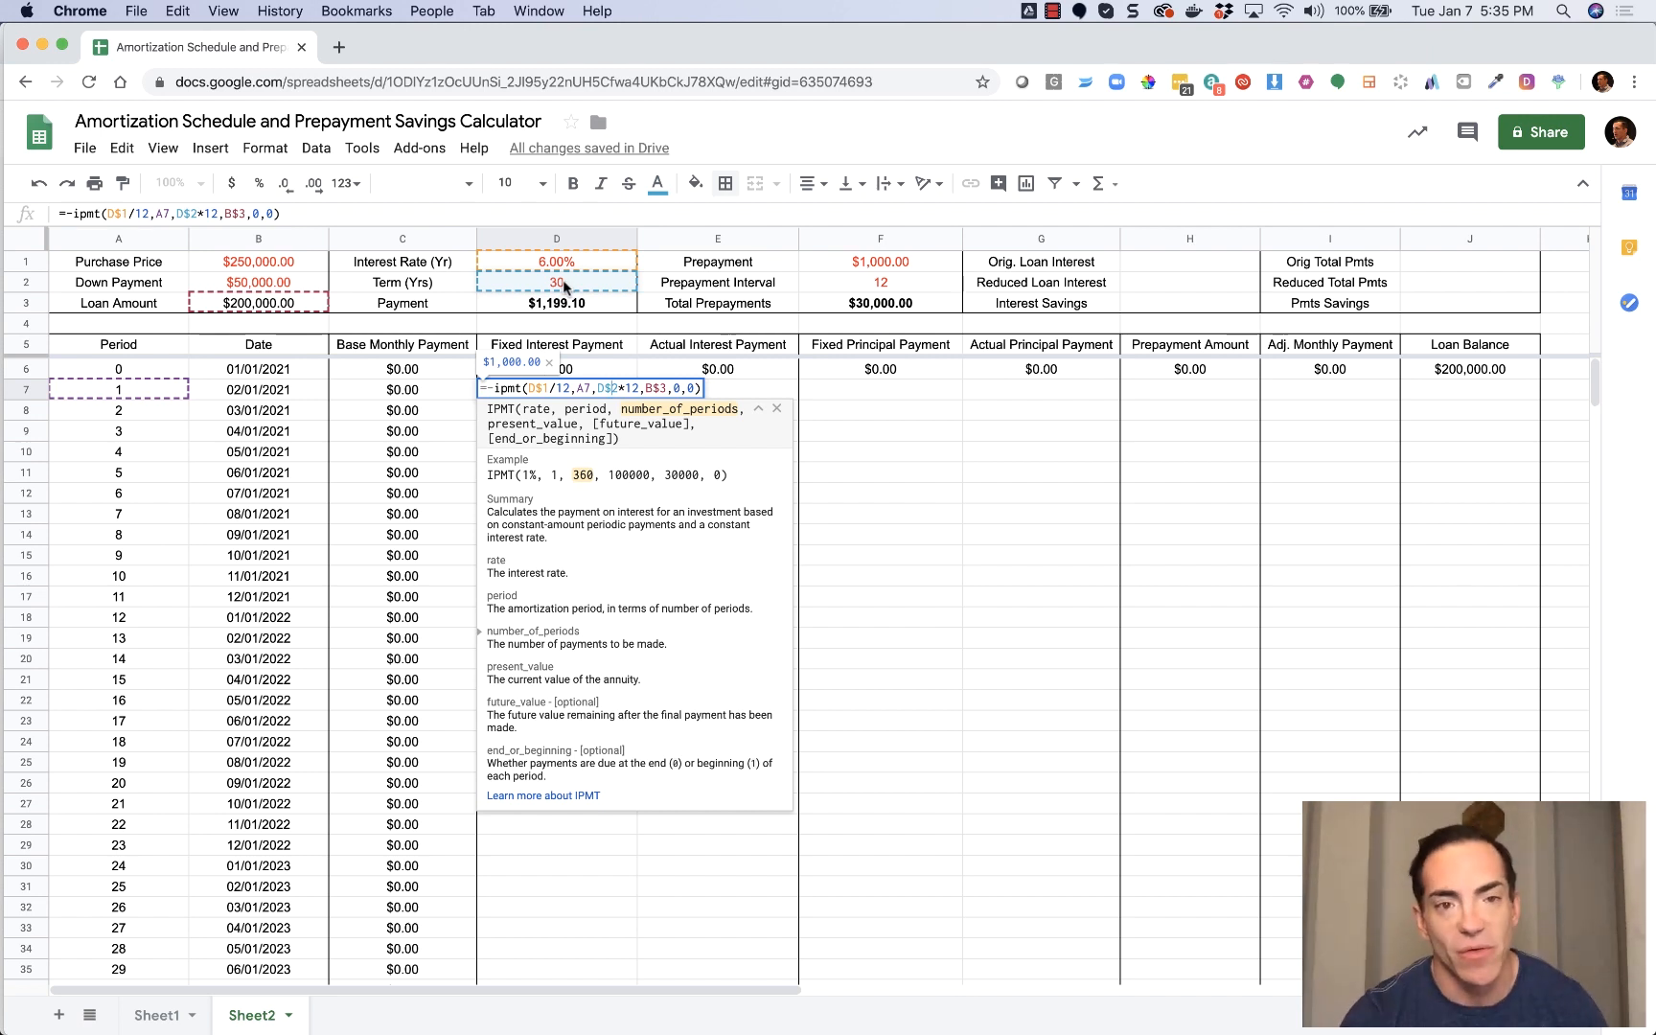
{"action": "double_click", "coordinate": [585, 388]}
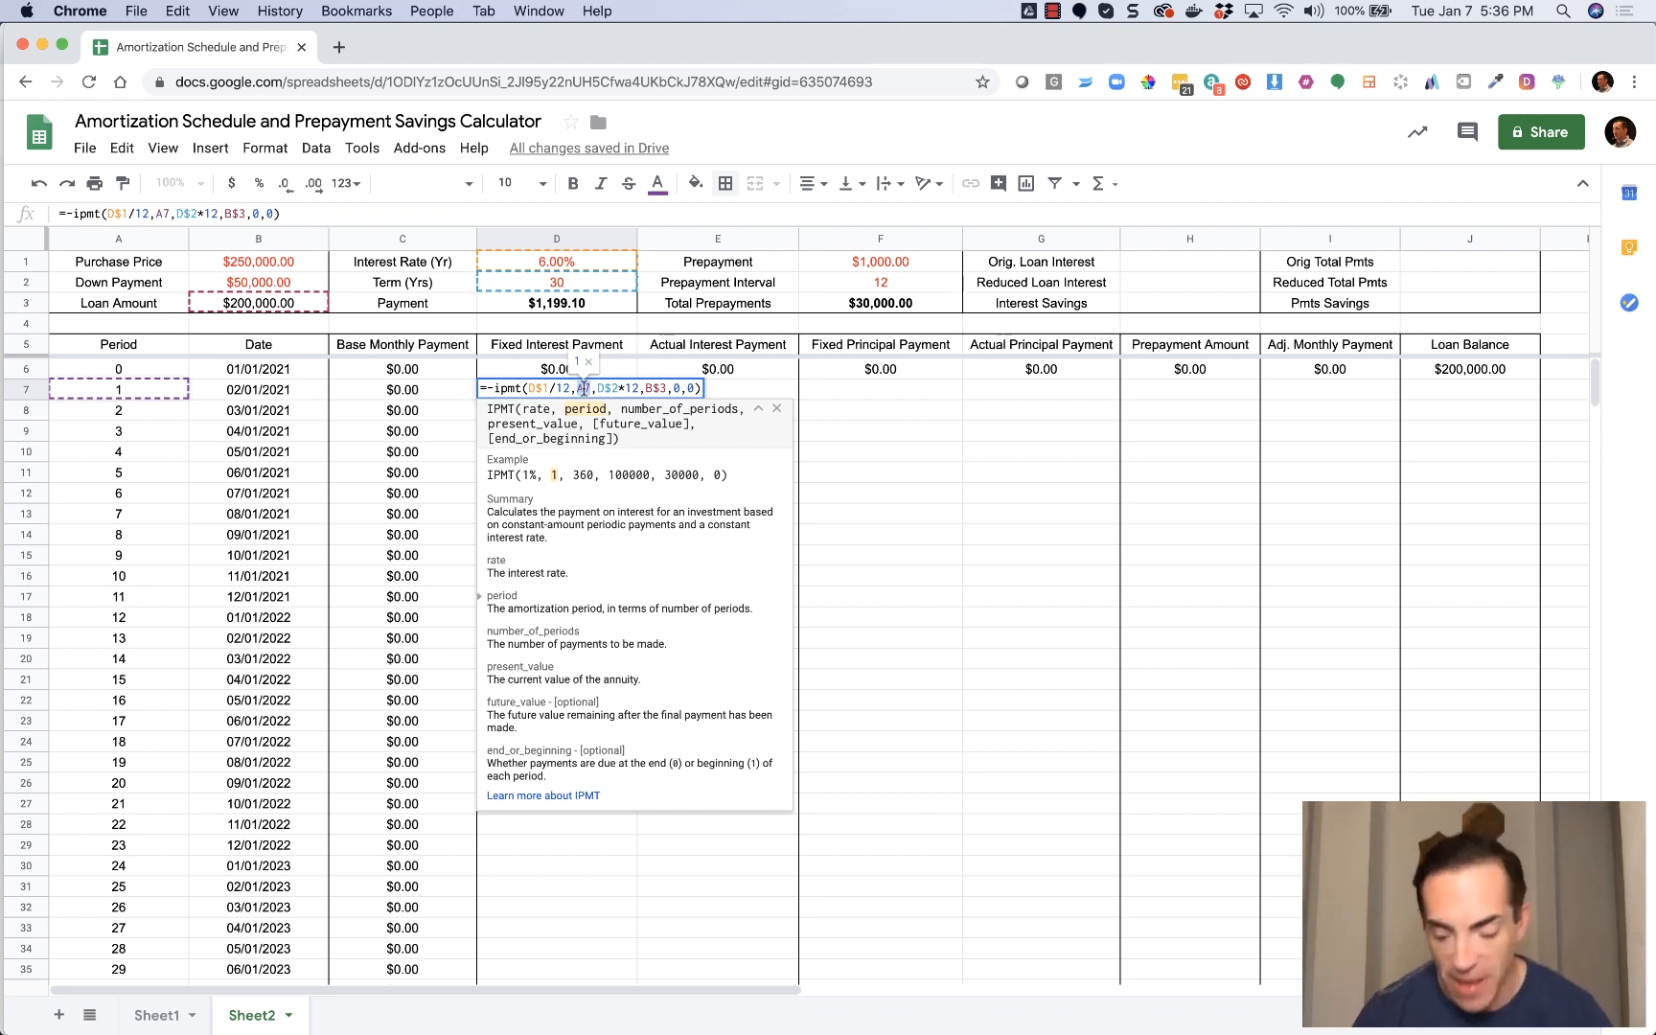
Copy the fixed interest payment formula from D7 into D8, D9 and D10.
{"action": "key", "text": "Return"}
{"action": "key", "text": "Up"}
{"action": "key", "text": "ctrl+c"}
{"action": "key", "text": "Down"}
{"action": "key", "text": "ctrl+v"}
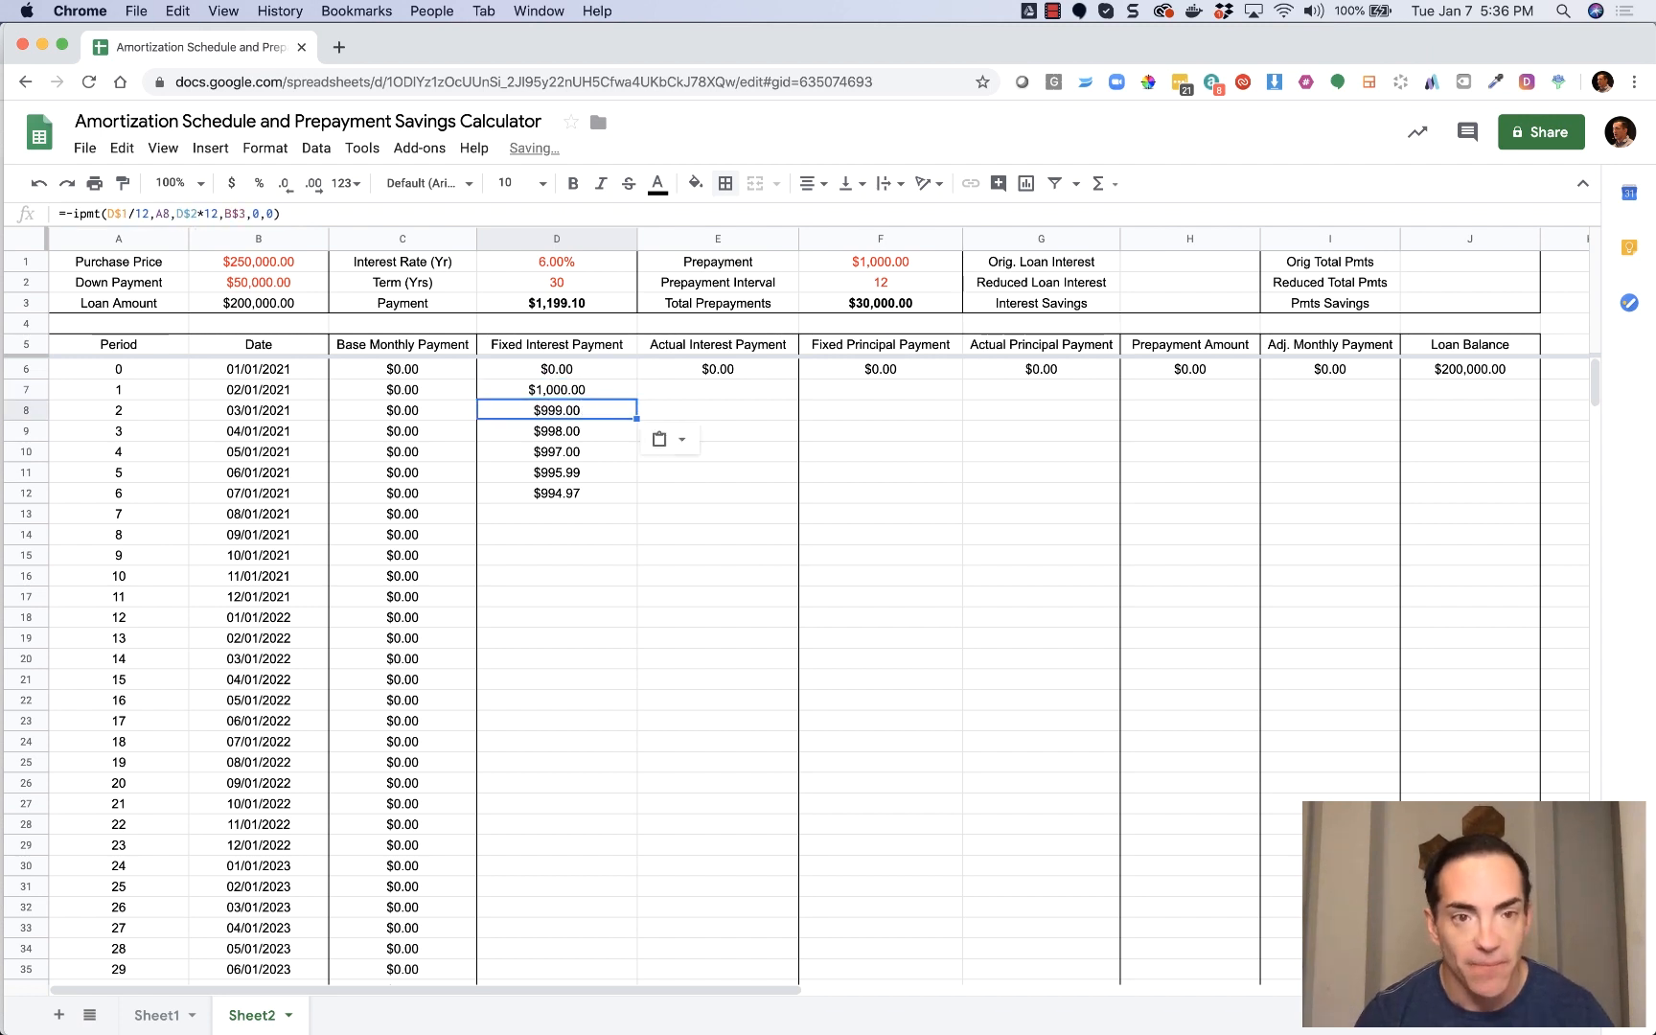
{"action": "key", "text": "Down"}
{"action": "key", "text": "ctrl+v"}
{"action": "key", "text": "Down"}
{"action": "key", "text": "ctrl+v"}
{"action": "key", "text": "Return"}
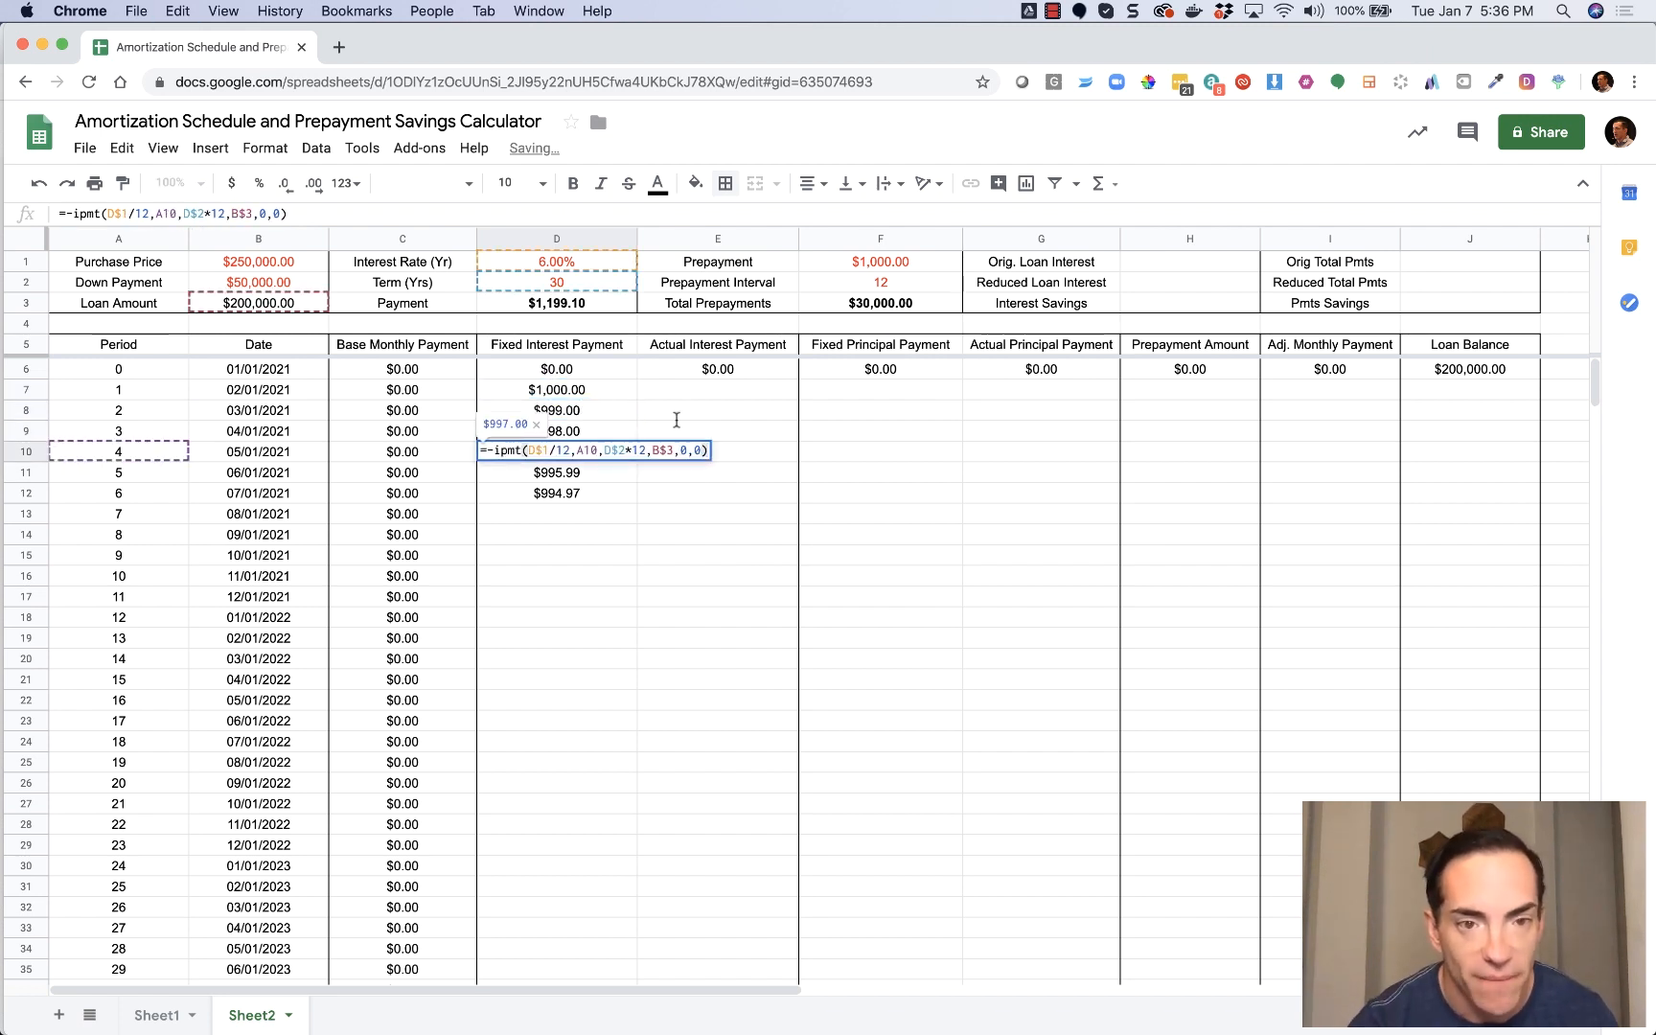
Examine the period reference A10 and the rate reference D$1 in D10's formula, leaving the formula as it is.
{"action": "double_click", "coordinate": [586, 450]}
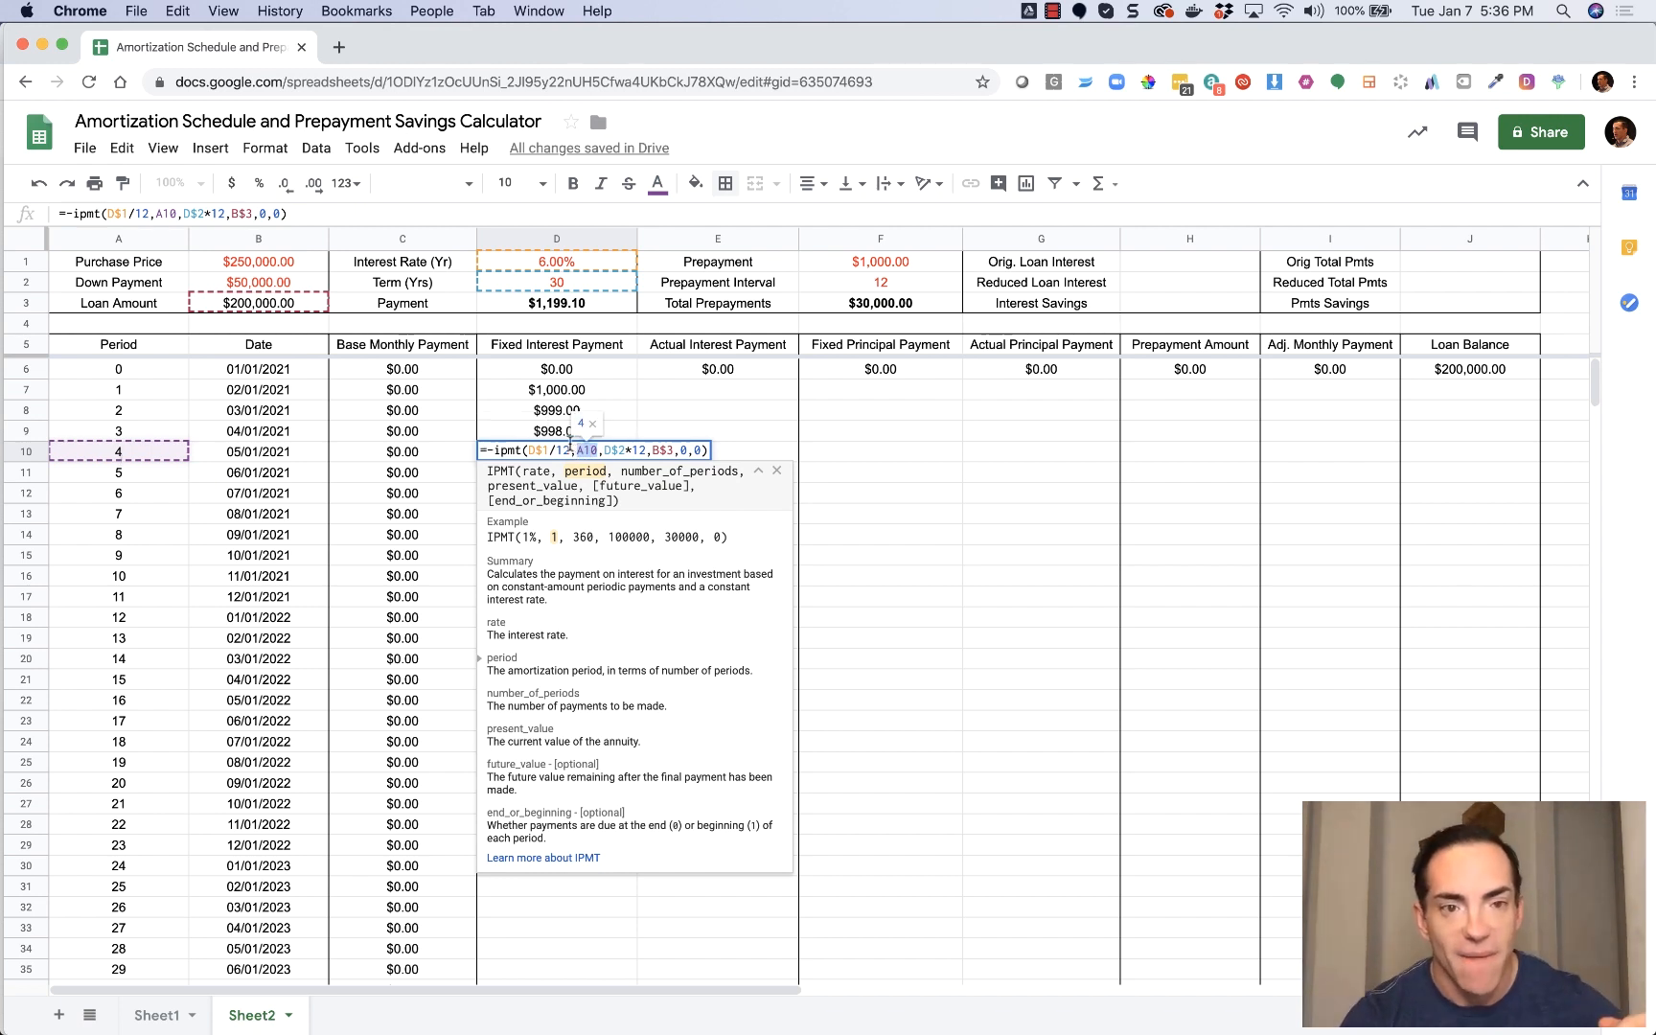
{"action": "double_click", "coordinate": [537, 450]}
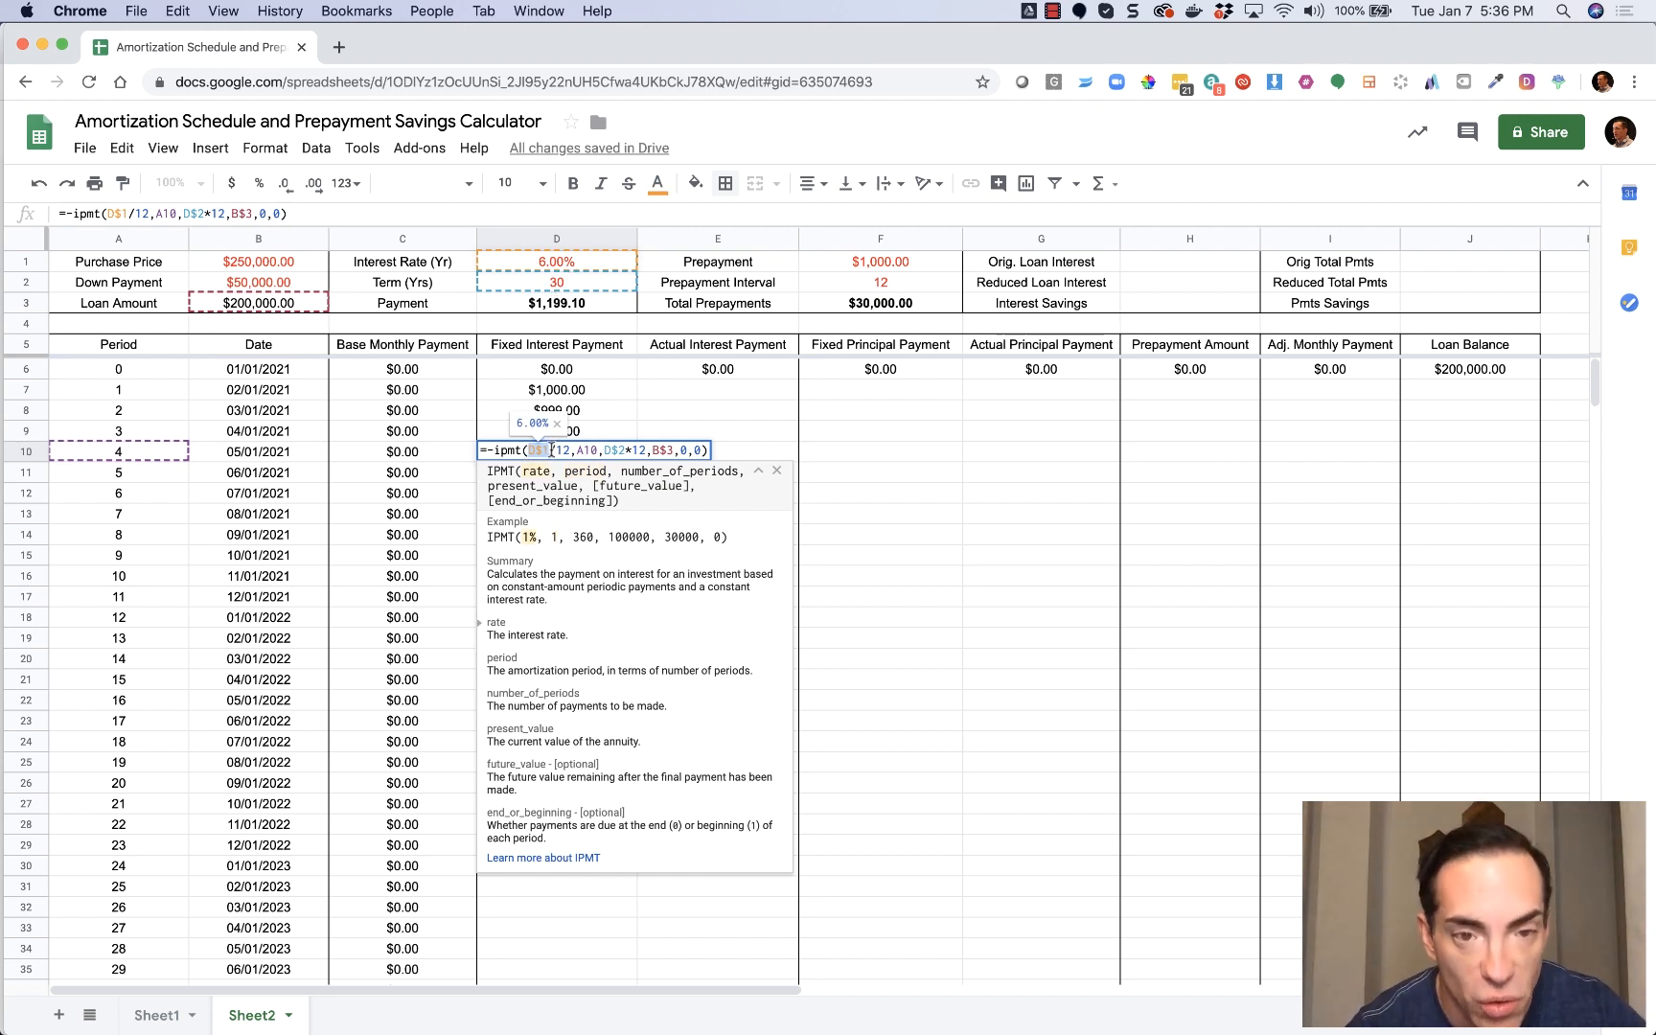
{"action": "left_click", "coordinate": [555, 473]}
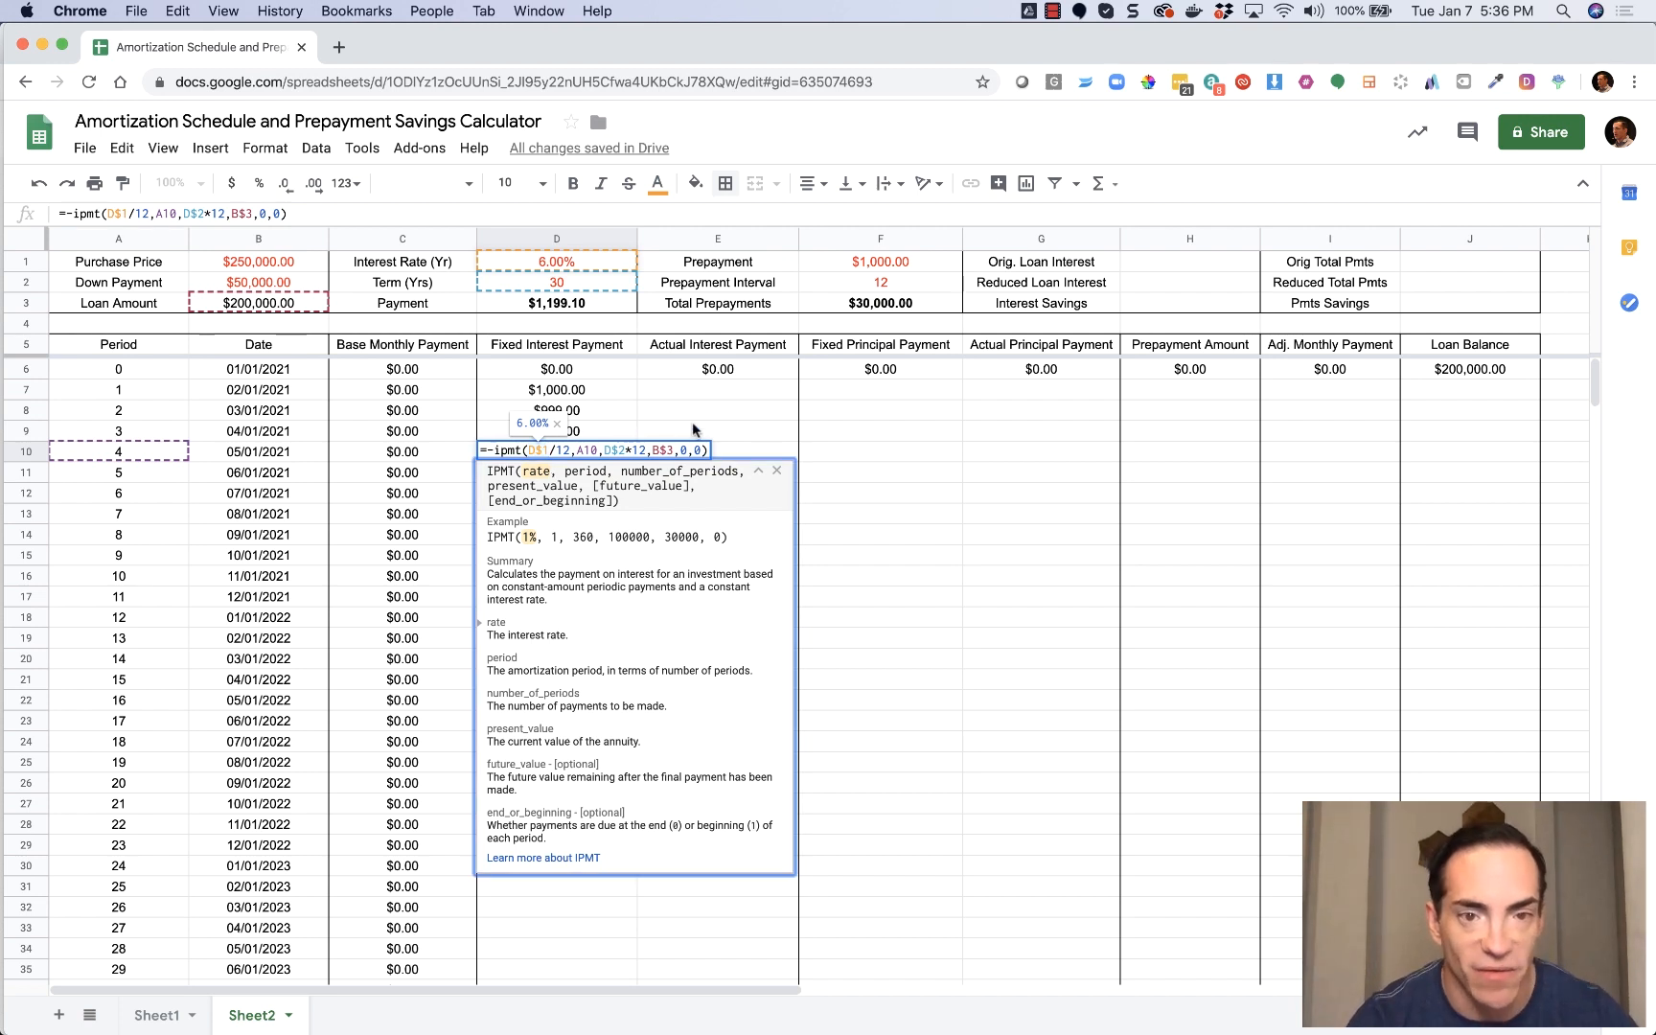
{"action": "key", "text": "Escape"}
{"action": "key", "text": "Escape"}
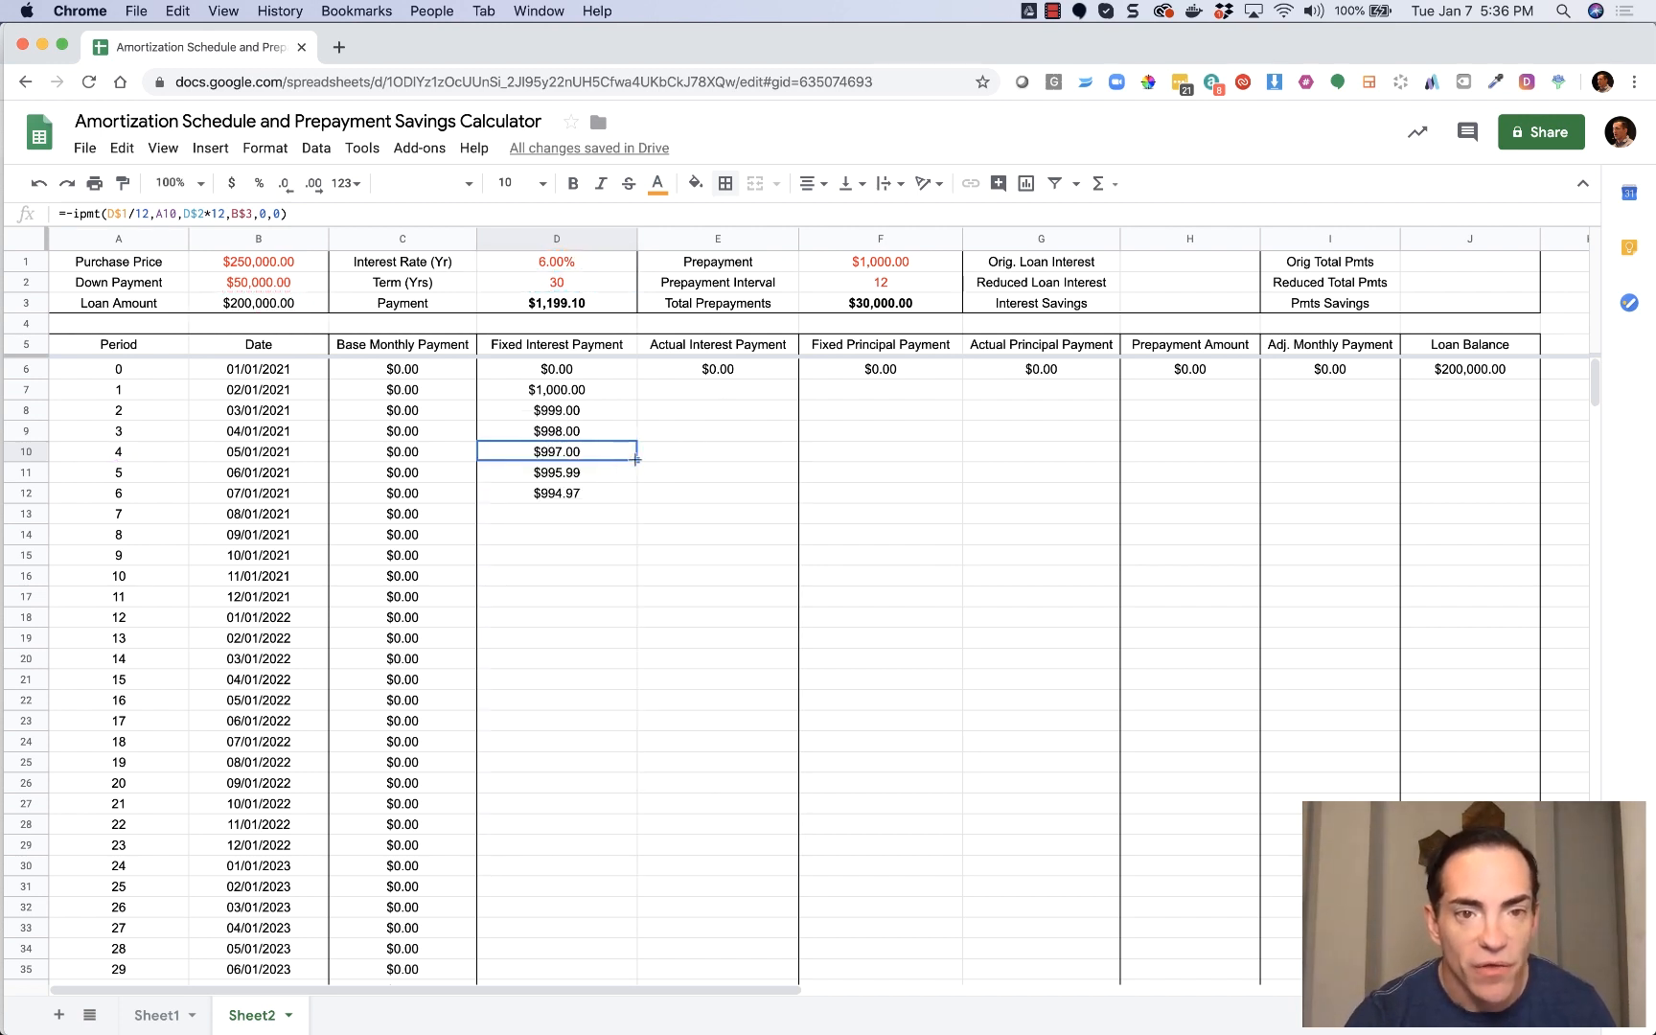
Fill the fixed interest payment formula down column D from D10 through period 359 in row 365.
{"action": "left_click_drag", "start_coordinate": [637, 461], "coordinate": [644, 1032]}
{"action": "scroll", "coordinate": [613, 913], "scroll_direction": "down", "scroll_amount": 3}
{"action": "left_click", "coordinate": [607, 867]}
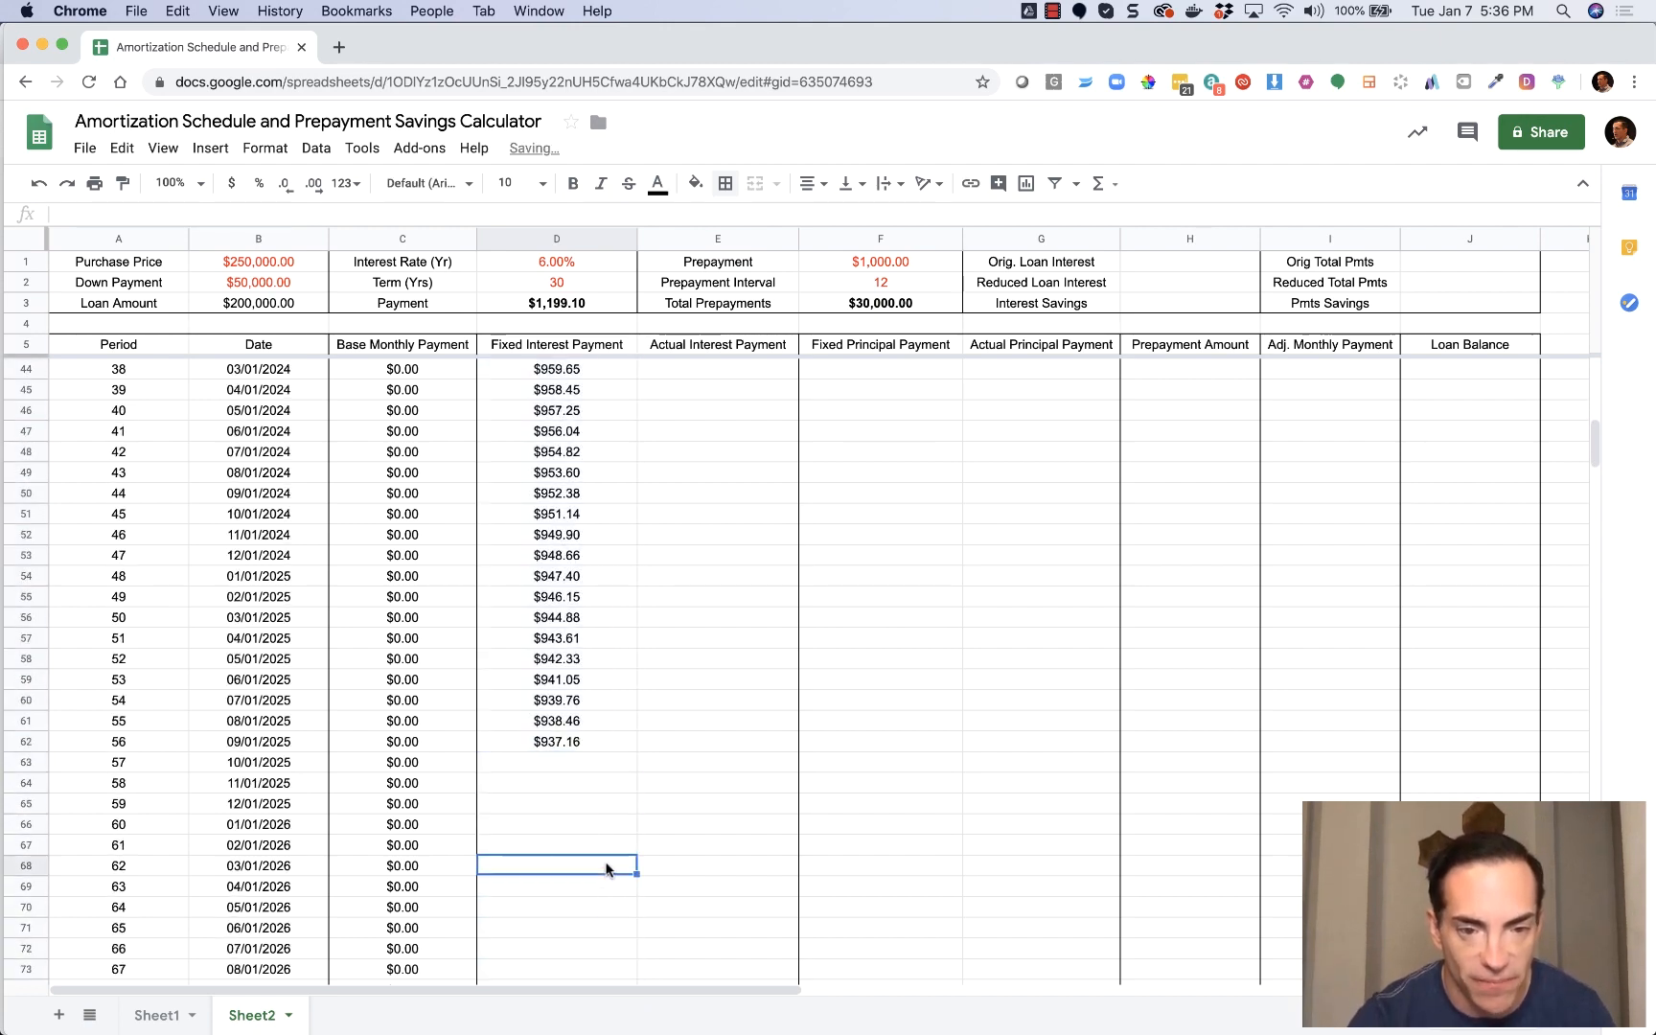
{"action": "left_click", "coordinate": [600, 743]}
{"action": "left_click_drag", "start_coordinate": [636, 749], "coordinate": [499, 1033]}
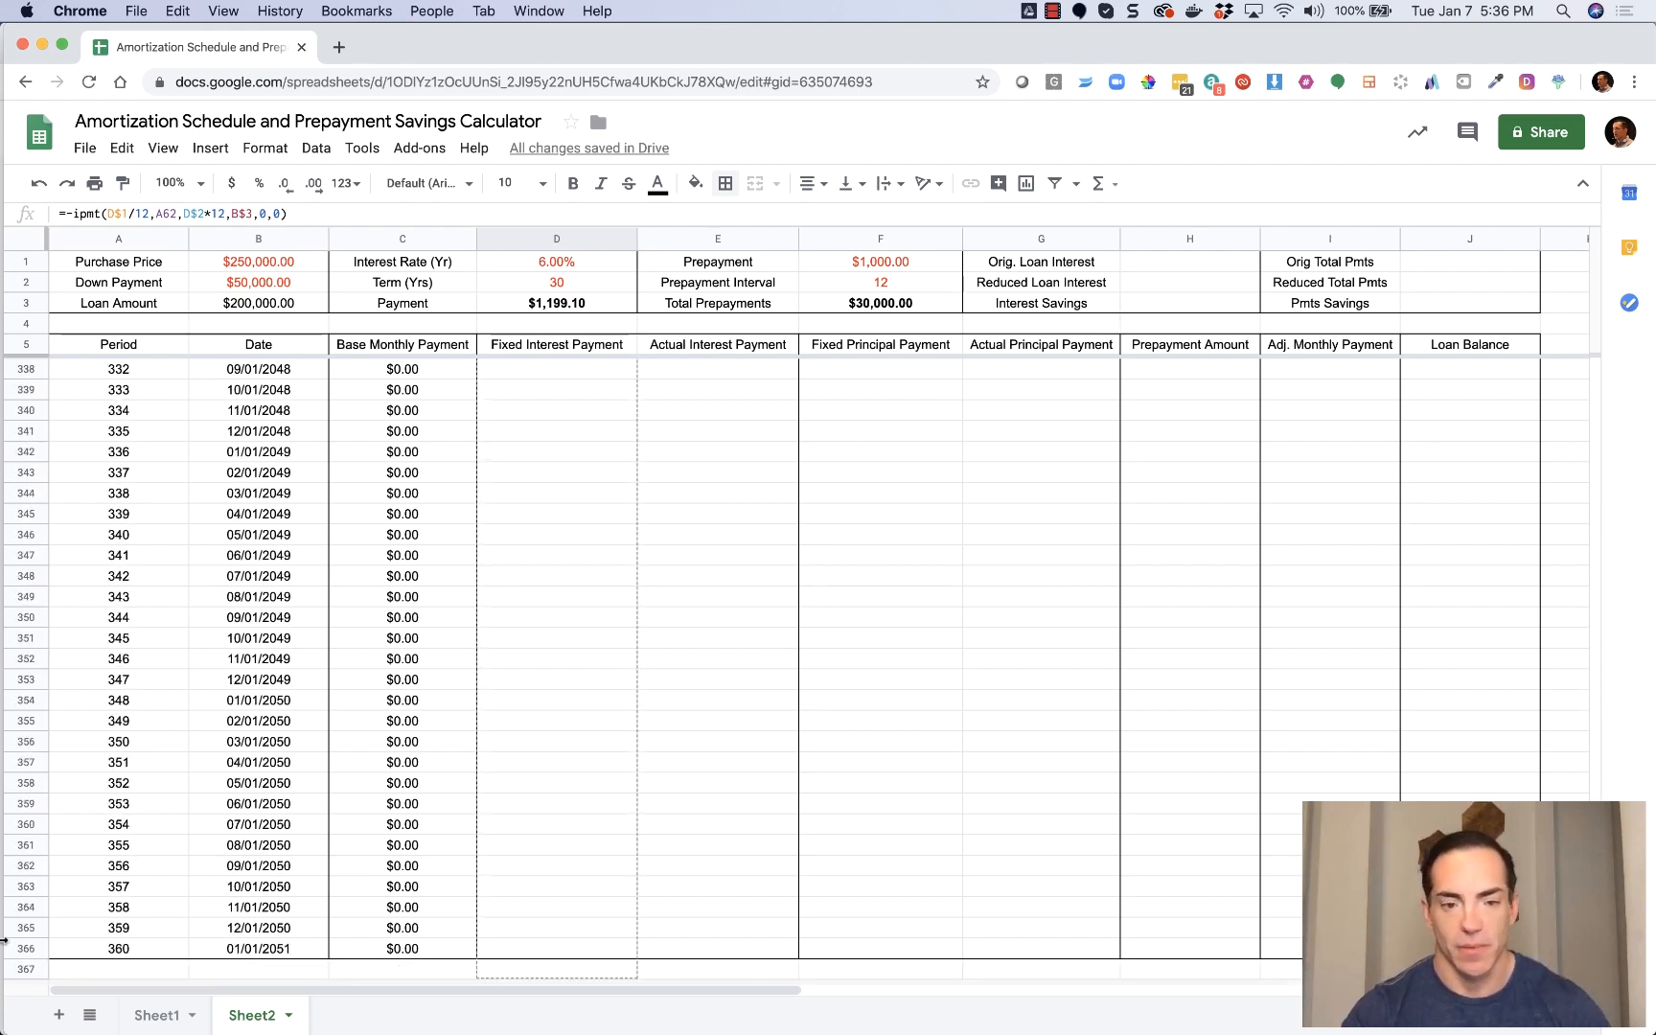
{"action": "mouse_move", "coordinate": [3, 940]}
{"action": "left_mouse_down"}
{"action": "mouse_move", "coordinate": [2, 898]}
{"action": "mouse_move", "coordinate": [2, 969]}
{"action": "left_mouse_up"}
{"action": "left_click", "coordinate": [230, 937]}
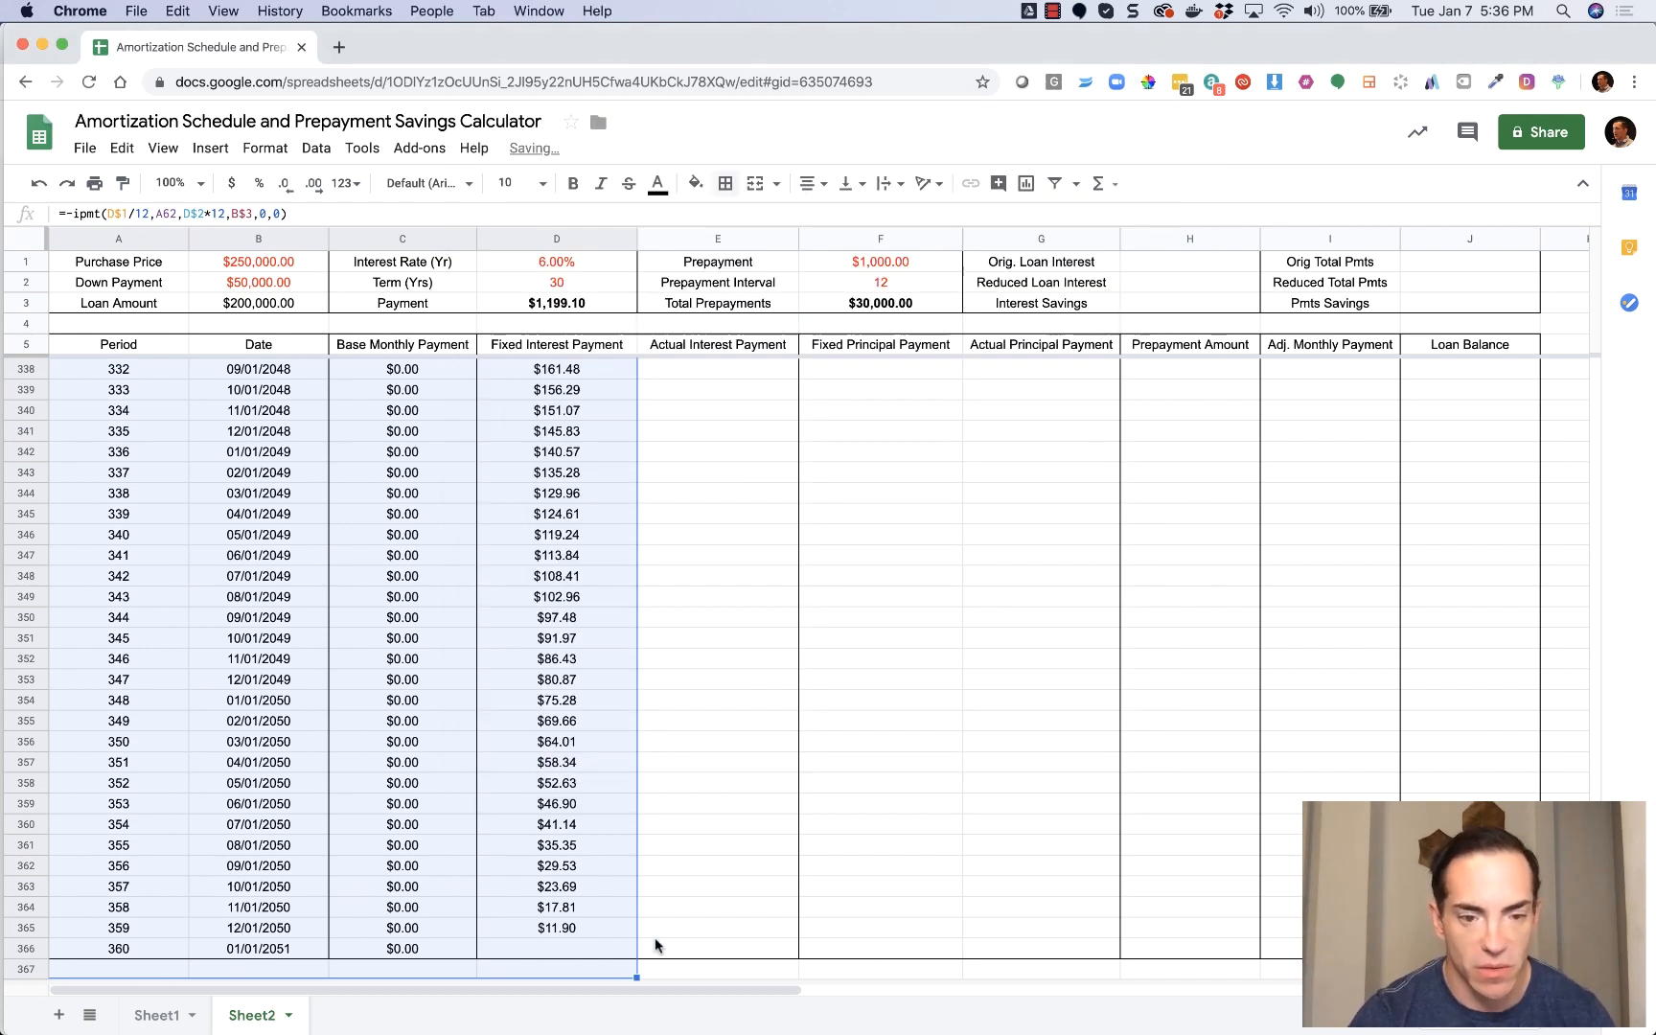
Copy the fixed interest payment formula from D365 into D366 for period 360.
{"action": "left_click", "coordinate": [608, 928]}
{"action": "left_click", "coordinate": [595, 948]}
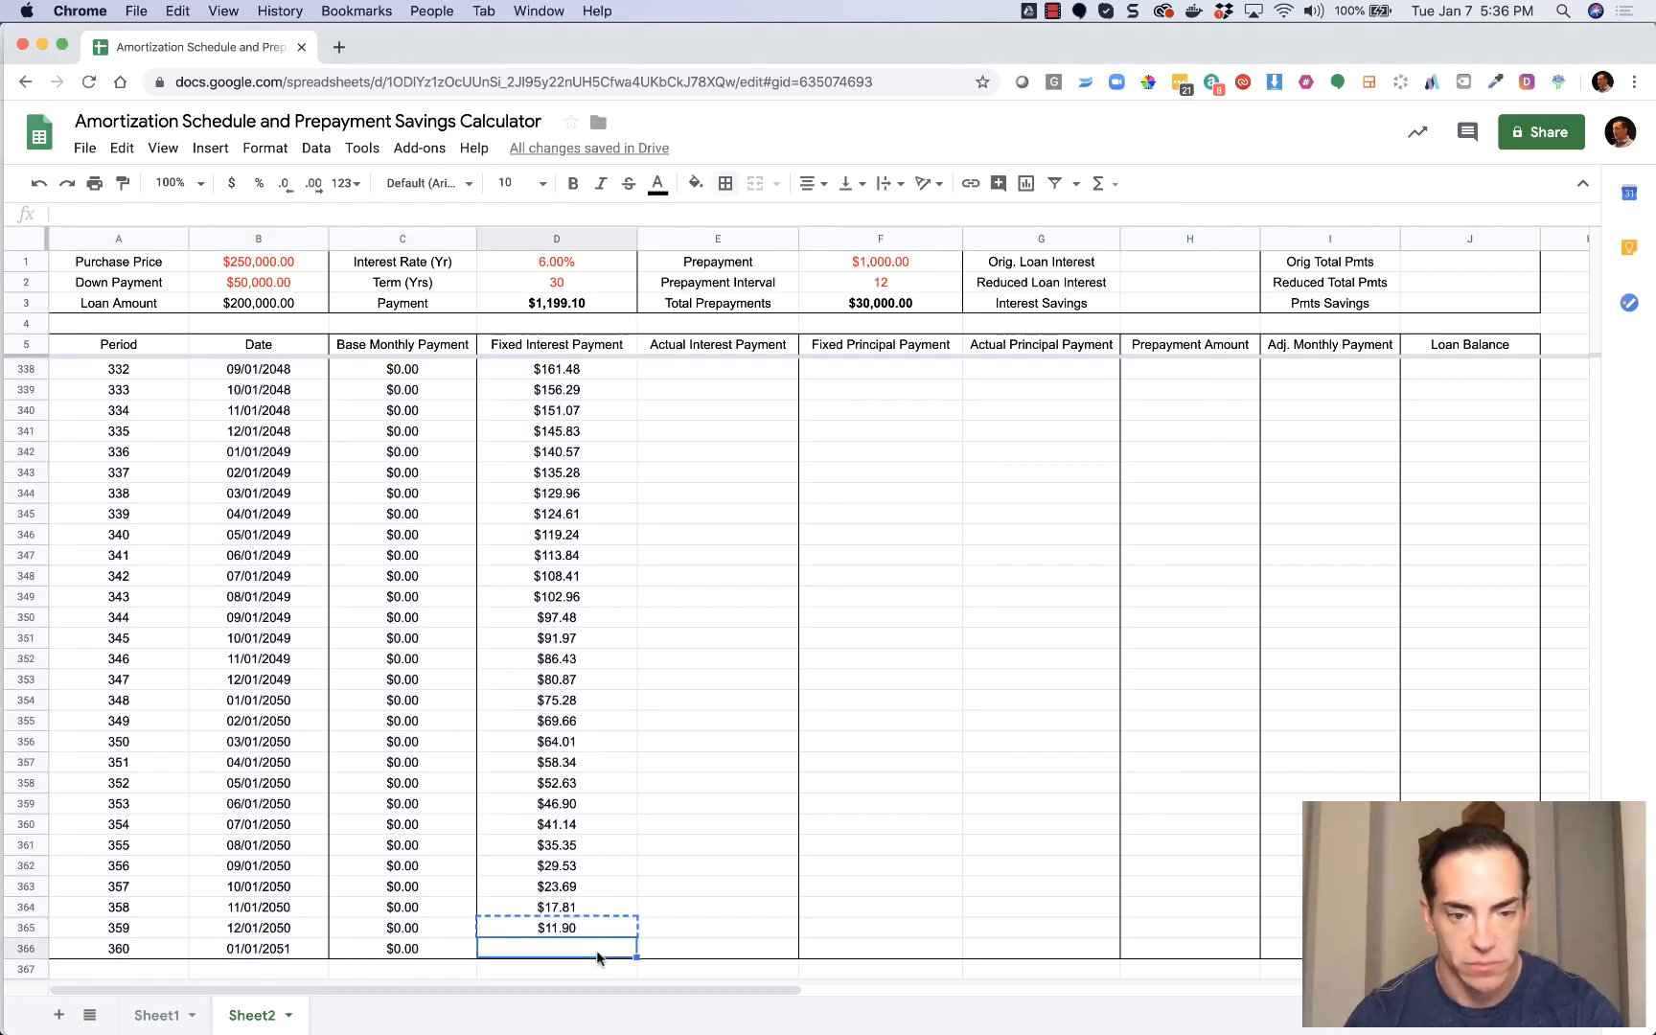
{"action": "key", "text": "ctrl+v"}
{"action": "left_click", "coordinate": [657, 937]}
{"action": "left_click", "coordinate": [752, 949]}
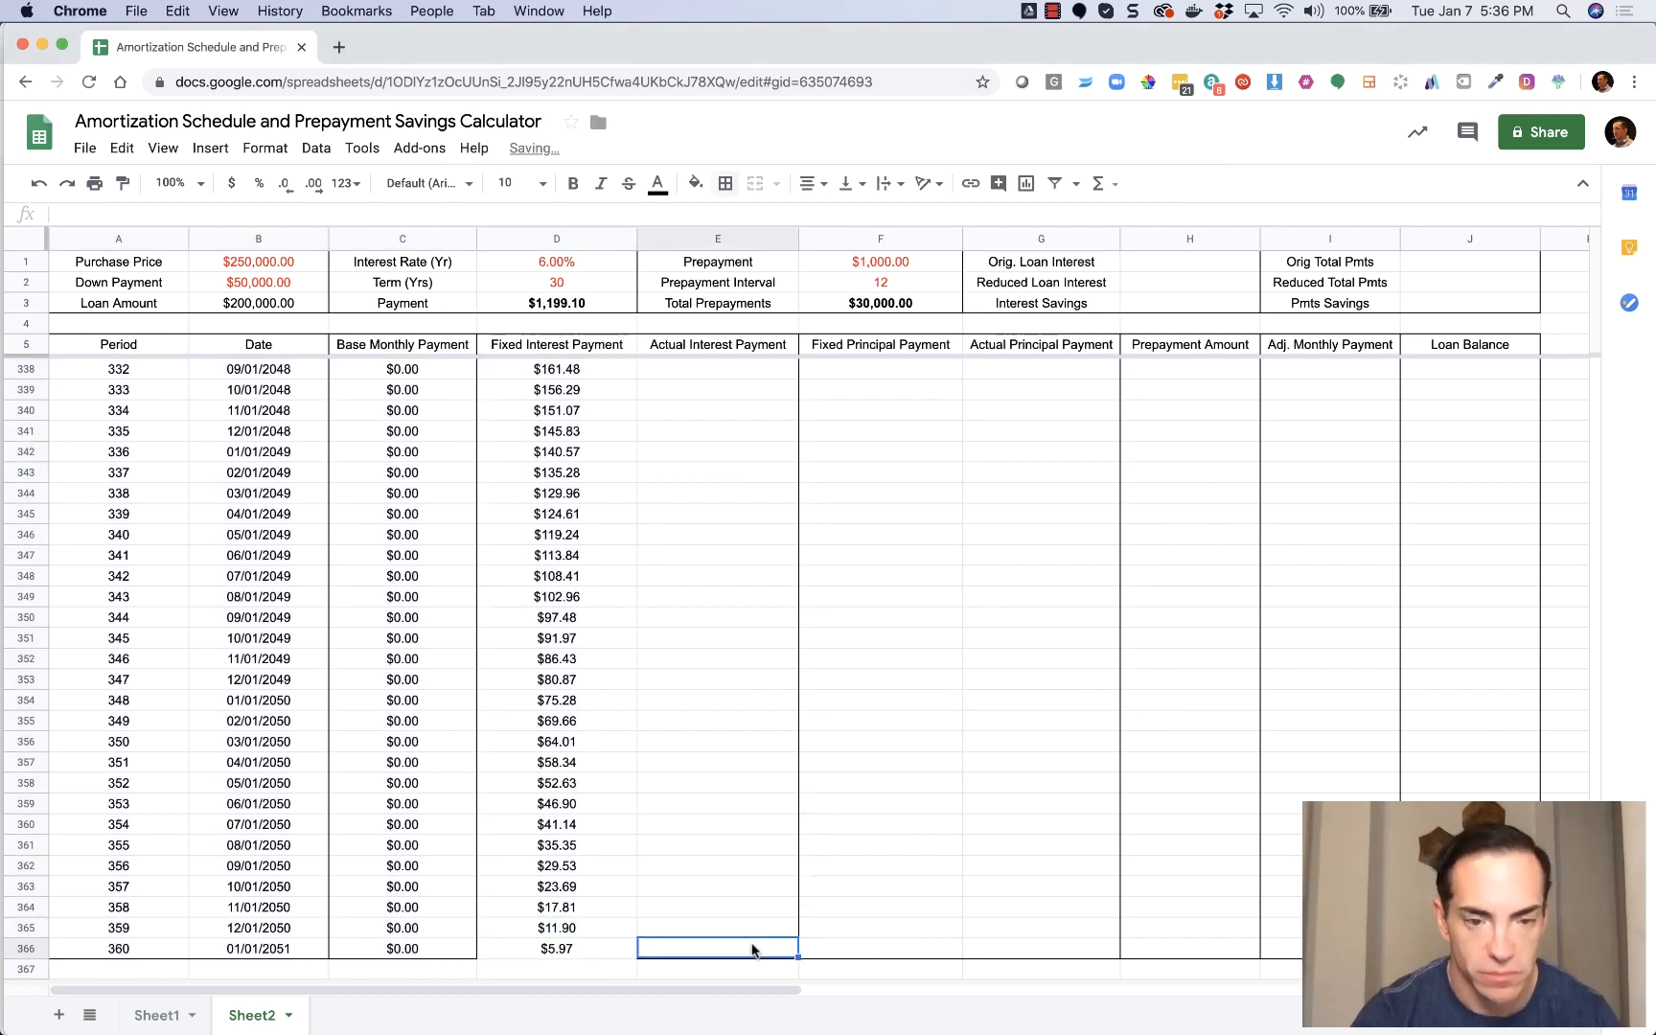
Add a bottom border to D366, the last fixed interest payment cell.
{"action": "left_click", "coordinate": [587, 949]}
{"action": "left_click", "coordinate": [725, 183]}
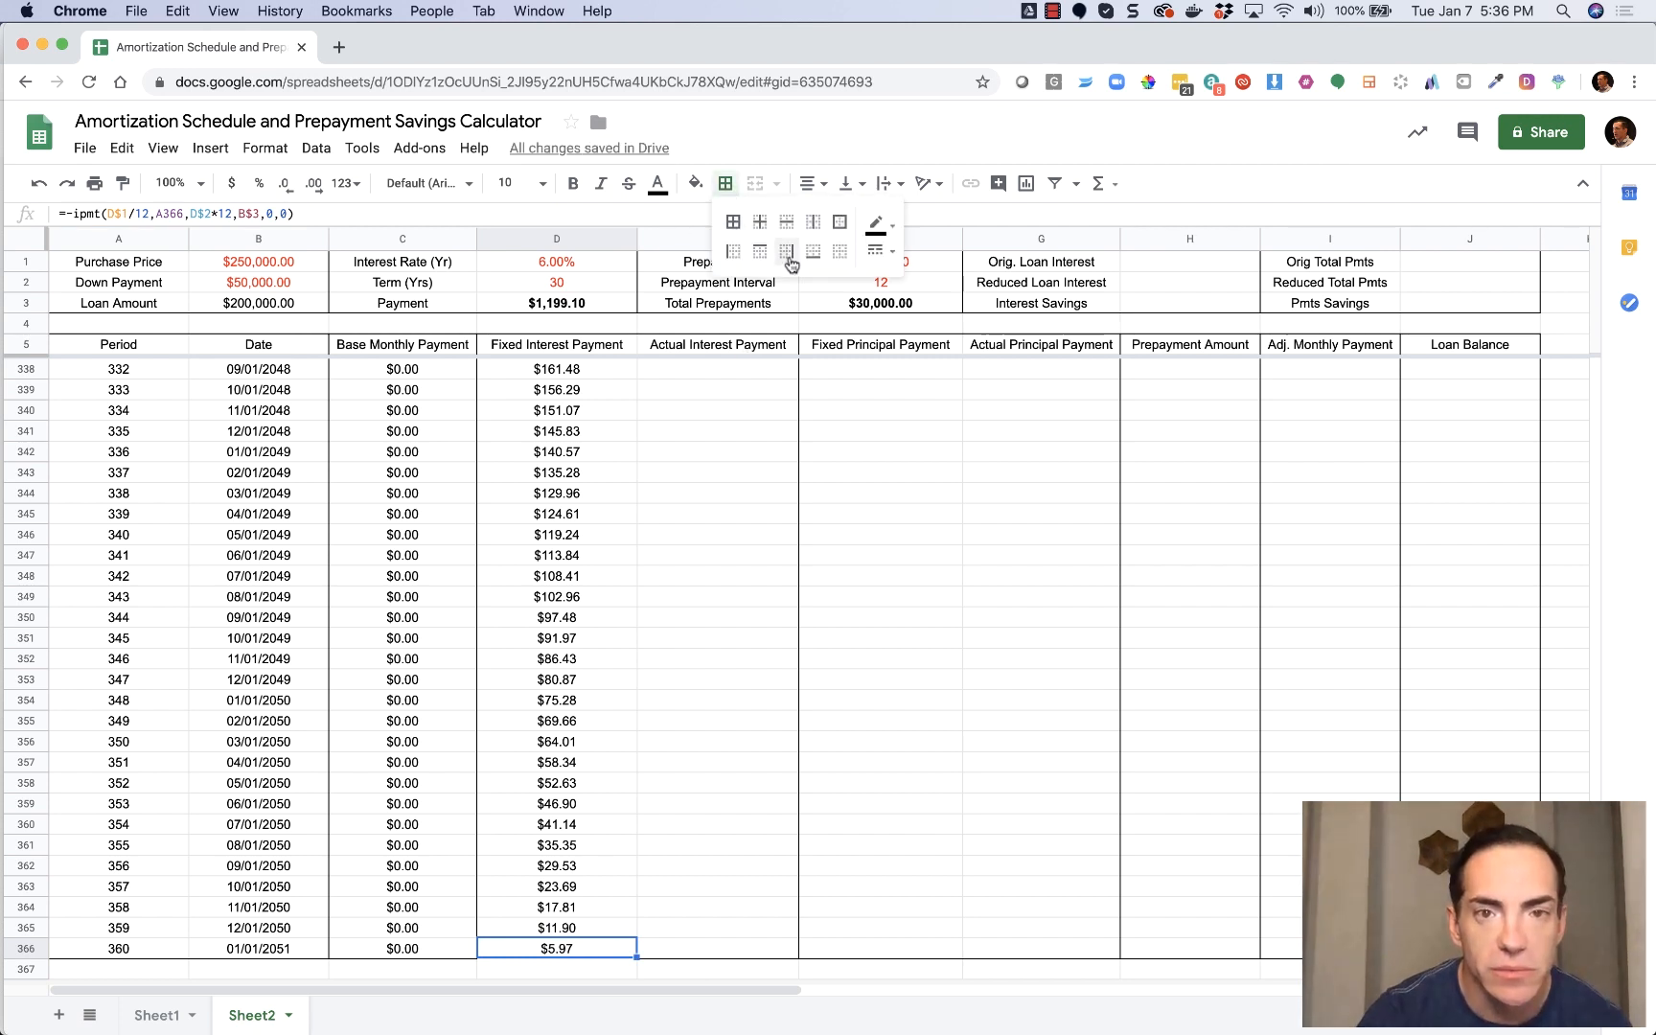
{"action": "left_click", "coordinate": [810, 261]}
{"action": "left_click", "coordinate": [728, 694]}
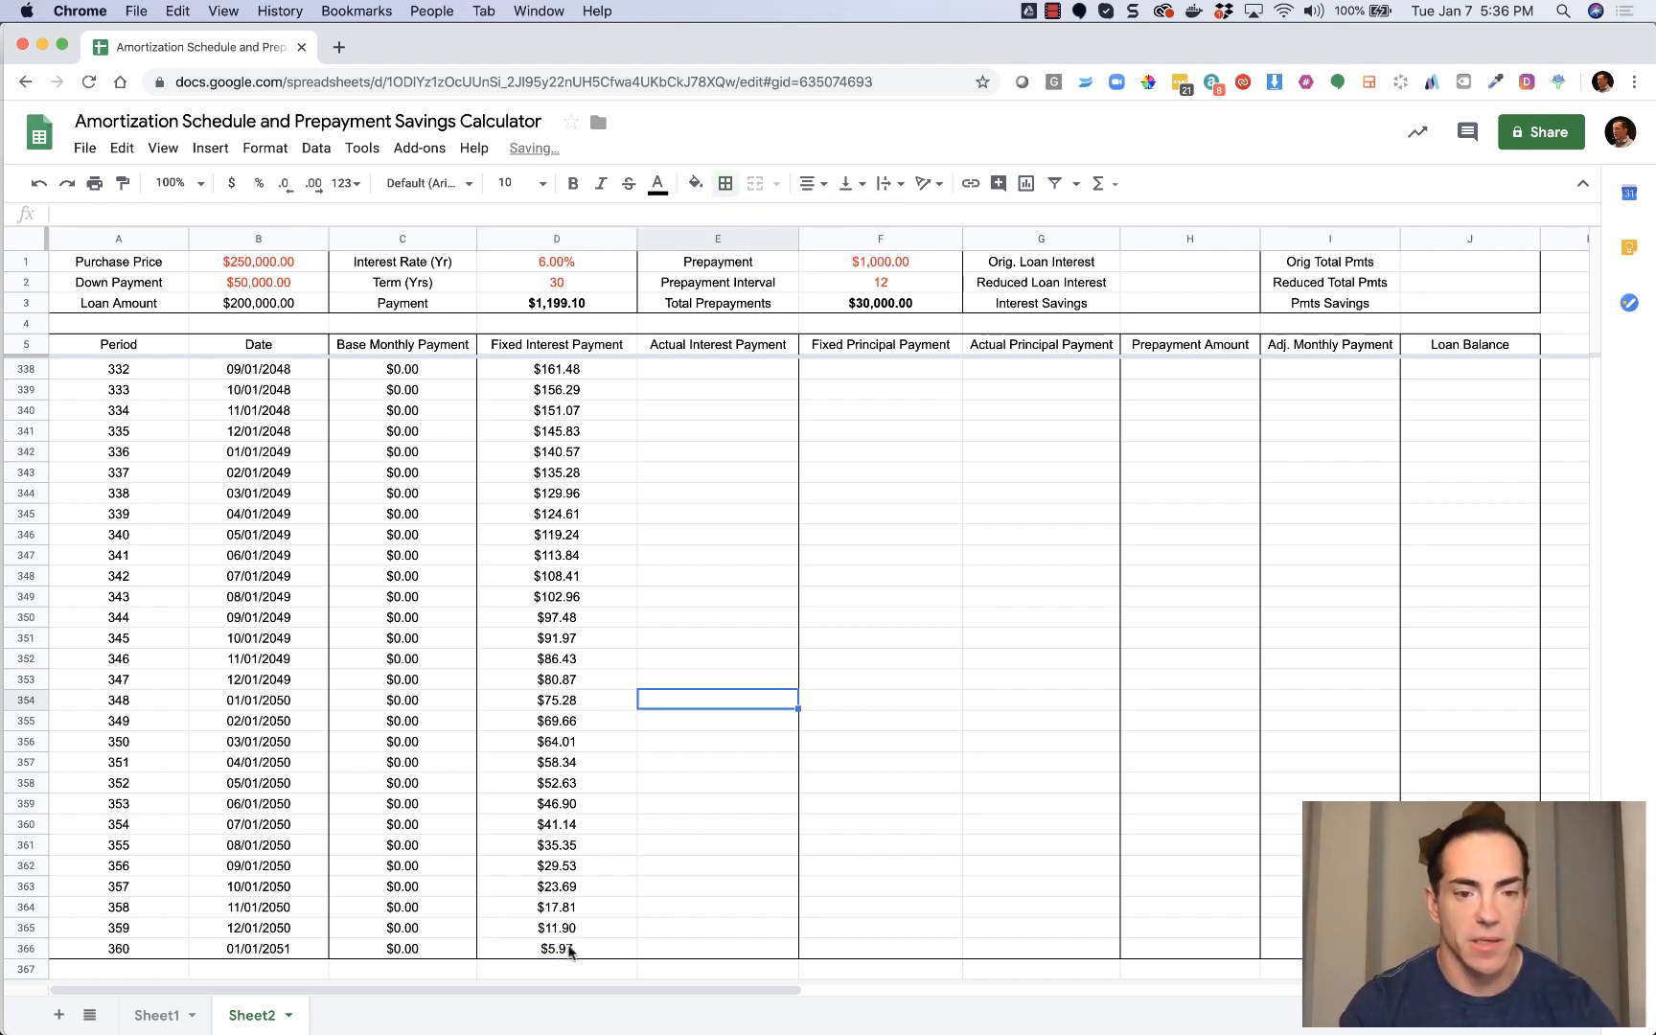
Compare the first fixed interest payment in D7 with the last three in D364 to D366.
{"action": "left_click_drag", "start_coordinate": [1594, 780], "coordinate": [1600, 370]}
{"action": "left_click", "coordinate": [576, 388]}
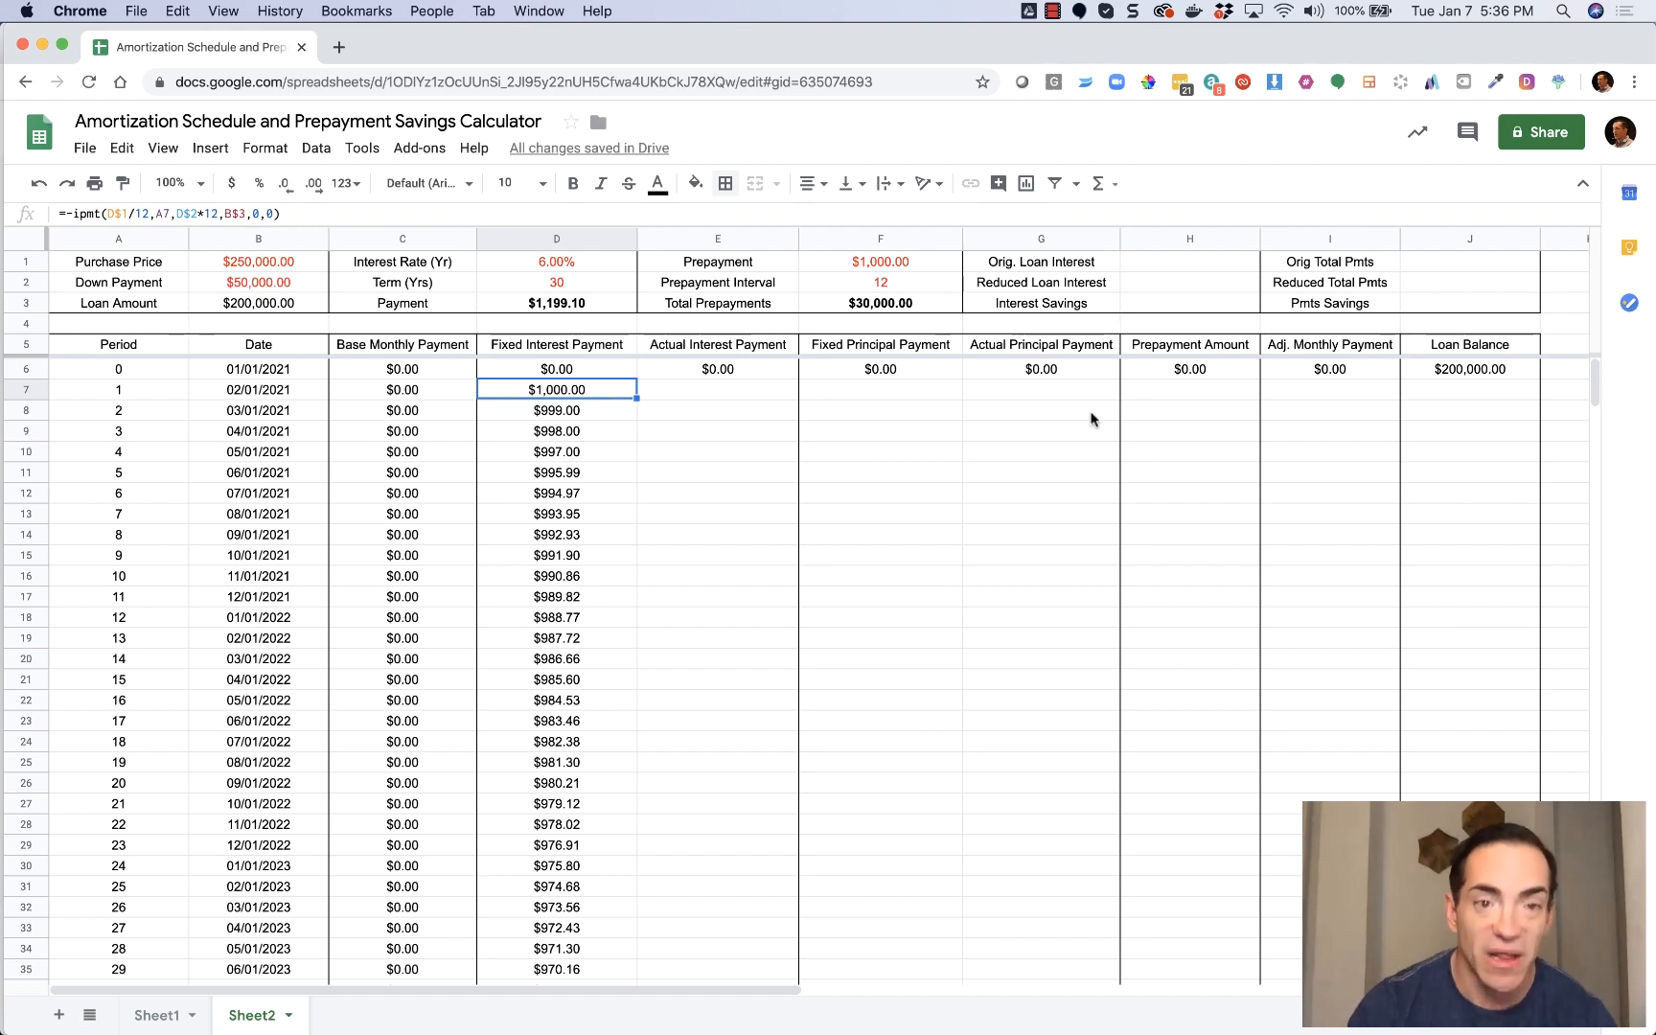
{"action": "left_click_drag", "start_coordinate": [1596, 375], "coordinate": [1572, 948]}
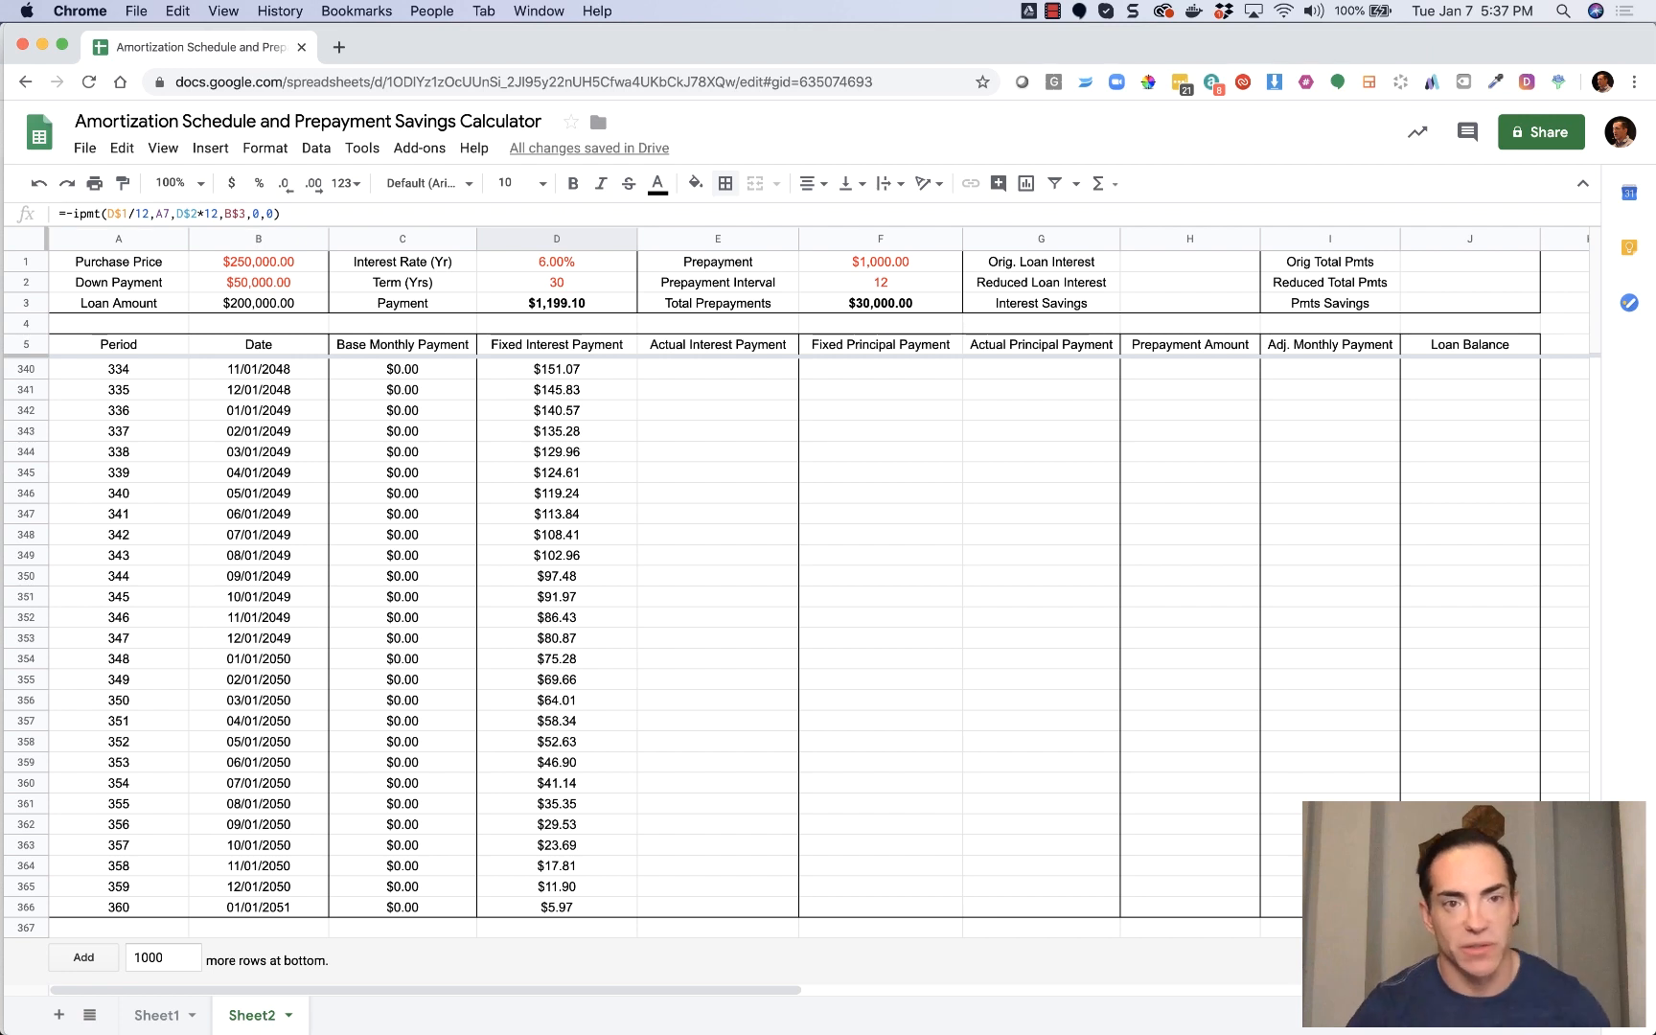
{"action": "left_click", "coordinate": [578, 907]}
{"action": "left_click", "coordinate": [578, 888]}
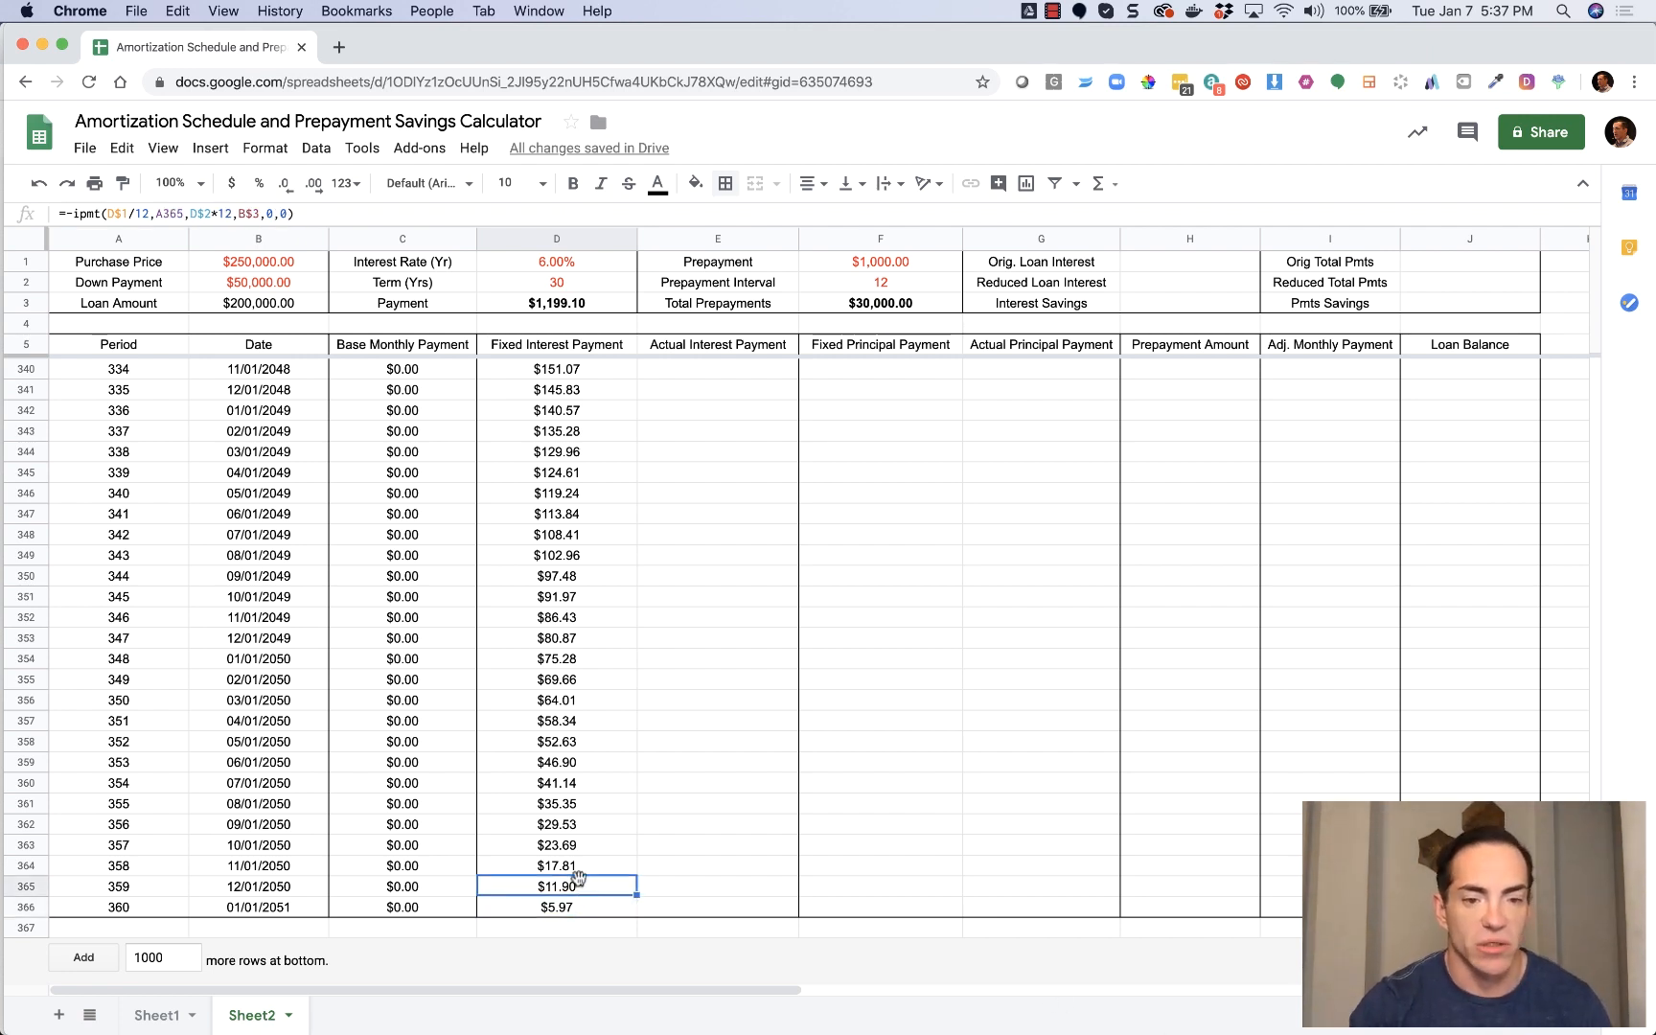
{"action": "left_click", "coordinate": [579, 869]}
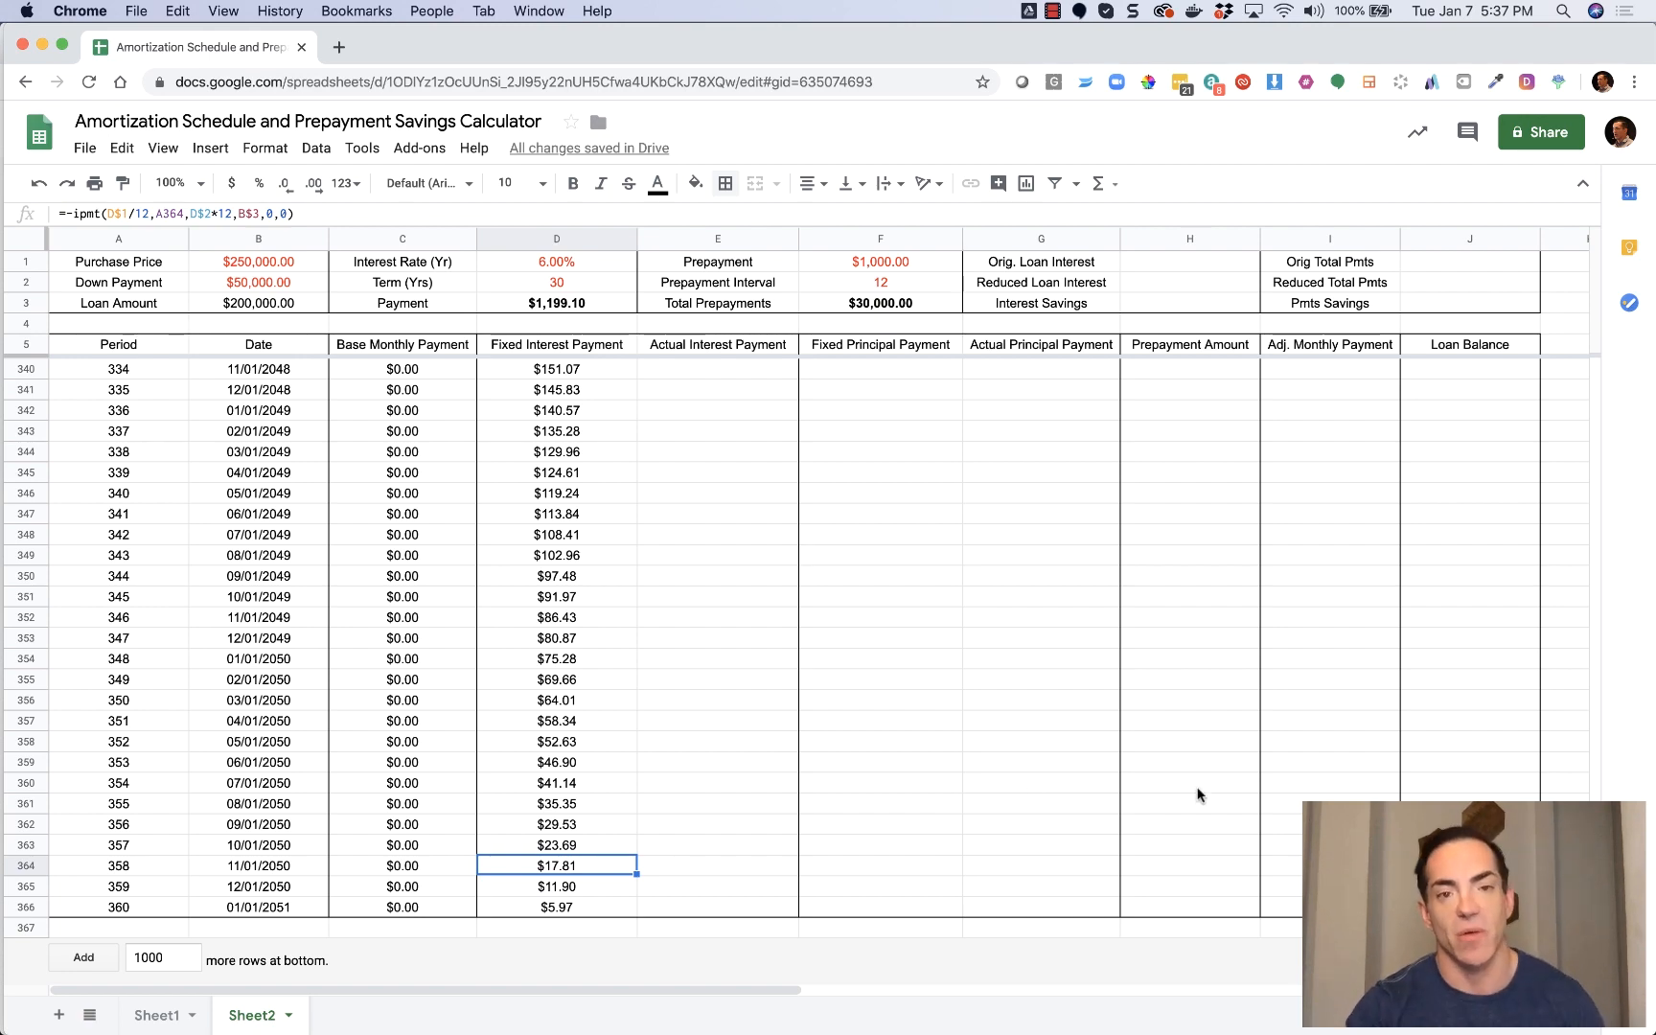
Review the fixed interest payments and their formulas cell by cell from D7 to D11.
{"action": "scroll", "coordinate": [1194, 791], "scroll_direction": "up", "scroll_amount": 2}
{"action": "left_click_drag", "start_coordinate": [1594, 612], "coordinate": [1595, 374]}
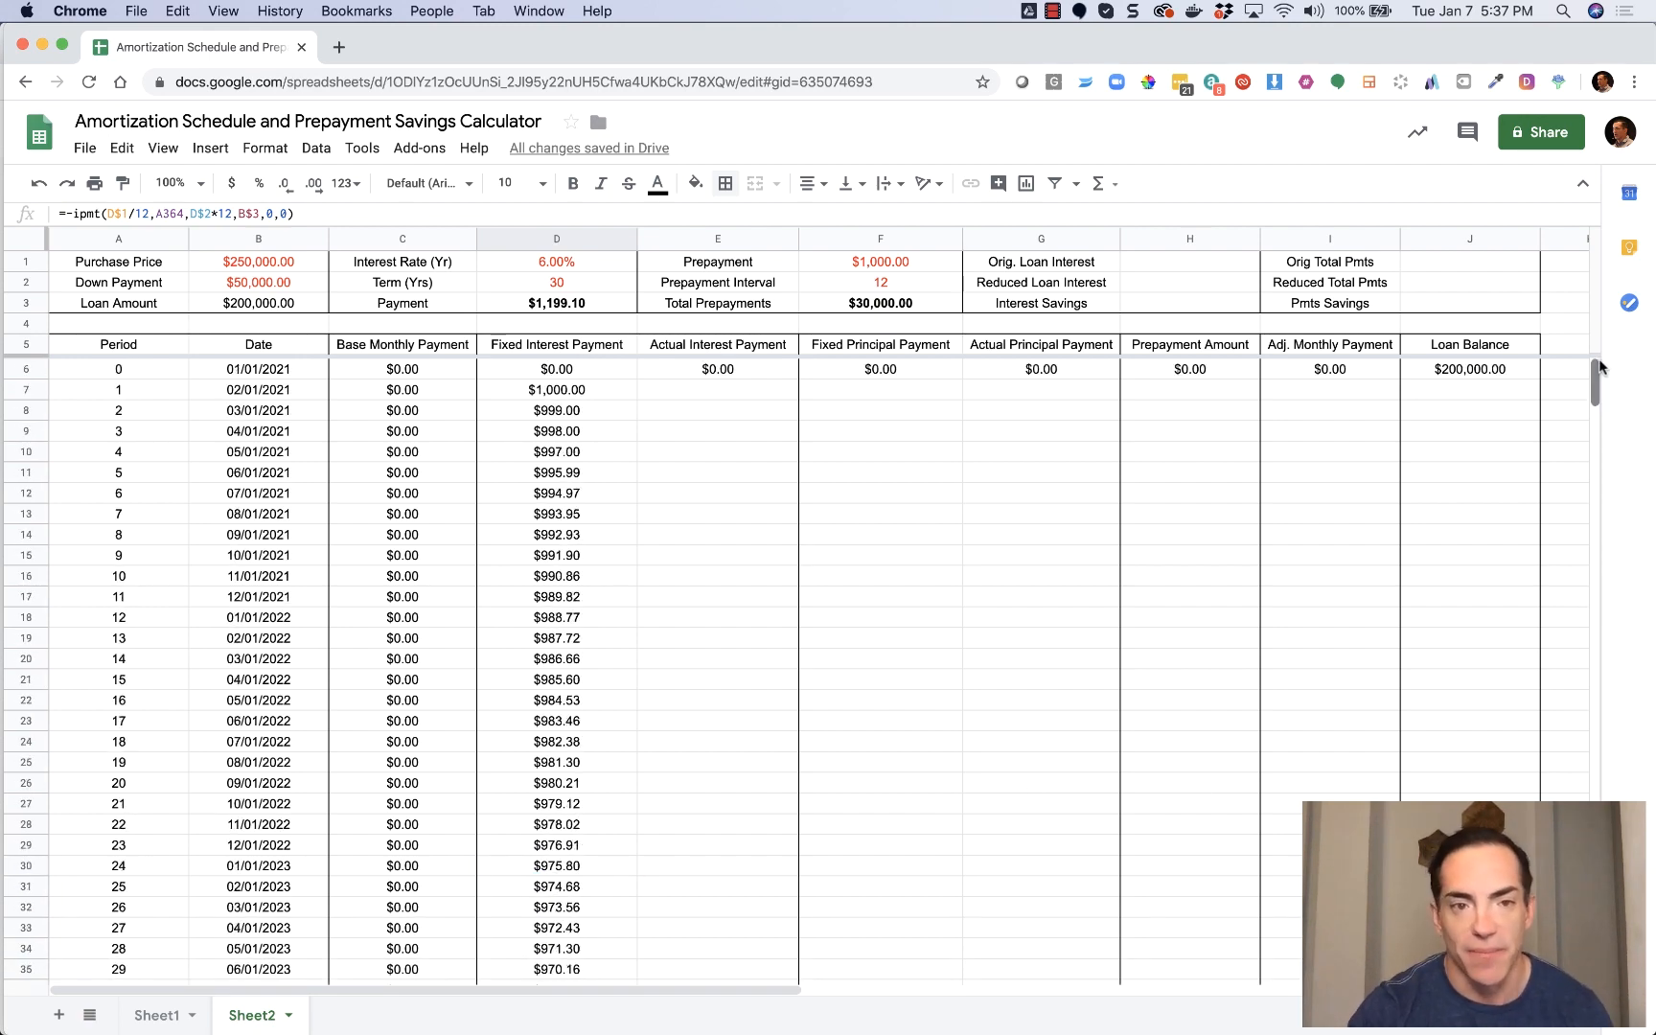
{"action": "left_click", "coordinate": [572, 394]}
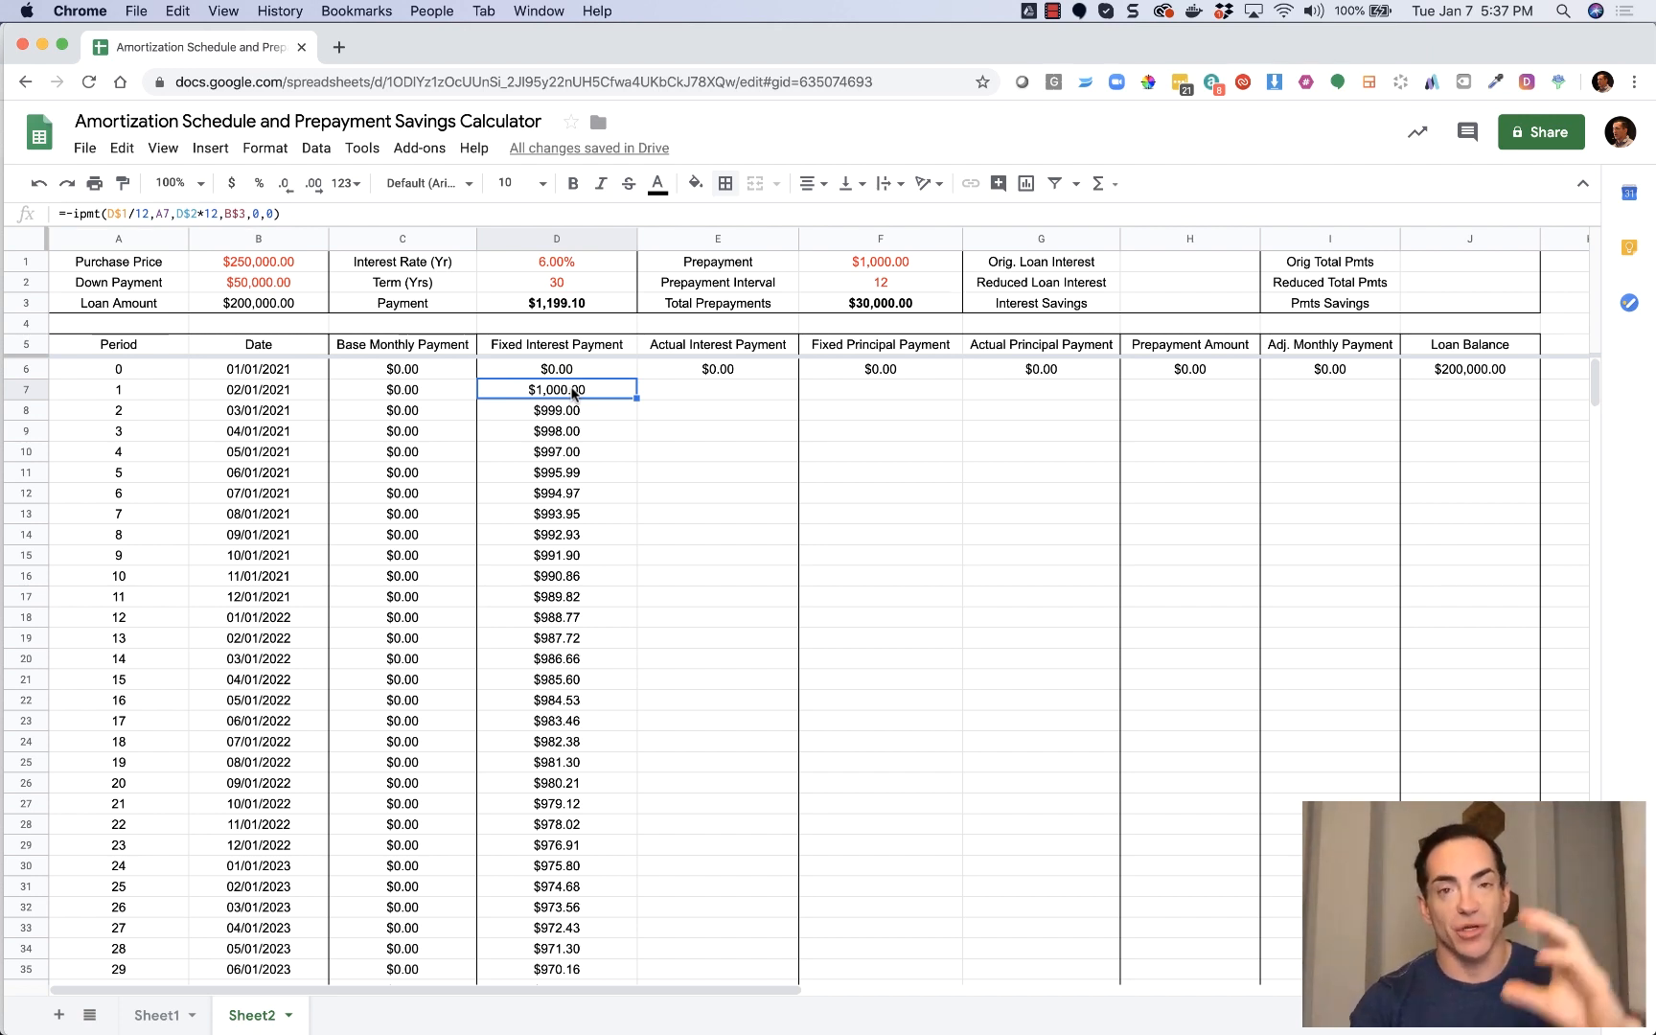
{"action": "key", "text": "Down"}
{"action": "key", "text": "Down"}
{"action": "key", "text": "Down"}
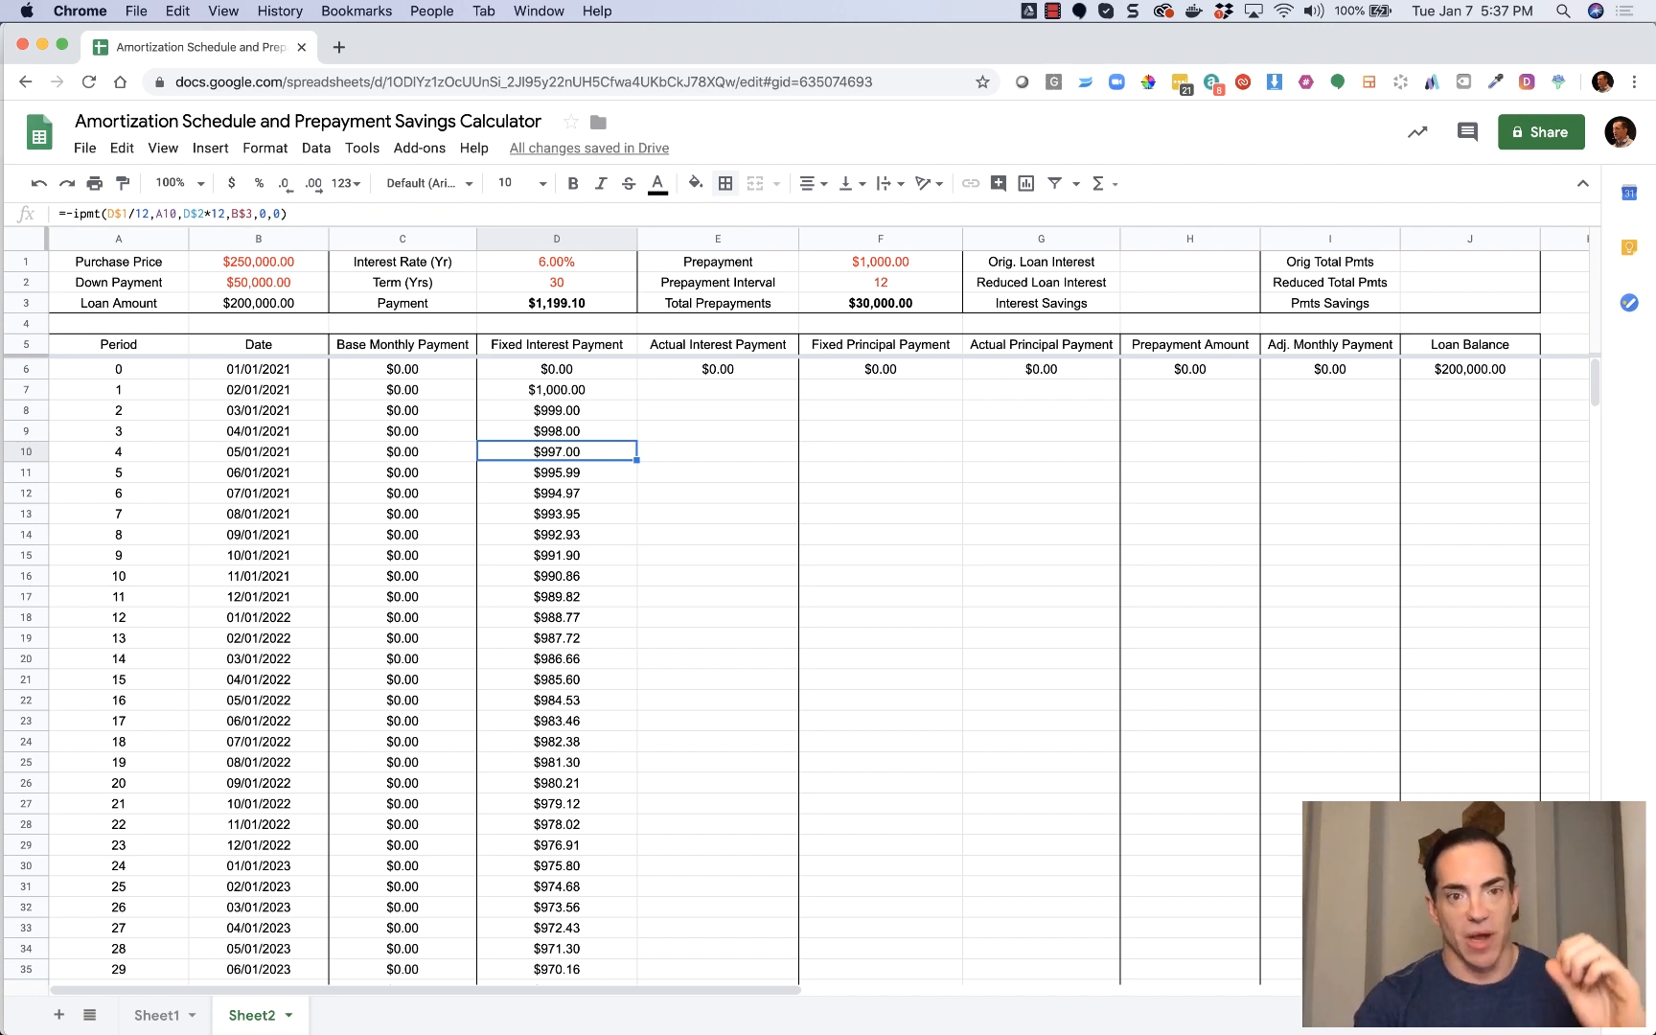
{"action": "key", "text": "Down"}
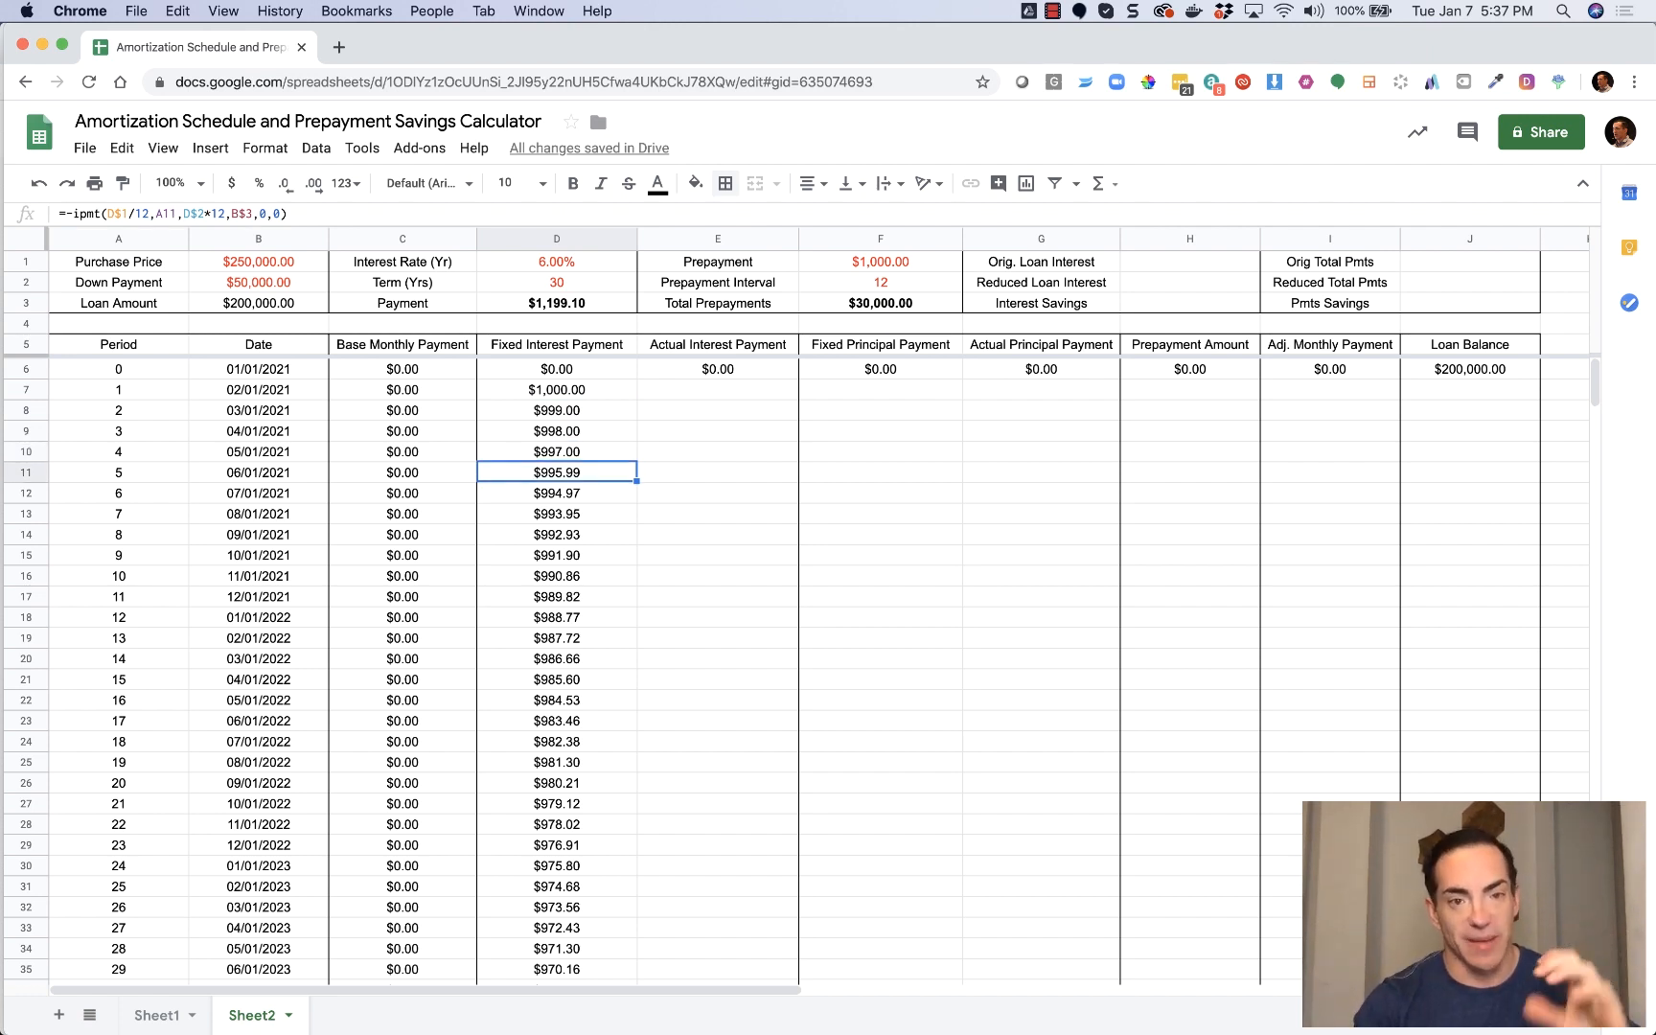
Review the fixed interest payments cell by cell from D12 to D15 and at the end of the schedule down to D366.
{"action": "key", "text": "Down"}
{"action": "key", "text": "Down"}
{"action": "key", "text": "Down"}
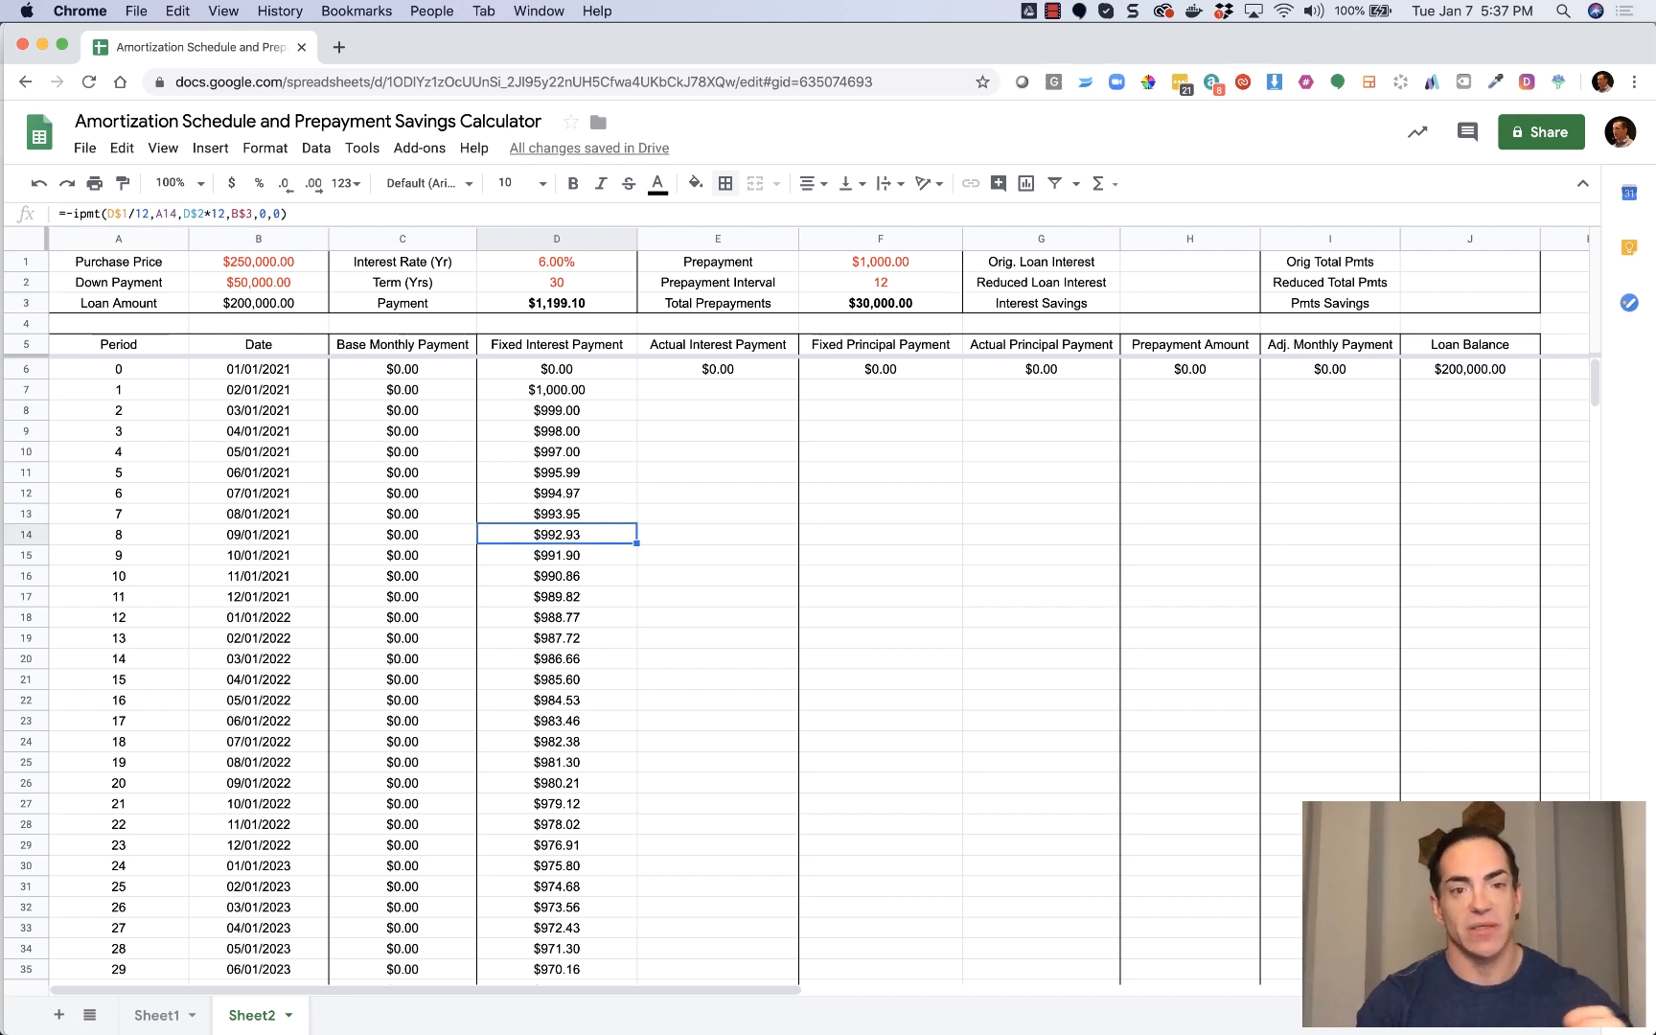
{"action": "key", "text": "Down"}
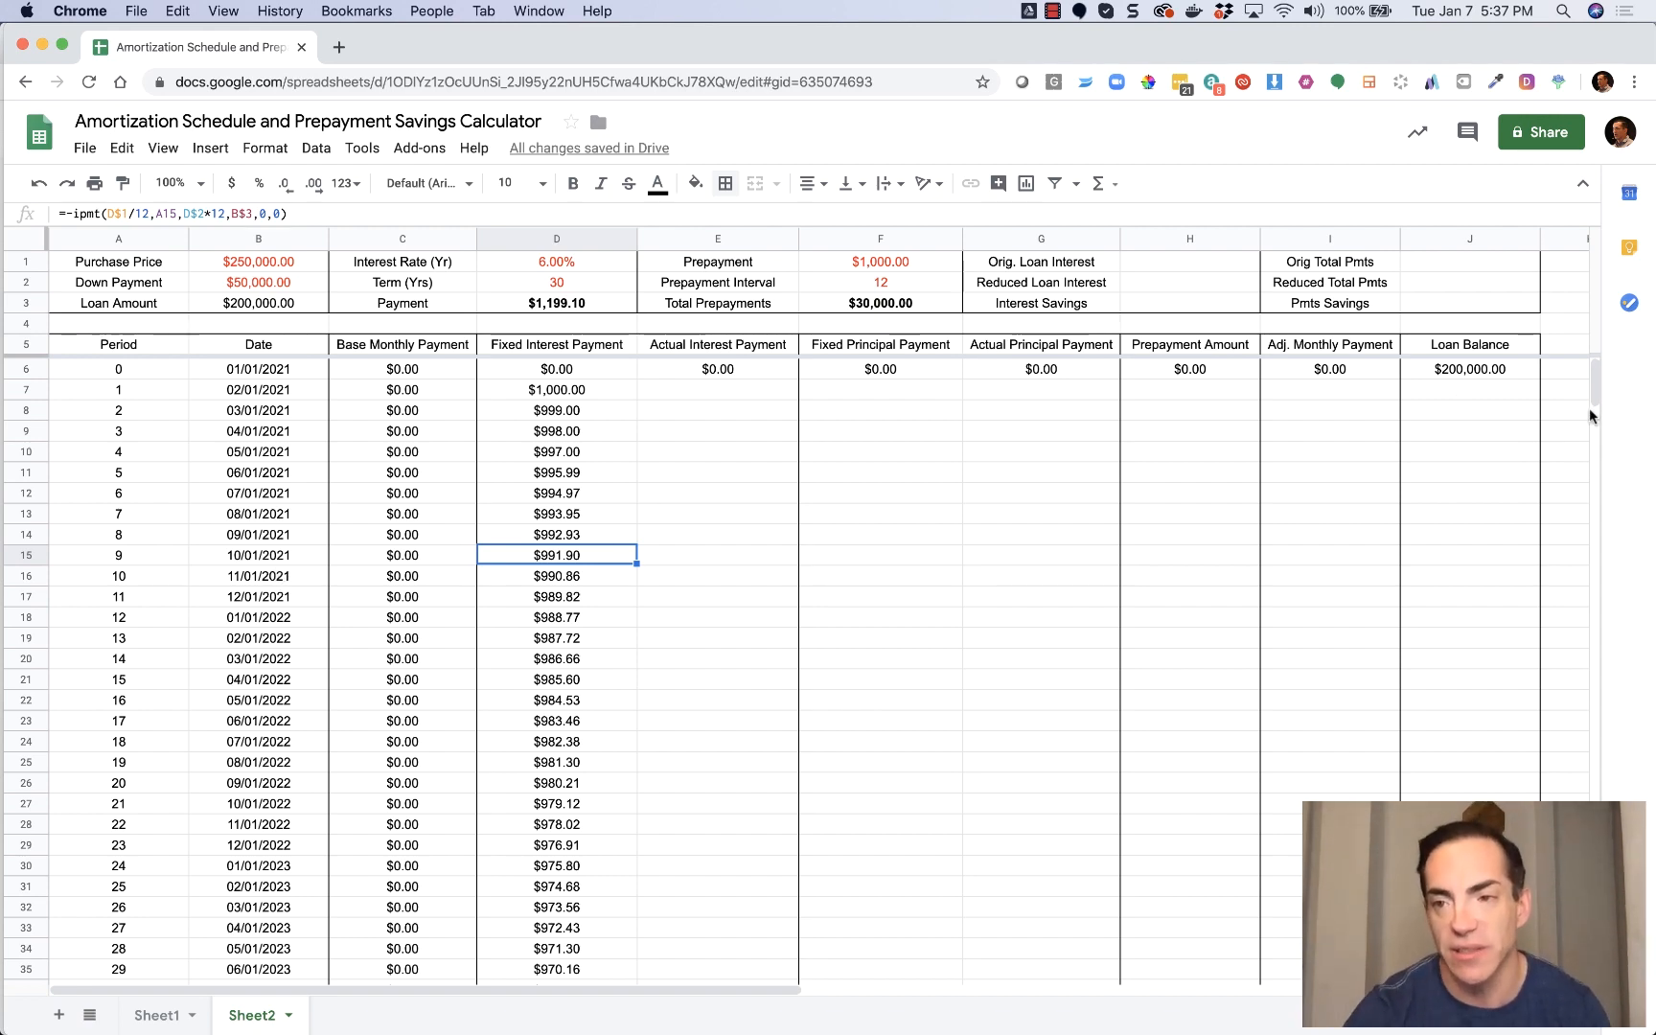
{"action": "left_click_drag", "start_coordinate": [1595, 385], "coordinate": [1591, 958]}
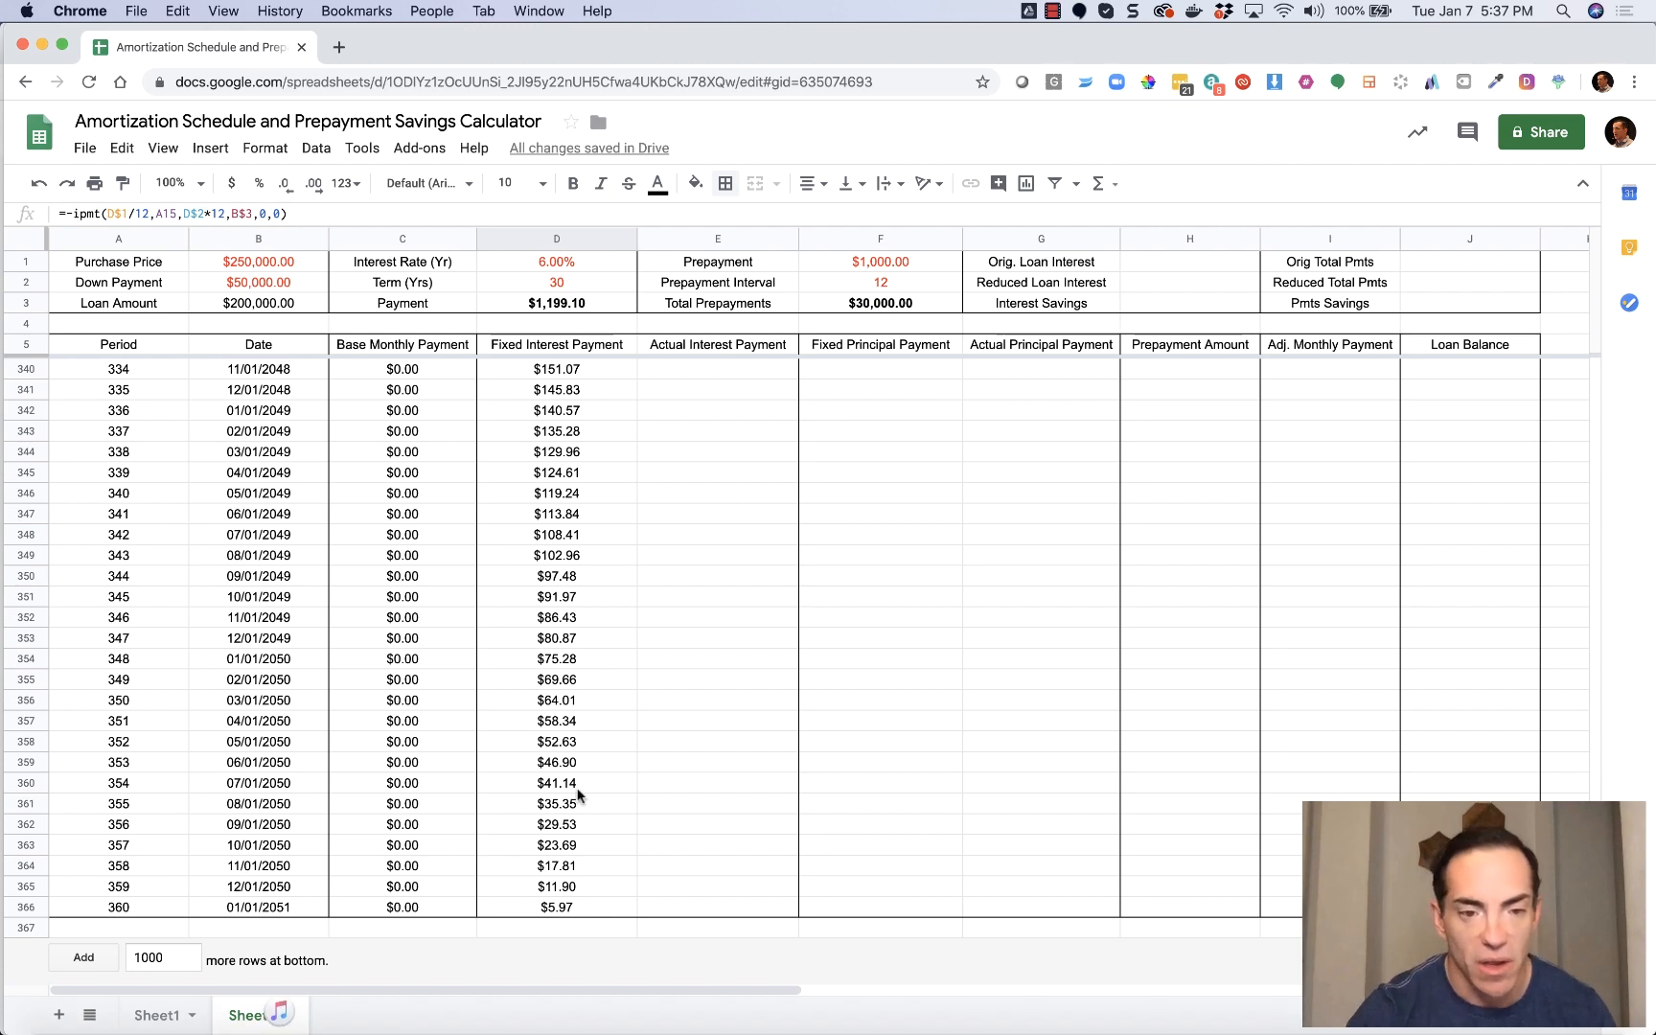
{"action": "left_click", "coordinate": [580, 762]}
{"action": "key", "text": "Down"}
{"action": "key", "text": "Down"}
{"action": "key", "text": "Down"}
{"action": "key", "text": "Down"}
{"action": "key", "text": "Down"}
{"action": "key", "text": "Down"}
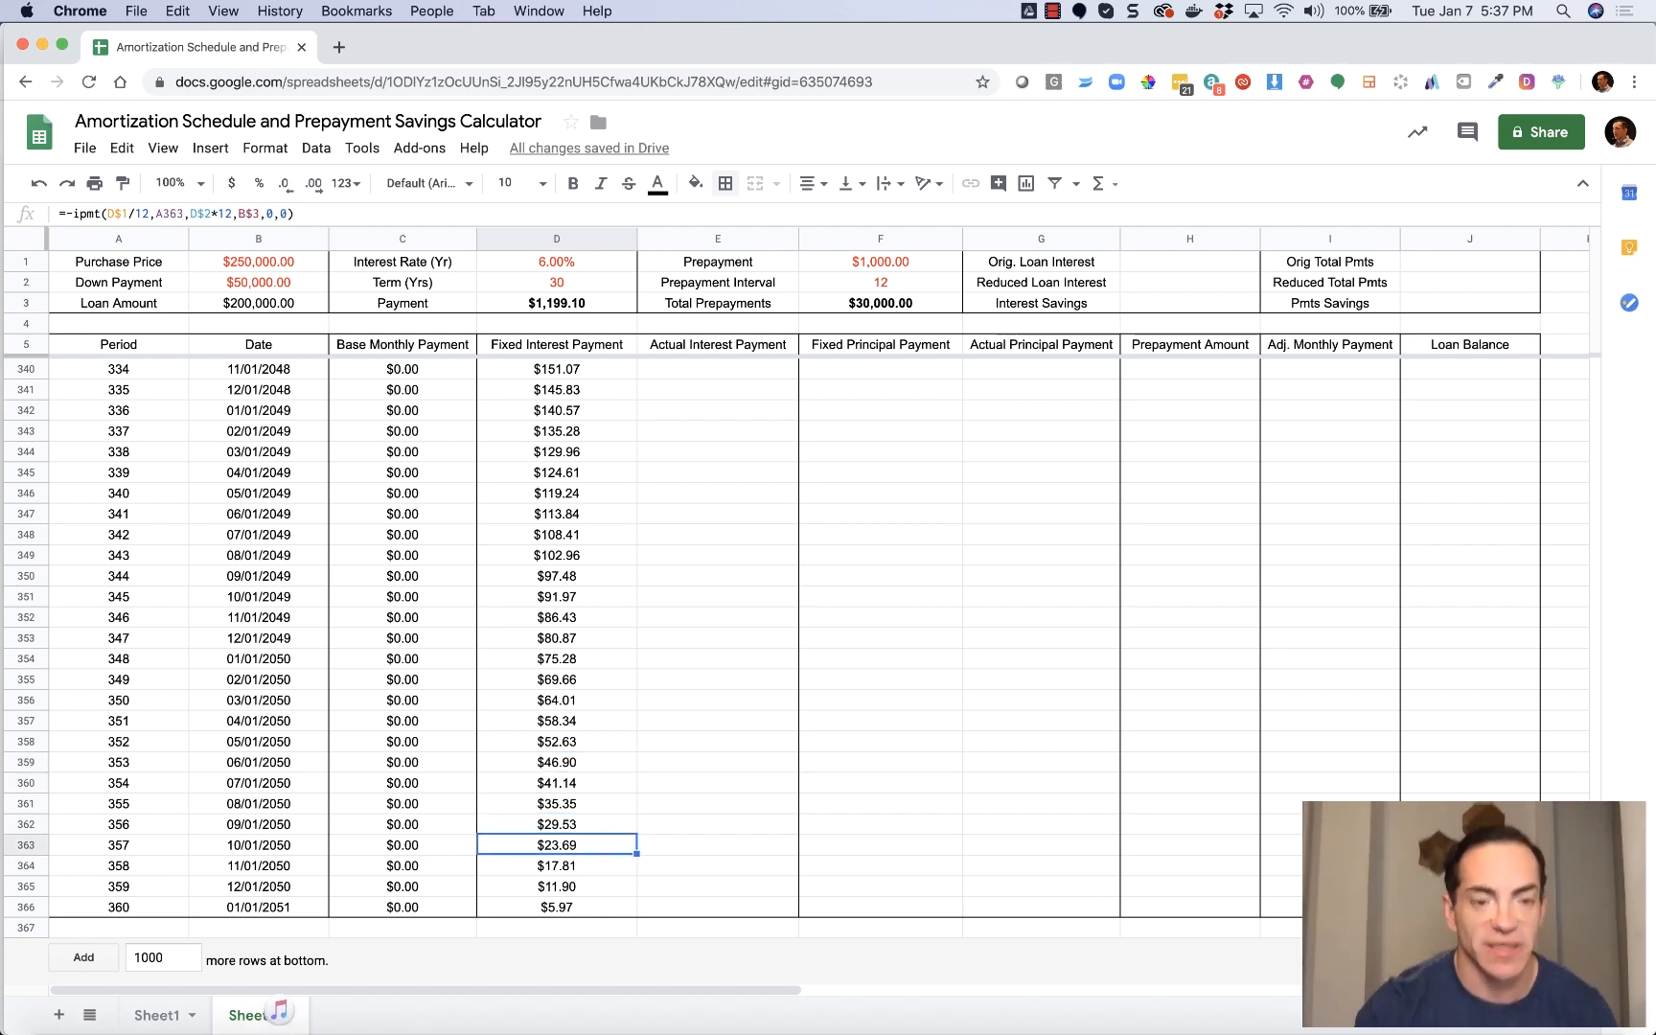
{"action": "key", "text": "Down"}
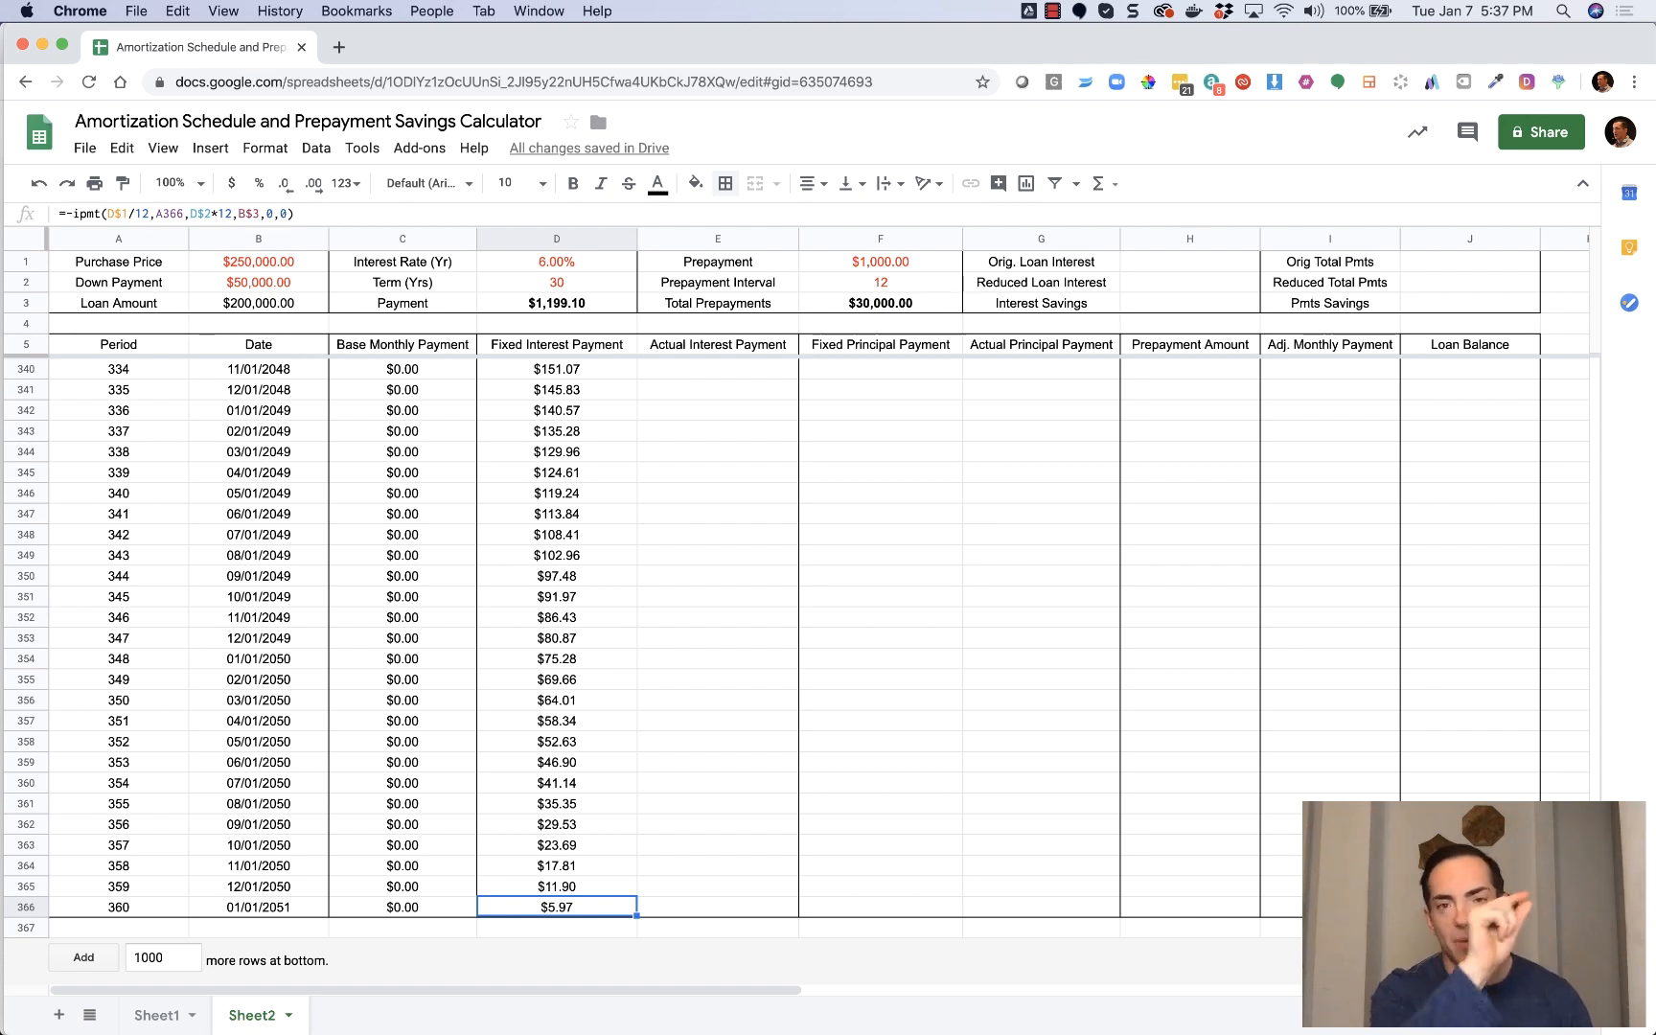
Copy the fixed principal payment formula =-ppmt(D$1/12,A7,D$2*12,B$3,0,0) from F7 on Sheet1 into F7 on Sheet2.
{"action": "scroll", "coordinate": [655, 671], "scroll_direction": "up", "scroll_amount": 20}
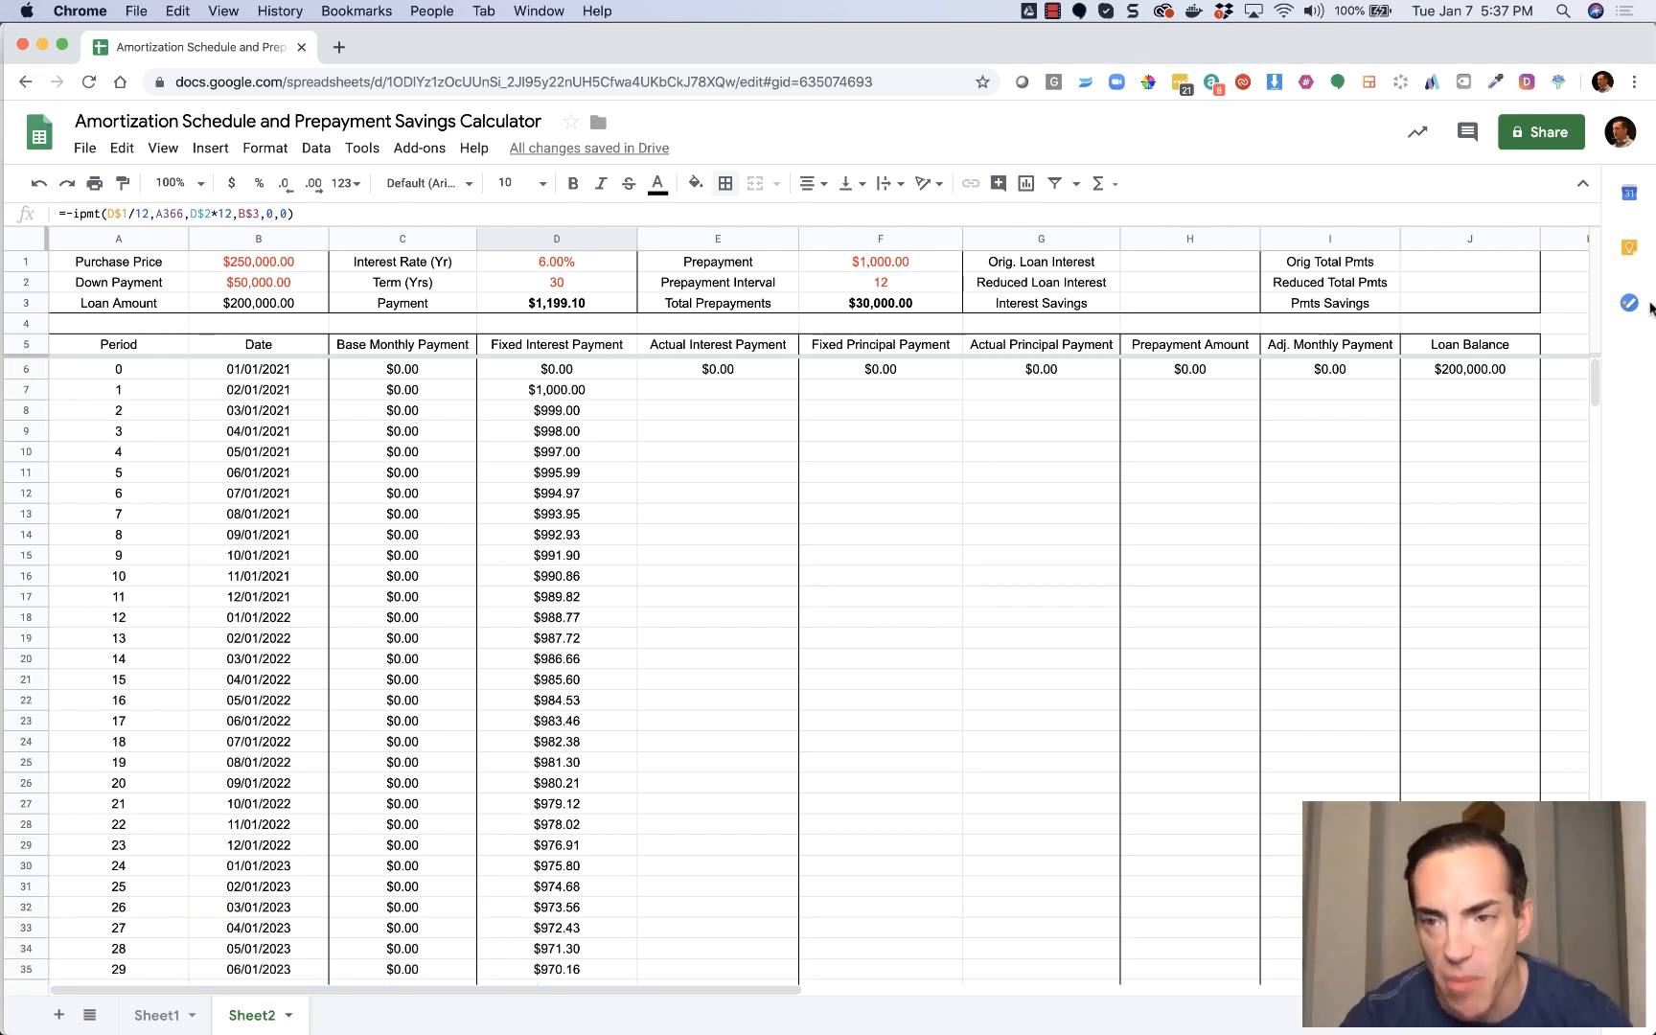
{"action": "left_click", "coordinate": [912, 373]}
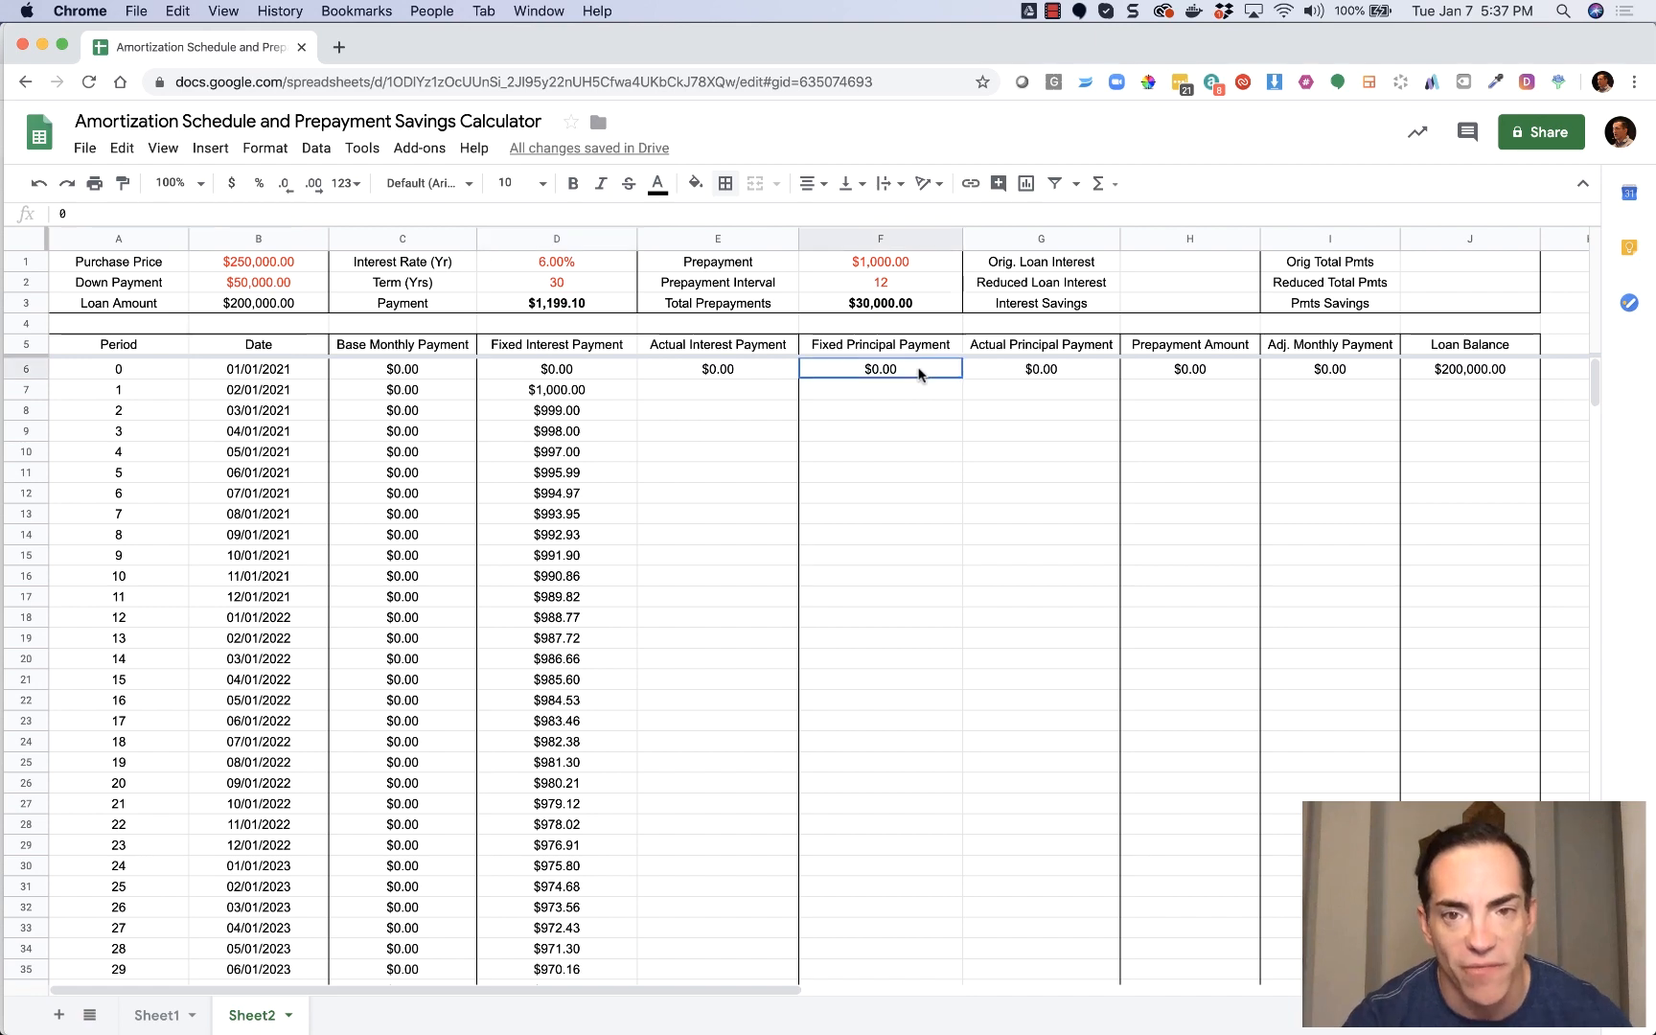
{"action": "left_click", "coordinate": [156, 1016]}
{"action": "left_click", "coordinate": [845, 390]}
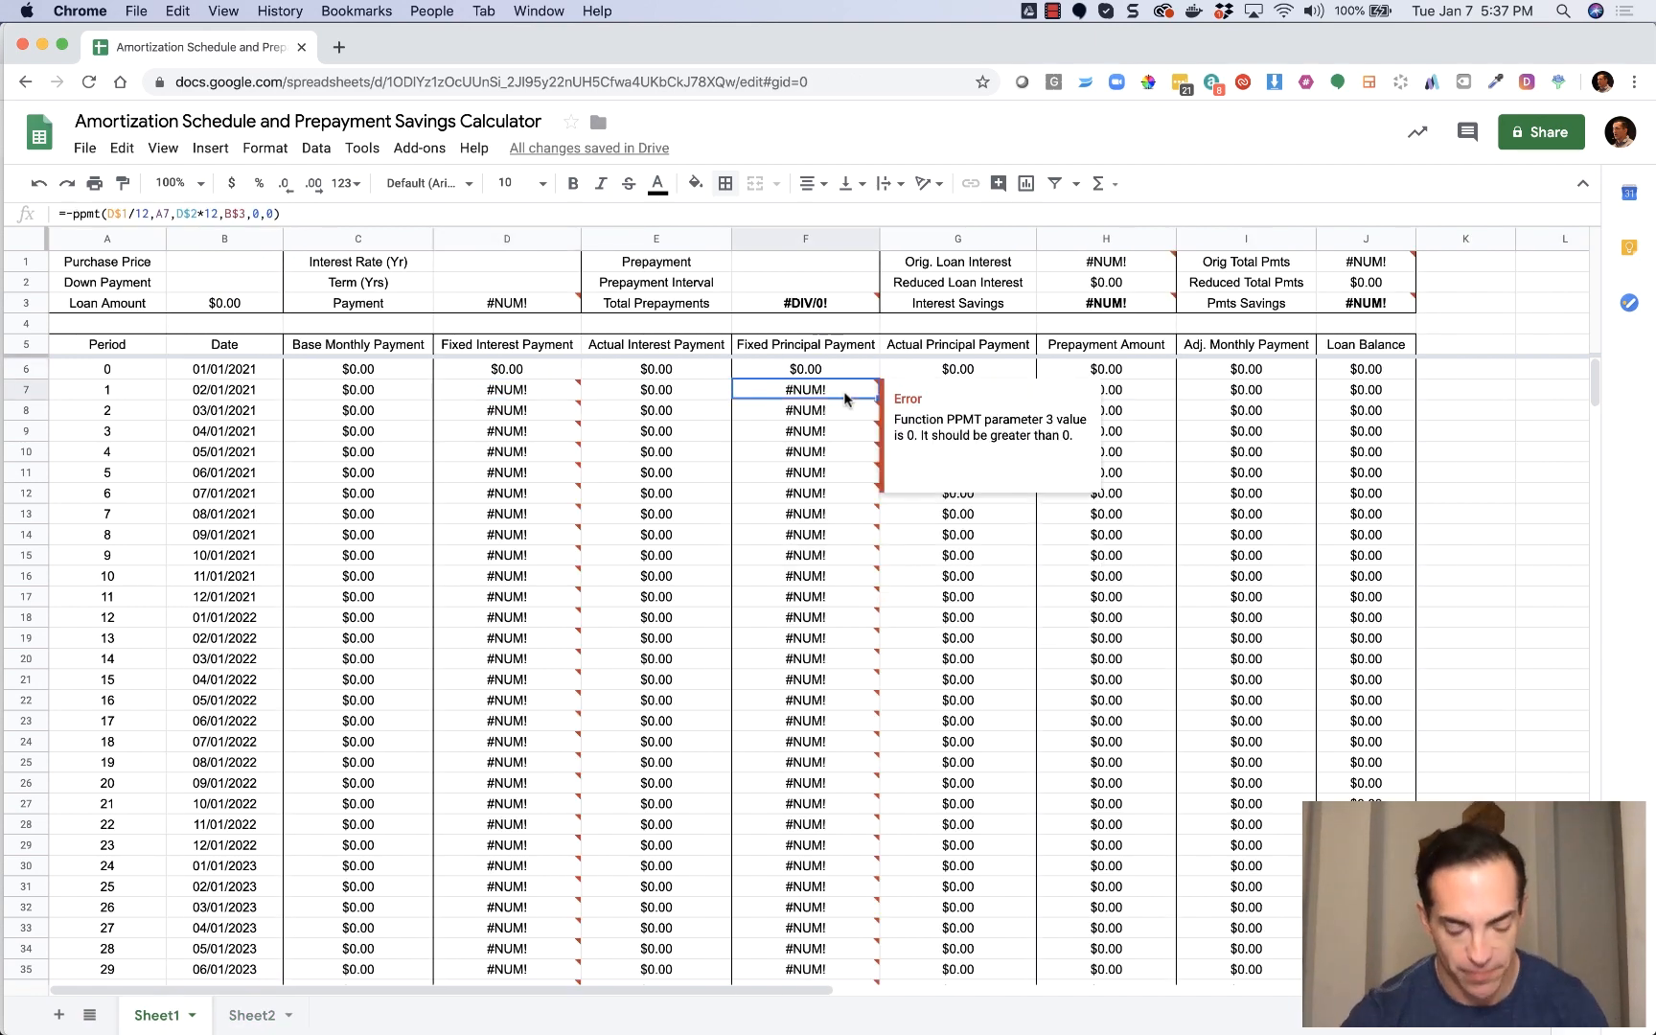
{"action": "left_click", "coordinate": [251, 1014]}
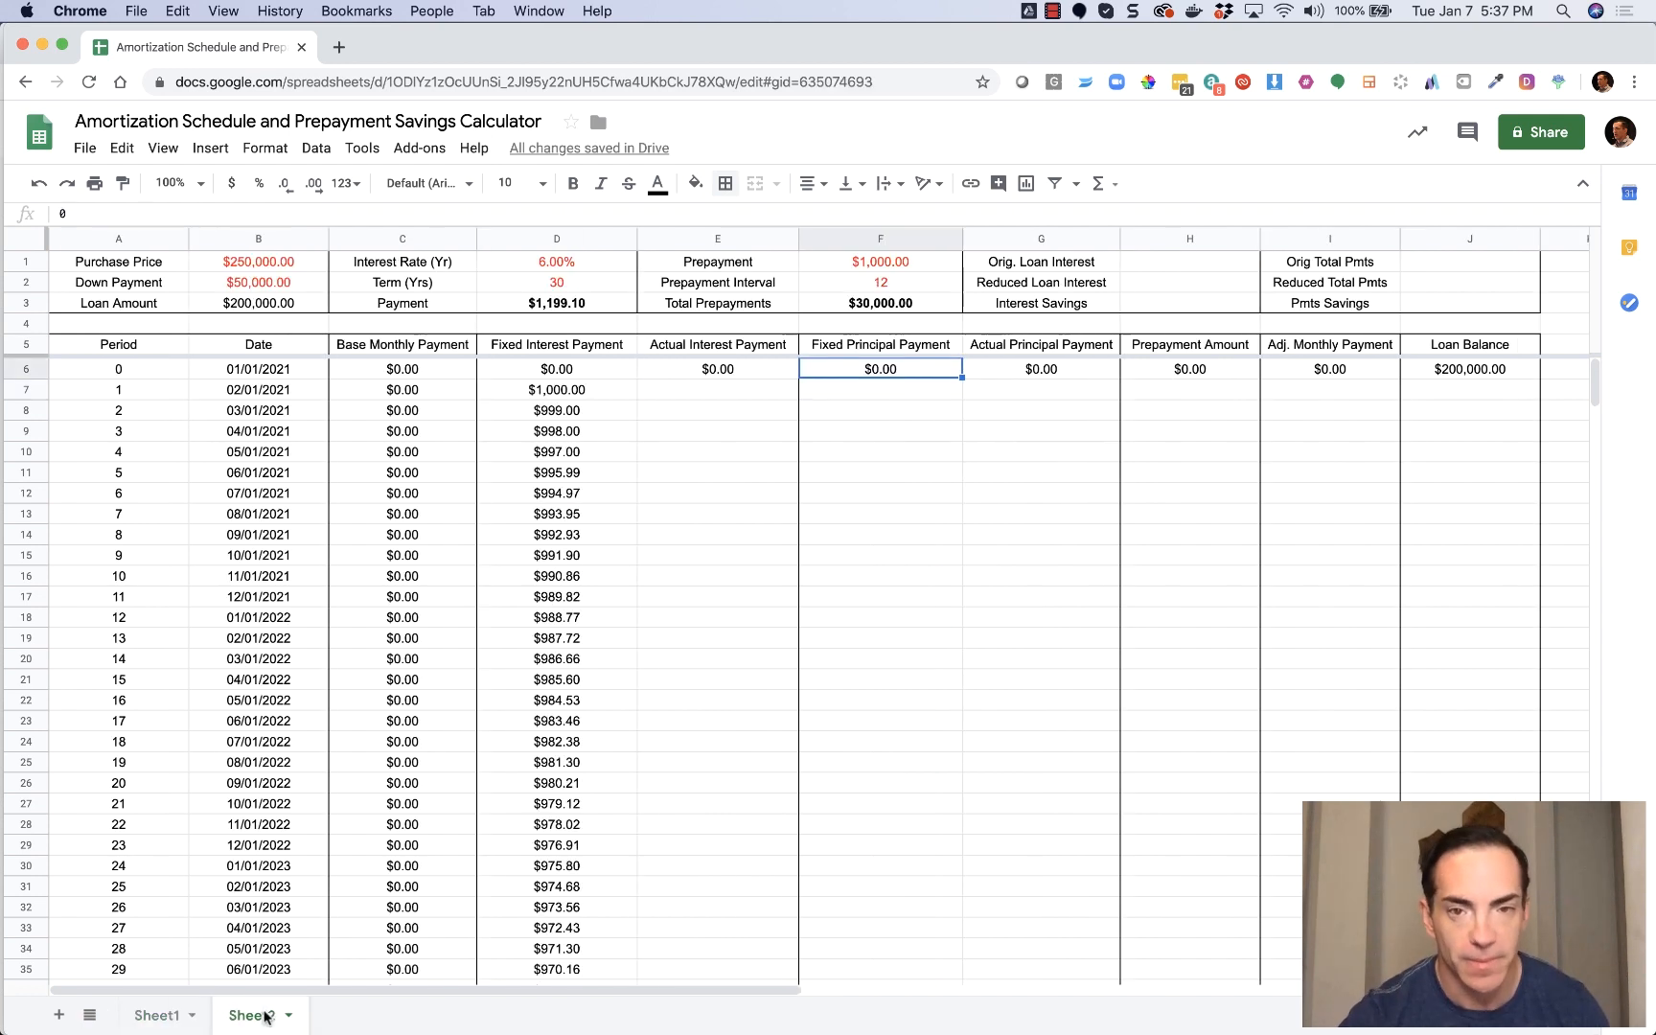
{"action": "left_click", "coordinate": [896, 389]}
{"action": "type", "text": "=-ppmt(D$1/12,A7,D$2*12,B$3,0,0)"}
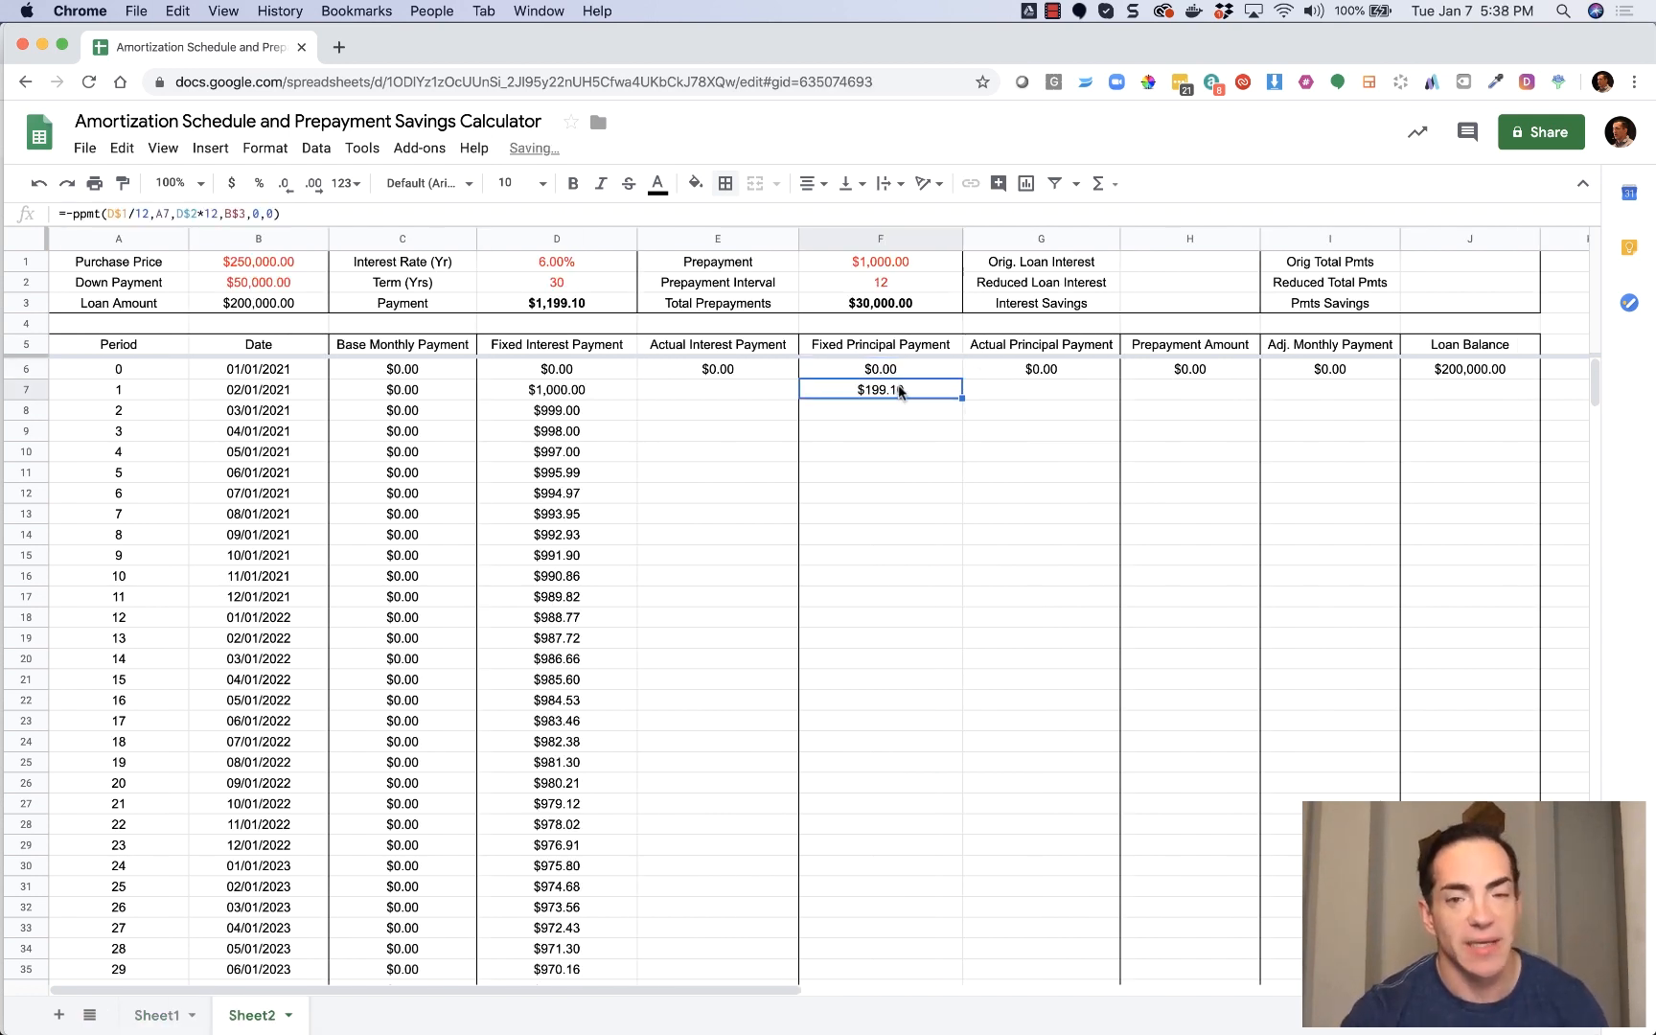
Examine the PPMT formula in F7 argument by argument: rate, period, number of periods, present value and future value.
{"action": "double_click", "coordinate": [899, 388]}
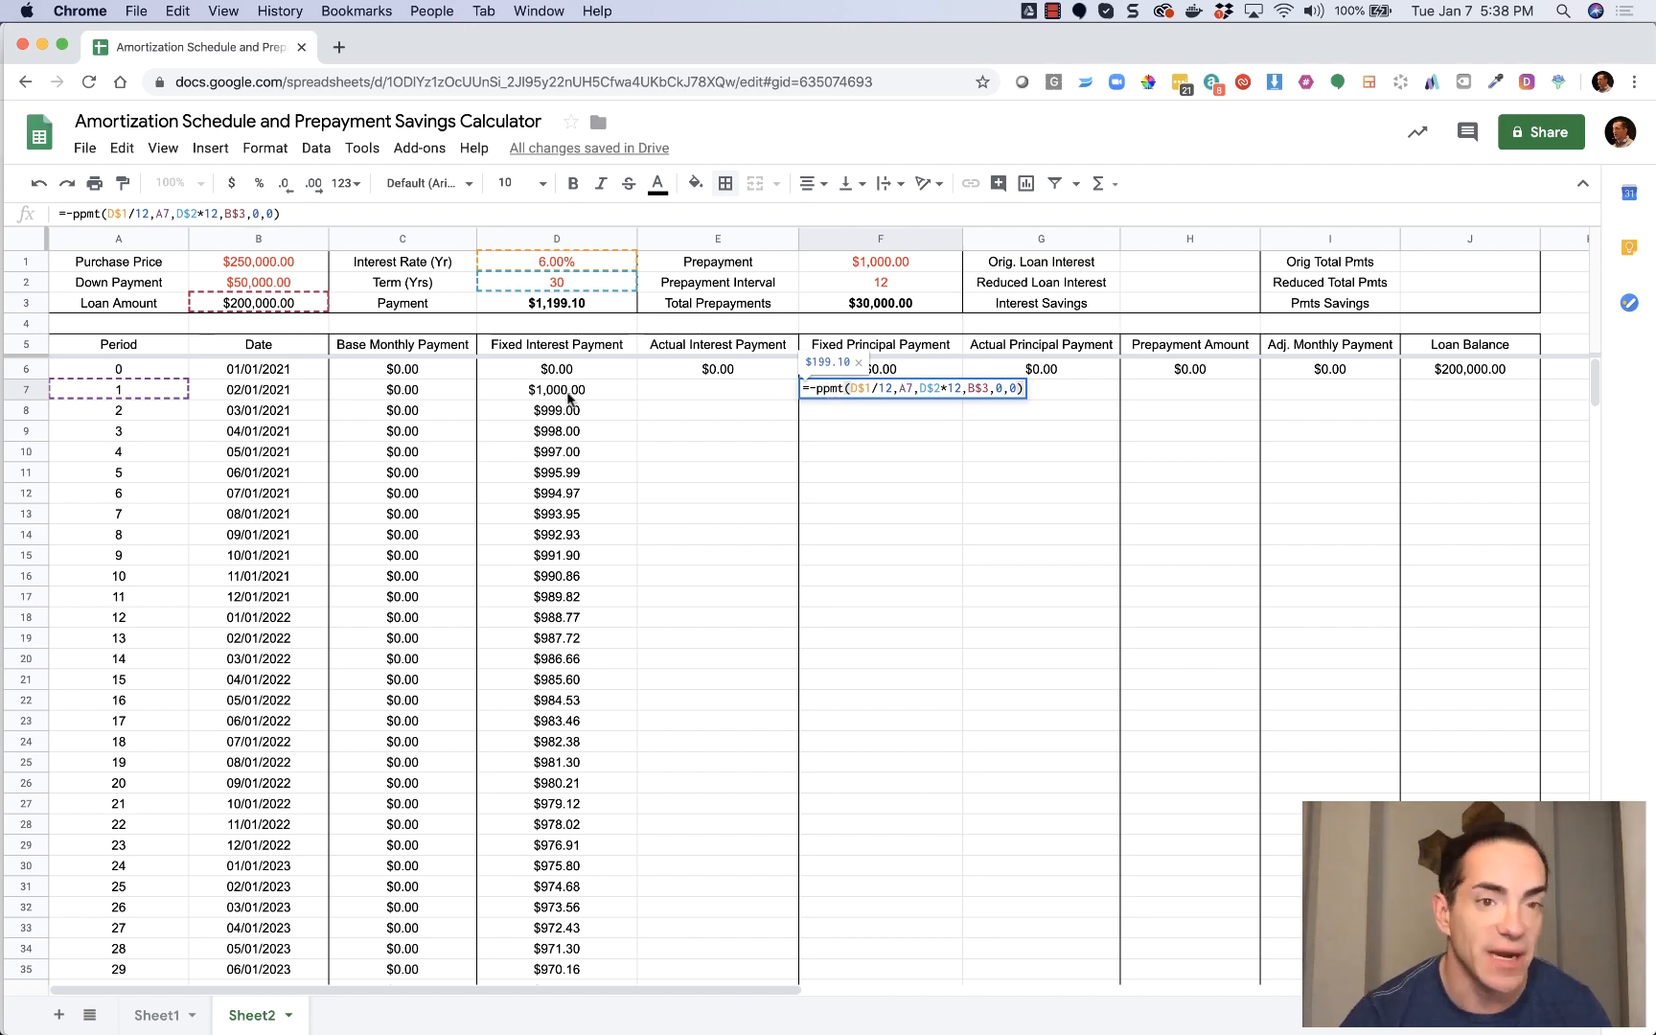
{"action": "left_click", "coordinate": [839, 389]}
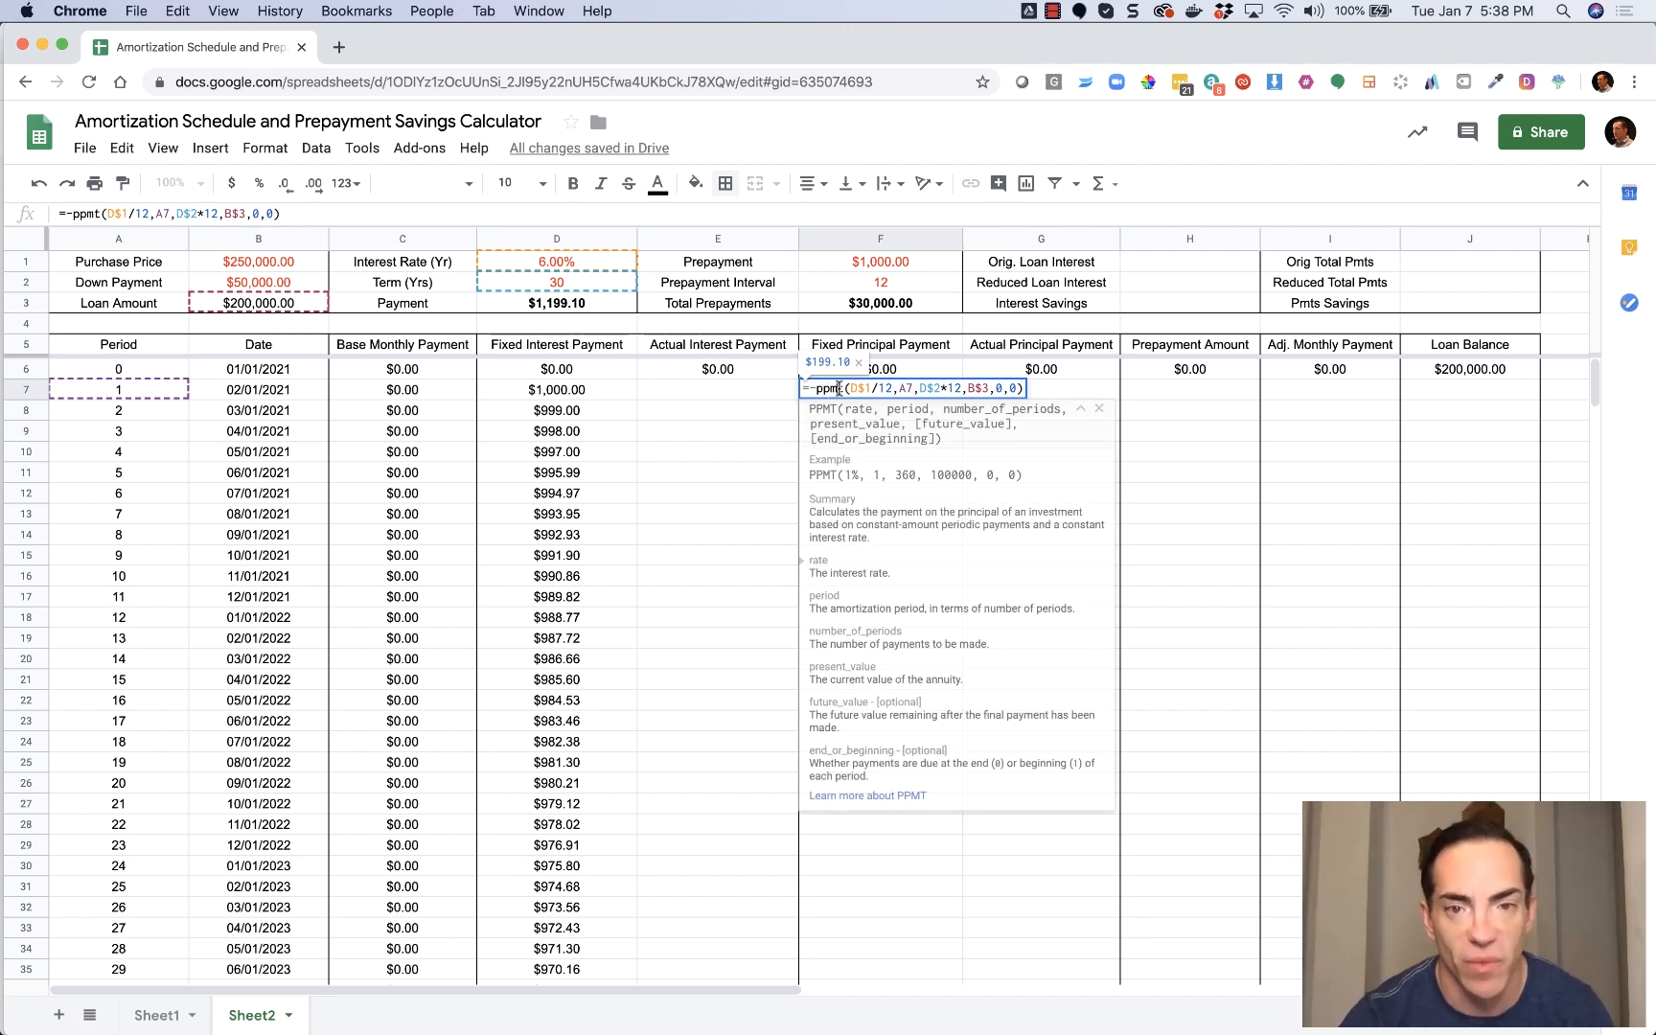
{"action": "left_click_drag", "start_coordinate": [816, 391], "coordinate": [841, 392]}
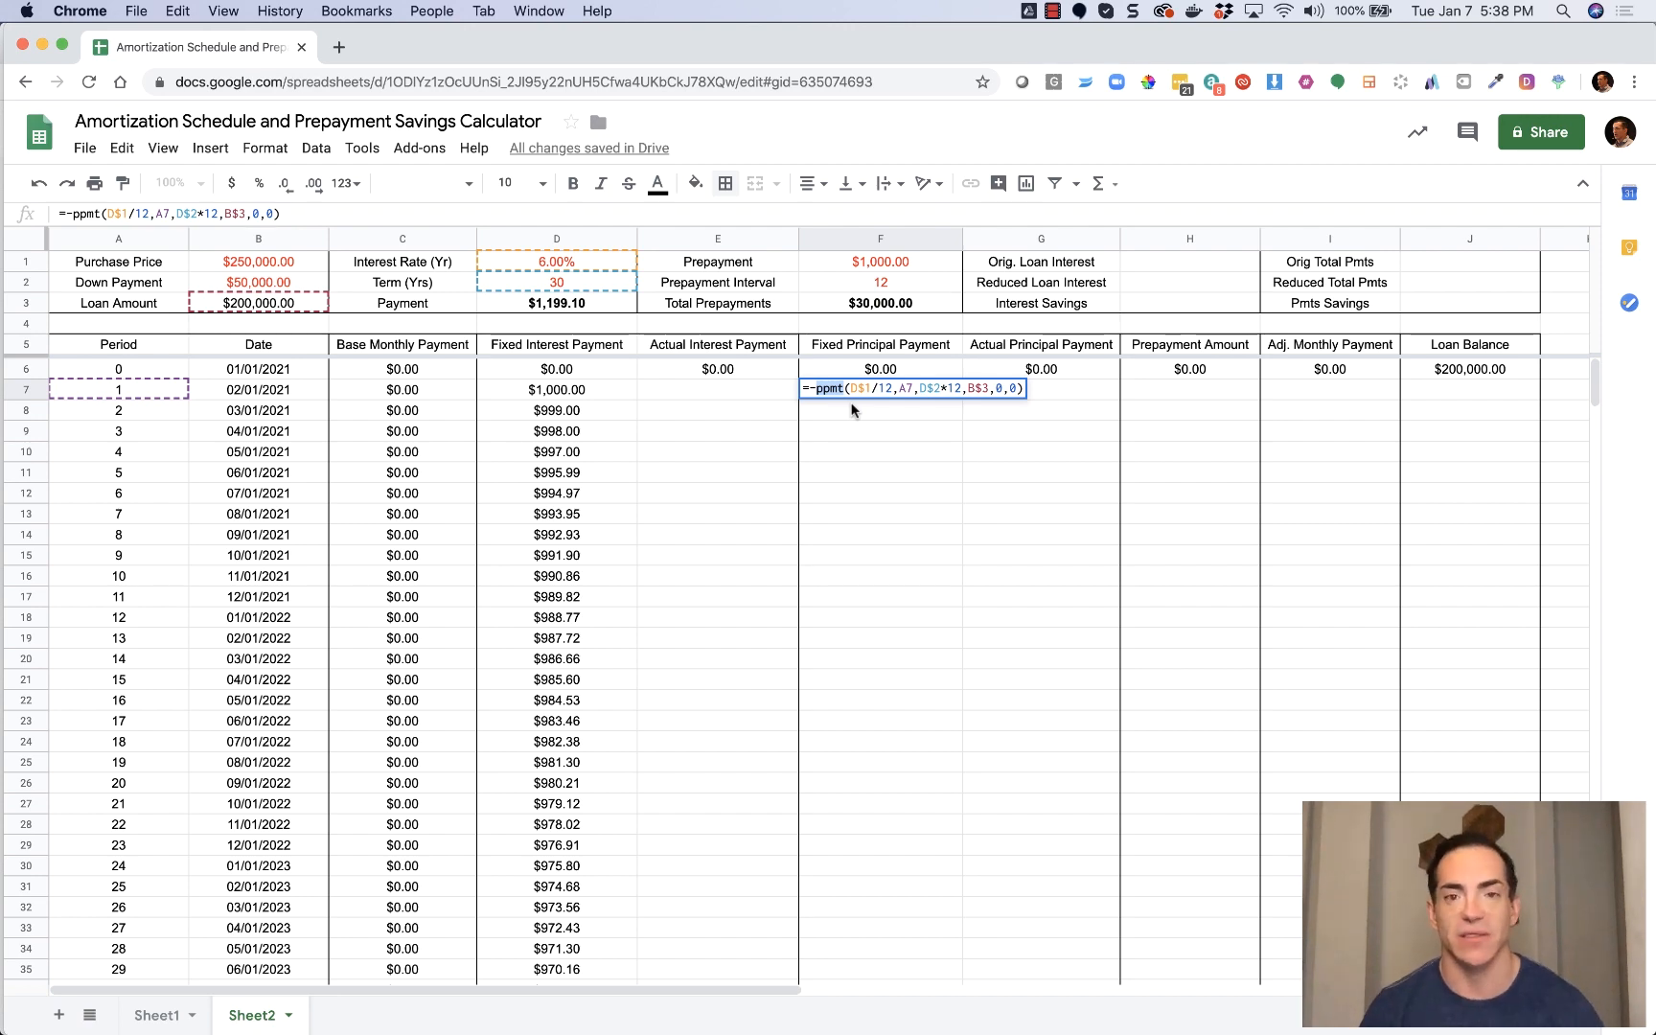
{"action": "left_click", "coordinate": [870, 388]}
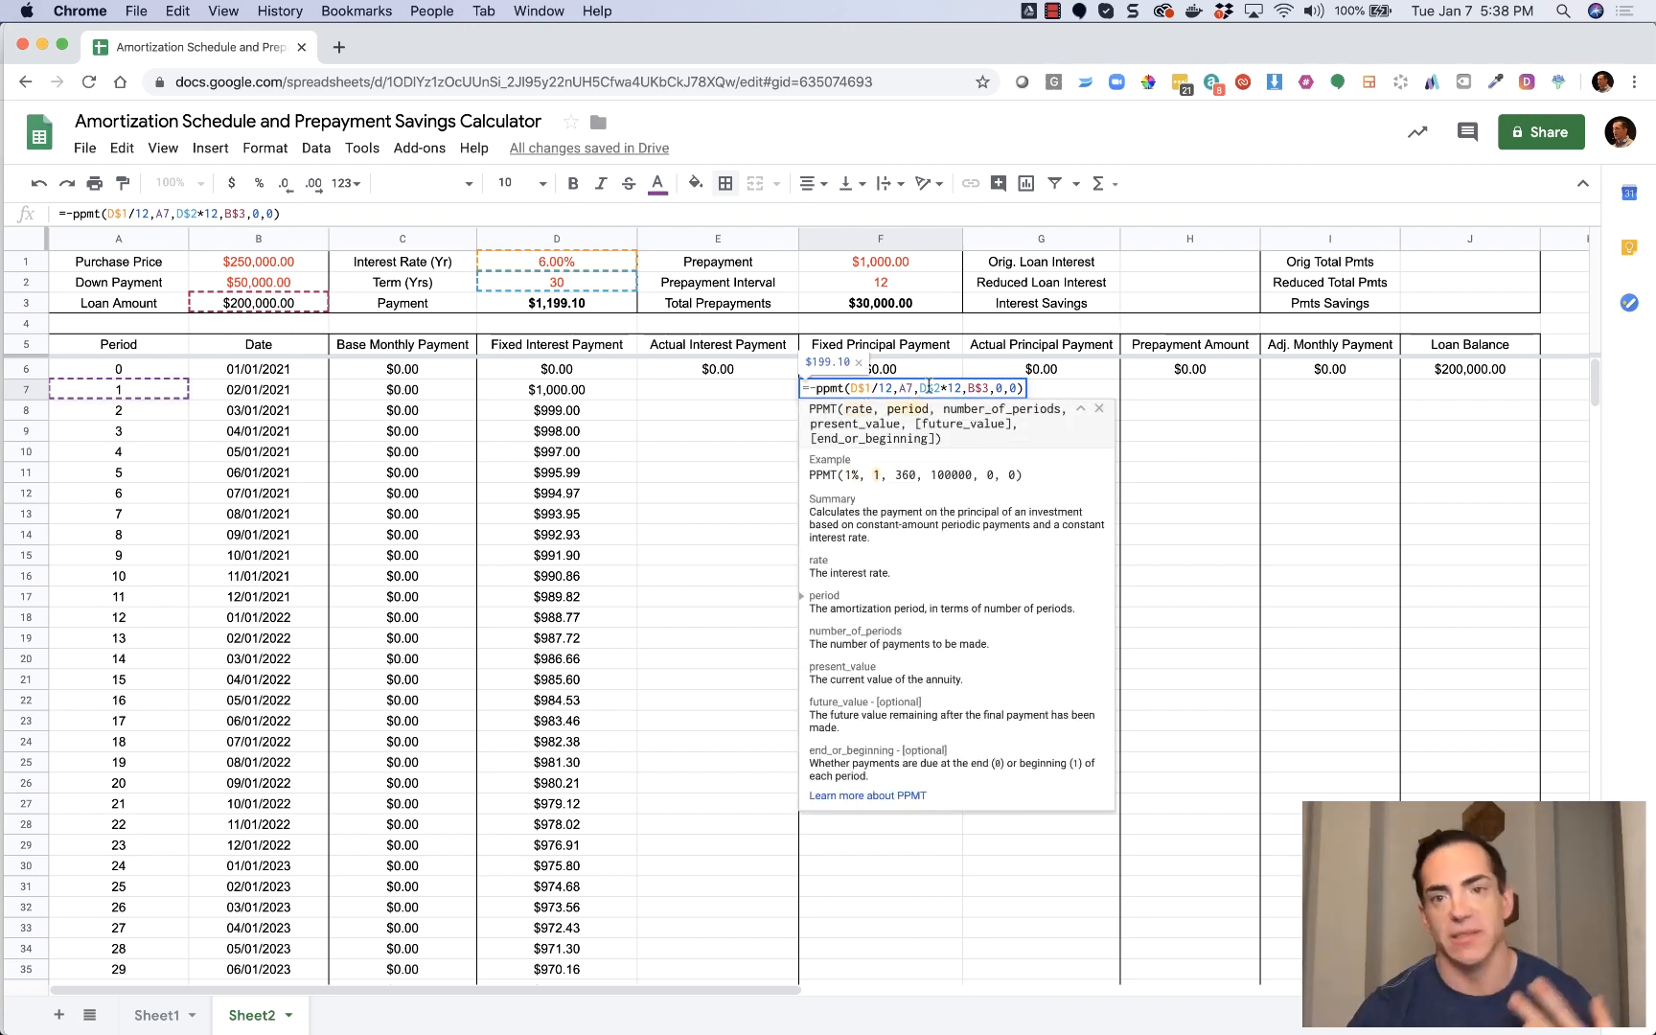
{"action": "left_click", "coordinate": [929, 388]}
{"action": "left_click", "coordinate": [983, 388]}
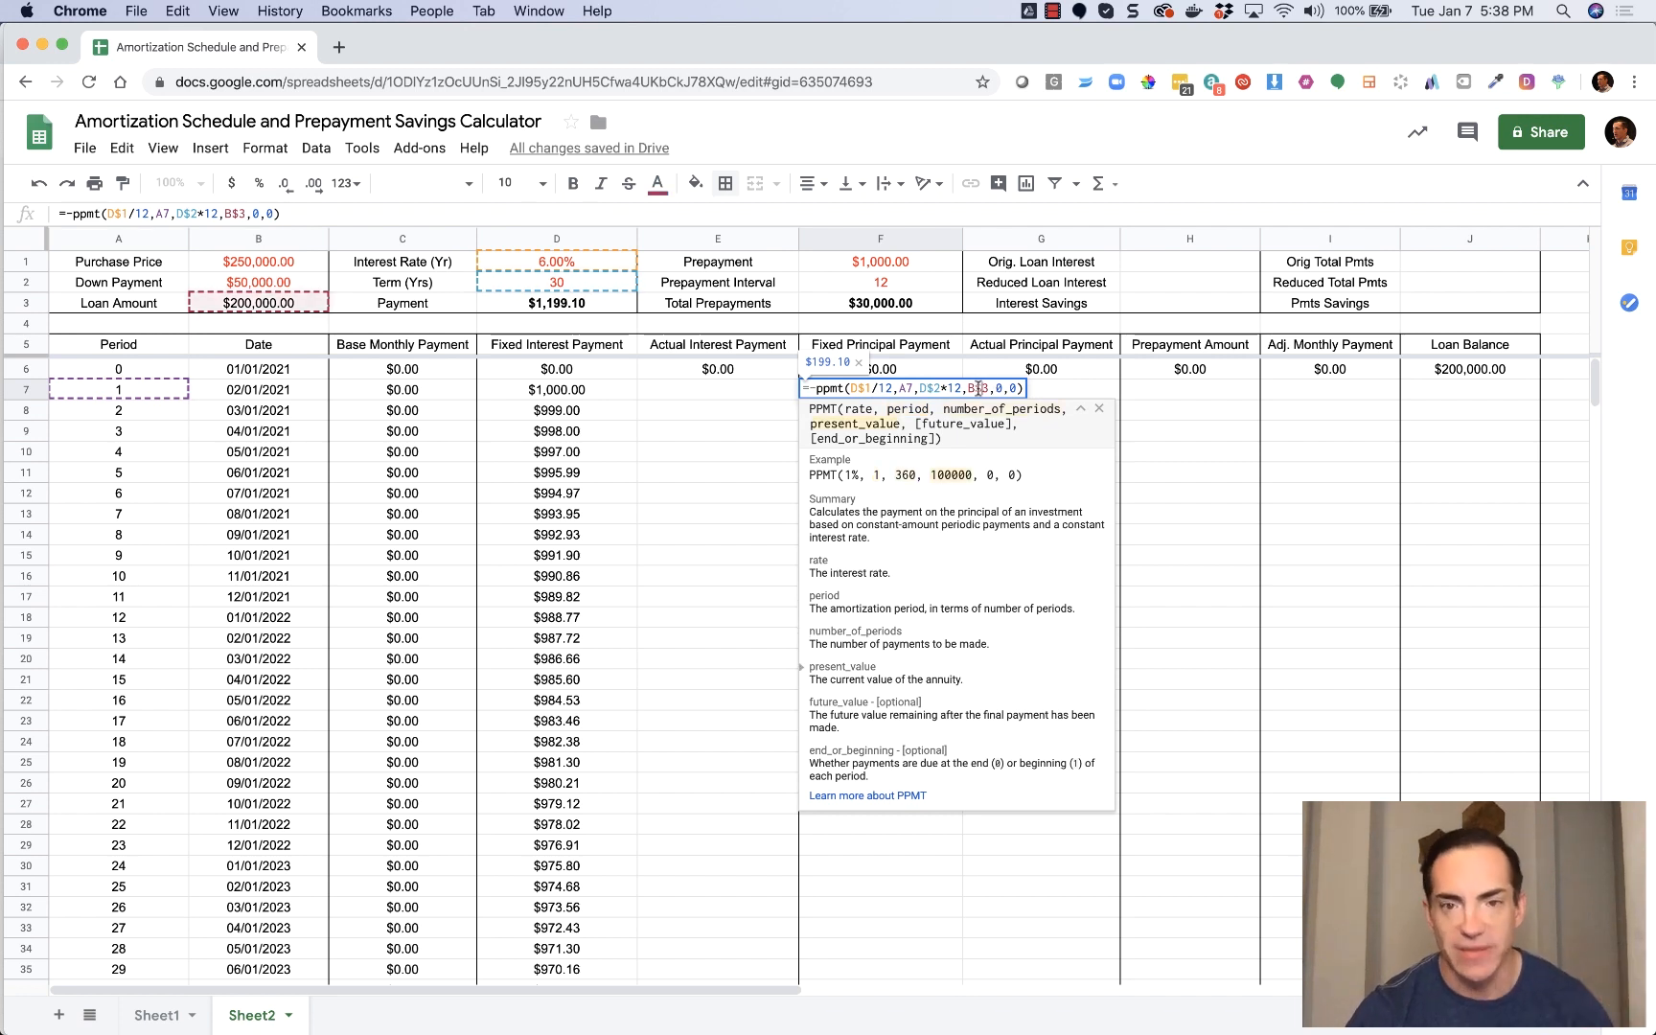
{"action": "left_click", "coordinate": [1000, 388]}
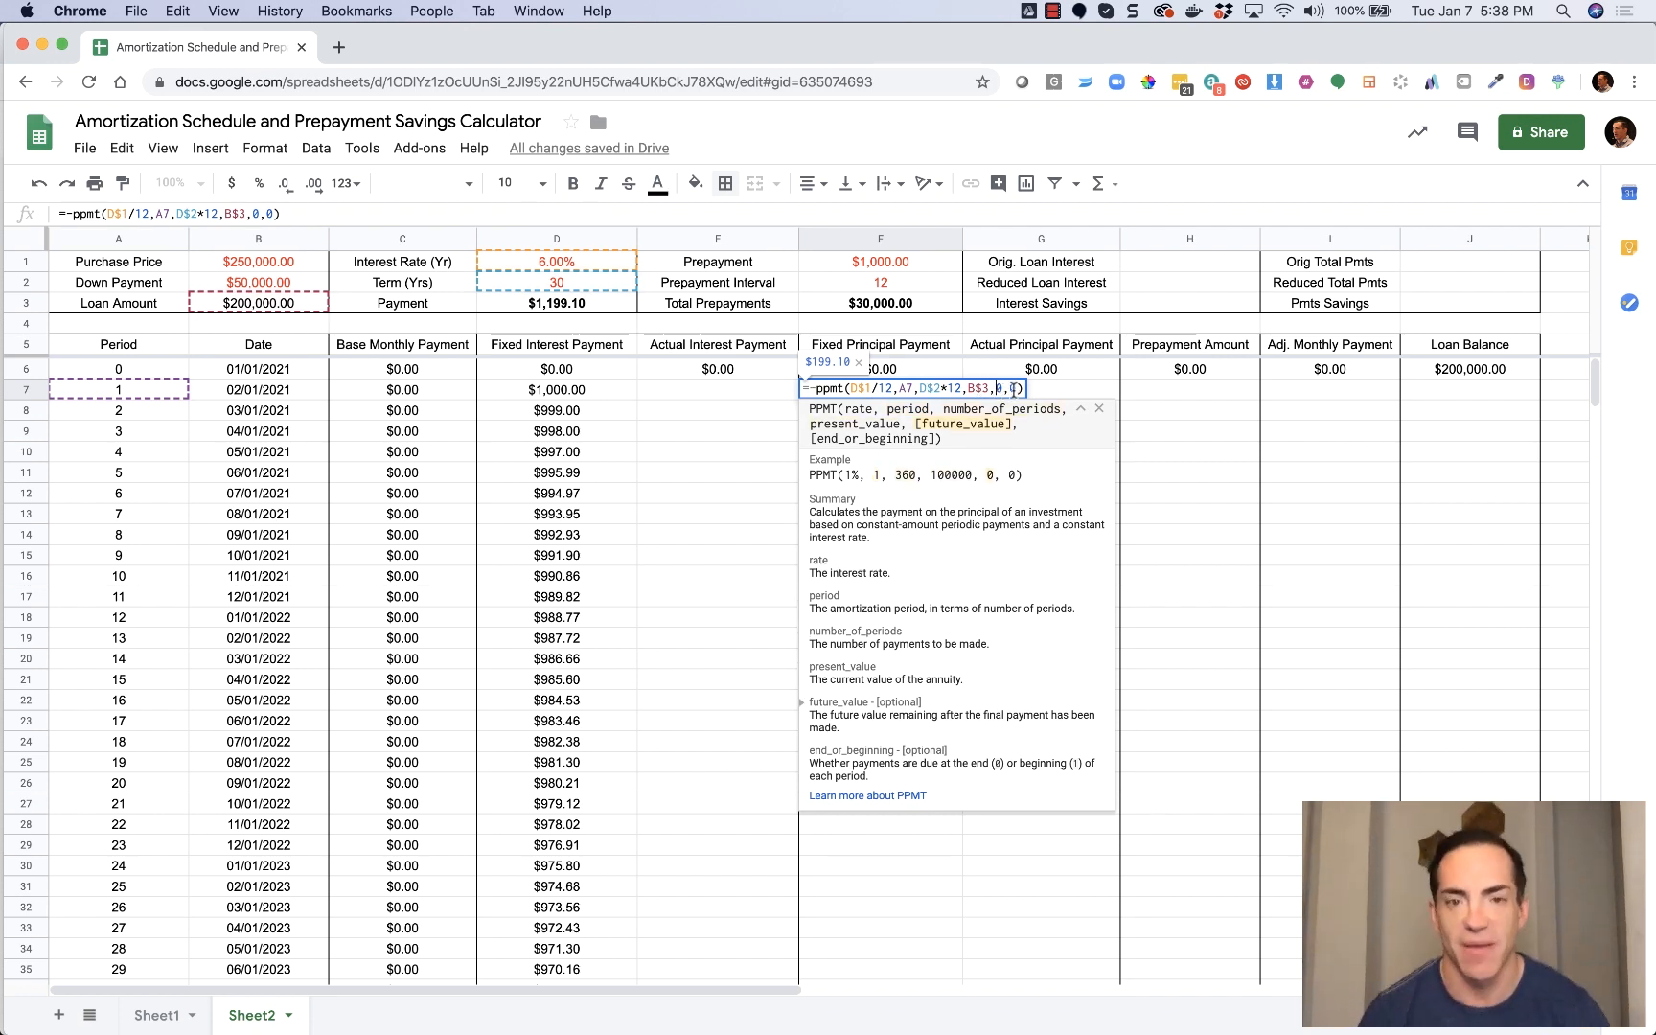
{"action": "key", "text": "Return"}
{"action": "key", "text": "Up"}
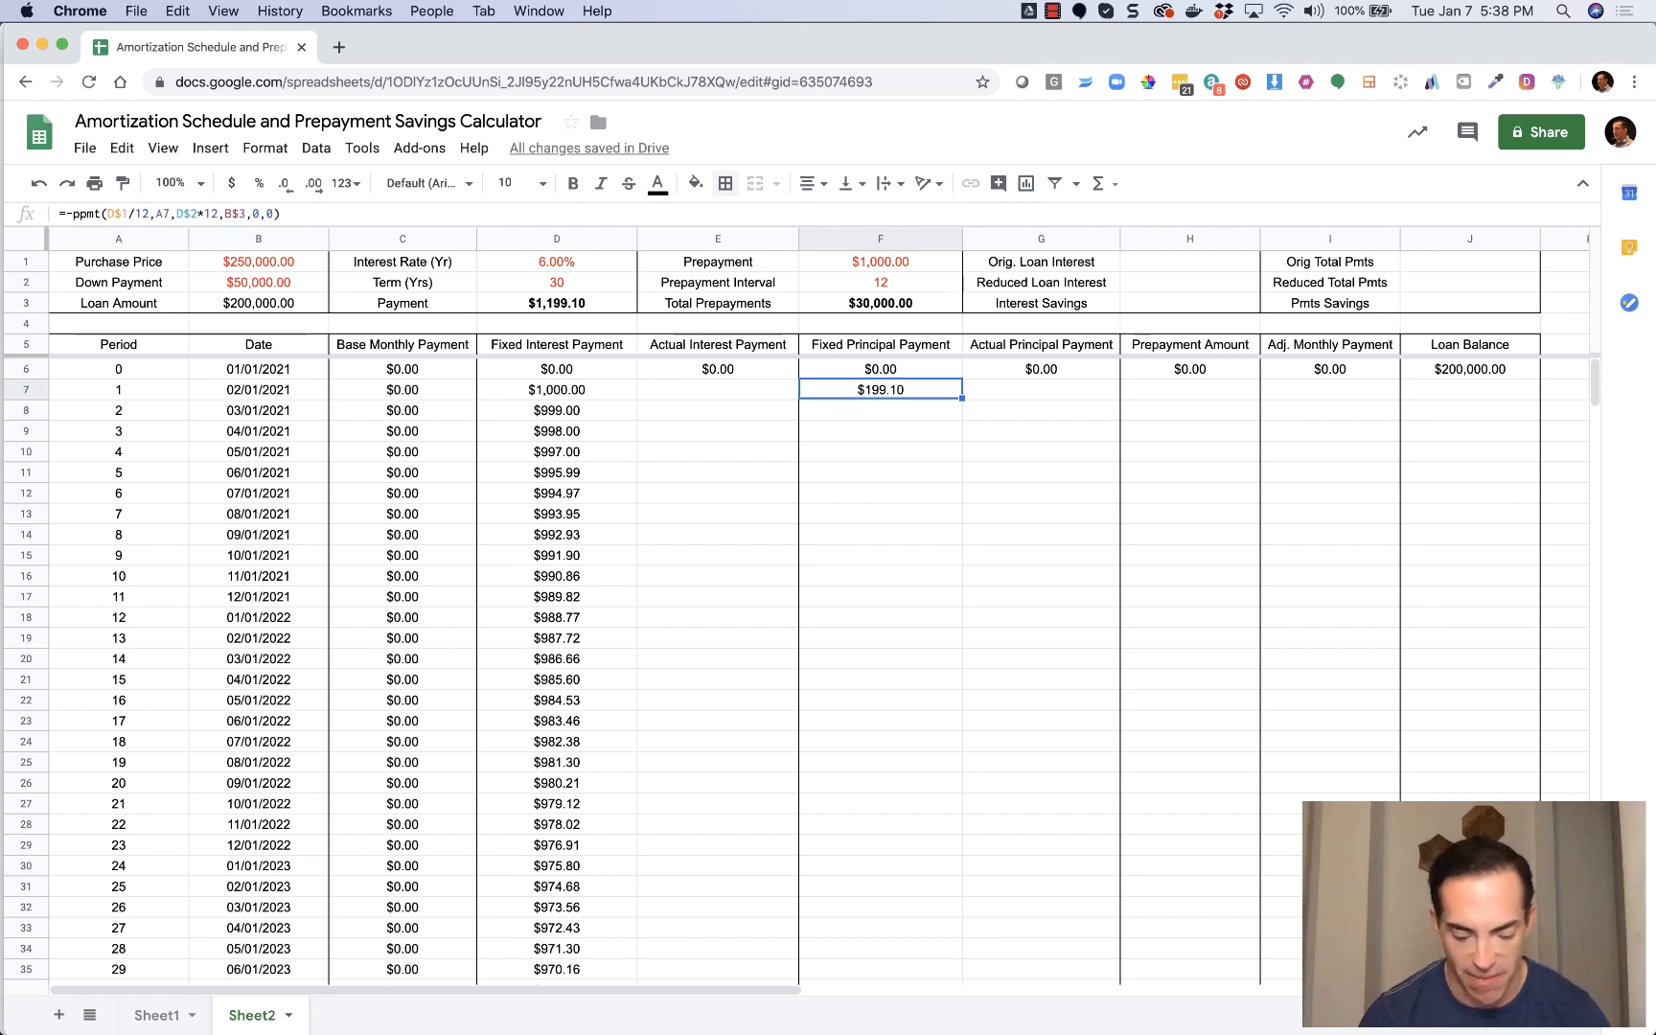
Fill the fixed principal payment formula from F7 down to F366 and add a bottom border to F366.
{"action": "left_click_drag", "start_coordinate": [961, 398], "coordinate": [908, 904]}
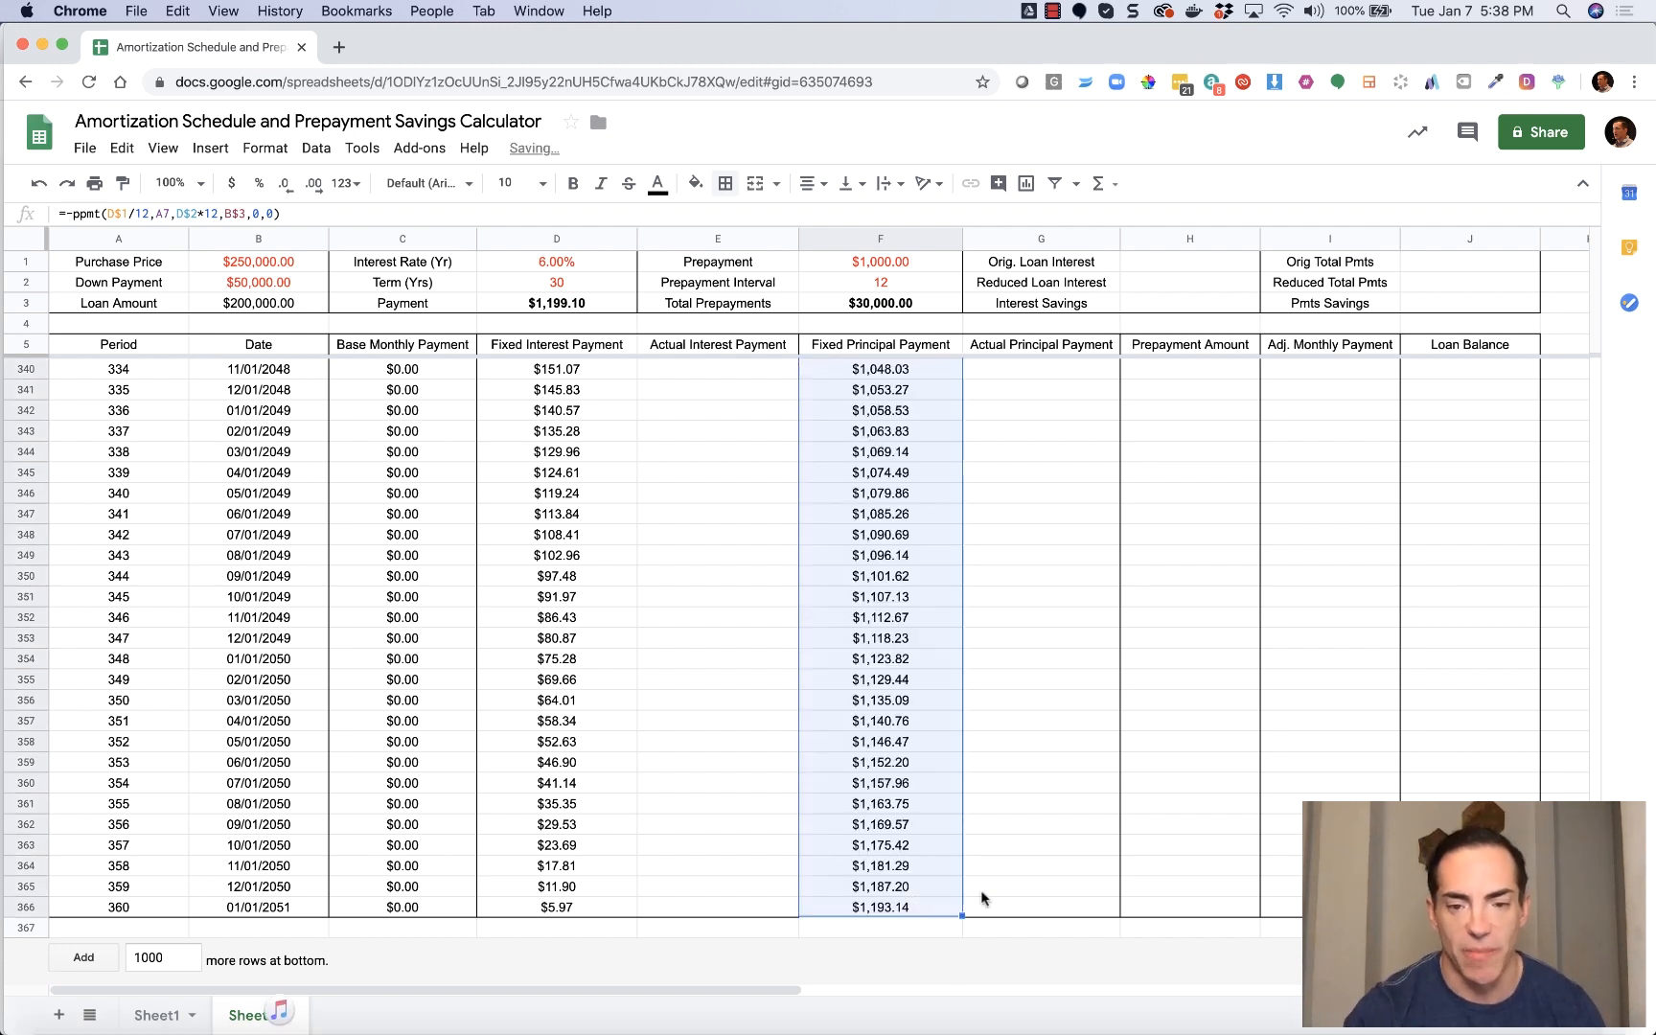
{"action": "left_click", "coordinate": [1011, 910]}
{"action": "left_click", "coordinate": [918, 911]}
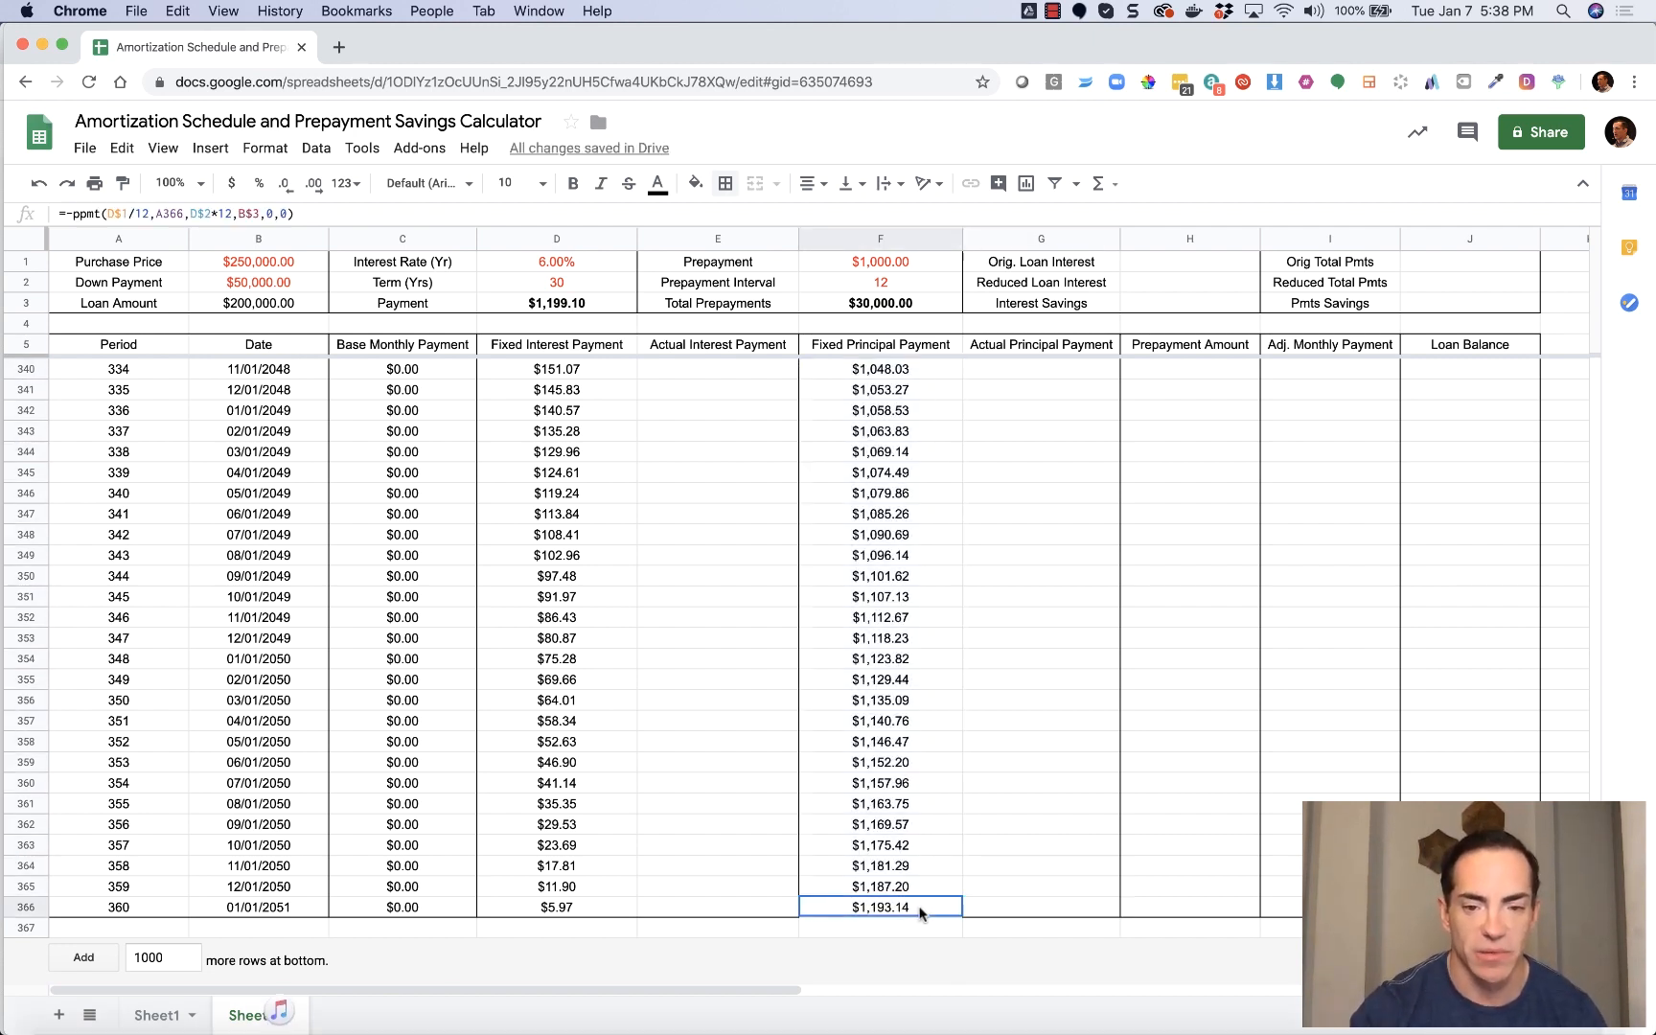
{"action": "left_click", "coordinate": [728, 185]}
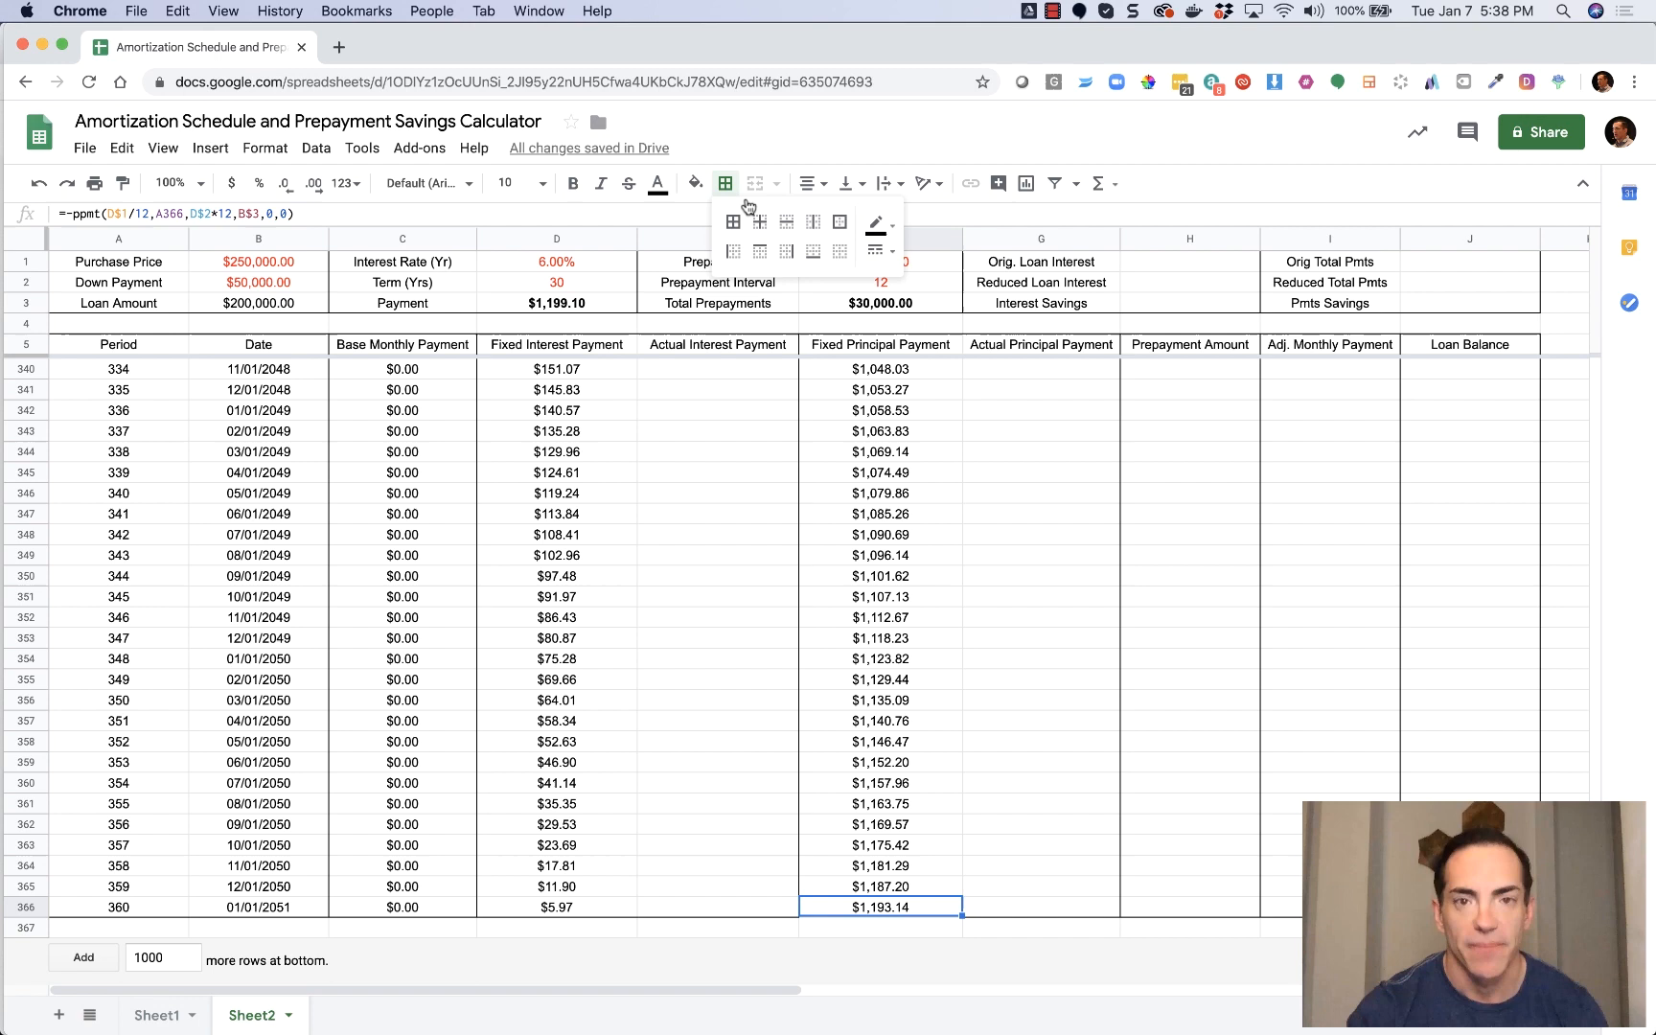
{"action": "left_click", "coordinate": [812, 252]}
{"action": "left_click", "coordinate": [1052, 700]}
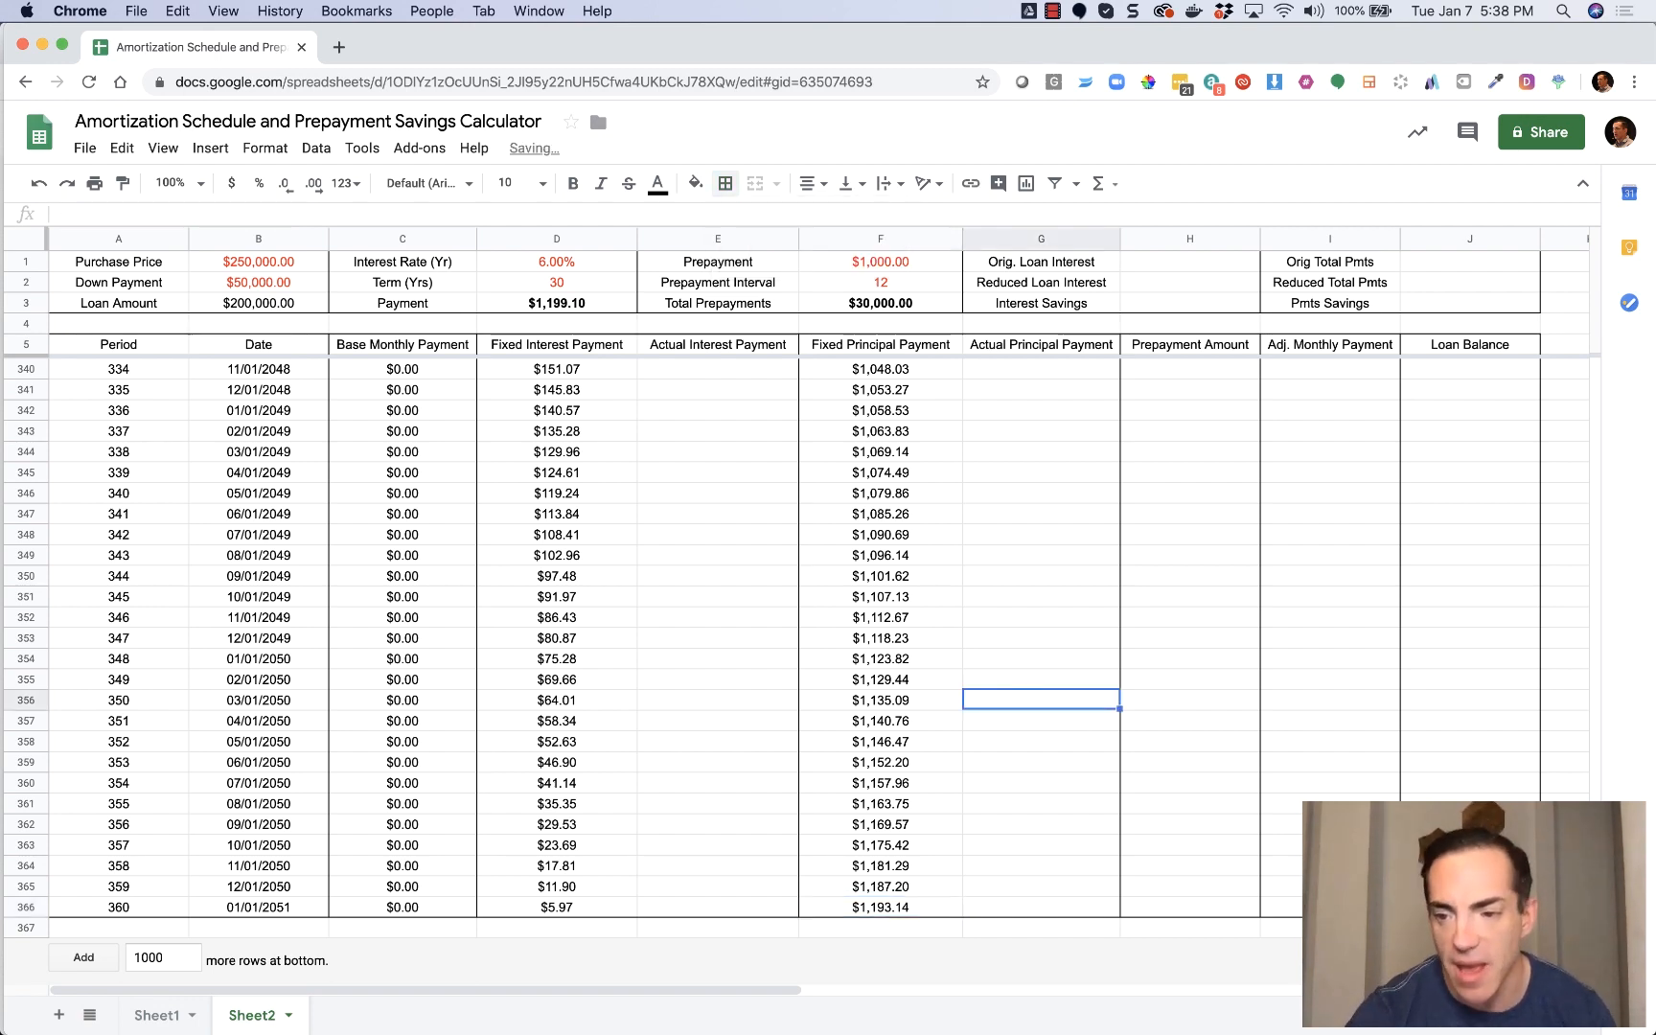
Compare the fixed interest payment in D7 with the empty actual interest payment cell E7 for period 1.
{"action": "left_click_drag", "start_coordinate": [1595, 959], "coordinate": [1548, 331]}
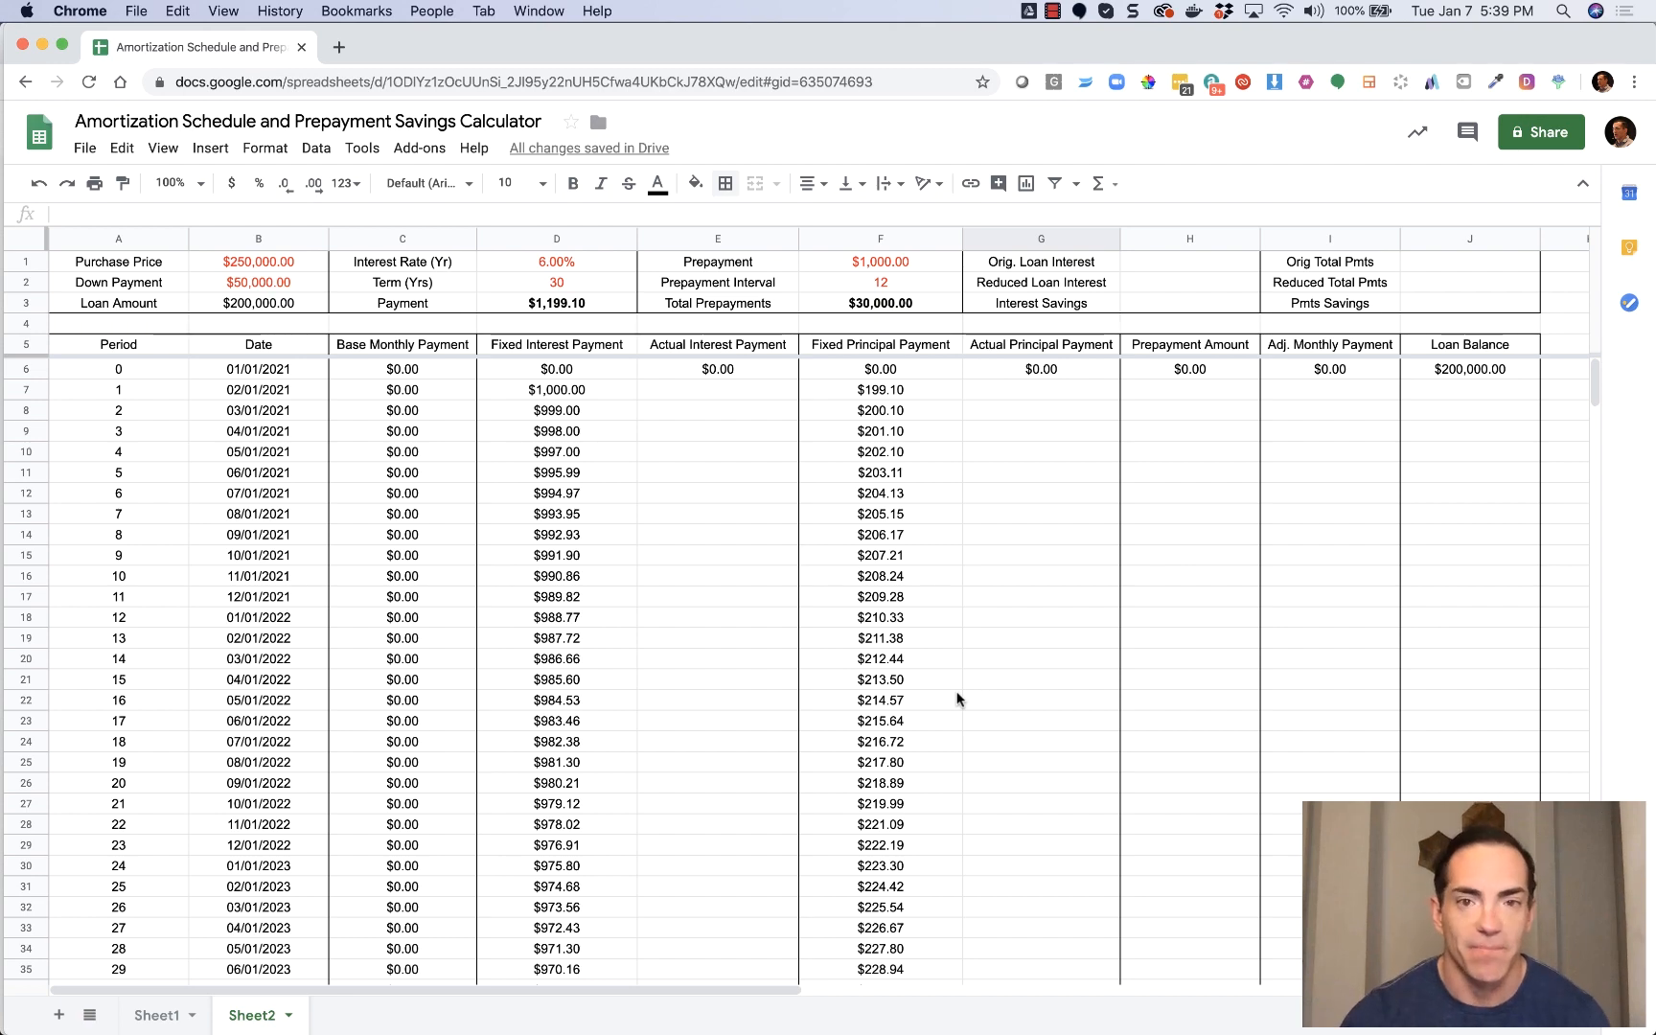
{"action": "scroll", "coordinate": [956, 698], "scroll_direction": "down", "scroll_amount": 2}
{"action": "scroll", "coordinate": [956, 699], "scroll_direction": "up", "scroll_amount": 2}
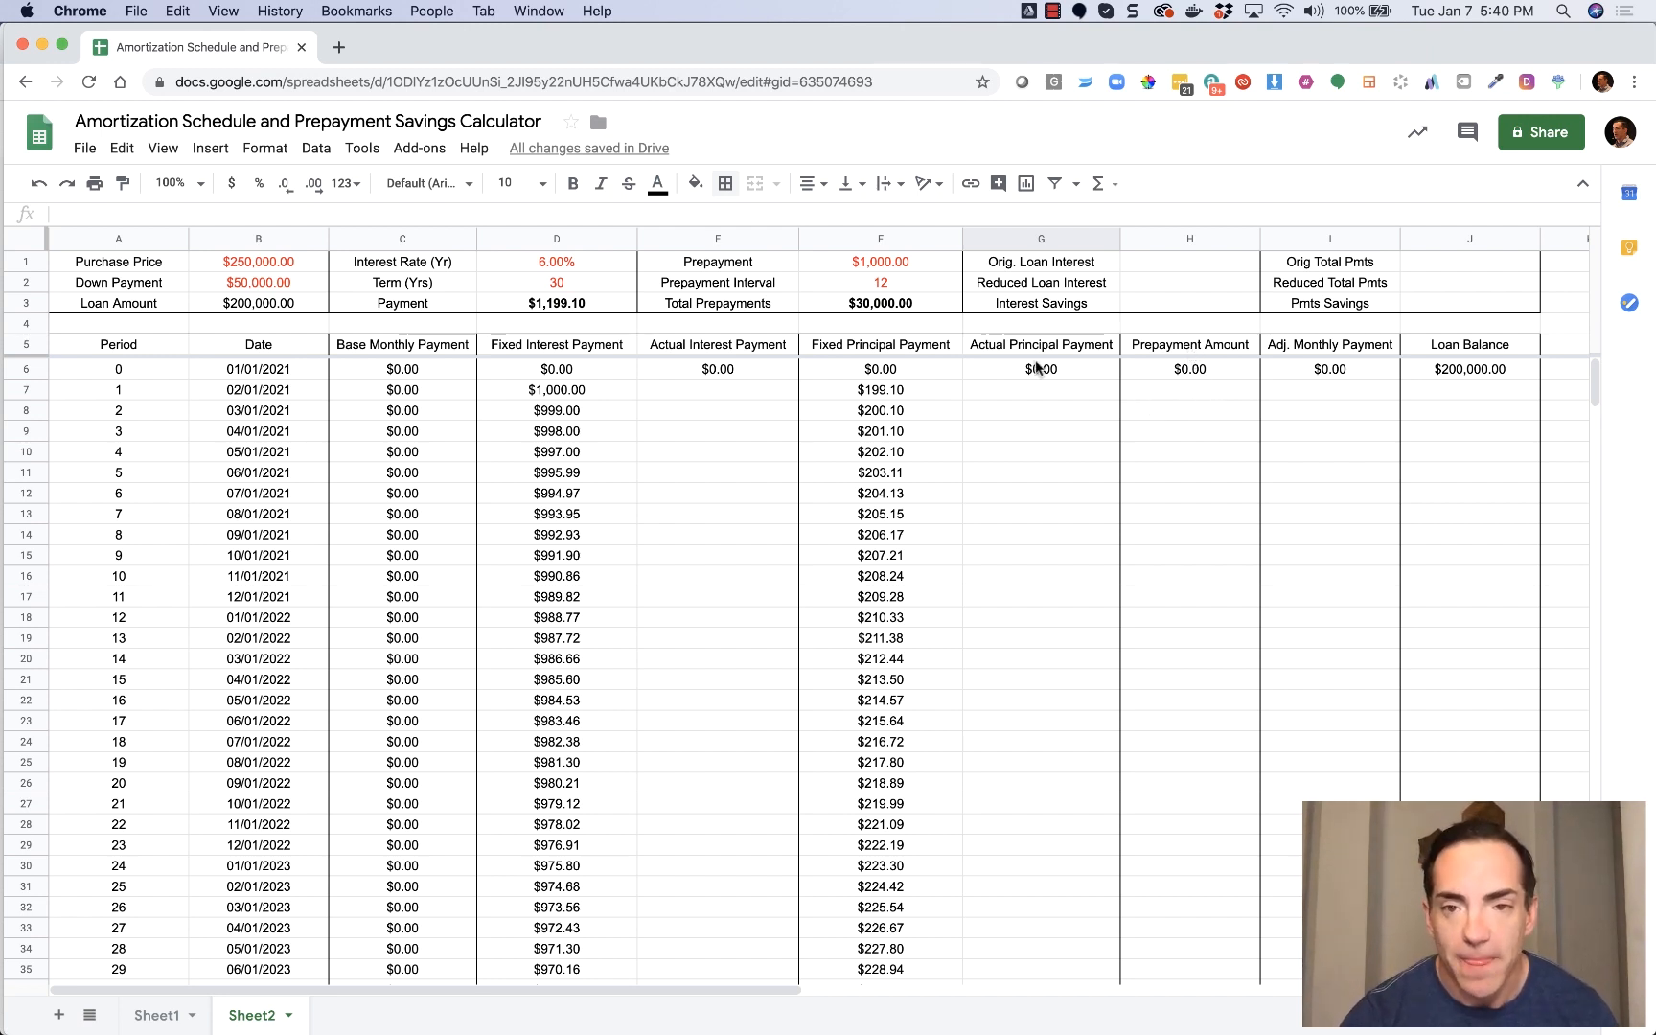
{"action": "left_click", "coordinate": [719, 391]}
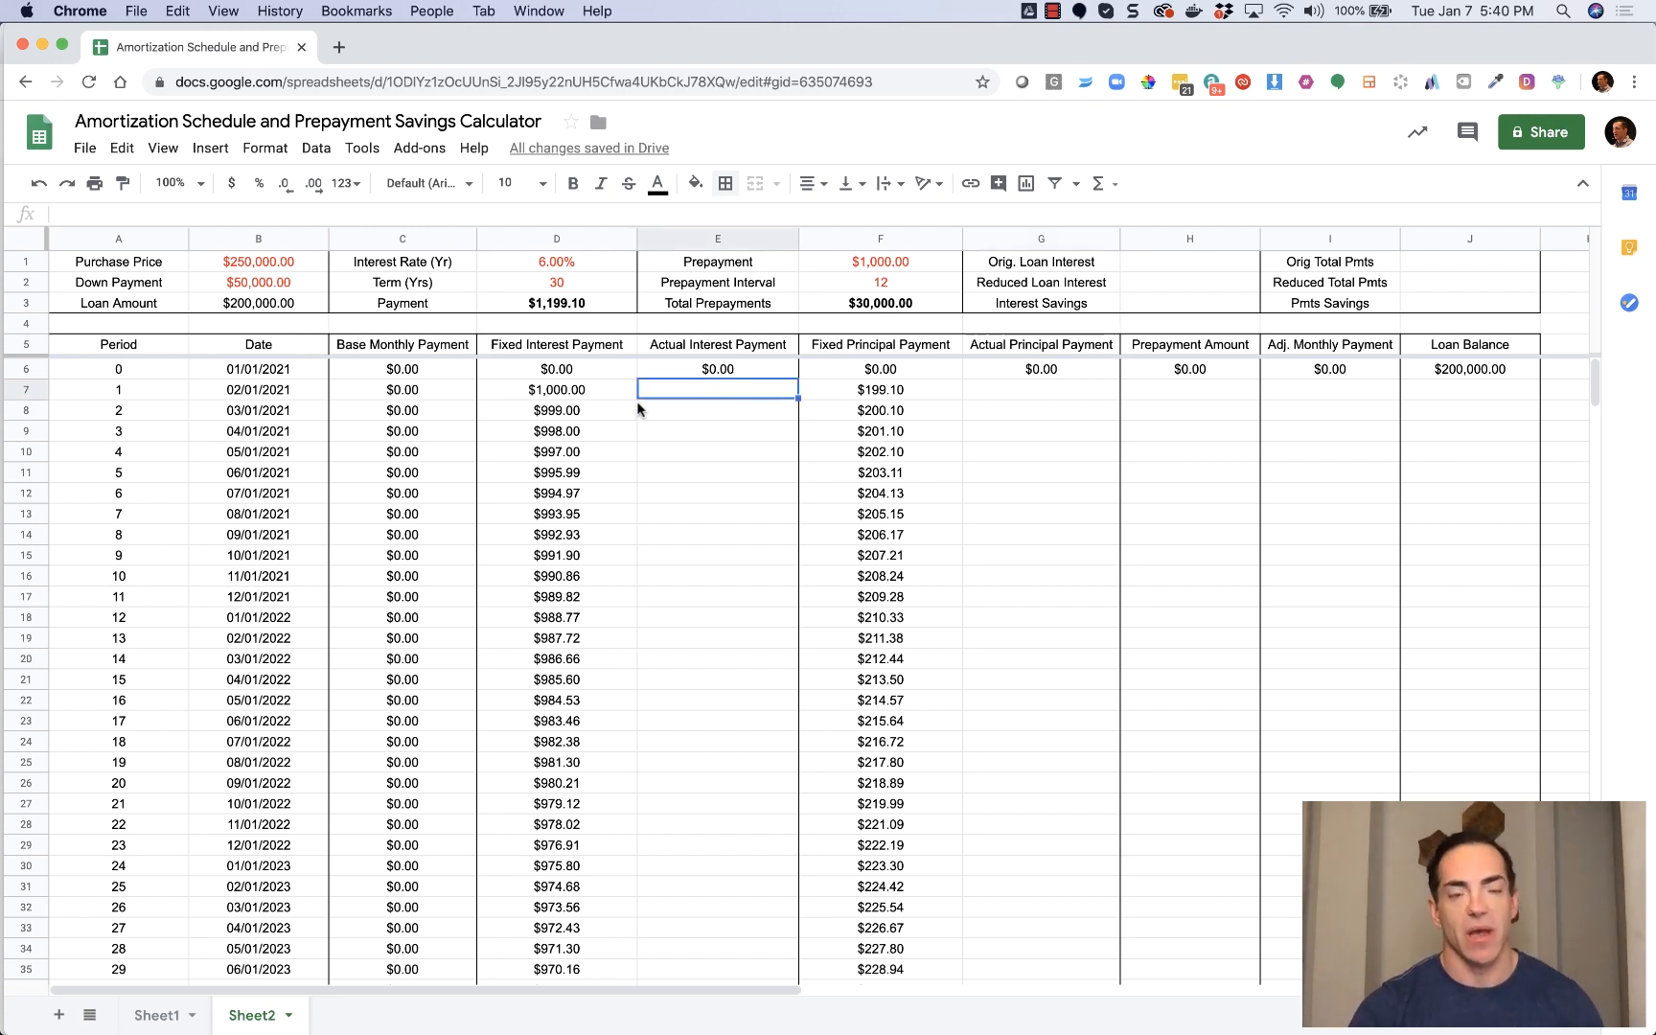
{"action": "left_click", "coordinate": [590, 389]}
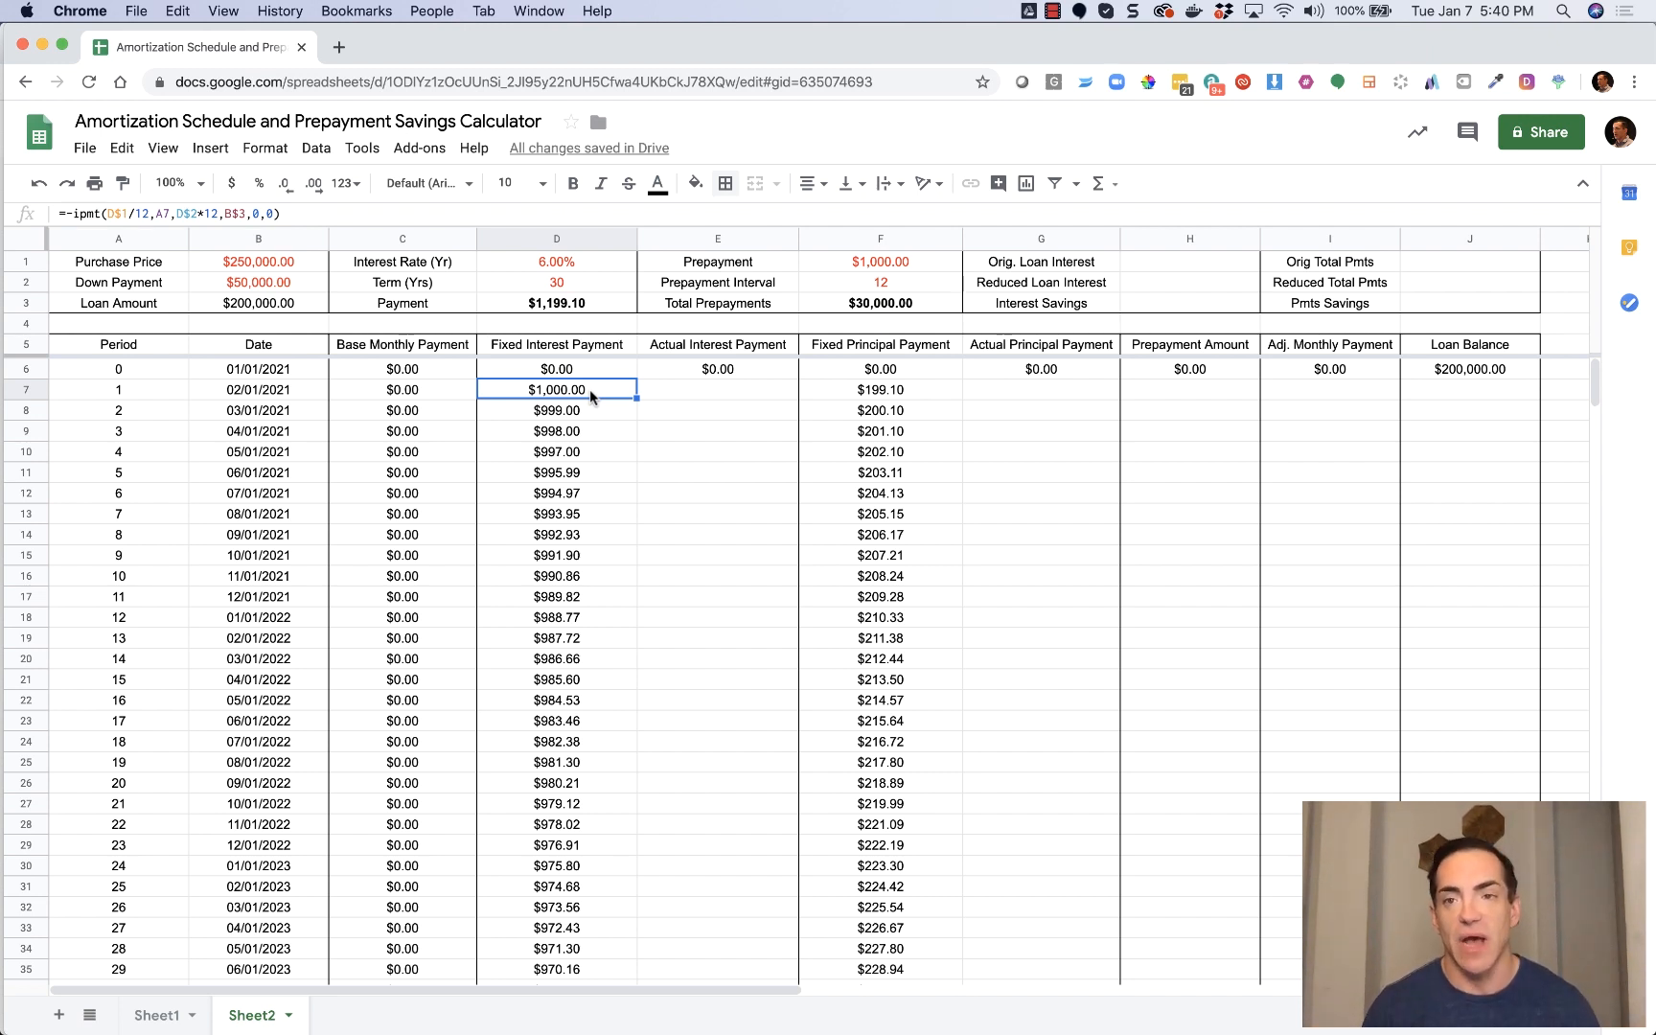
Copy the actual interest payment formula =(D$1/12*J6) from E7 on Sheet1 into E7 on Sheet2.
{"action": "left_click", "coordinate": [739, 395]}
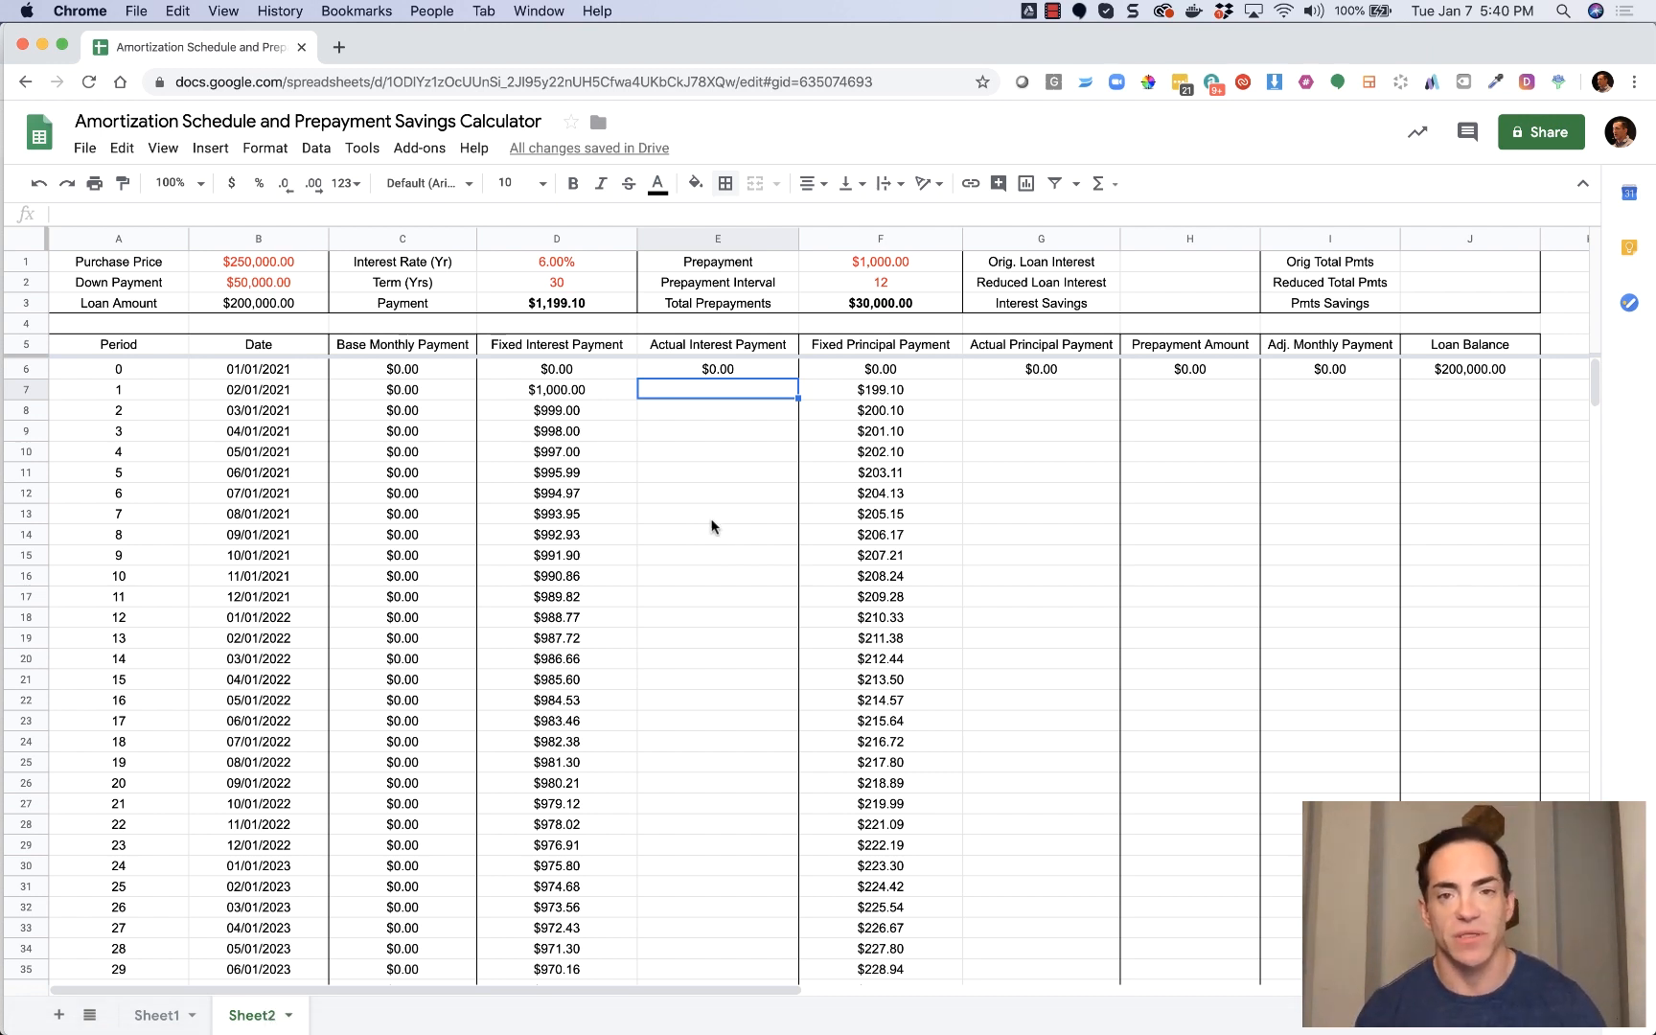
{"action": "left_click", "coordinate": [153, 1013]}
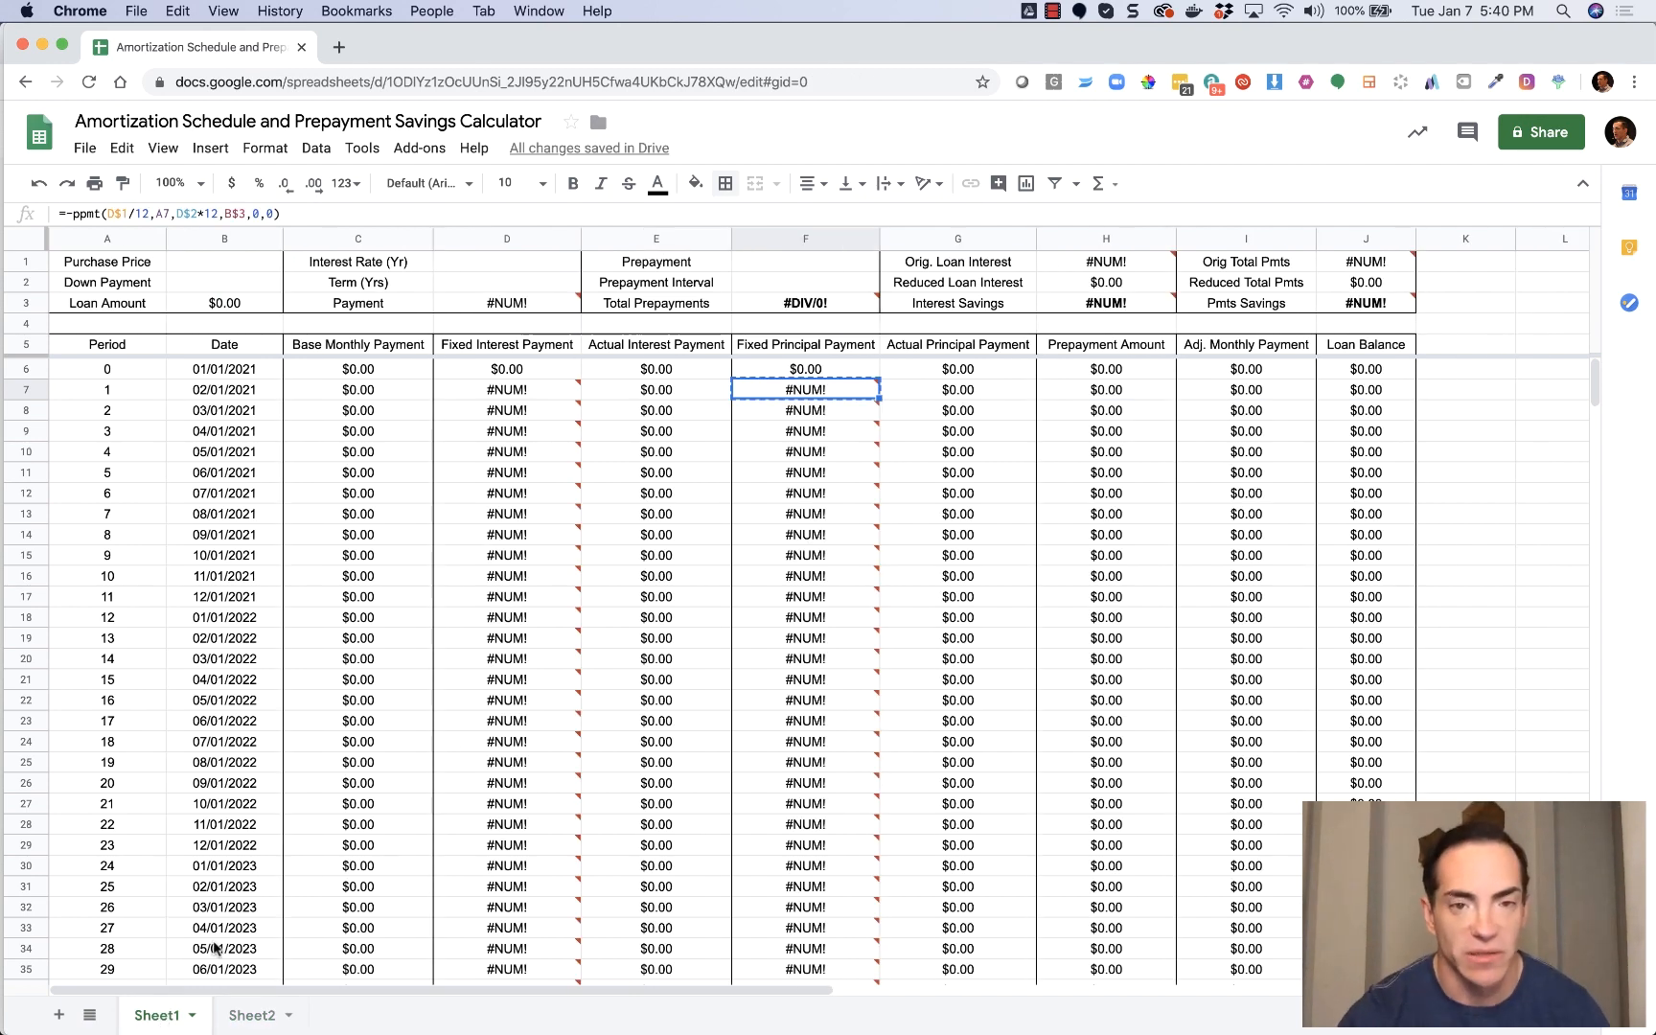
{"action": "double_click", "coordinate": [690, 390]}
{"action": "left_click_drag", "start_coordinate": [686, 389], "coordinate": [561, 384]}
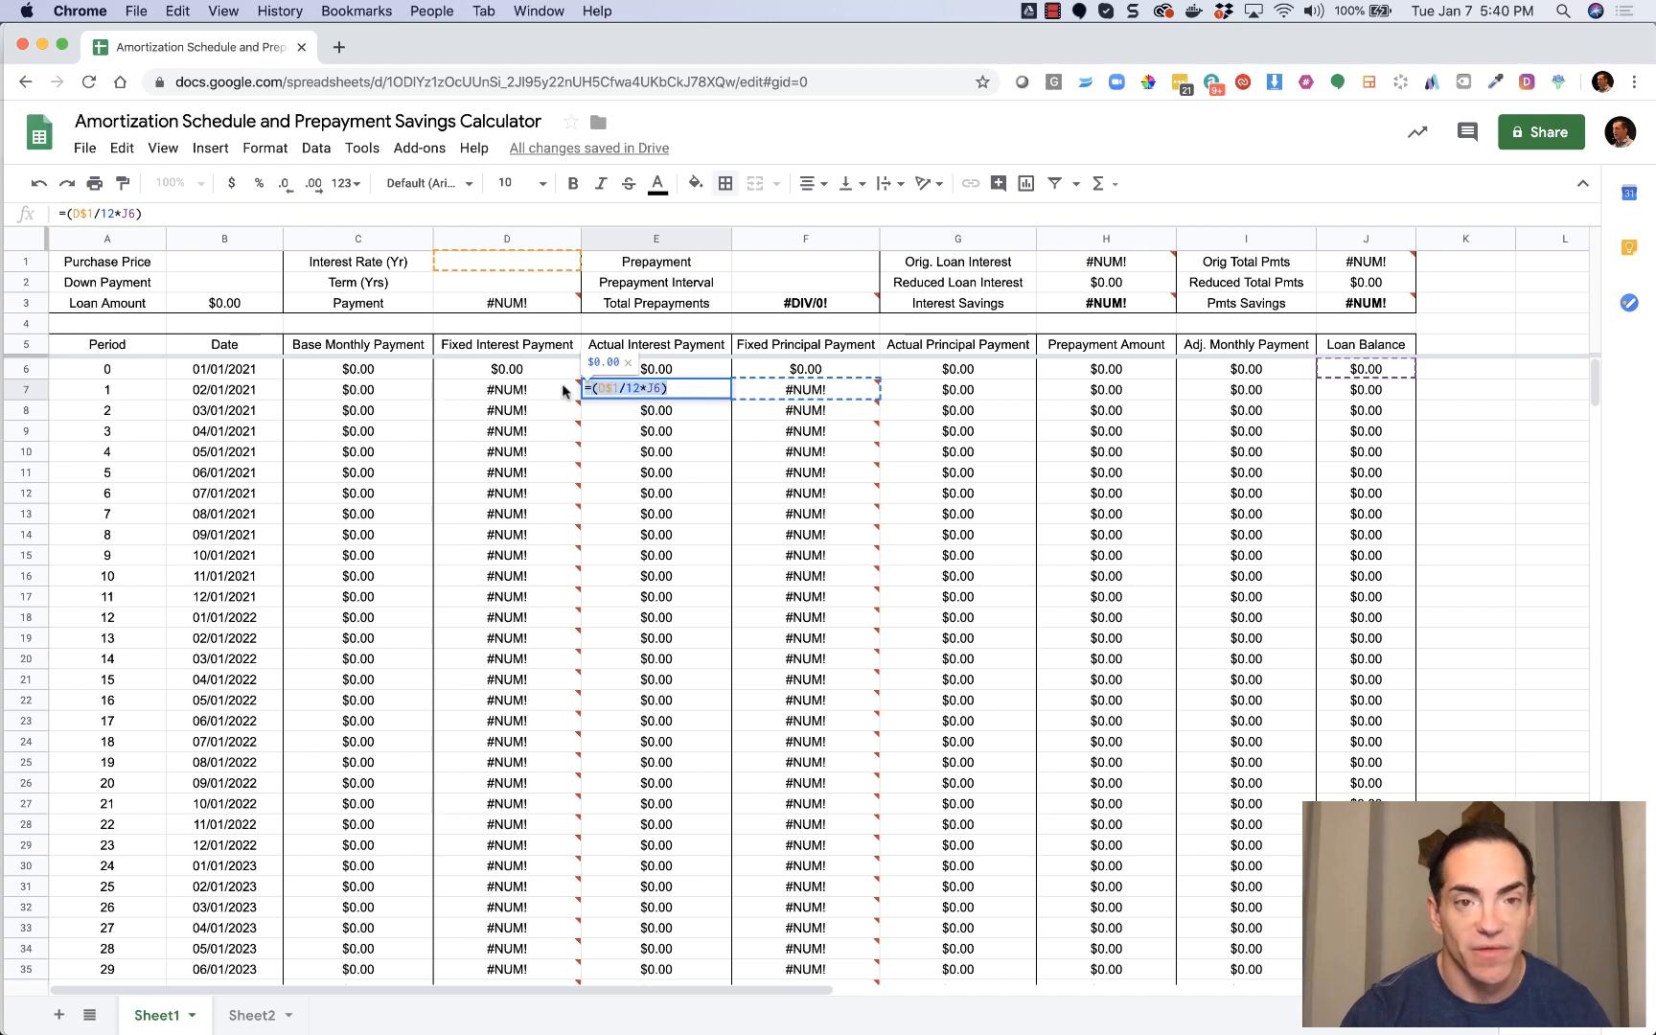
{"action": "key", "text": "Escape"}
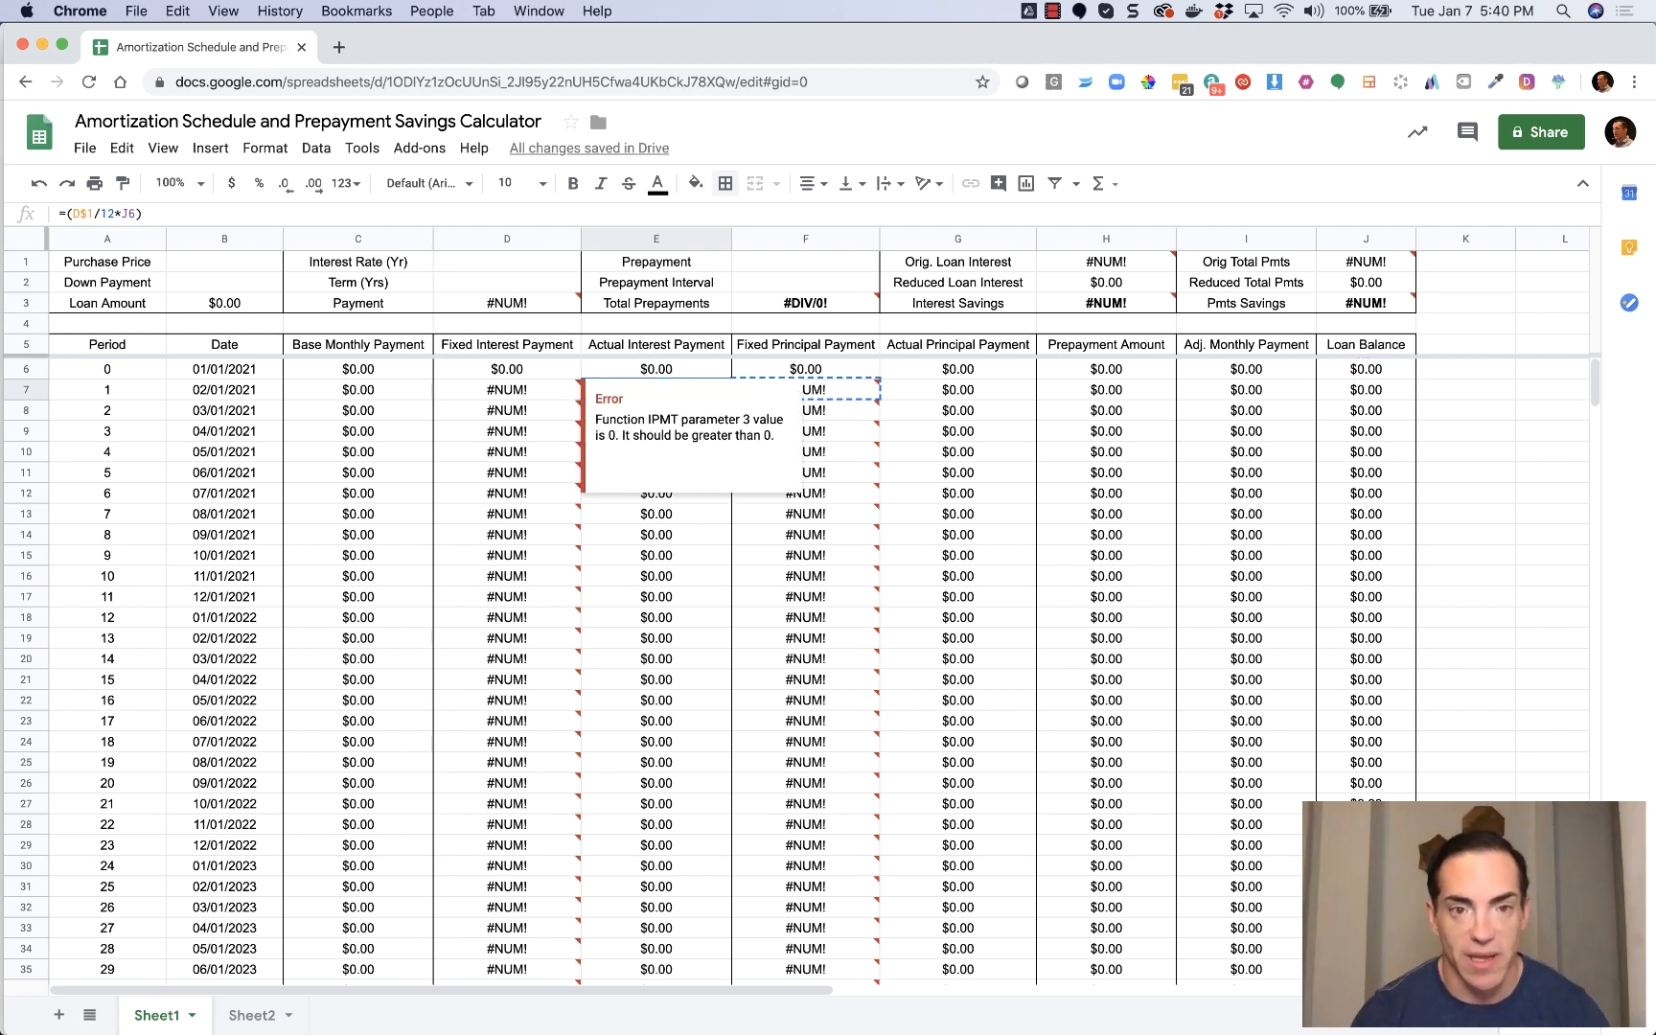
{"action": "left_click", "coordinate": [251, 1014]}
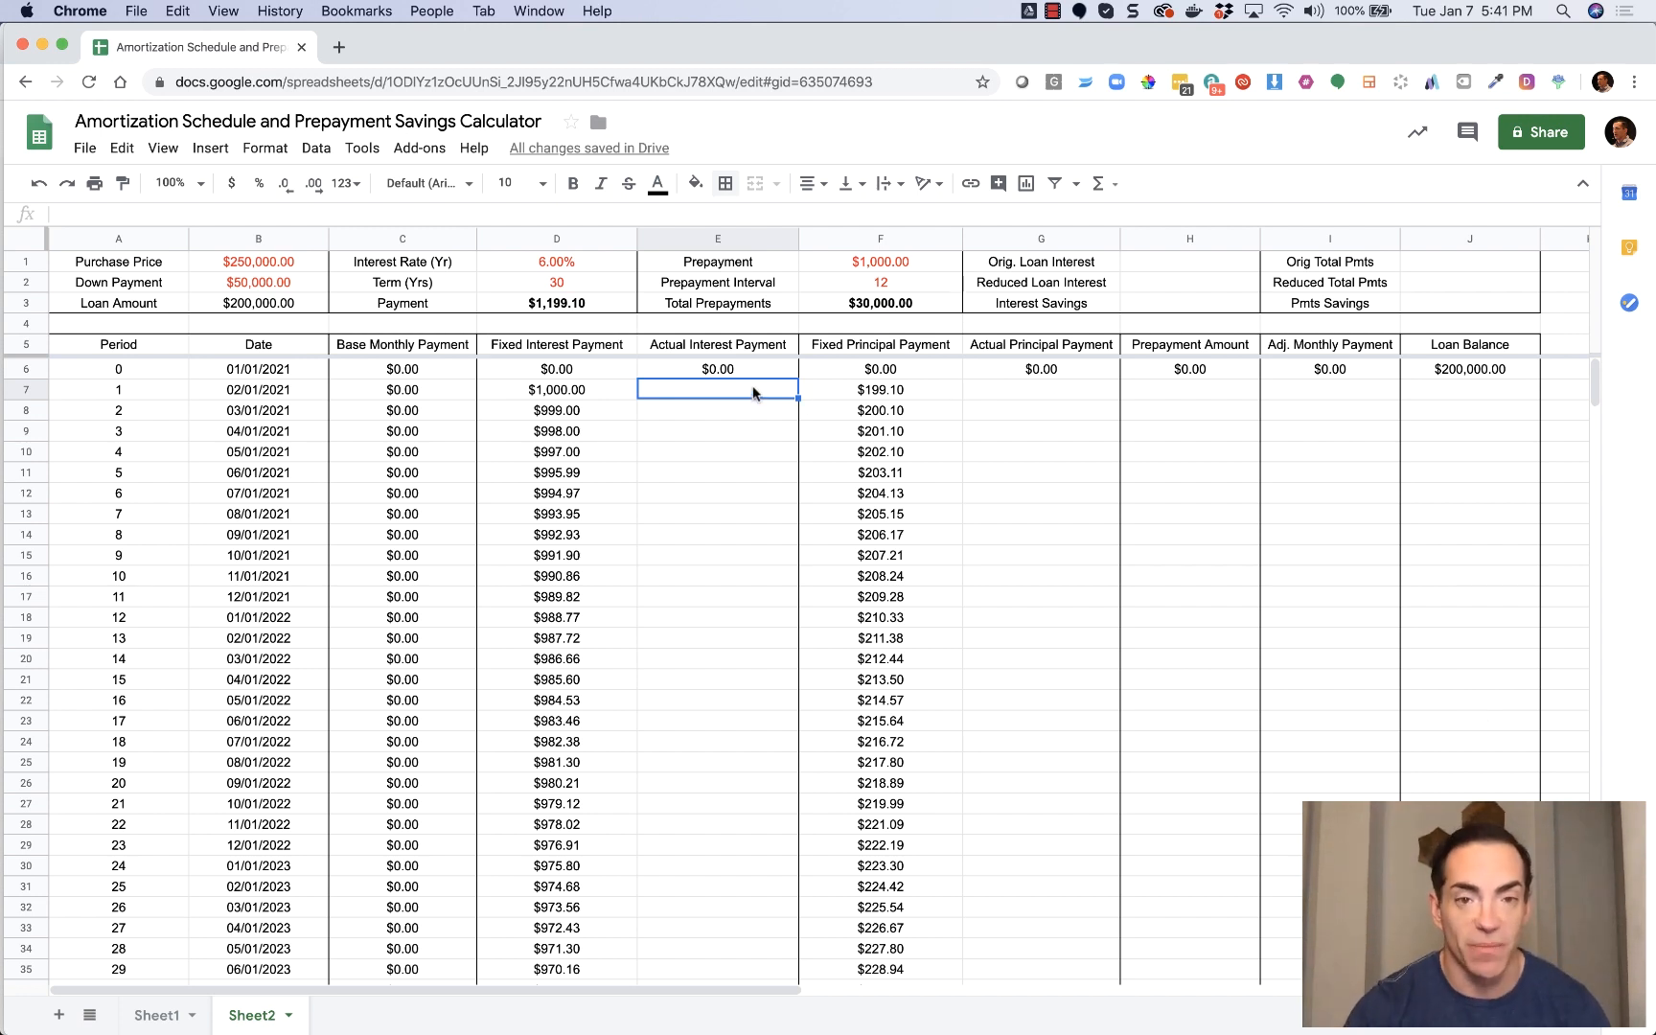
{"action": "type", "text": "=(D$1/12*J6)"}
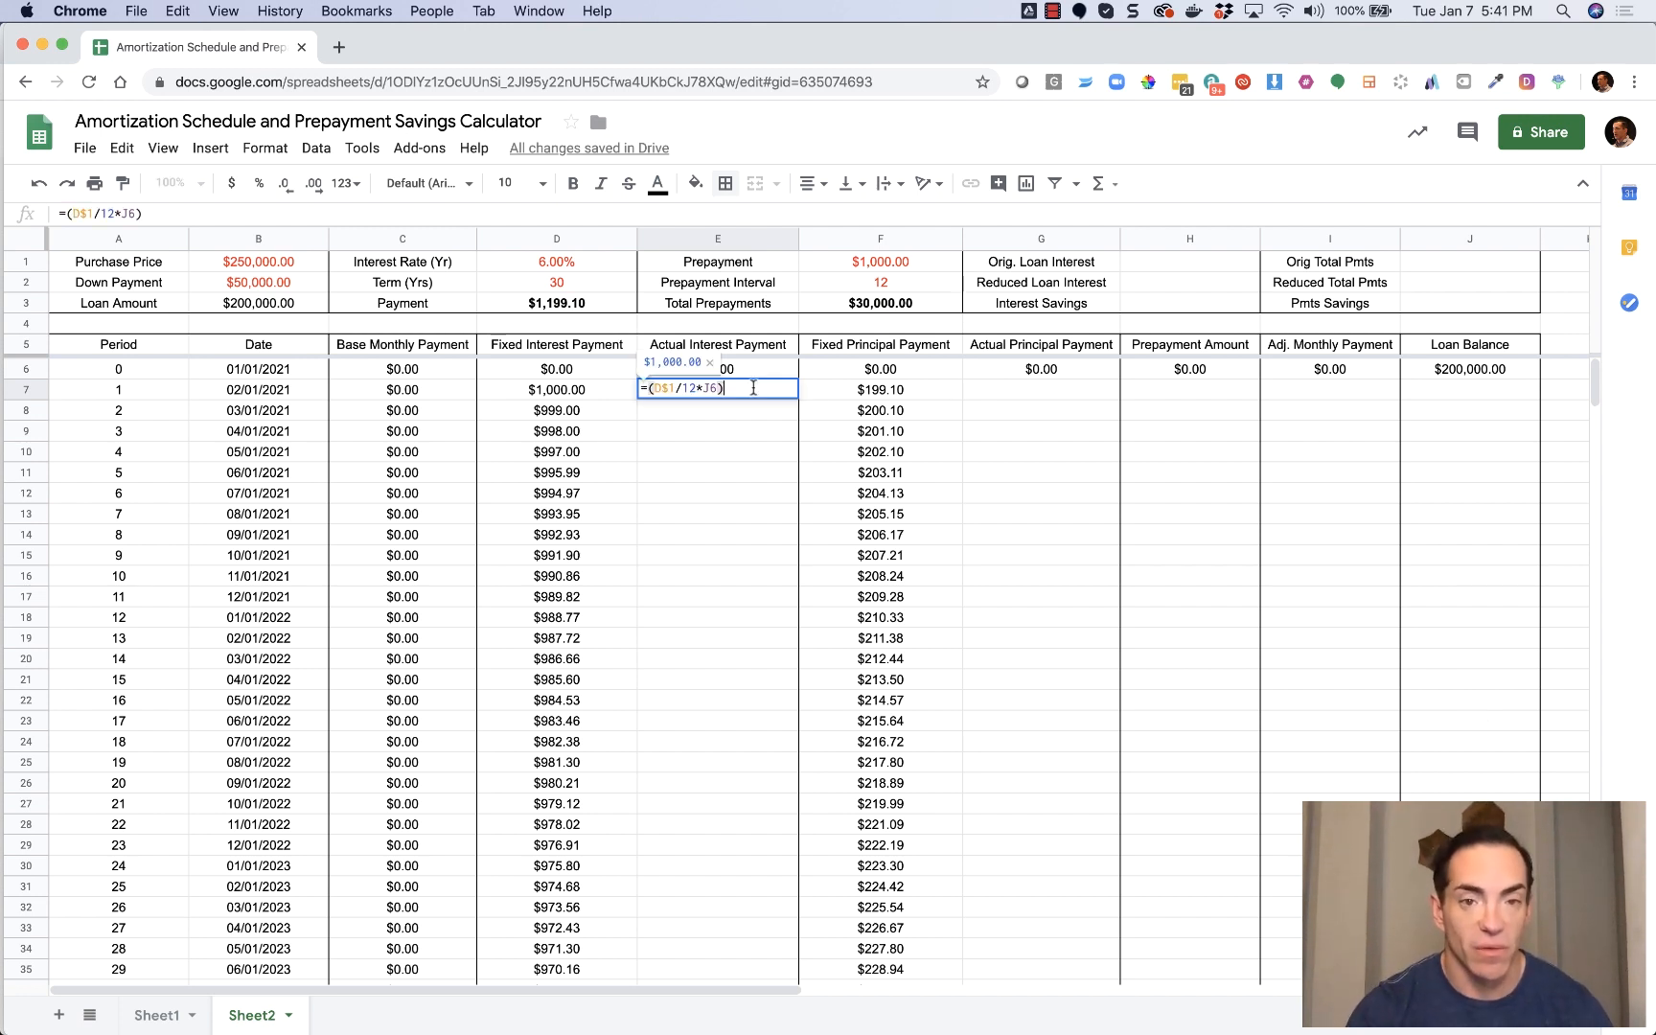
{"action": "left_click", "coordinate": [670, 388]}
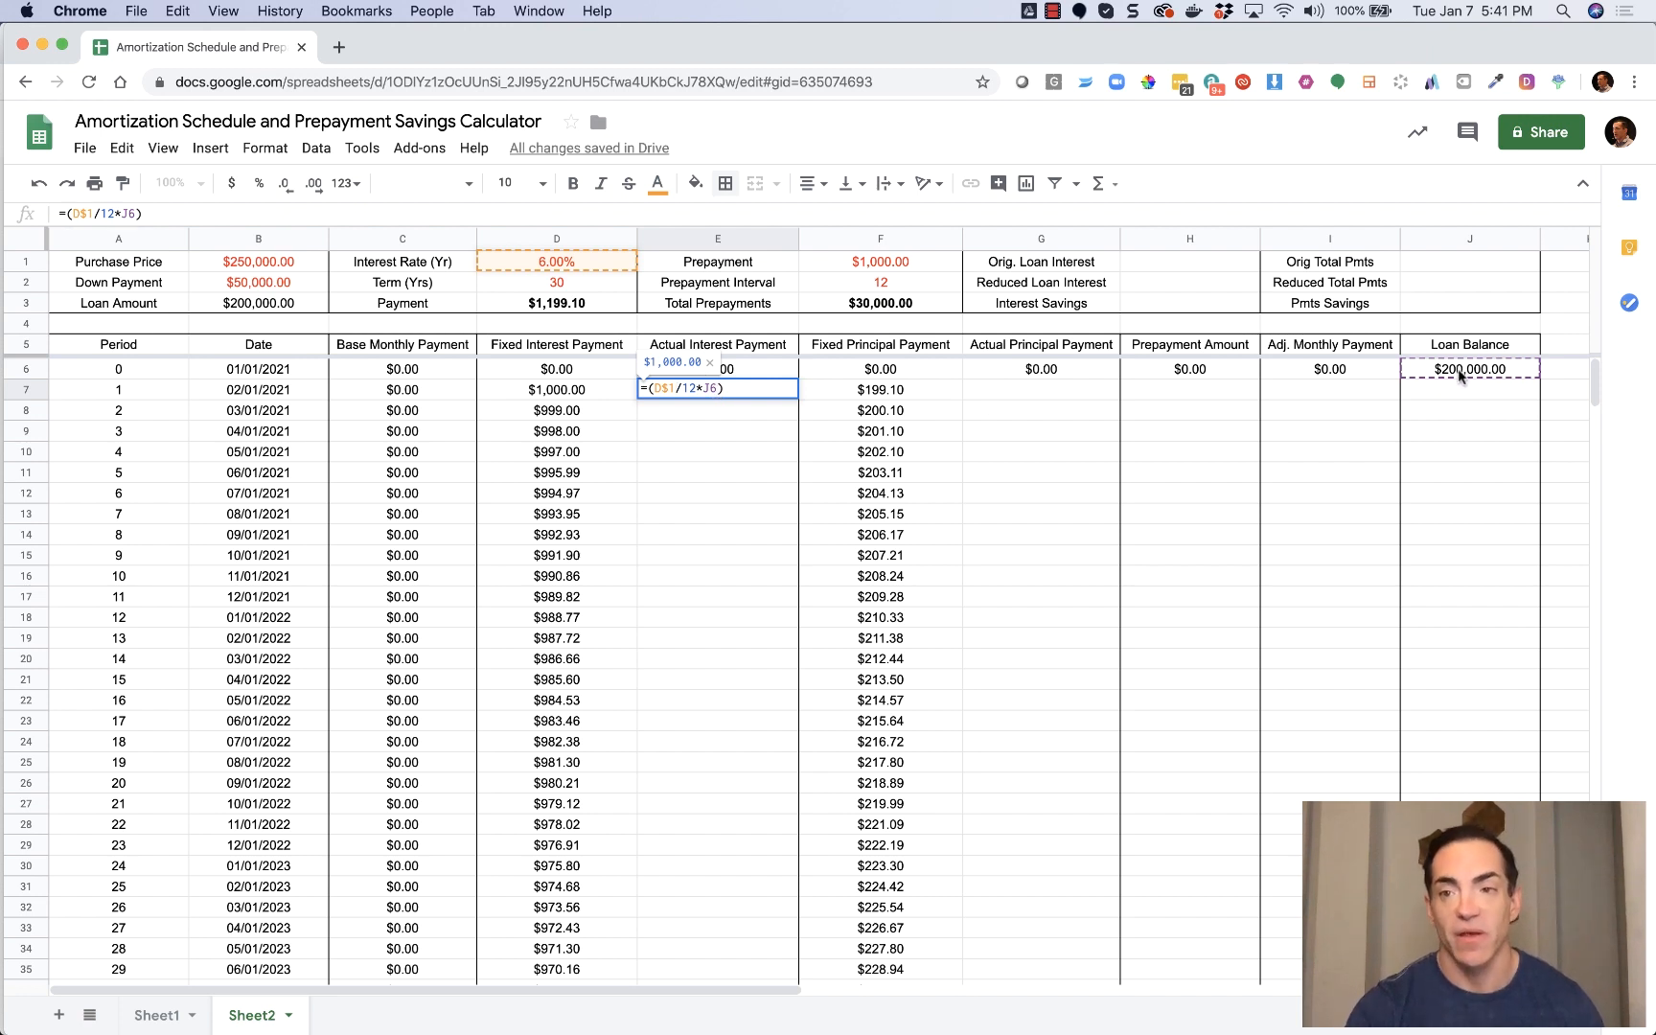
{"action": "key", "text": "Return"}
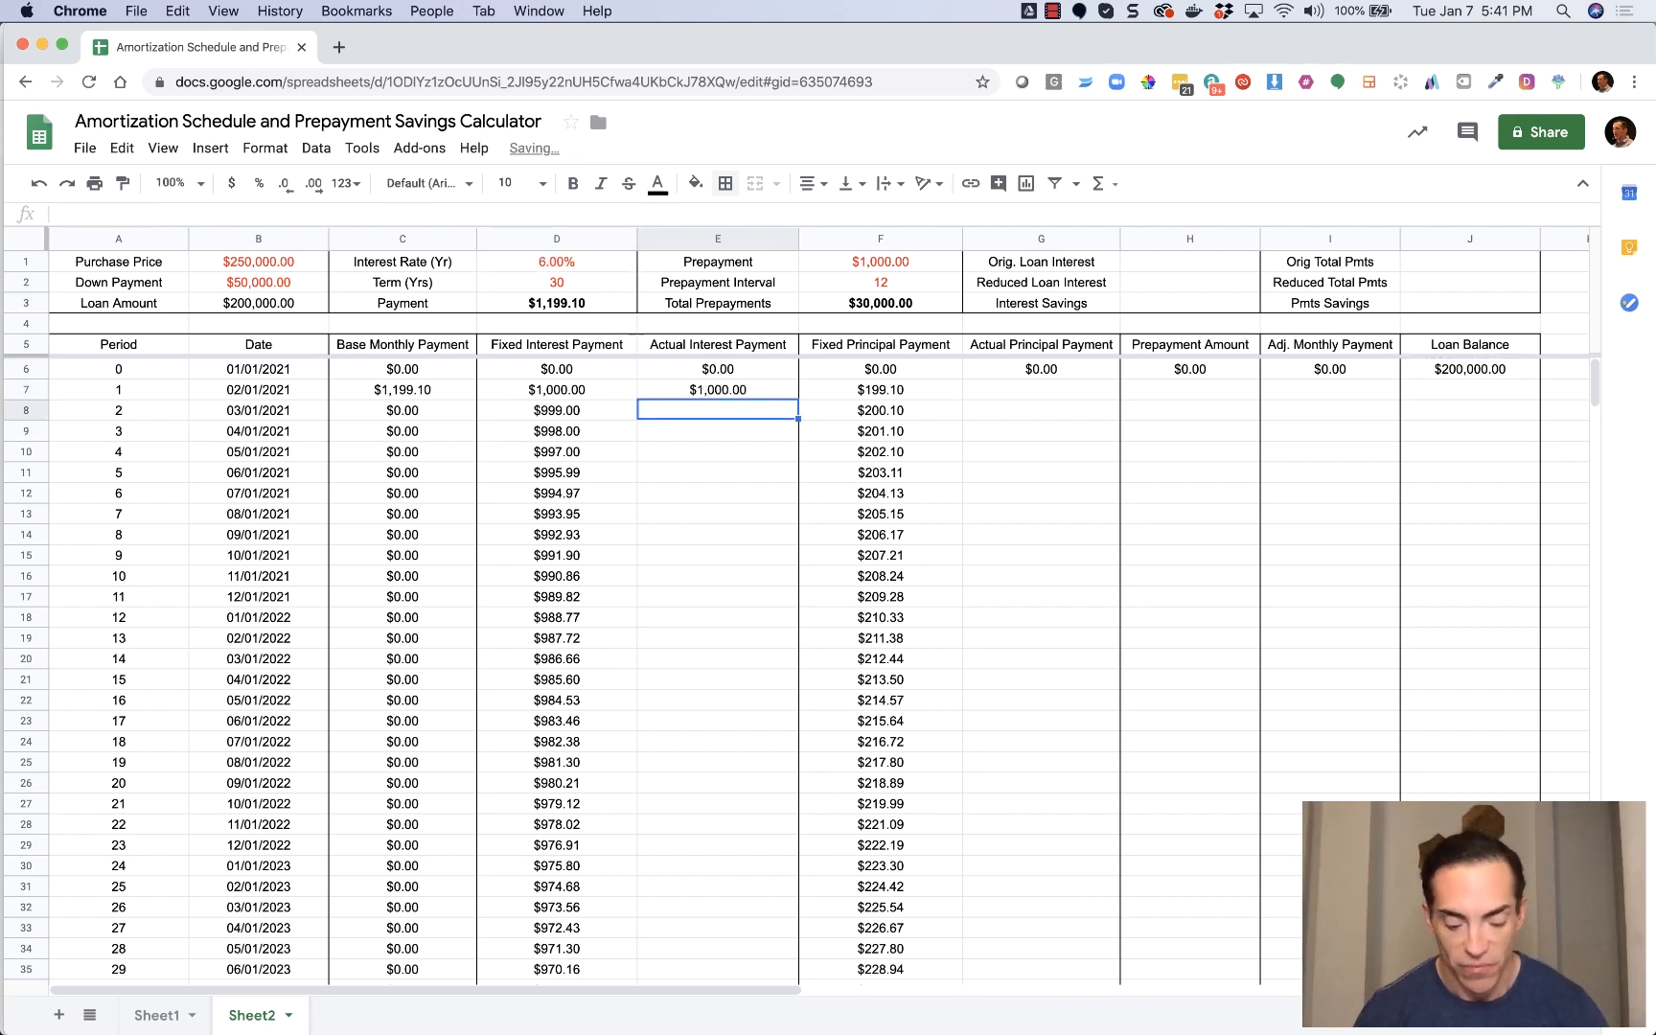
Copy the actual interest payment formula from E7 into E8, E9 and E10 for periods 2 to 4.
{"action": "key", "text": "ctrl+c"}
{"action": "key", "text": "Down"}
{"action": "key", "text": "ctrl+v"}
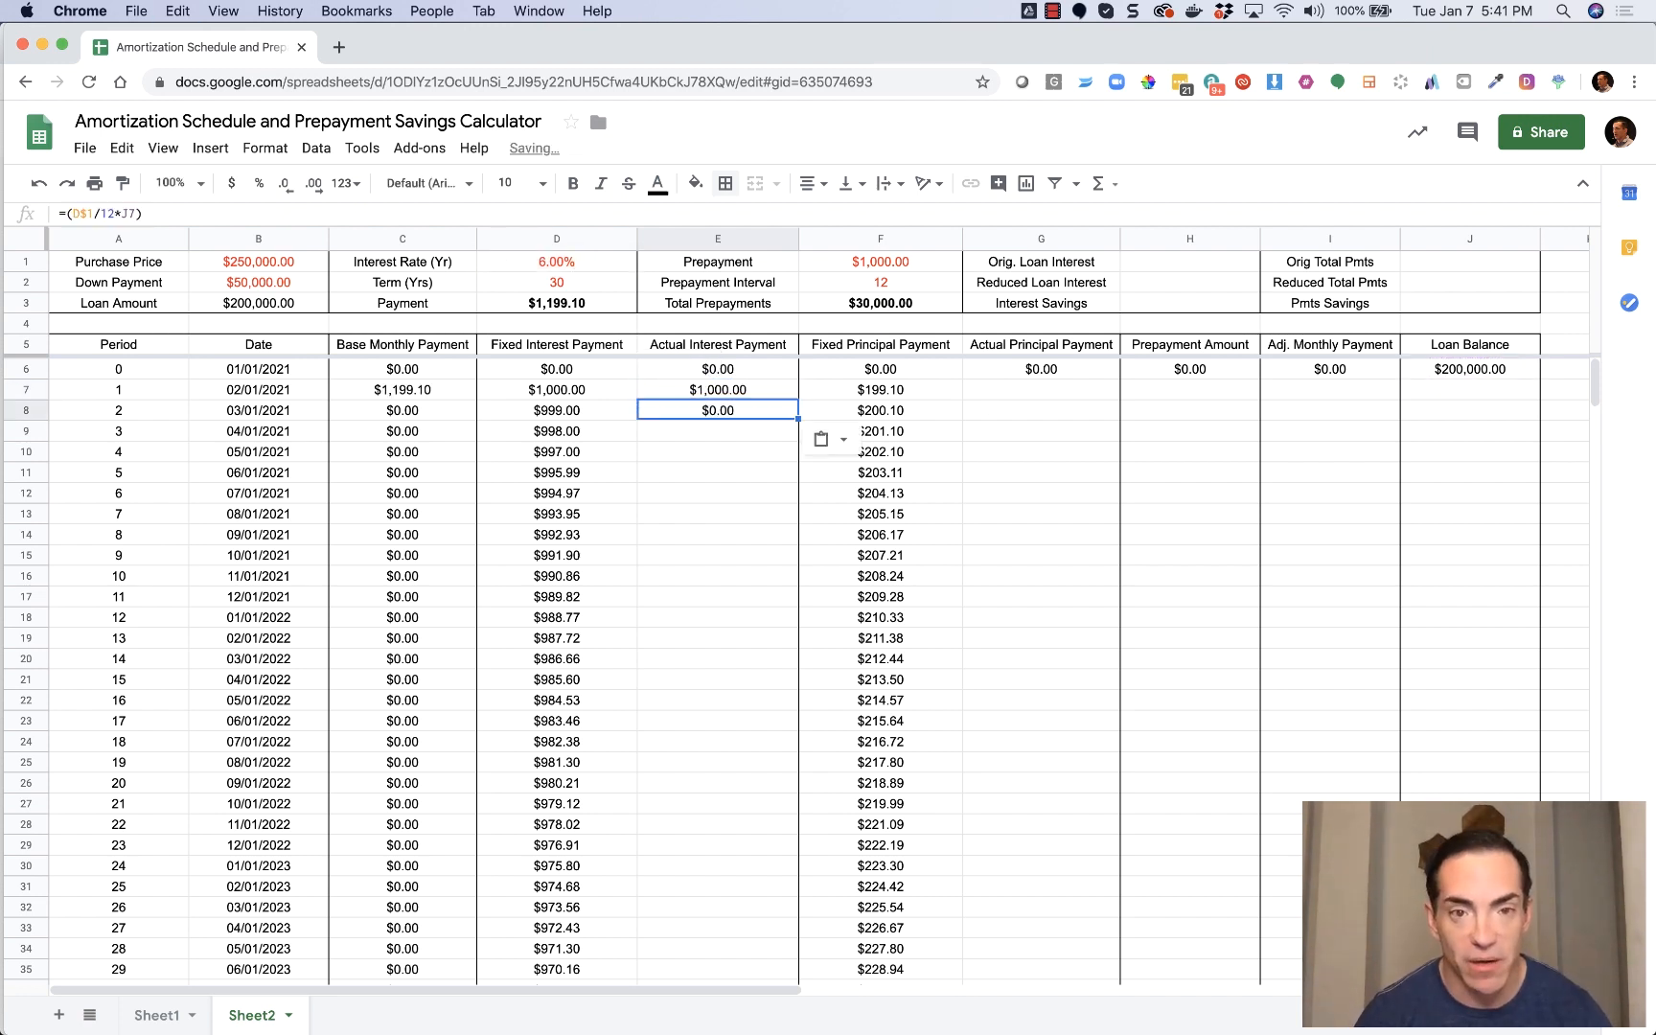
{"action": "key", "text": "Down"}
{"action": "key", "text": "ctrl+v"}
{"action": "key", "text": "Down"}
{"action": "key", "text": "ctrl+v"}
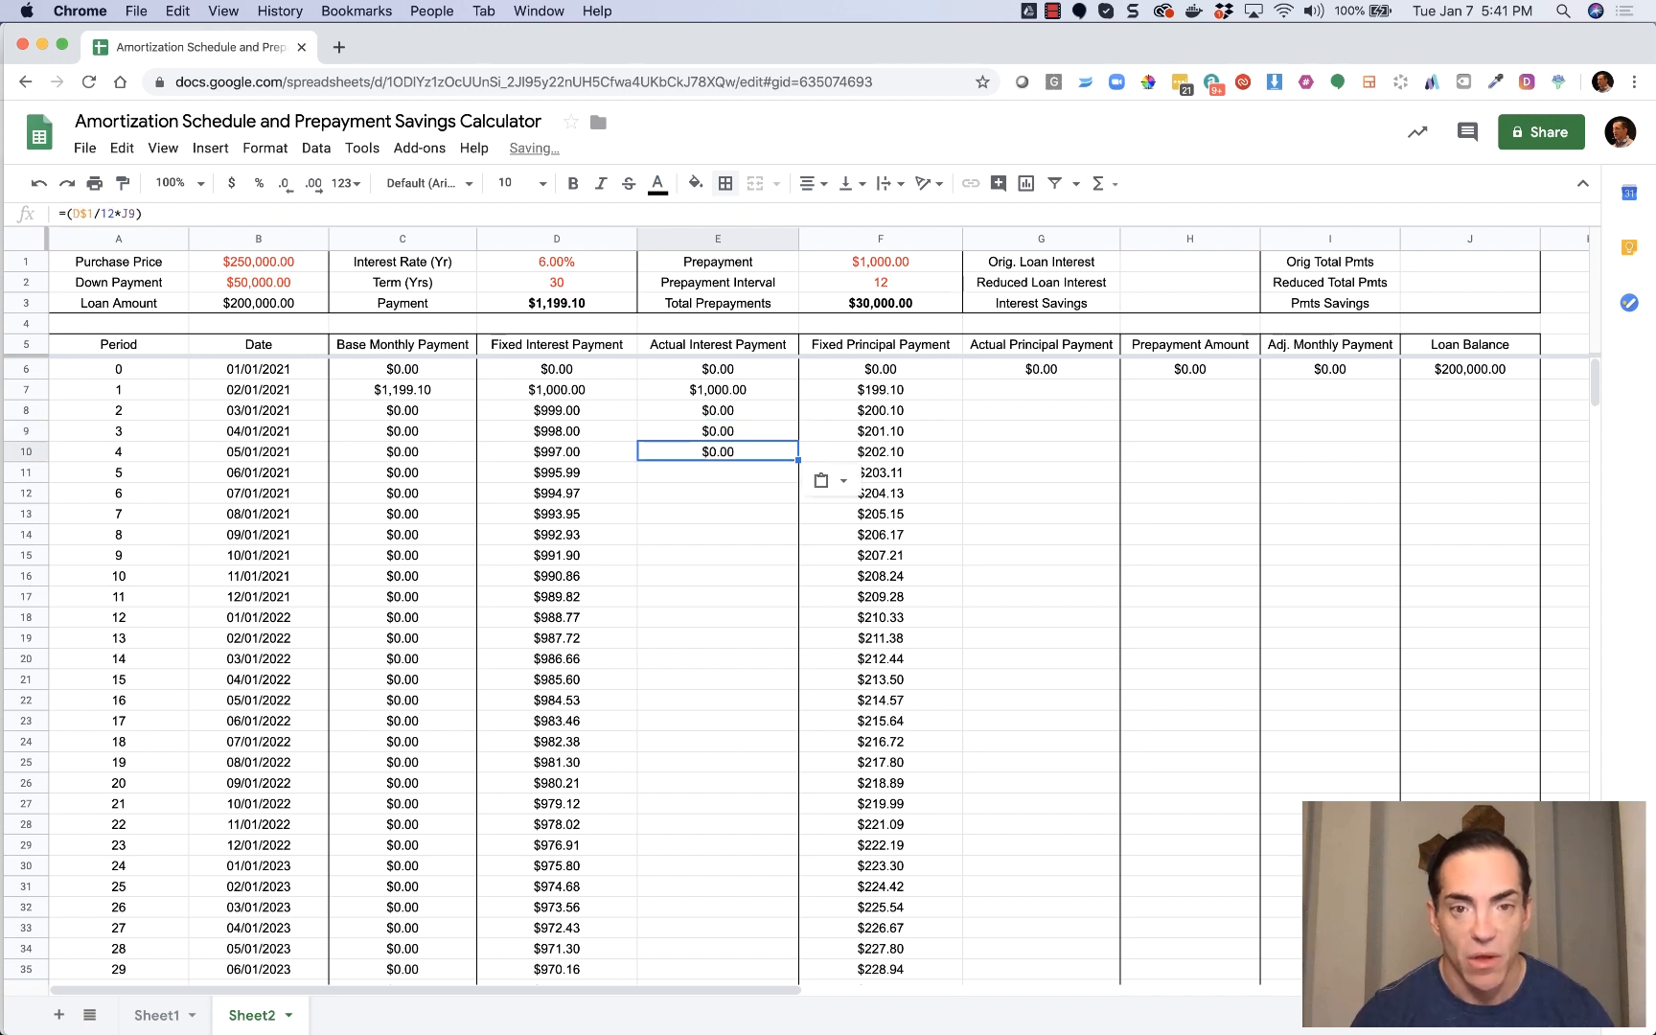
Examine which cells the actual interest payment formula in E10 refers to for the interest rate and the previous loan balance.
{"action": "double_click", "coordinate": [747, 452]}
{"action": "key", "text": "Escape"}
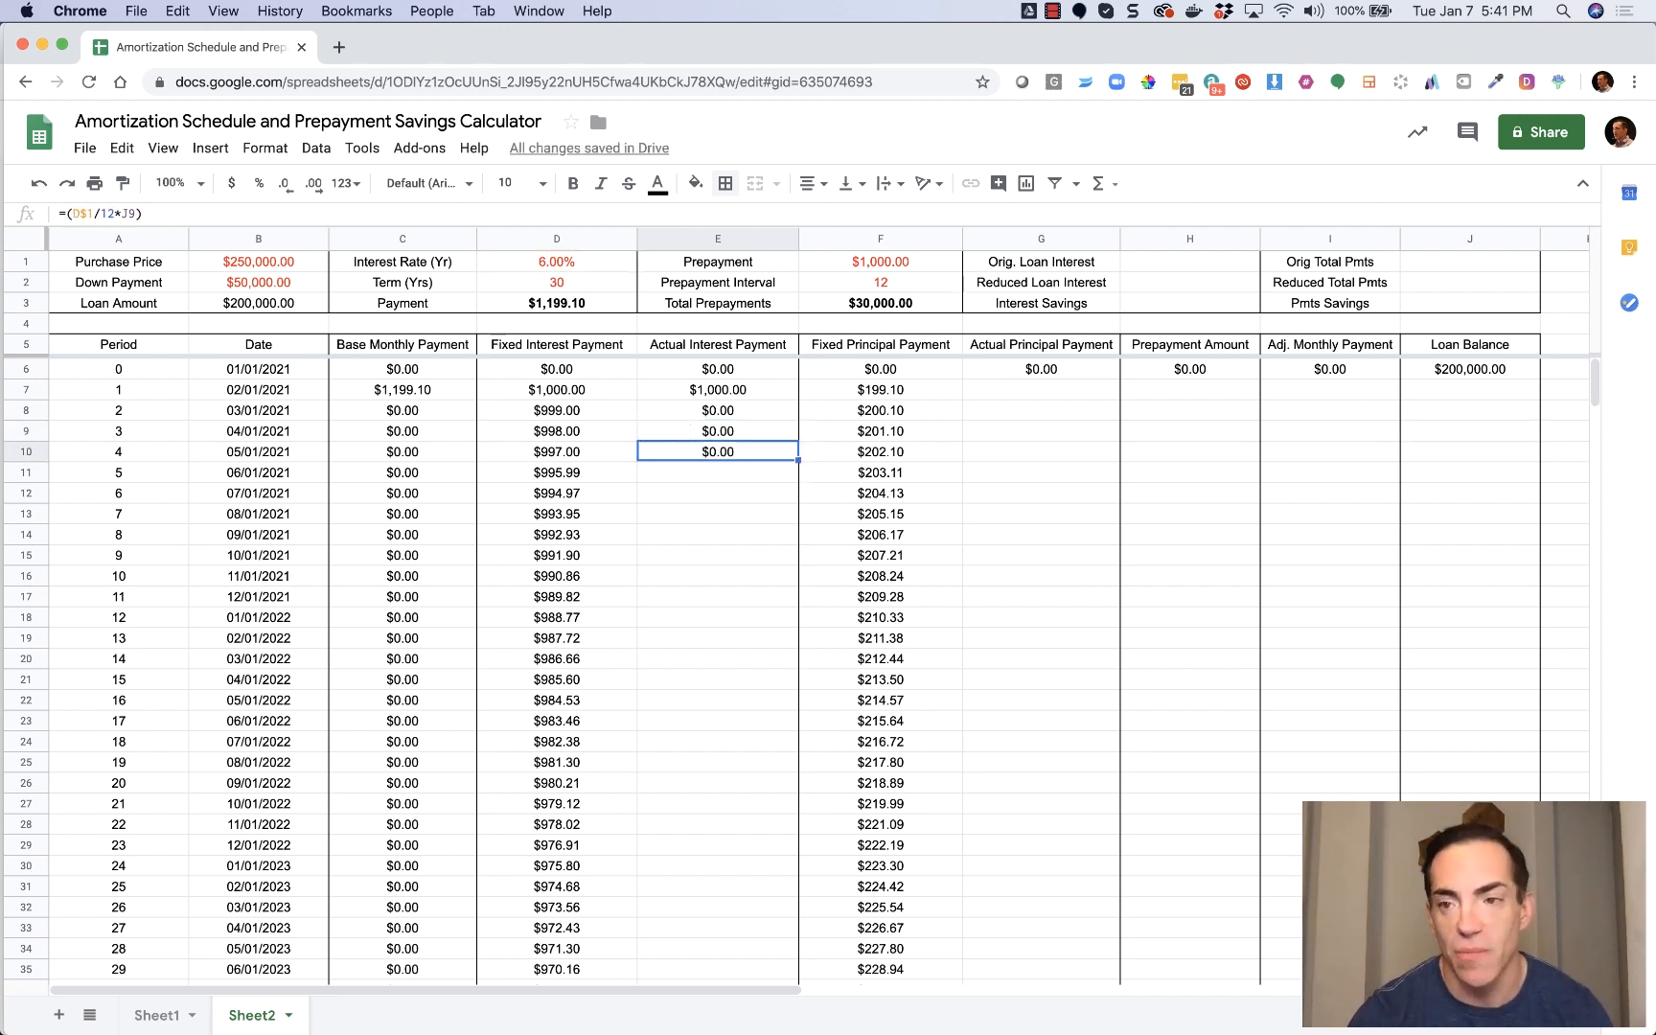
{"action": "double_click", "coordinate": [733, 453]}
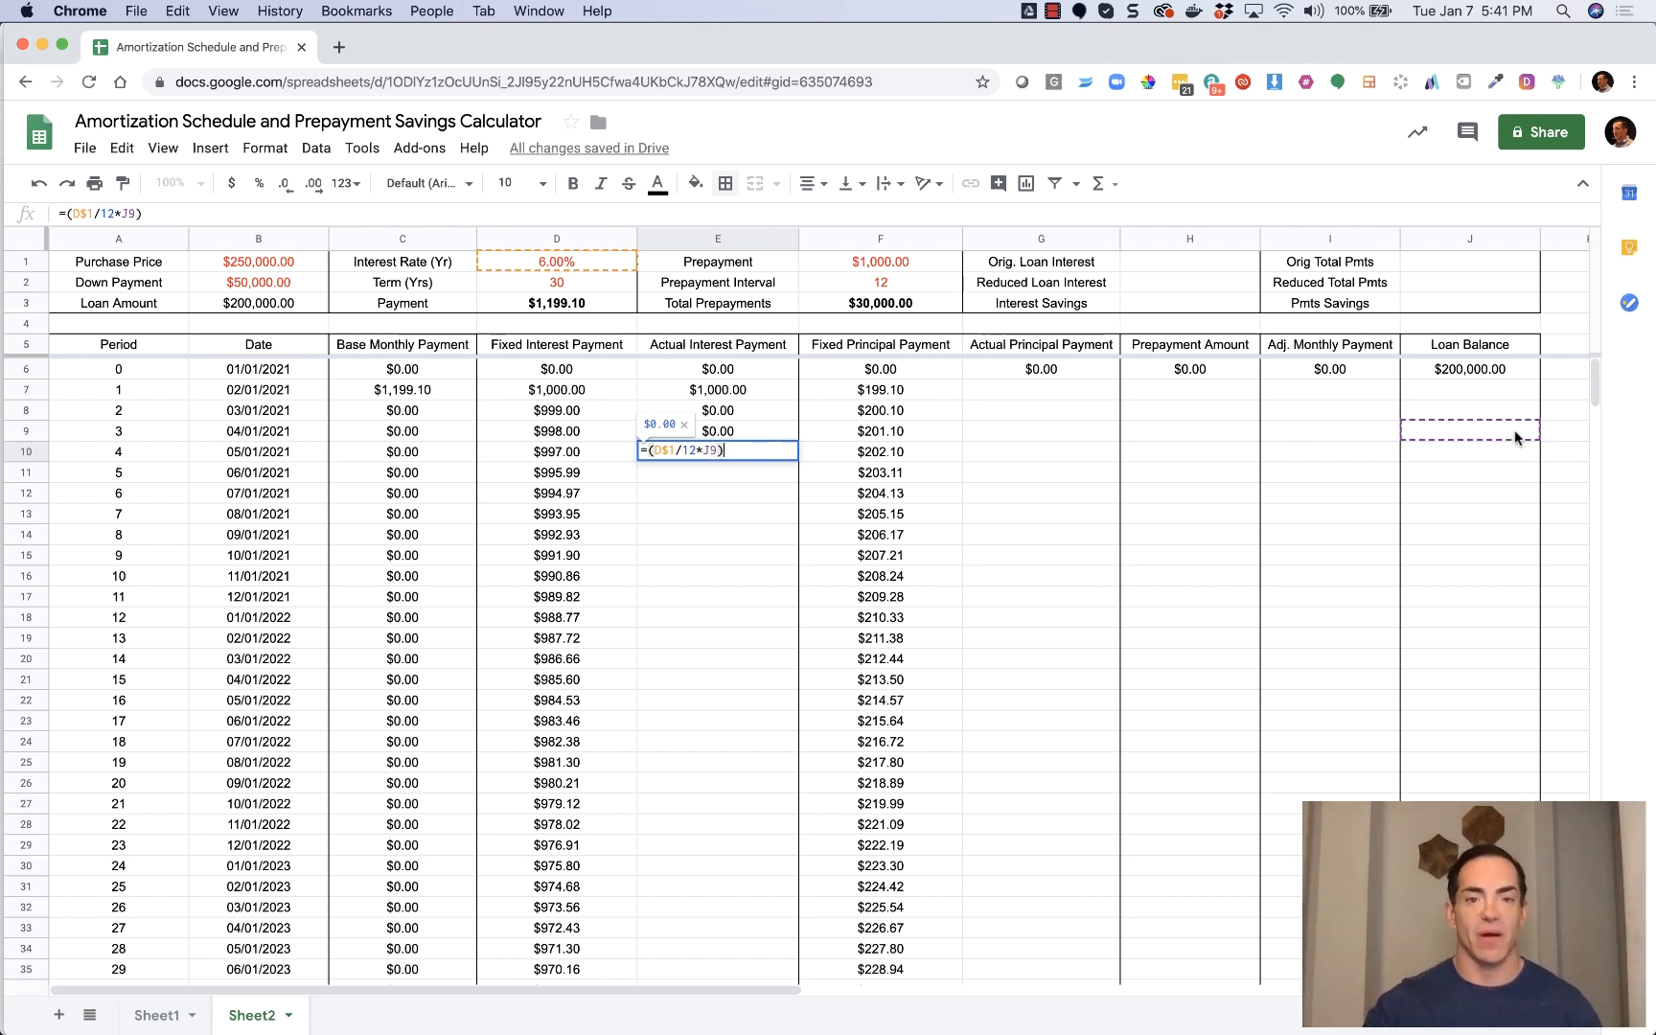
{"action": "key", "text": "Return"}
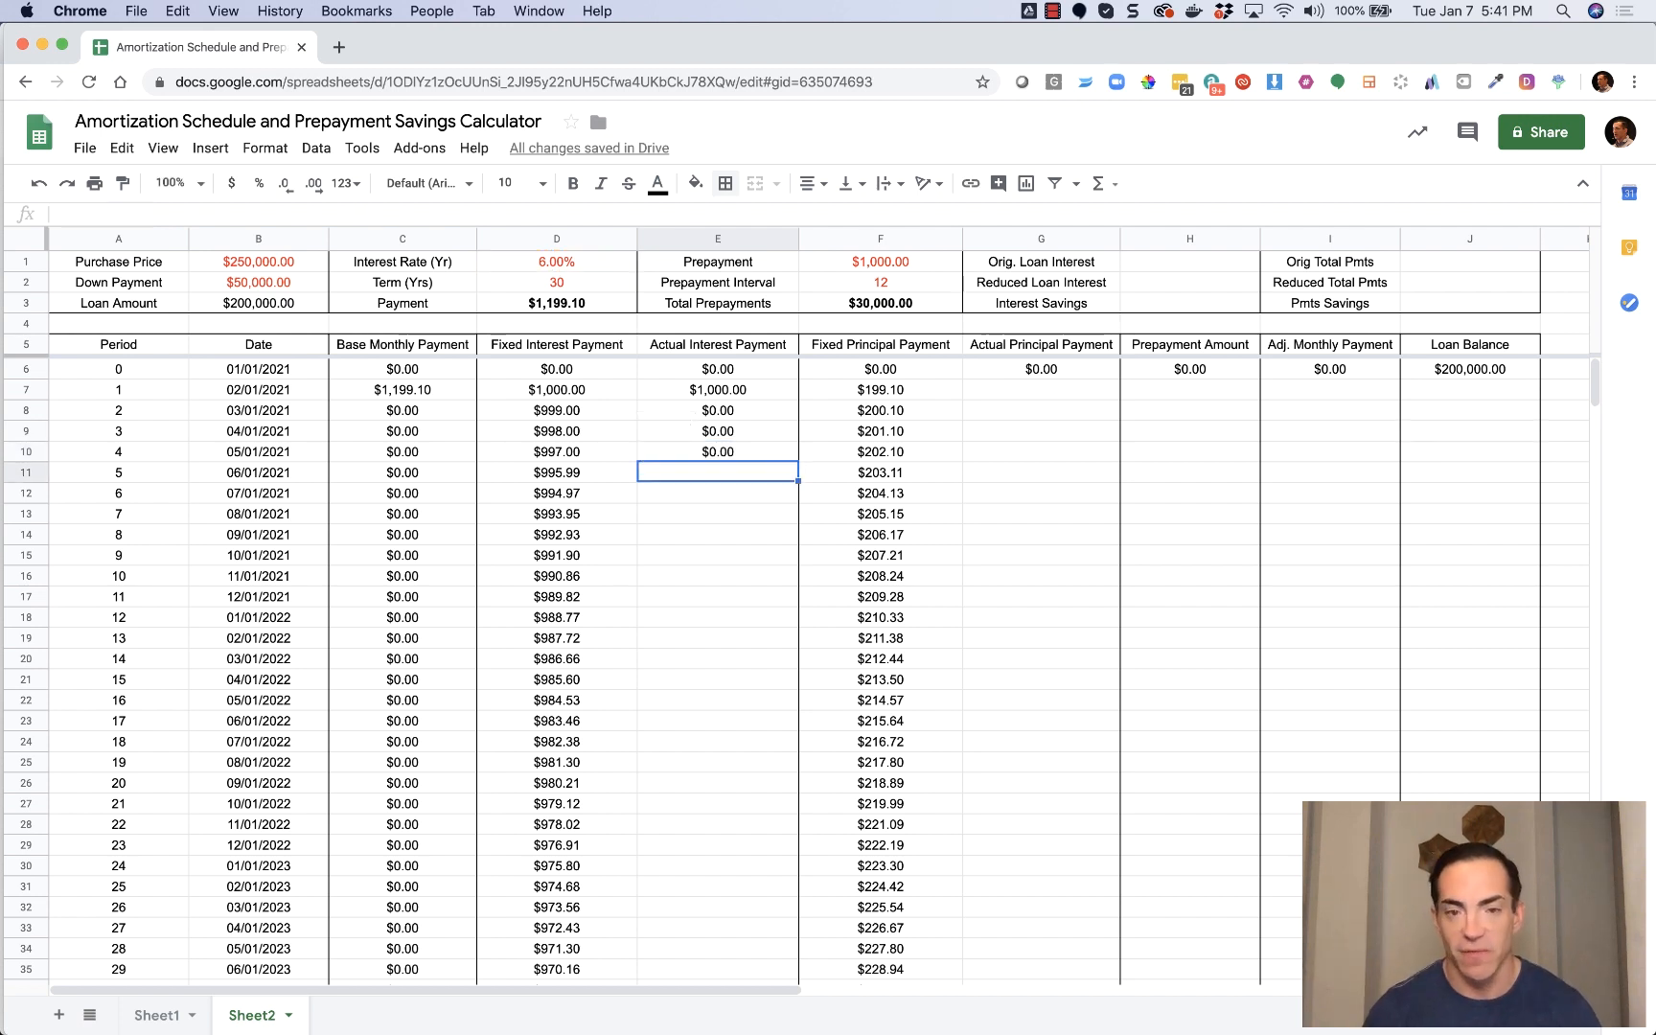
{"action": "key", "text": "Return"}
{"action": "key", "text": "Return"}
{"action": "key", "text": "Up"}
{"action": "key", "text": "Up"}
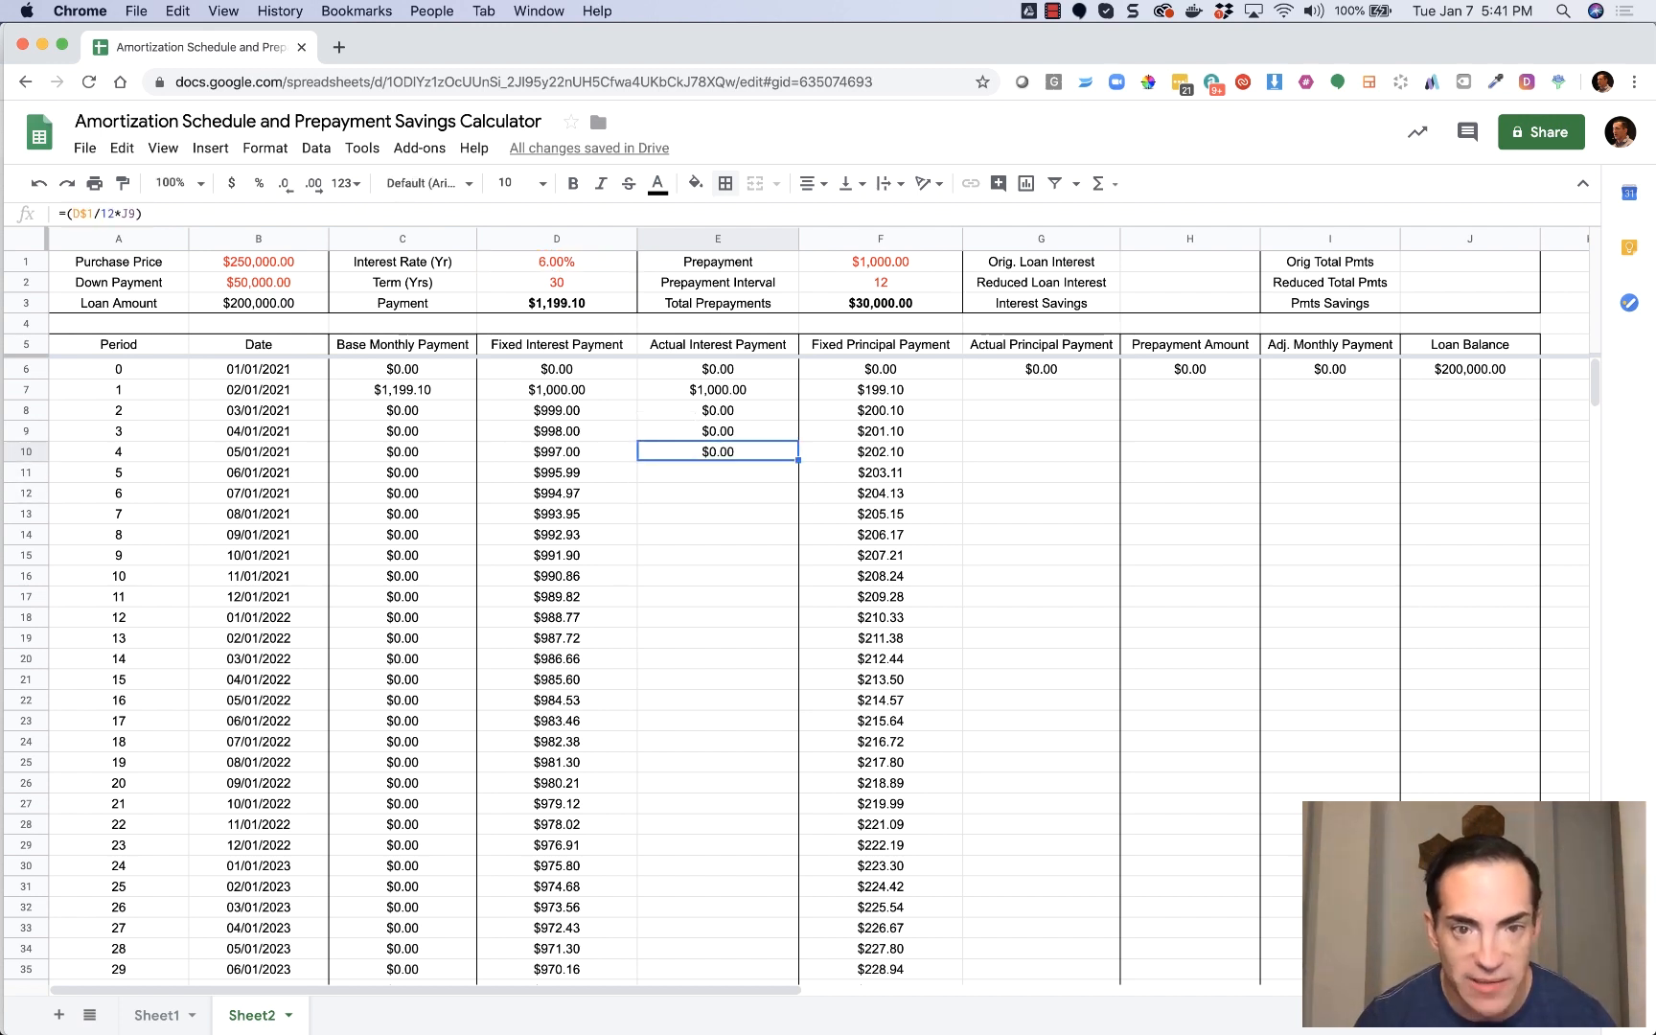
{"action": "left_click", "coordinate": [1529, 369]}
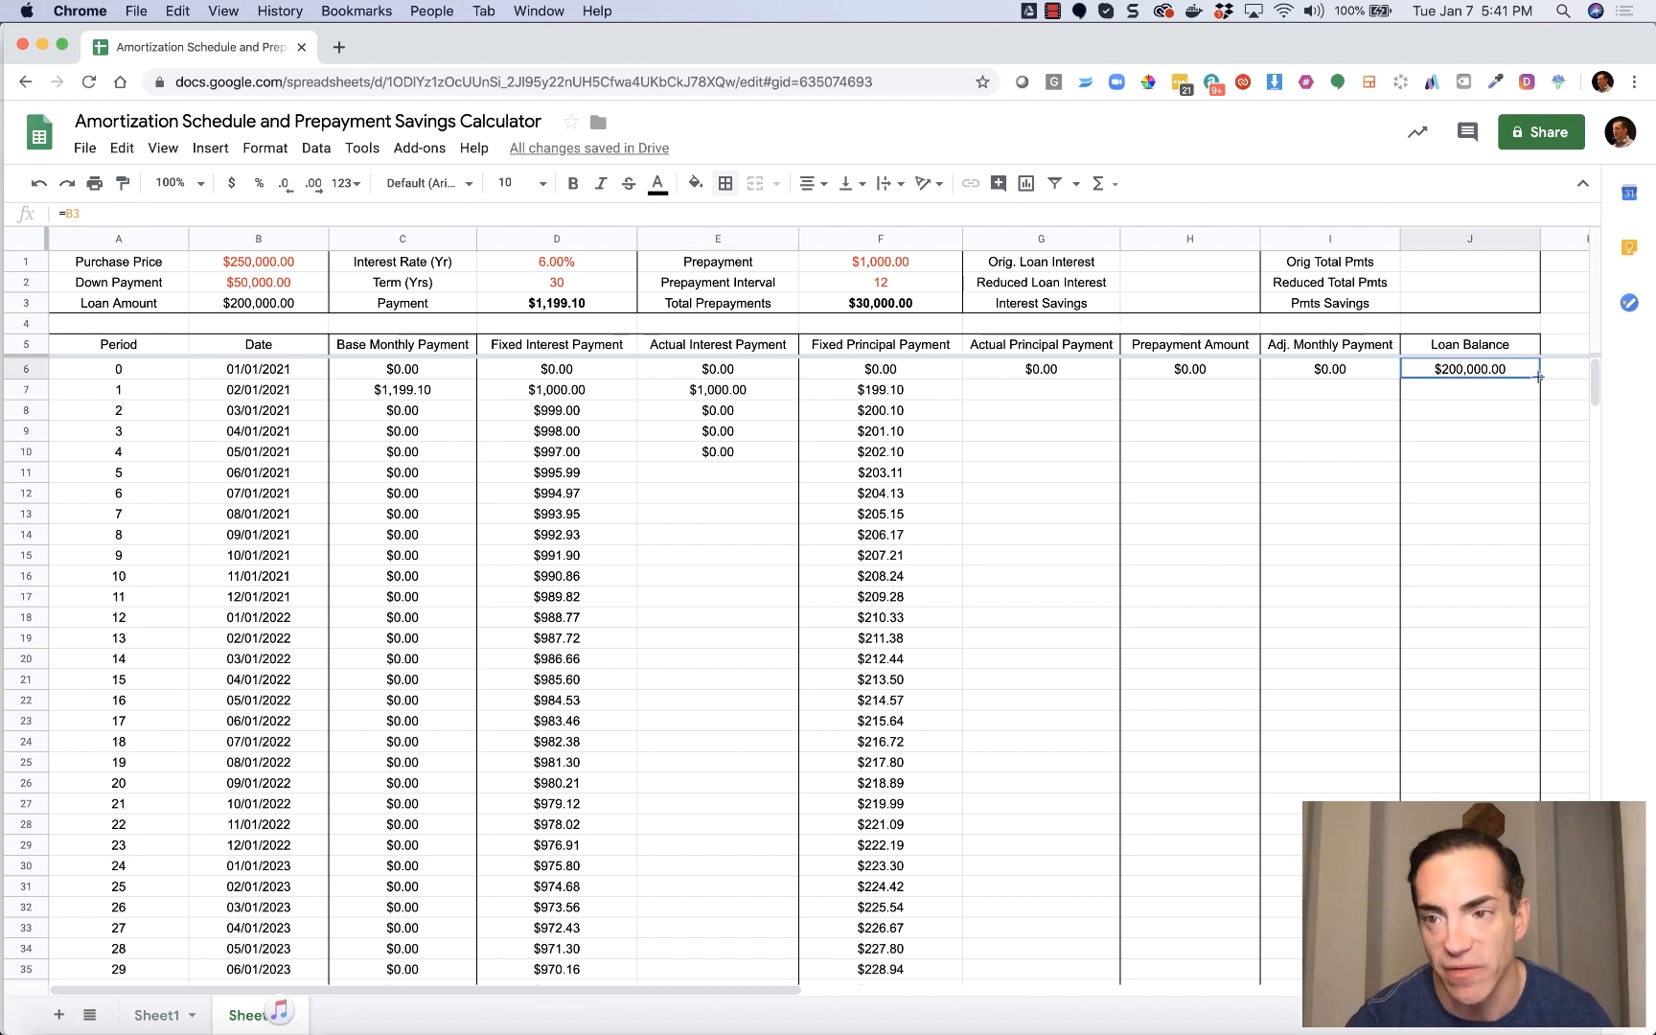
{"action": "left_click_drag", "start_coordinate": [1539, 377], "coordinate": [1538, 560]}
{"action": "left_click", "coordinate": [1533, 555]}
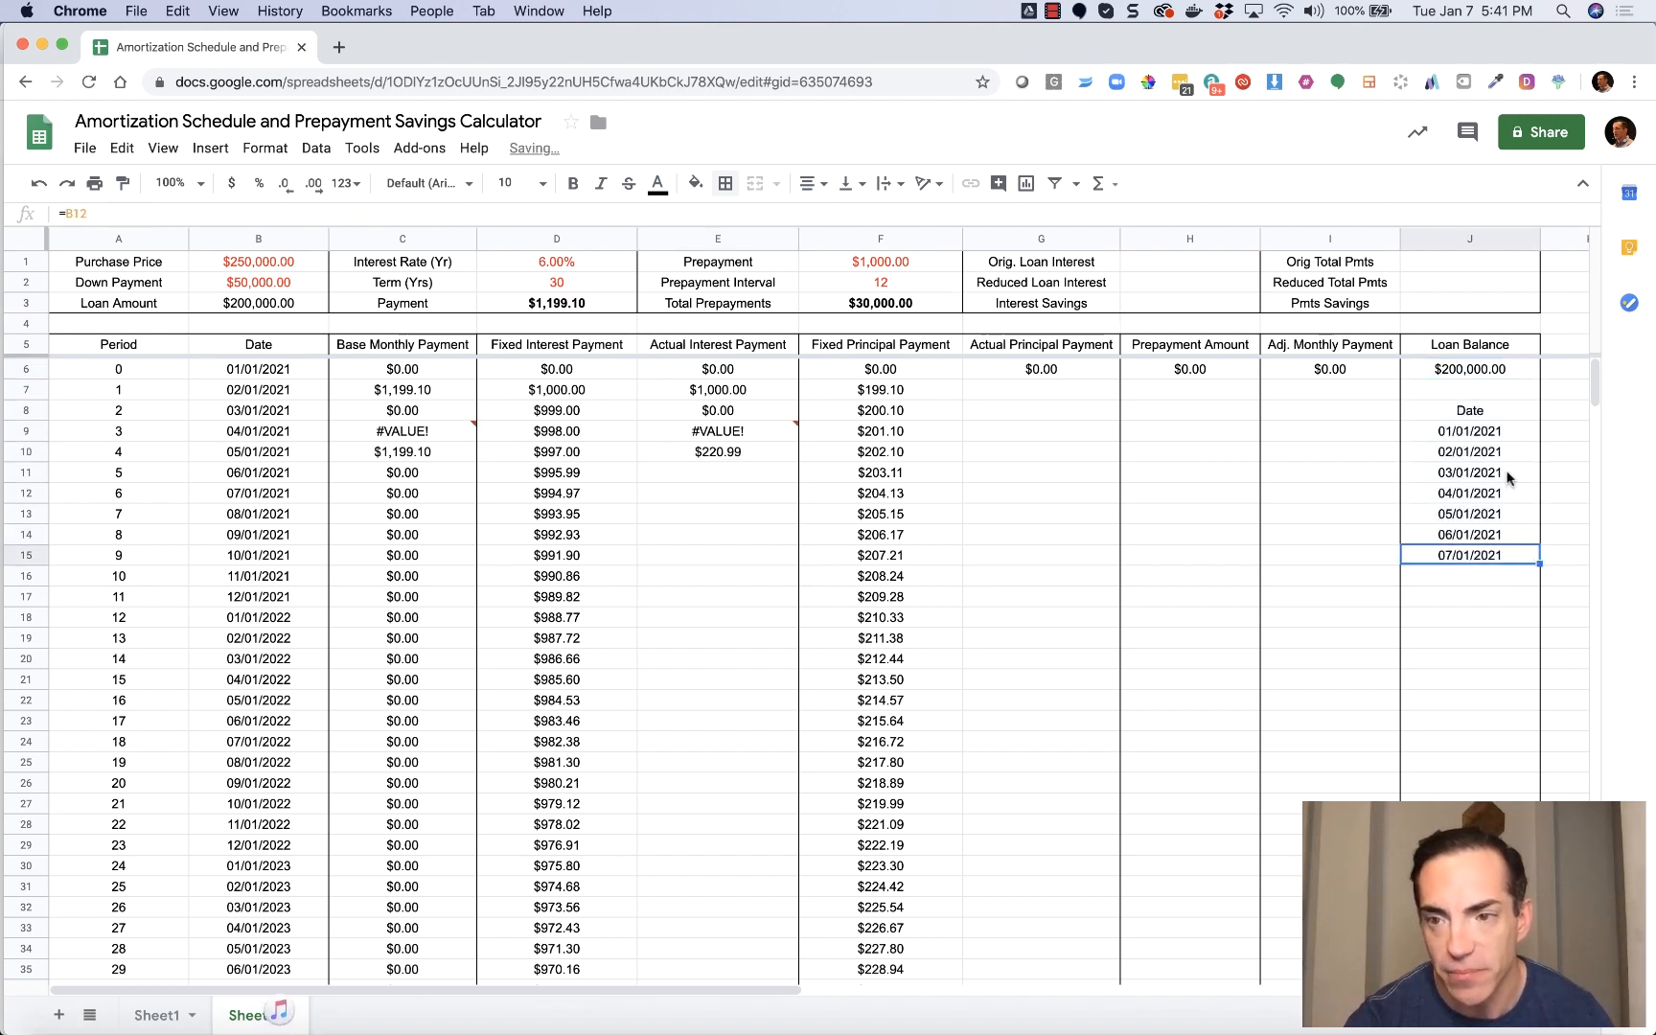
{"action": "left_click", "coordinate": [1491, 410], "text": "shift"}
{"action": "key", "text": "Delete"}
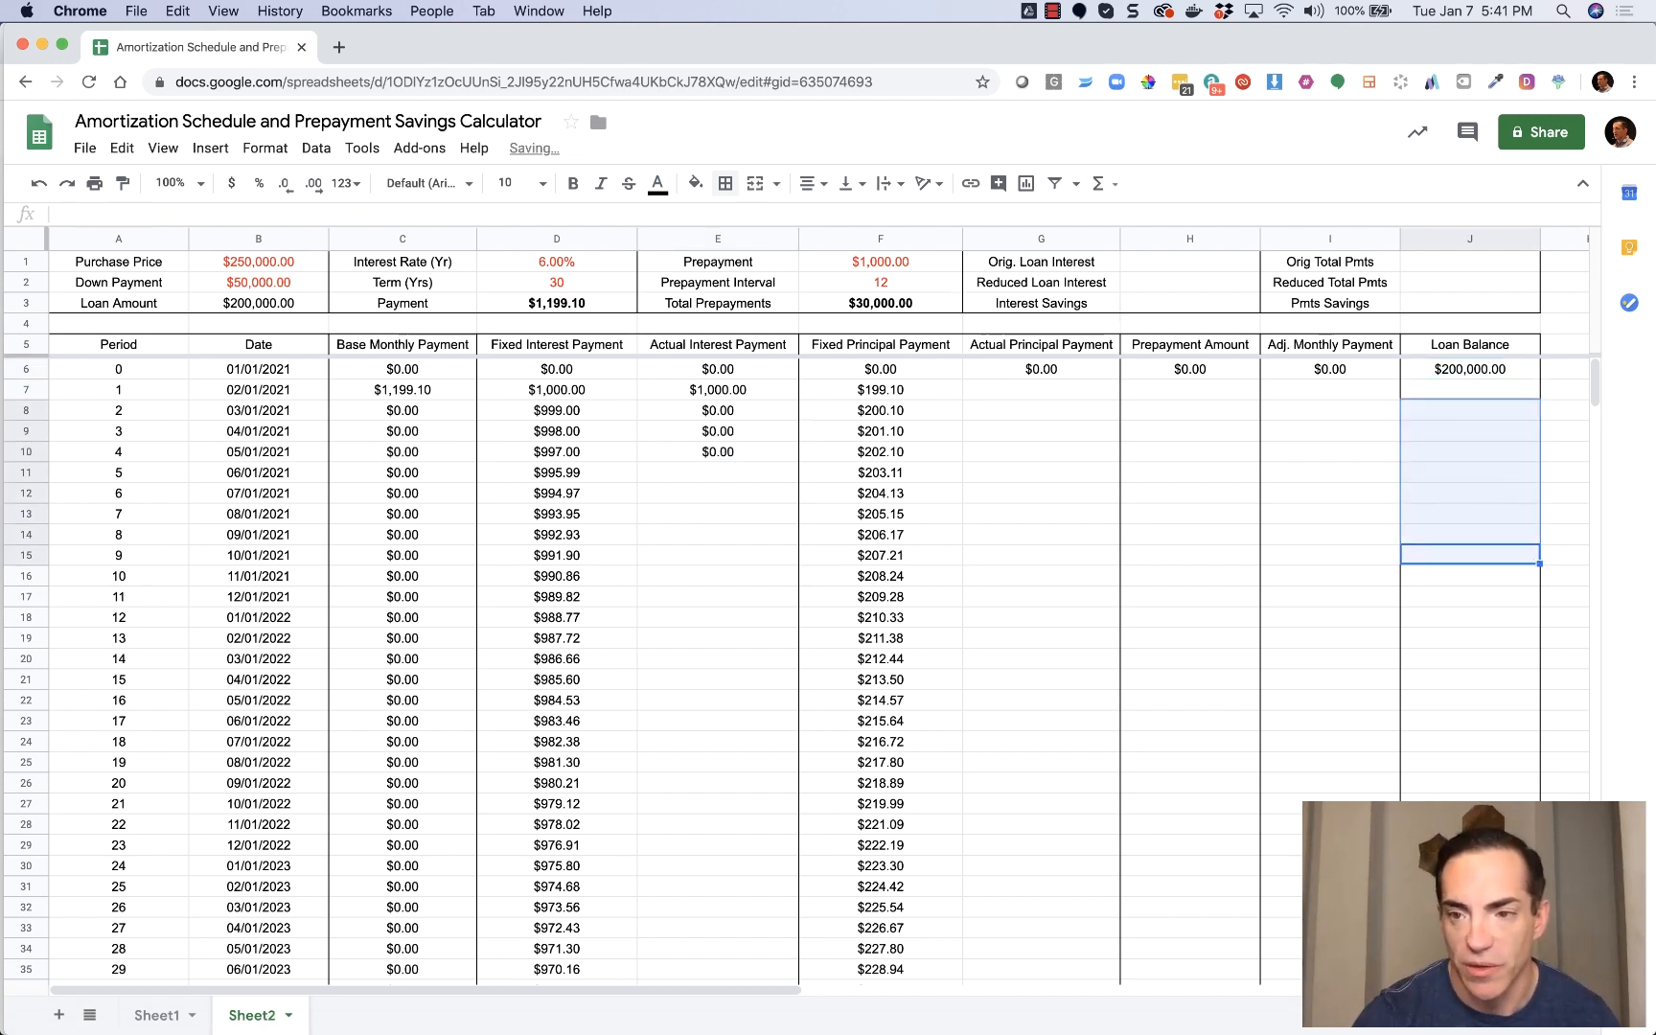
{"action": "key", "text": "super+z"}
{"action": "key", "text": "super+z"}
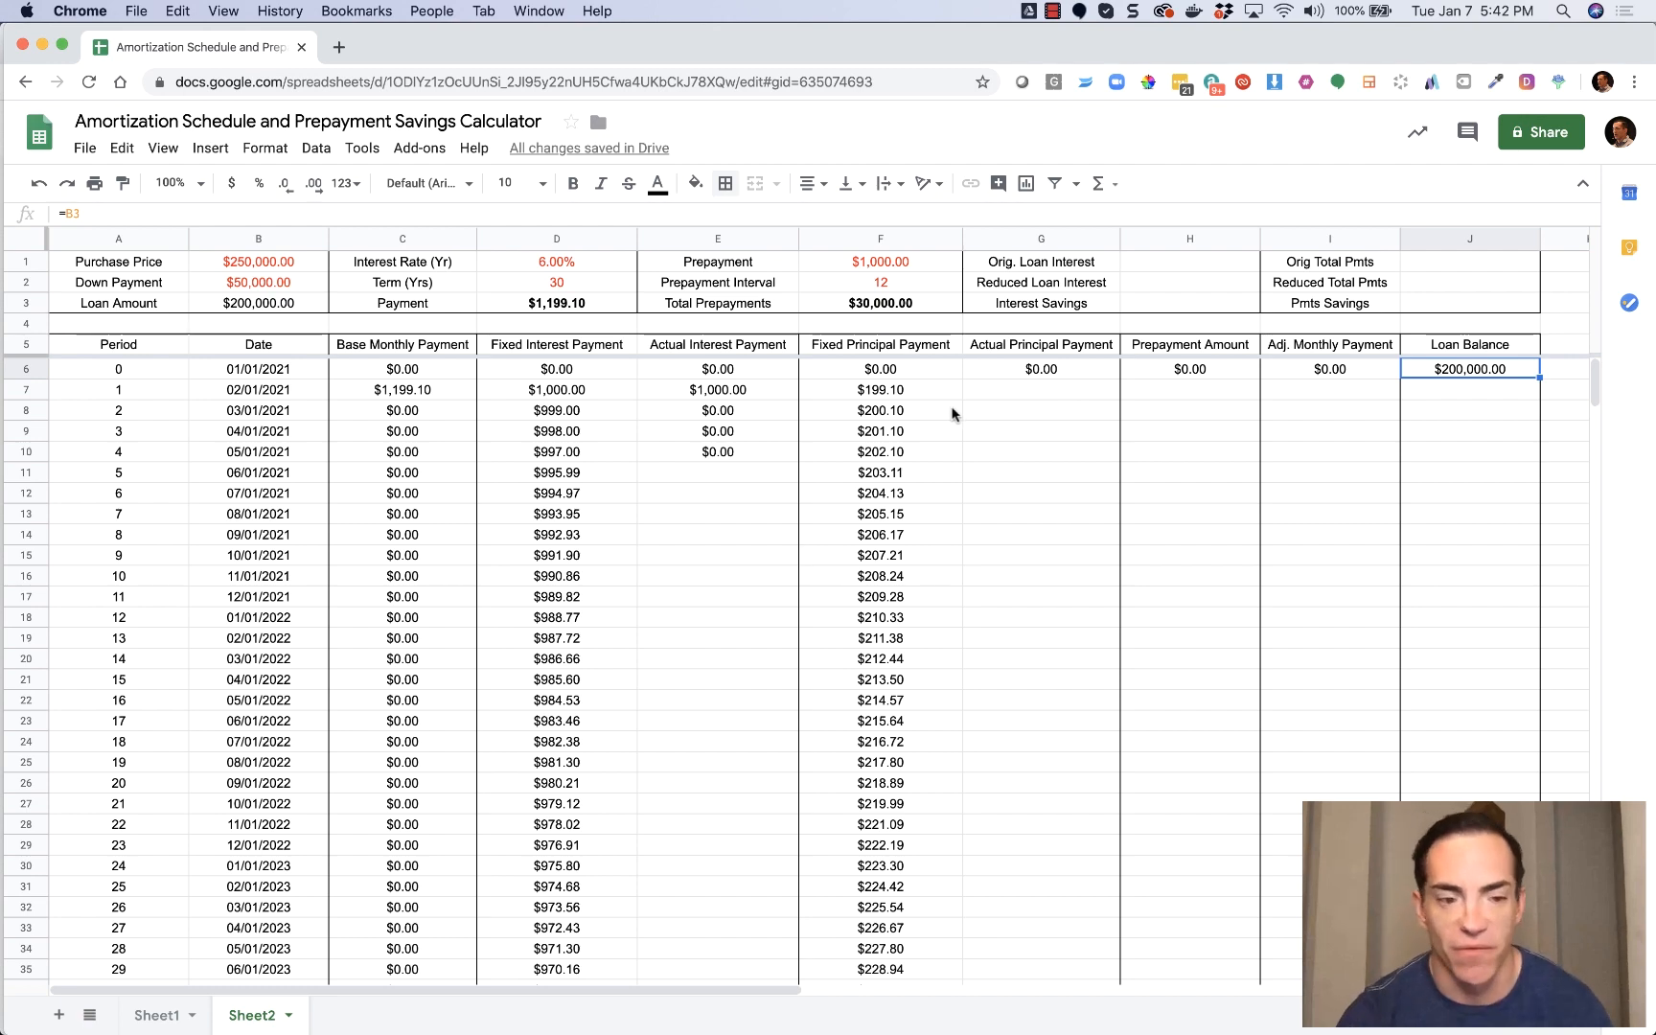
Copy the actual principal payment formula =C7-E7 from G7 on Sheet1 into G7 on Sheet2 and review its cell references.
{"action": "left_click", "coordinate": [142, 1018]}
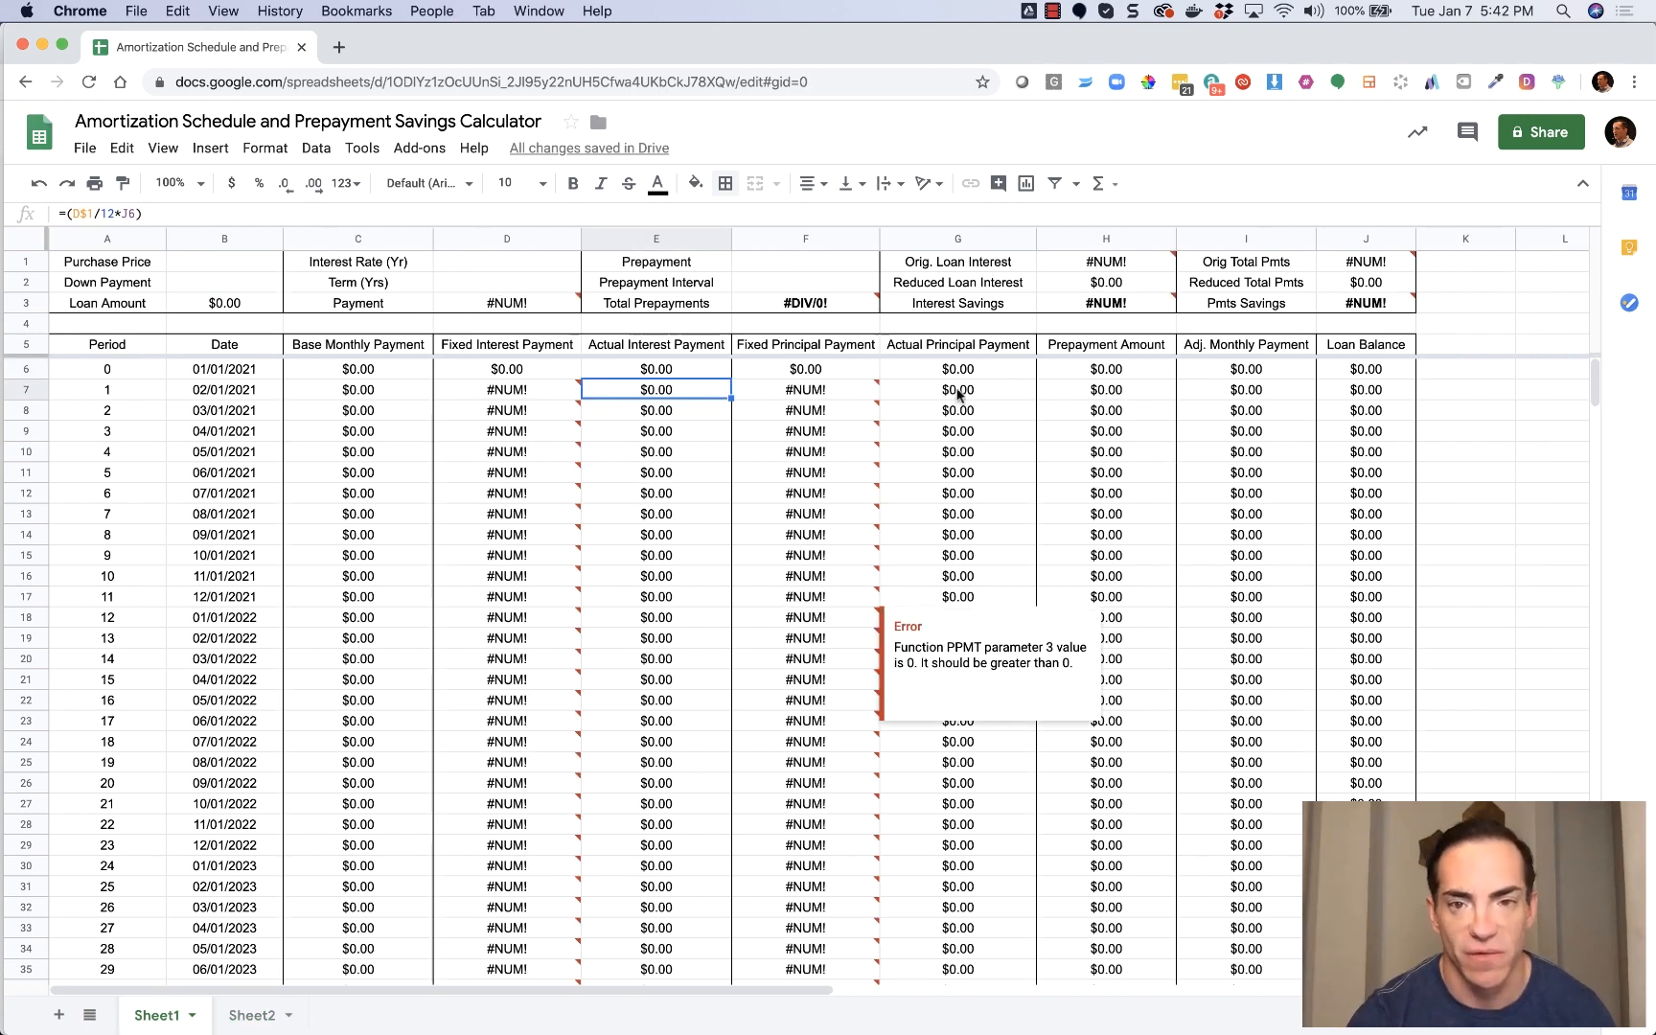
{"action": "left_click", "coordinate": [957, 389]}
{"action": "double_click", "coordinate": [957, 389]}
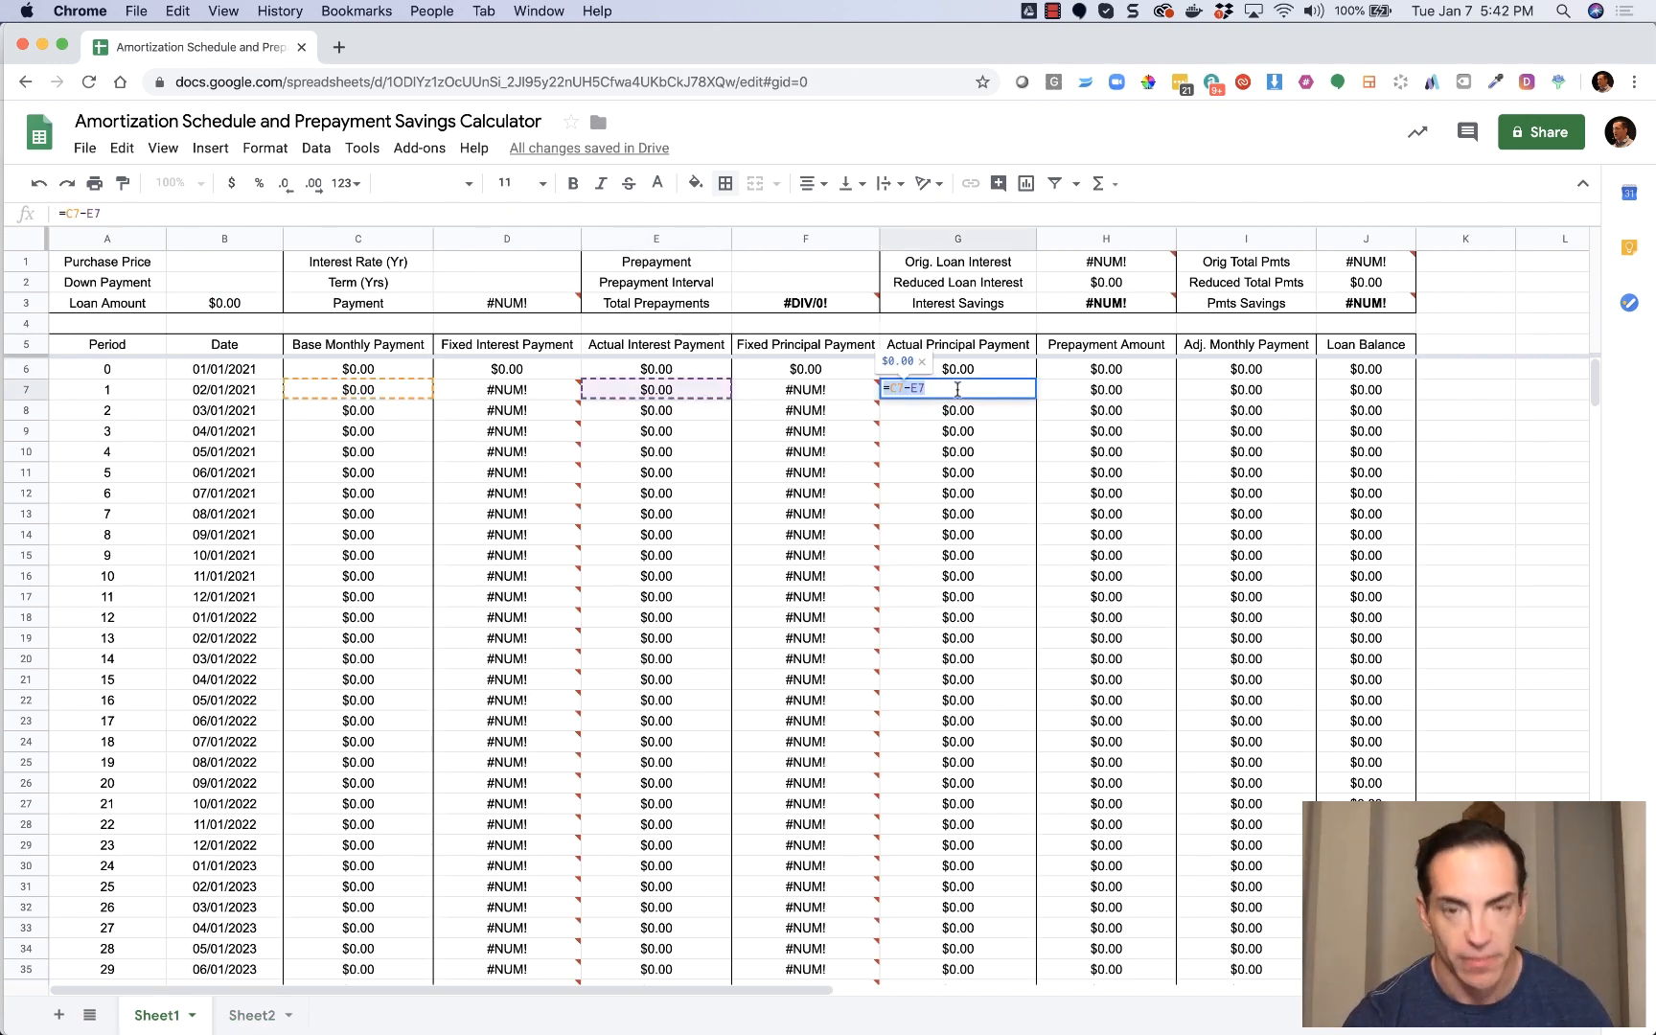
{"action": "key", "text": "Escape"}
{"action": "left_click", "coordinate": [251, 1015]}
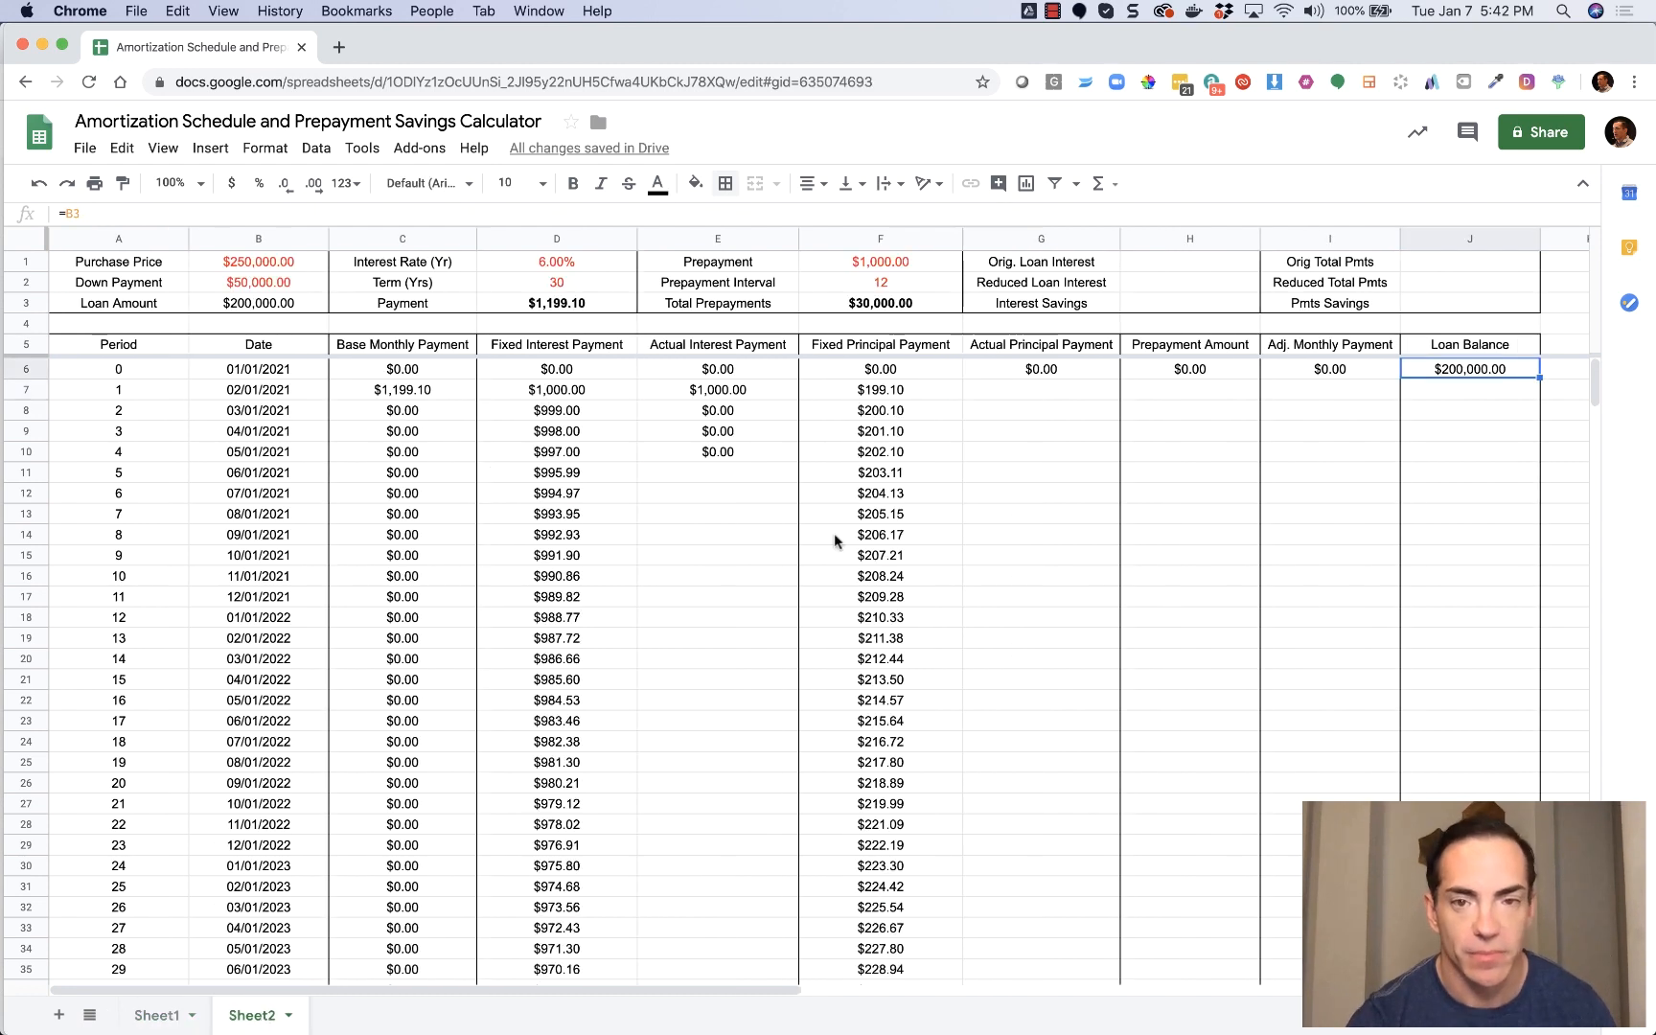
{"action": "left_click", "coordinate": [1035, 390]}
{"action": "key", "text": "super+v"}
{"action": "key", "text": "super+z"}
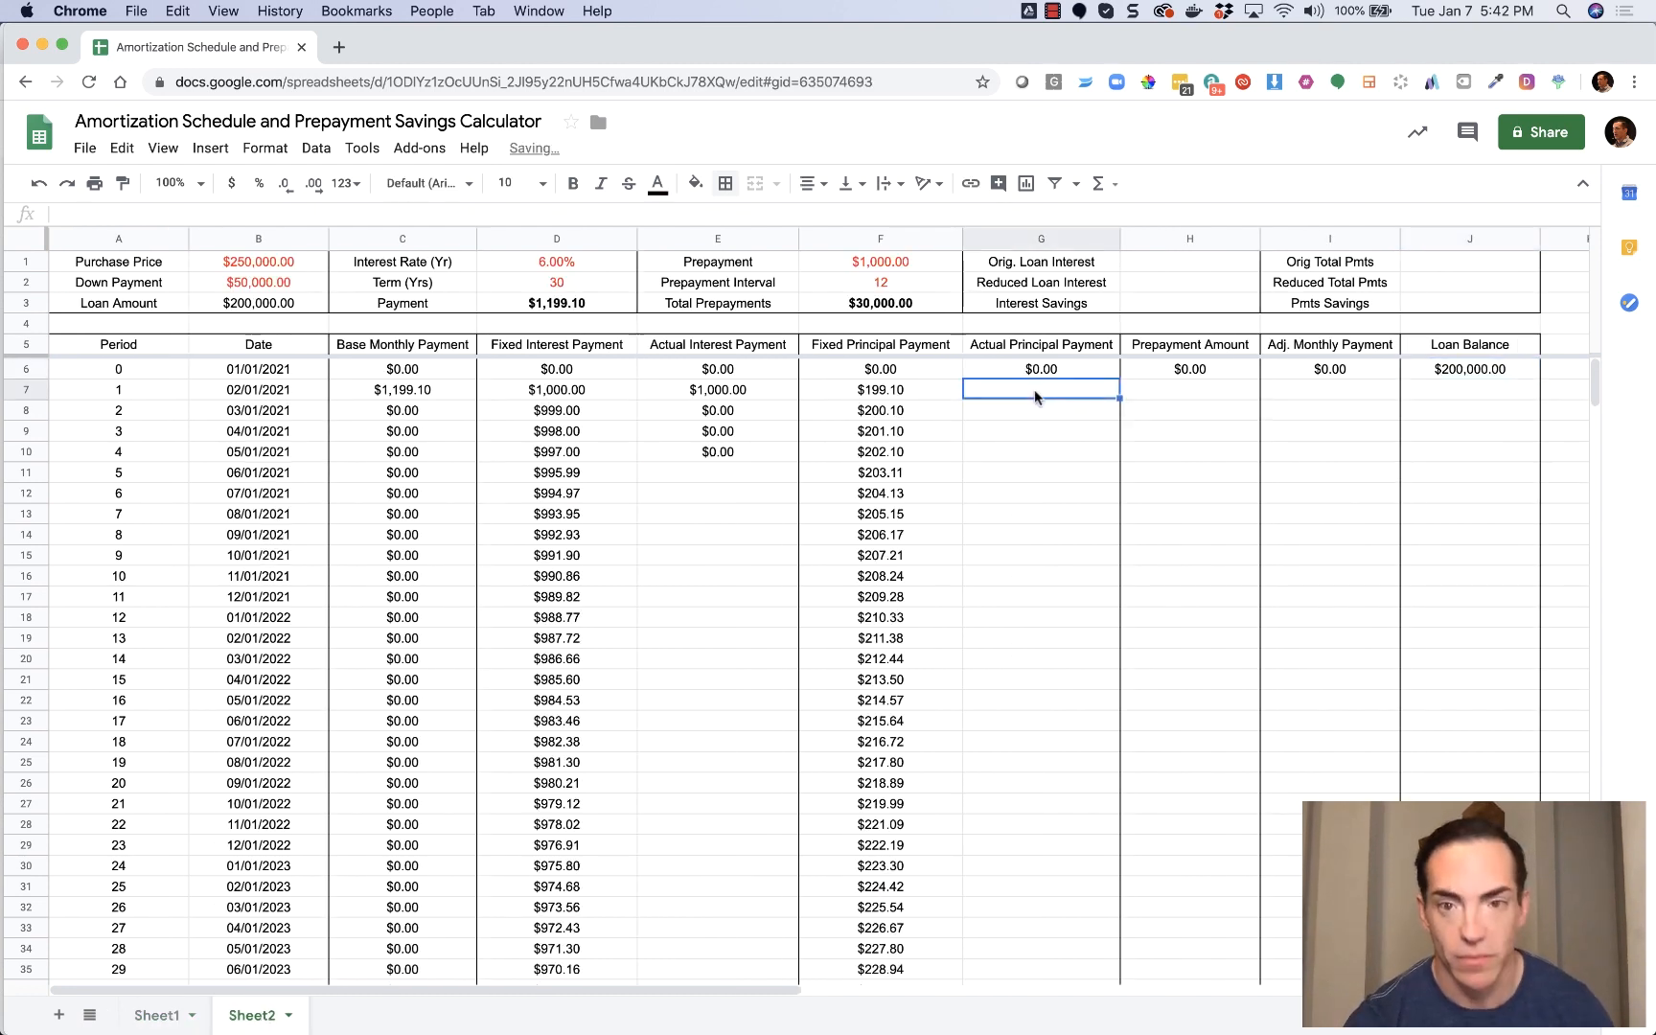
{"action": "double_click", "coordinate": [1034, 390]}
{"action": "key", "text": "super+v"}
{"action": "key", "text": "Return"}
{"action": "left_click", "coordinate": [1031, 388]}
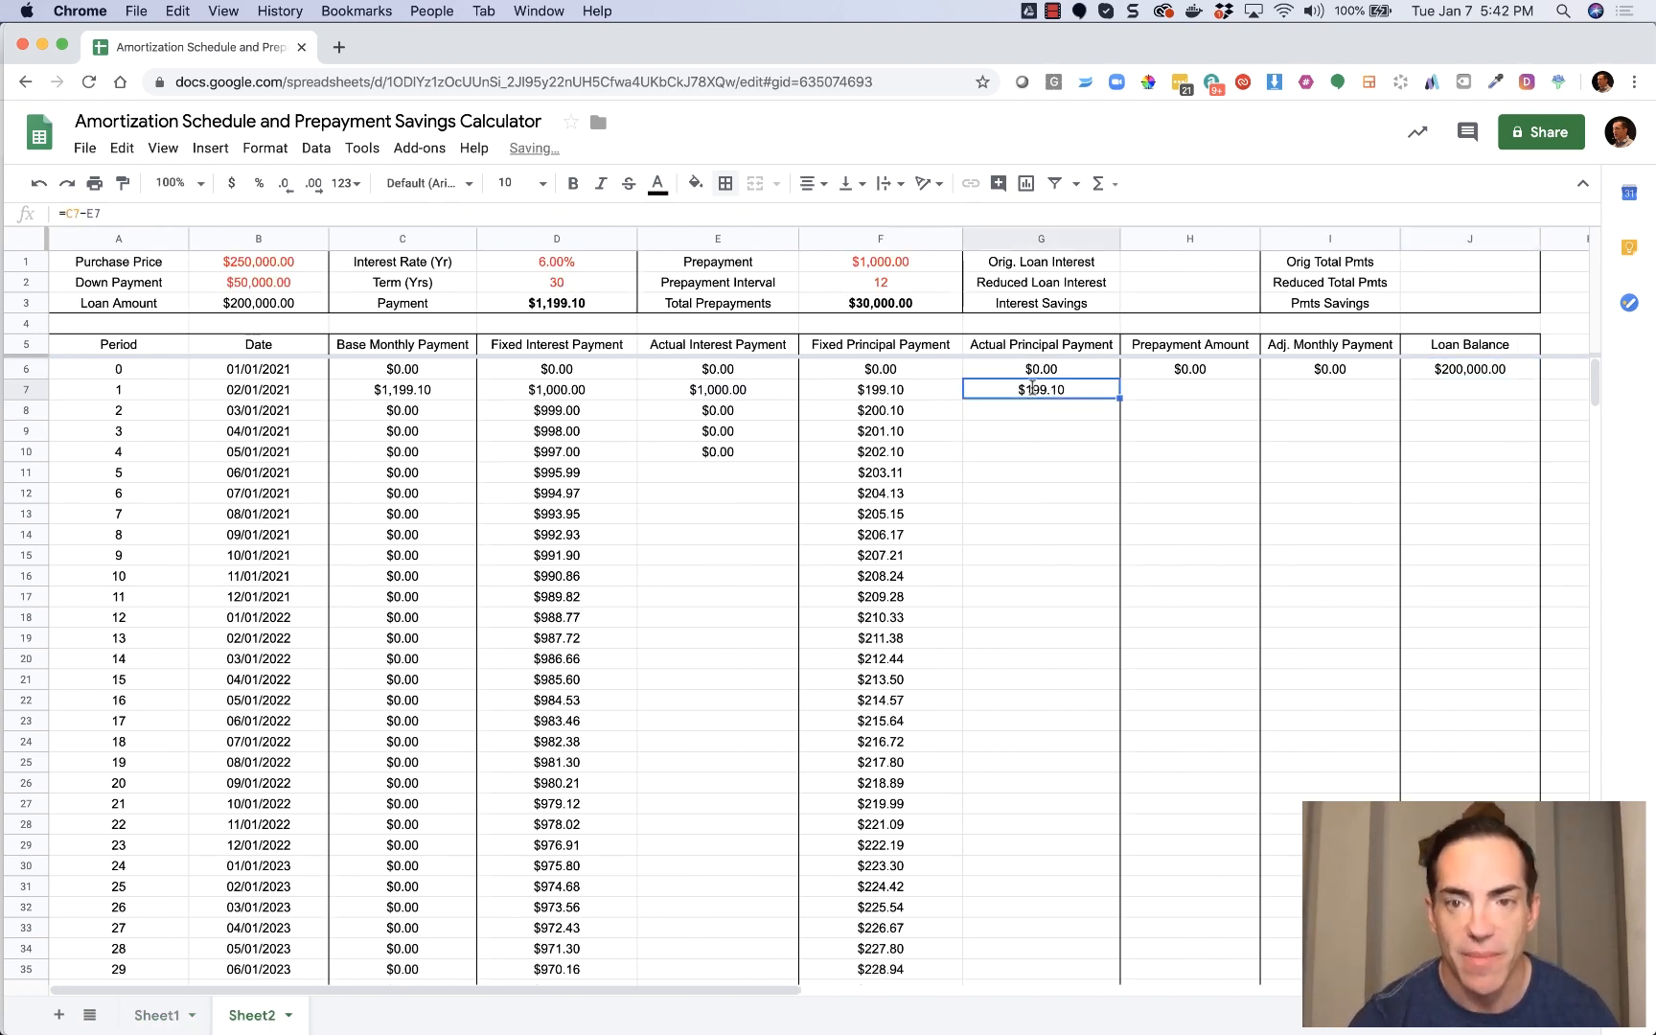
{"action": "double_click", "coordinate": [1032, 388]}
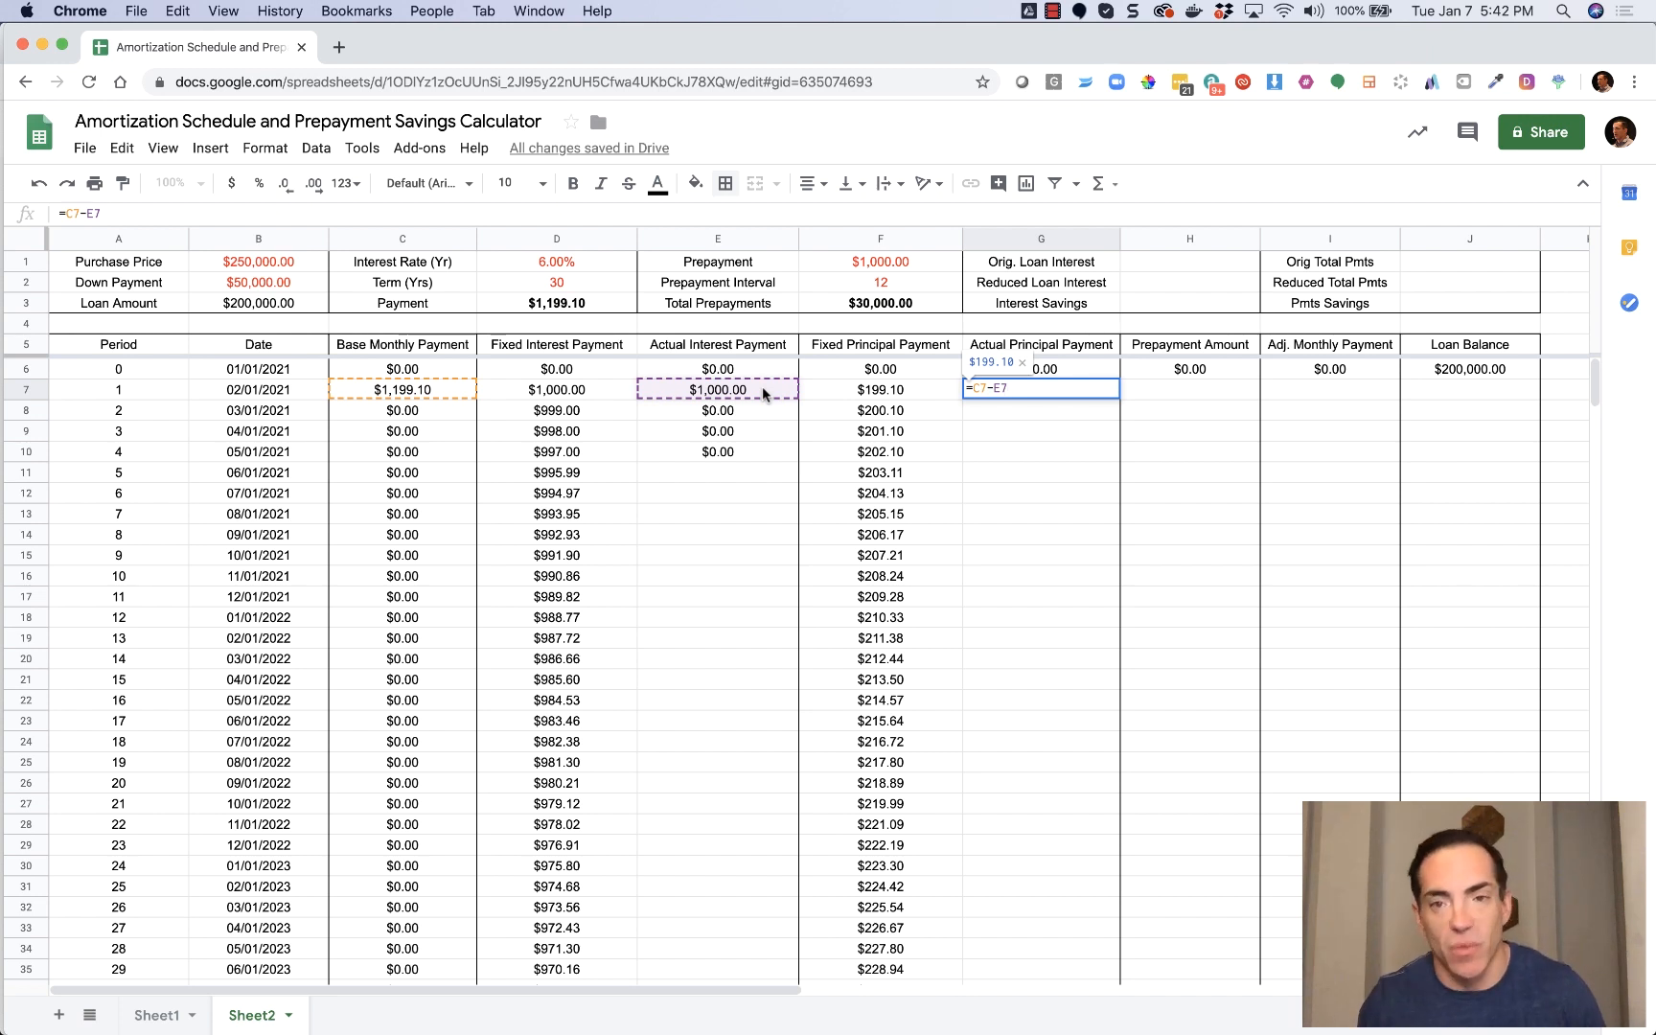
{"action": "key", "text": "Return"}
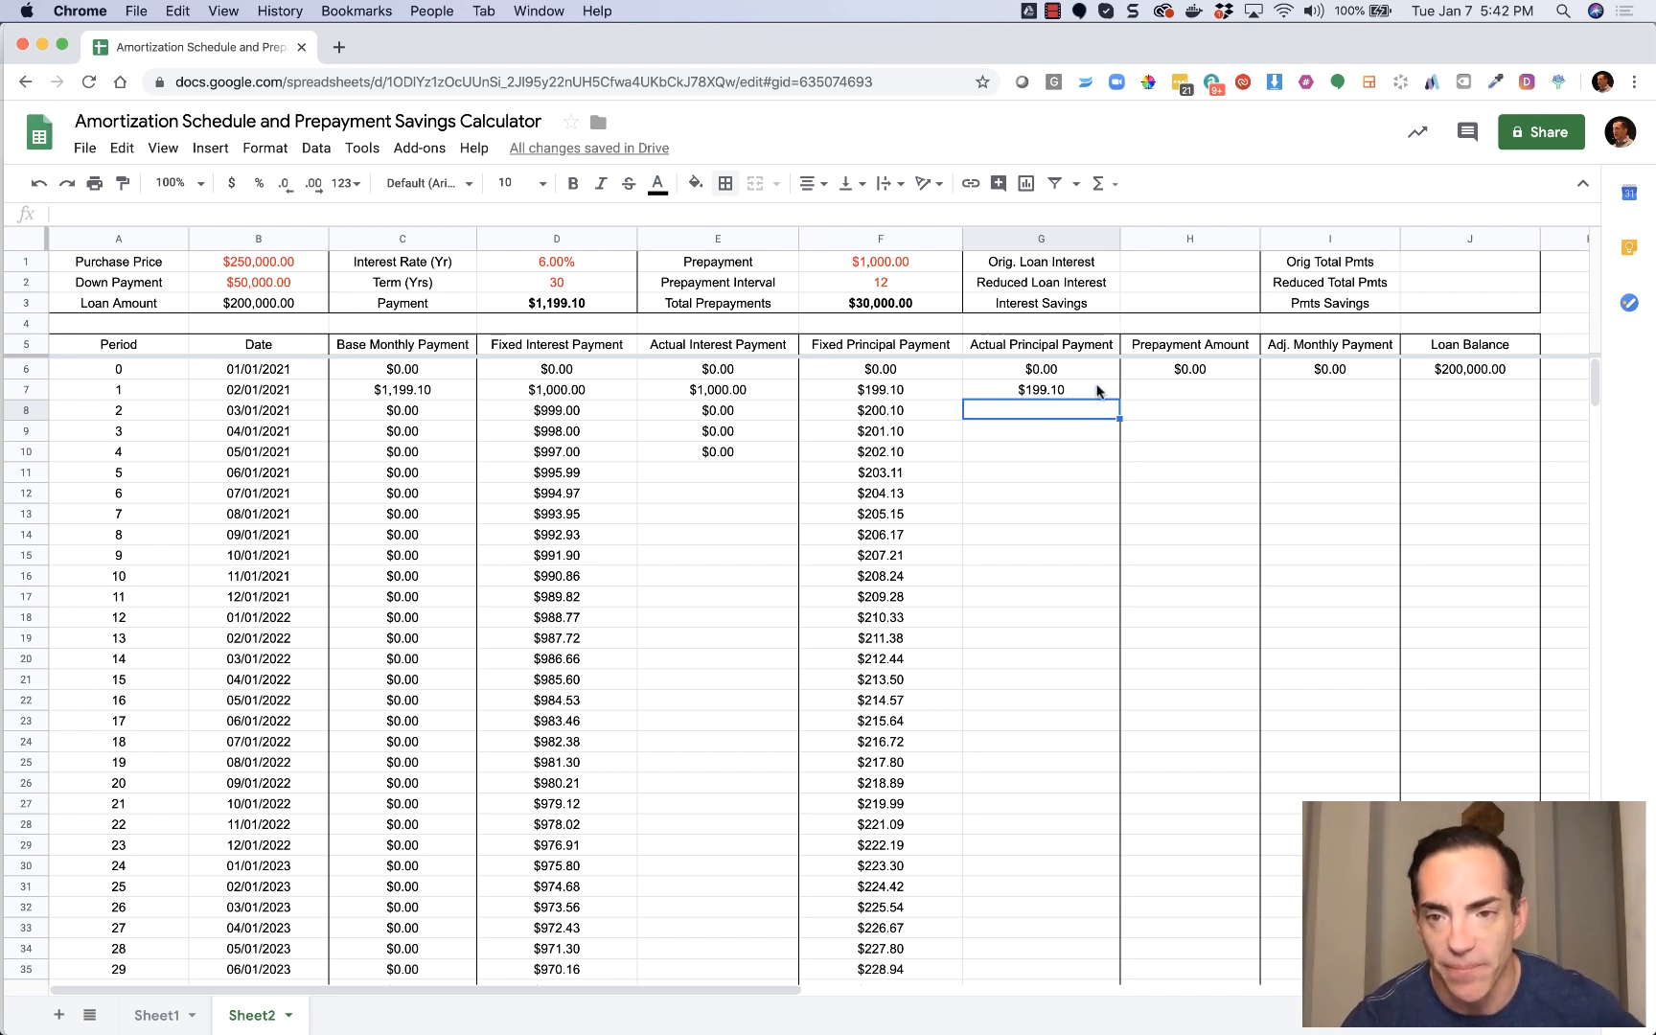
Copy the prepayment amount formulas for periods 1 to 12 from H7:H18 on Sheet1 into H7:H18 on Sheet2.
{"action": "left_click", "coordinate": [1216, 390]}
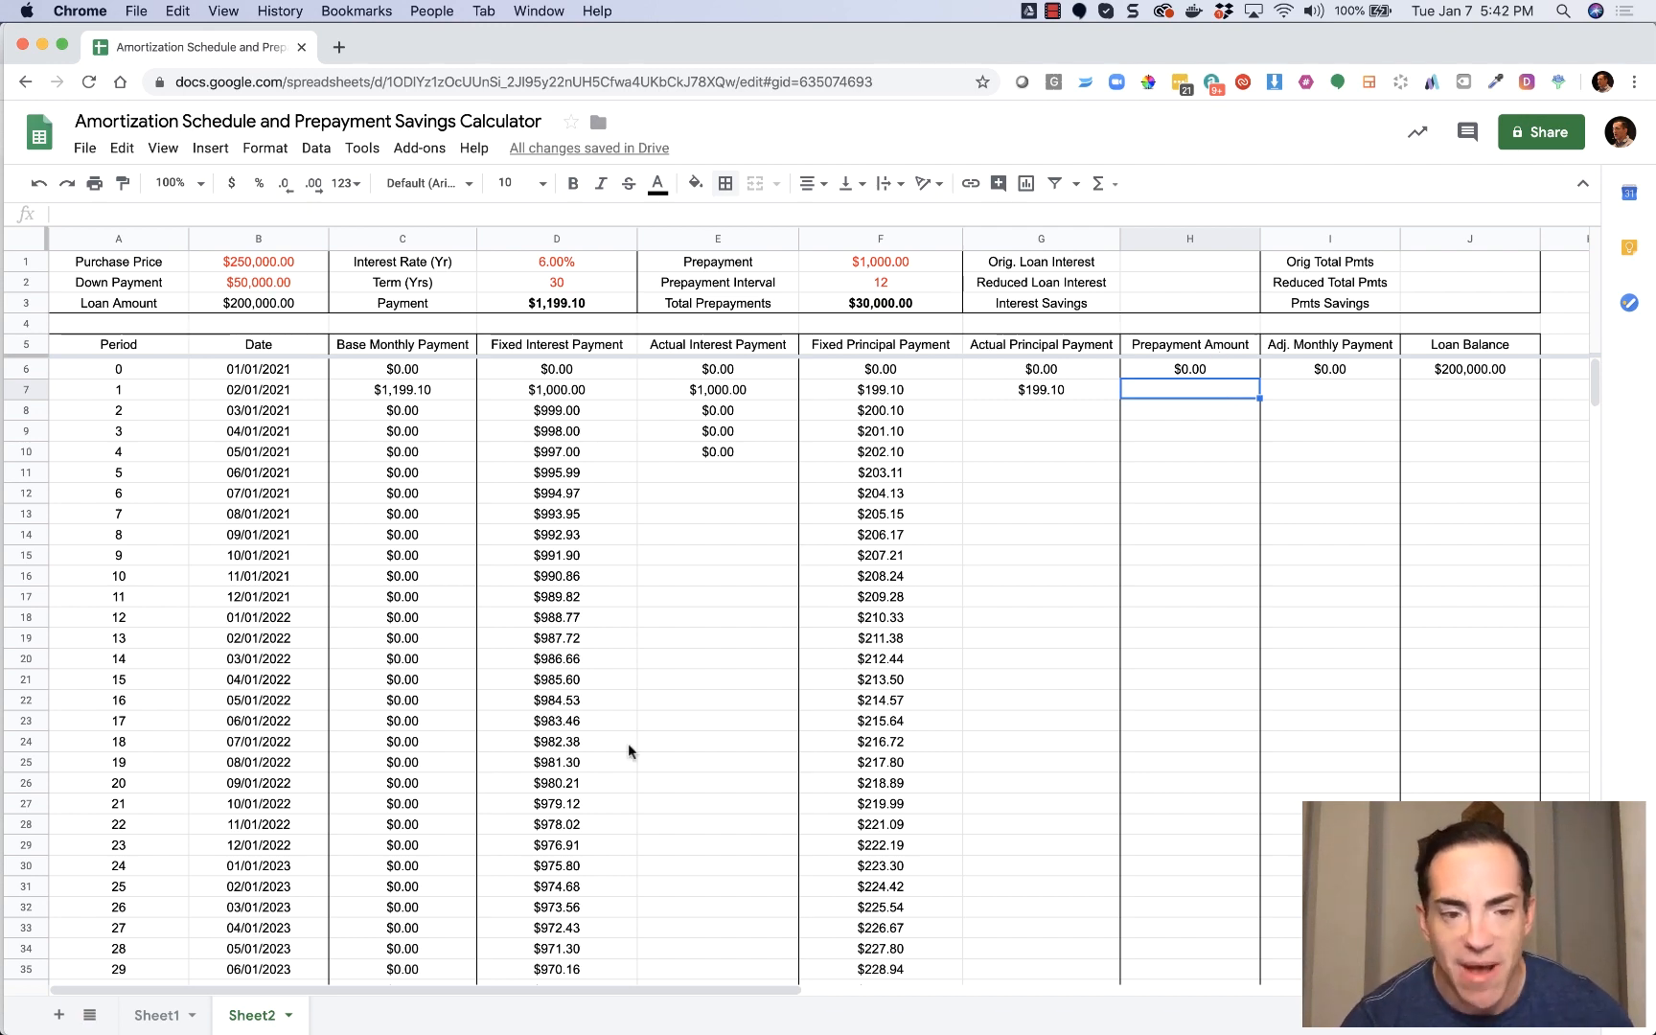
{"action": "left_click", "coordinate": [159, 1015]}
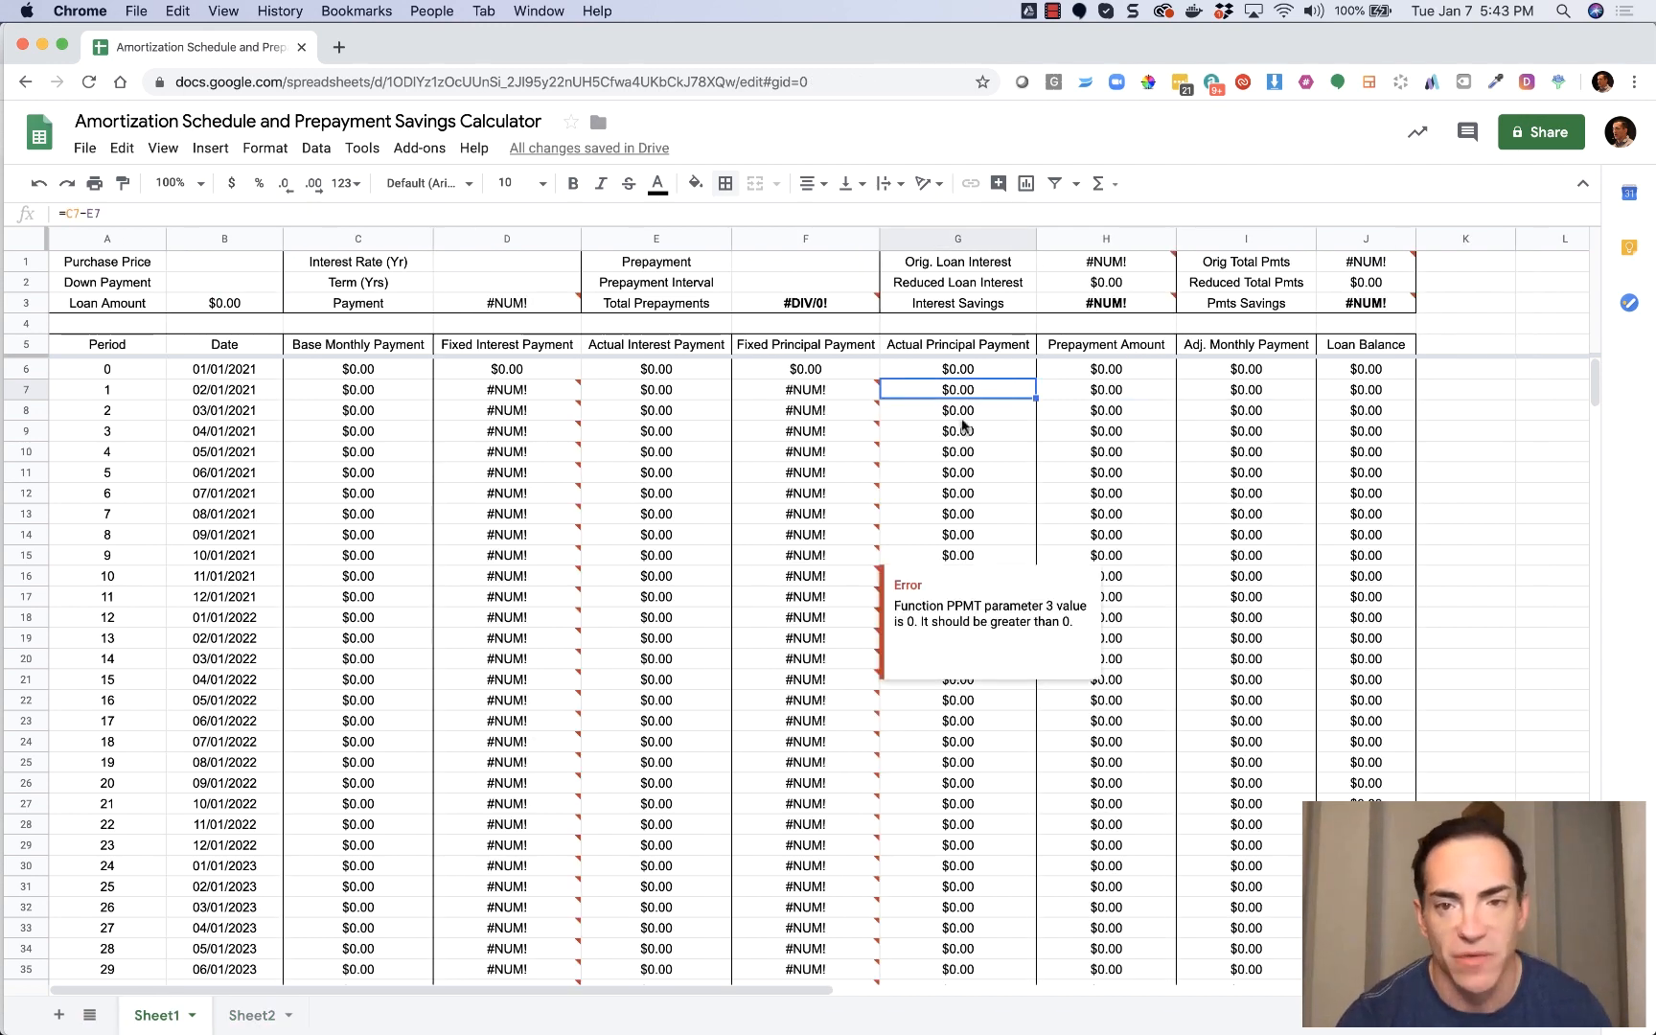
{"action": "left_click", "coordinate": [1125, 390]}
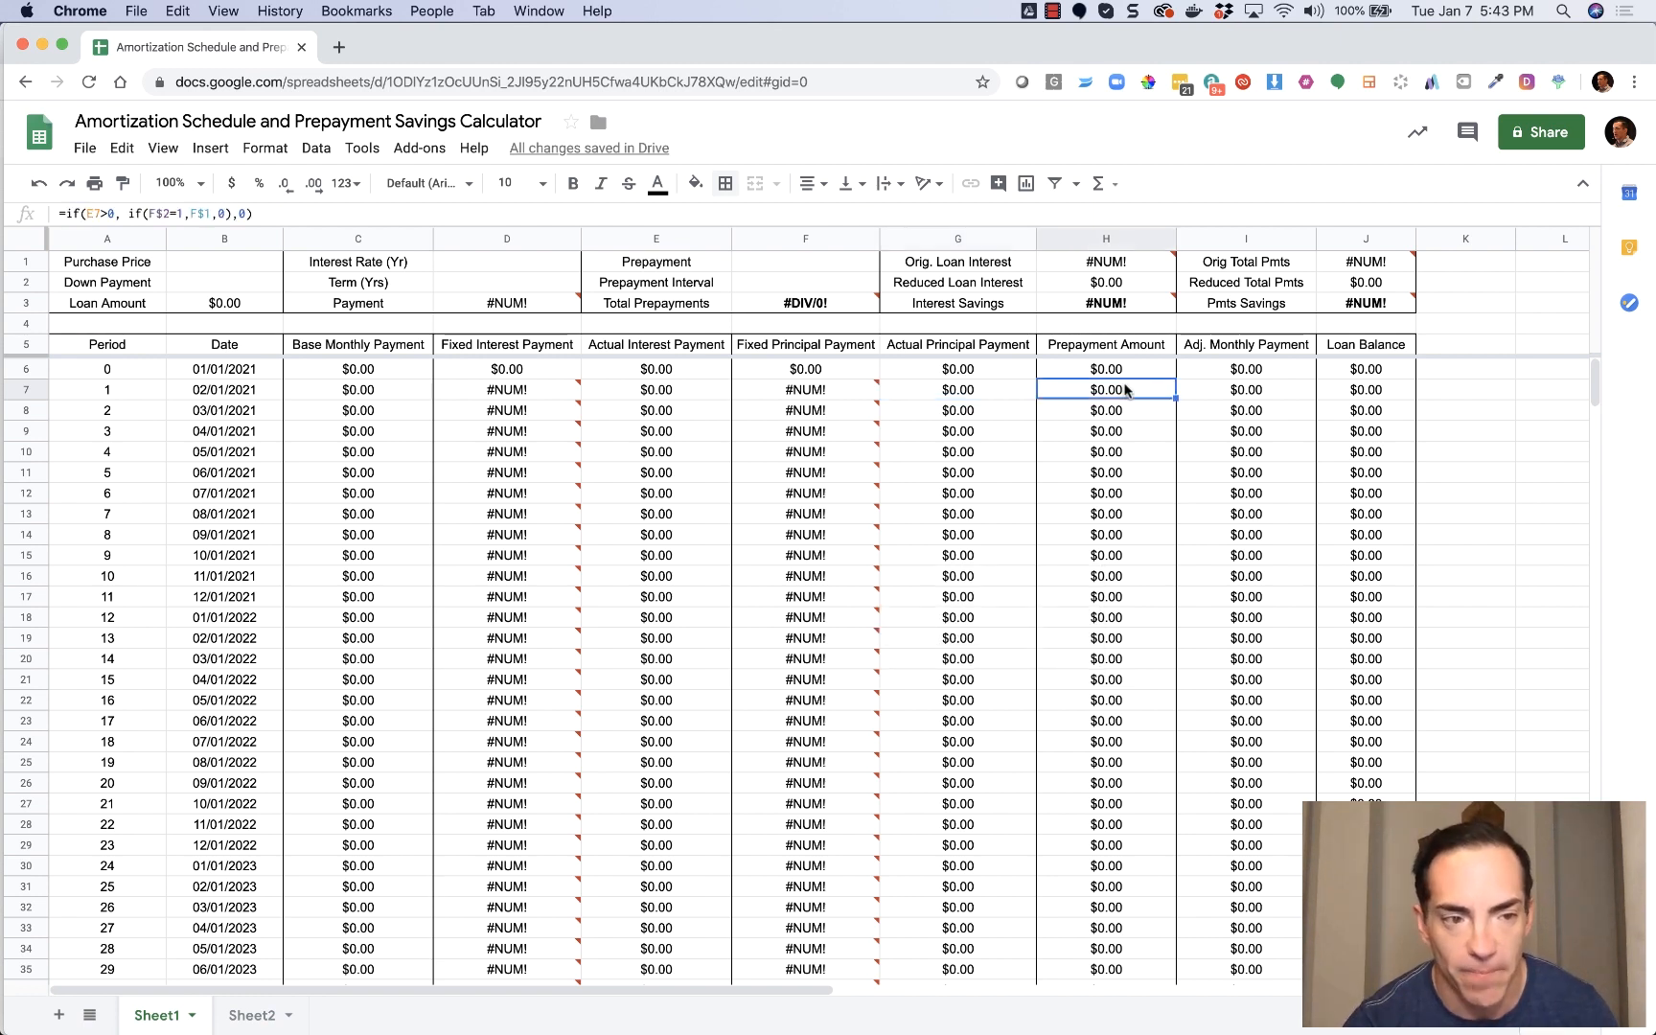
{"action": "left_click", "coordinate": [1127, 622], "text": "shift"}
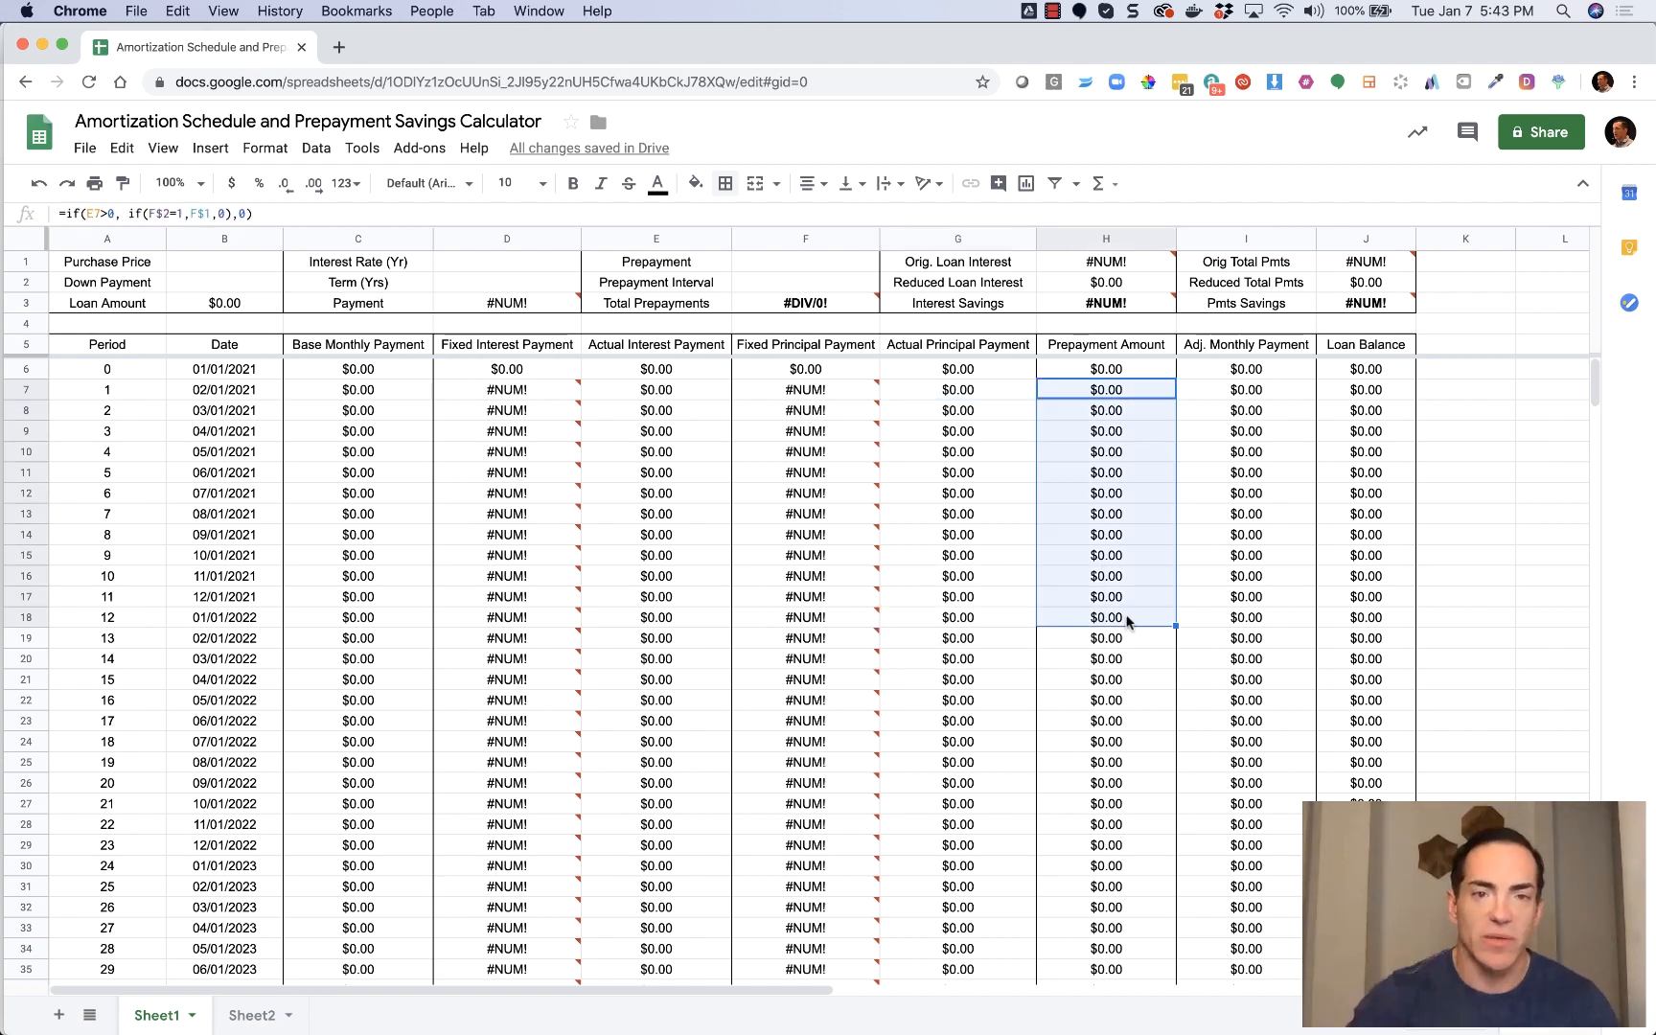
{"action": "key", "text": "ctrl+c"}
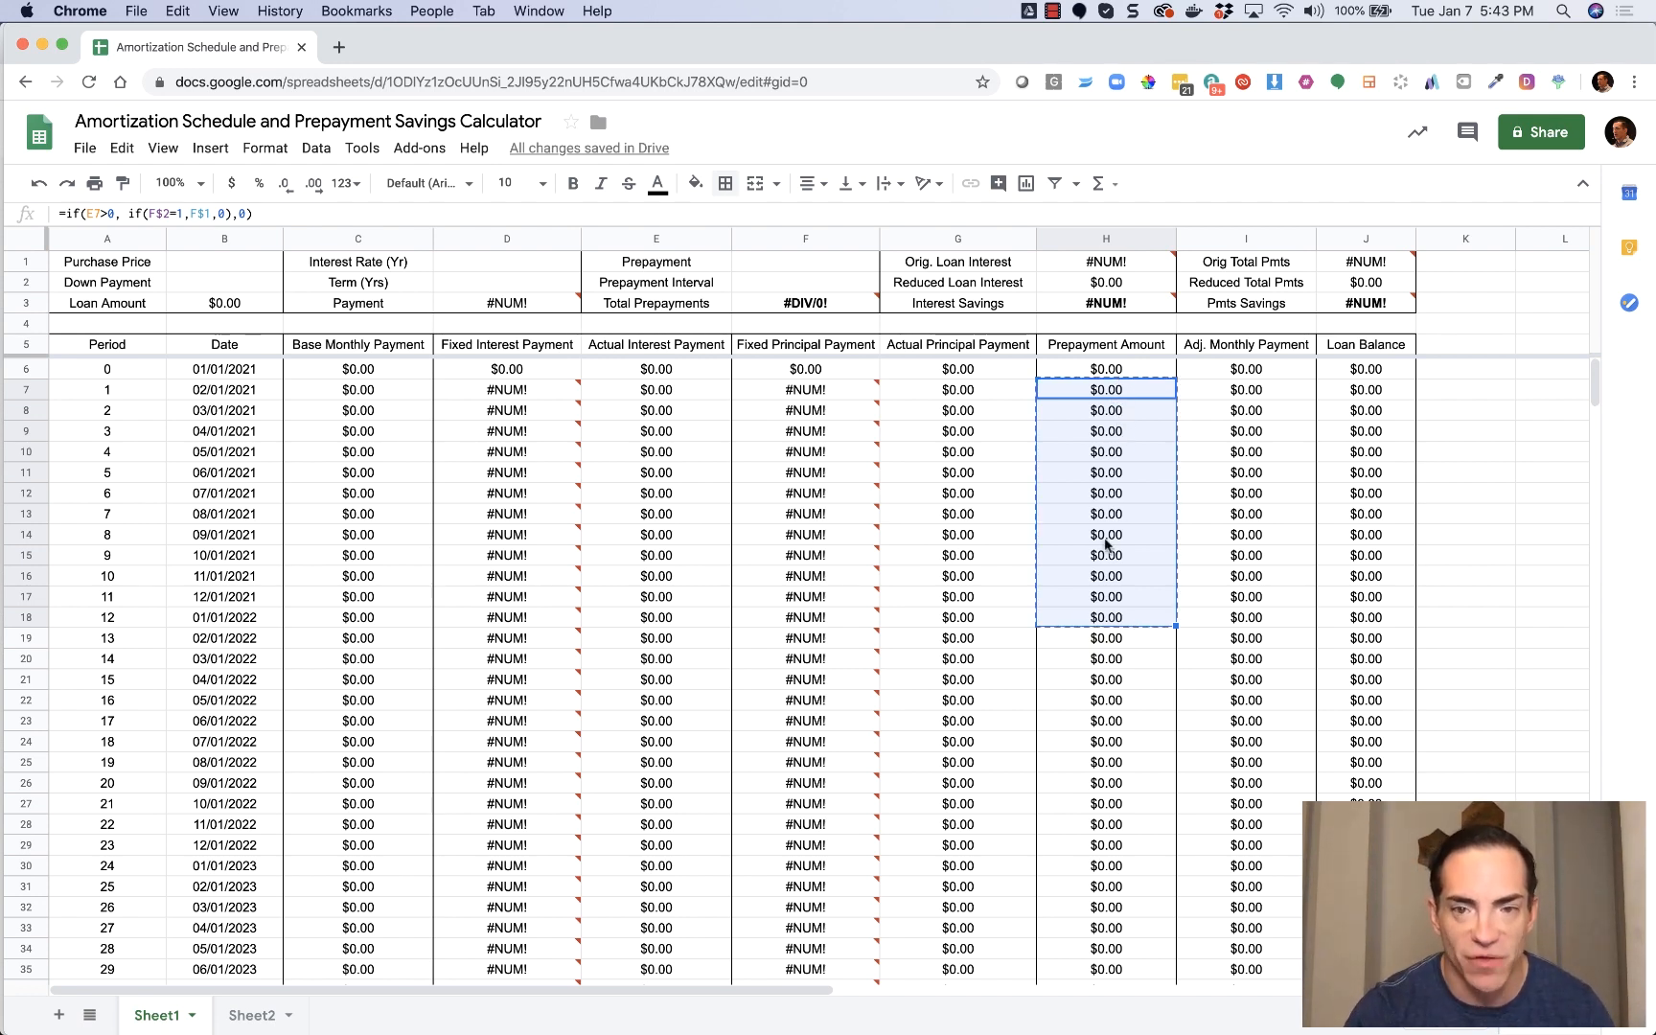
{"action": "left_click", "coordinate": [251, 1015]}
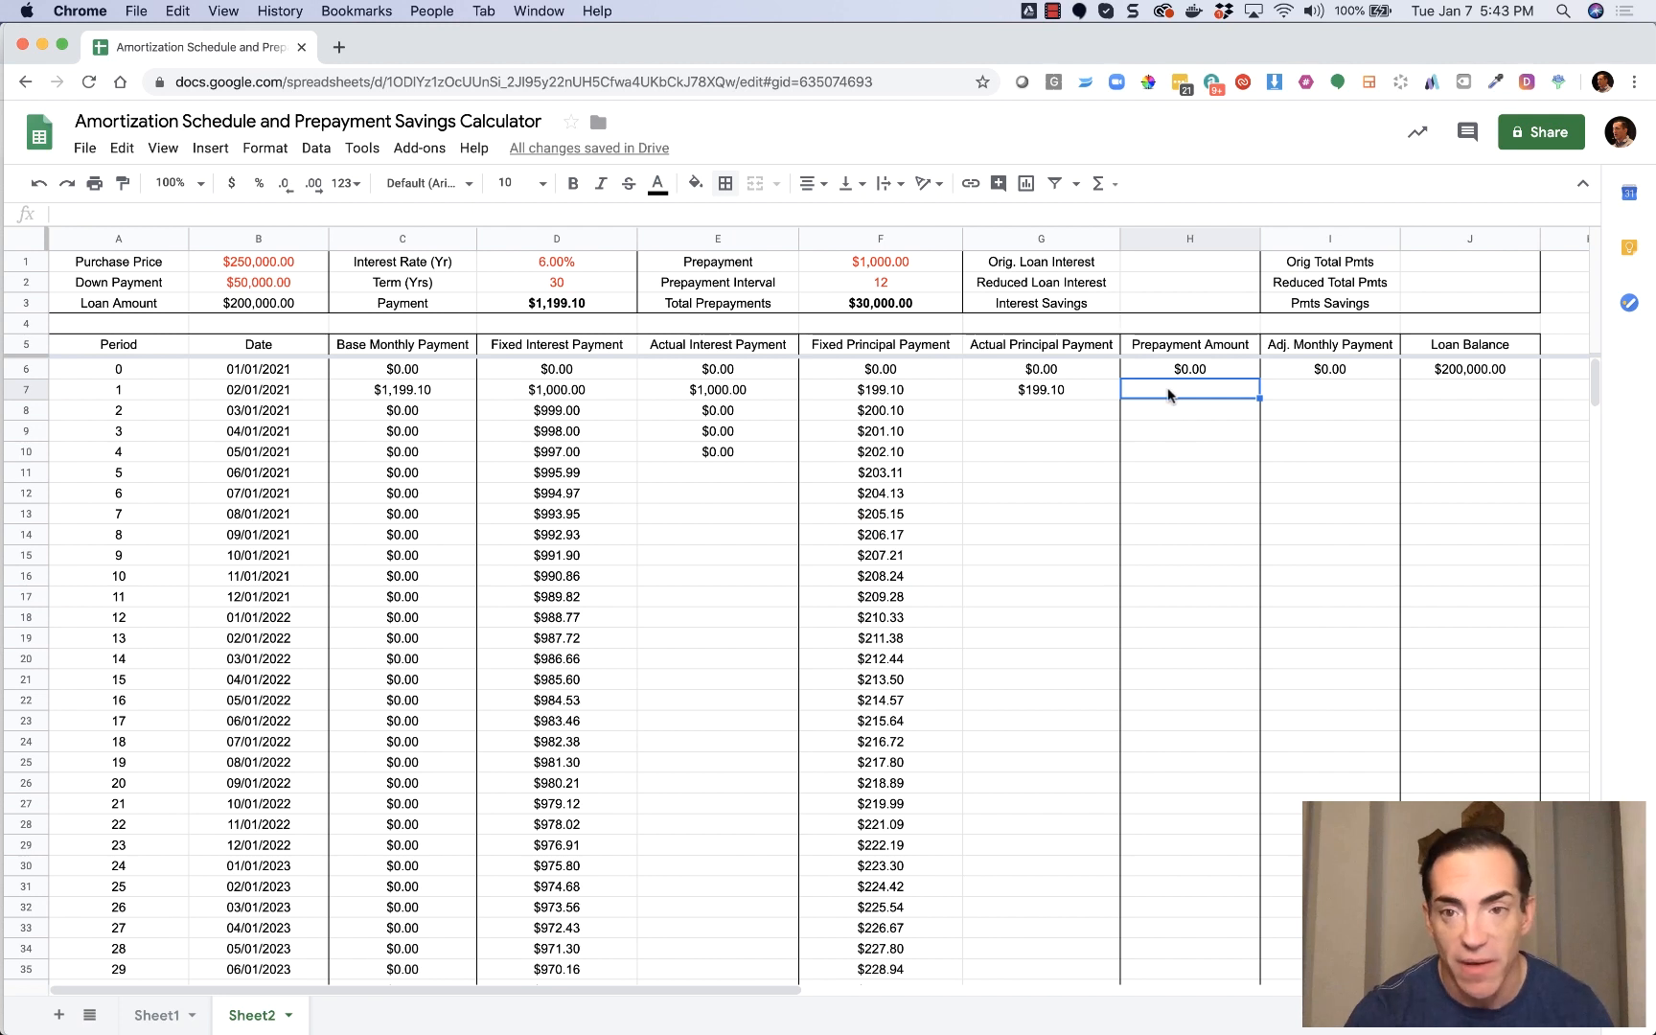
{"action": "key", "text": "ctrl+v"}
{"action": "left_click", "coordinate": [1173, 629]}
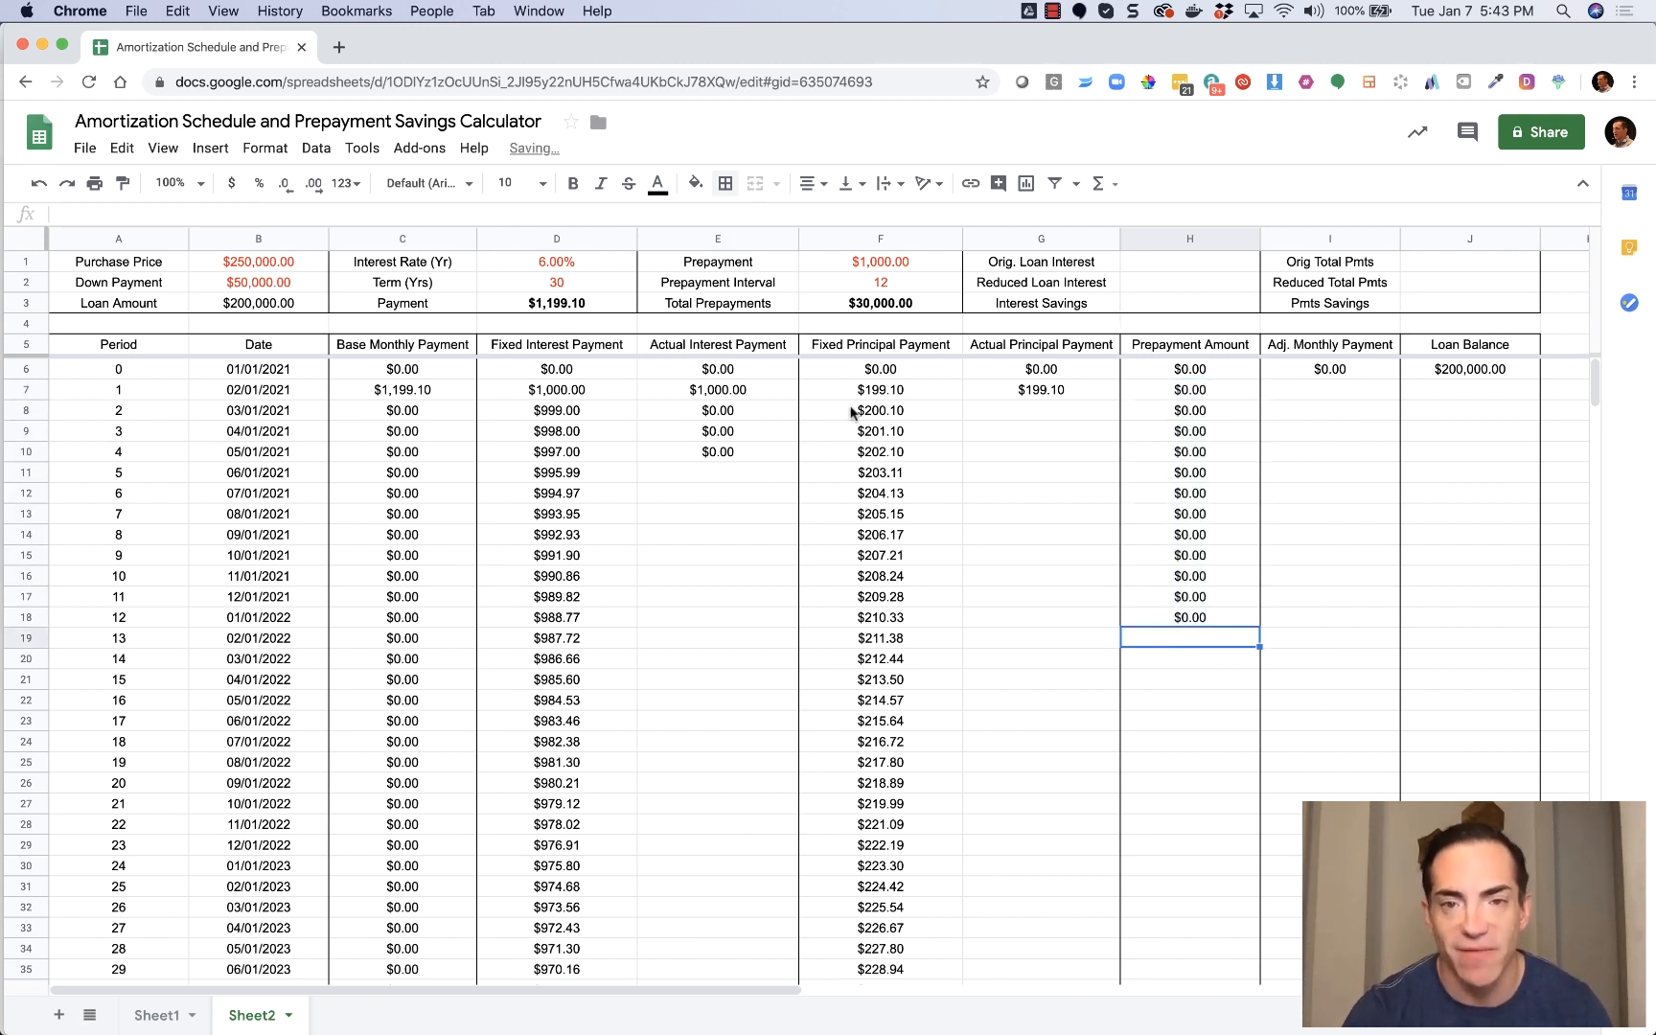
Examine how the prepayment amount formulas in H7 and H12 use the prepayment interval in F2.
{"action": "left_click", "coordinate": [918, 282]}
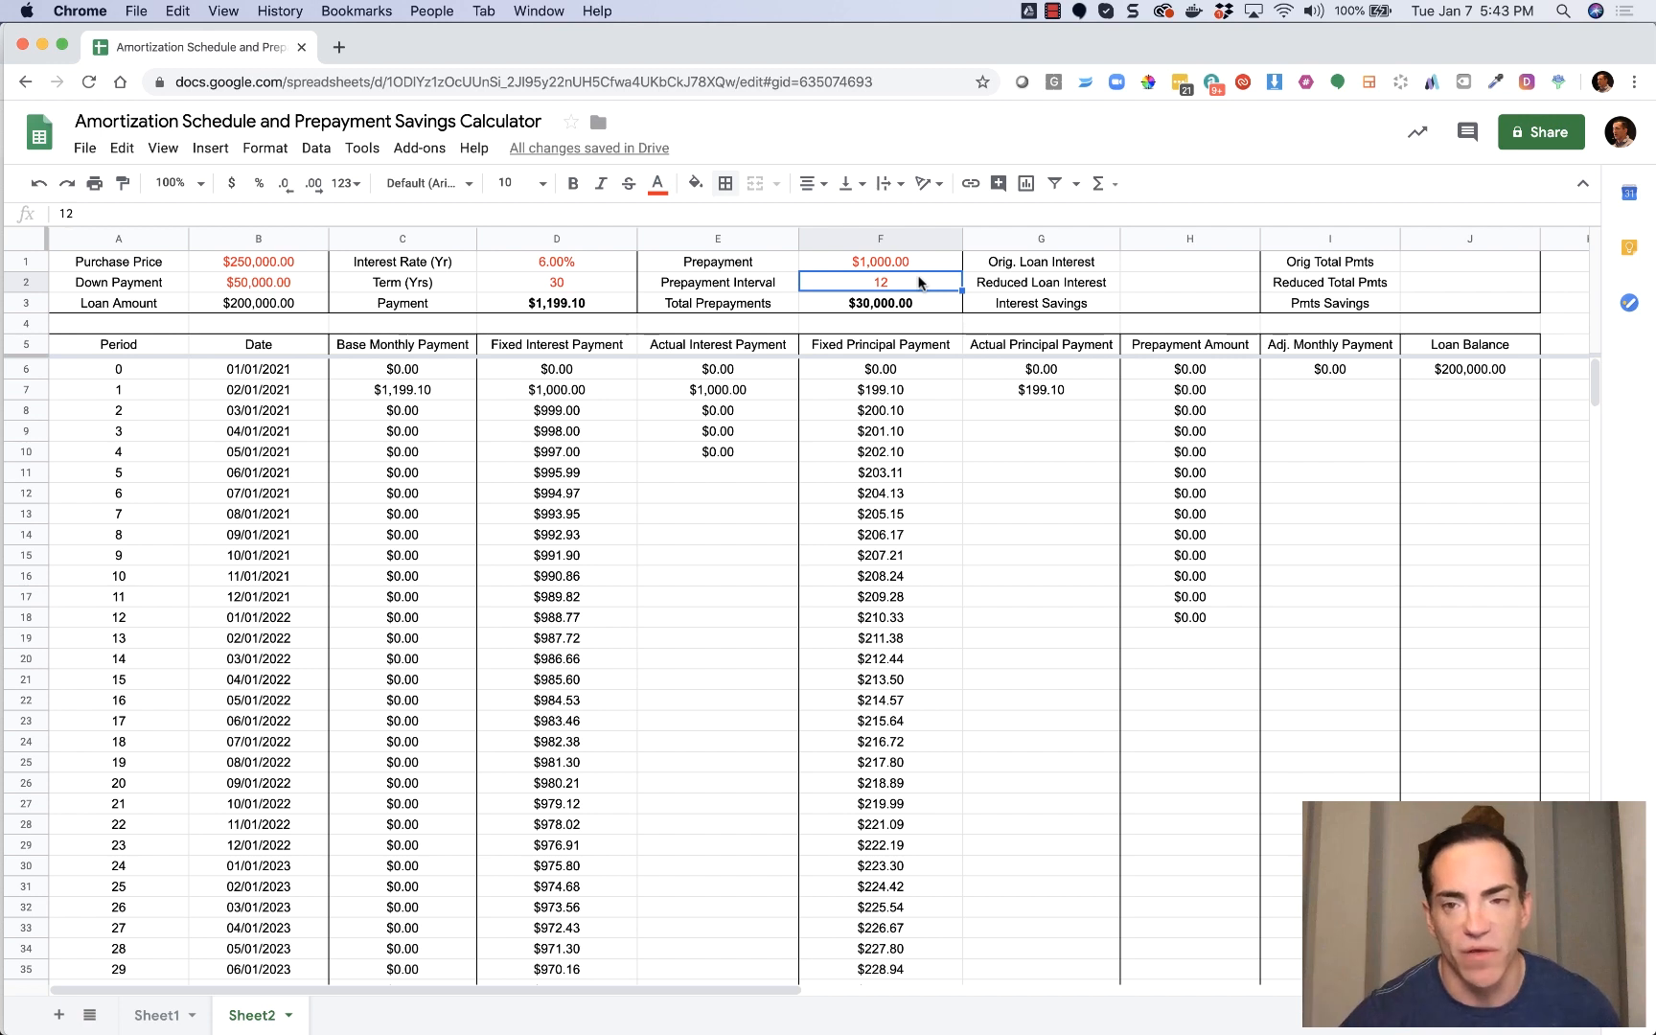
{"action": "left_click", "coordinate": [1189, 390]}
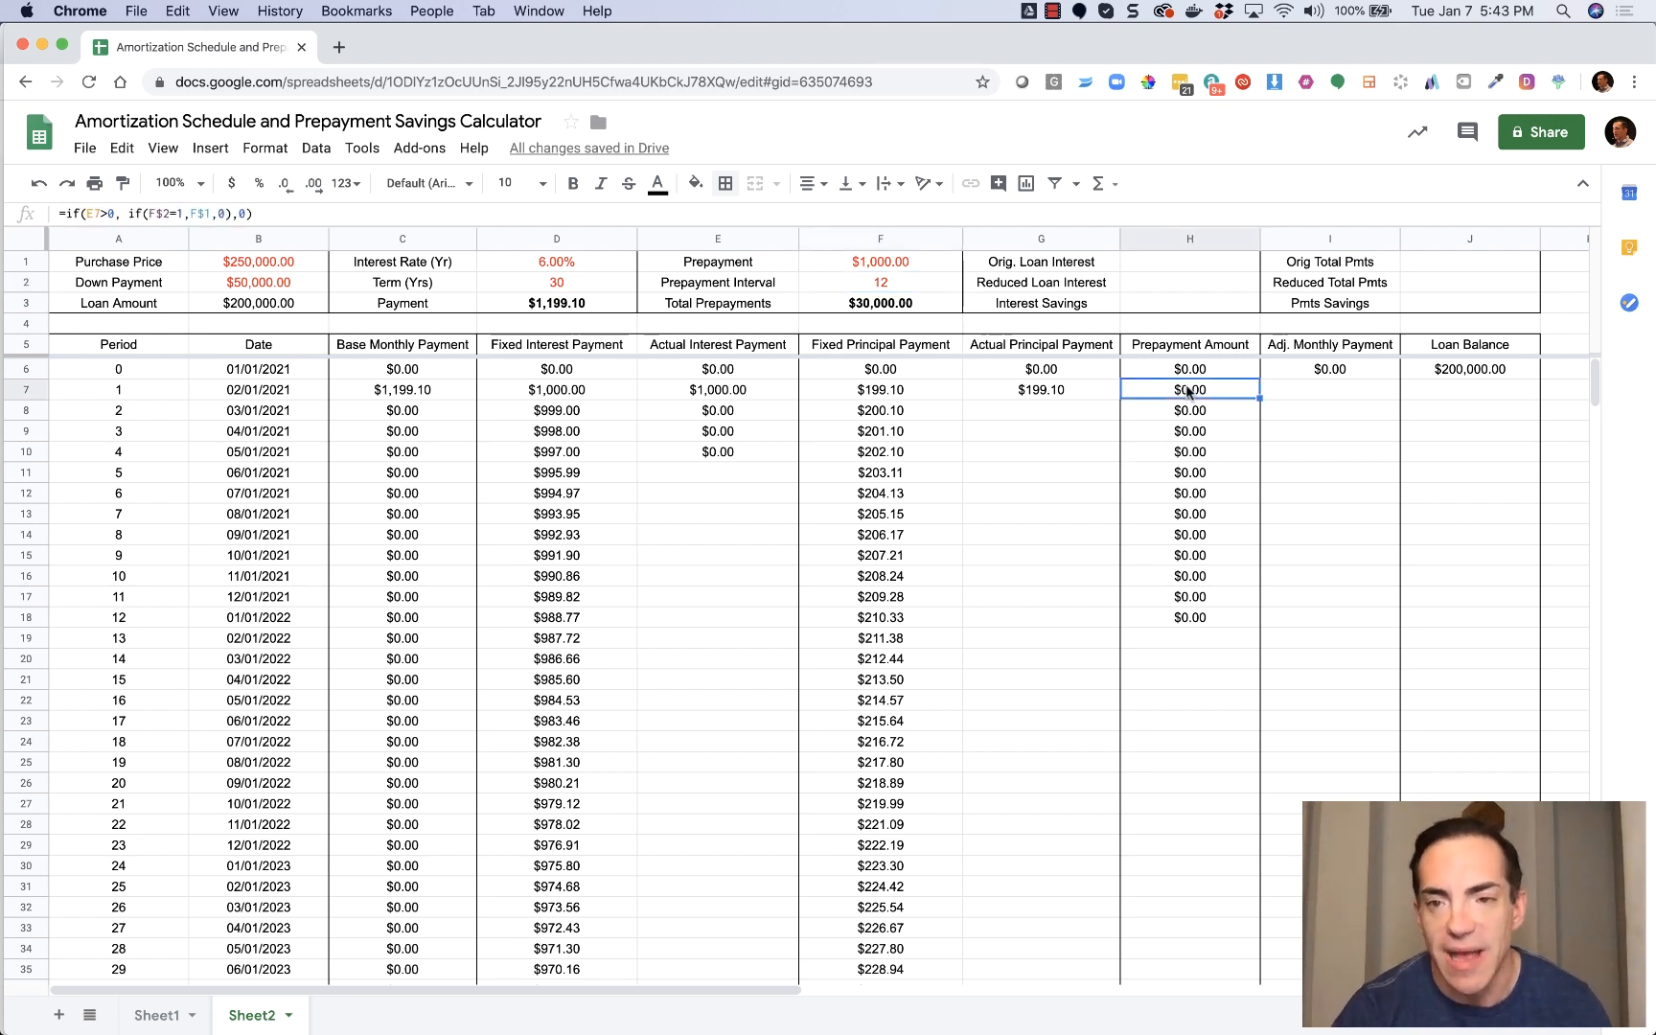
{"action": "double_click", "coordinate": [1188, 390]}
{"action": "key", "text": "Escape"}
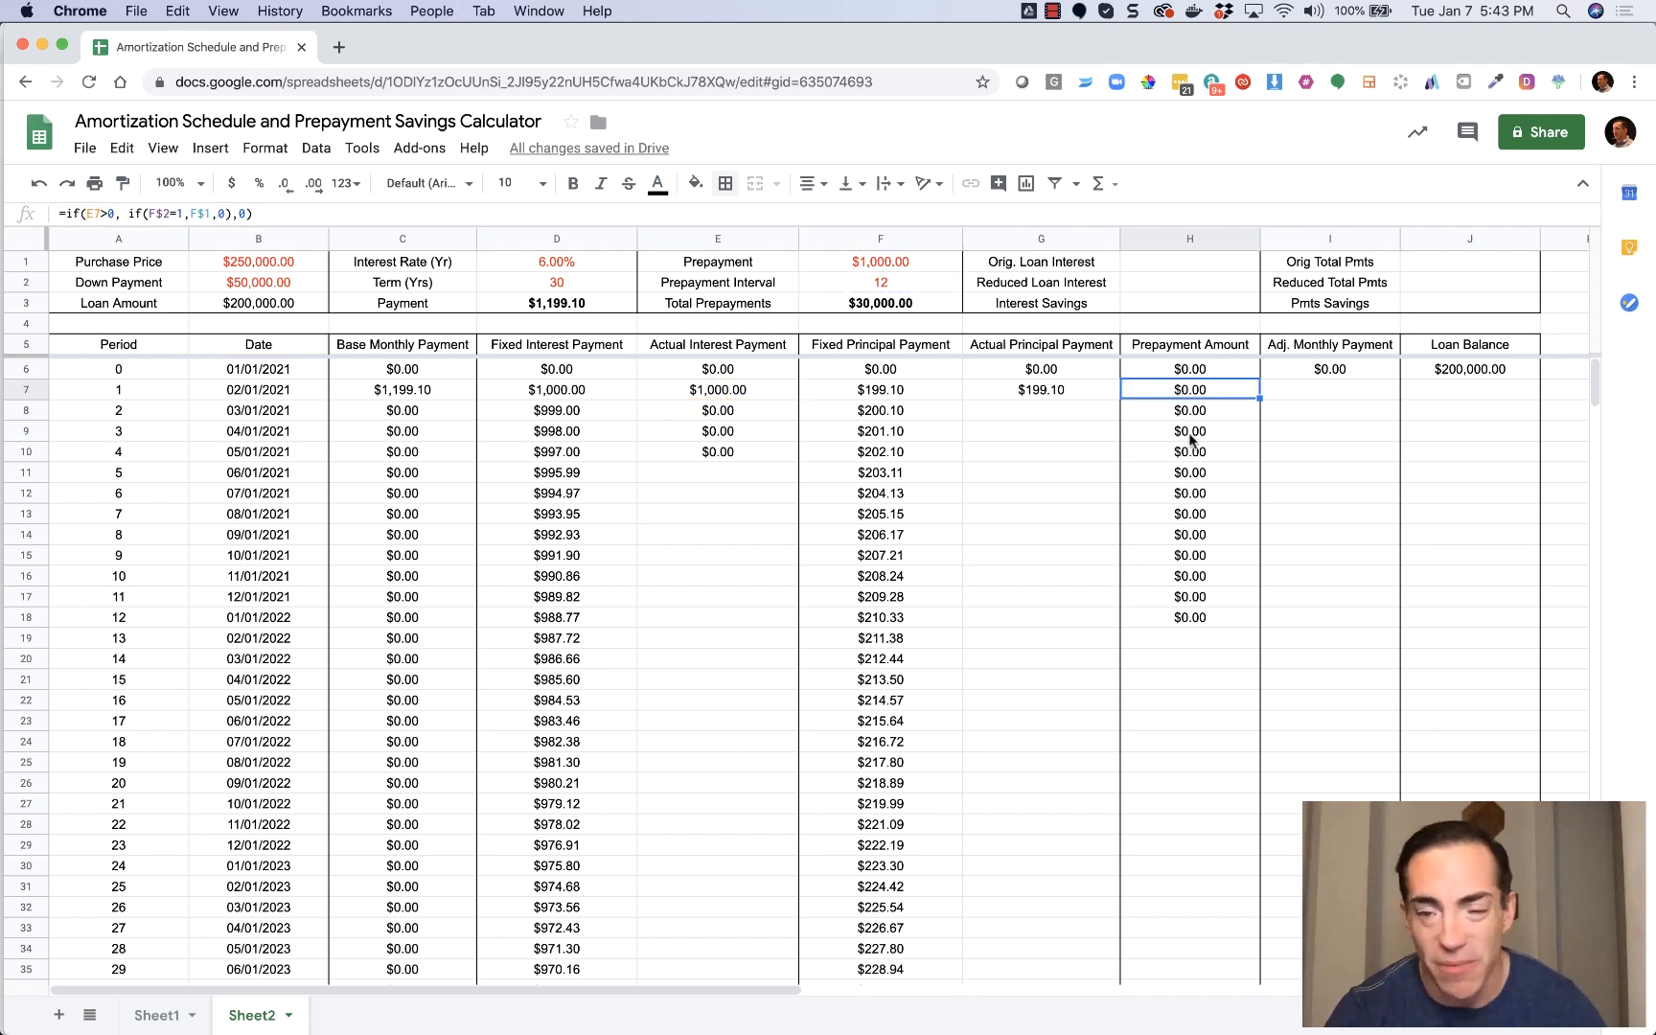
{"action": "double_click", "coordinate": [1186, 492]}
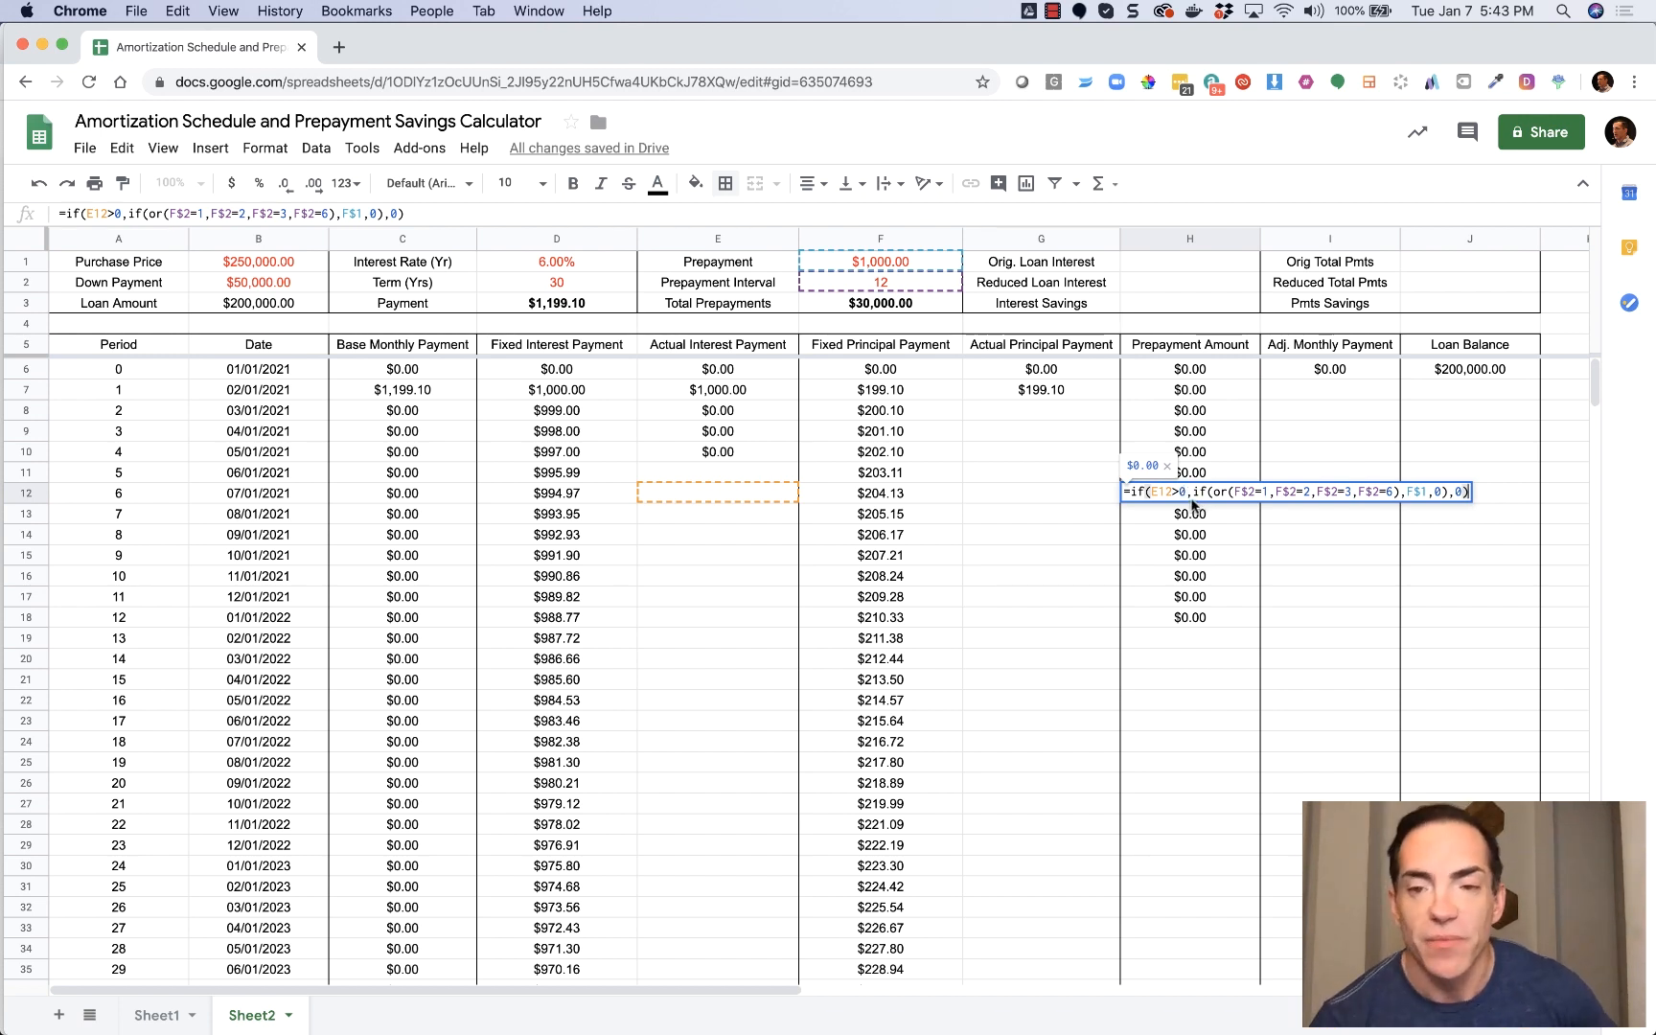
{"action": "key", "text": "Escape"}
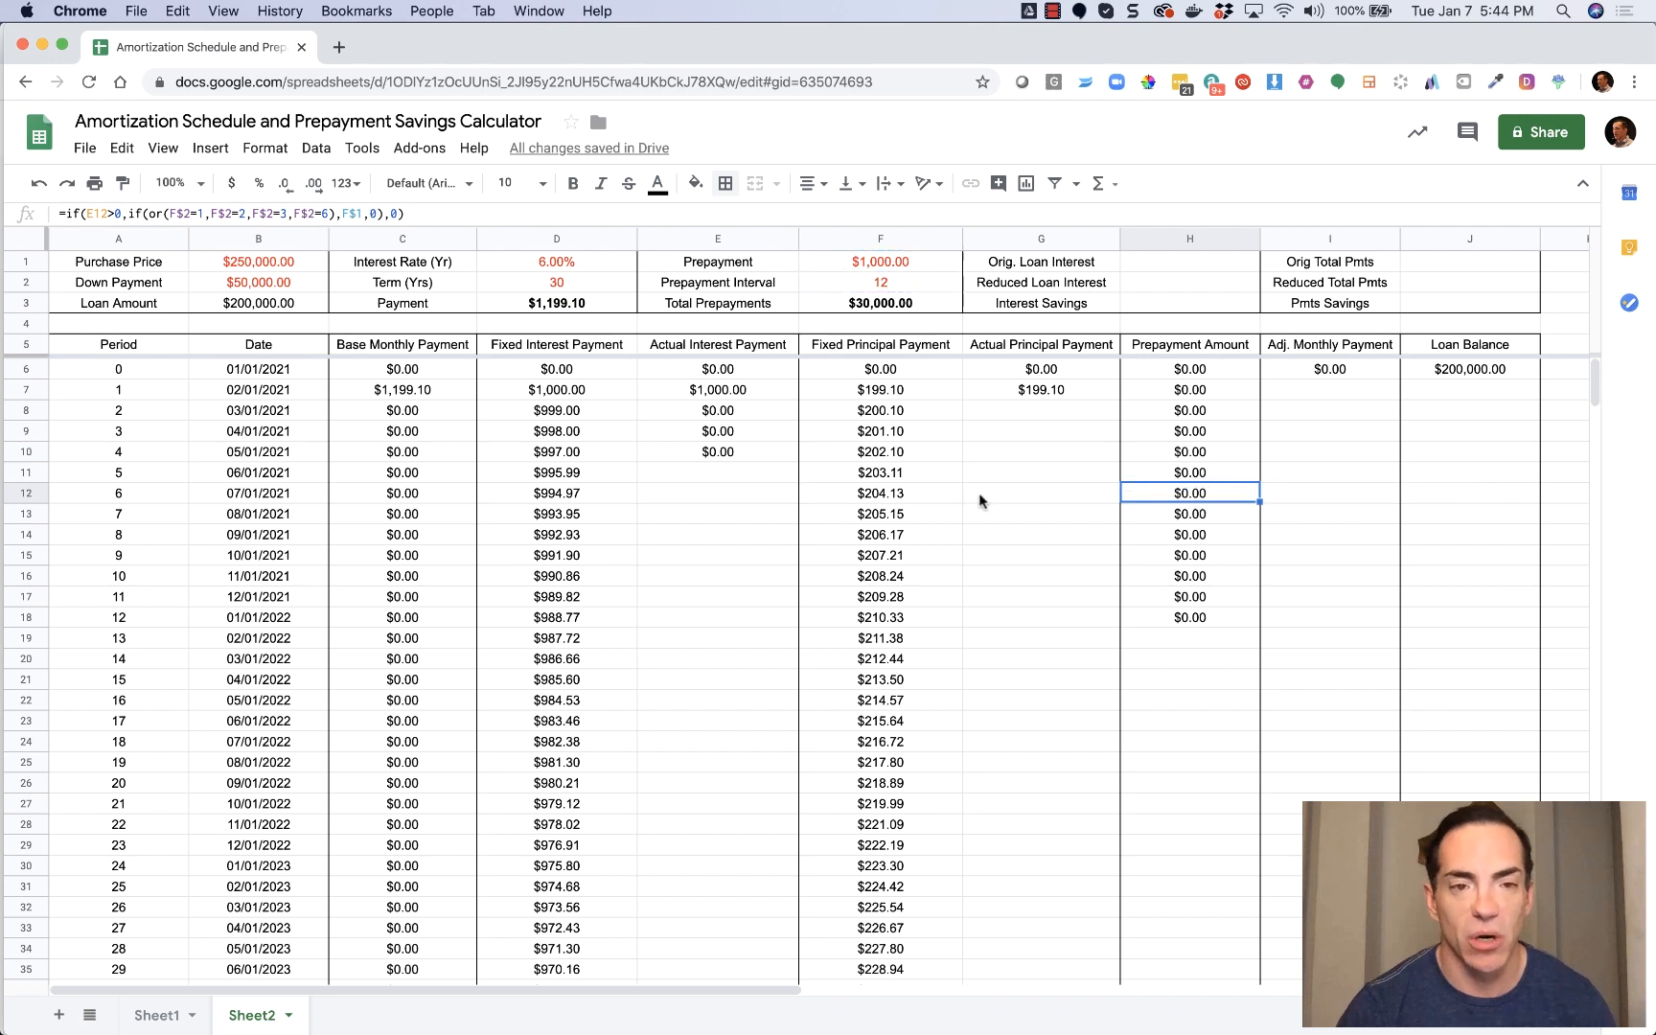
Examine the base monthly payment formula in C12 and the actual principal payment formula in G7.
{"action": "double_click", "coordinate": [402, 491]}
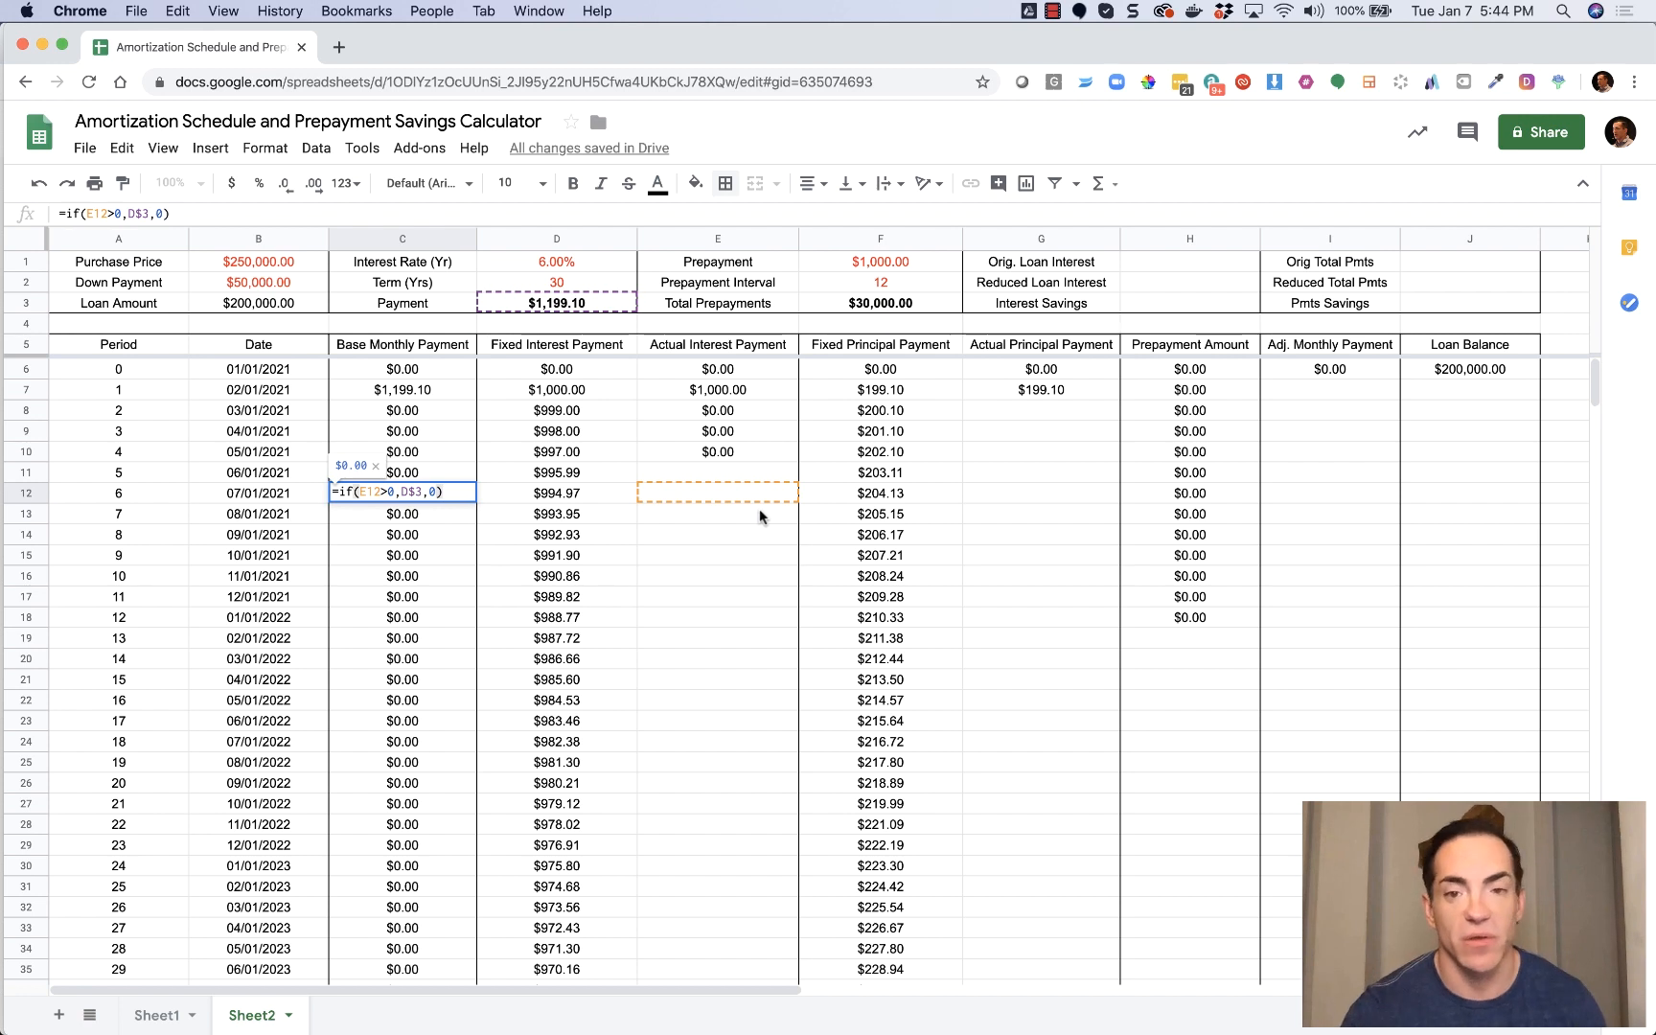
{"action": "key", "text": "Escape"}
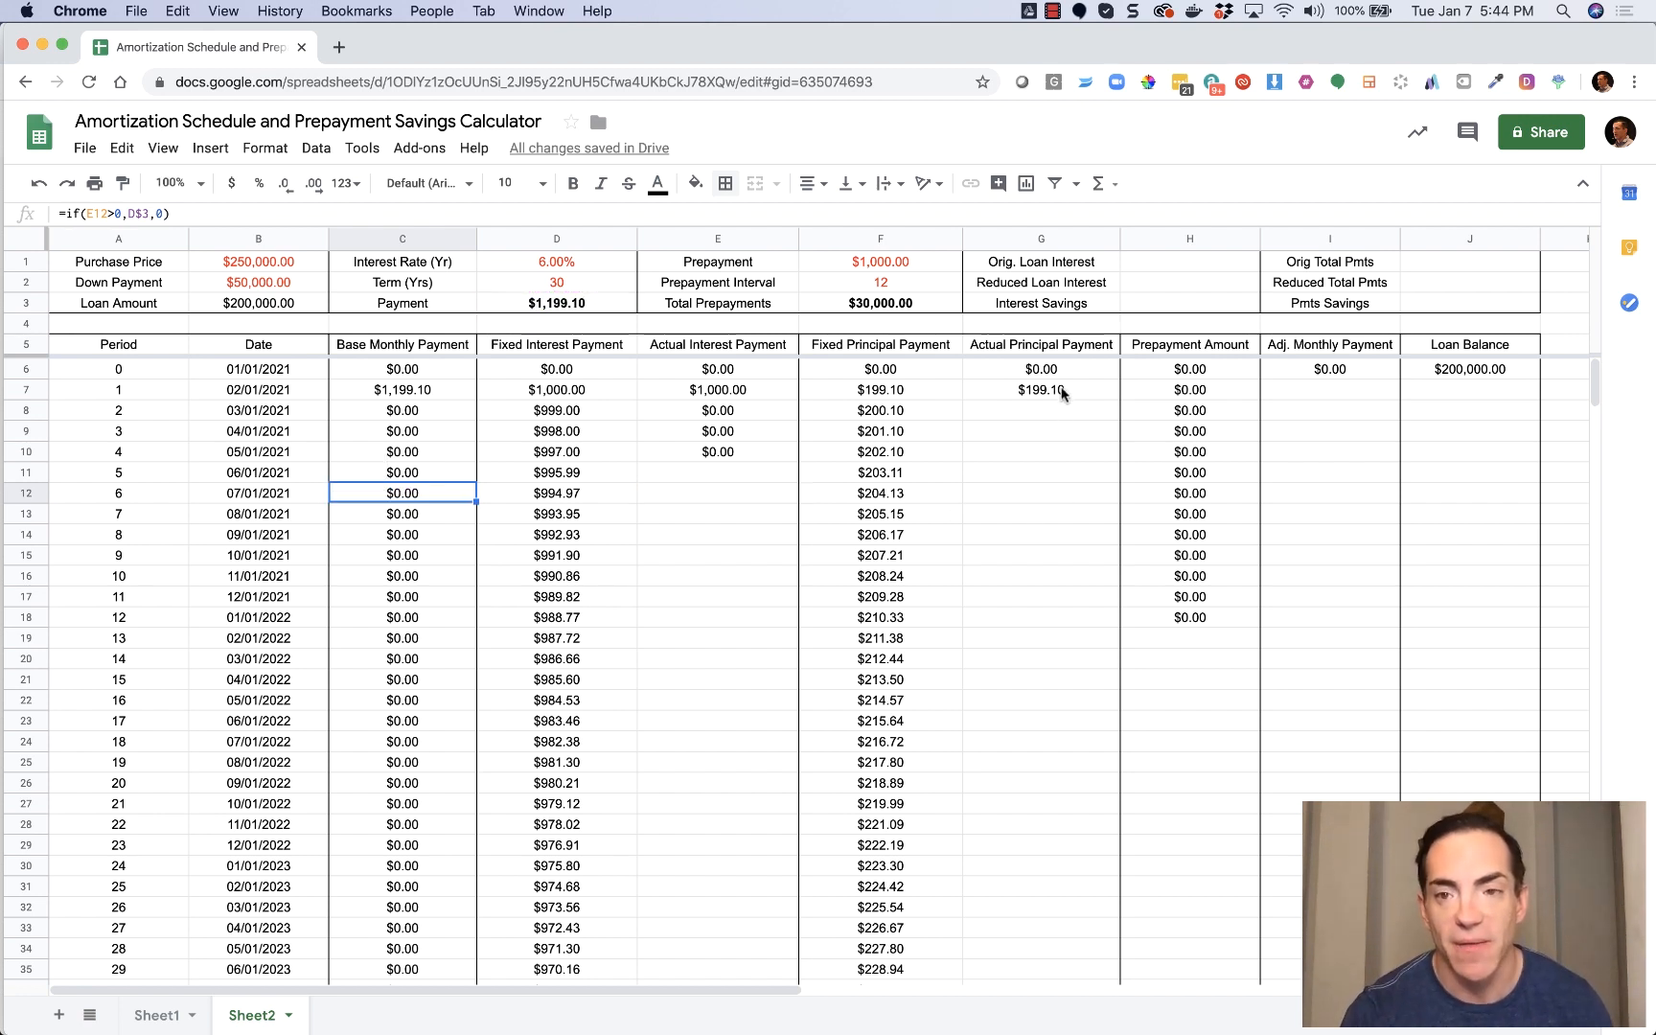
{"action": "left_click", "coordinate": [1062, 392]}
{"action": "double_click", "coordinate": [1062, 393]}
{"action": "key", "text": "Escape"}
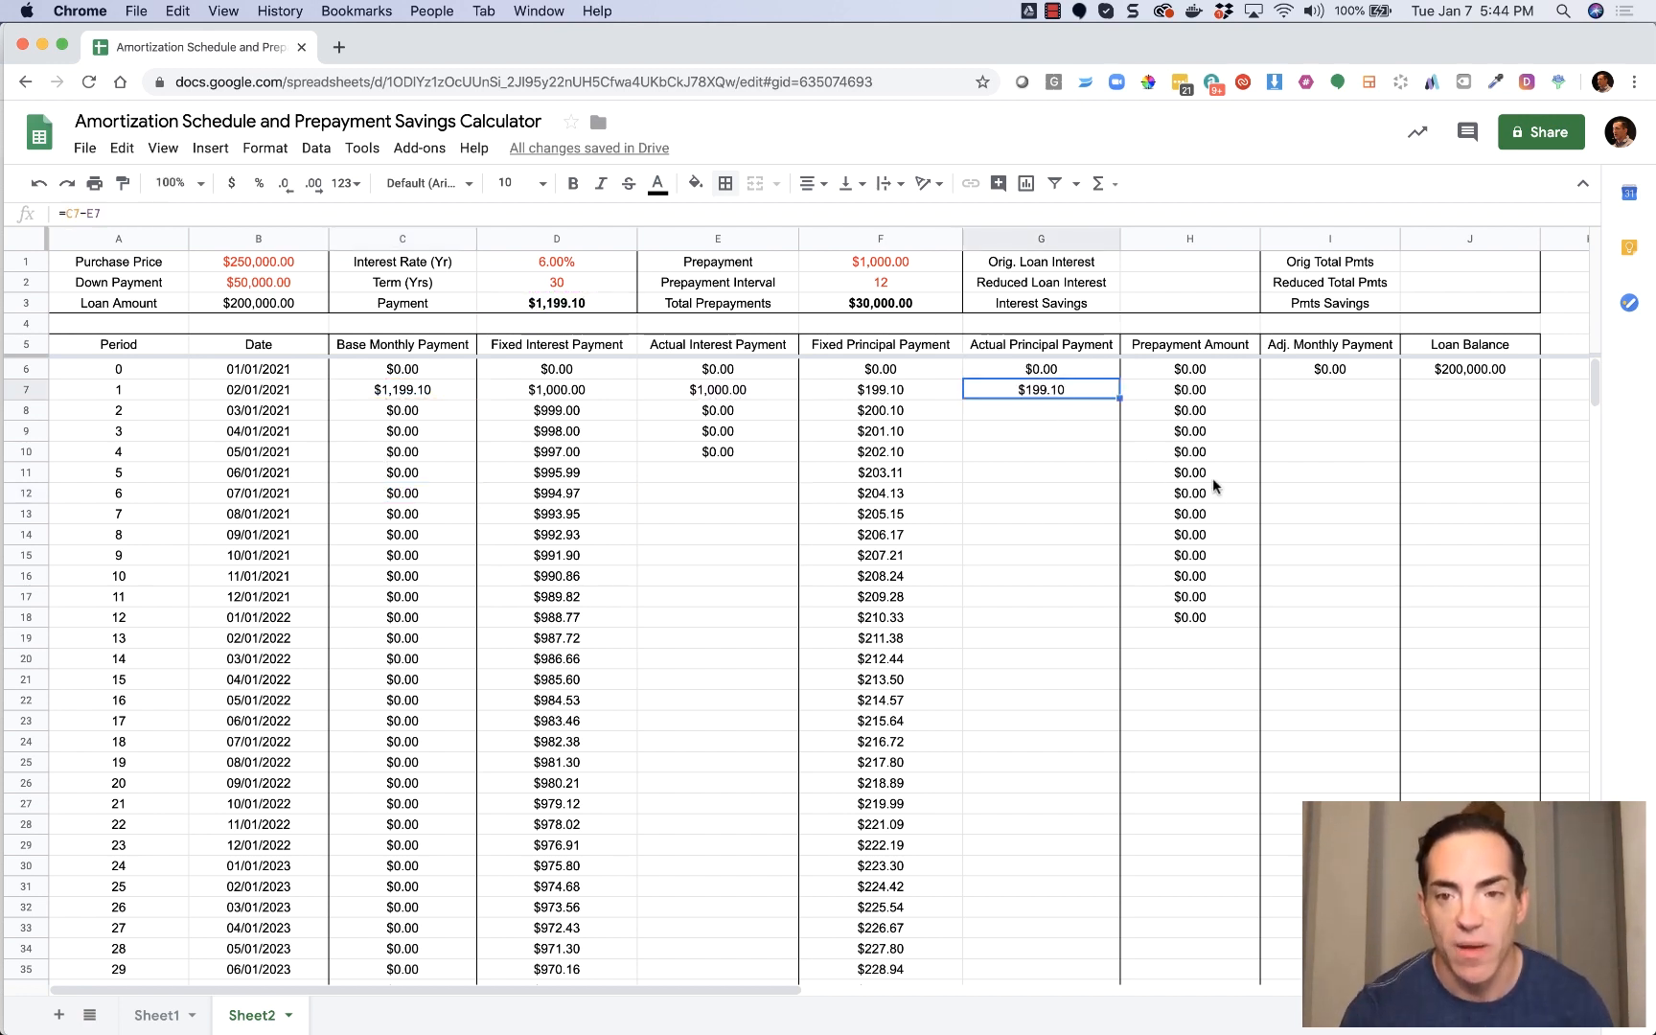
Compare the interval conditions in the prepayment amount formulas for period 6 in H12 and period 12 in H18.
{"action": "left_click", "coordinate": [1208, 490]}
{"action": "double_click", "coordinate": [1208, 490]}
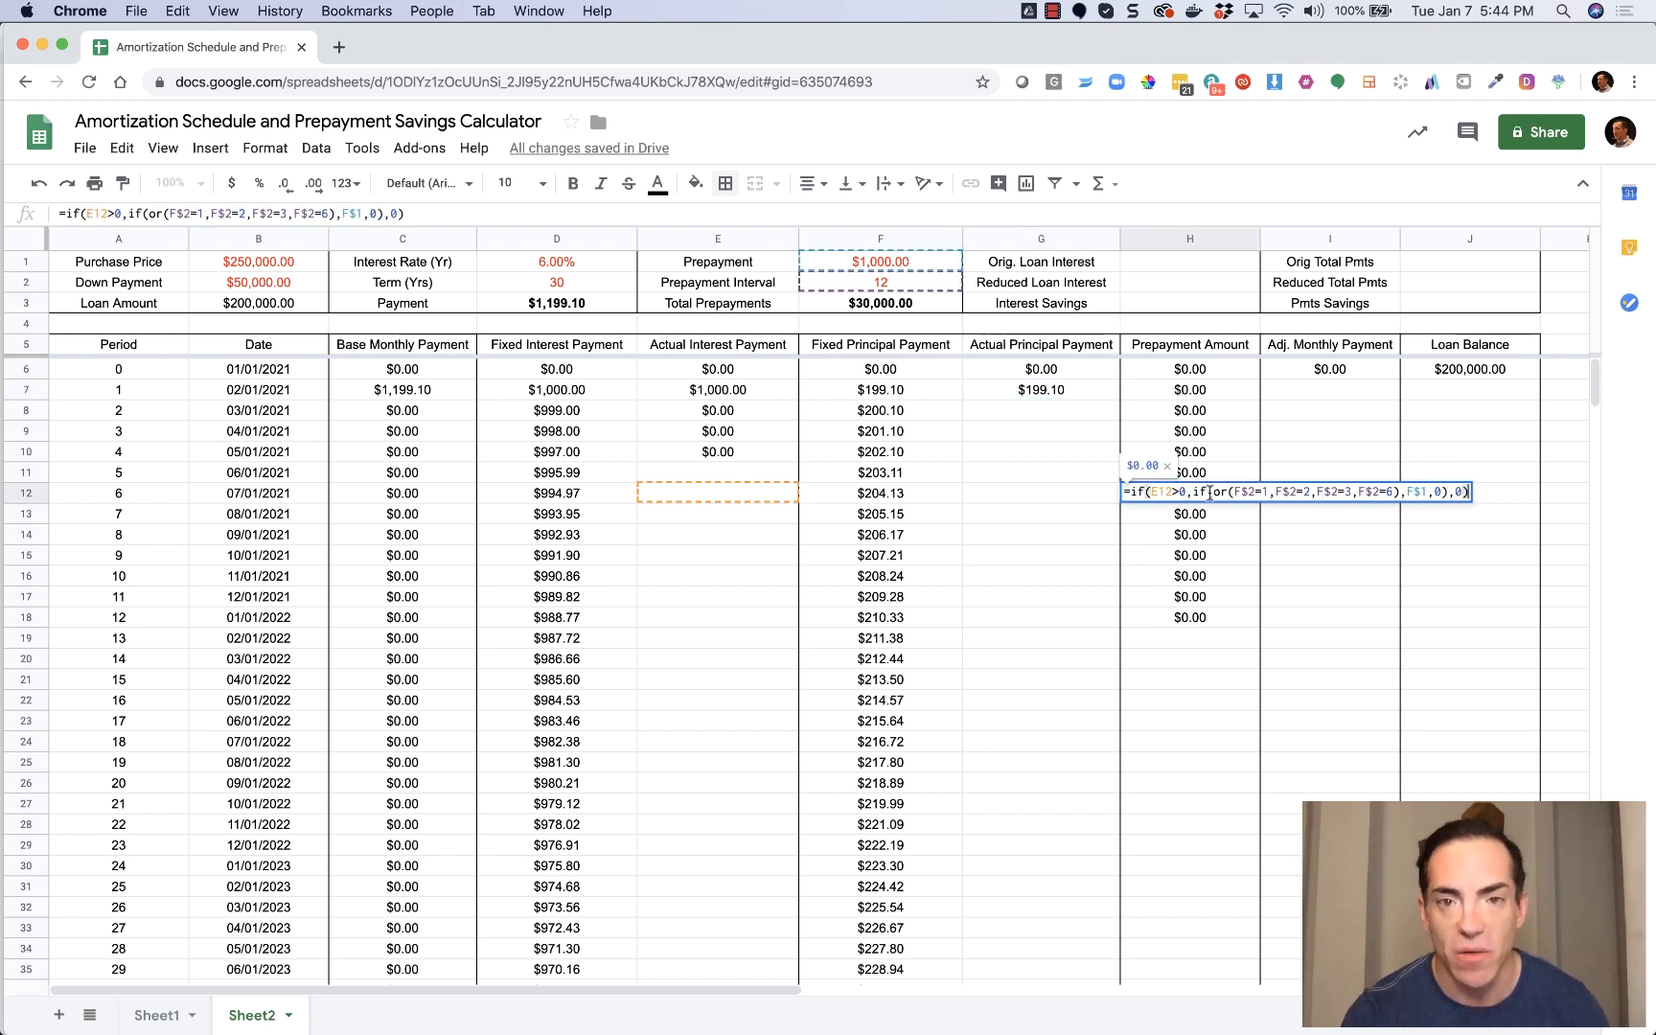
{"action": "key", "text": "Escape"}
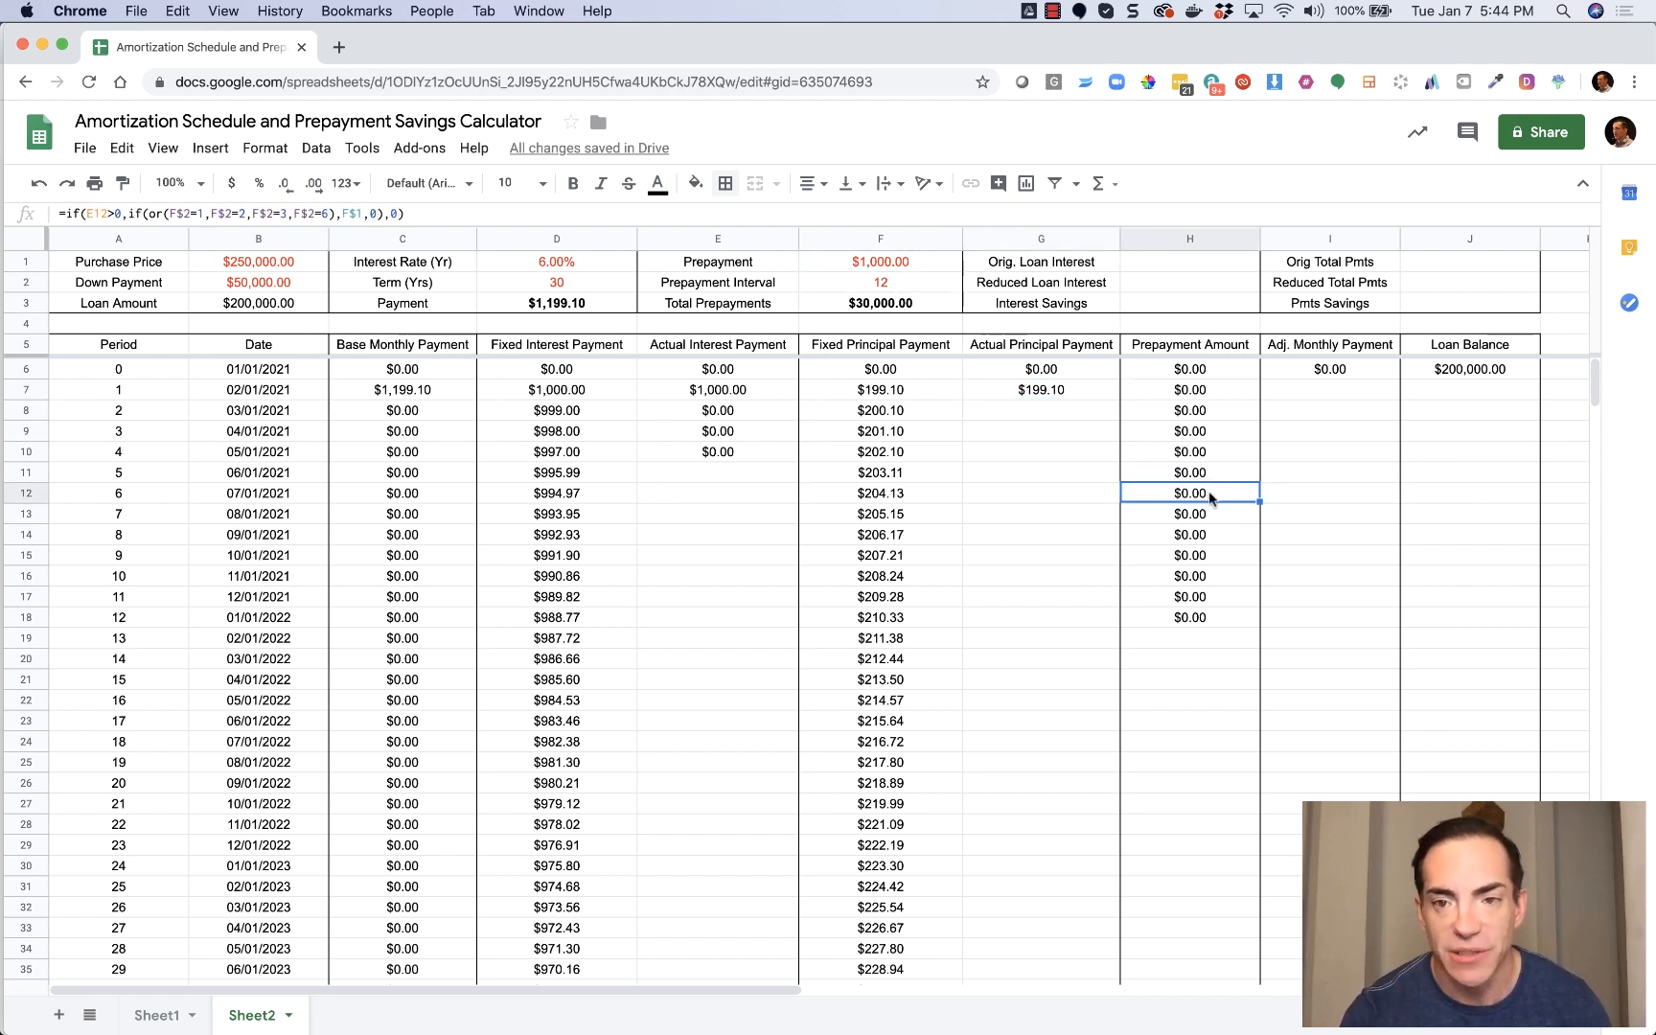
{"action": "left_click", "coordinate": [1211, 614]}
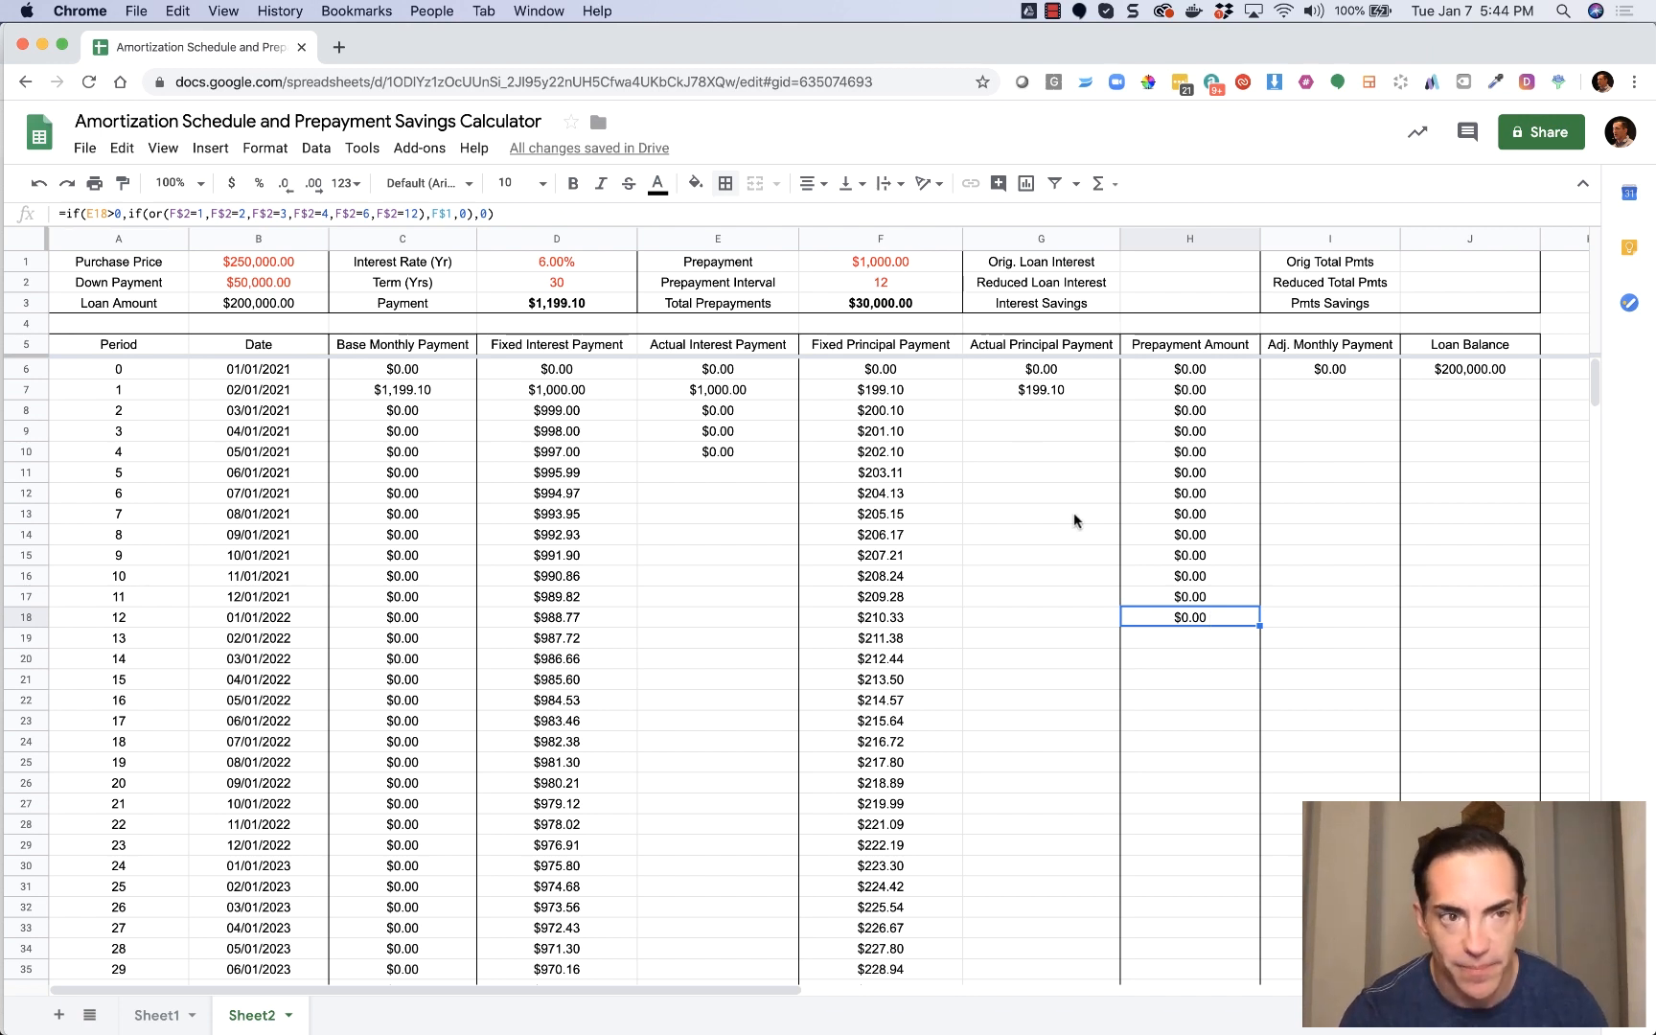
{"action": "double_click", "coordinate": [1205, 616]}
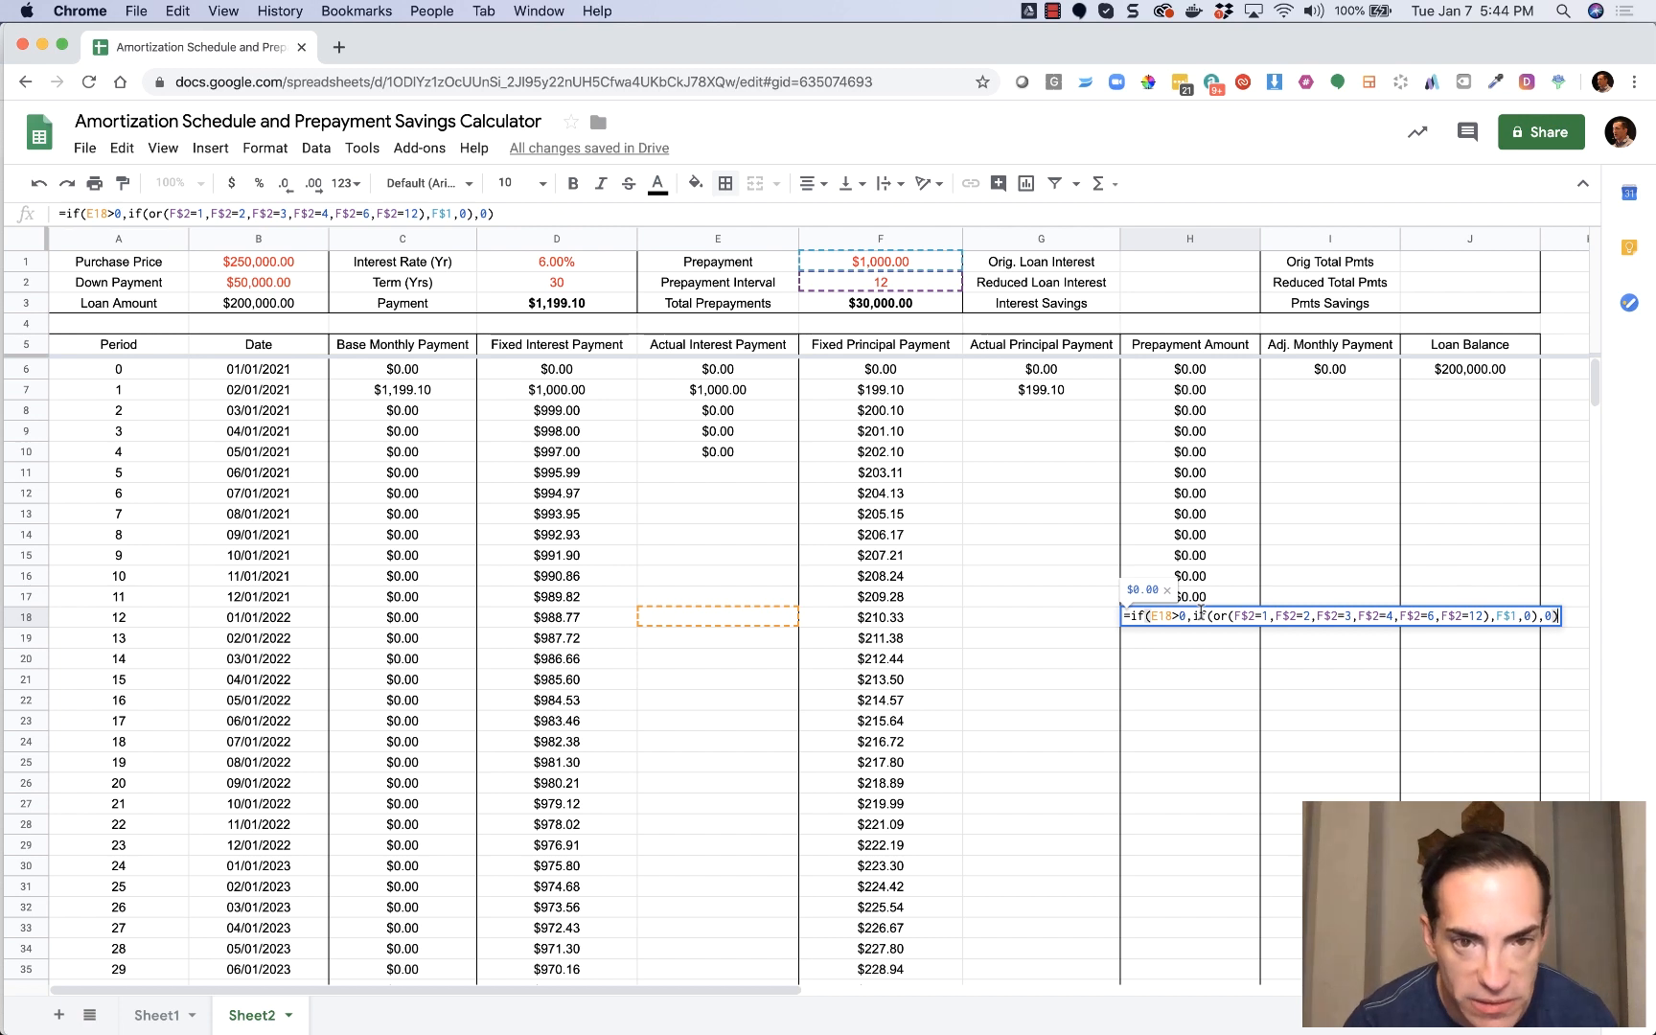
{"action": "key", "text": "Escape"}
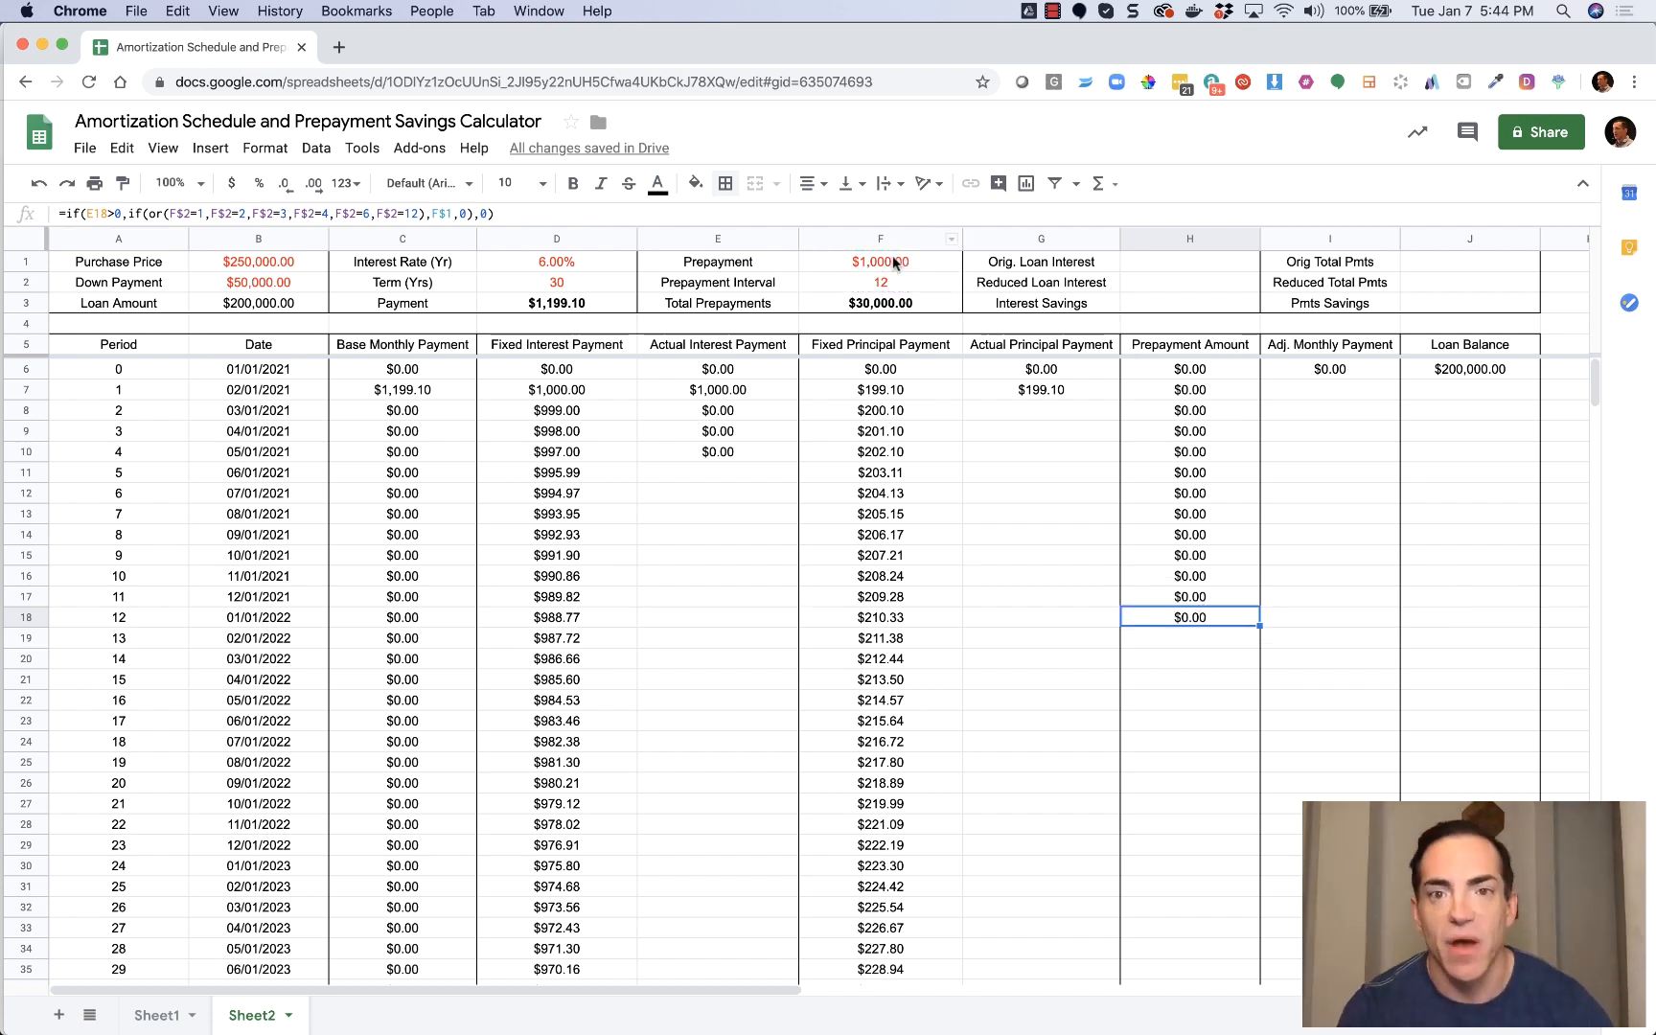
Examine the condition on E7 in the period 1 prepayment amount formula in H7.
{"action": "double_click", "coordinate": [1210, 391]}
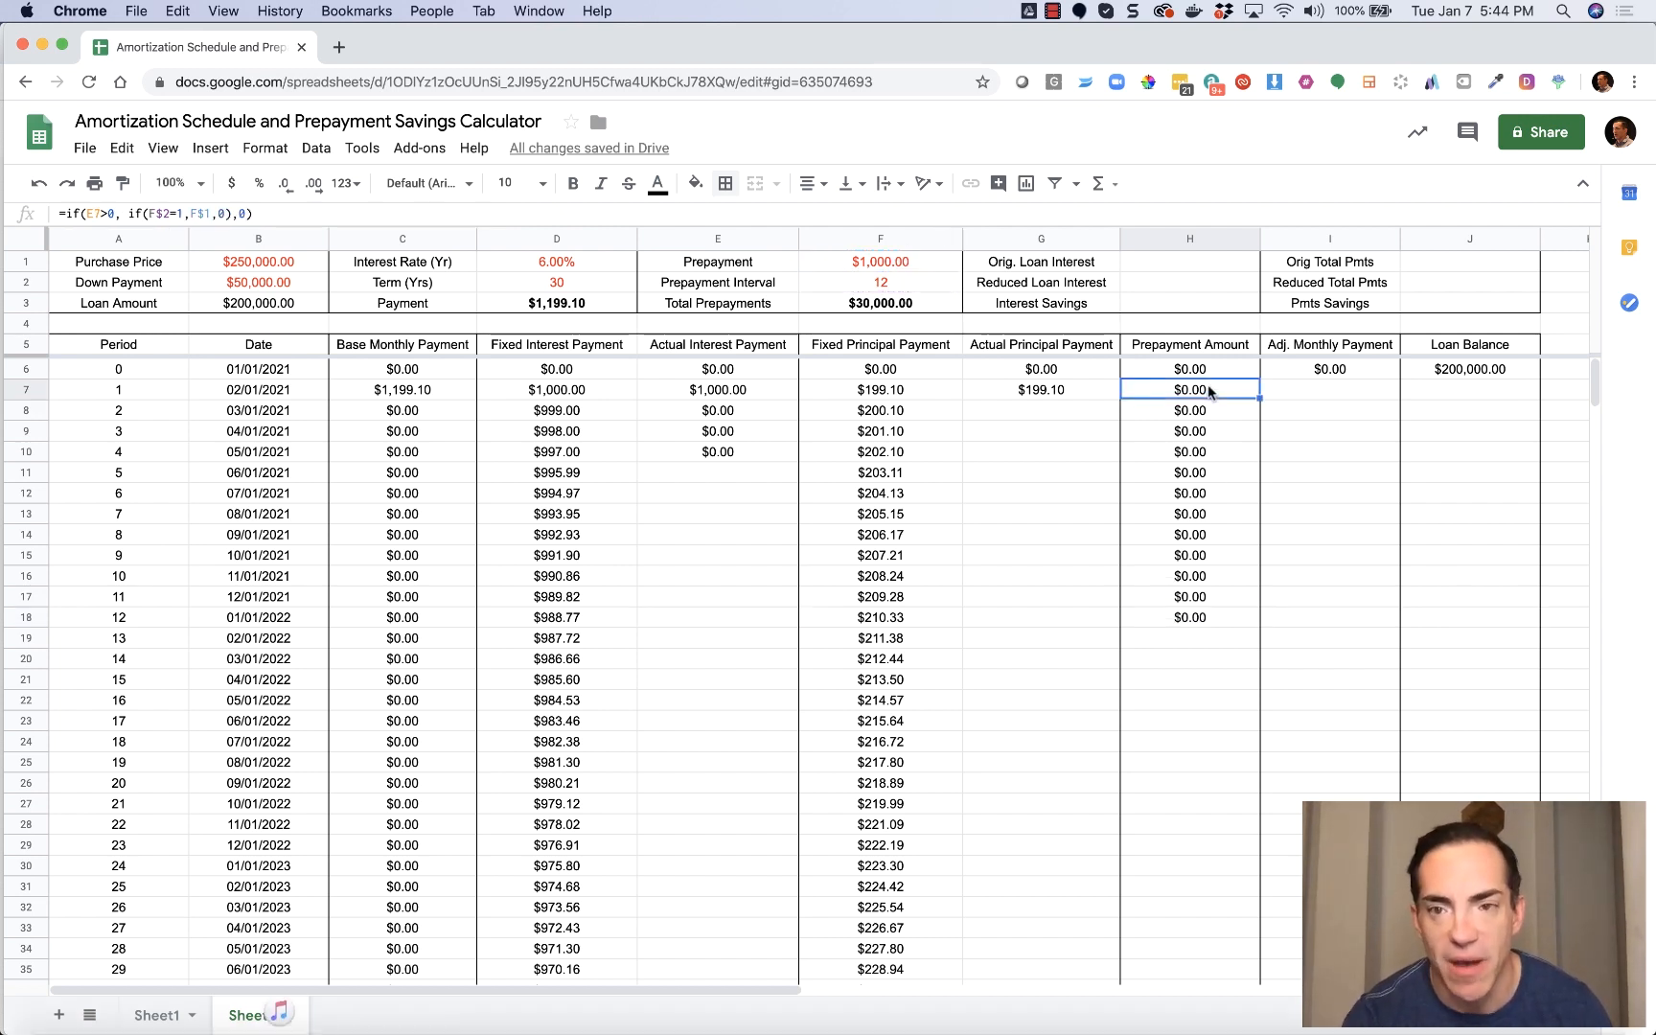
{"action": "left_click_drag", "start_coordinate": [1180, 388], "coordinate": [1137, 386]}
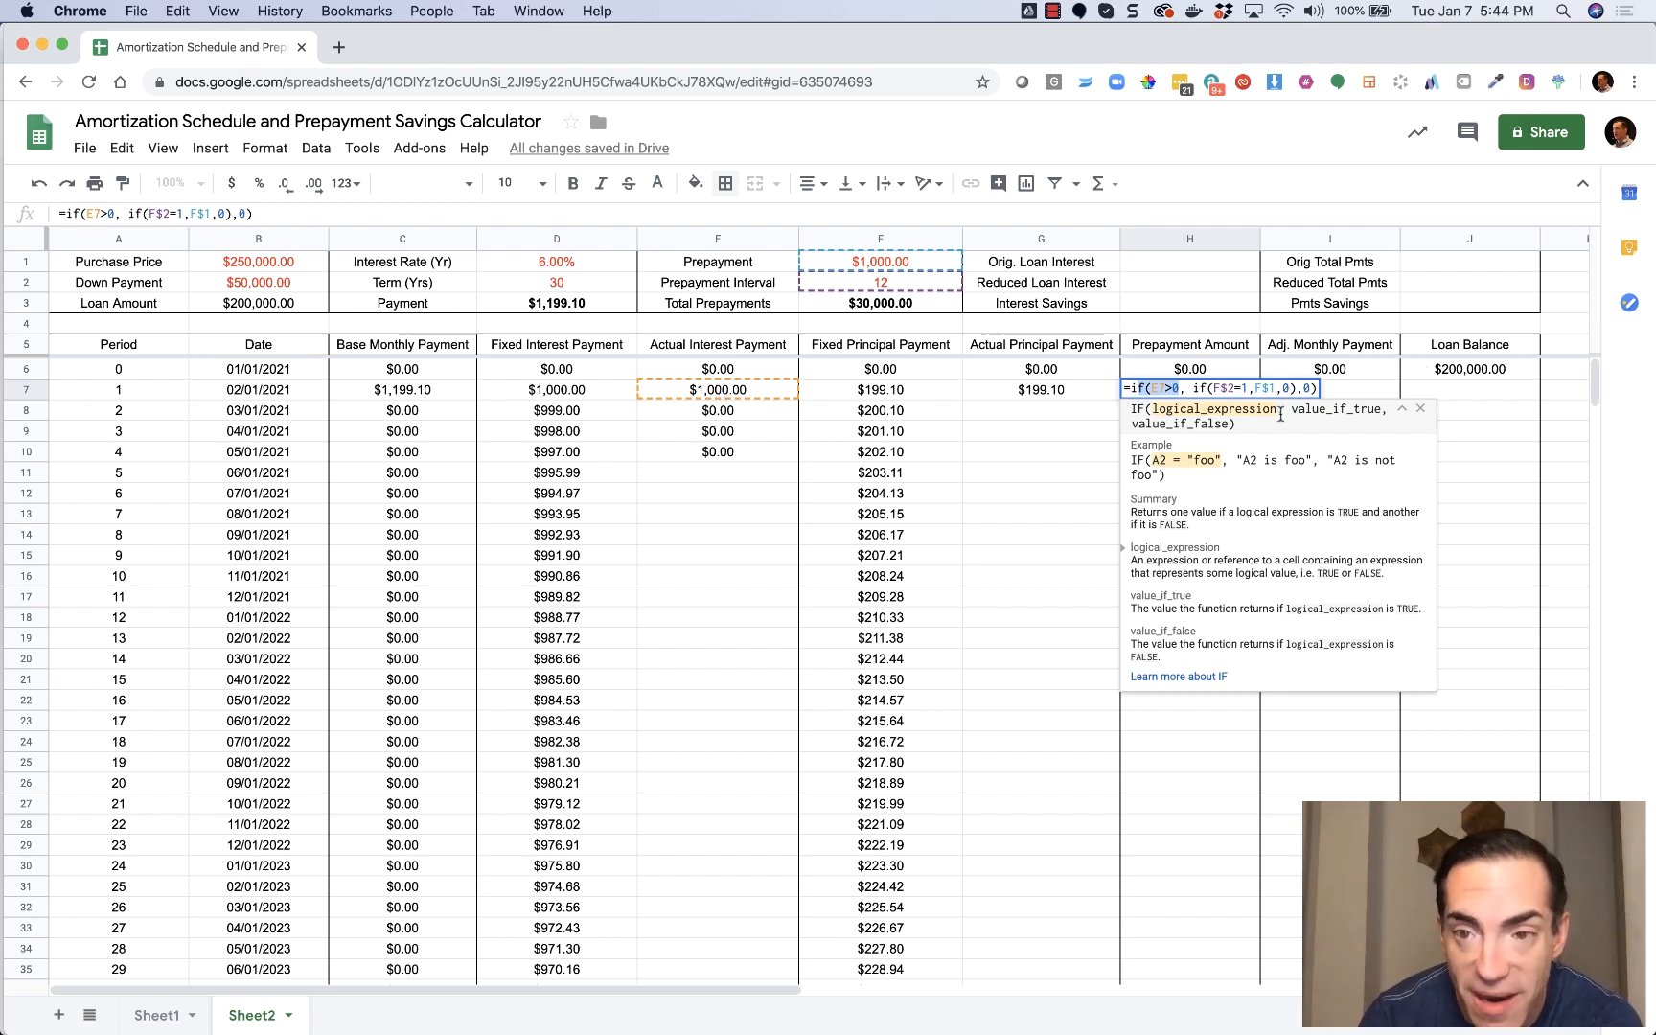
{"action": "key", "text": "Escape"}
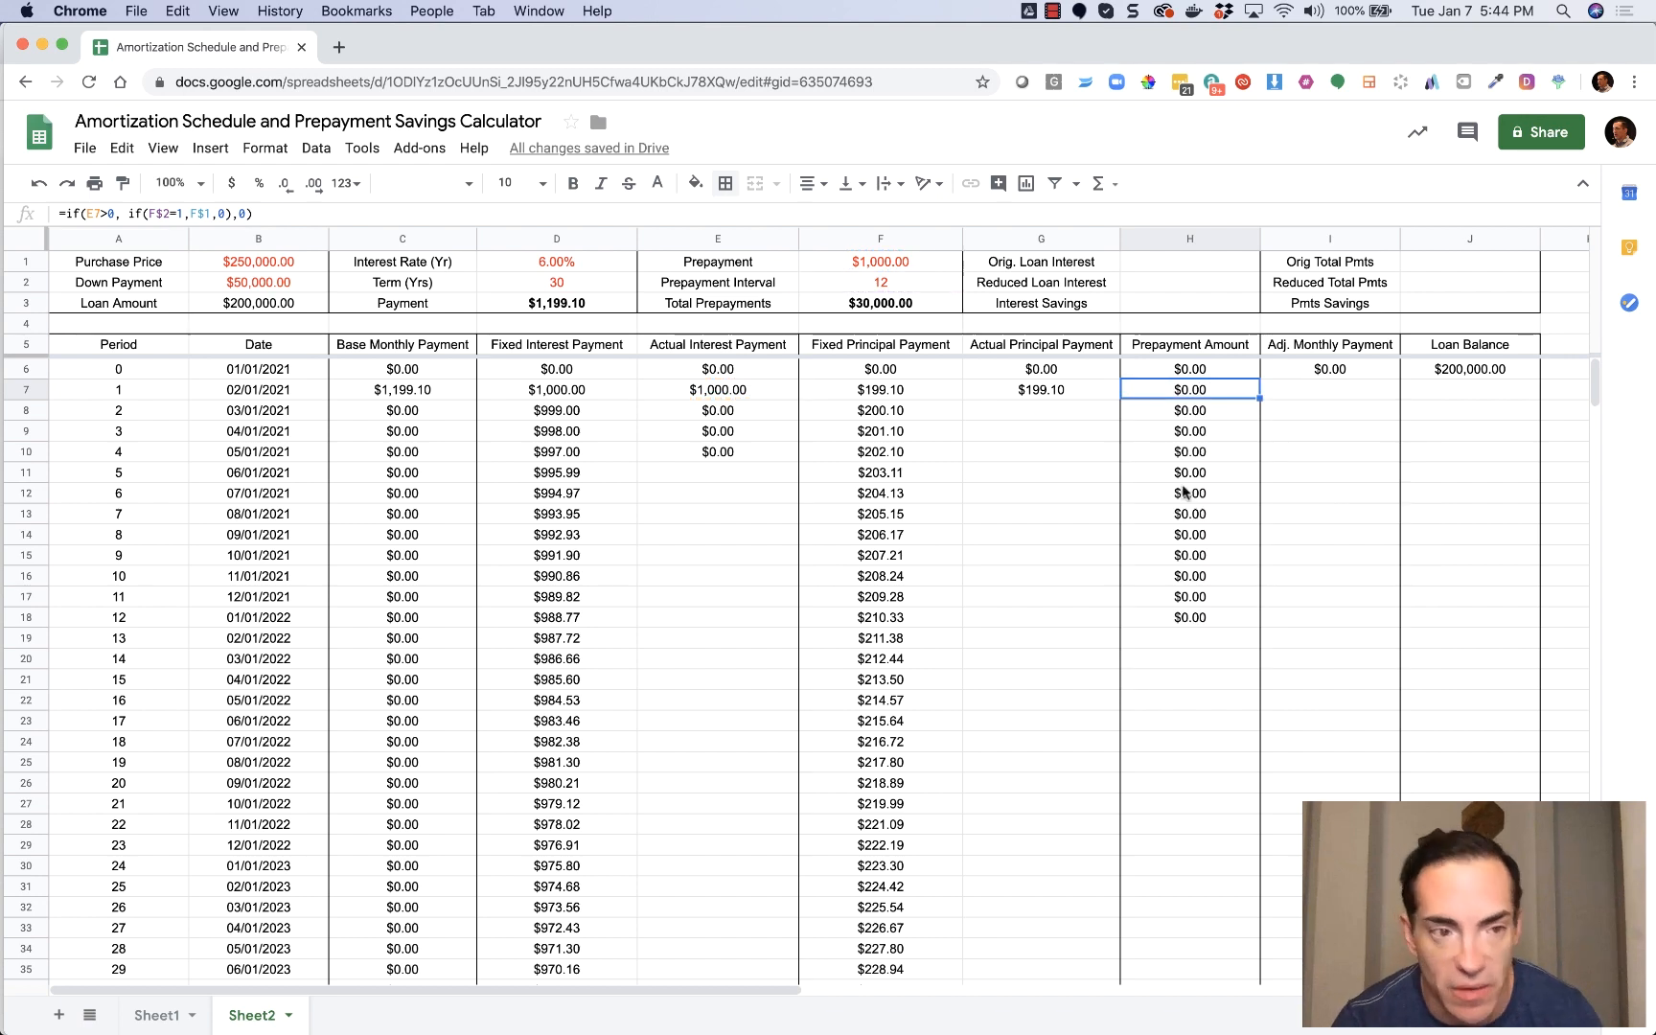
Examine each part of the period 6 prepayment formula in H12: the OR interval conditions, the F$1 result and both zero fallbacks.
{"action": "double_click", "coordinate": [1183, 492]}
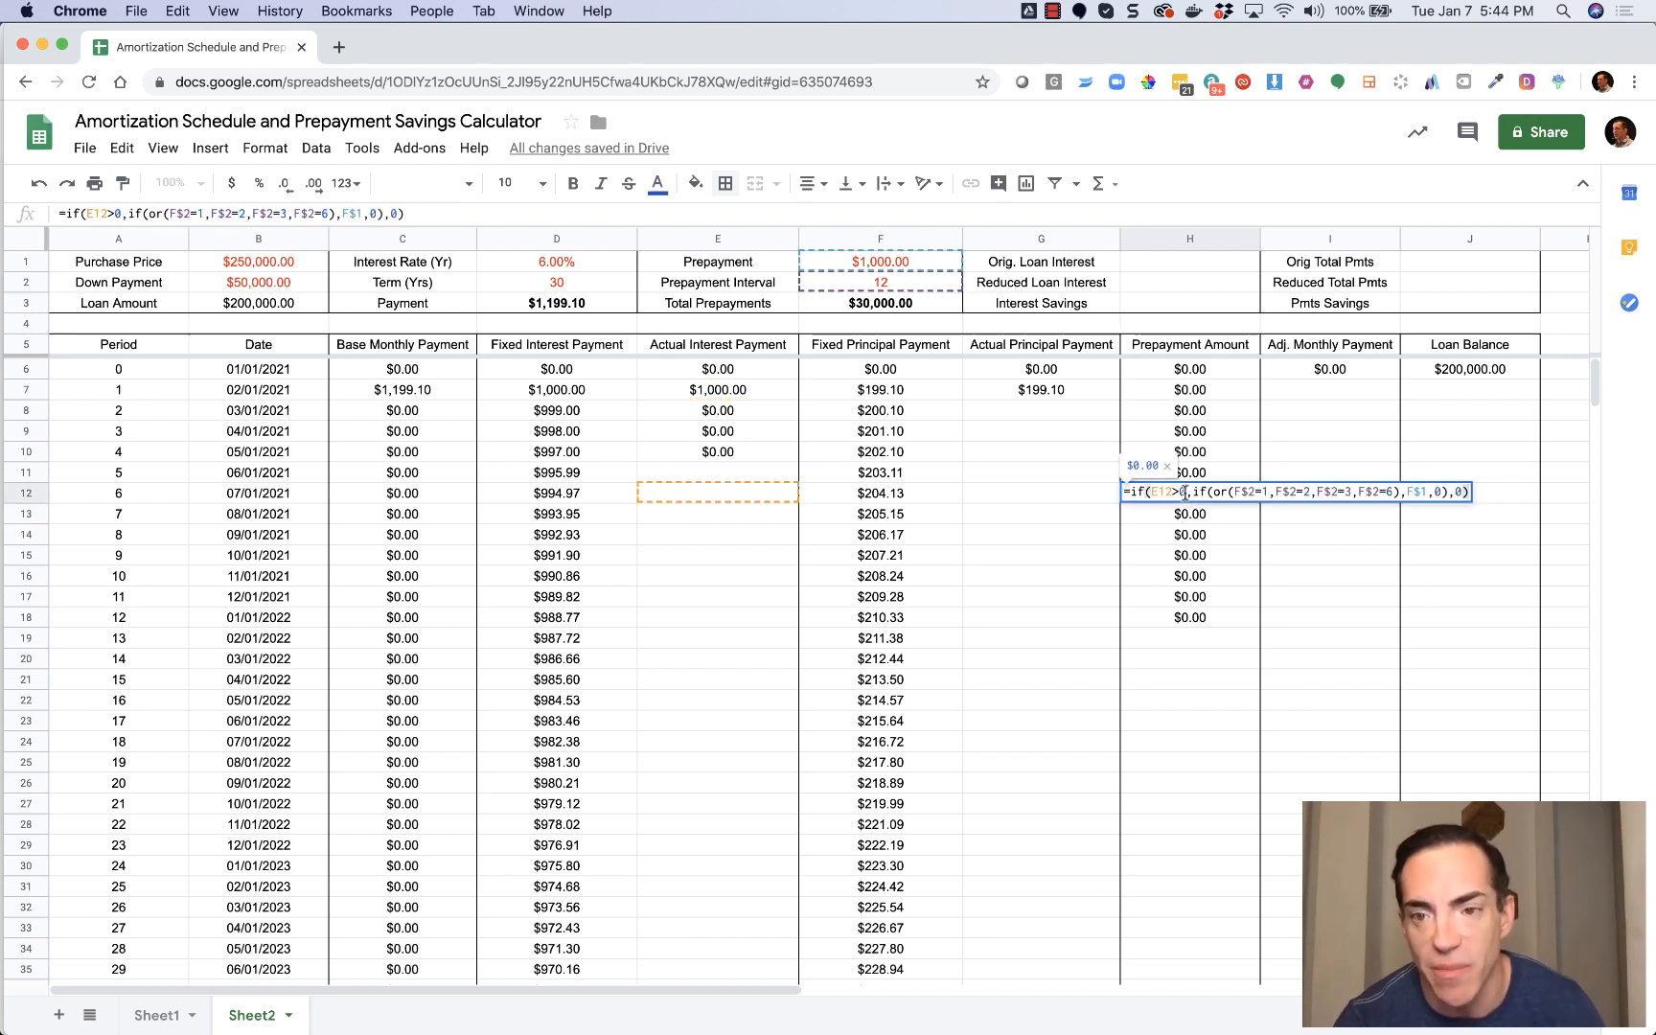
{"action": "left_click", "coordinate": [1185, 492]}
{"action": "left_click", "coordinate": [1193, 492]}
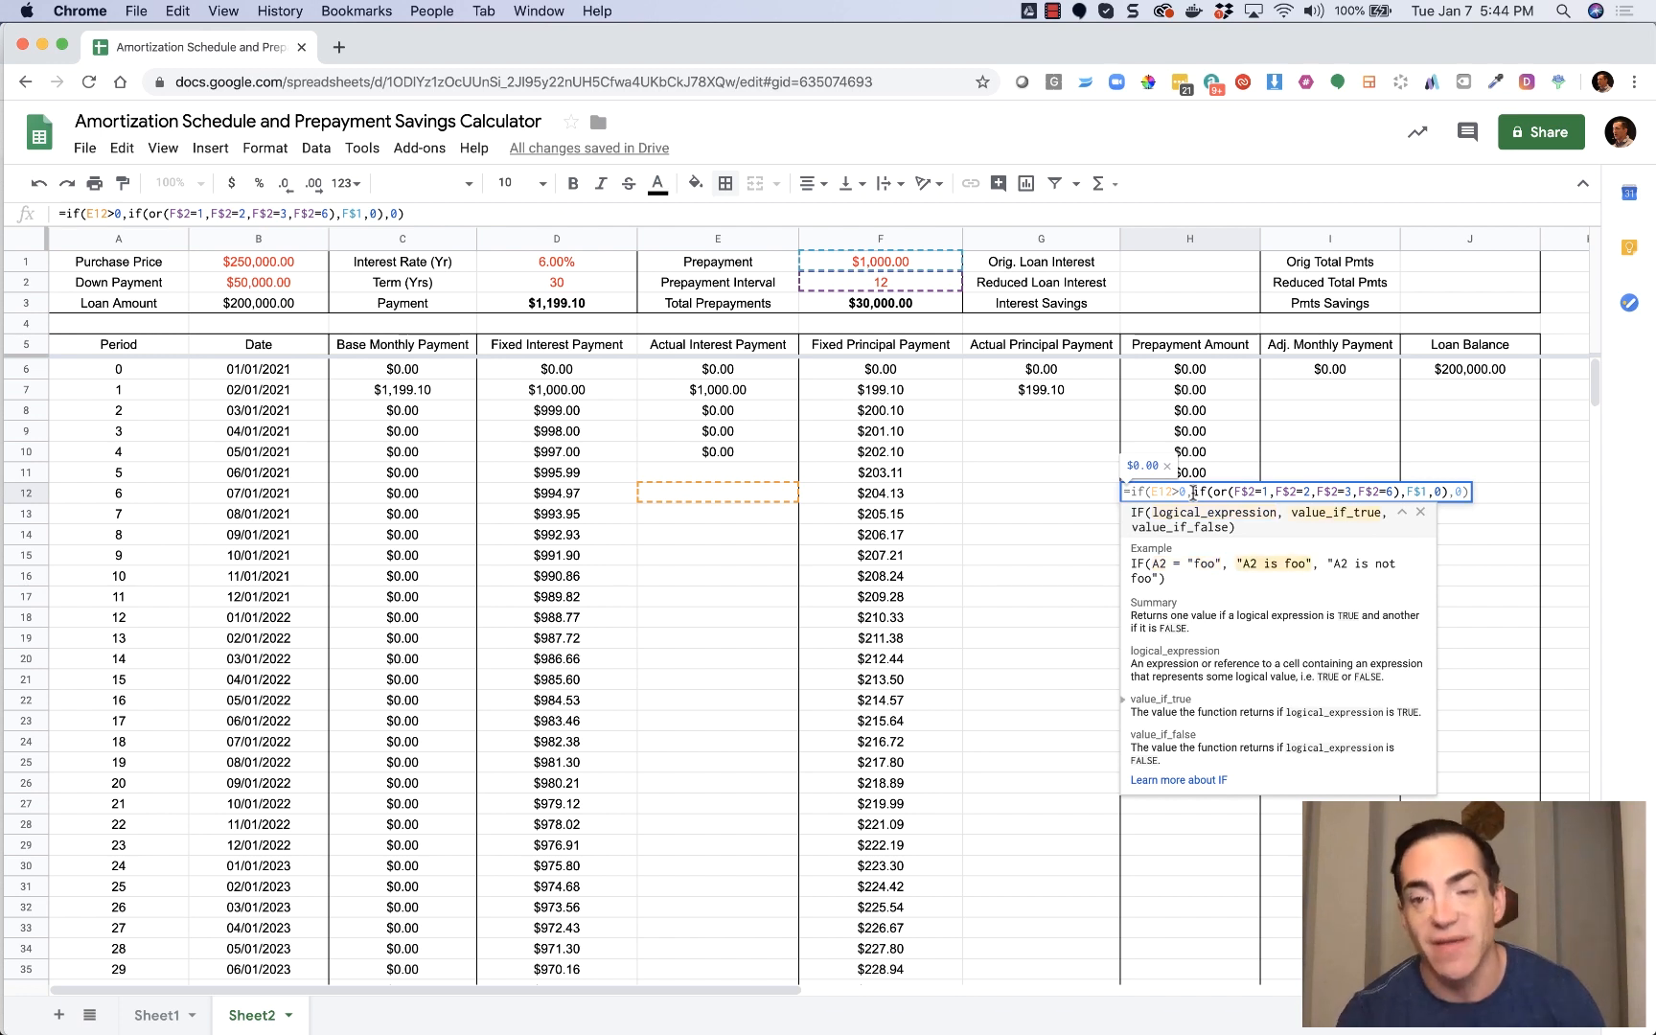
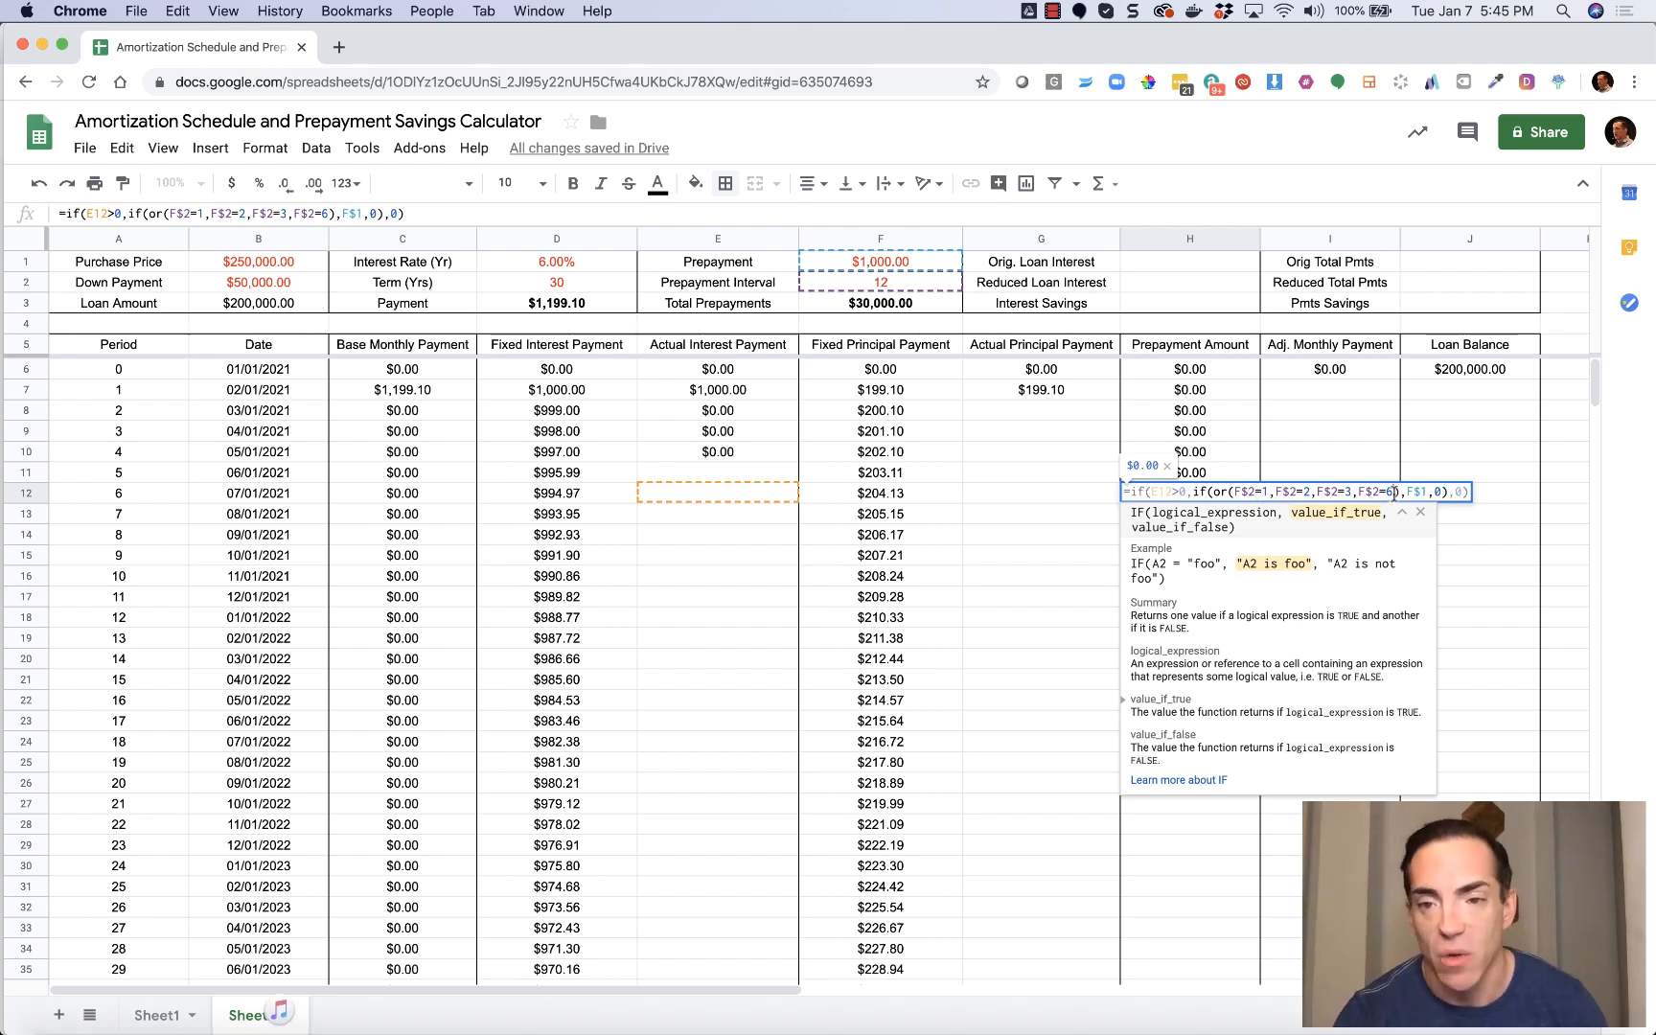
{"action": "left_click_drag", "start_coordinate": [1395, 491], "coordinate": [1192, 490]}
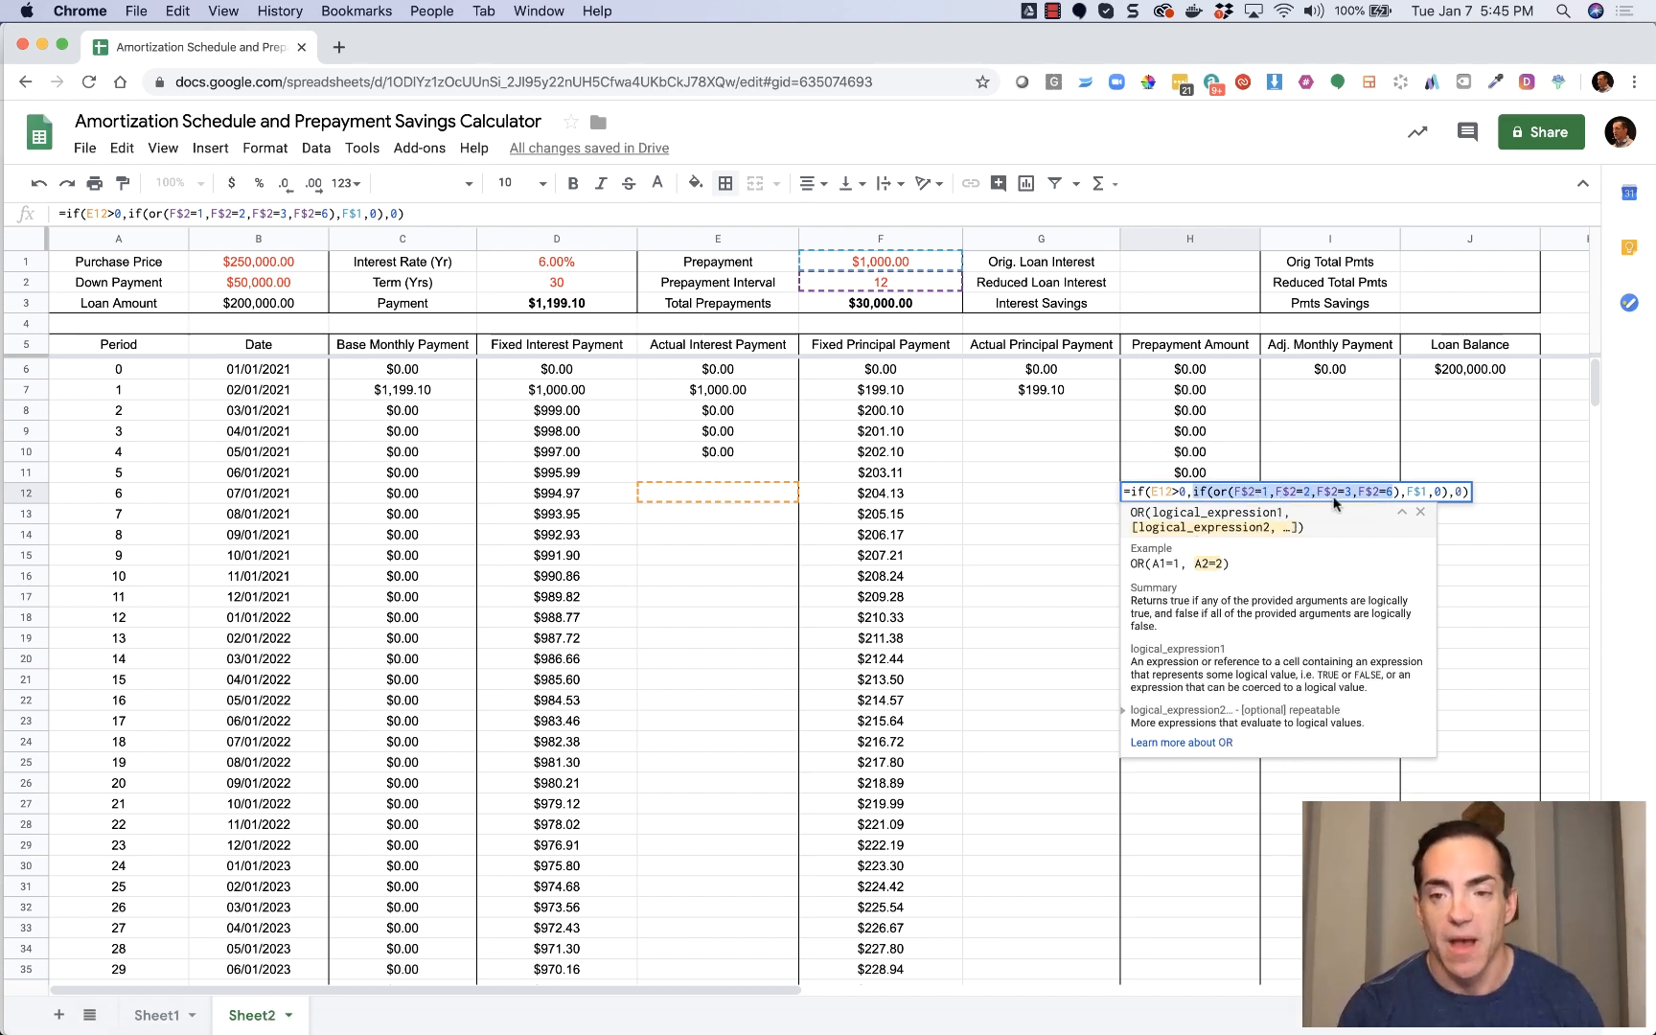
{"action": "left_click", "coordinate": [1393, 497]}
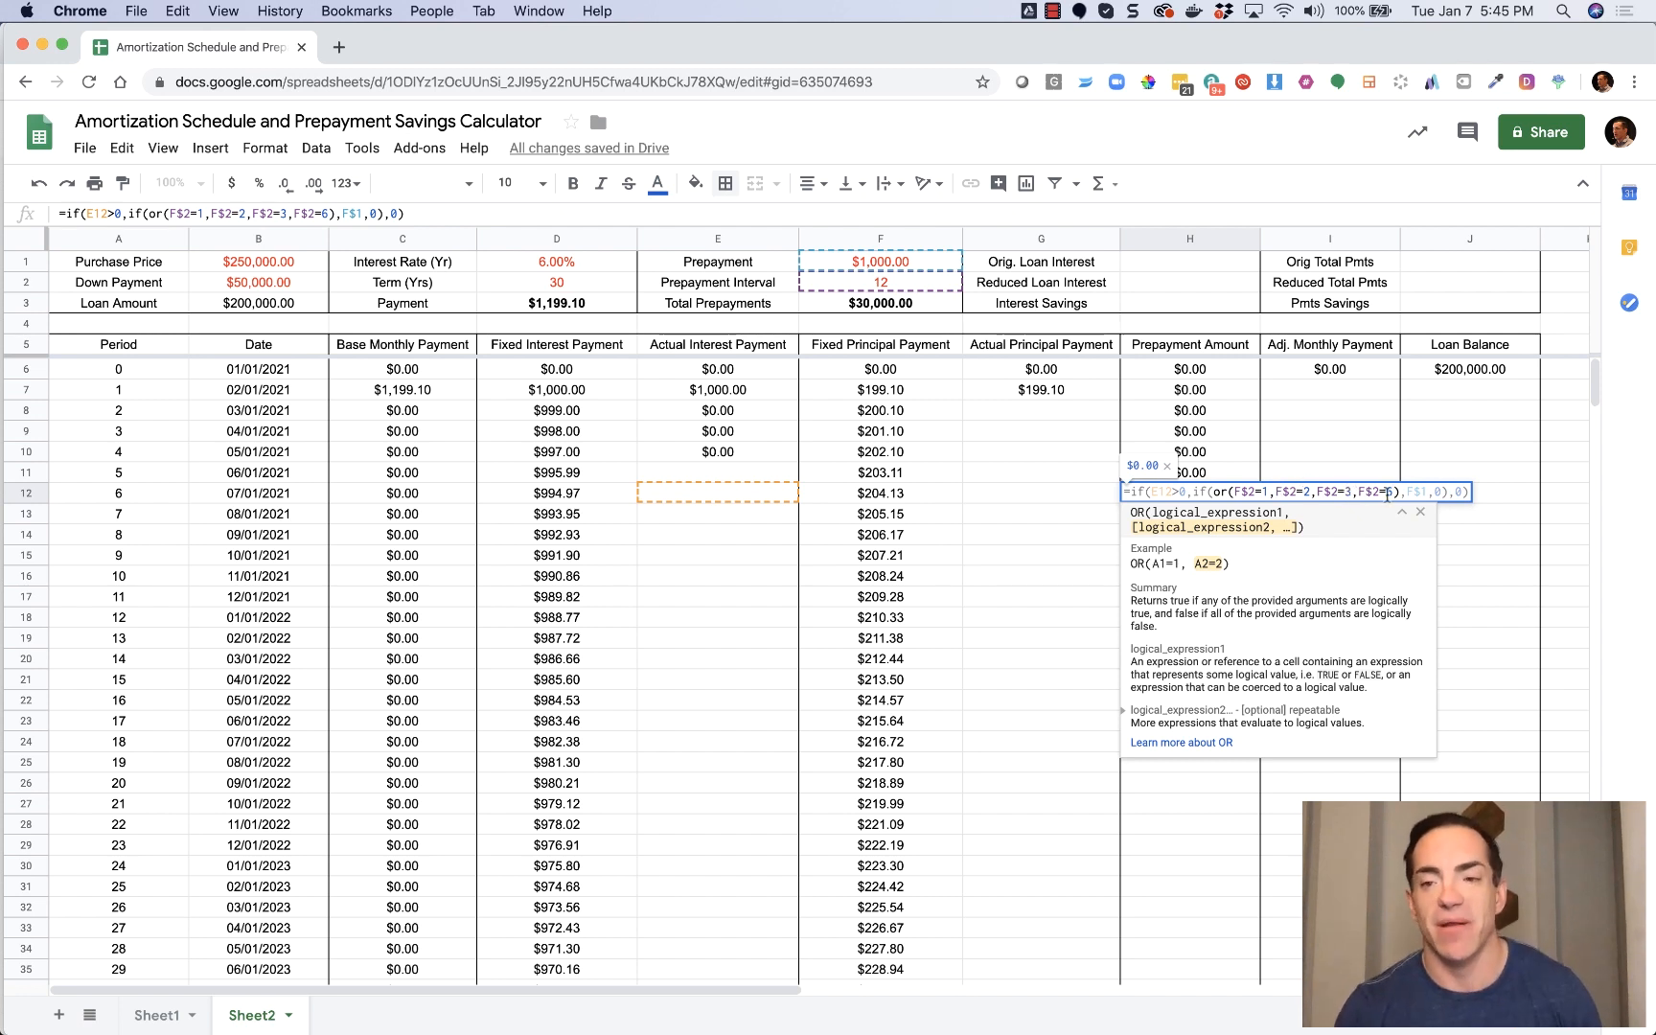
{"action": "left_click_drag", "start_coordinate": [1396, 493], "coordinate": [1212, 490]}
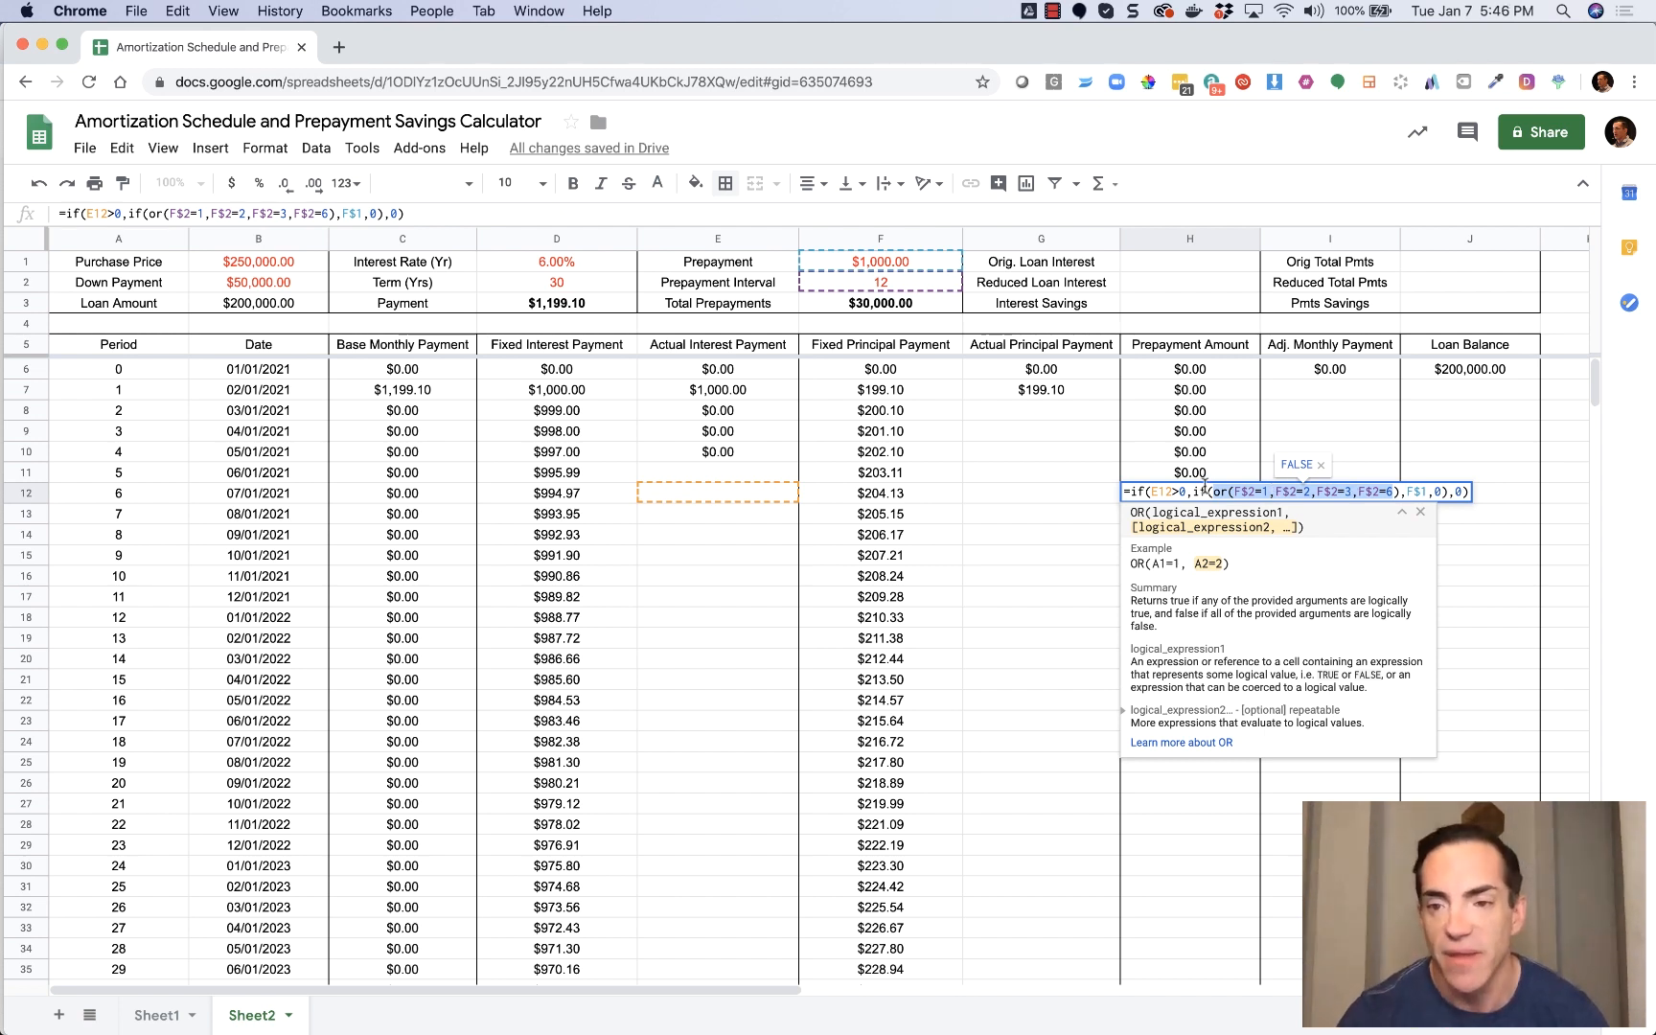
{"action": "double_click", "coordinate": [1416, 492]}
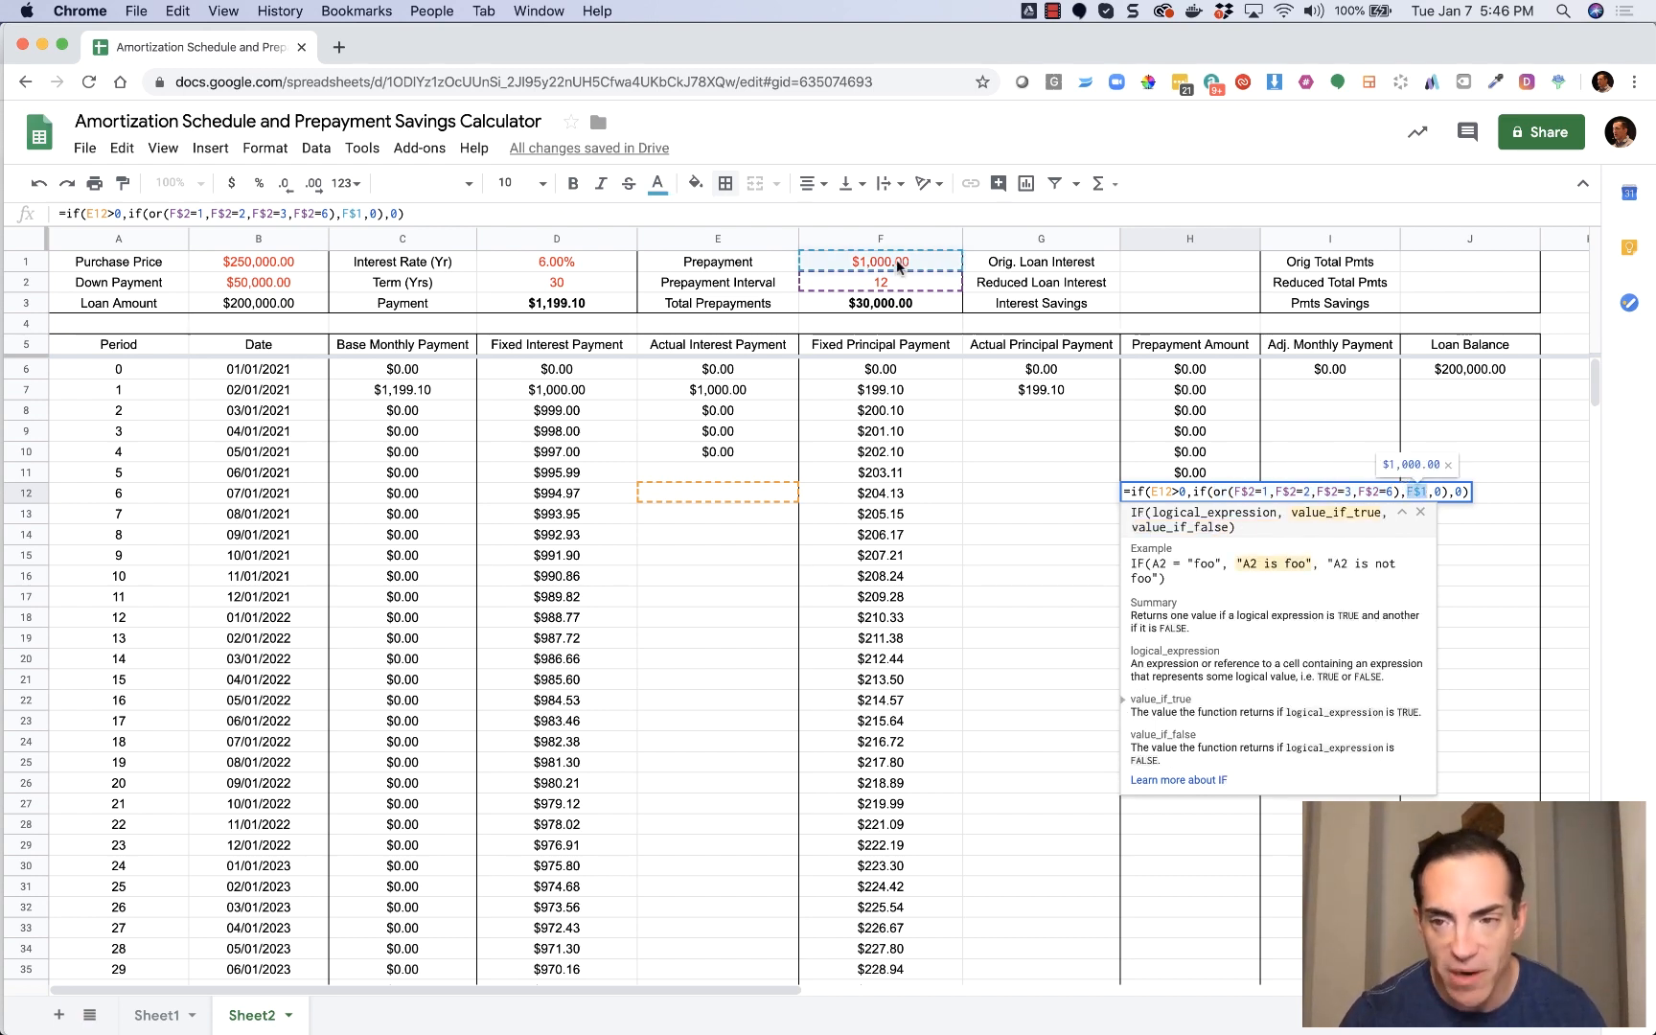
{"action": "left_click", "coordinate": [1439, 491]}
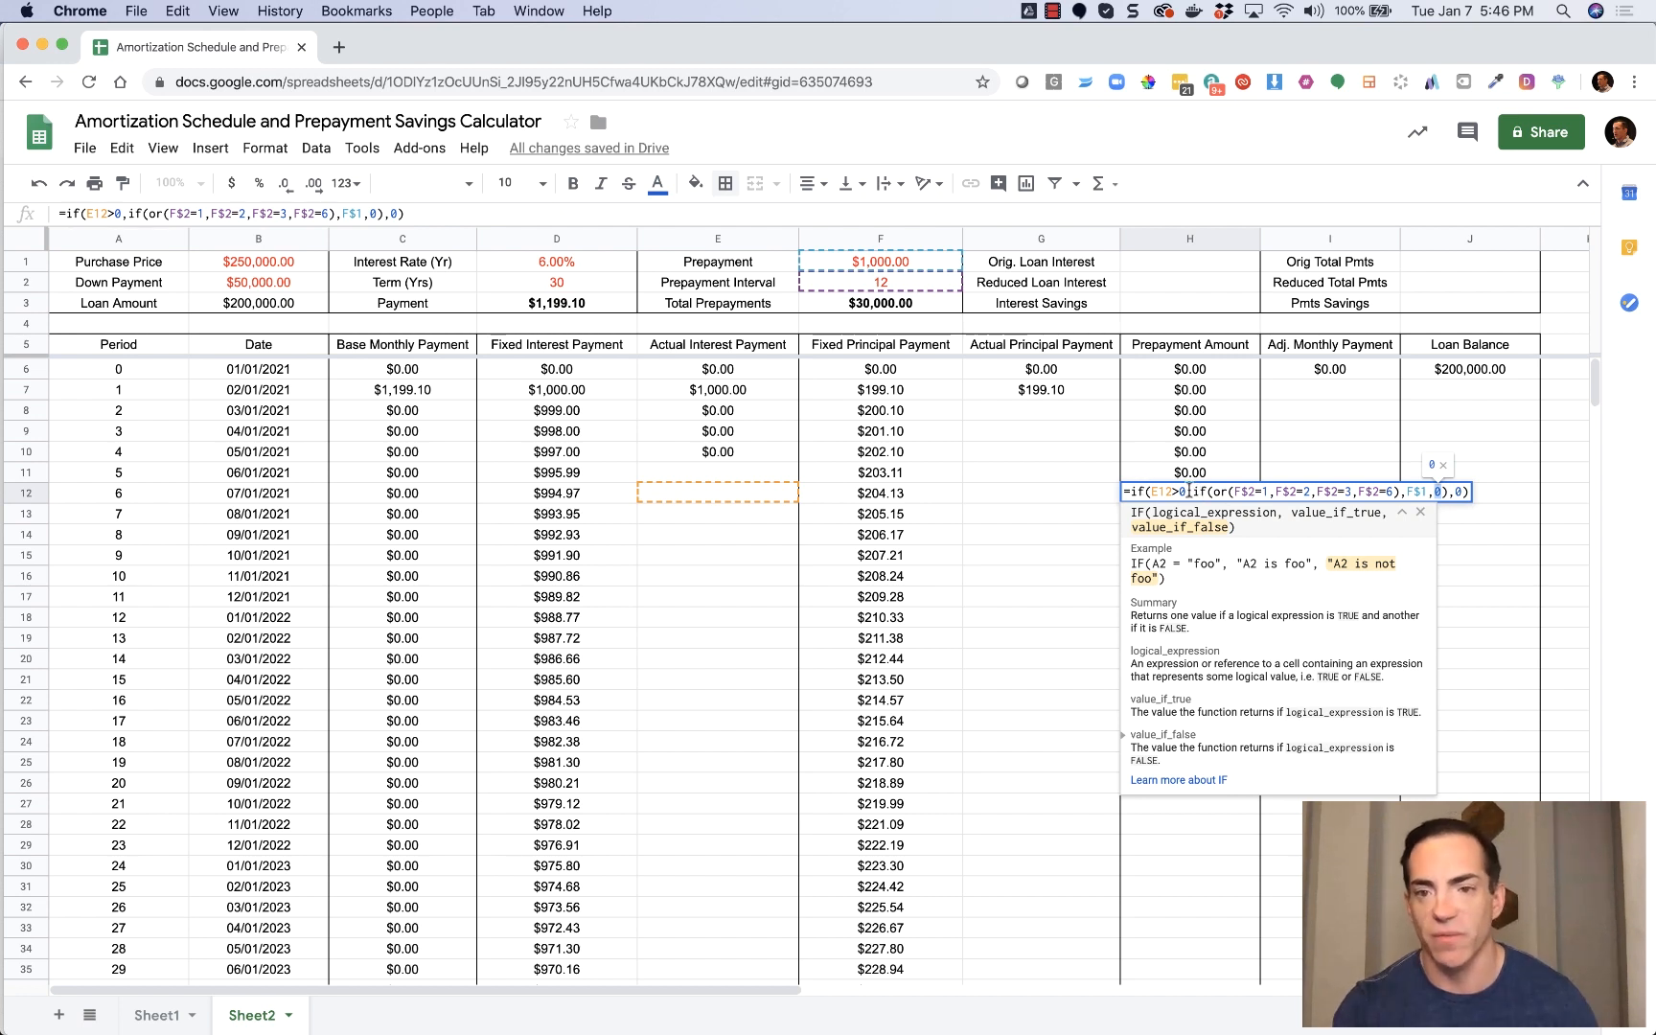
{"action": "left_click", "coordinate": [1458, 490]}
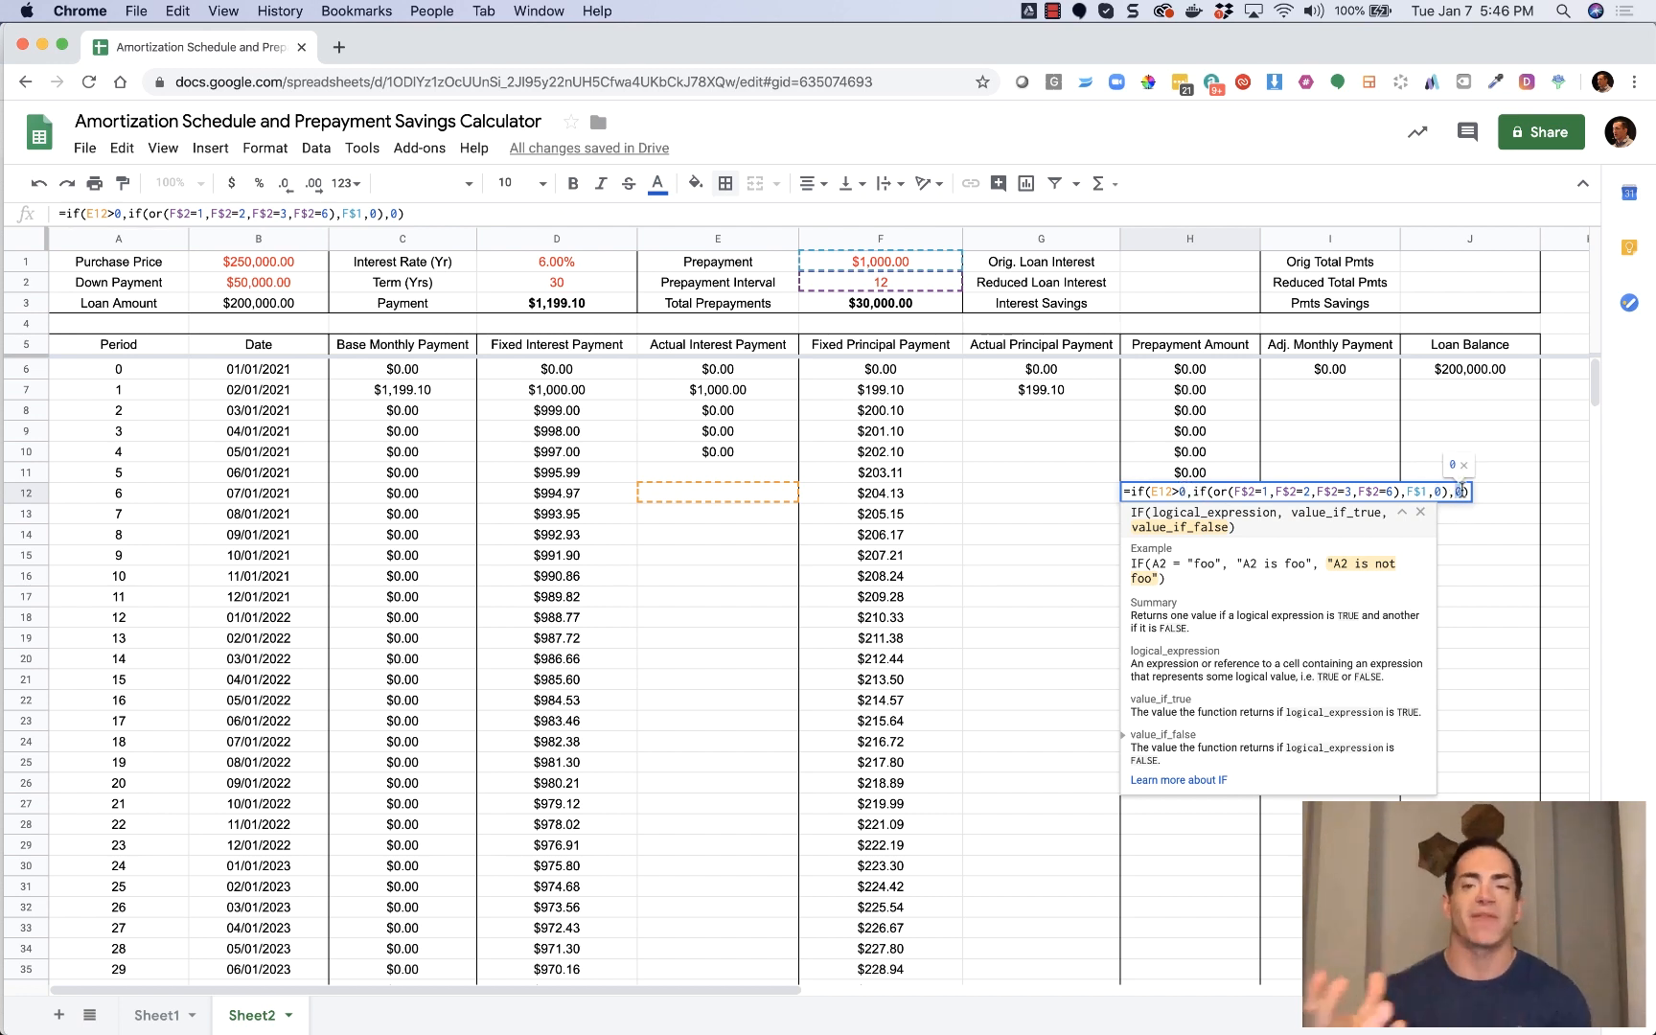
{"action": "key", "text": "Return"}
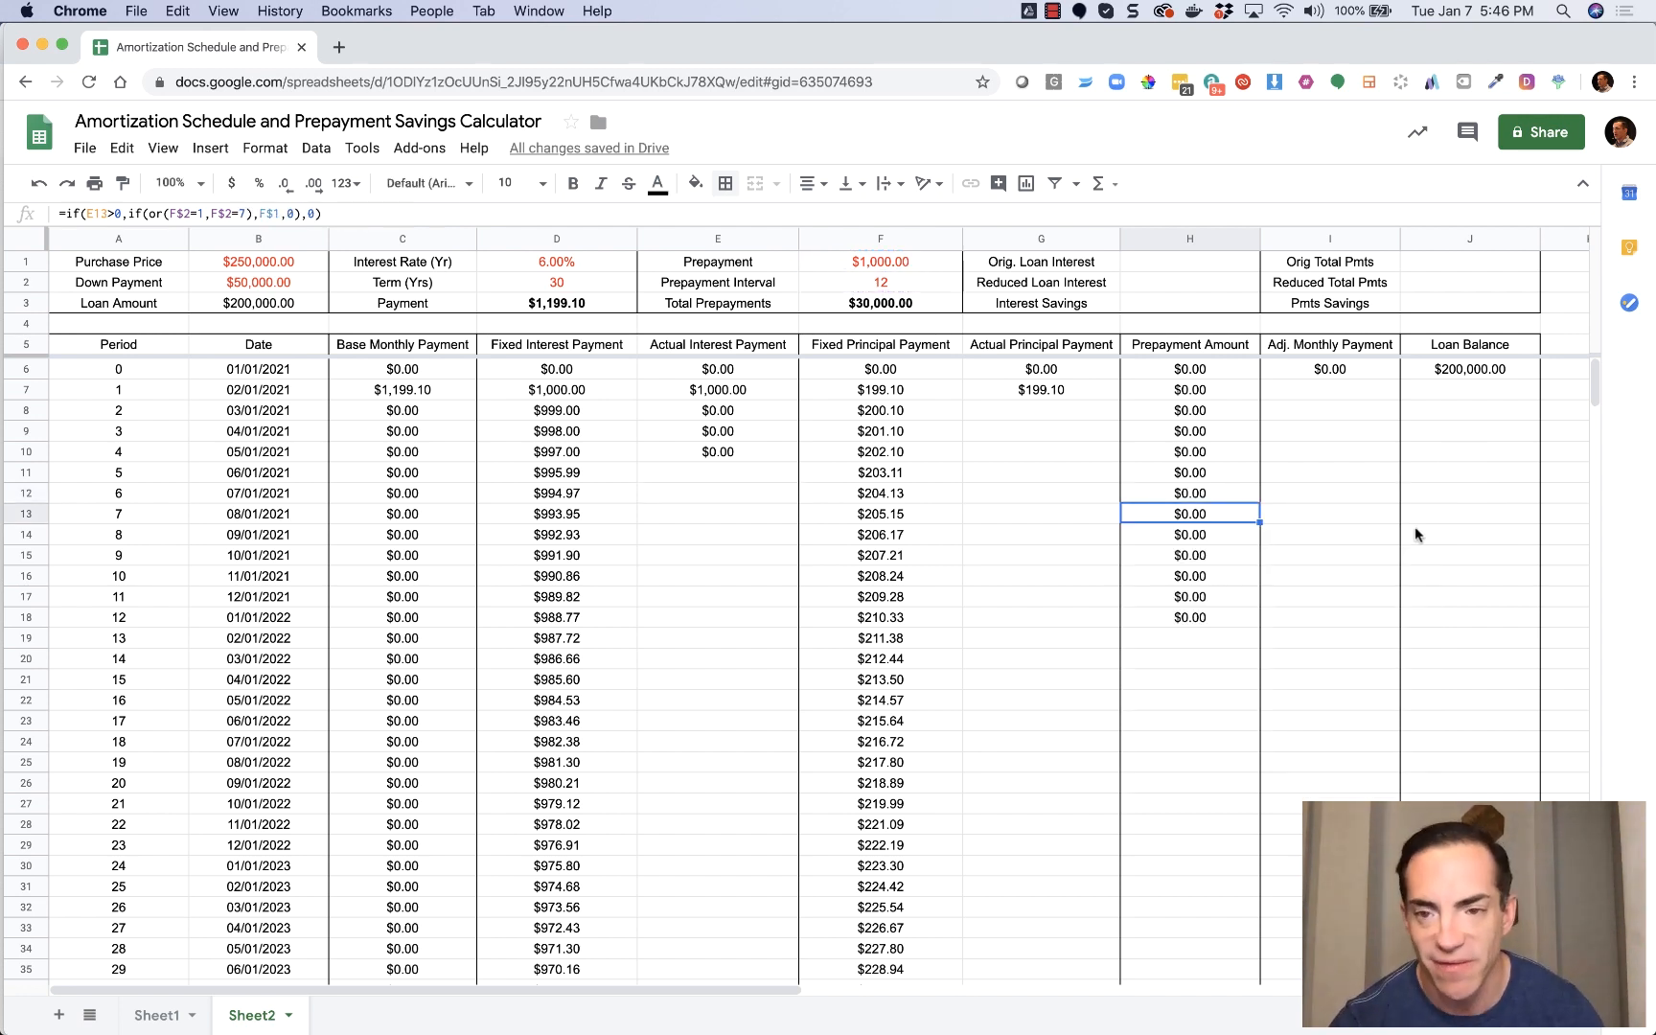
Examine the OR interval conditions in the period 12 prepayment amount formula in H18.
{"action": "double_click", "coordinate": [1196, 616]}
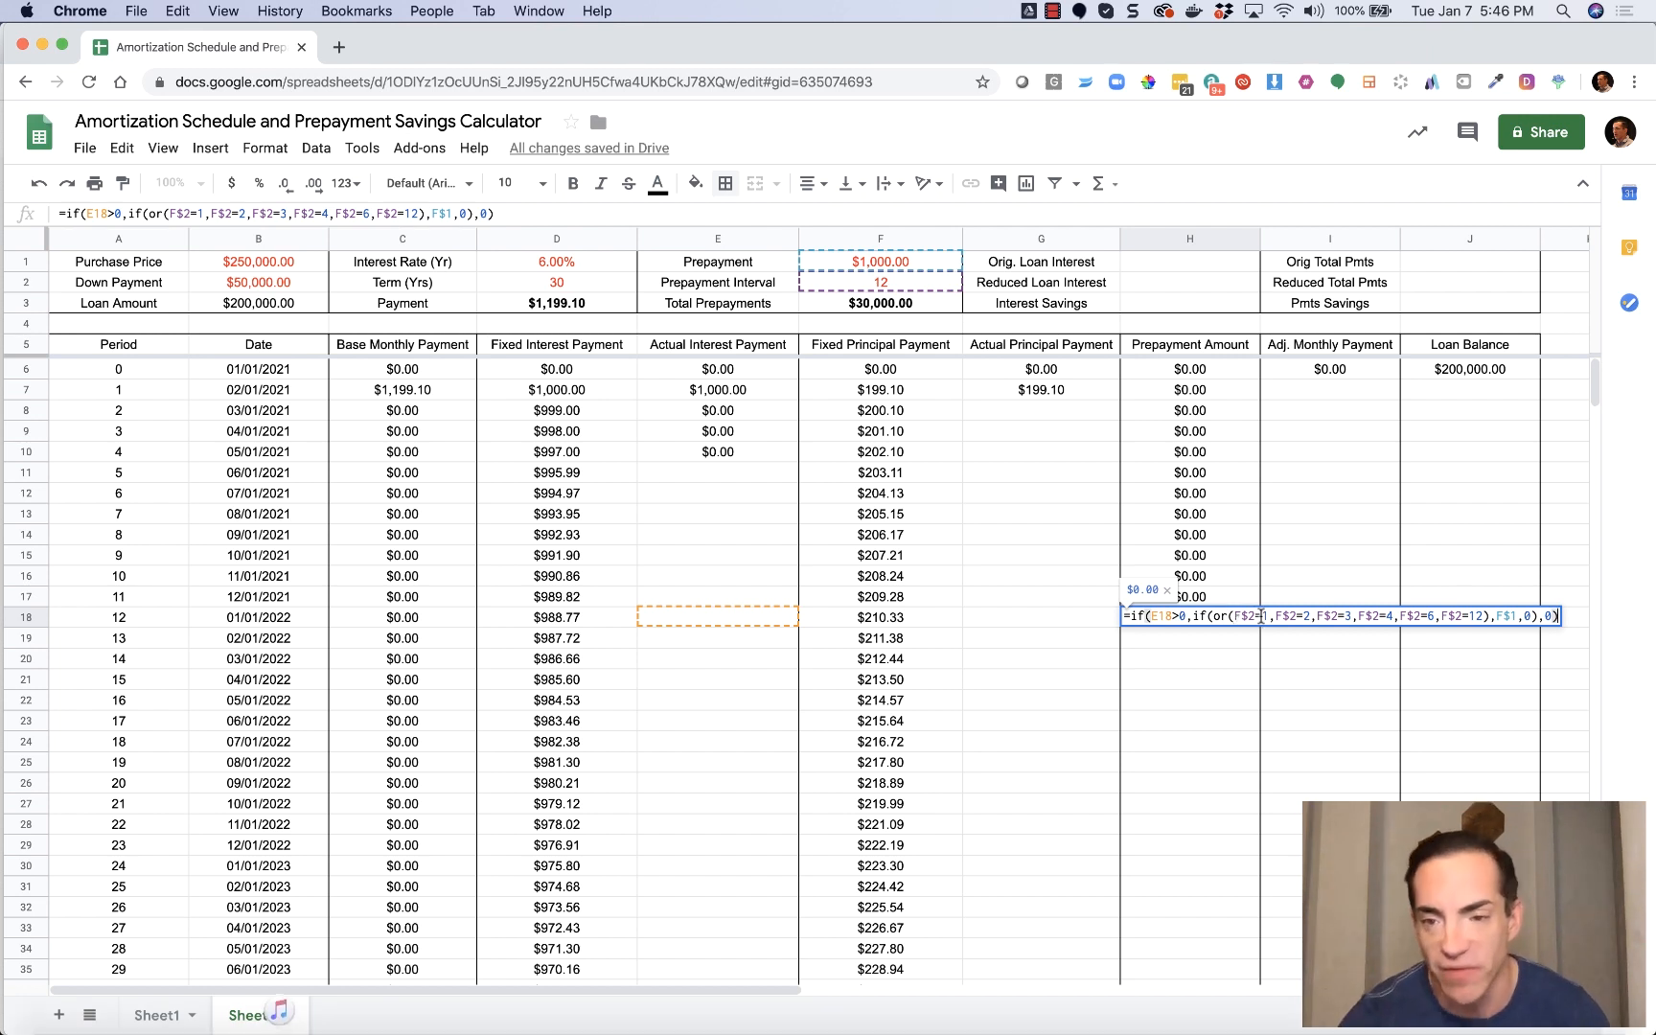
{"action": "left_click_drag", "start_coordinate": [1213, 615], "coordinate": [1481, 611]}
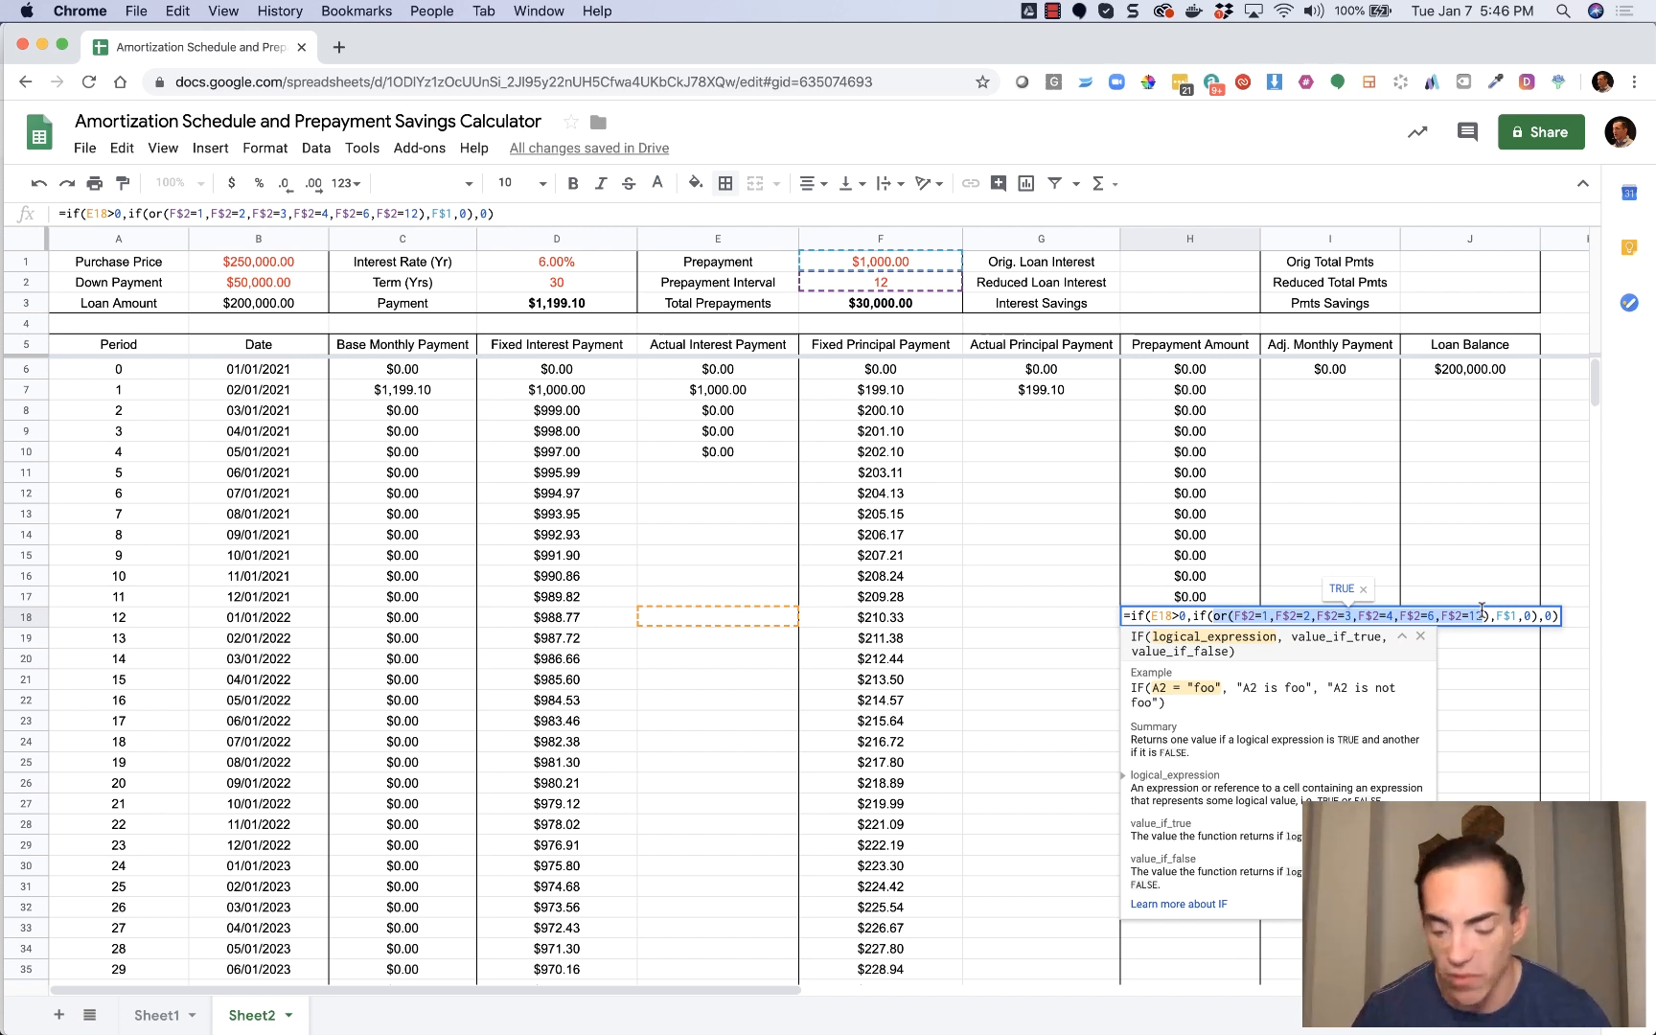
{"action": "key", "text": "Return"}
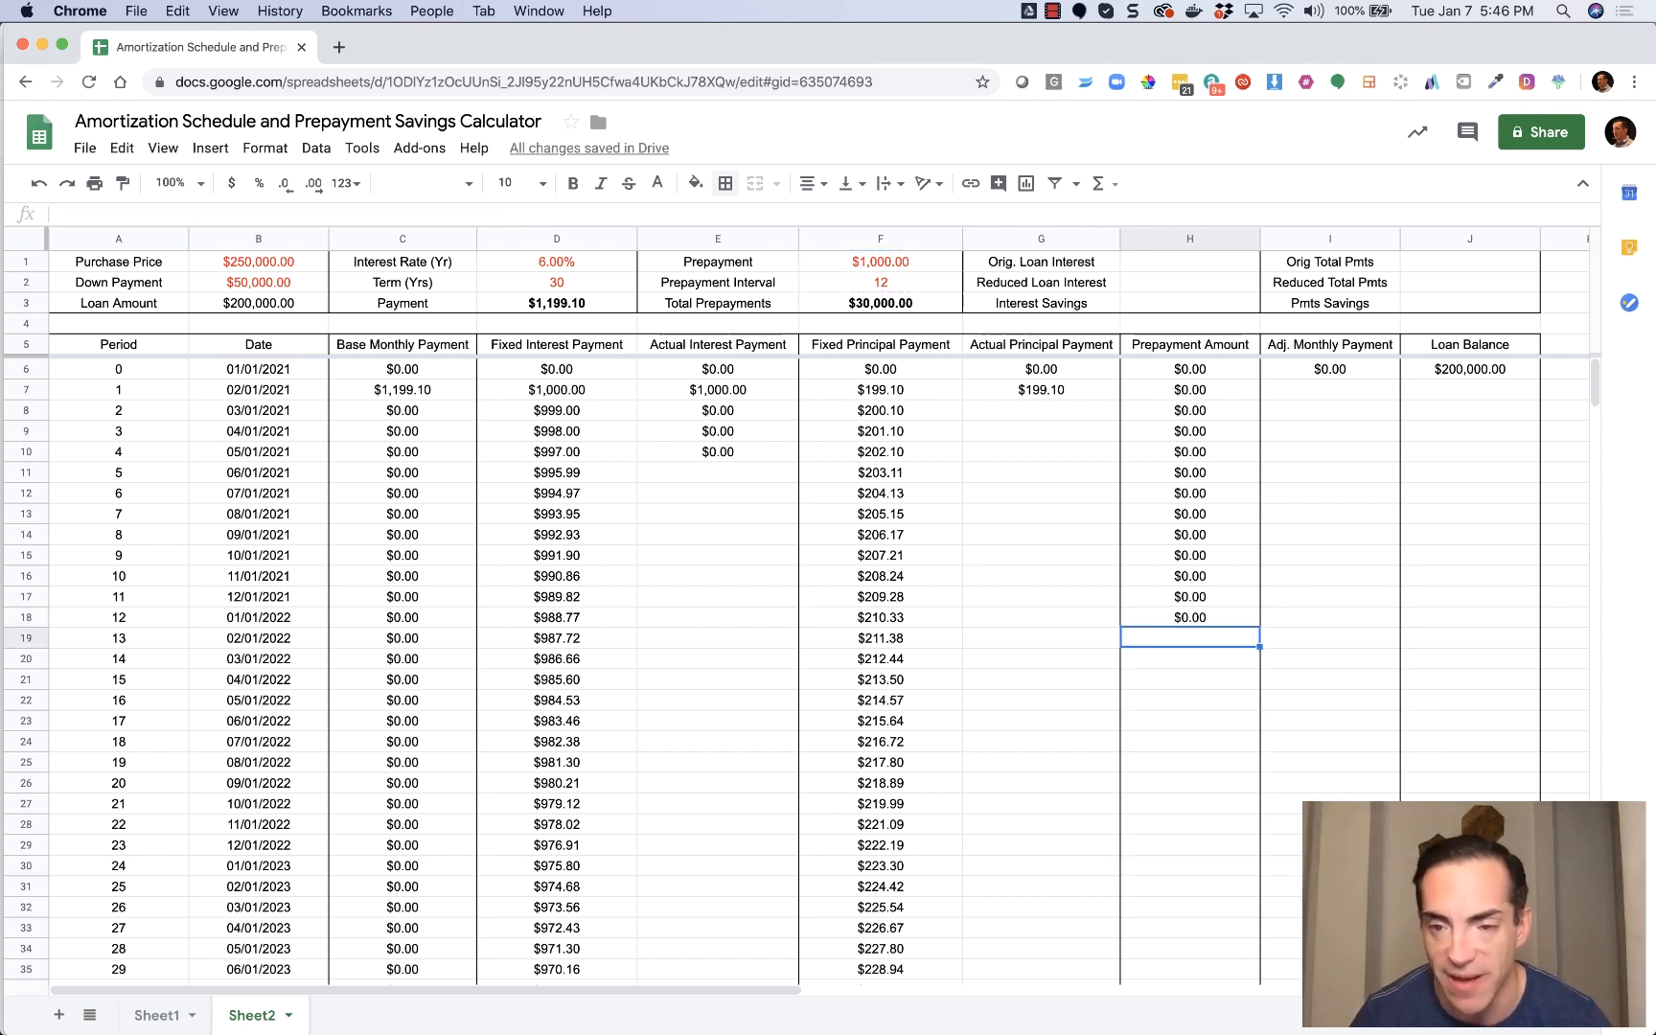
{"action": "key", "text": "Up"}
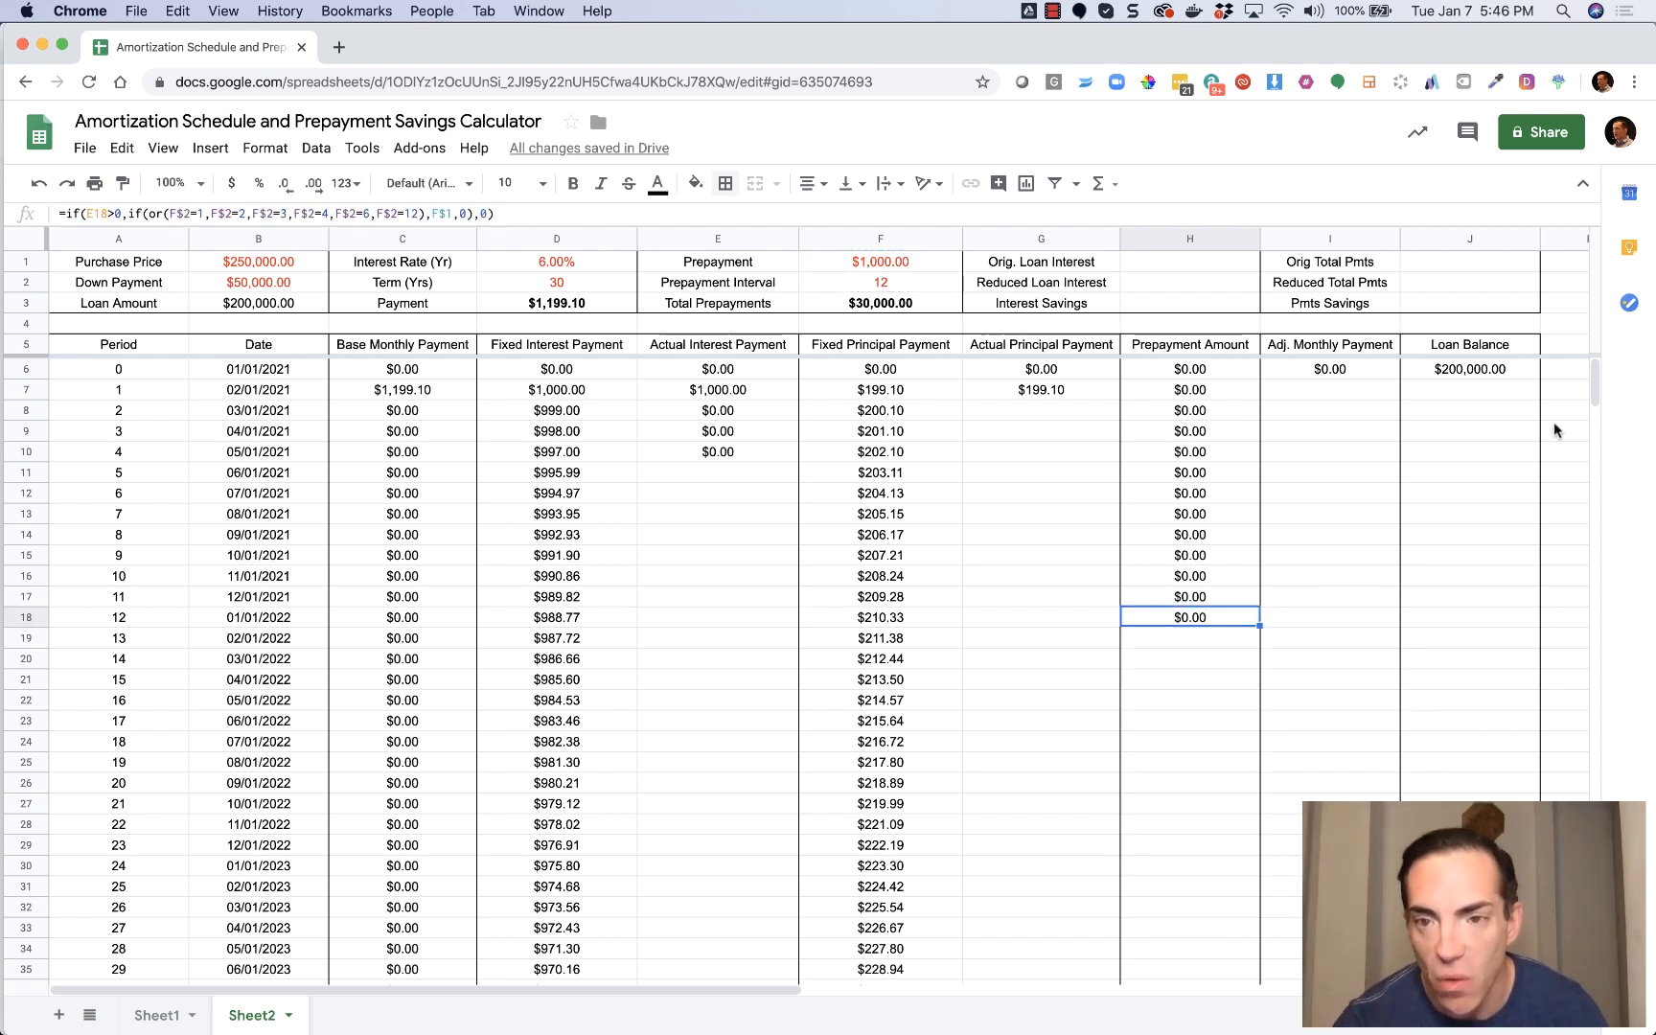
Copy the prepayment amount formulas in H7:H18 into H19:H30 and H31:H42 for periods 13 to 36.
{"action": "left_click", "coordinate": [1224, 391], "text": "shift"}
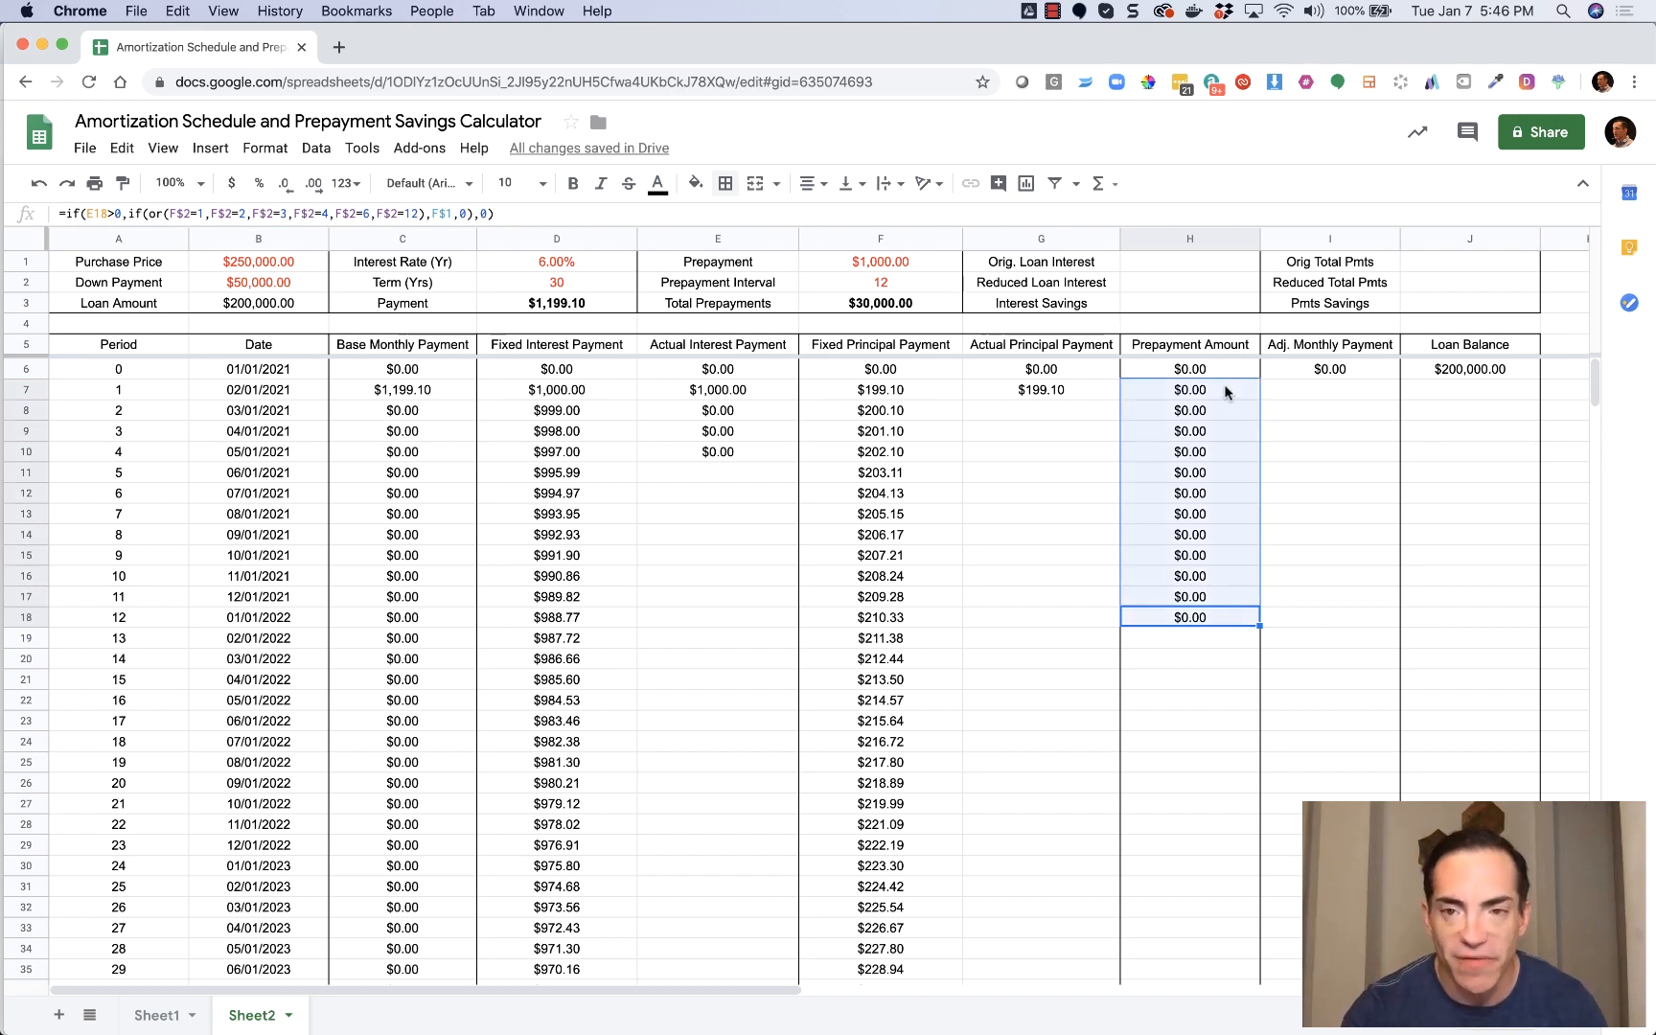
{"action": "left_click", "coordinate": [1229, 621]}
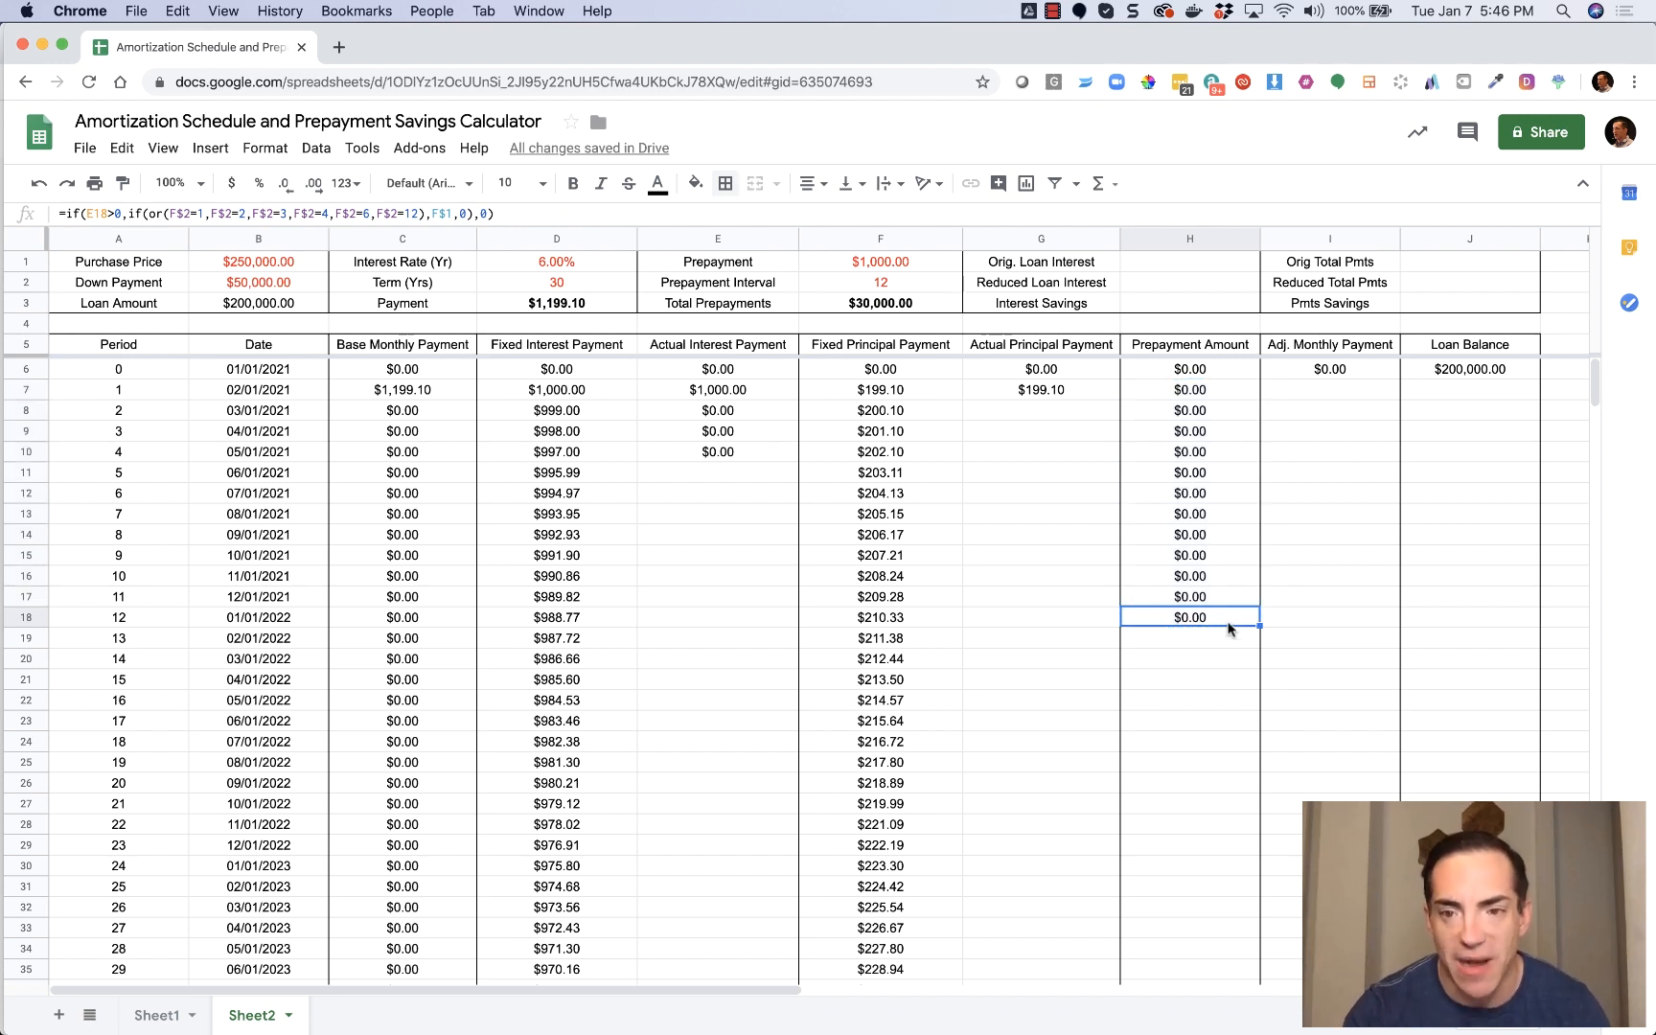
{"action": "left_click", "coordinate": [1212, 389], "text": "shift"}
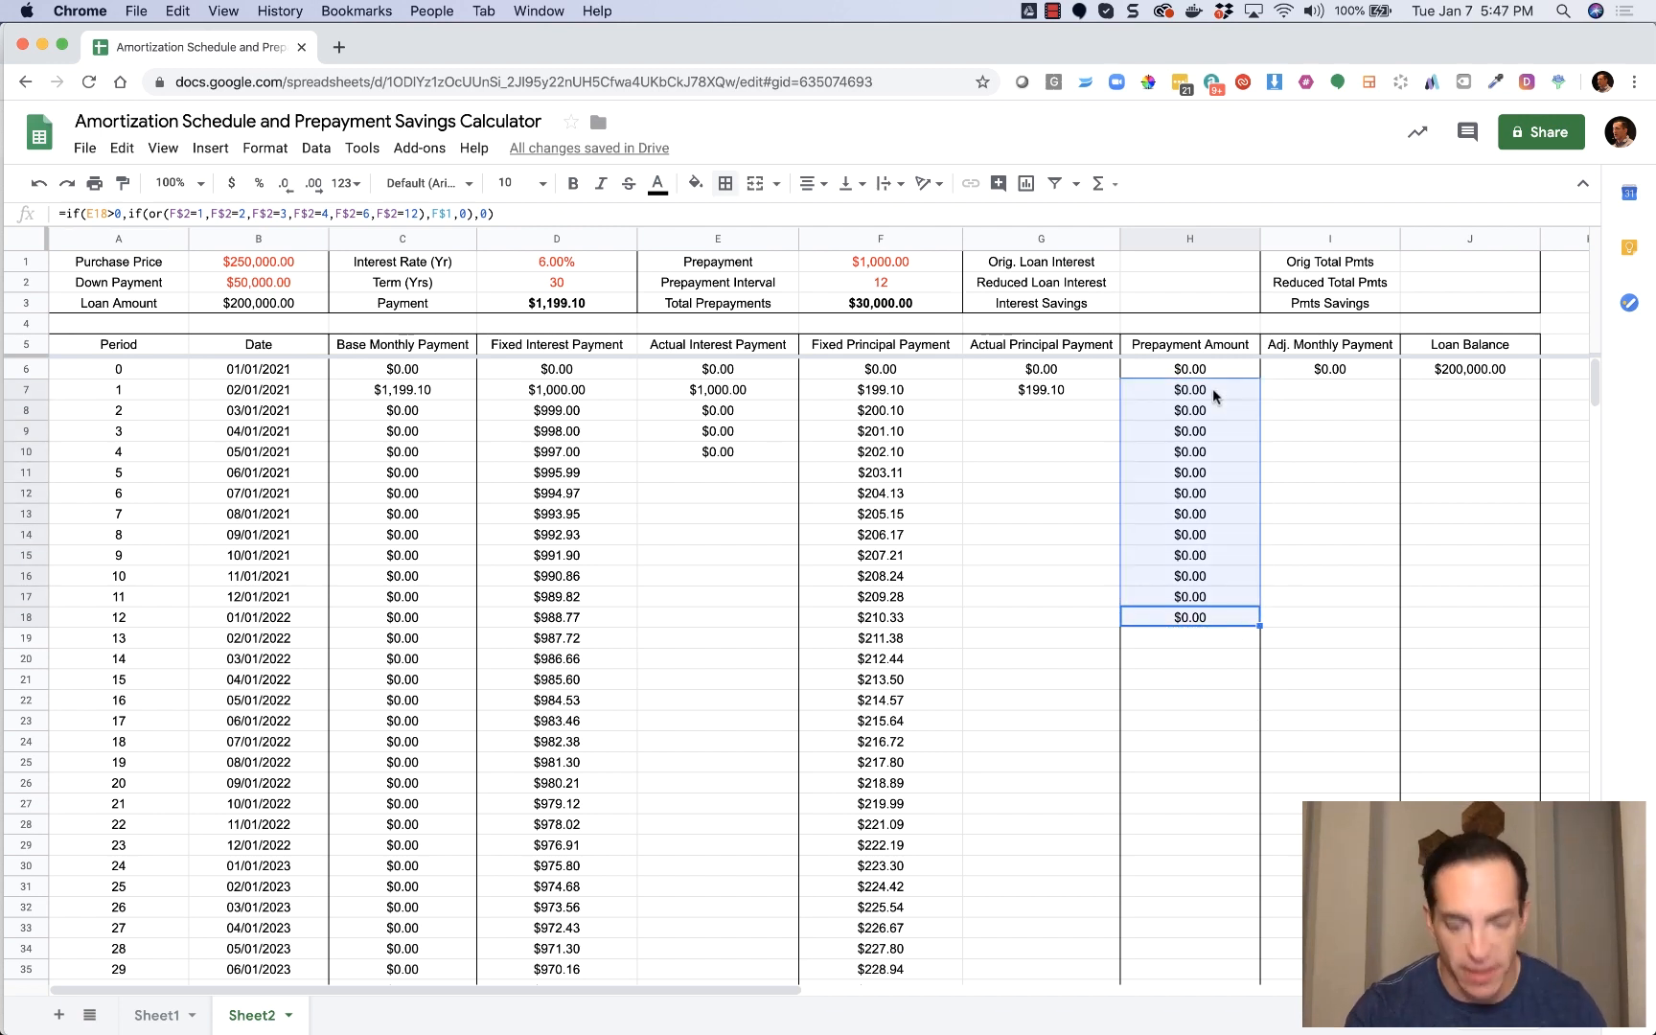
{"action": "key", "text": "super+c"}
{"action": "left_click", "coordinate": [1179, 639]}
{"action": "key", "text": "super+v"}
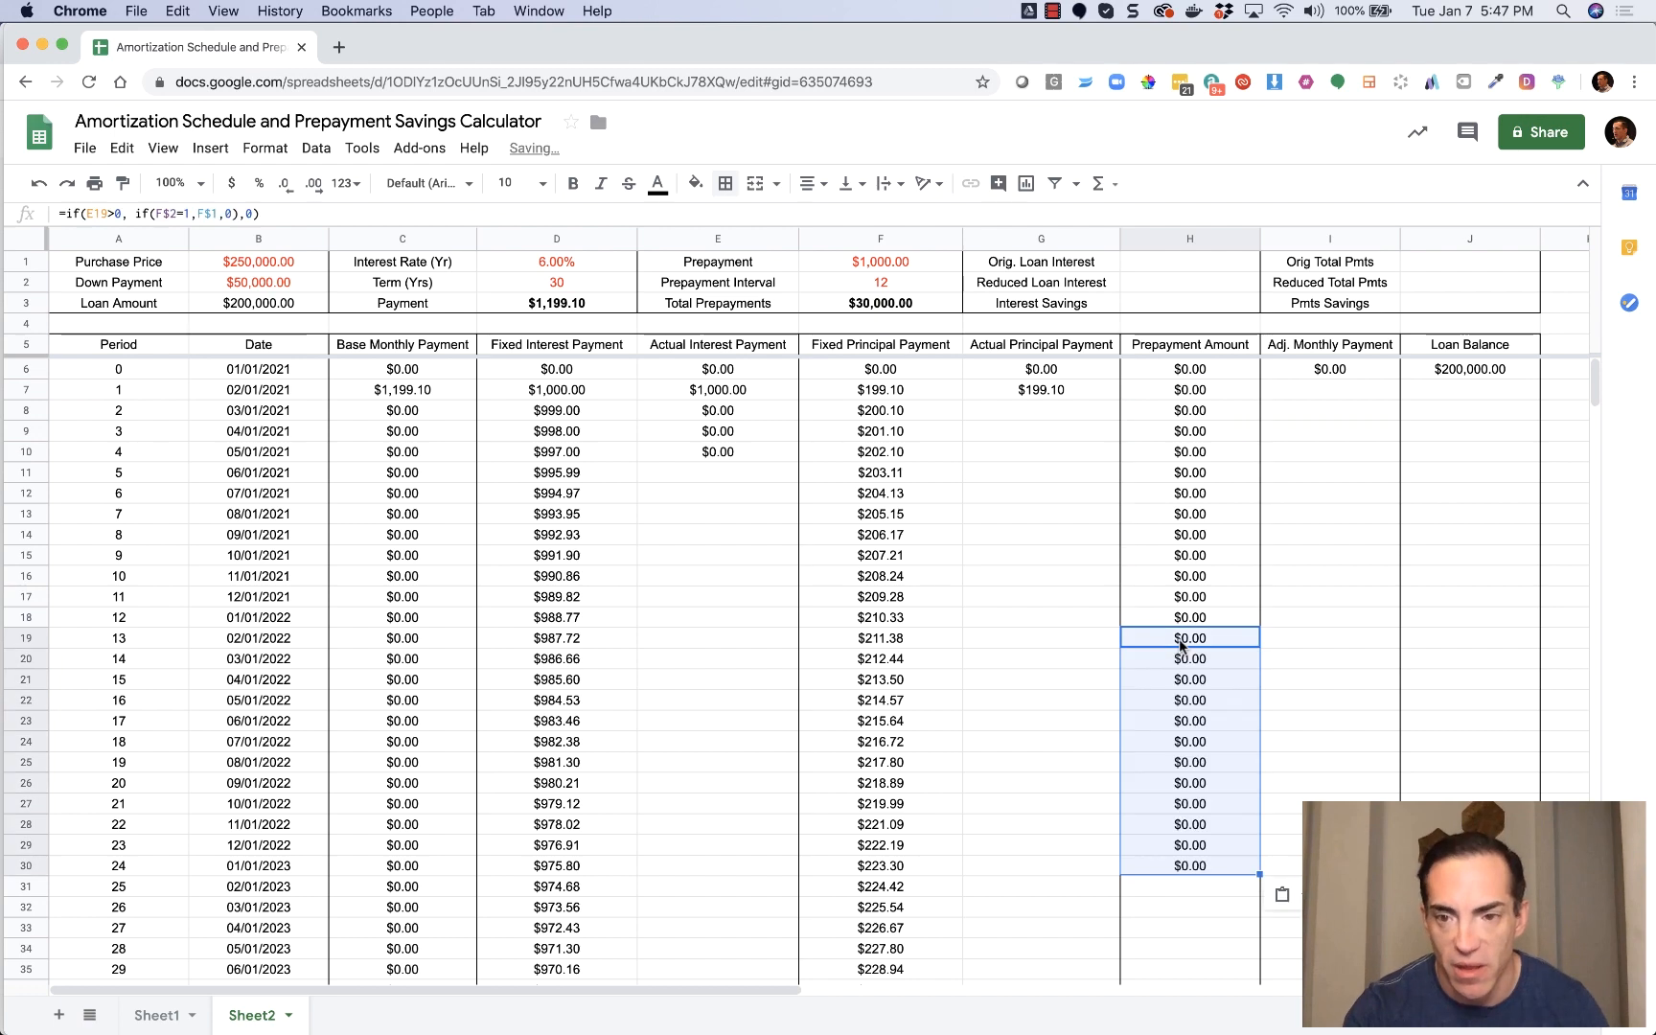
{"action": "left_click", "coordinate": [1193, 887]}
{"action": "key", "text": "super+v"}
Paste the copied 12-period prepayment formulas into H43:H54 and H55:H66 for periods 37 to 60.
{"action": "scroll", "coordinate": [1190, 887], "scroll_direction": "down", "scroll_amount": 5}
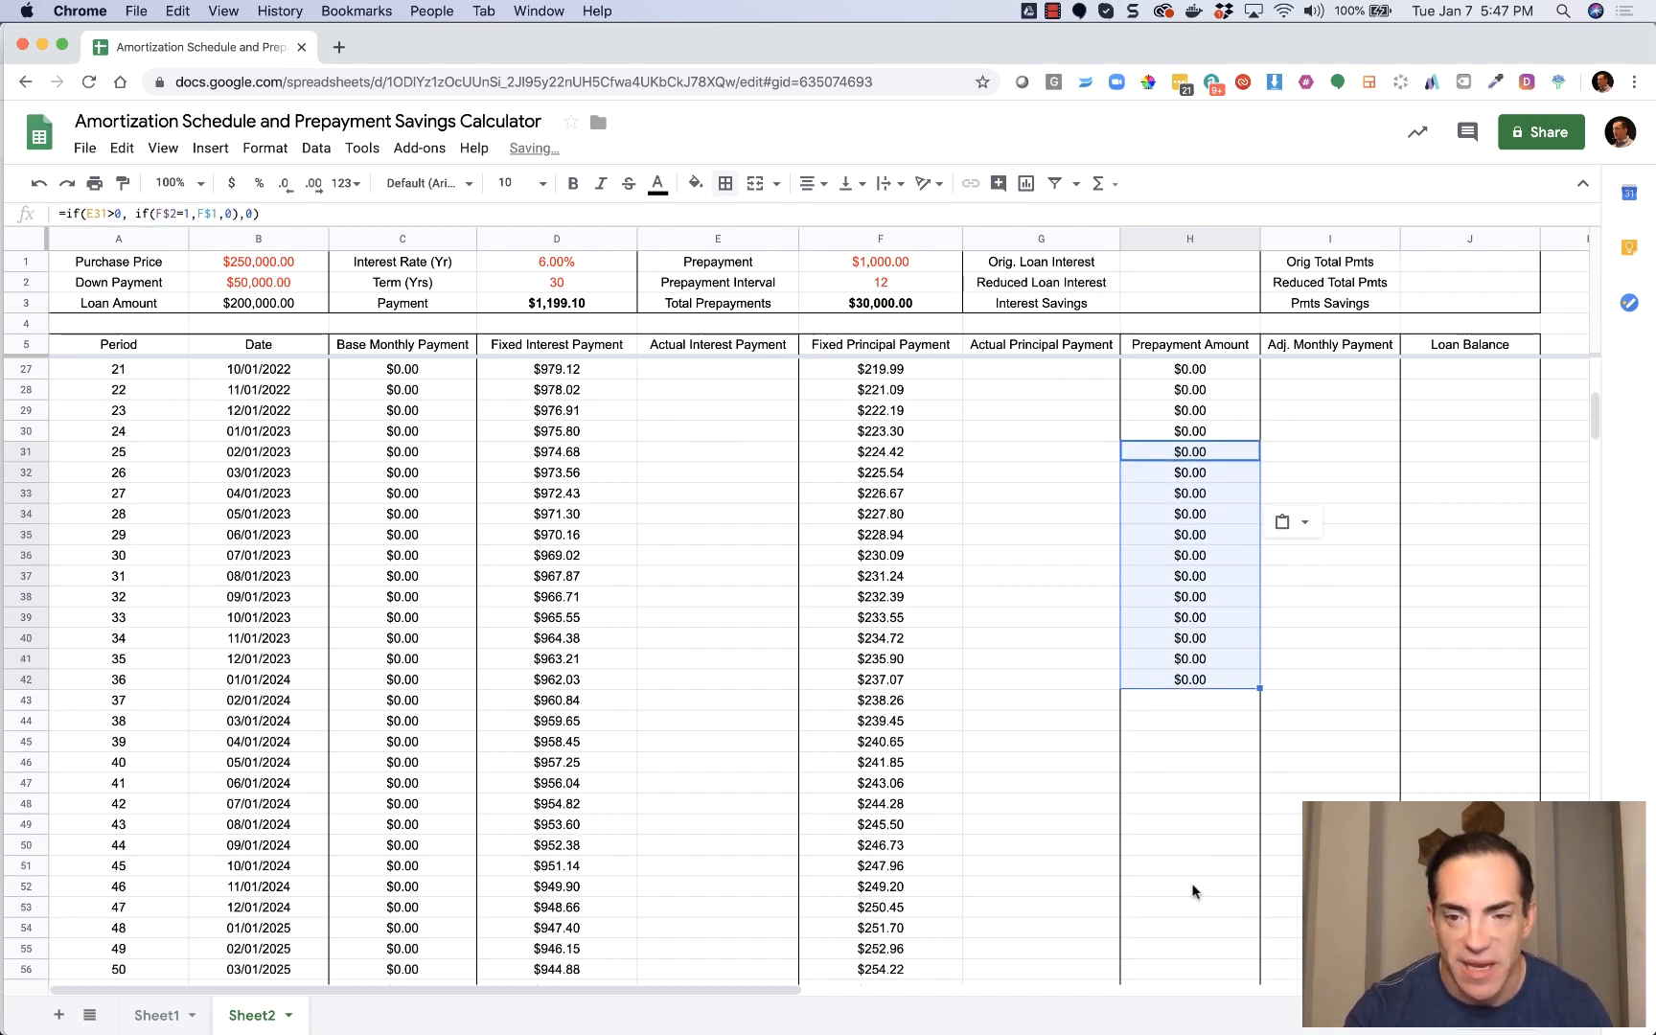
{"action": "left_click", "coordinate": [1185, 684]}
{"action": "key", "text": "super+v"}
{"action": "scroll", "coordinate": [1184, 684], "scroll_direction": "down", "scroll_amount": 3}
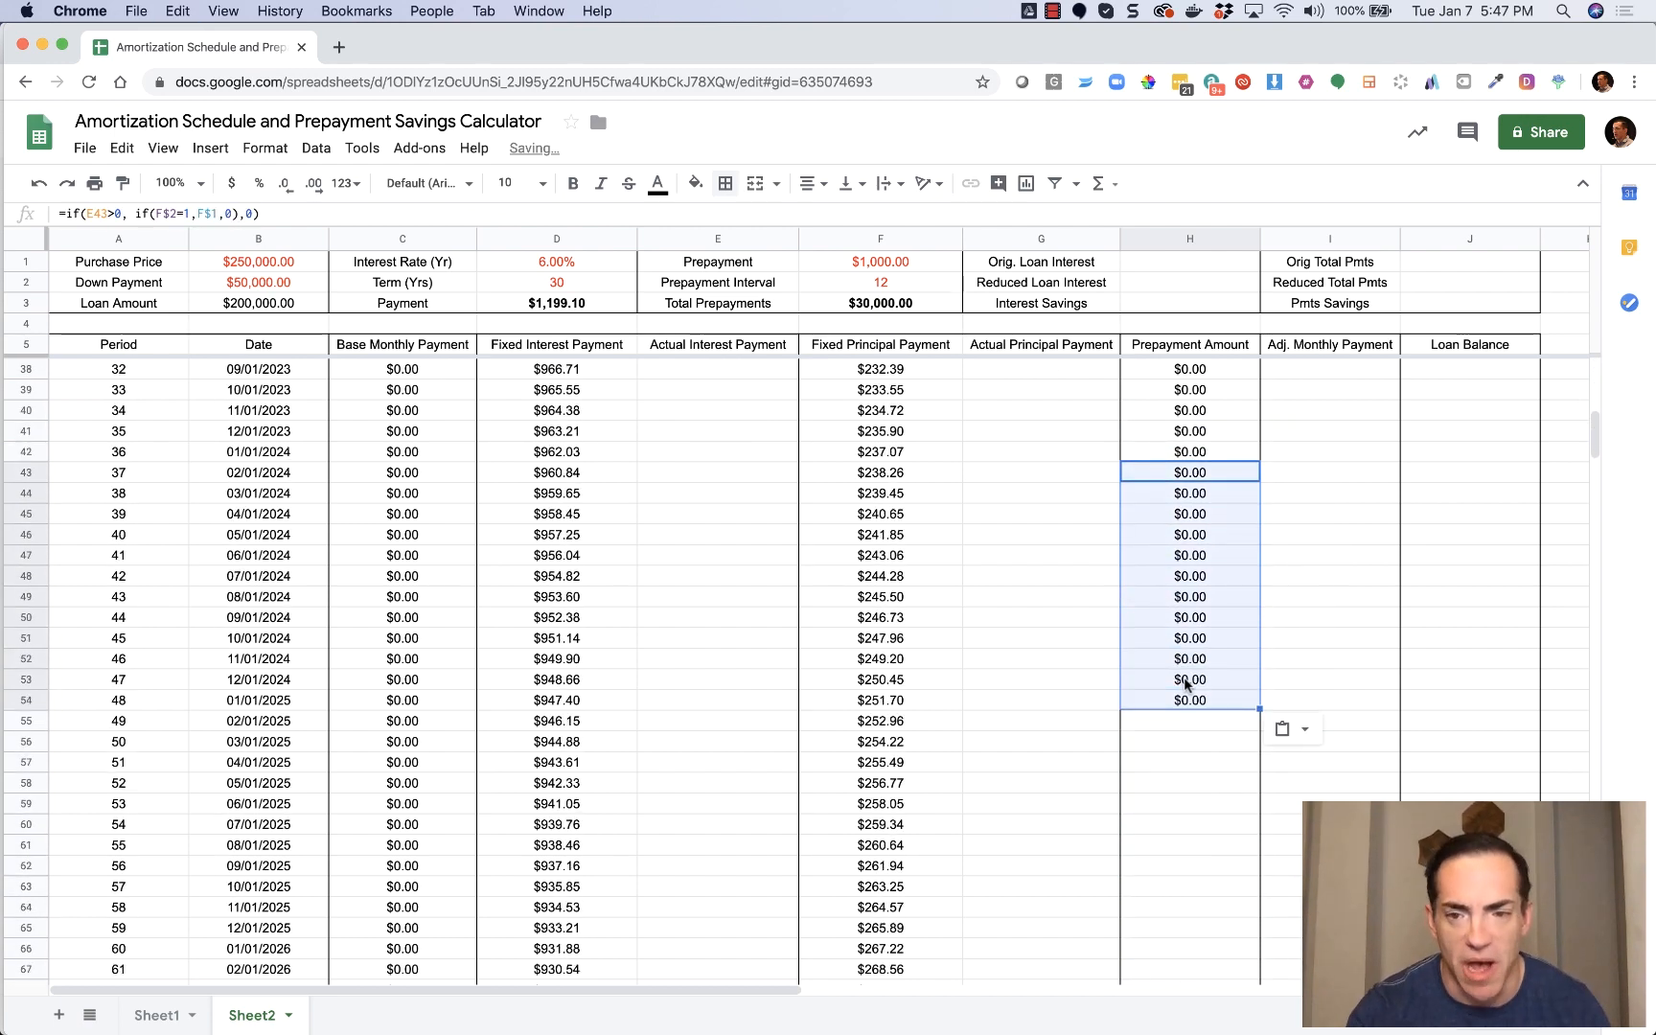
{"action": "left_click", "coordinate": [1183, 719]}
{"action": "key", "text": "super+v"}
{"action": "scroll", "coordinate": [1188, 747], "scroll_direction": "down", "scroll_amount": 3}
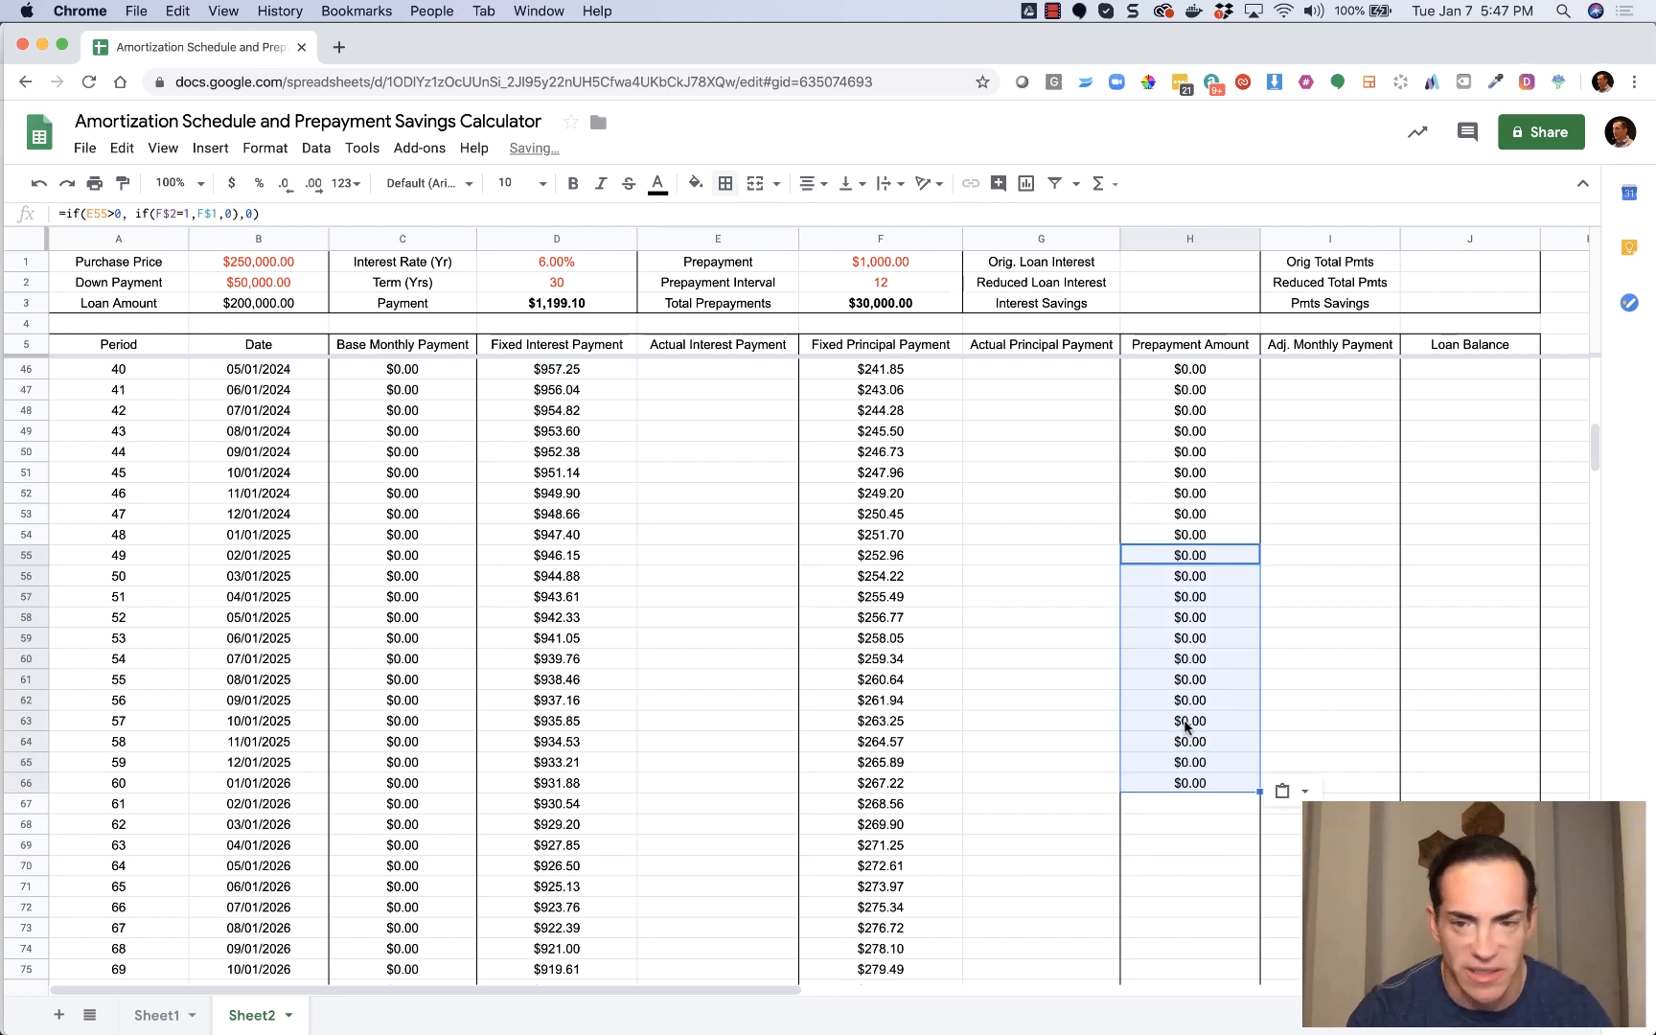
{"action": "left_click", "coordinate": [1201, 770]}
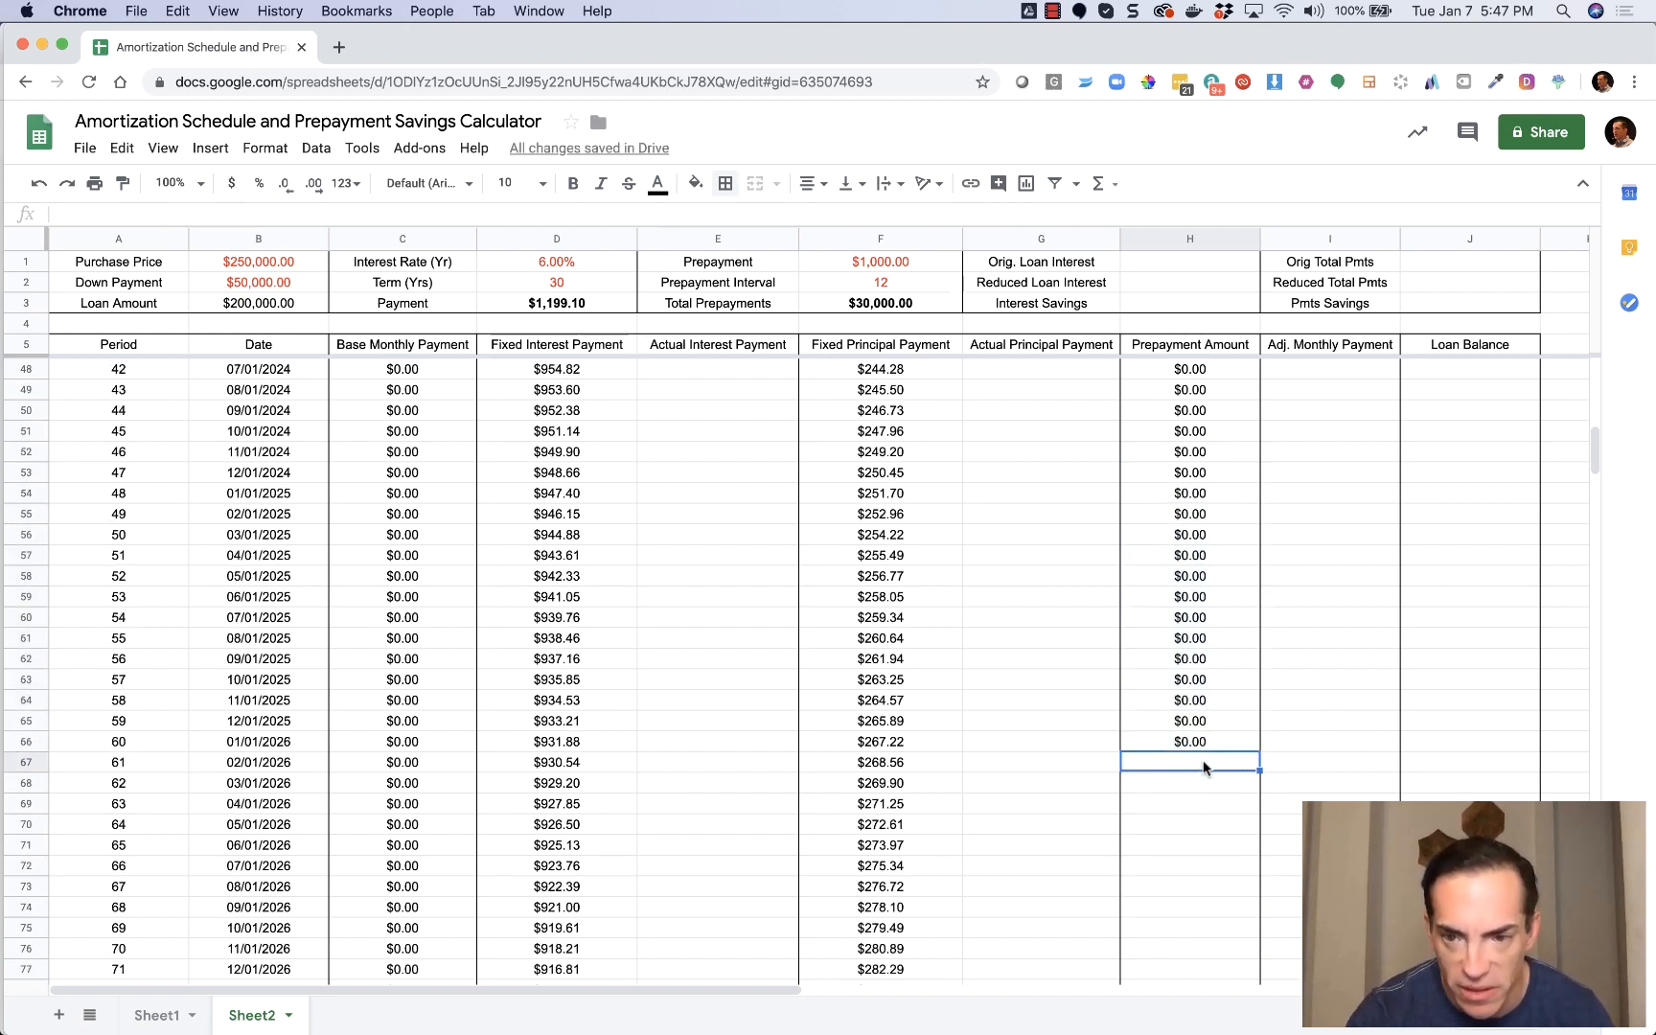
Copy the prepayment amount formulas in H7:H66 into the next 60 periods, starting at H67.
{"action": "left_click", "coordinate": [1225, 750]}
{"action": "scroll", "coordinate": [1250, 578], "scroll_direction": "up", "scroll_amount": 10}
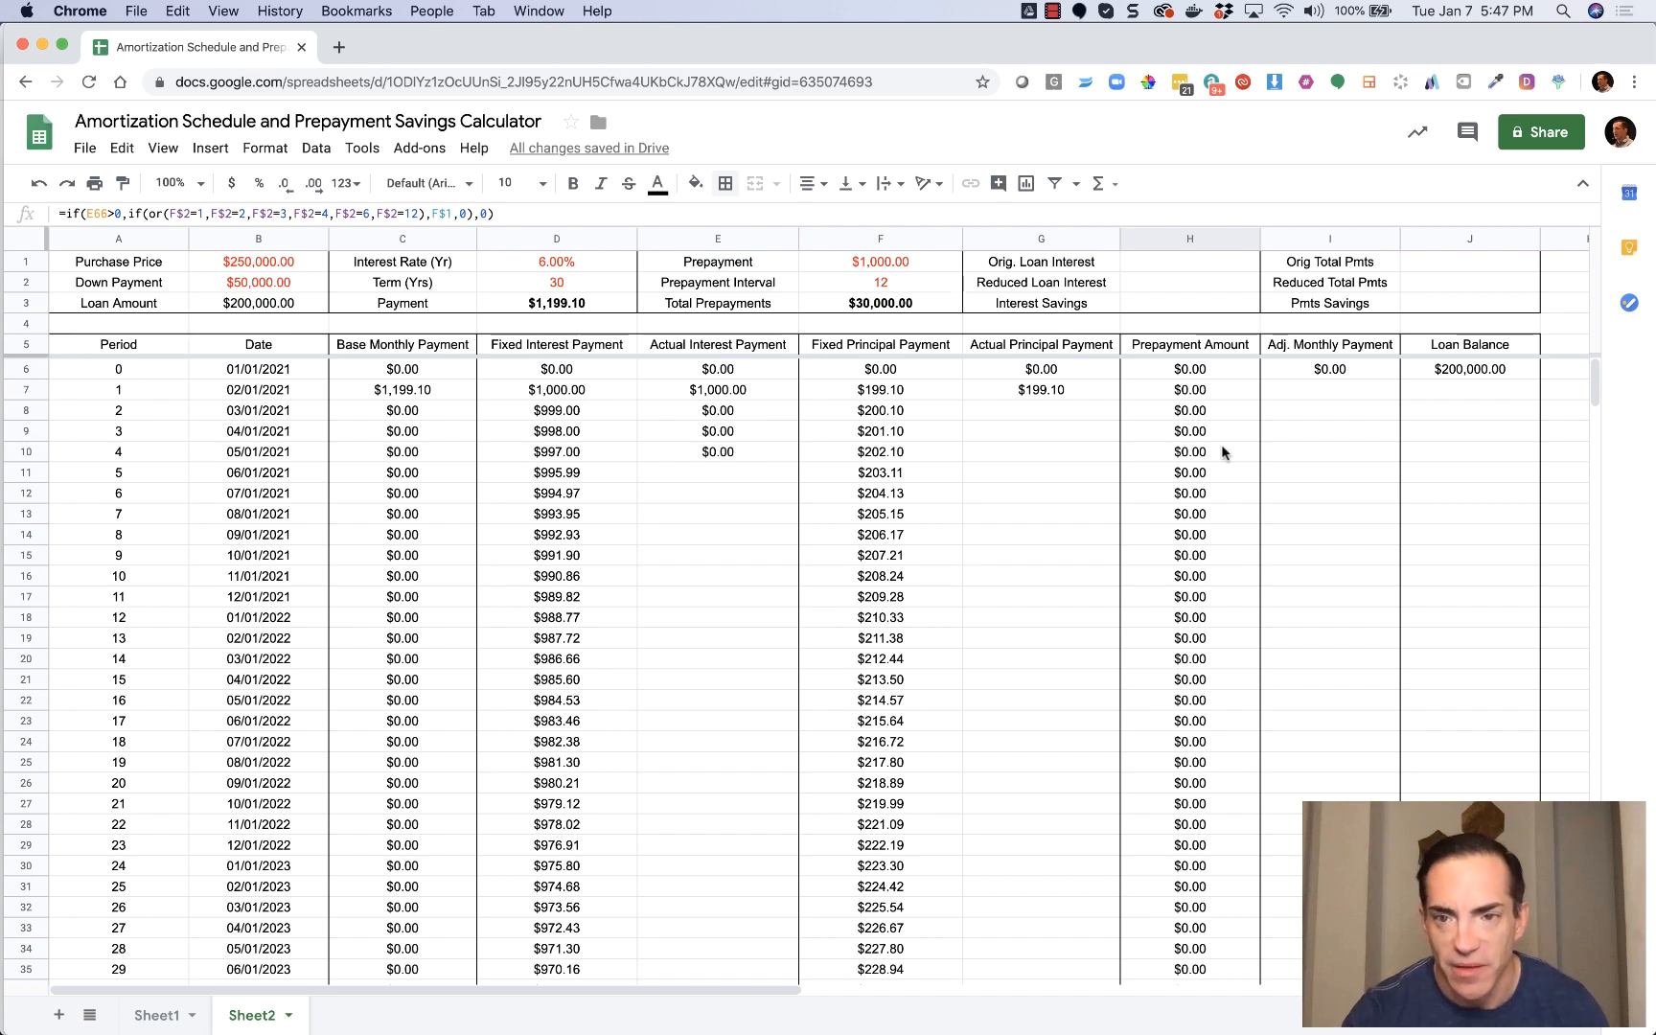
{"action": "left_click", "coordinate": [1218, 388], "text": "shift"}
{"action": "key", "text": "super+c"}
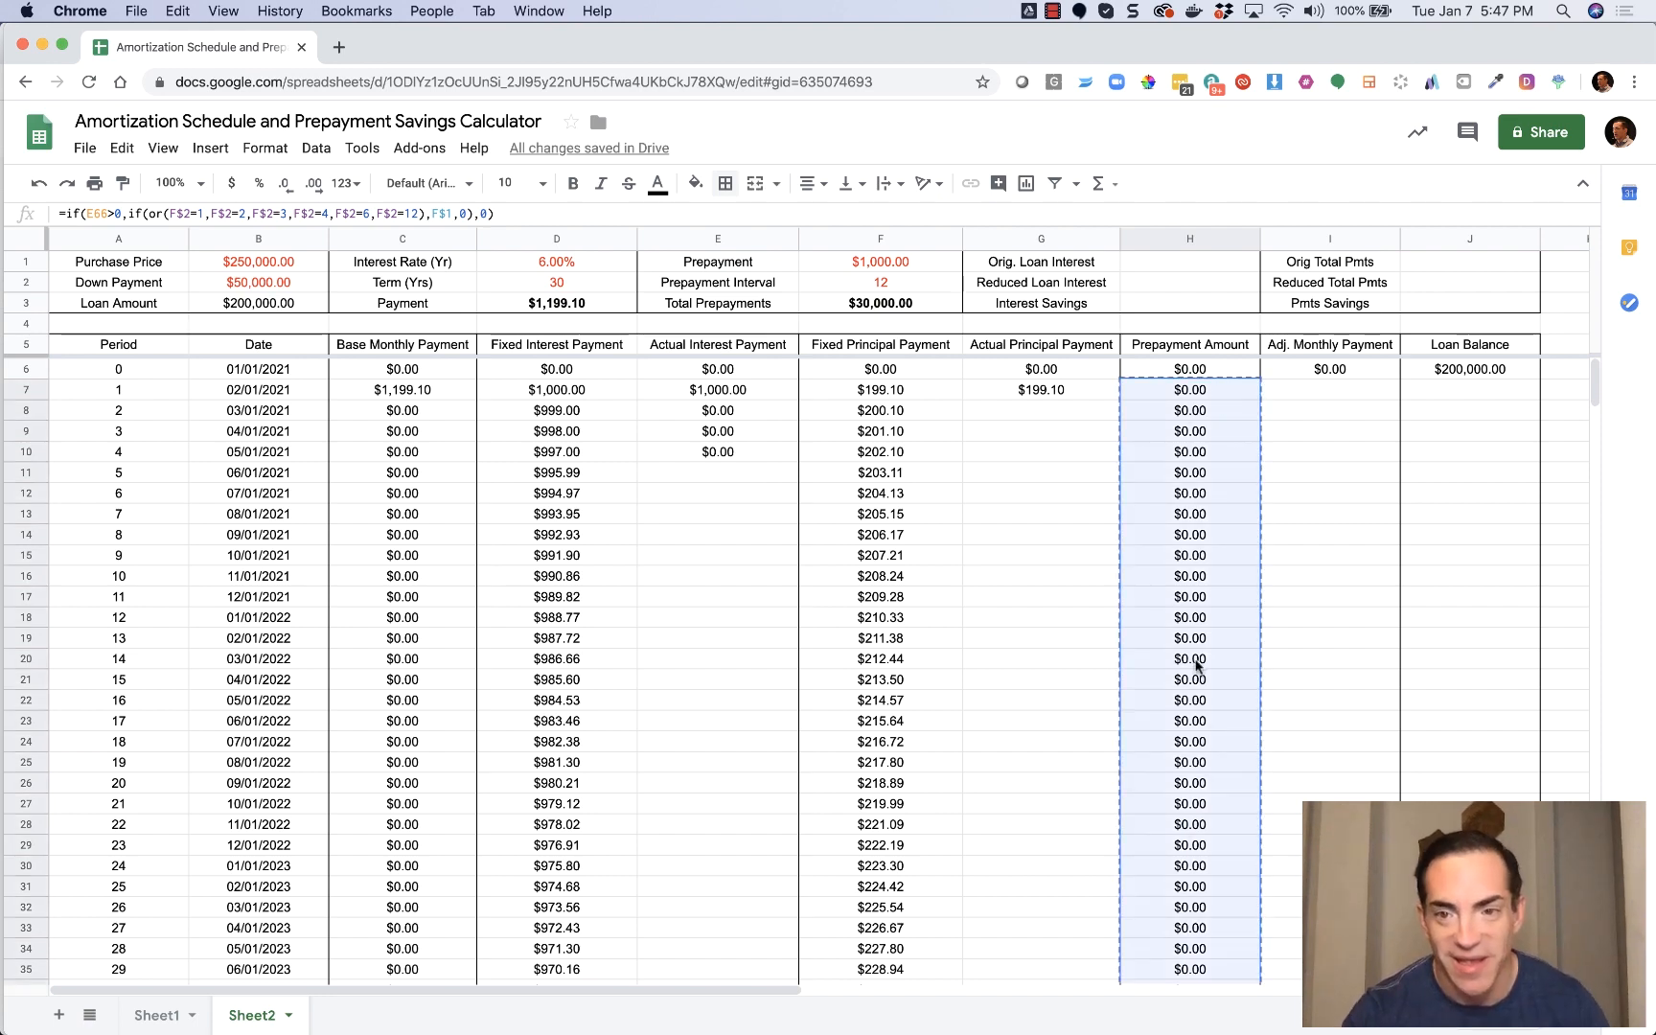
{"action": "scroll", "coordinate": [1198, 666], "scroll_direction": "down", "scroll_amount": 9}
{"action": "scroll", "coordinate": [1197, 666], "scroll_direction": "down", "scroll_amount": 5}
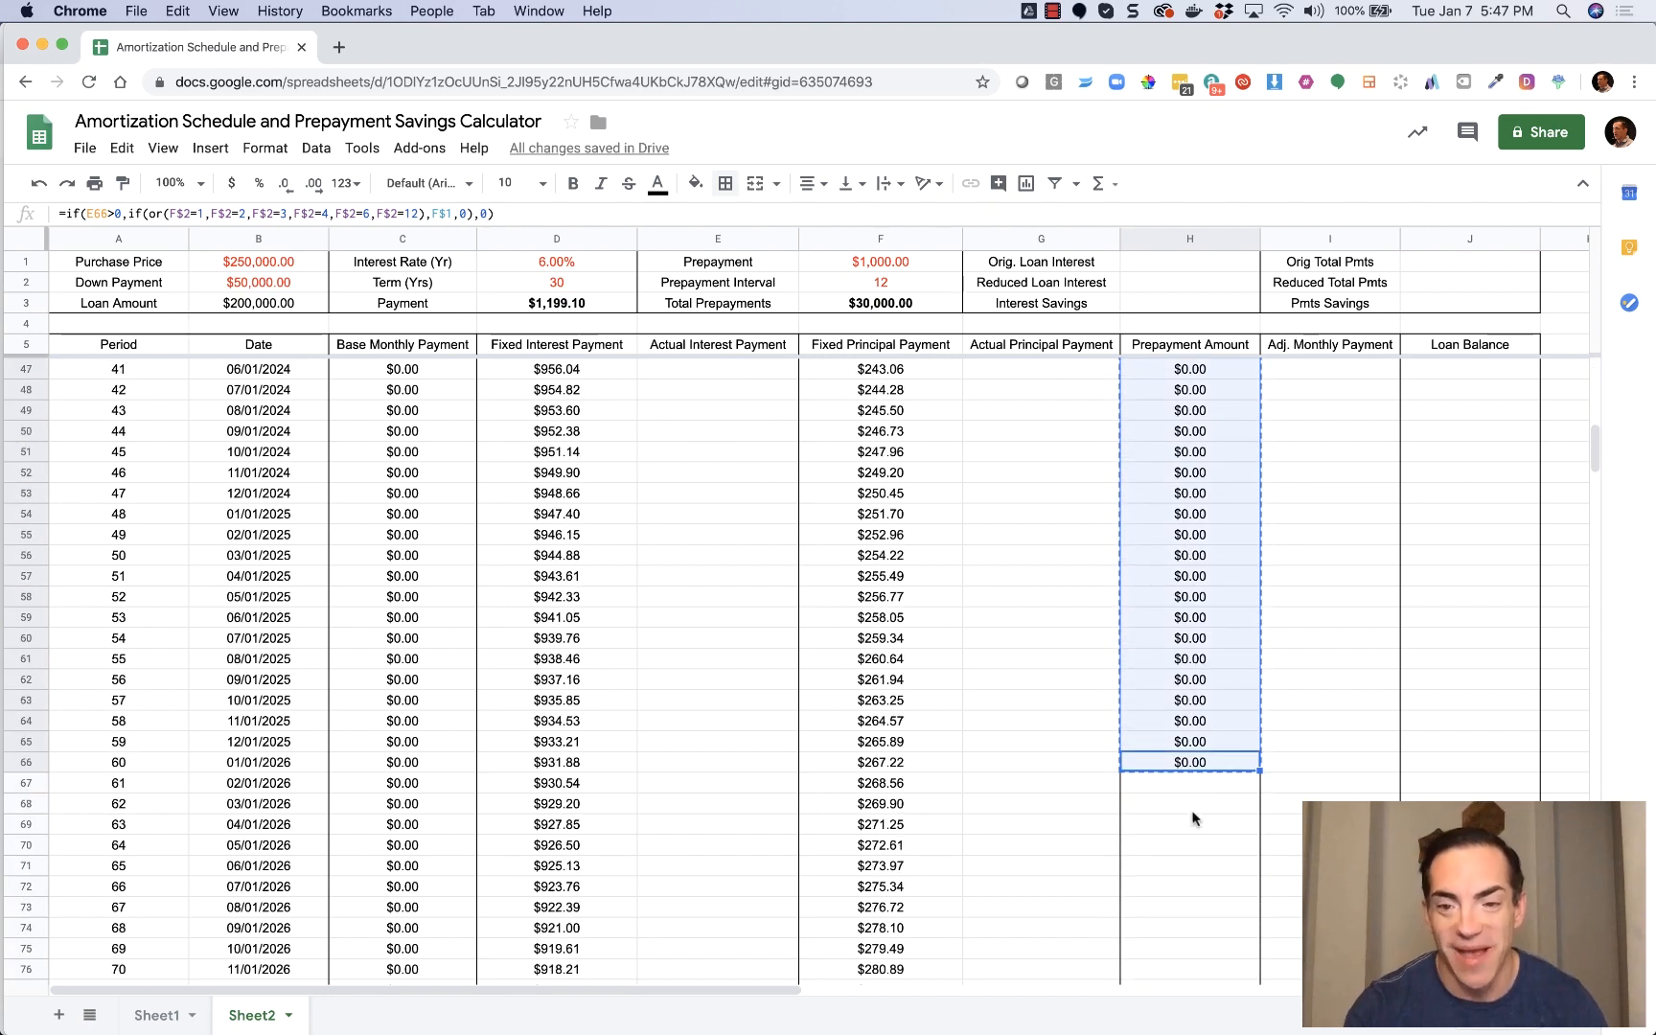
{"action": "left_click", "coordinate": [1201, 782]}
{"action": "key", "text": "super+v"}
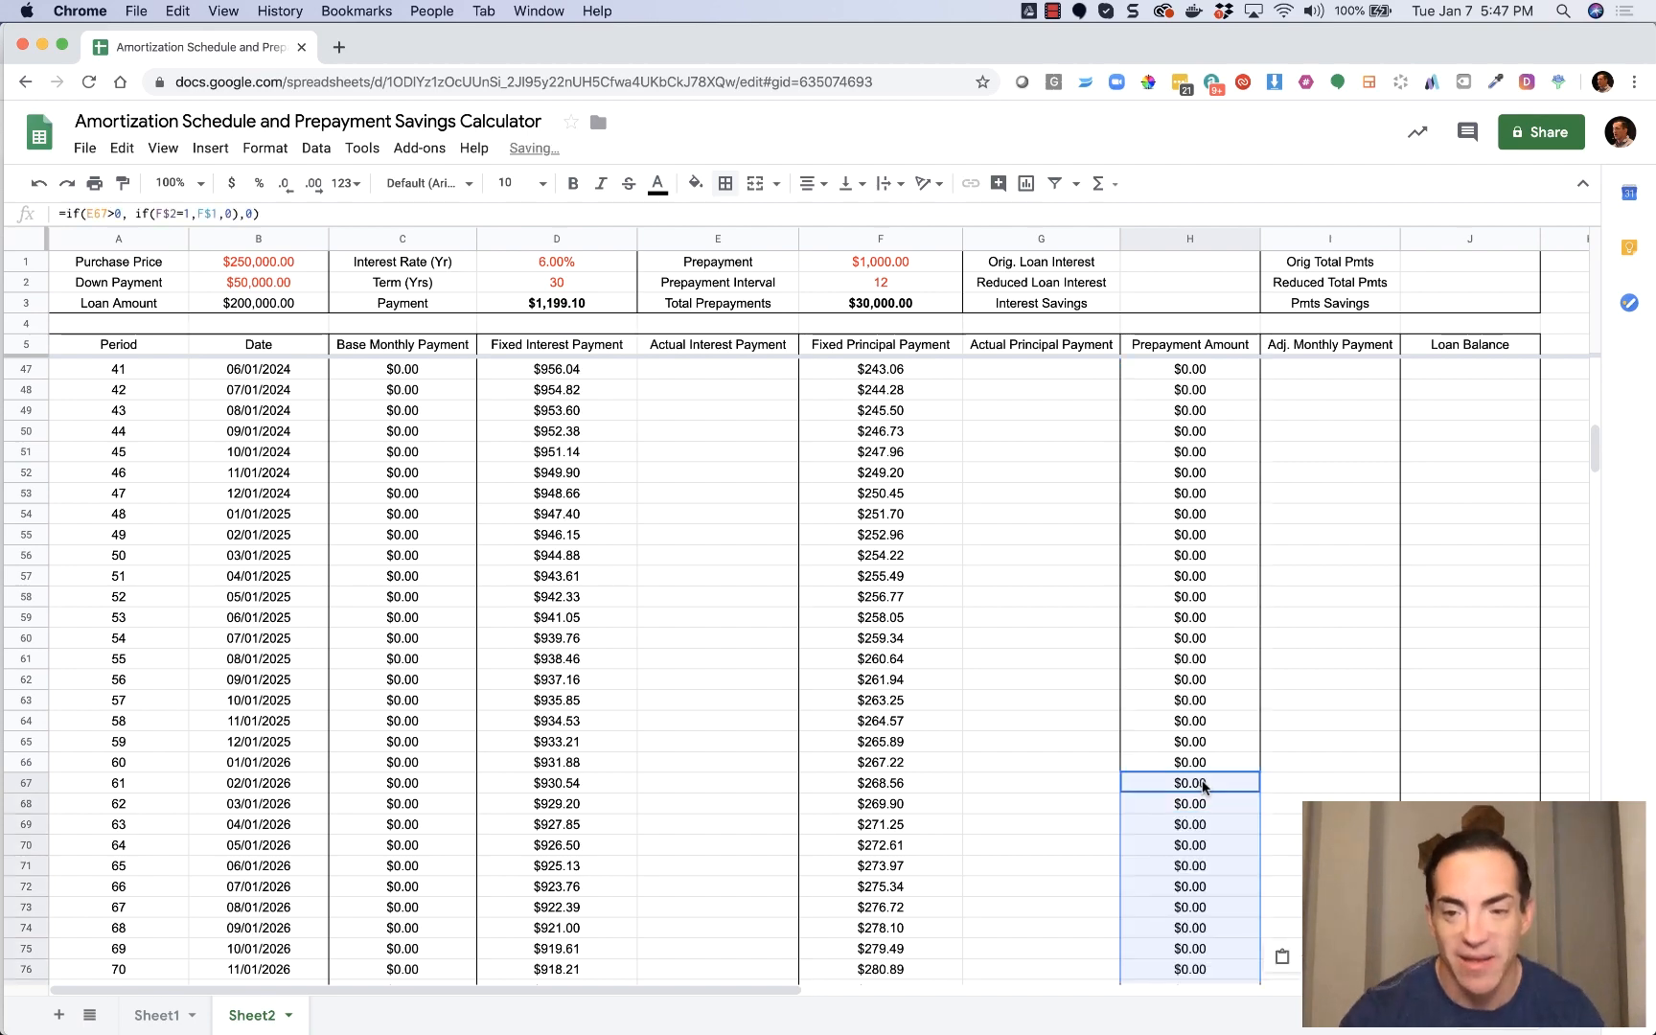
Paste the copied 60-period prepayment formulas starting at H127 and at H187 to fill periods 121 to 240.
{"action": "scroll", "coordinate": [1201, 786], "scroll_direction": "down", "scroll_amount": 20}
{"action": "scroll", "coordinate": [1205, 788], "scroll_direction": "down", "scroll_amount": 2}
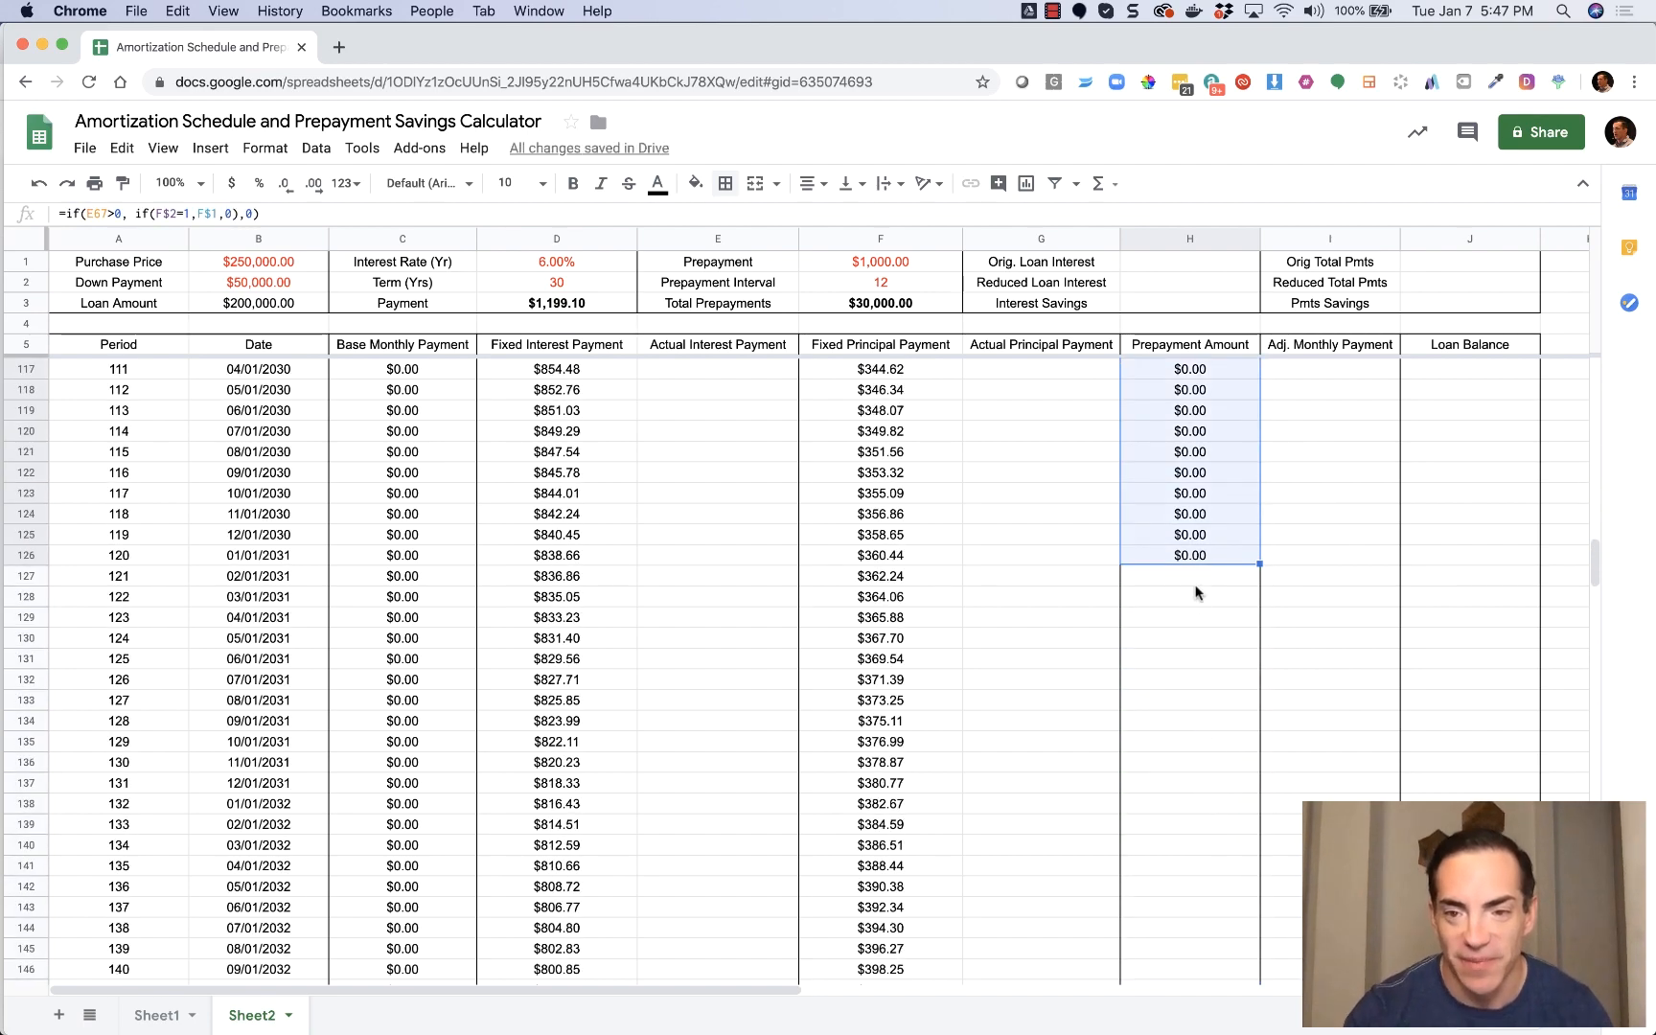
{"action": "left_click", "coordinate": [1194, 578]}
{"action": "key", "text": "super+v"}
{"action": "scroll", "coordinate": [1196, 592], "scroll_direction": "down", "scroll_amount": 20}
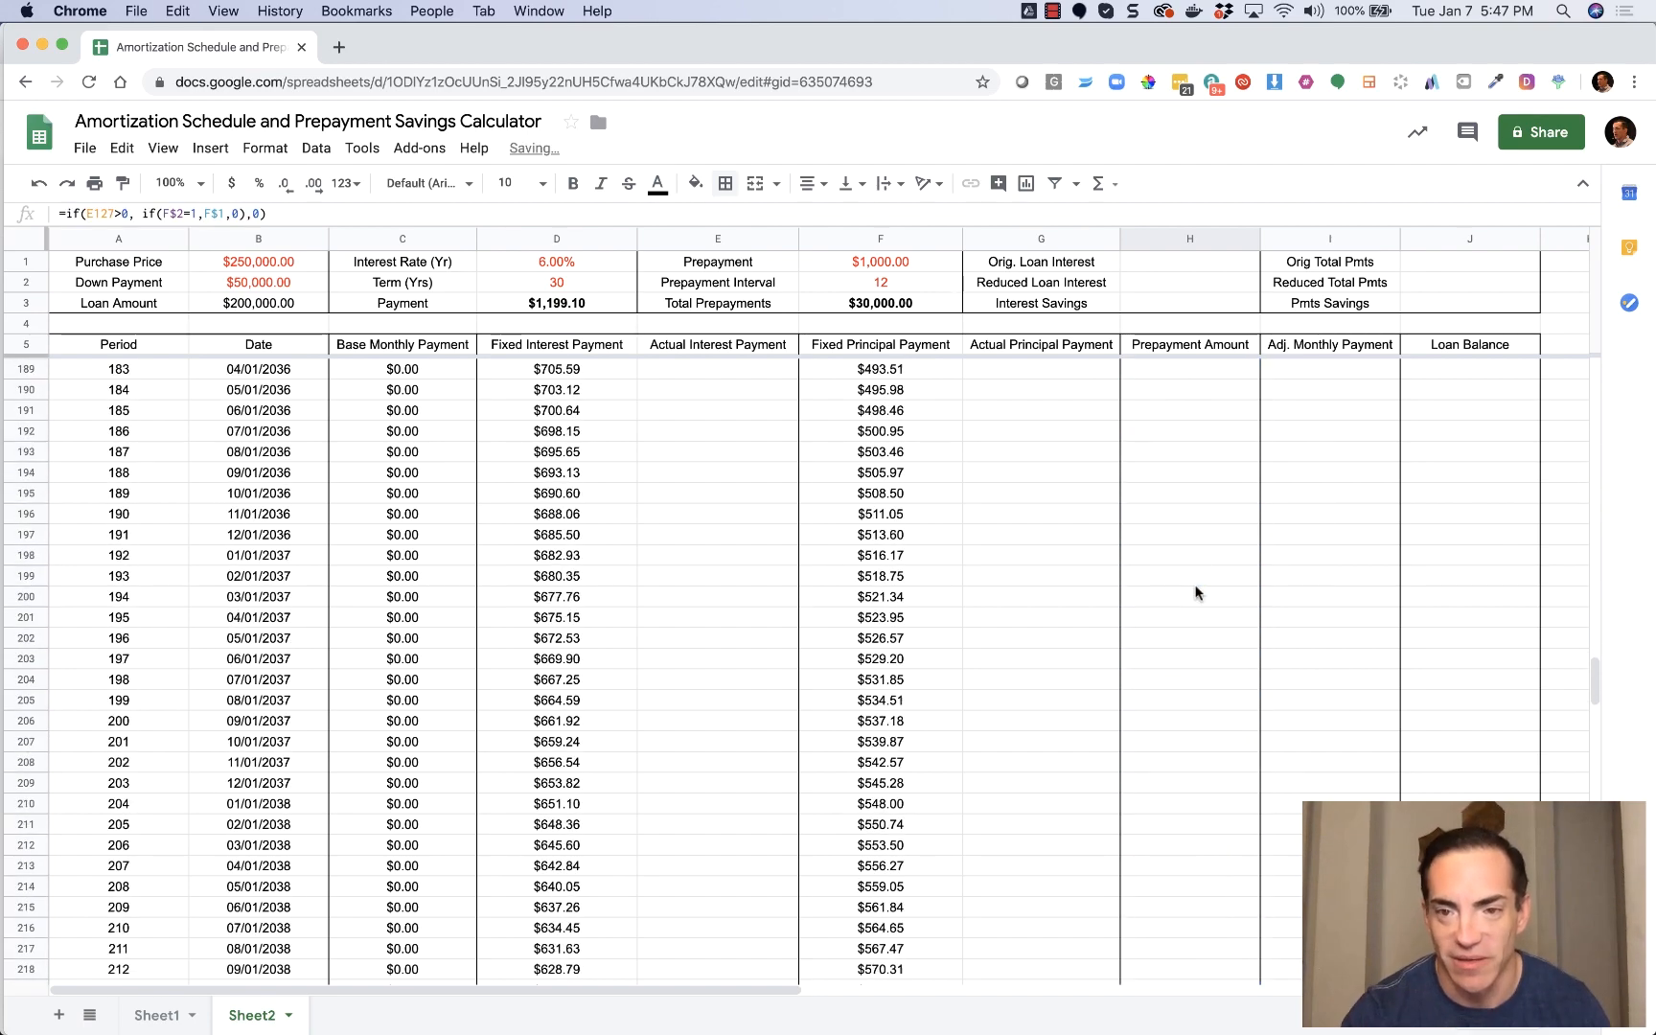
{"action": "left_click", "coordinate": [1198, 512]}
{"action": "key", "text": "super+v"}
Paste the copied 60-period prepayment formulas starting at H247 and at H307 to fill periods 241 to 360.
{"action": "scroll", "coordinate": [1197, 537], "scroll_direction": "down", "scroll_amount": 19}
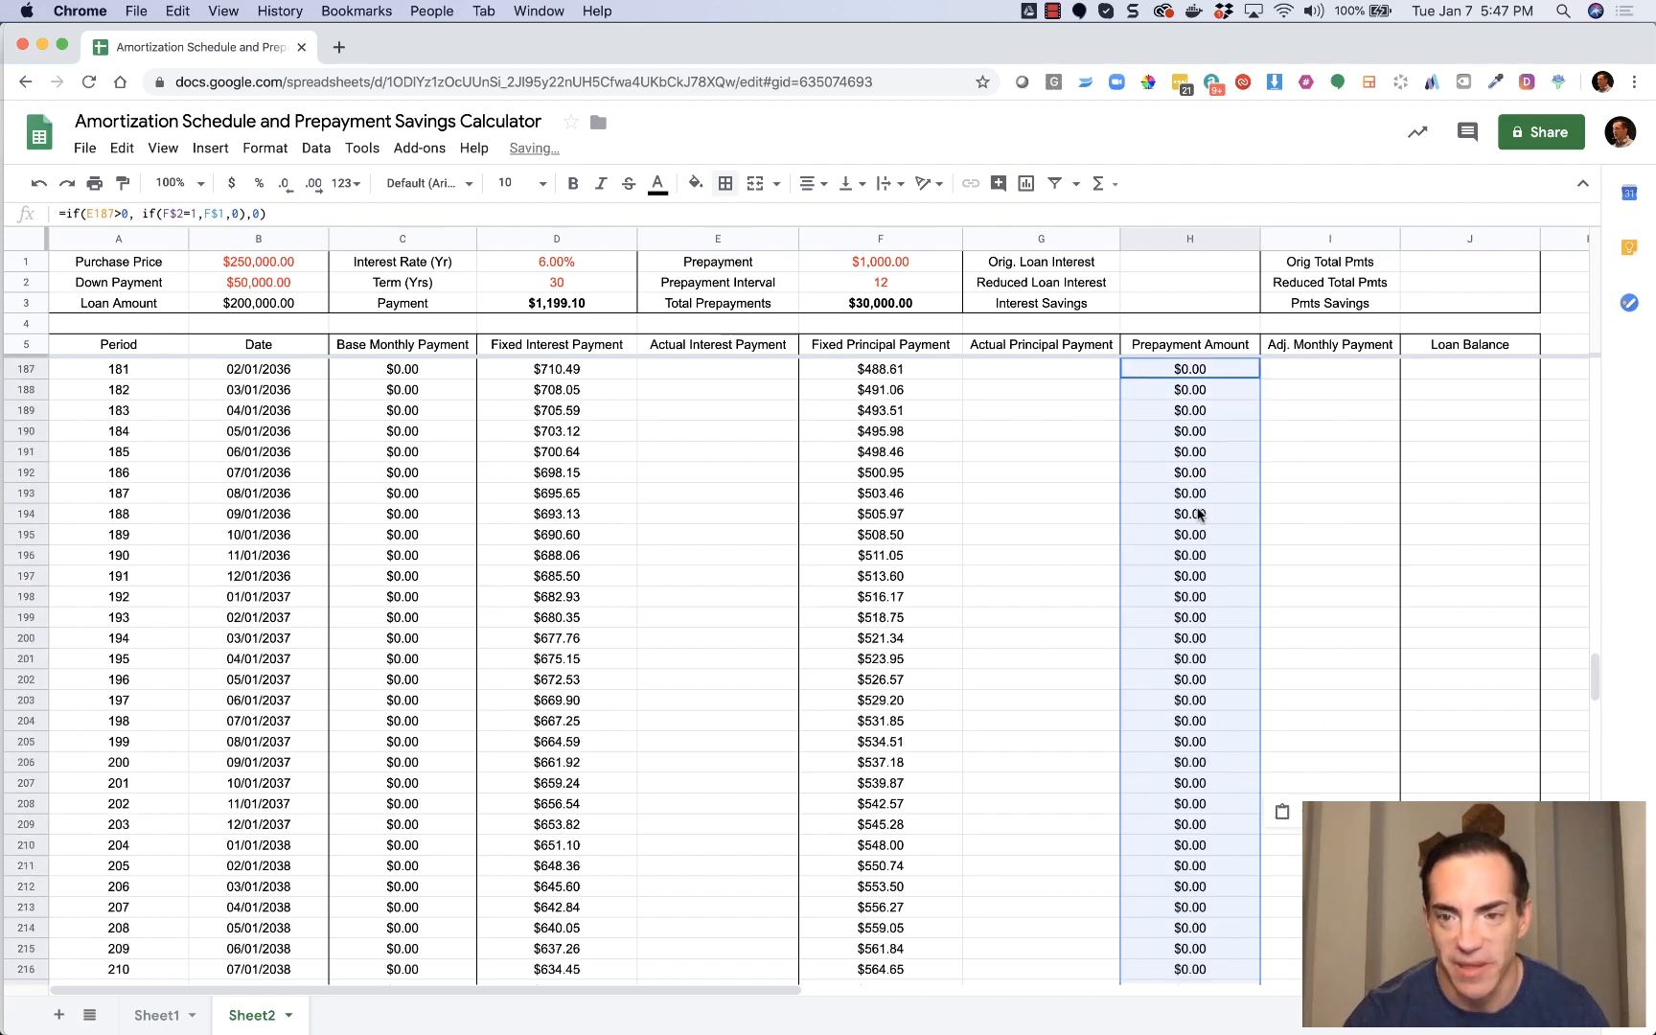
{"action": "left_click", "coordinate": [1193, 560]}
{"action": "key", "text": "super+v"}
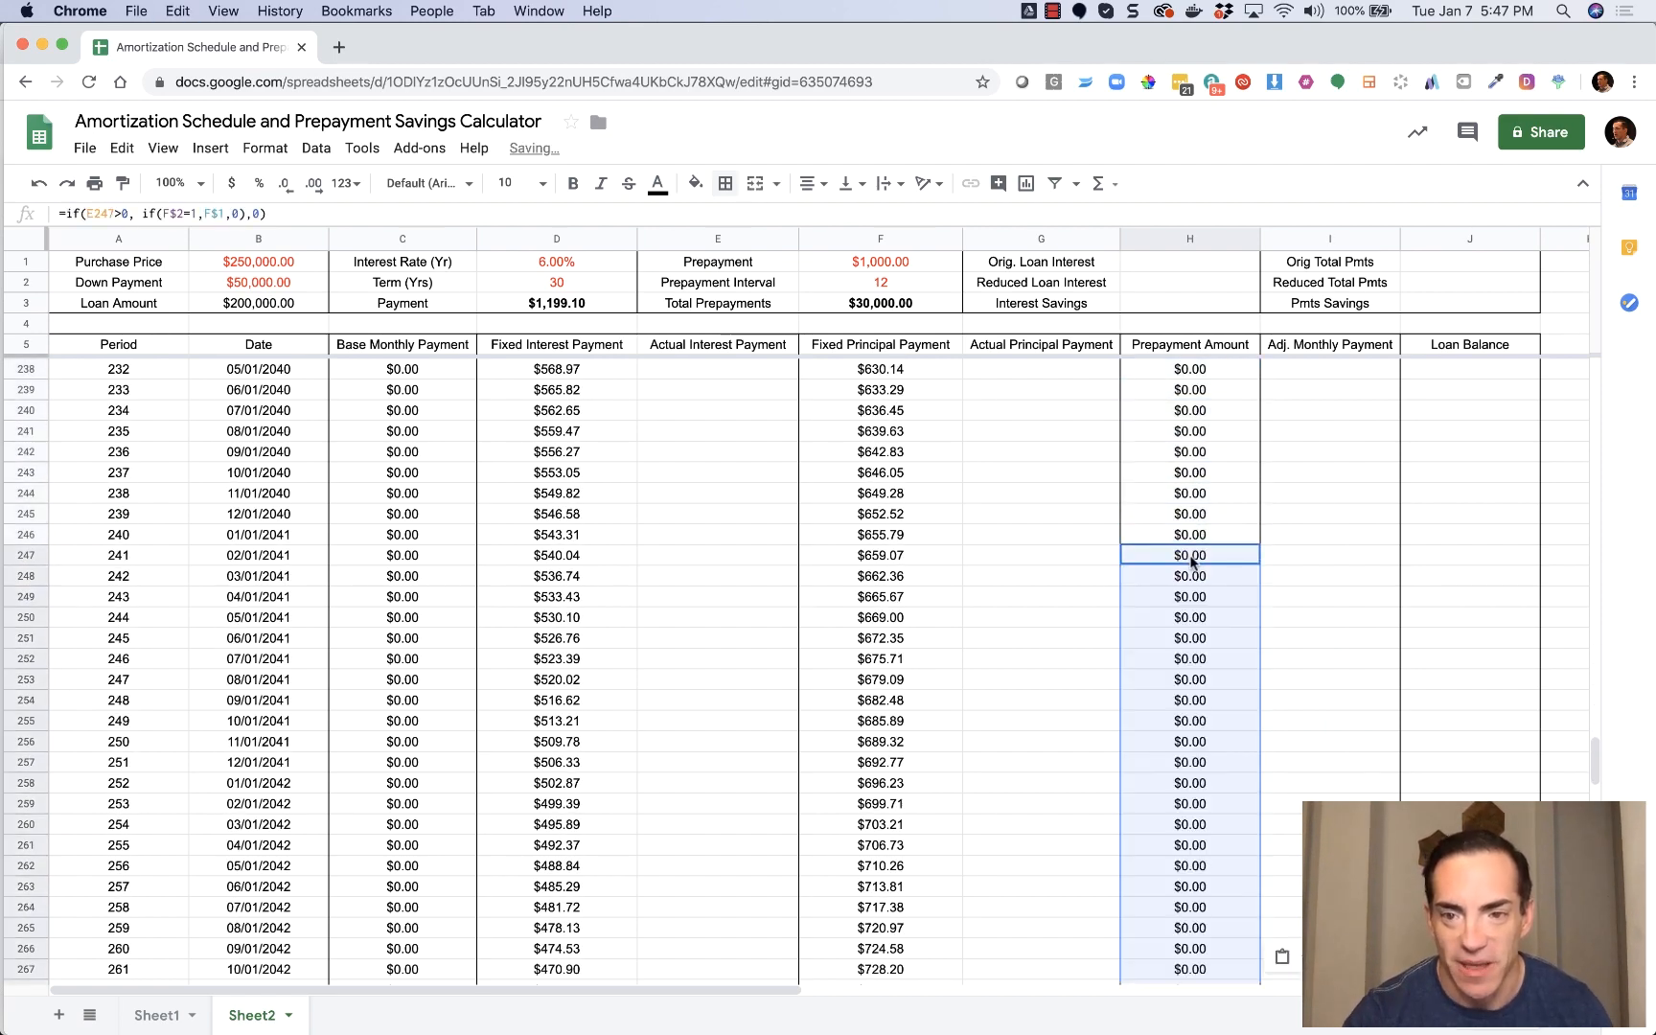
{"action": "scroll", "coordinate": [1193, 562], "scroll_direction": "down", "scroll_amount": 19}
{"action": "left_click", "coordinate": [1182, 598]}
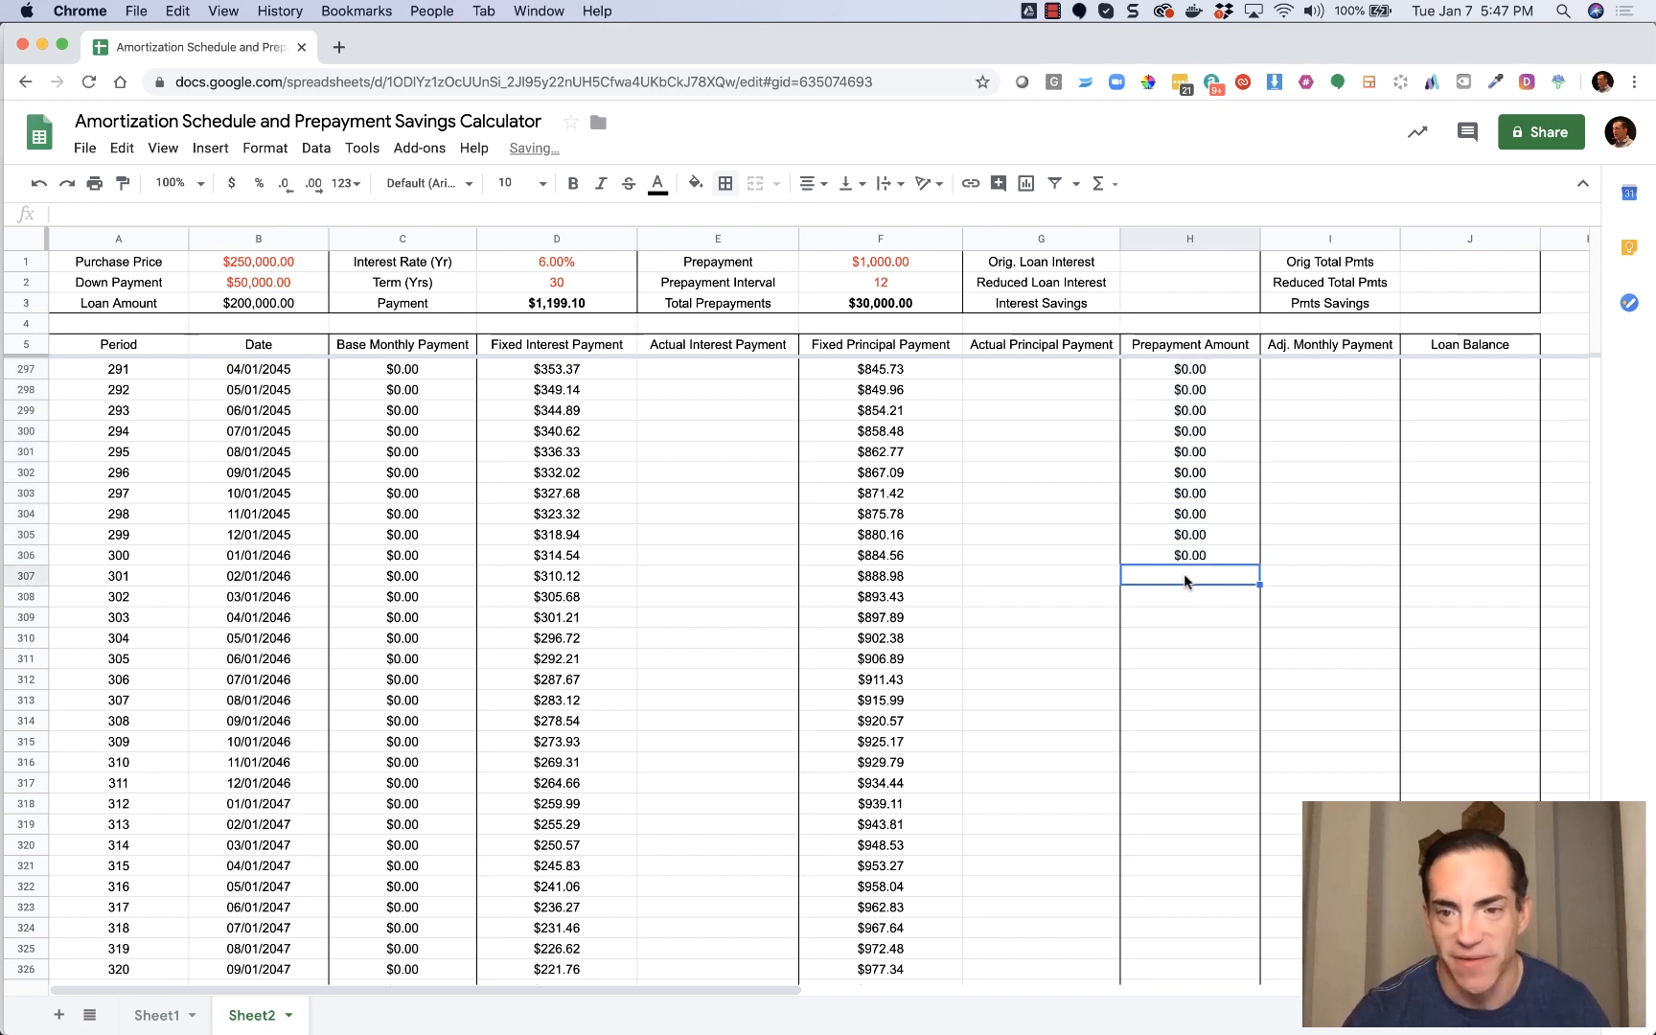
{"action": "key", "text": "super+v"}
{"action": "scroll", "coordinate": [1186, 580], "scroll_direction": "down", "scroll_amount": 7}
{"action": "scroll", "coordinate": [1185, 579], "scroll_direction": "down", "scroll_amount": 8}
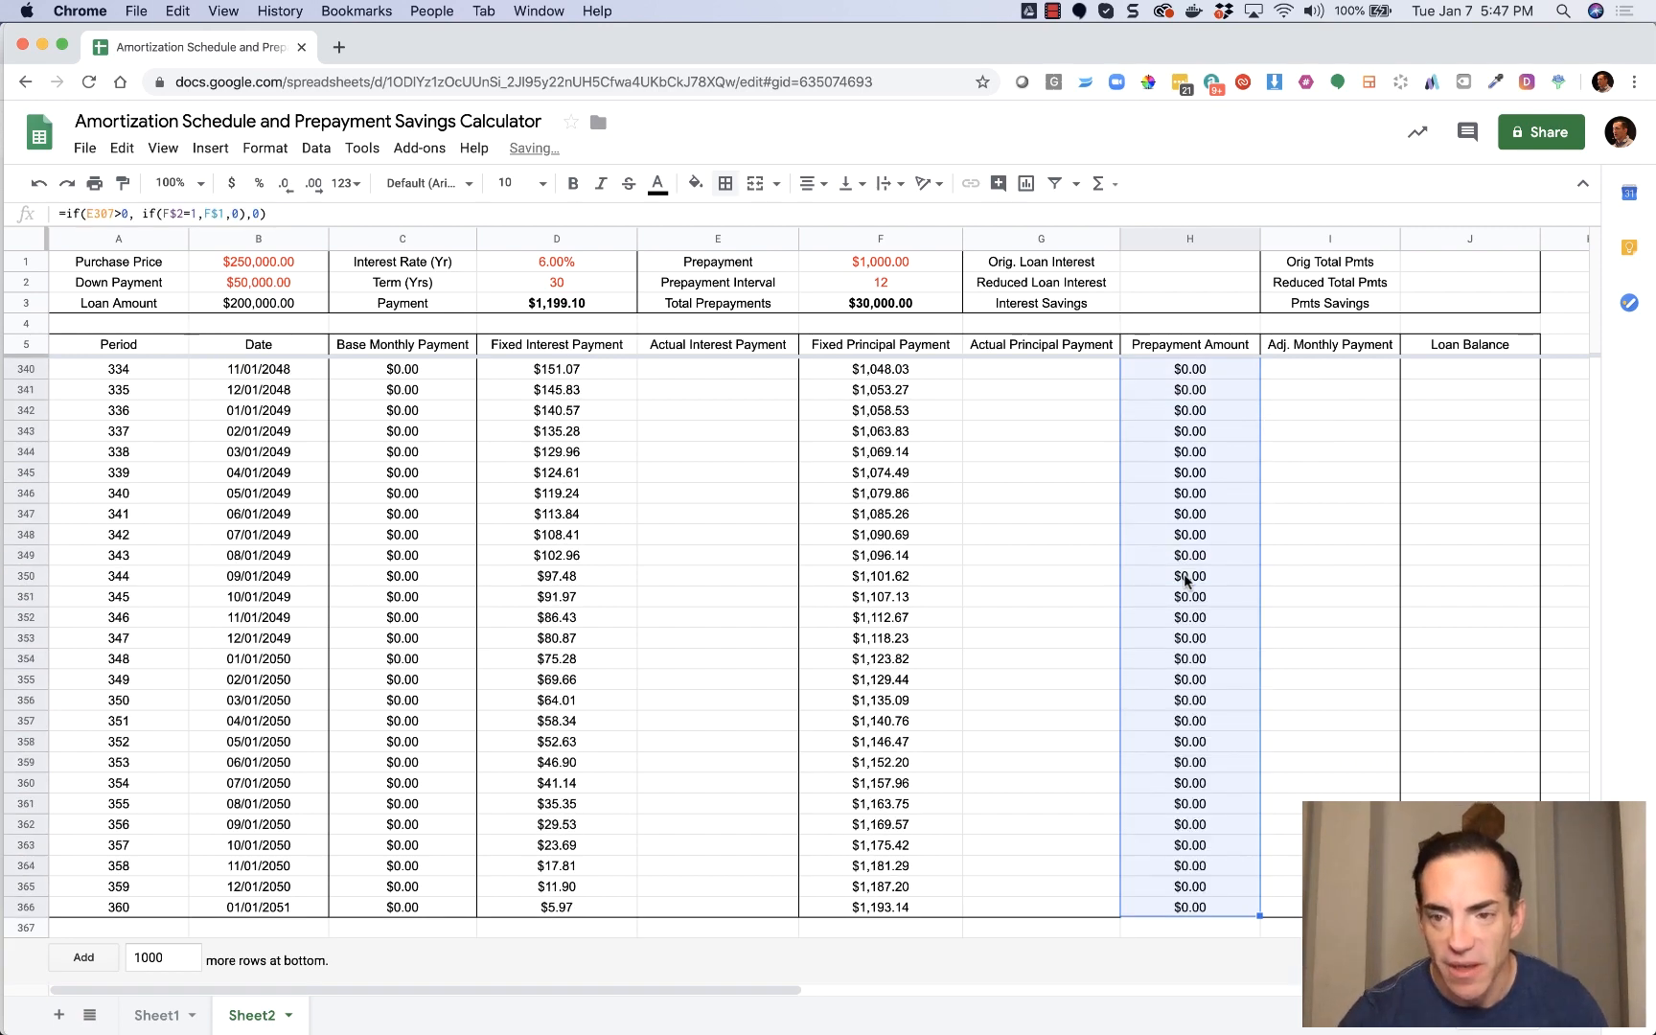
Add a bottom border to the last Prepayment Amount cell, H366, at period 360.
{"action": "left_click", "coordinate": [1282, 885]}
{"action": "left_click", "coordinate": [1212, 907]}
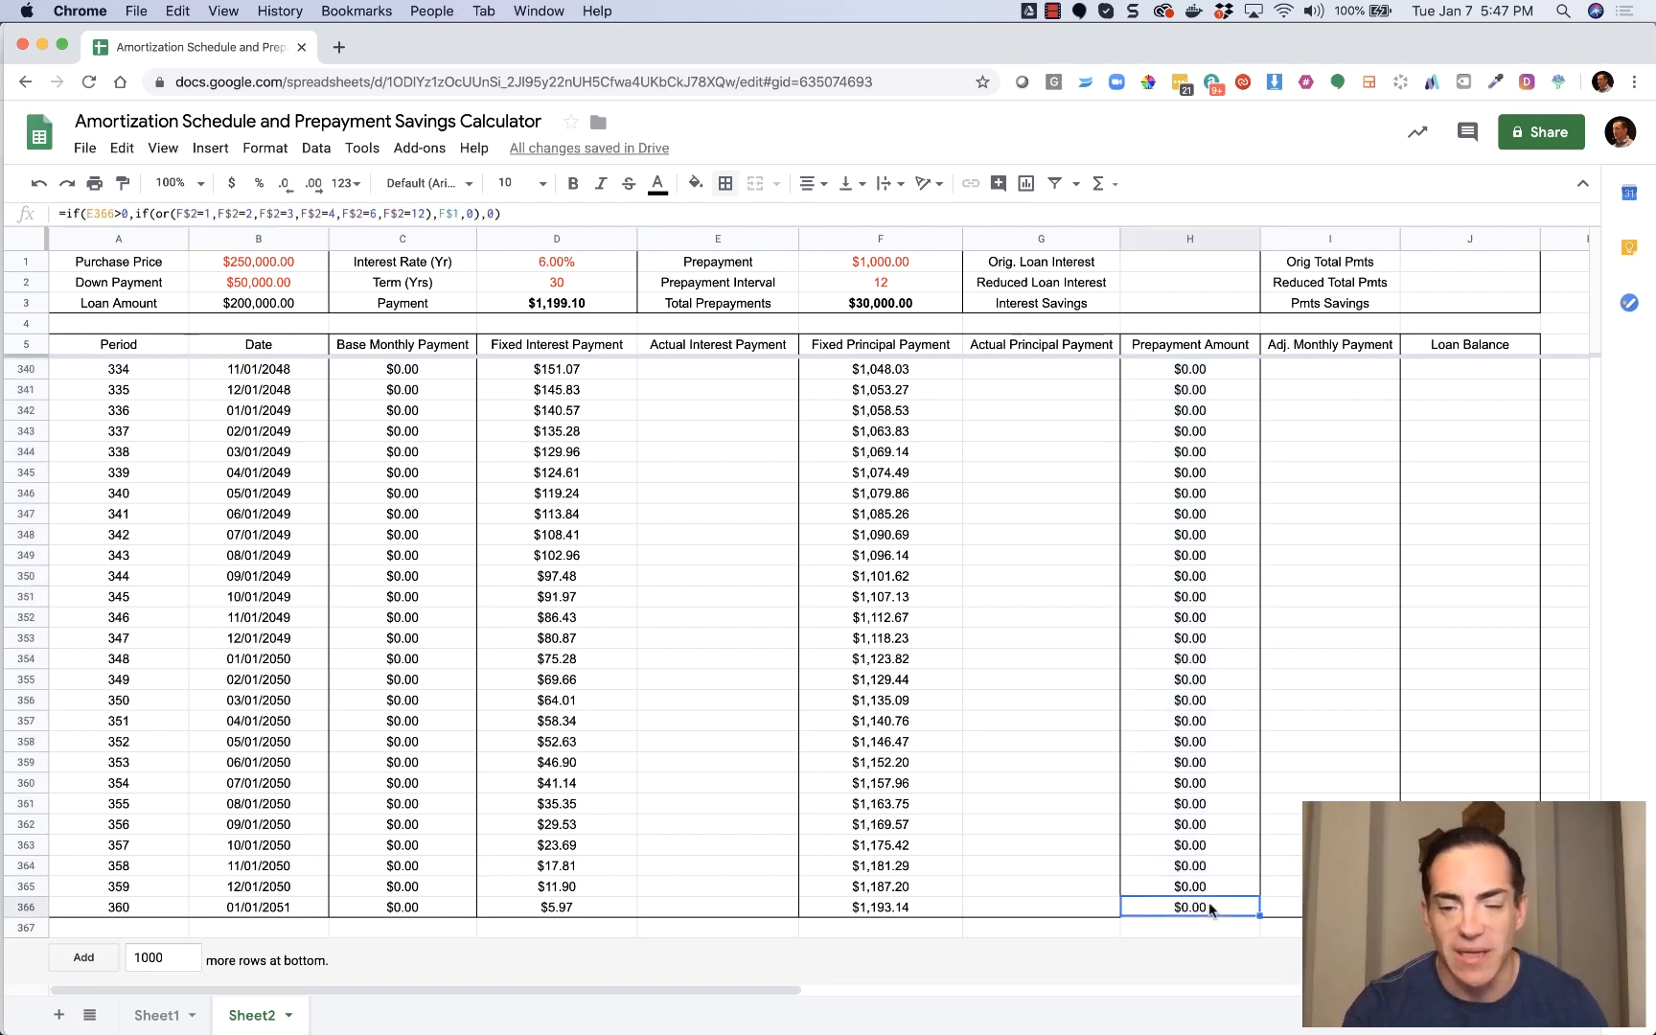
{"action": "left_click", "coordinate": [725, 184]}
{"action": "left_click", "coordinate": [812, 251]}
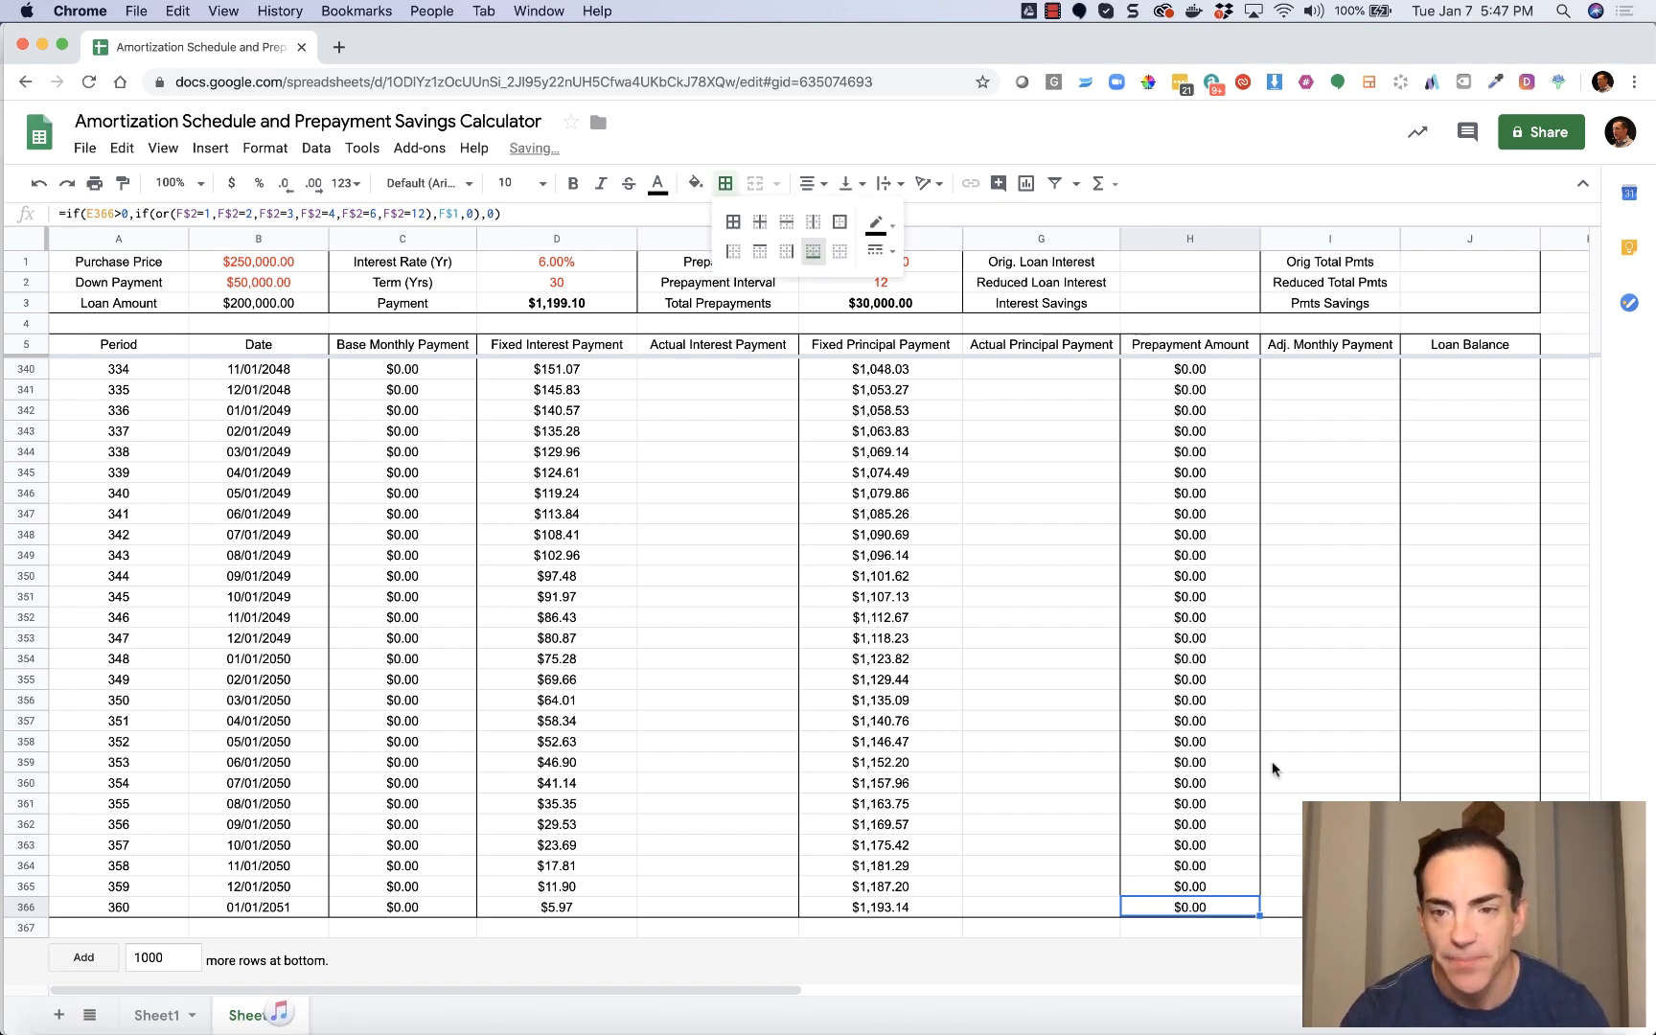
Review the prepayment amount formula for period 6 in H12 without changing it.
{"action": "left_click_drag", "start_coordinate": [1595, 949], "coordinate": [1593, 361]}
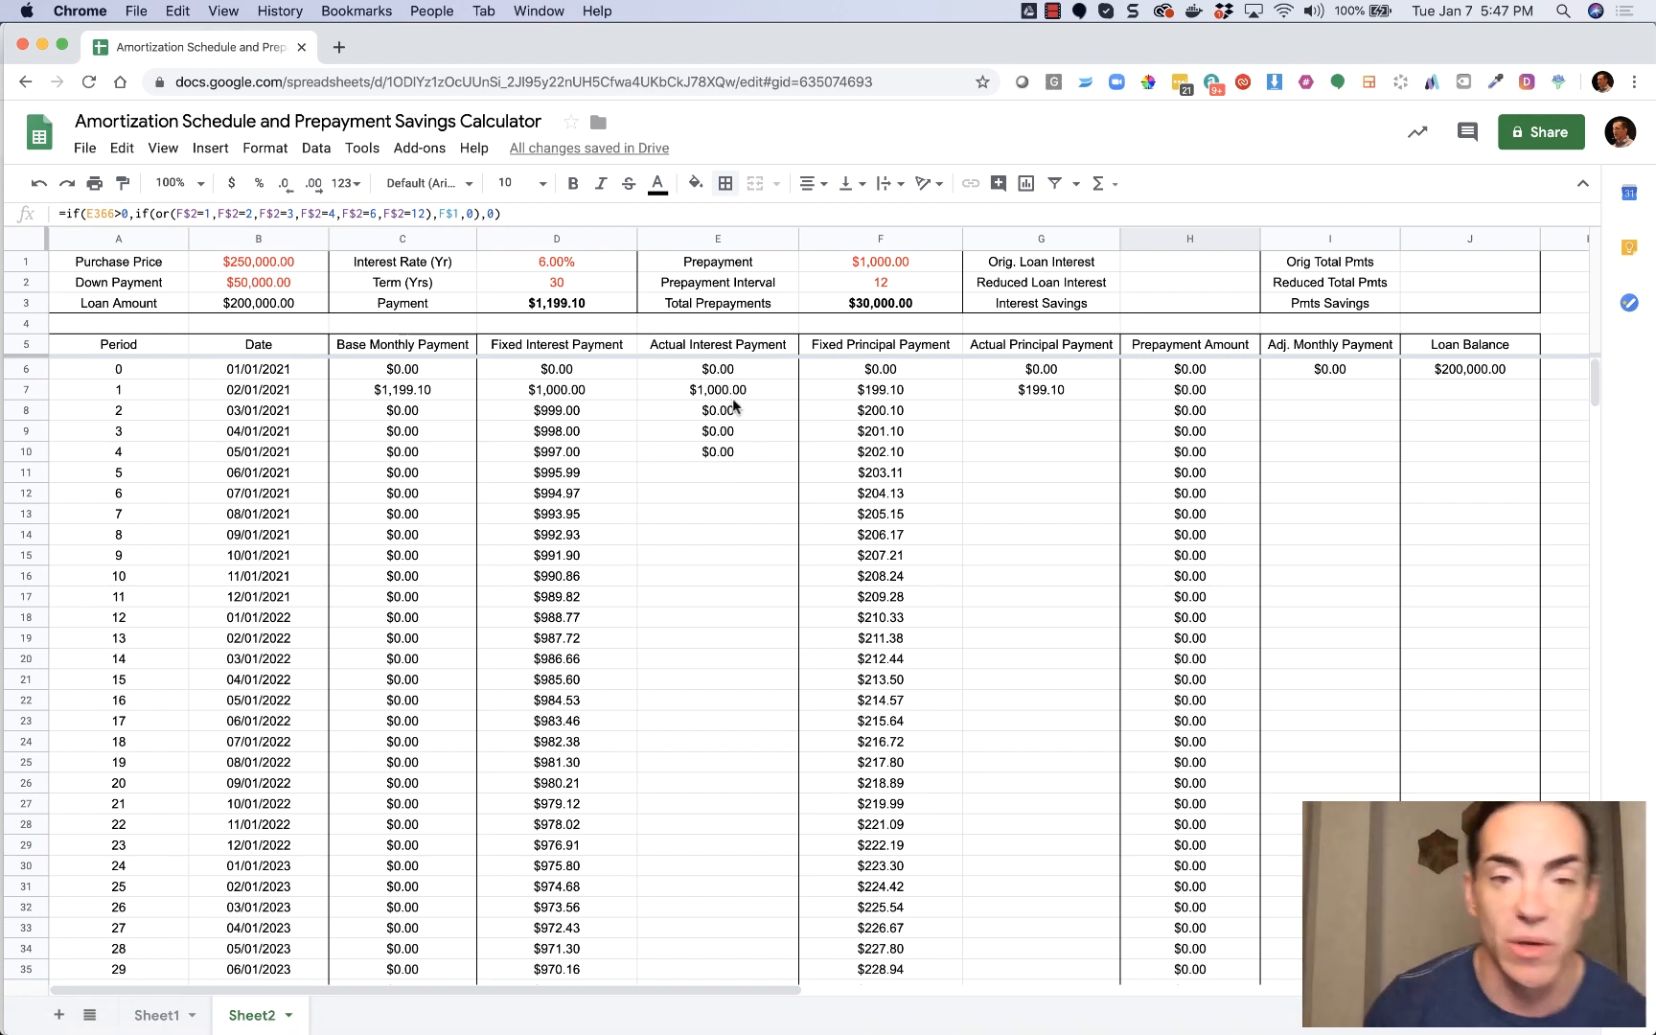
{"action": "double_click", "coordinate": [1205, 492]}
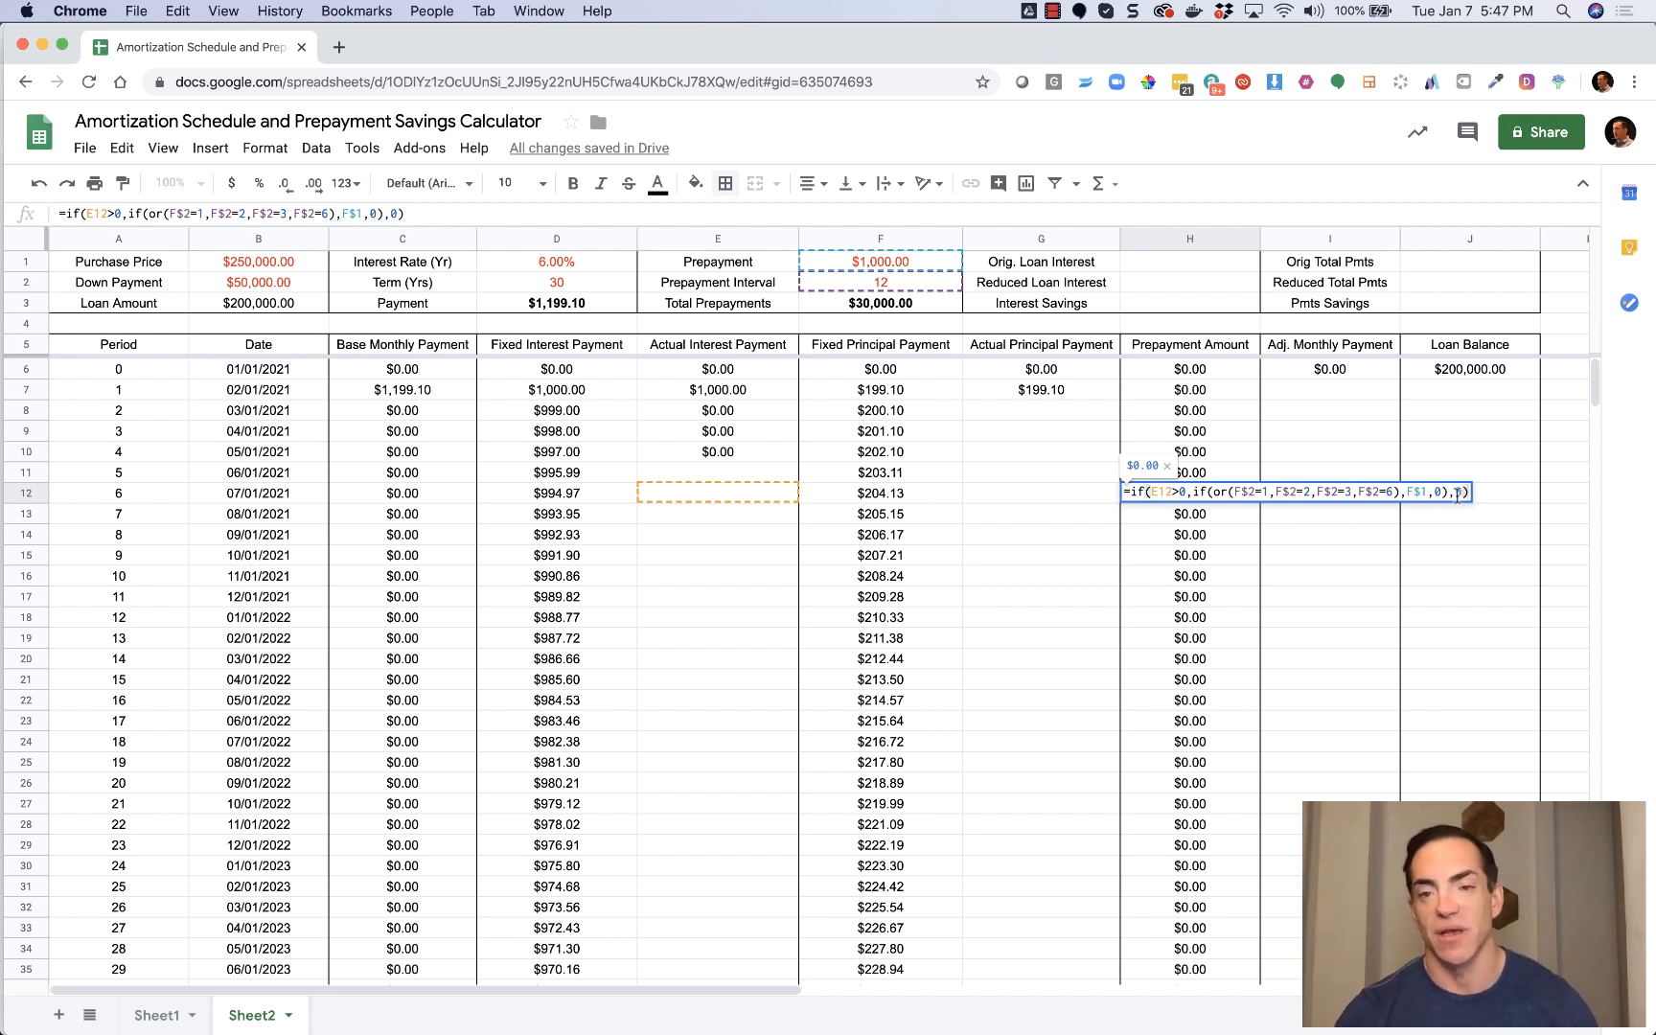
{"action": "key", "text": "Escape"}
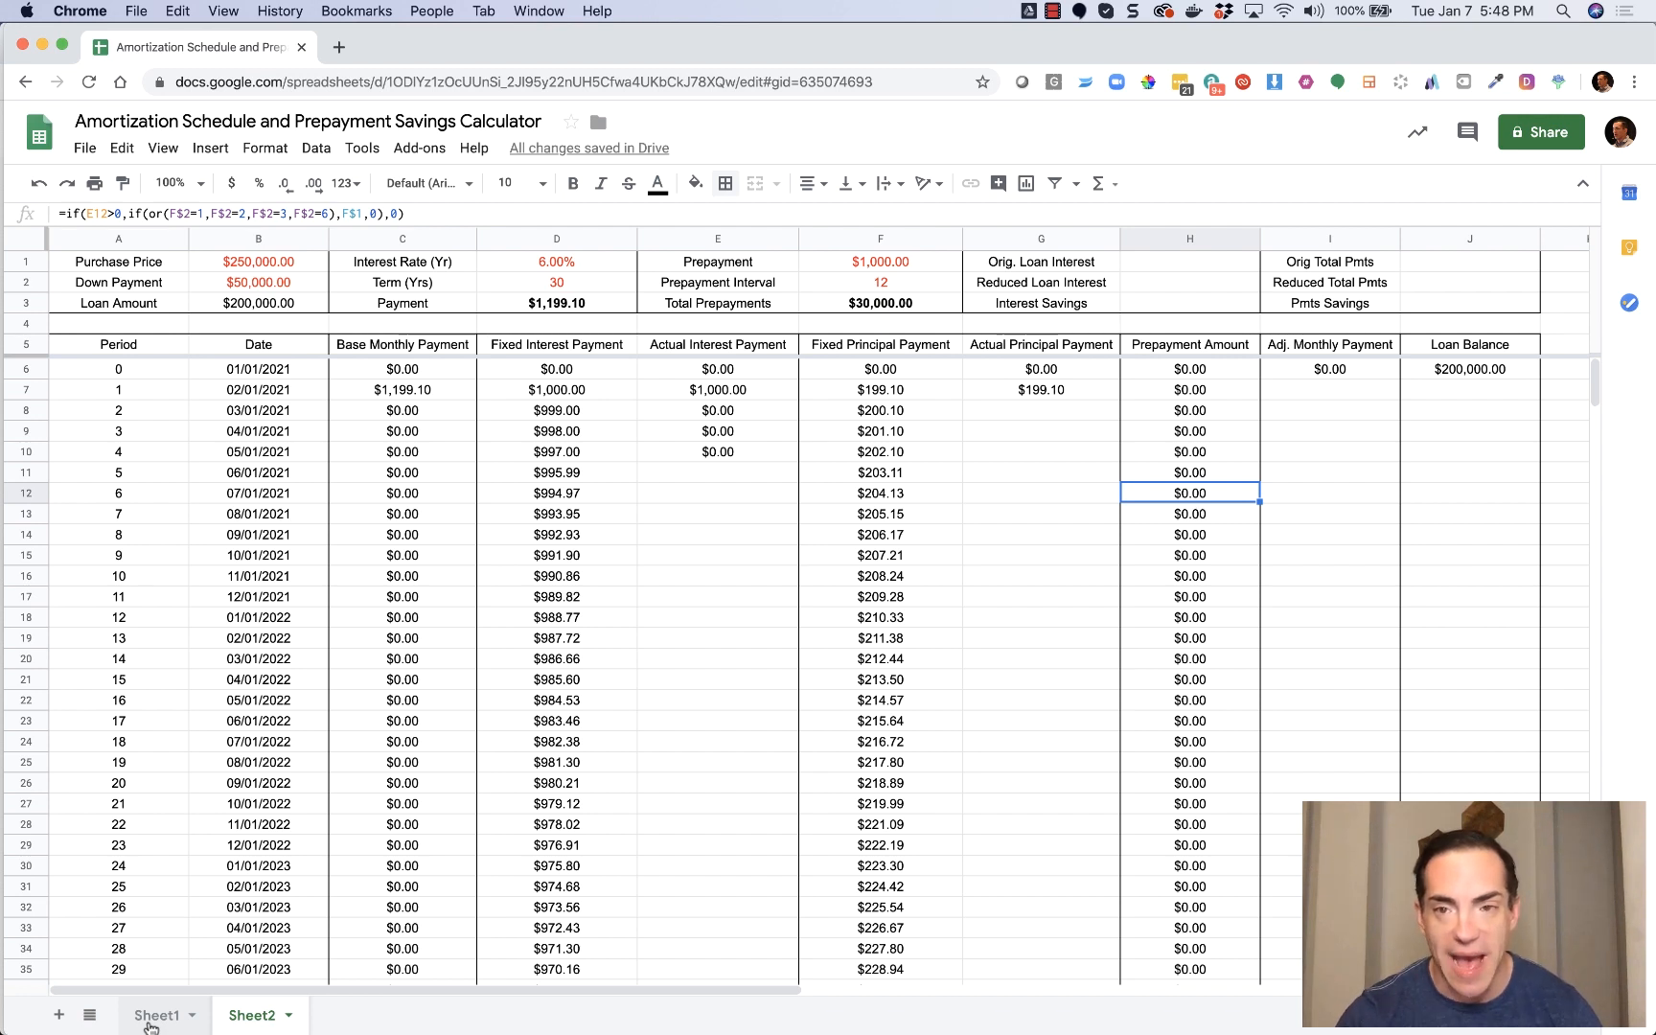
Fill the Actual Principal Payment formula from G7 down to G366 and add a bottom border to G366.
{"action": "left_click", "coordinate": [1094, 393]}
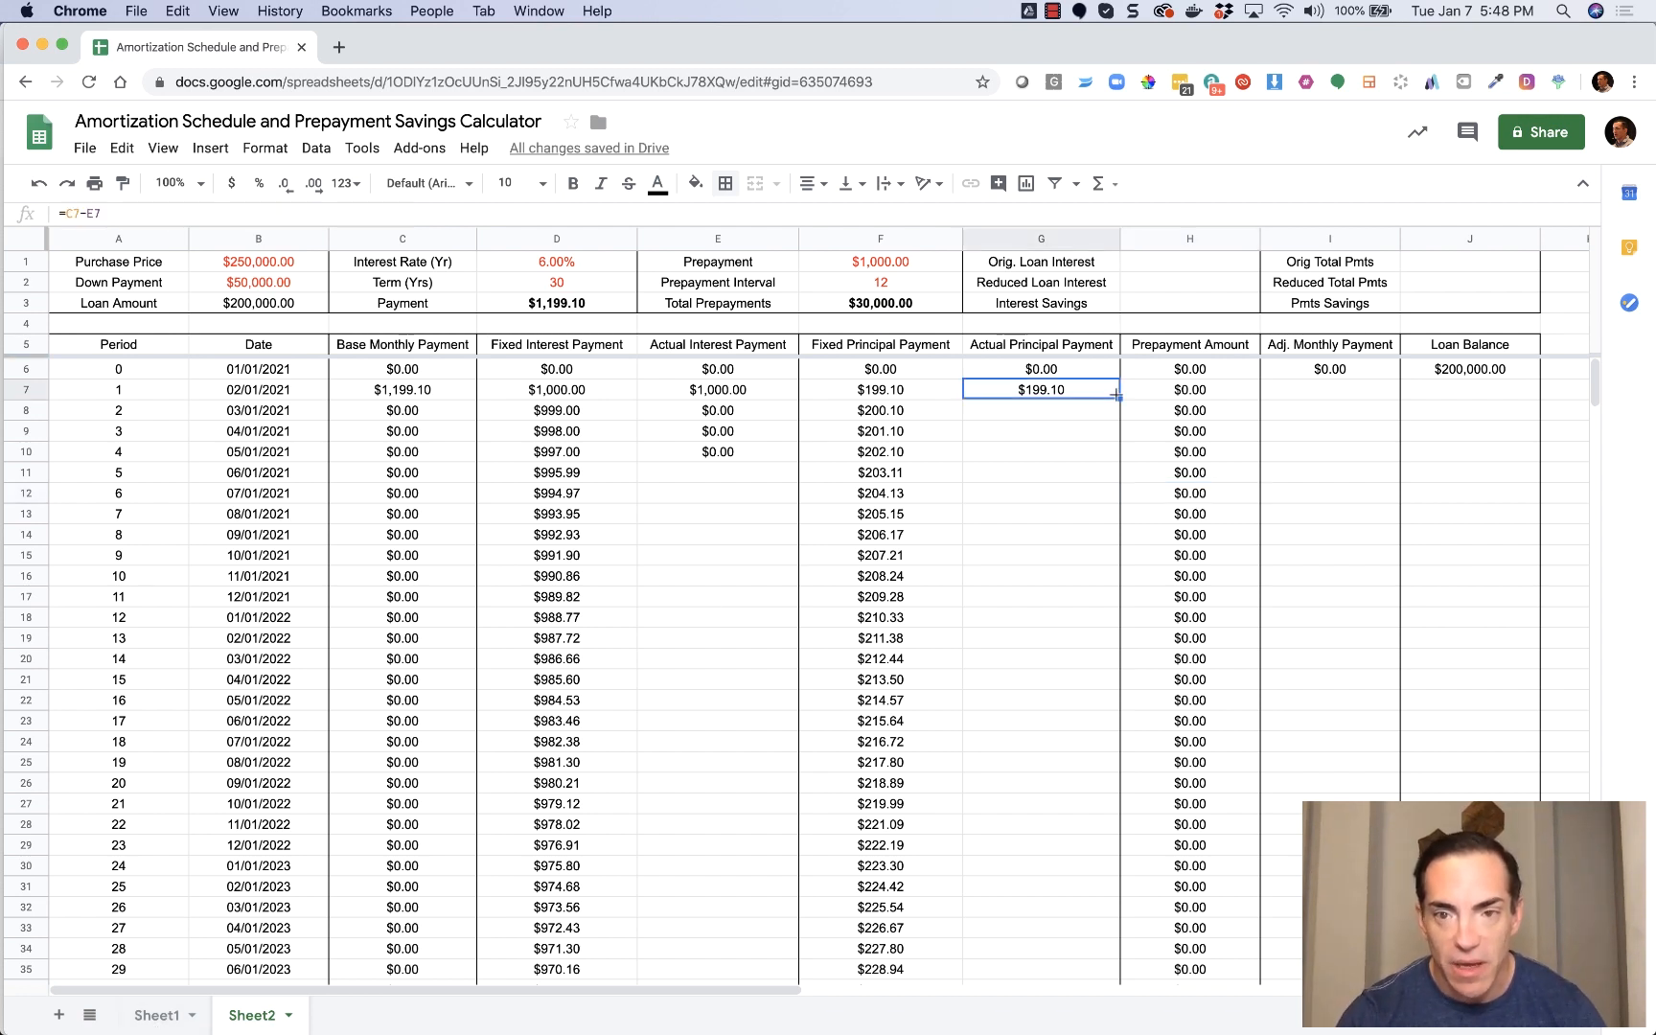
{"action": "left_click_drag", "start_coordinate": [1118, 397], "coordinate": [1127, 918]}
{"action": "left_click", "coordinate": [1073, 905]}
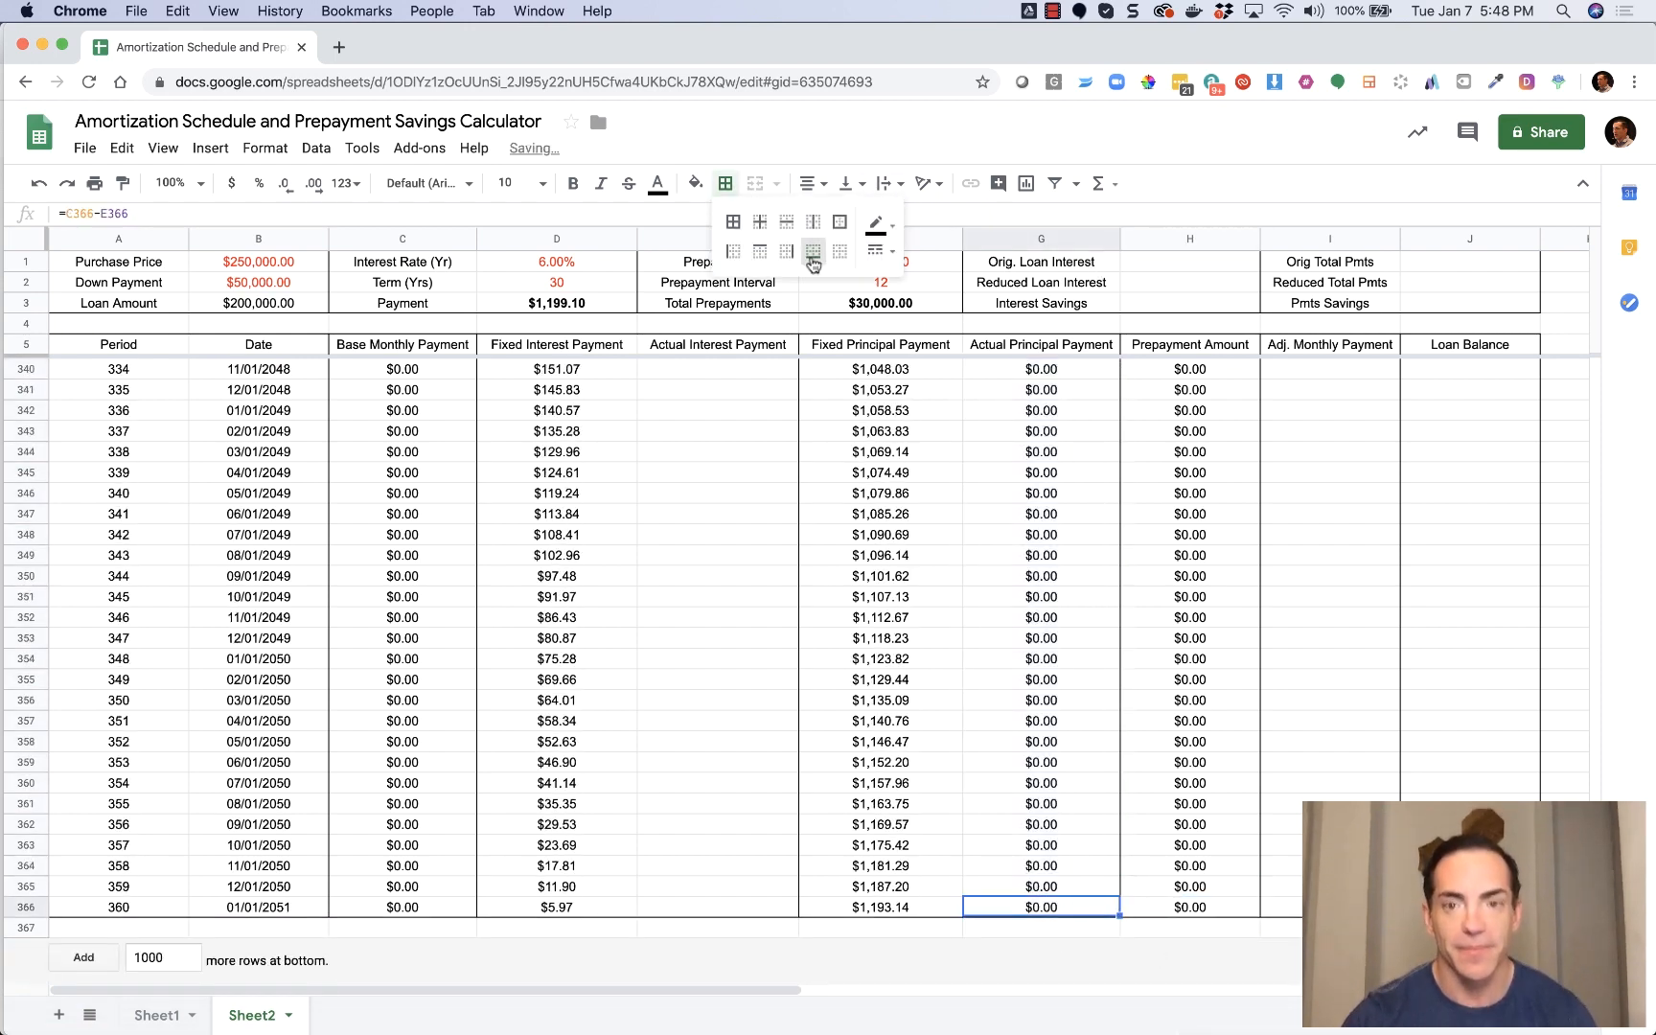
{"action": "left_click", "coordinate": [774, 515]}
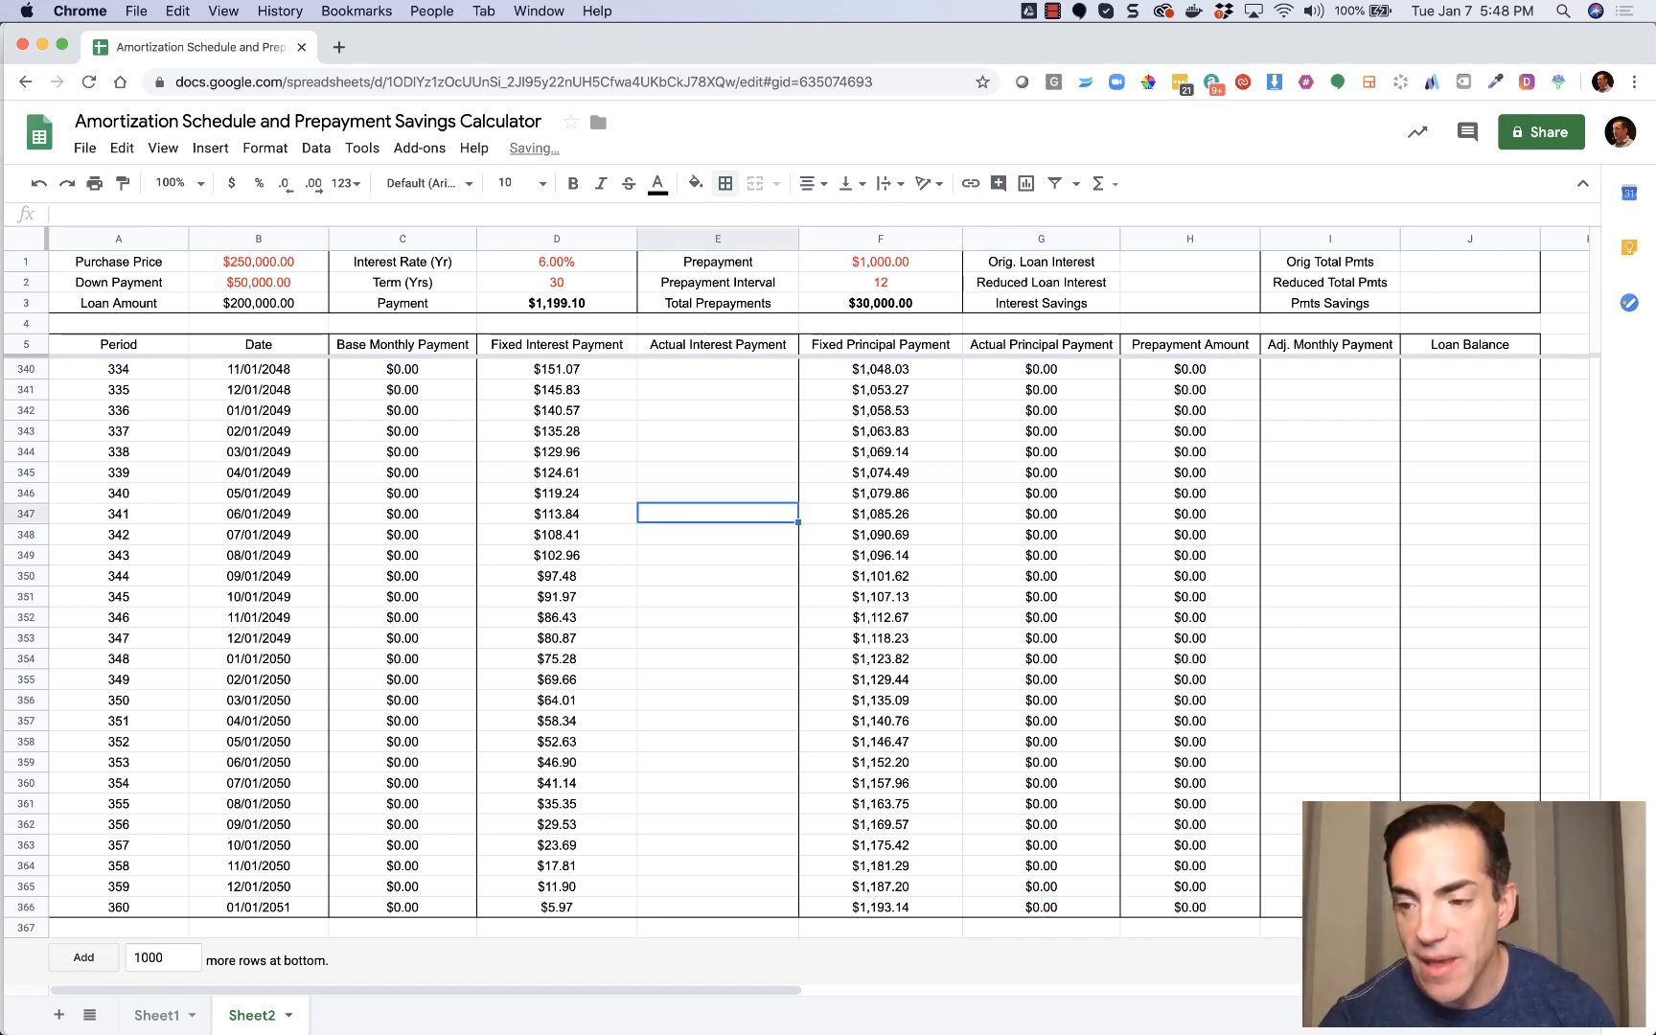
Fill the Actual Interest Payment formula from E10 down to E366 and add a bottom border to E366.
{"action": "left_click_drag", "start_coordinate": [1595, 953], "coordinate": [1620, 359]}
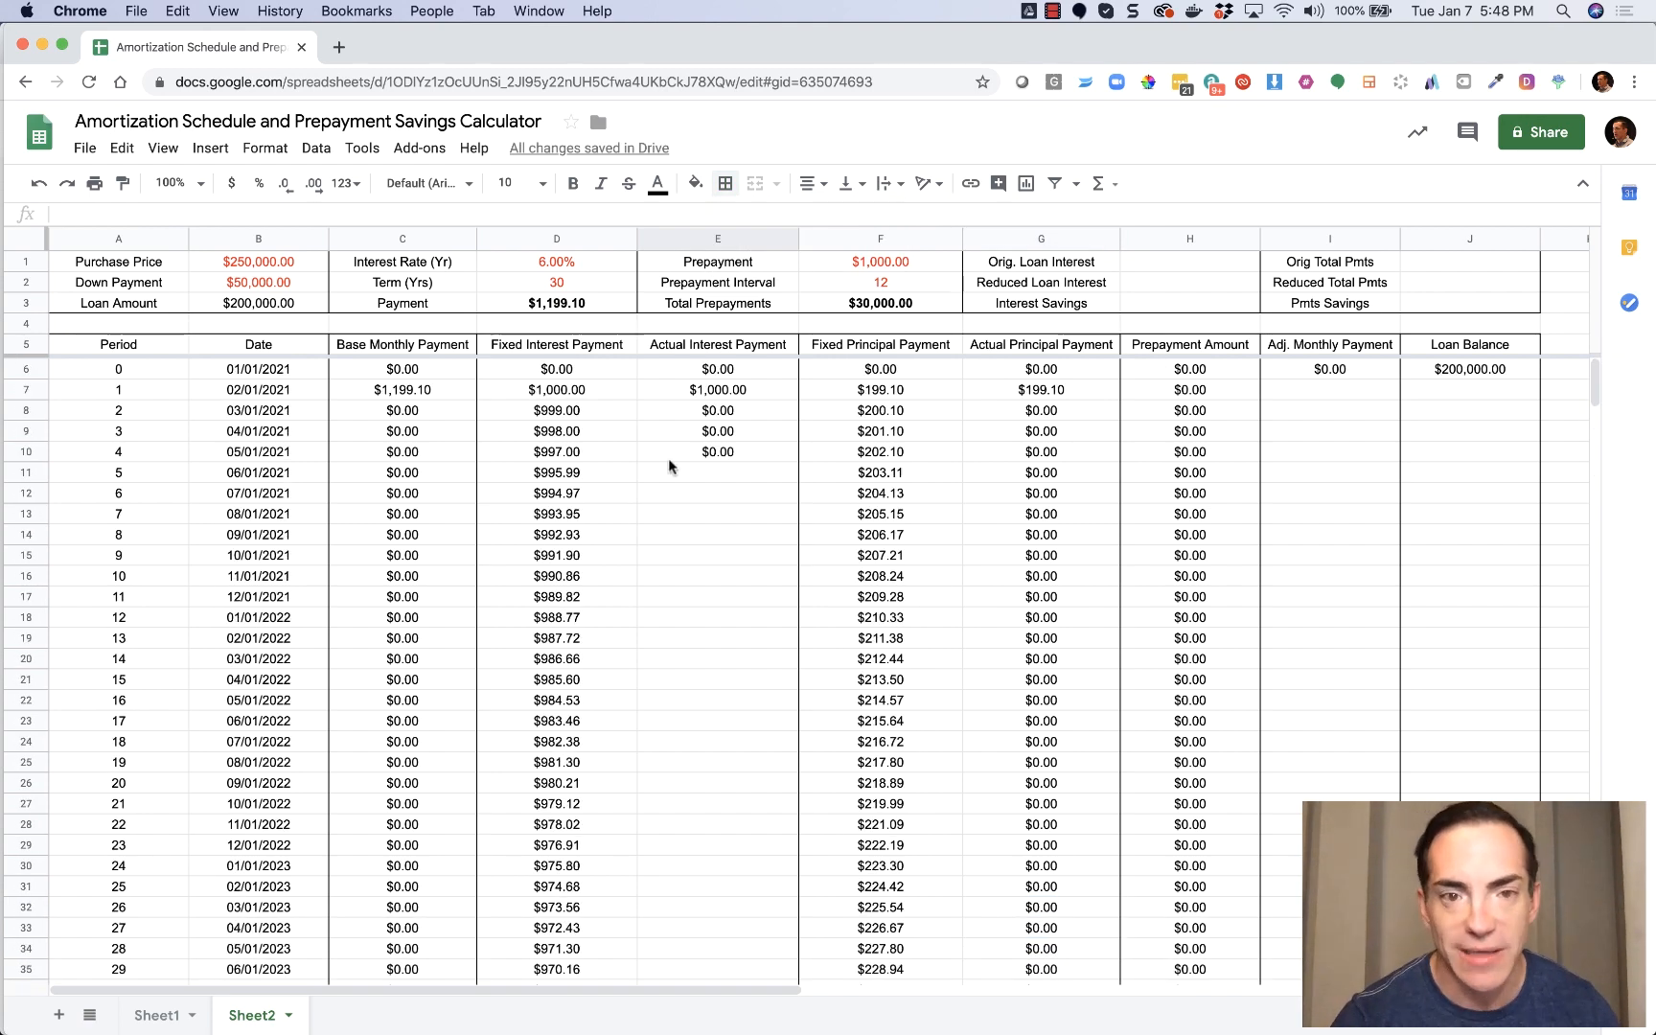
{"action": "left_click", "coordinate": [721, 458]}
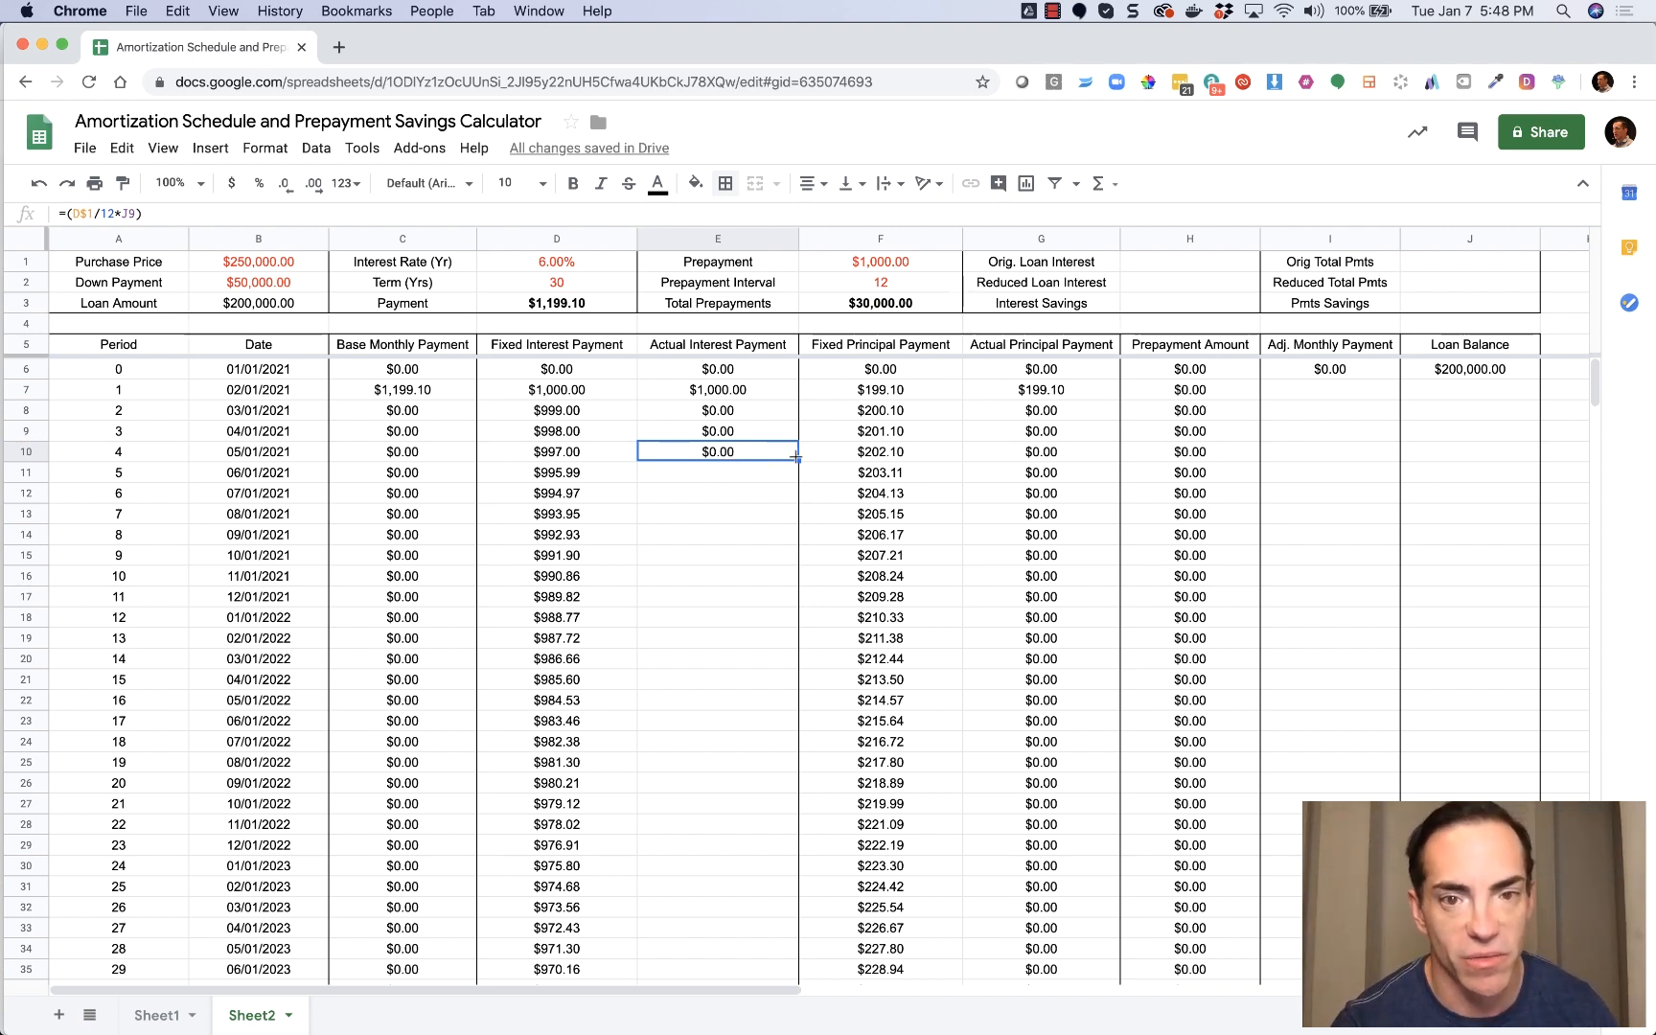
{"action": "left_click_drag", "start_coordinate": [795, 457], "coordinate": [1145, 1033]}
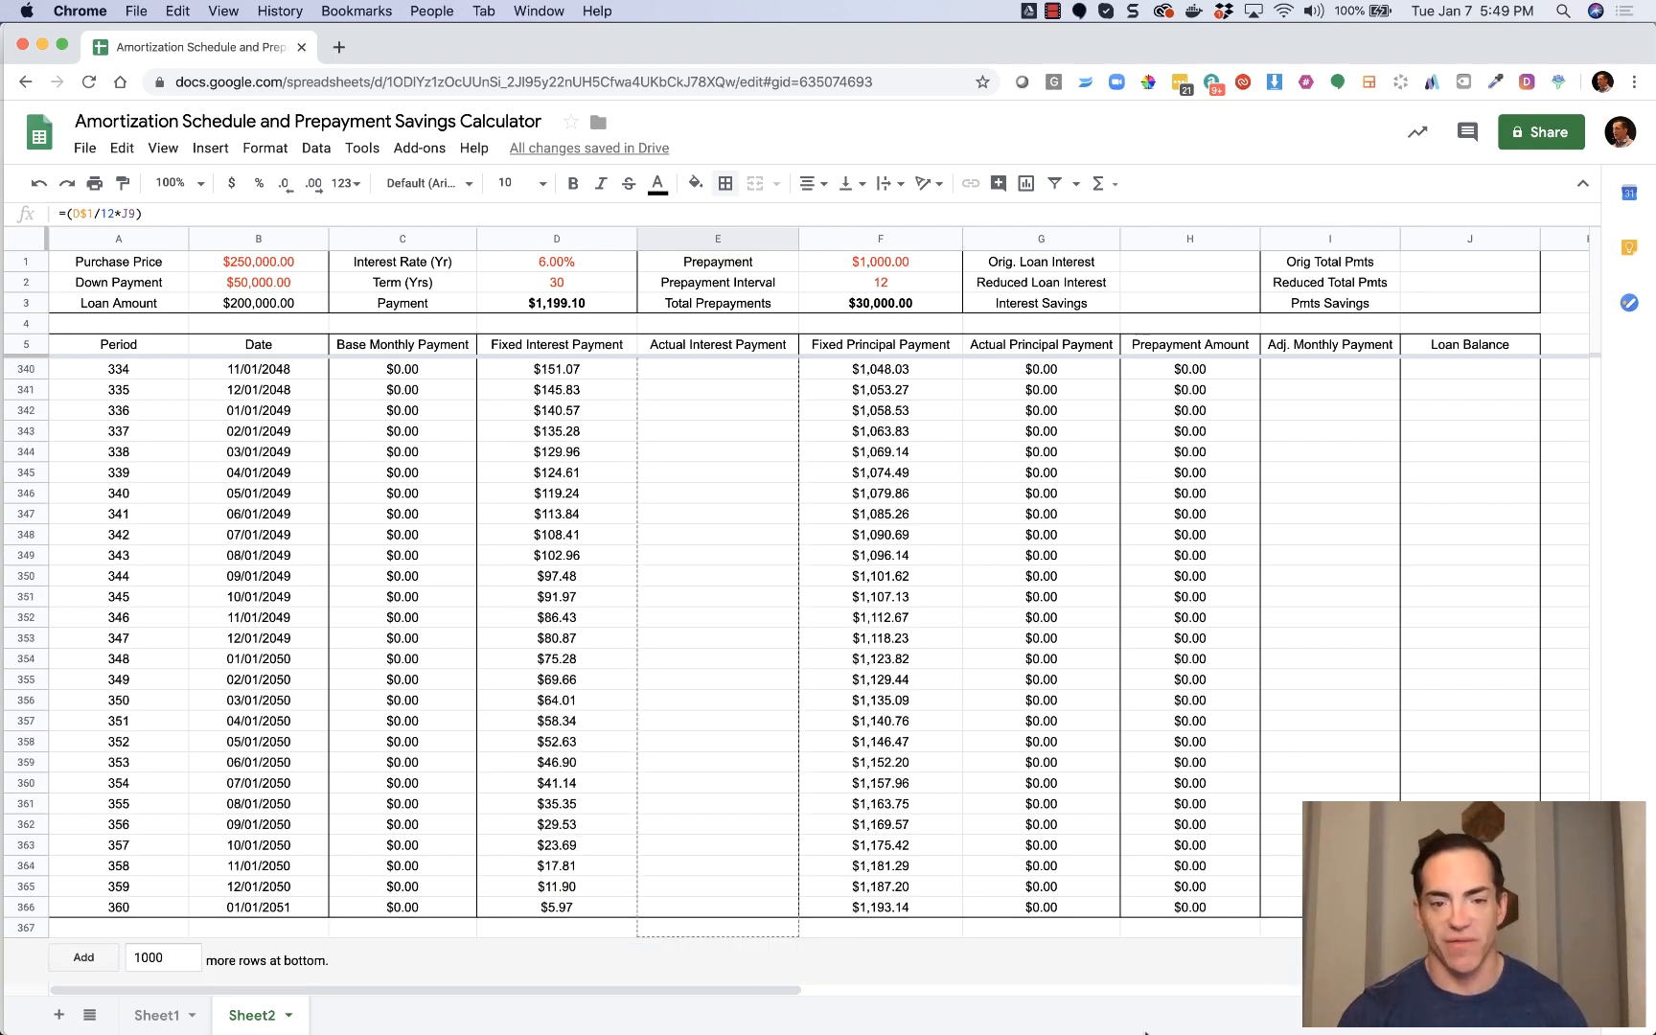
{"action": "left_click_drag", "start_coordinate": [946, 954], "coordinate": [802, 909]}
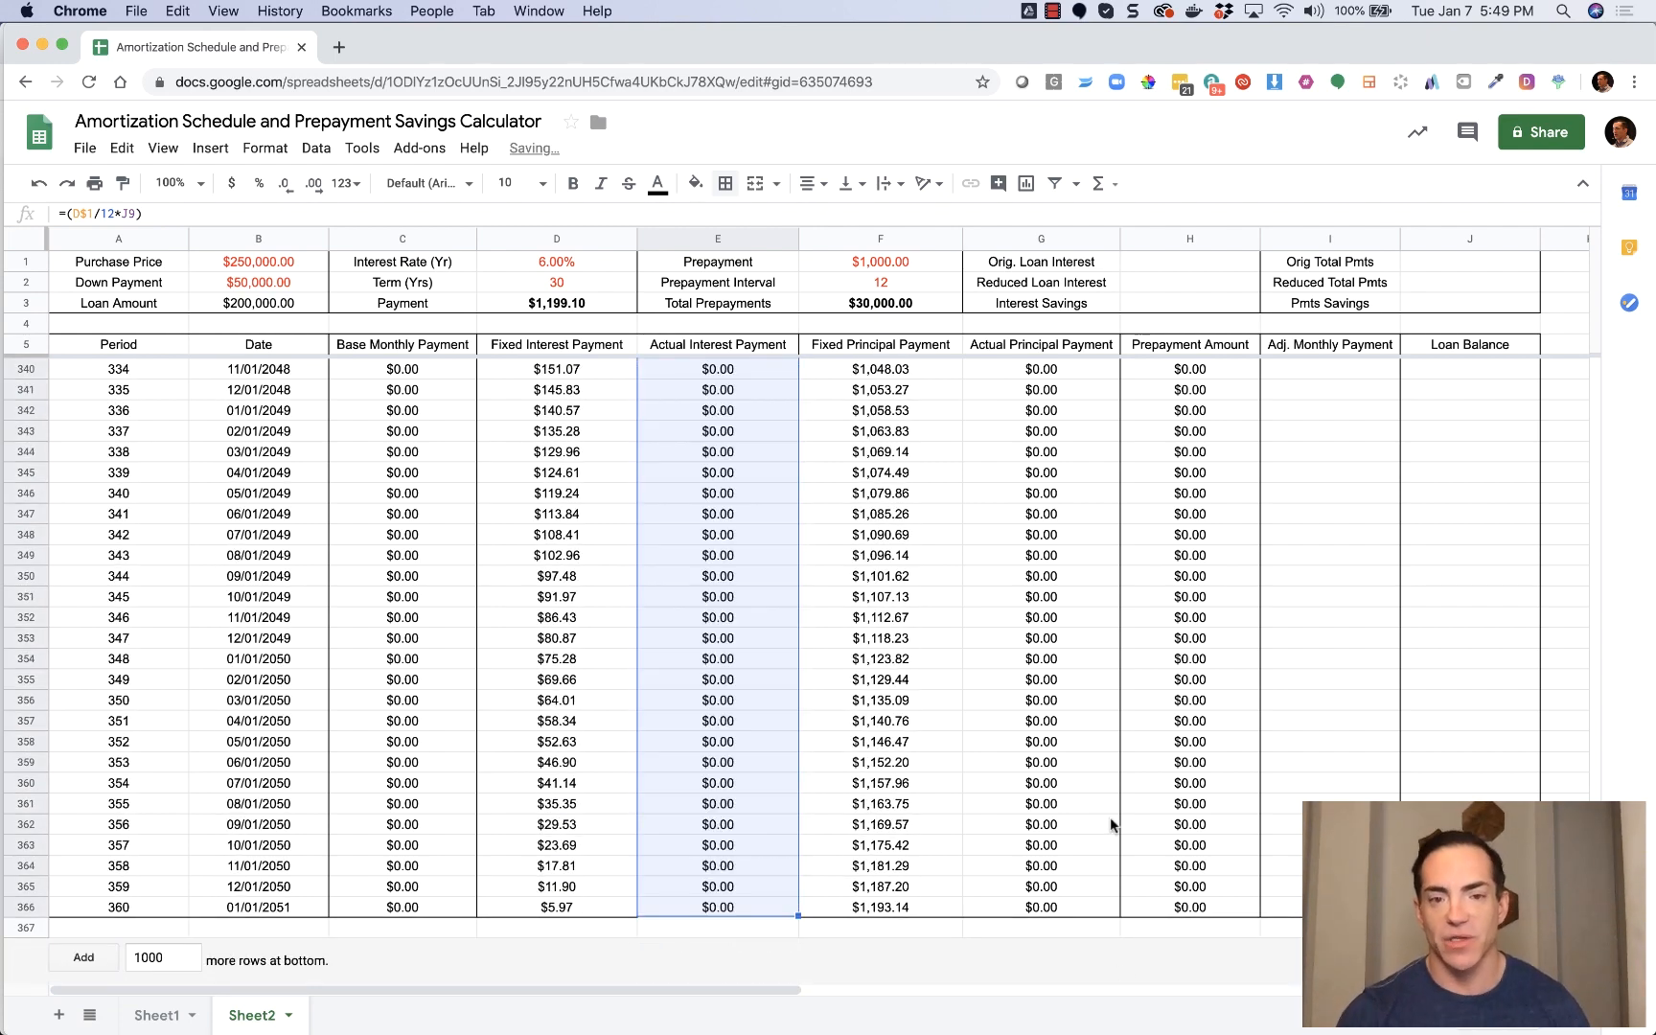
{"action": "left_click", "coordinate": [838, 816]}
{"action": "left_click", "coordinate": [735, 906]}
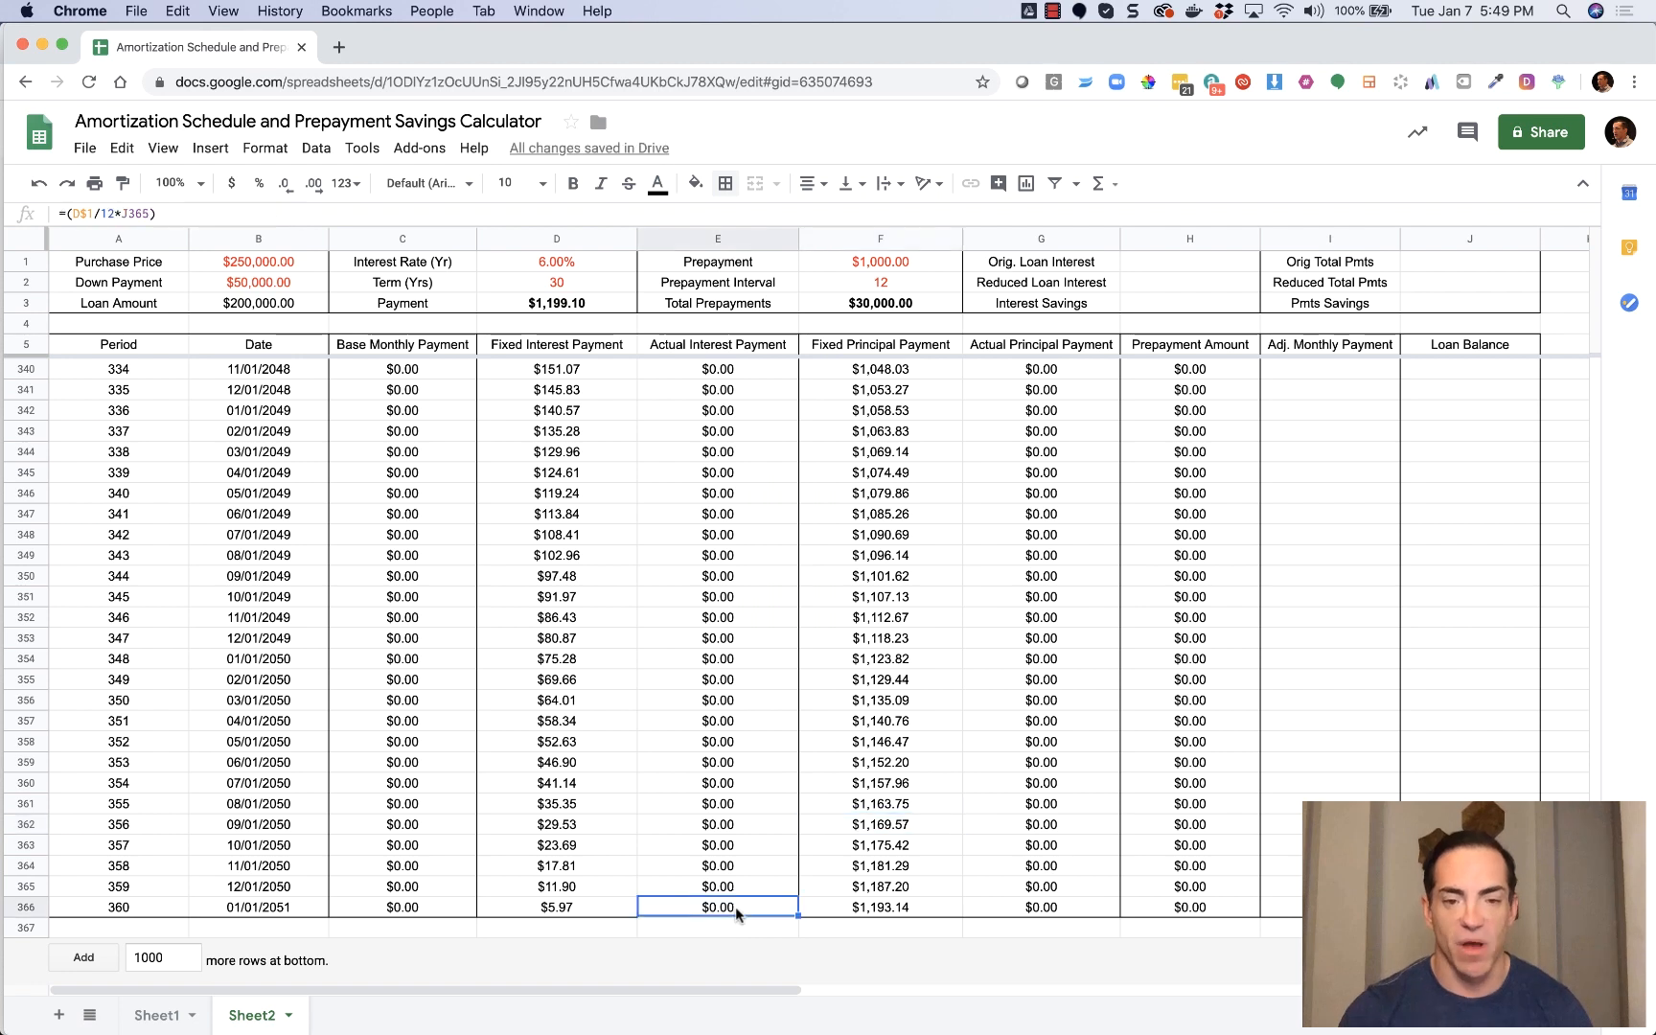
{"action": "left_click", "coordinate": [730, 184]}
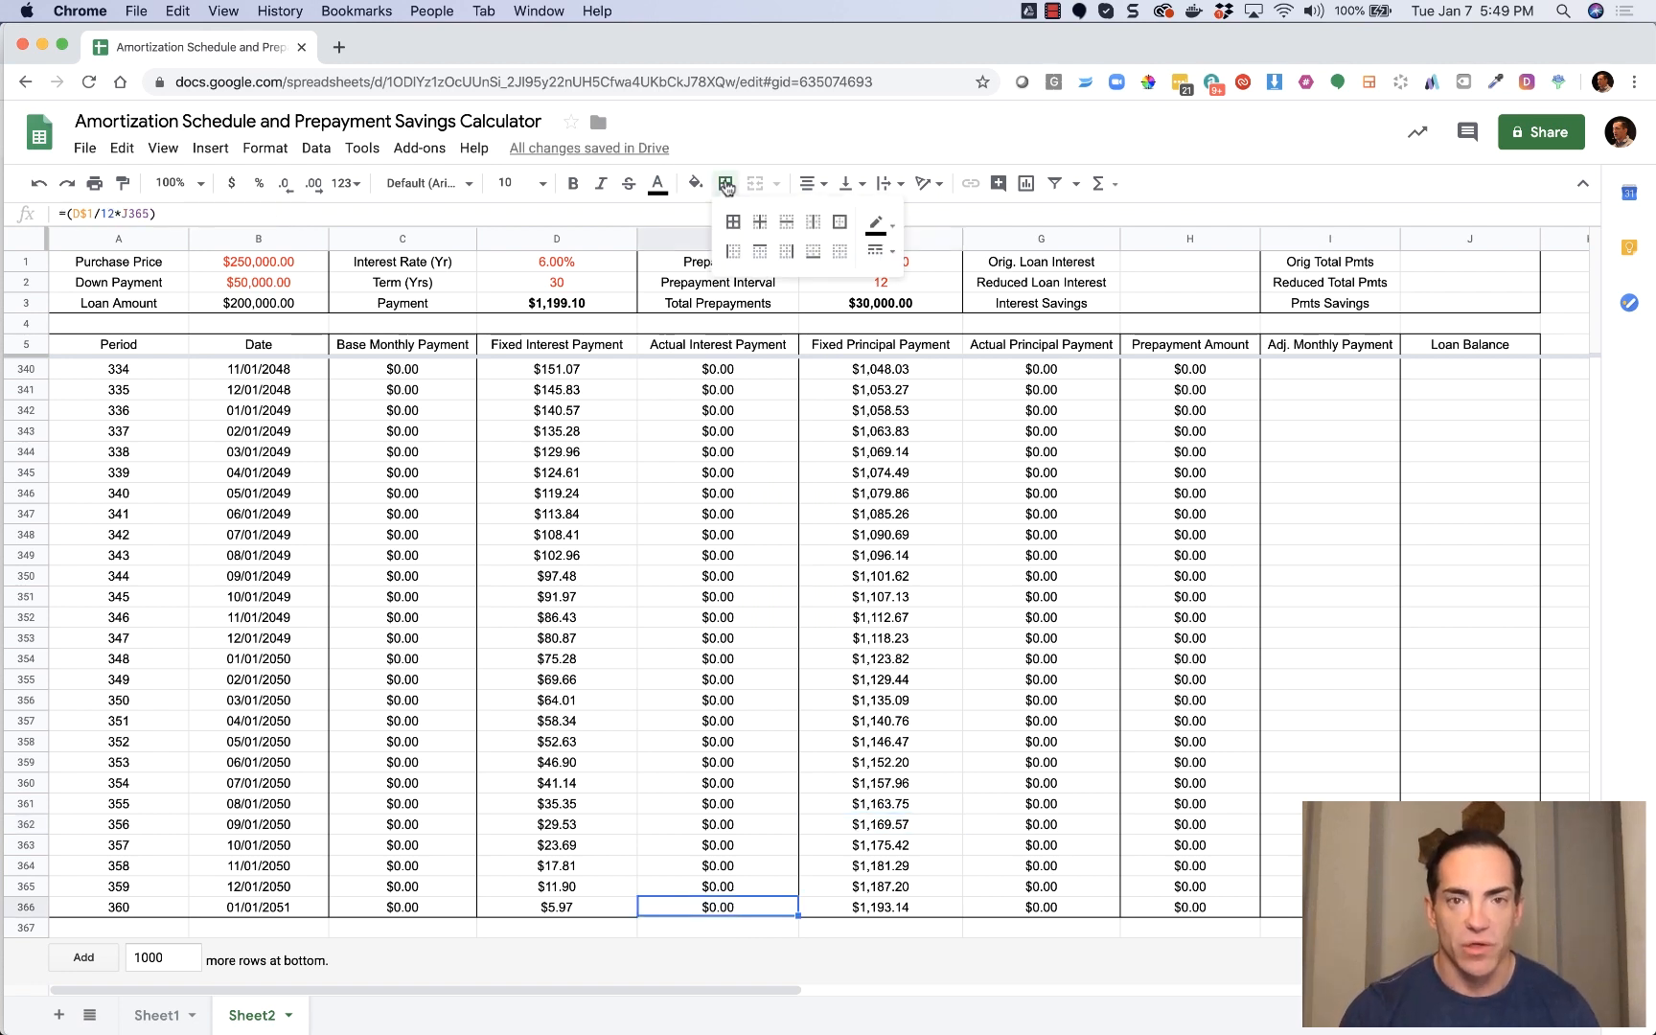
{"action": "left_click", "coordinate": [812, 251]}
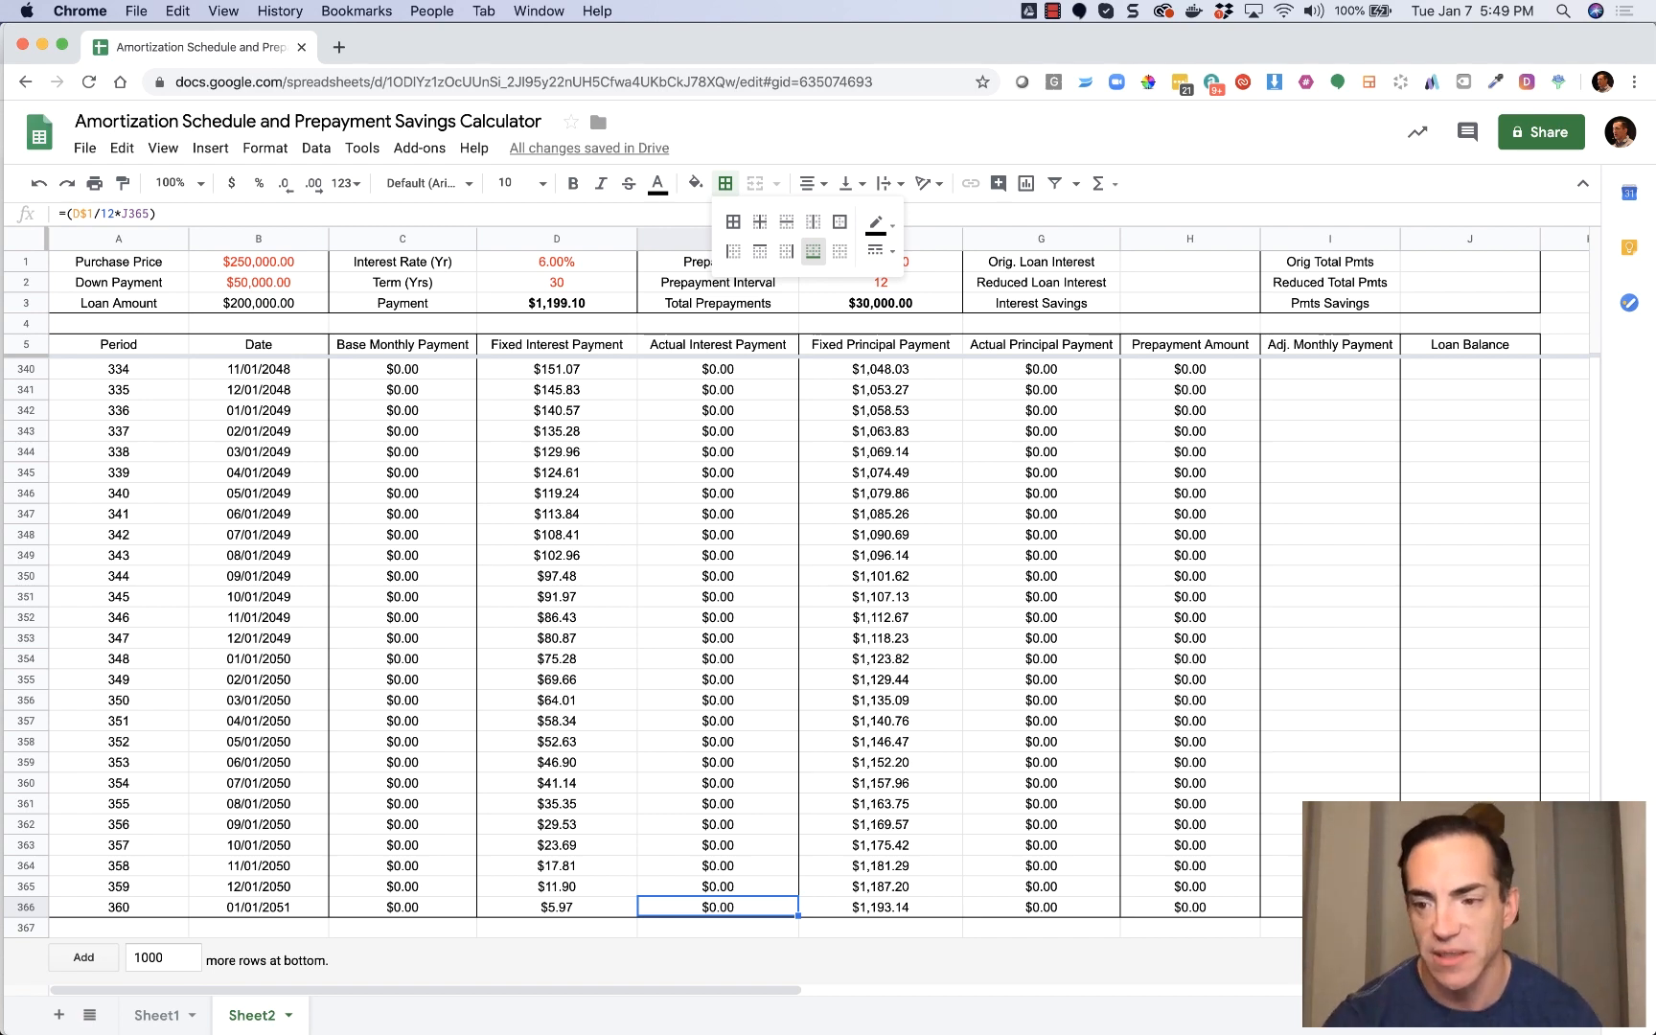
Copy the Adj. Monthly Payment formula =if(E7>0,C7+H7,0) from I7 on Sheet1 into I7 on Sheet2.
{"action": "left_click_drag", "start_coordinate": [1595, 958], "coordinate": [1617, 313]}
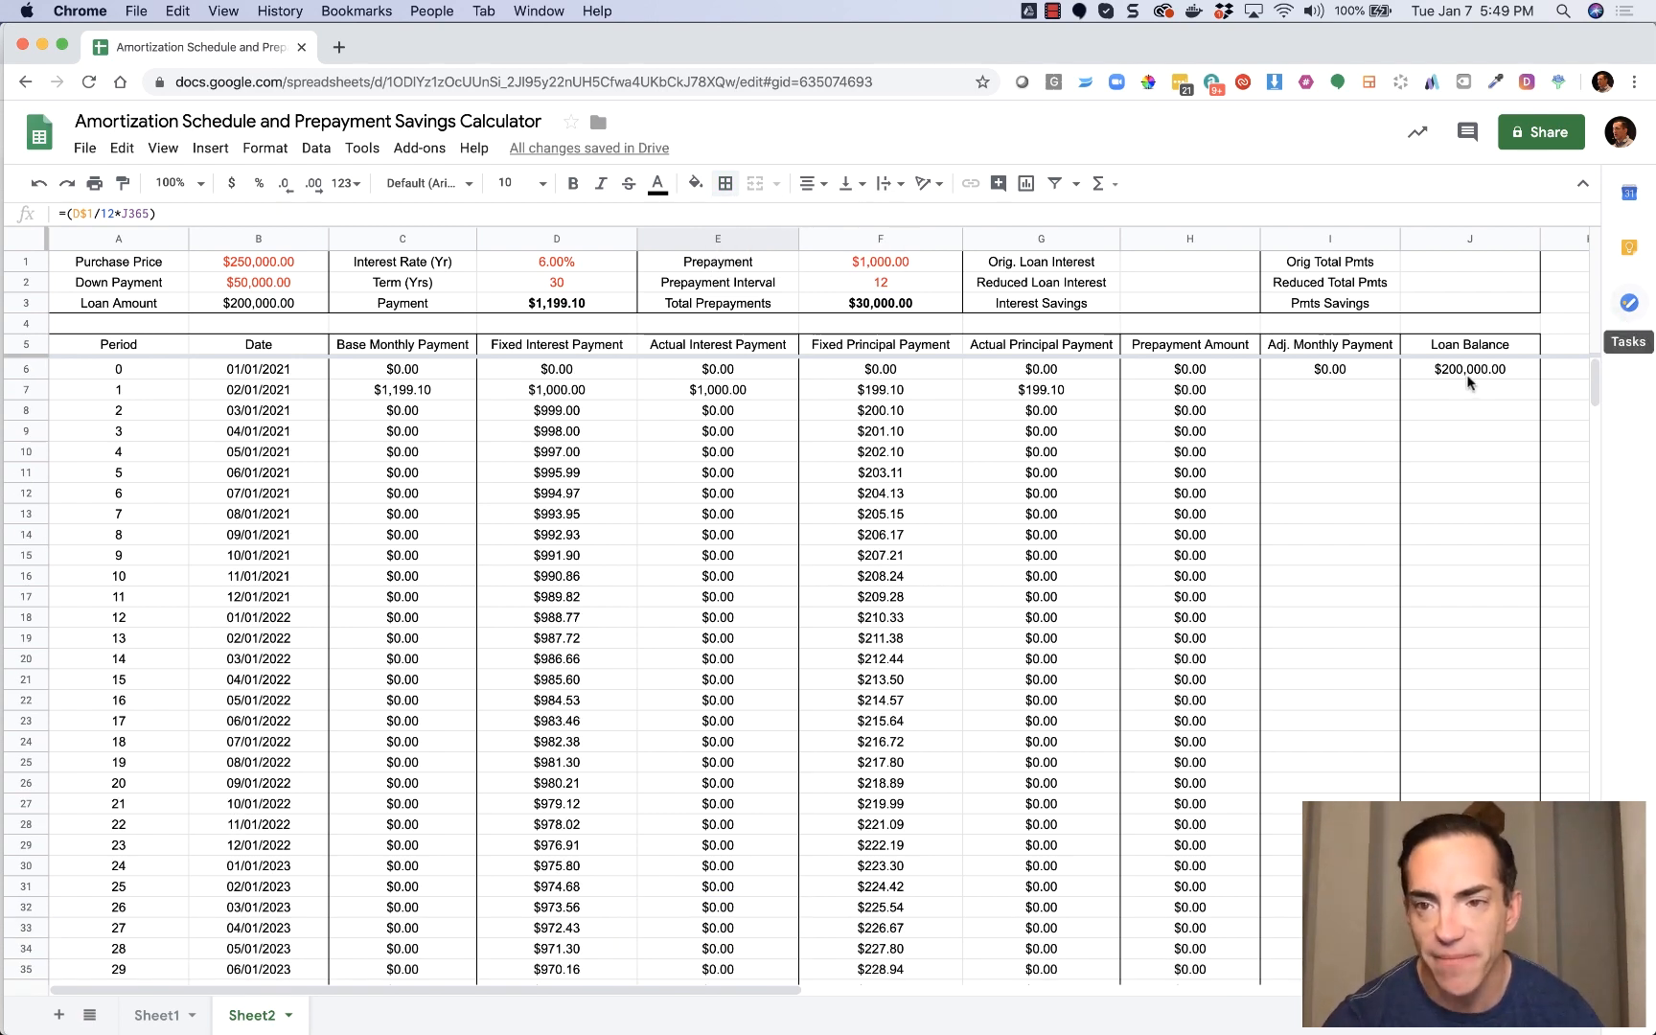
{"action": "left_click", "coordinate": [1359, 373]}
{"action": "double_click", "coordinate": [1359, 373]}
{"action": "key", "text": "Escape"}
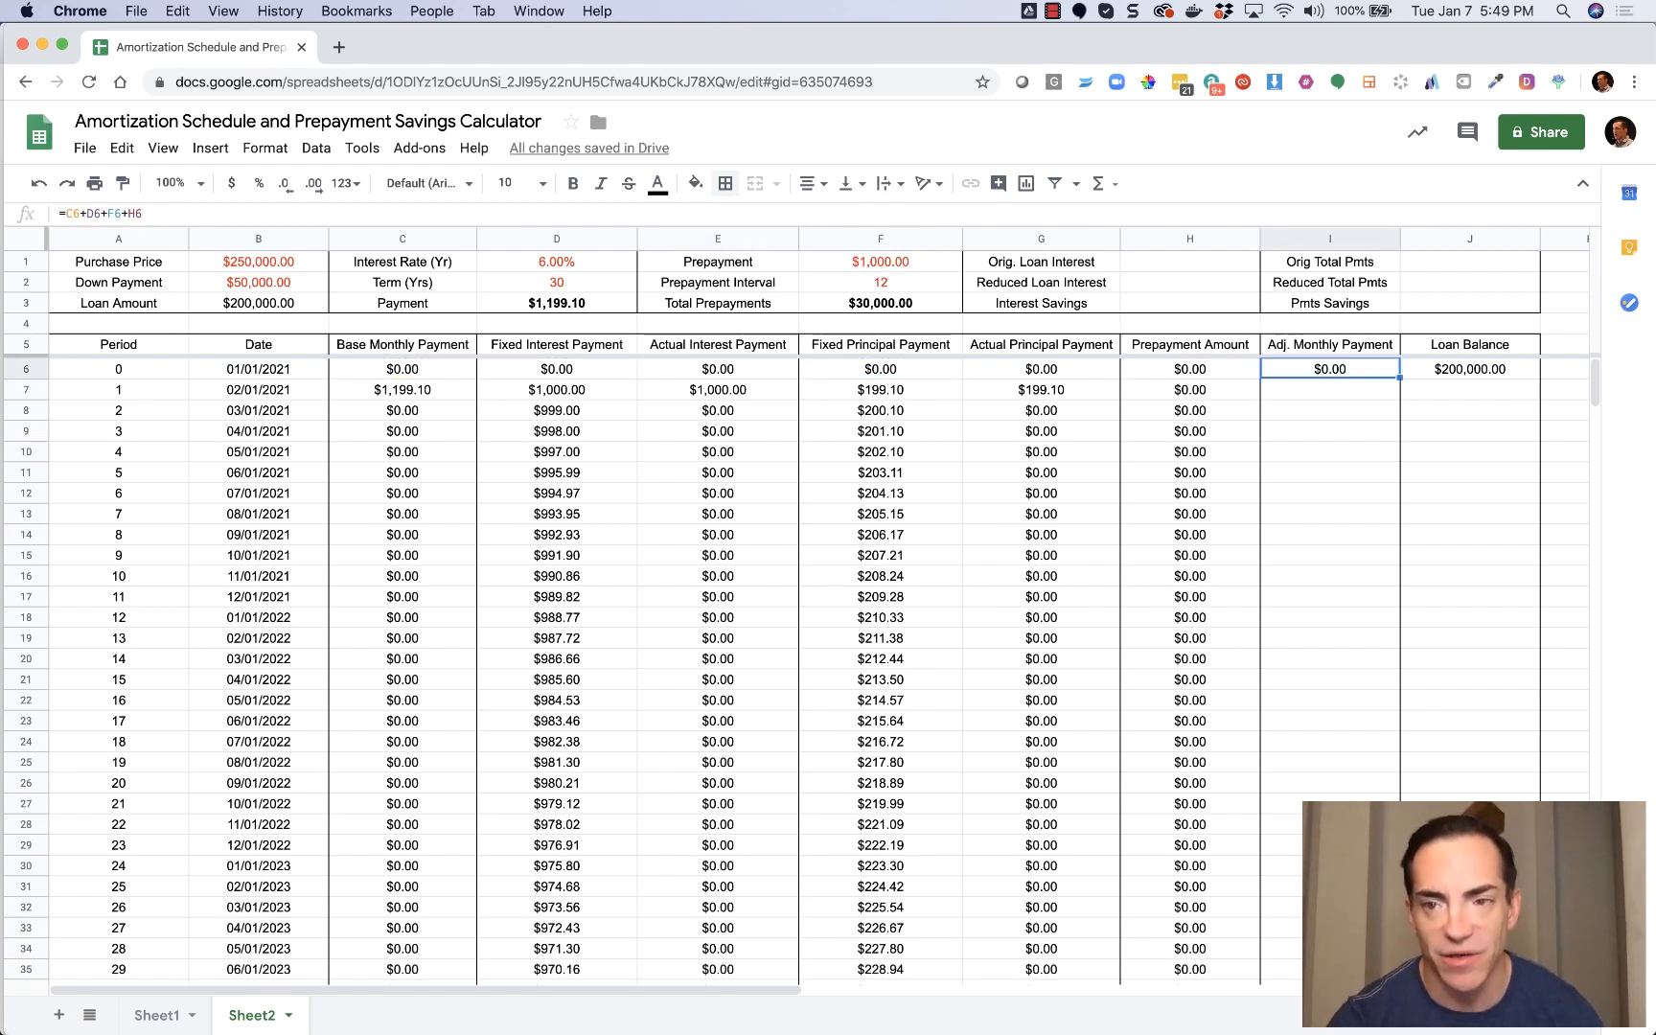
{"action": "double_click", "coordinate": [1310, 376]}
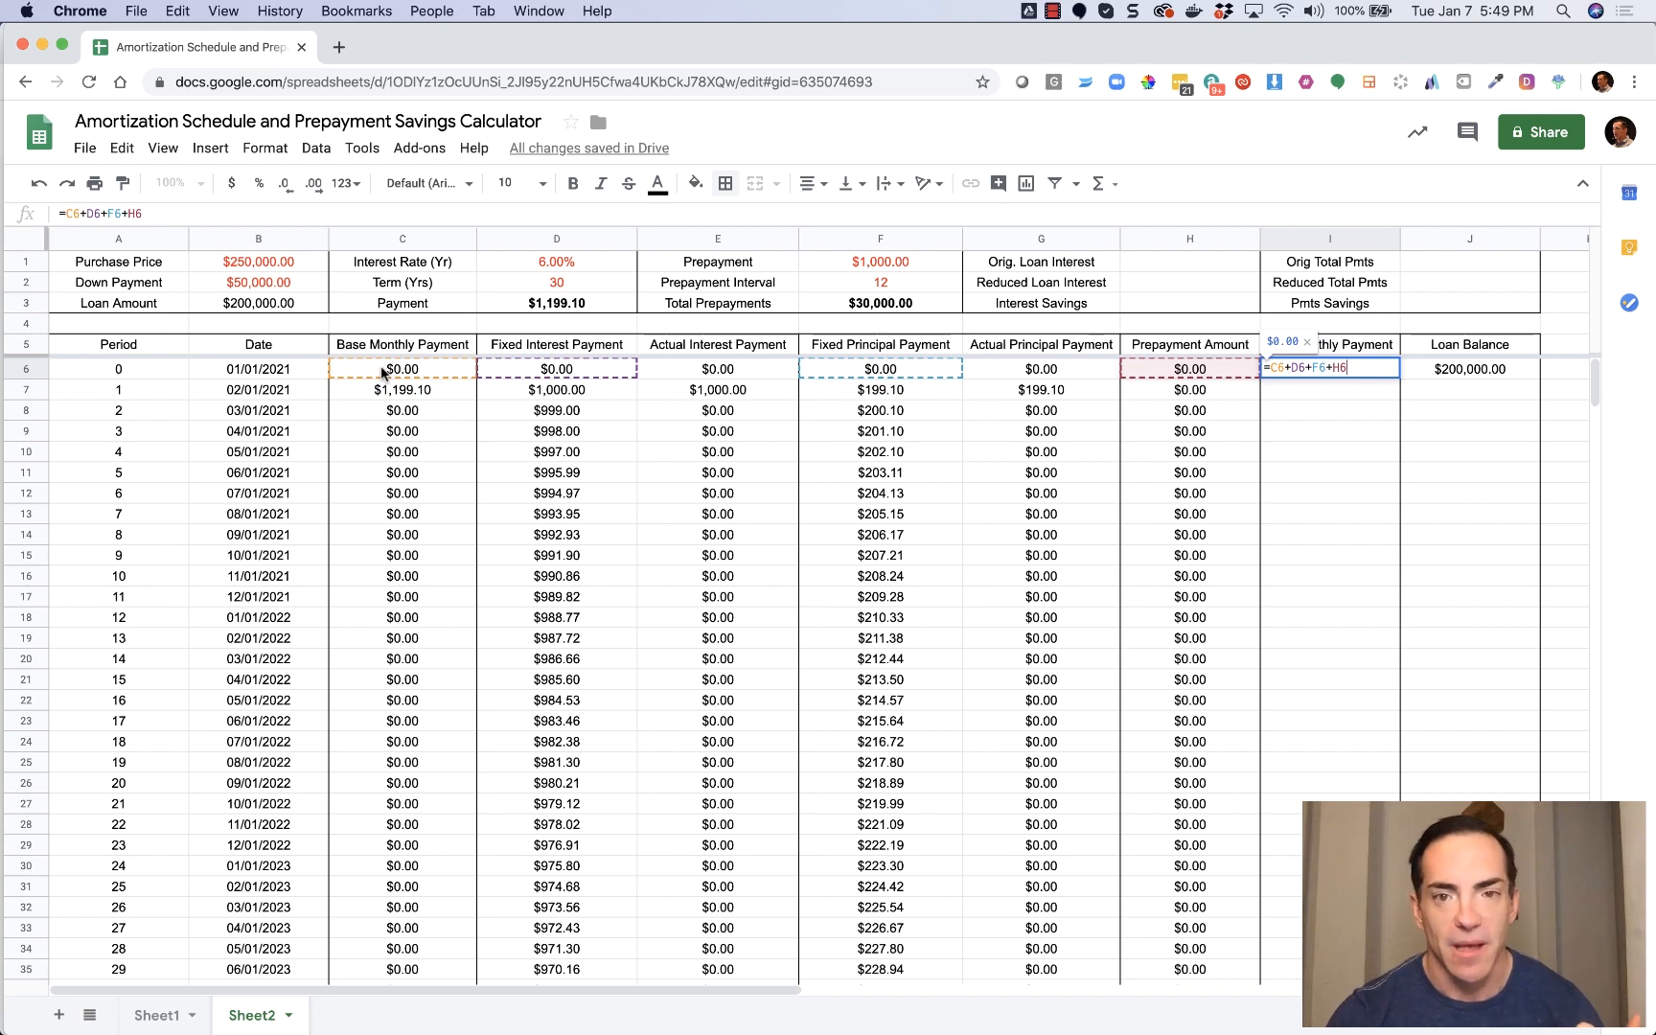
{"action": "left_click", "coordinate": [1299, 400]}
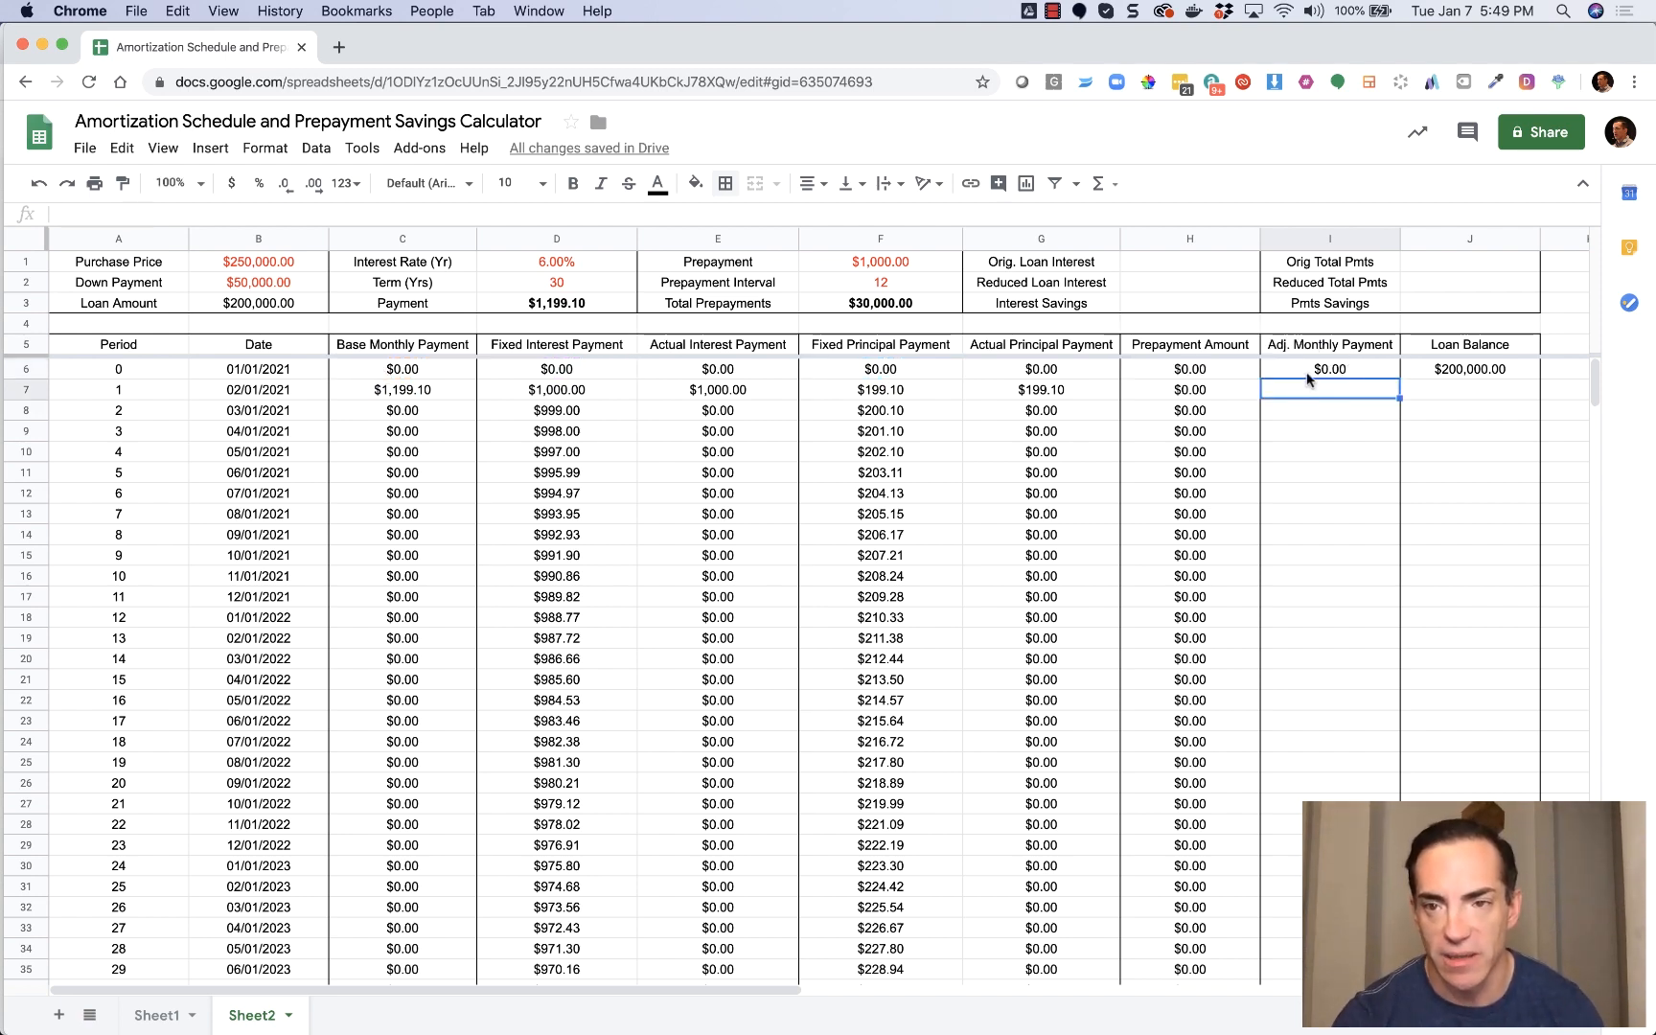
{"action": "left_click", "coordinate": [154, 1014]}
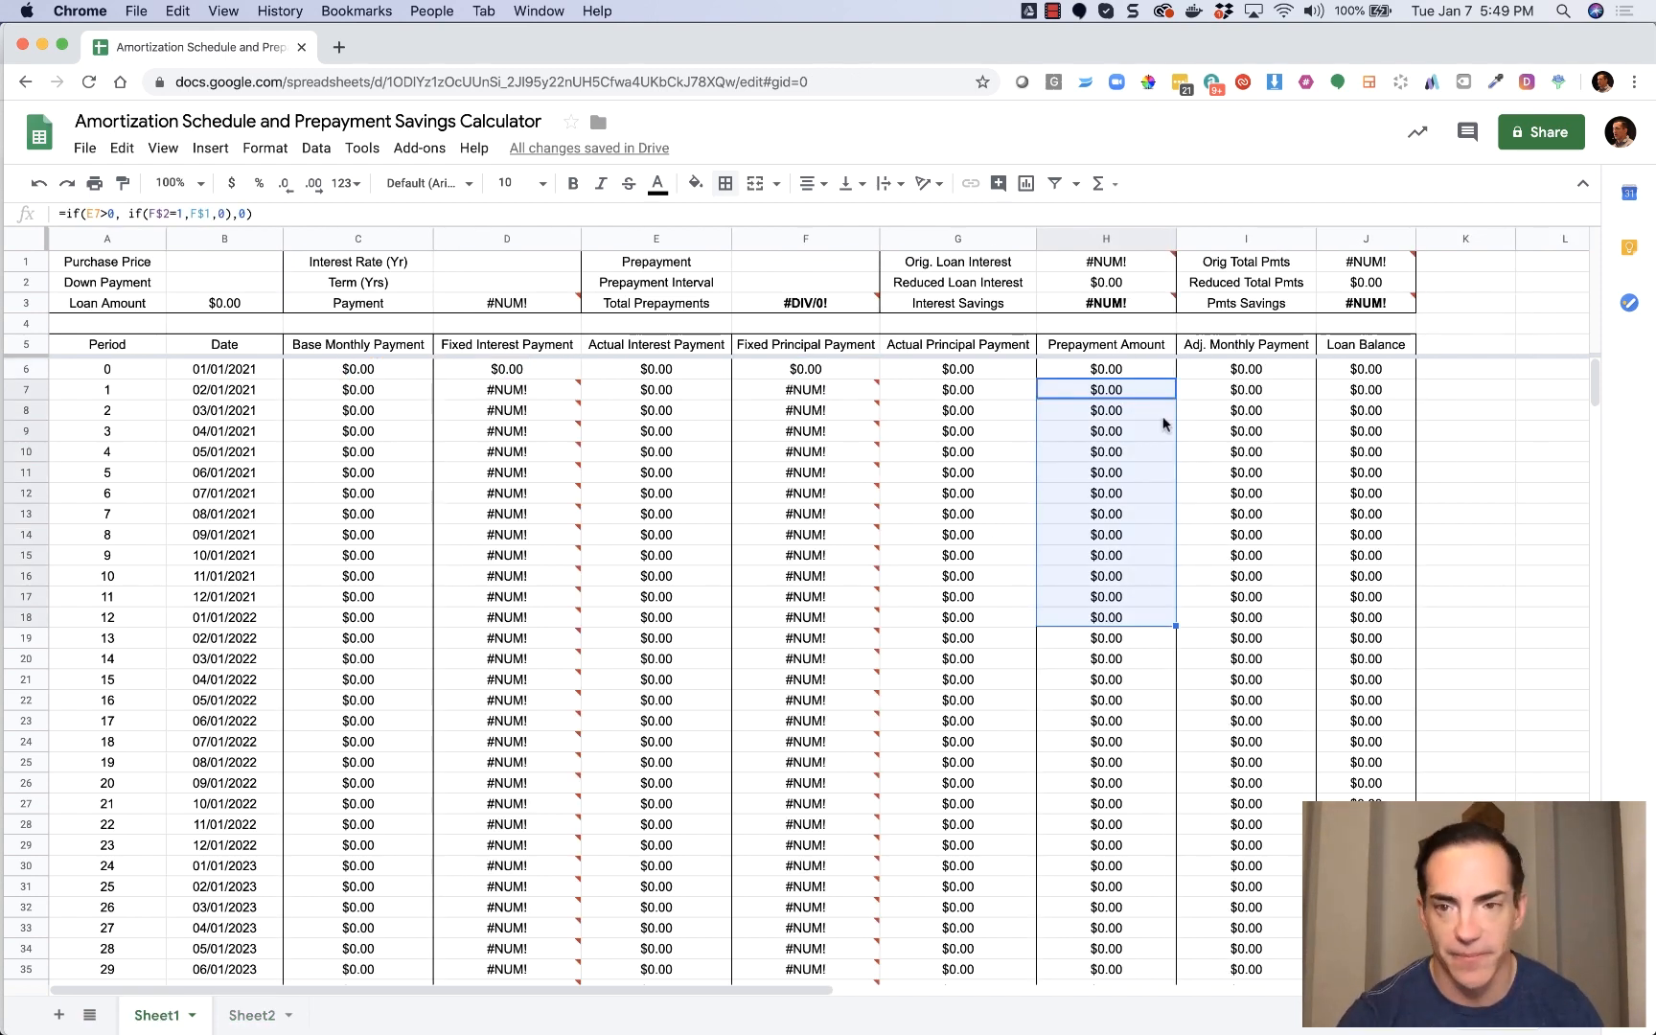
{"action": "left_click", "coordinate": [1241, 401]}
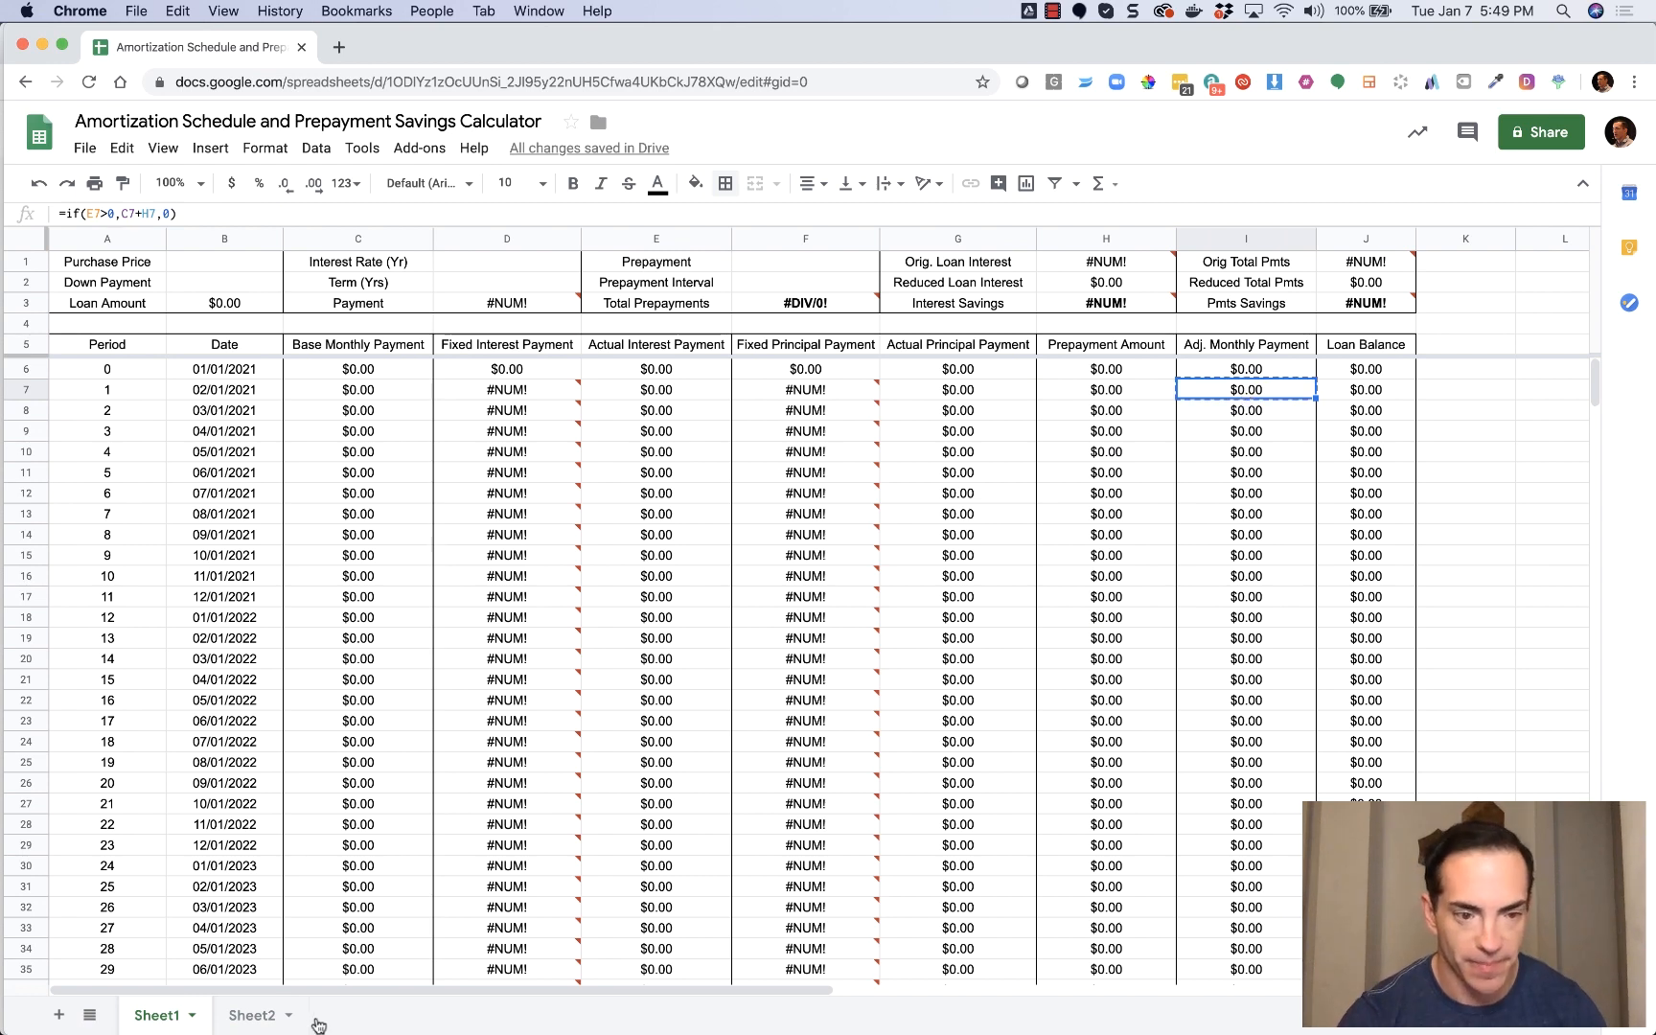
{"action": "left_click", "coordinate": [251, 1017]}
{"action": "type", "text": "=if(E7>0,C7+H7,0)"}
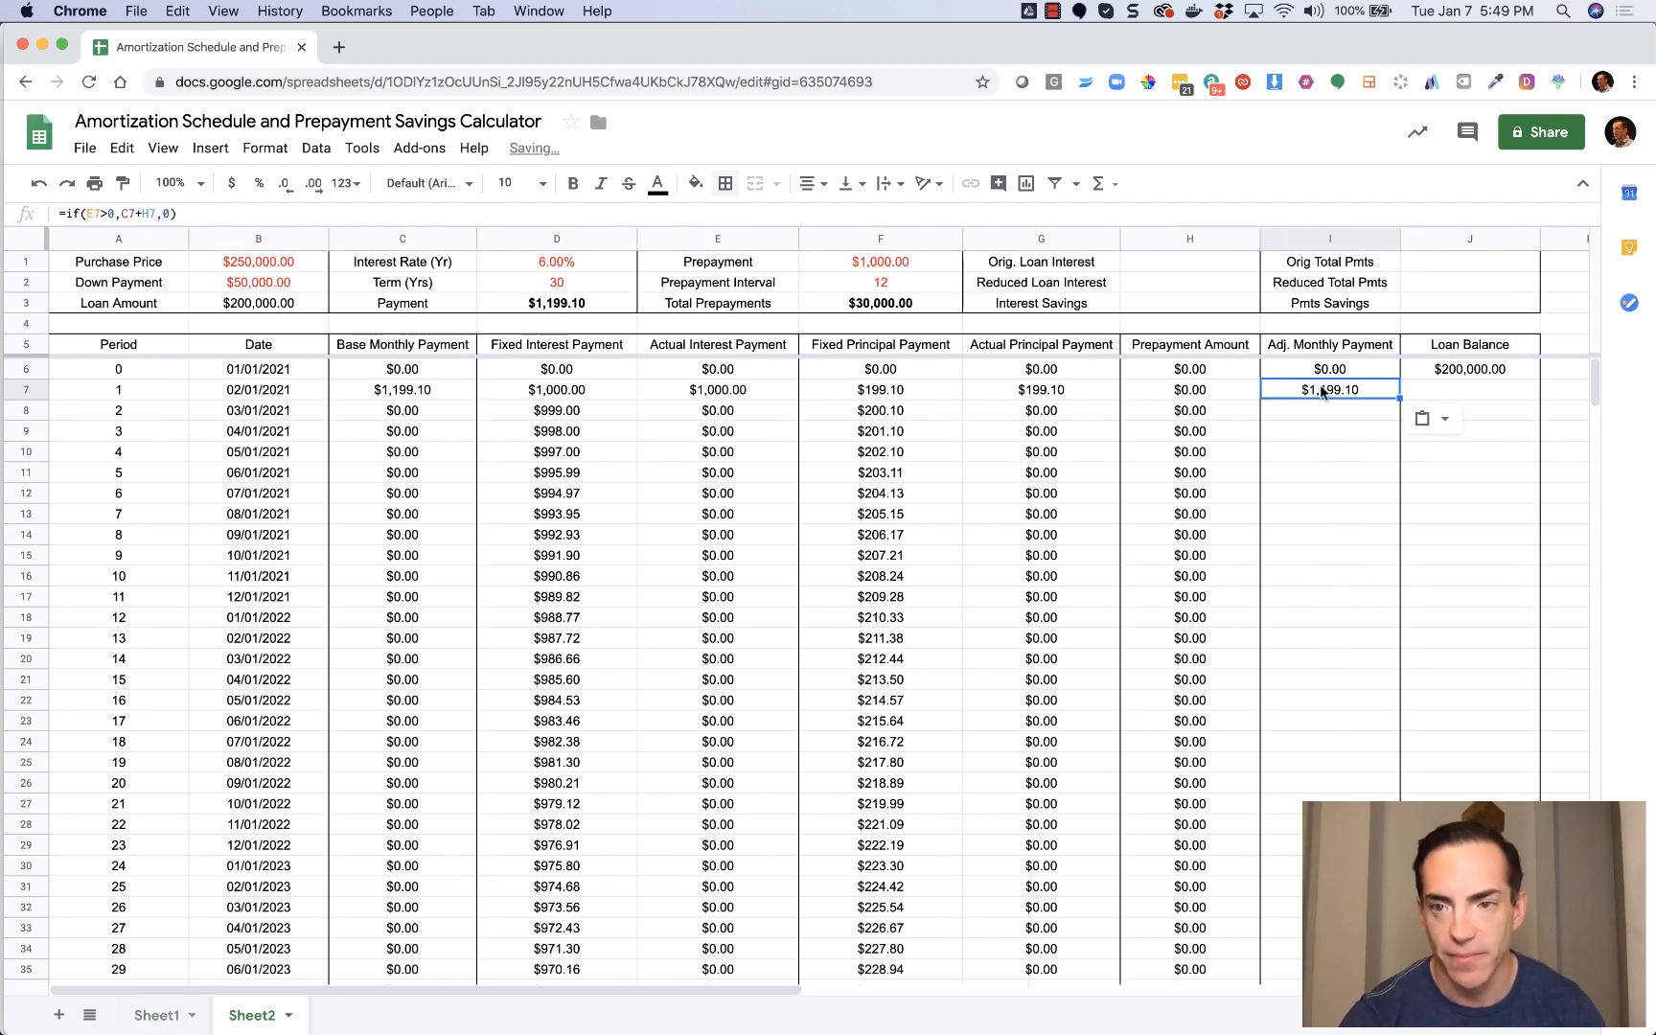
Replace the period 0 Adj. Monthly Payment formula in I6 with =if(E6>0,C6+H6,0).
{"action": "double_click", "coordinate": [1321, 391]}
{"action": "key", "text": "Escape"}
{"action": "key", "text": "Up"}
{"action": "type", "text": "=if(E6>0,C6+H6,0)"}
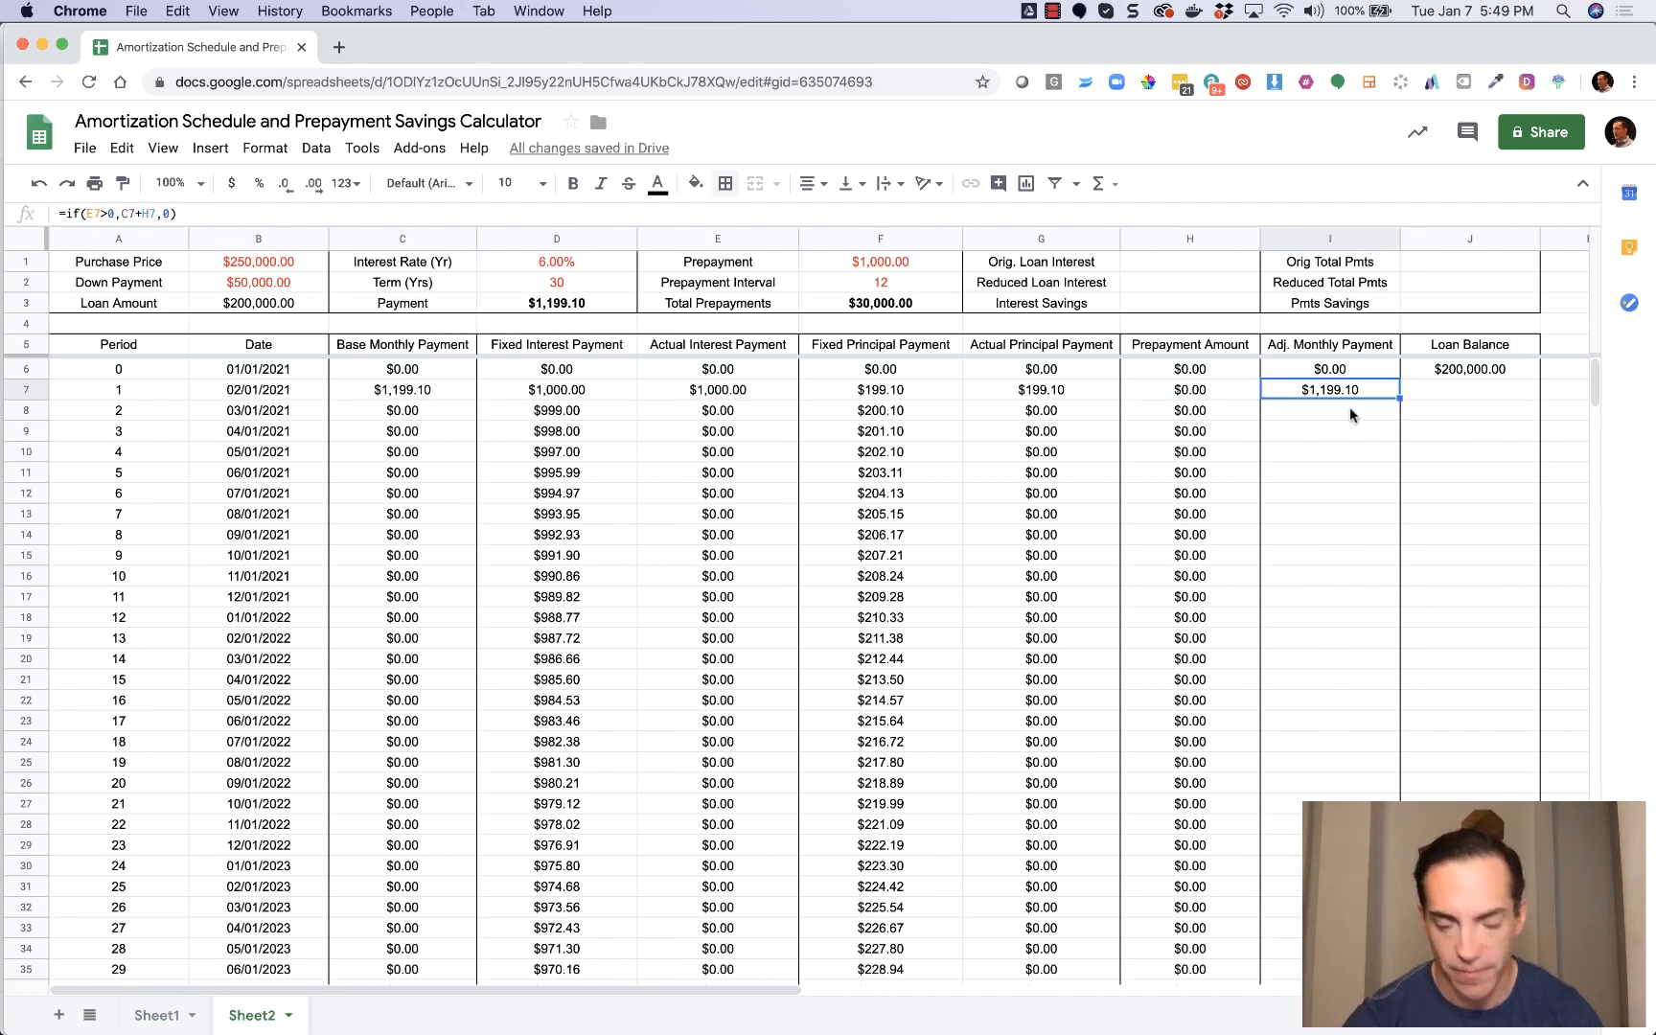
{"action": "key", "text": "Down"}
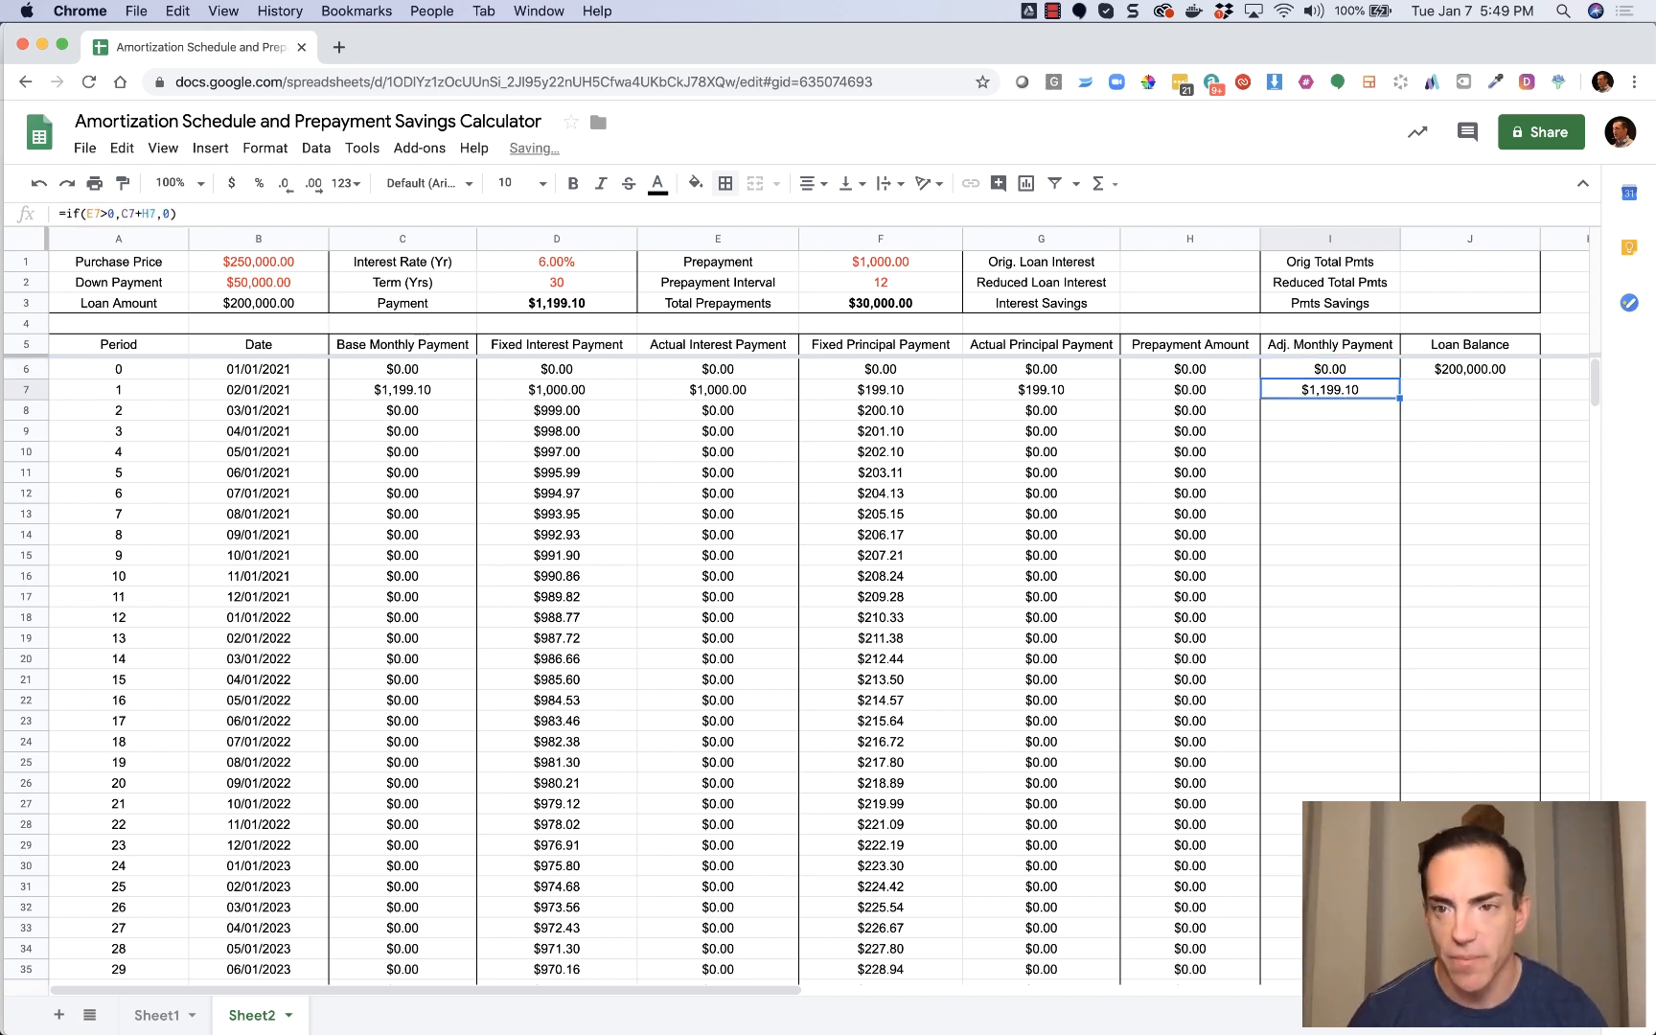
{"action": "key", "text": "Up"}
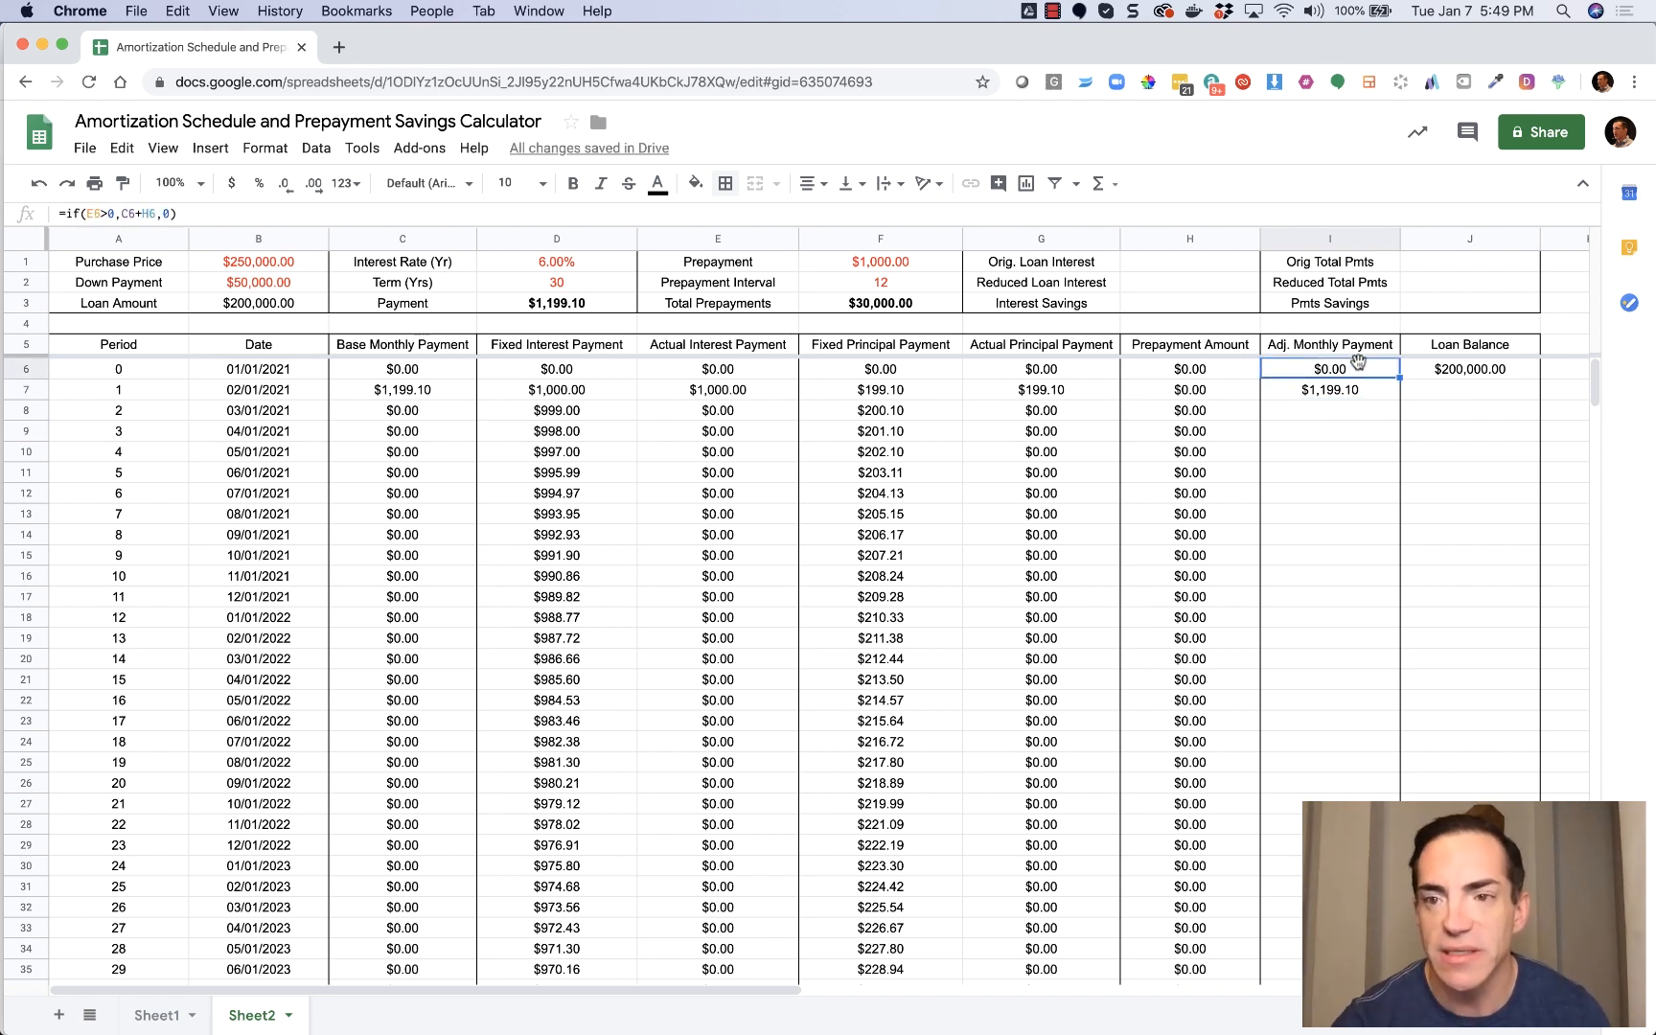
Fill the Adj. Monthly Payment formula from I7 down to I366 and add a bottom border to I366.
{"action": "left_click", "coordinate": [1337, 392]}
{"action": "key", "text": "Return"}
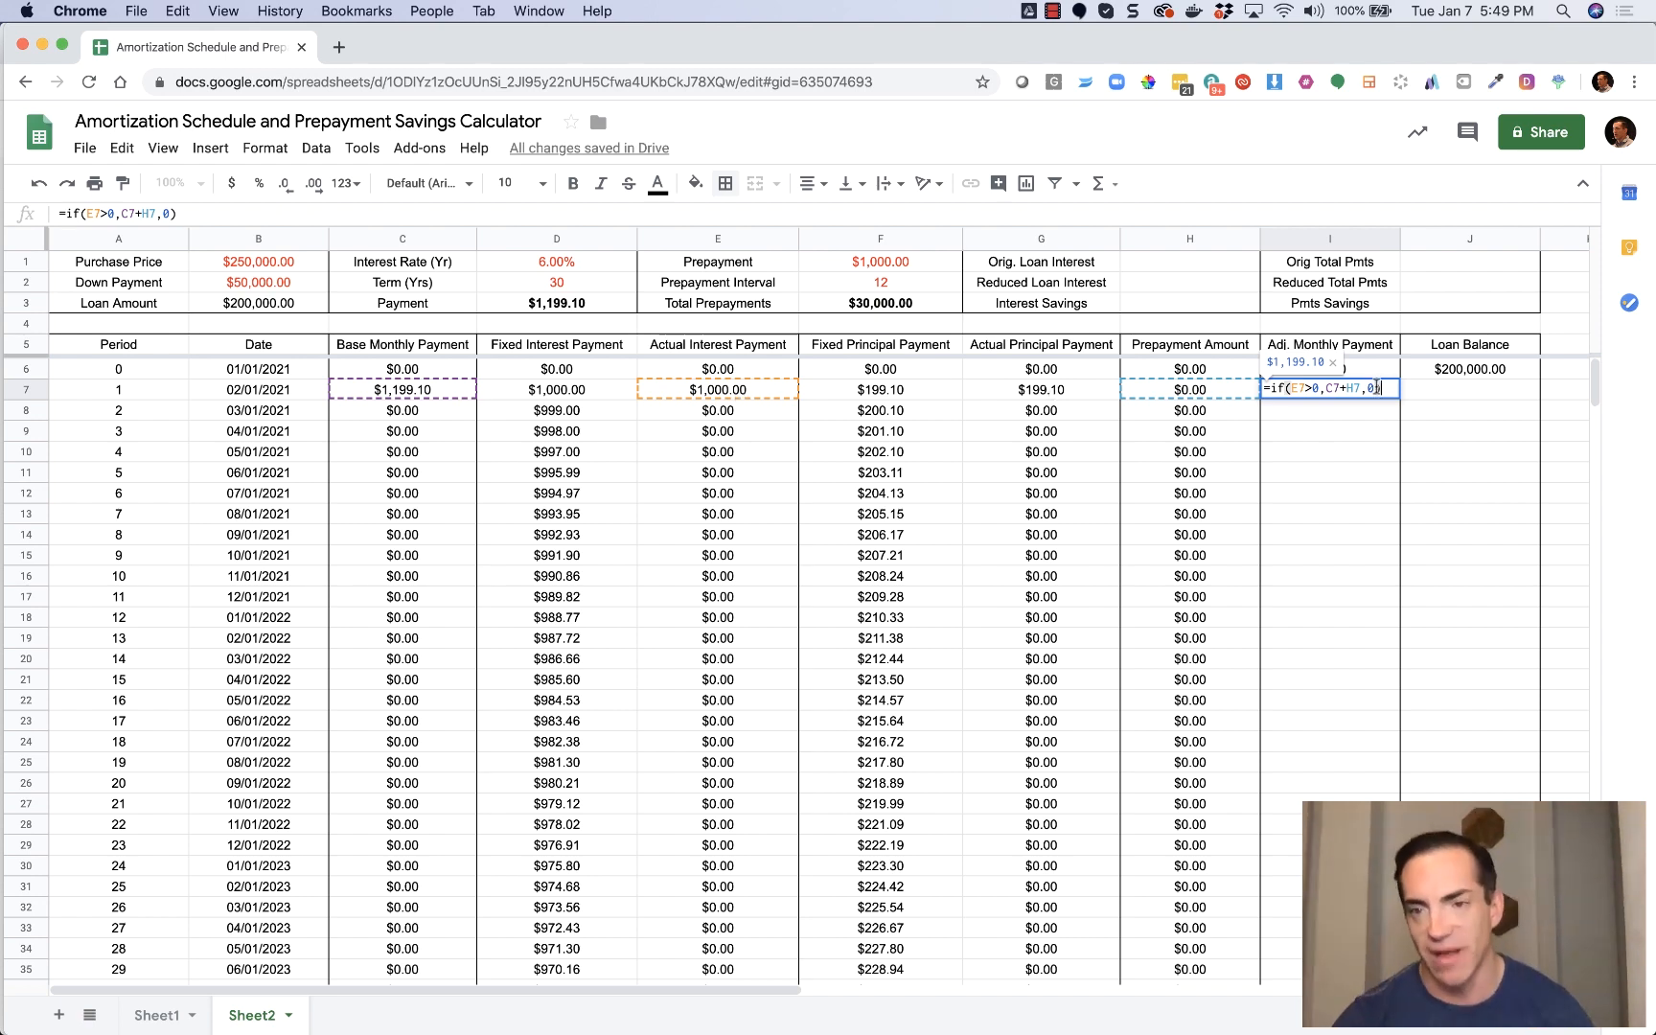
{"action": "key", "text": "Return"}
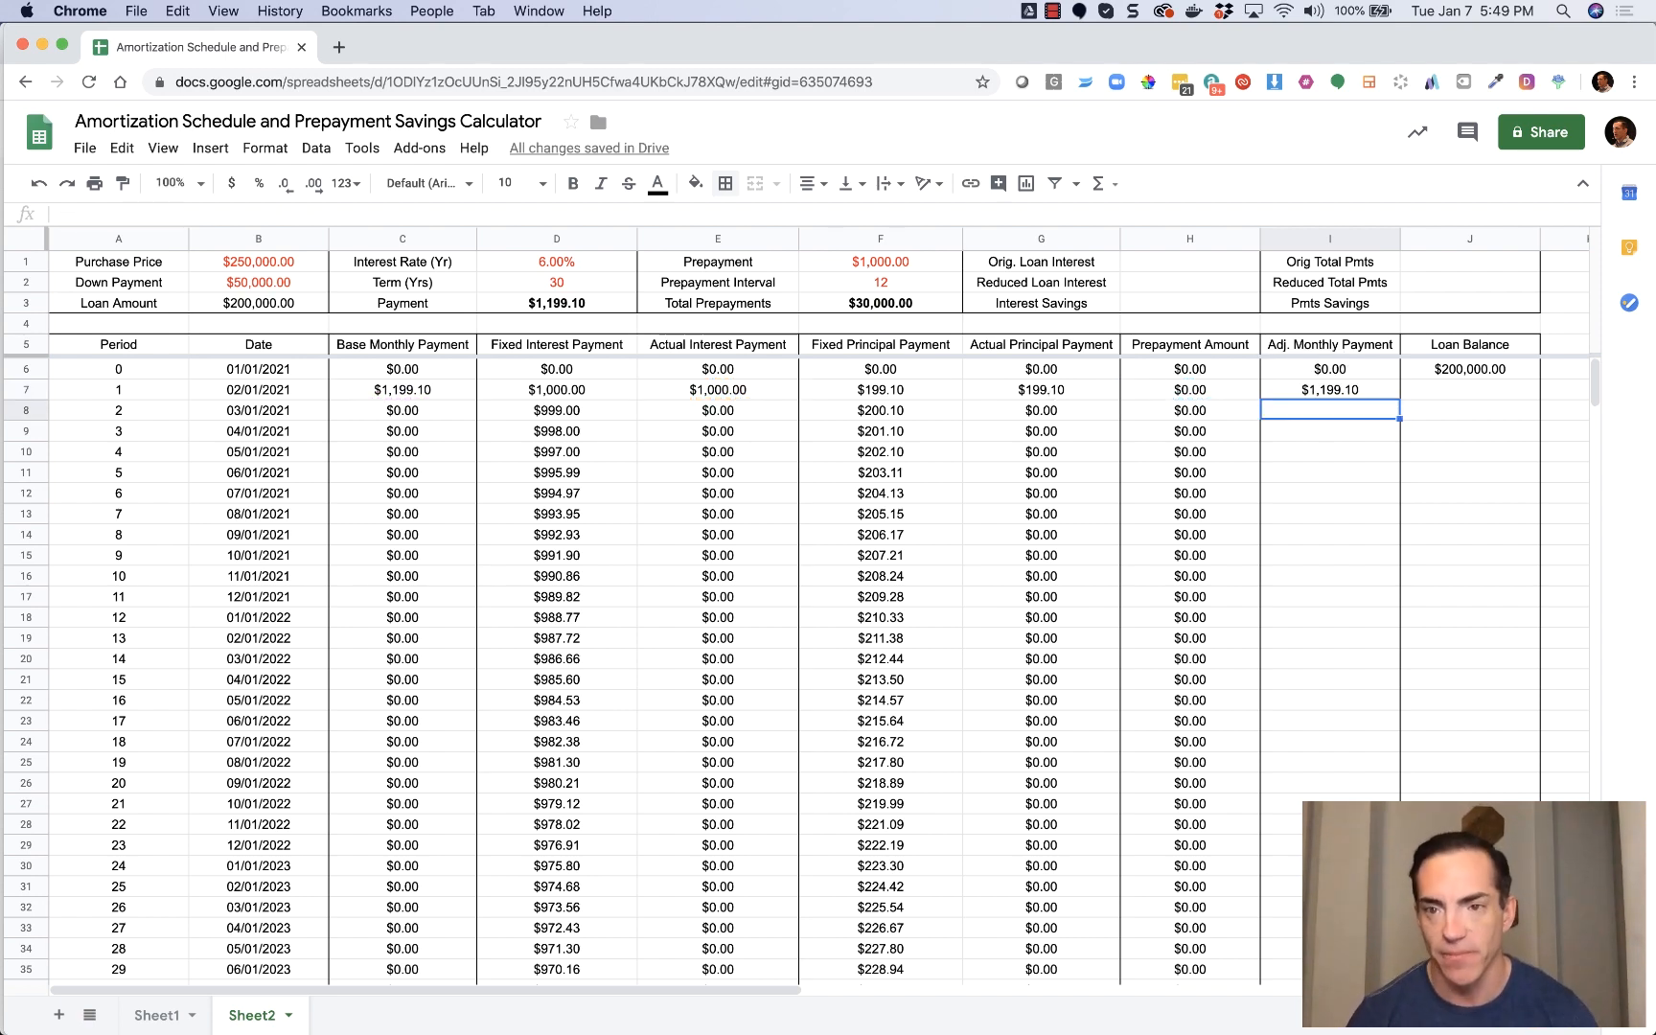
{"action": "left_click", "coordinate": [1354, 392]}
{"action": "left_click_drag", "start_coordinate": [1400, 398], "coordinate": [1379, 845]}
{"action": "scroll", "coordinate": [795, 670], "scroll_direction": "down", "scroll_amount": 20}
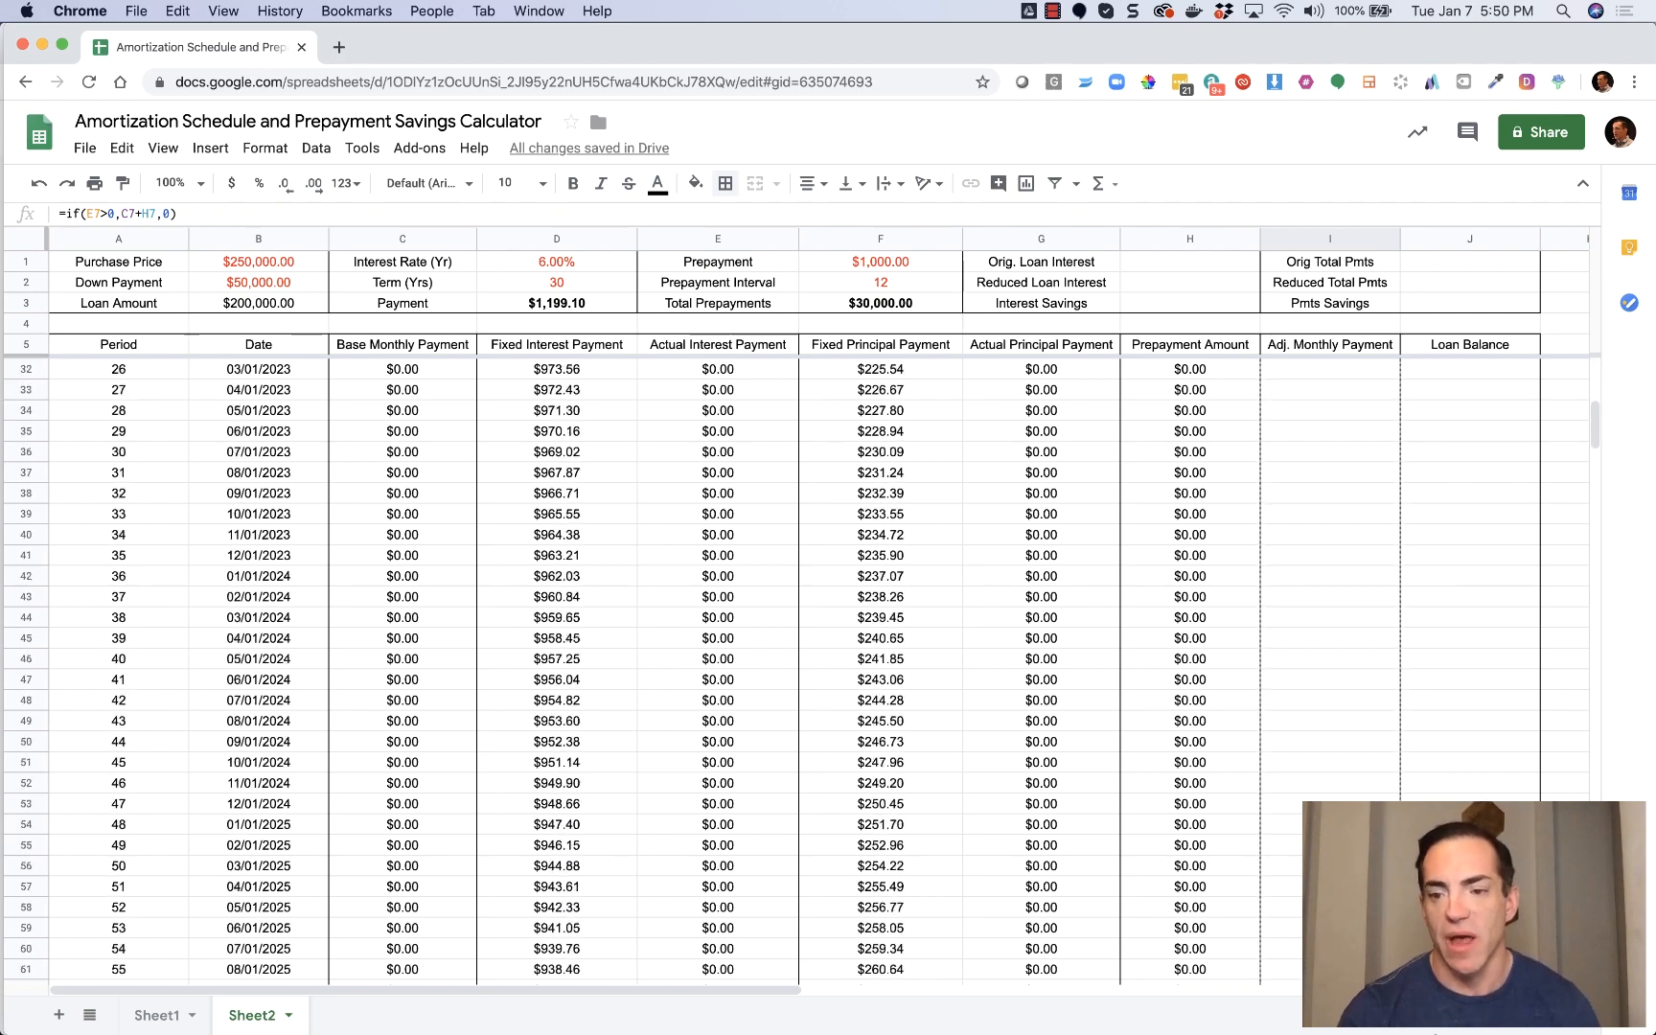
{"action": "scroll", "coordinate": [796, 671], "scroll_direction": "down", "scroll_amount": 20}
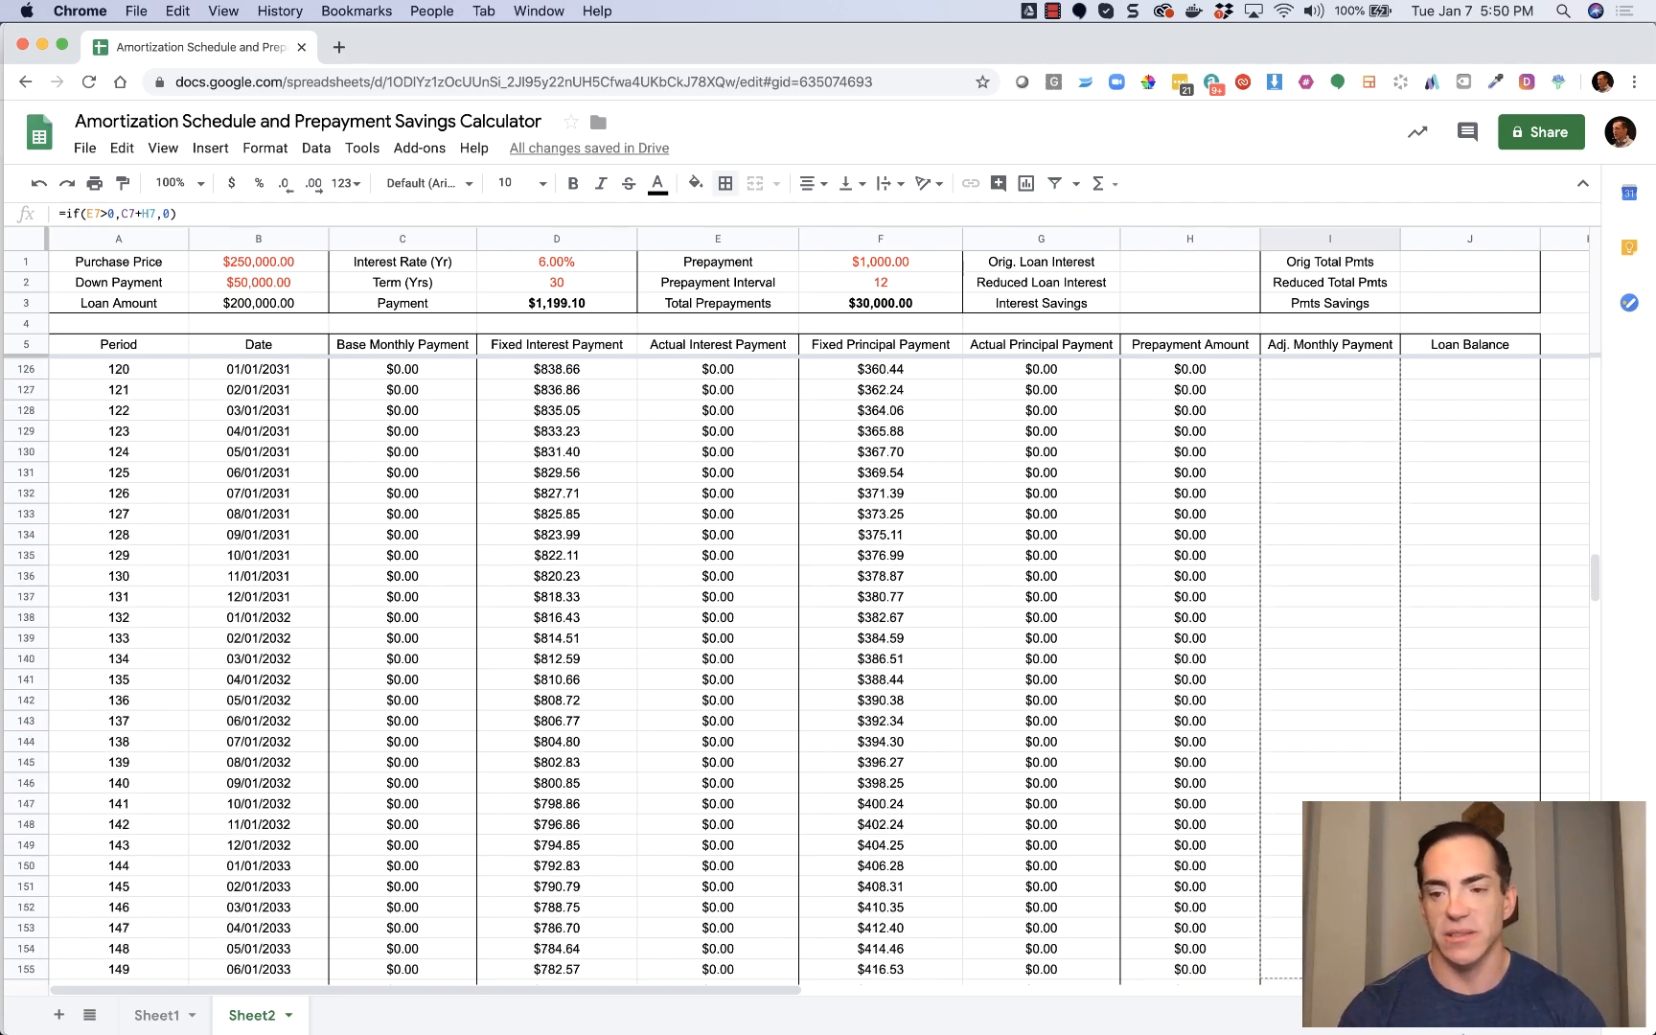
{"action": "scroll", "coordinate": [796, 671], "scroll_direction": "down", "scroll_amount": 20}
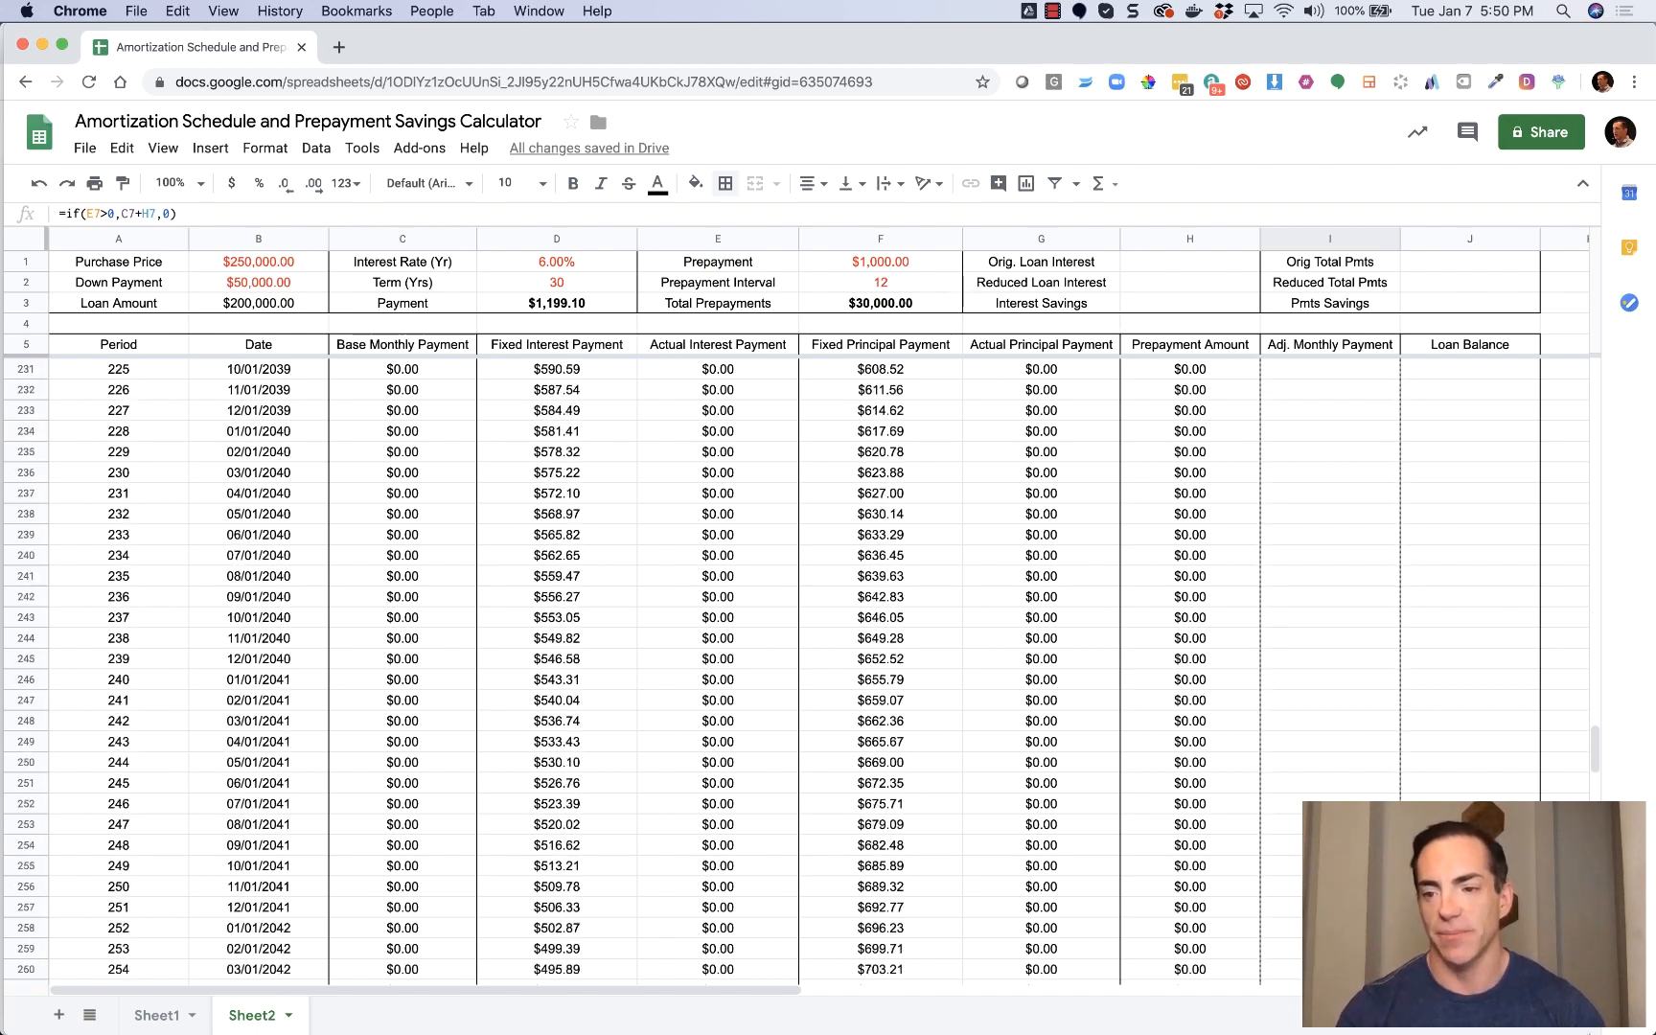
{"action": "scroll", "coordinate": [795, 671], "scroll_direction": "down", "scroll_amount": 10}
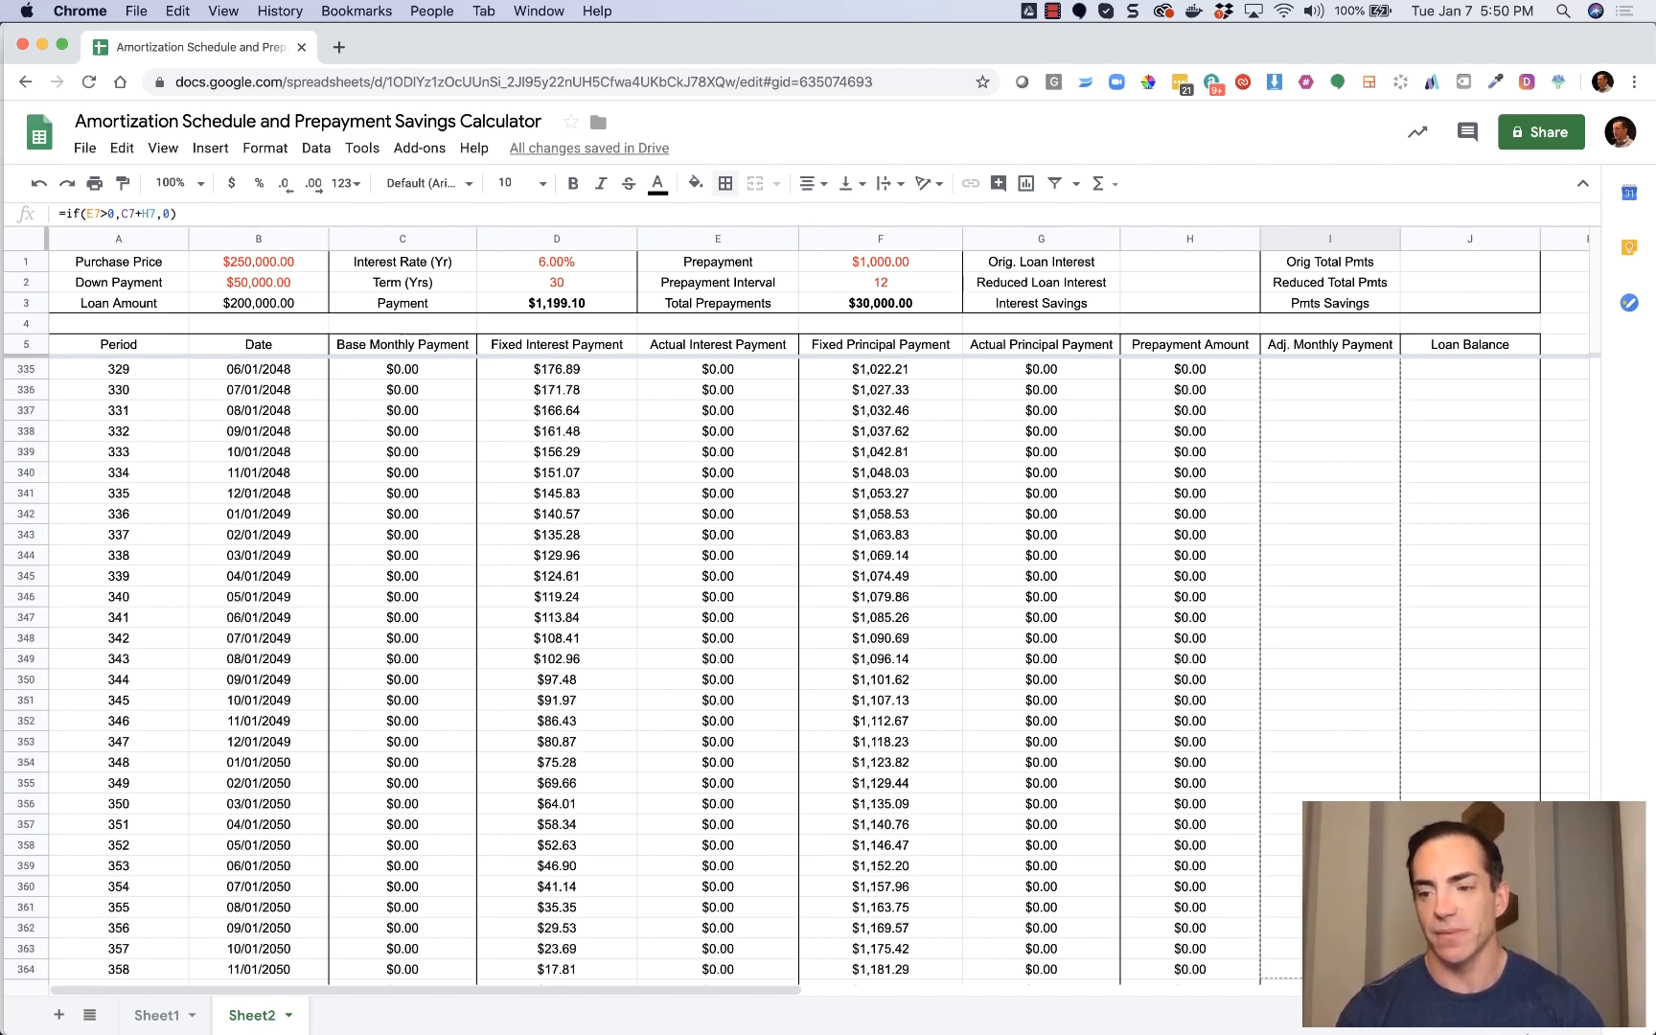
{"action": "key", "text": "ctrl+v"}
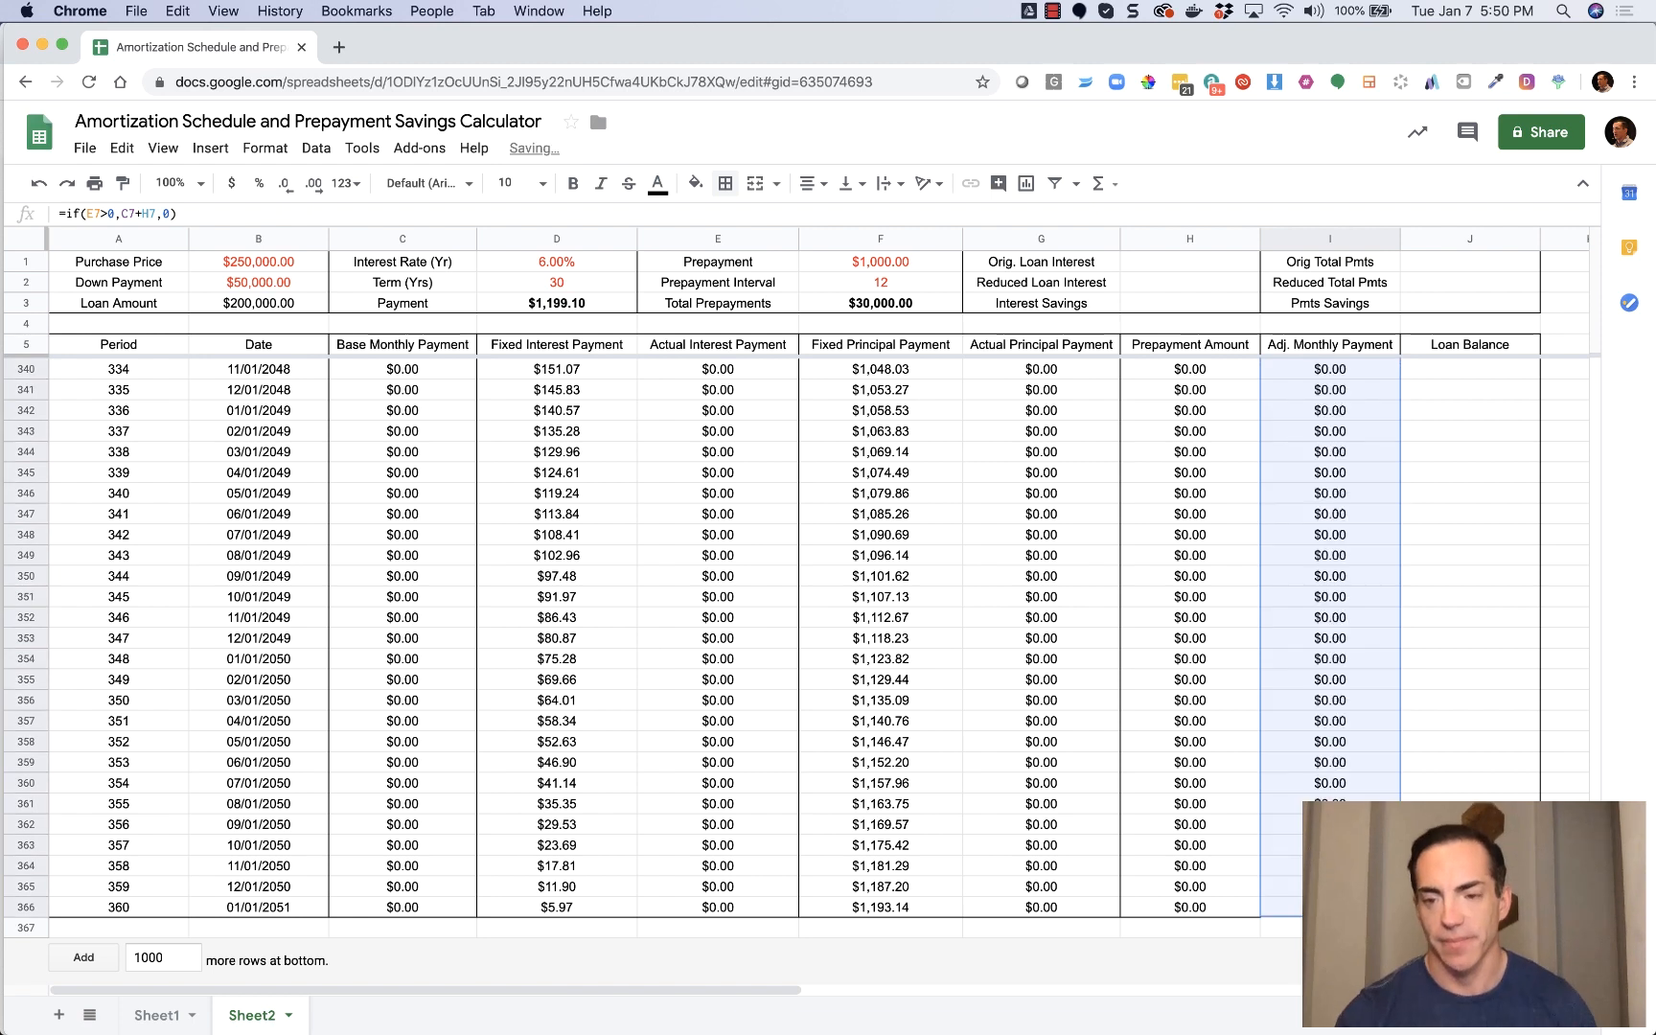
{"action": "left_click", "coordinate": [725, 183]}
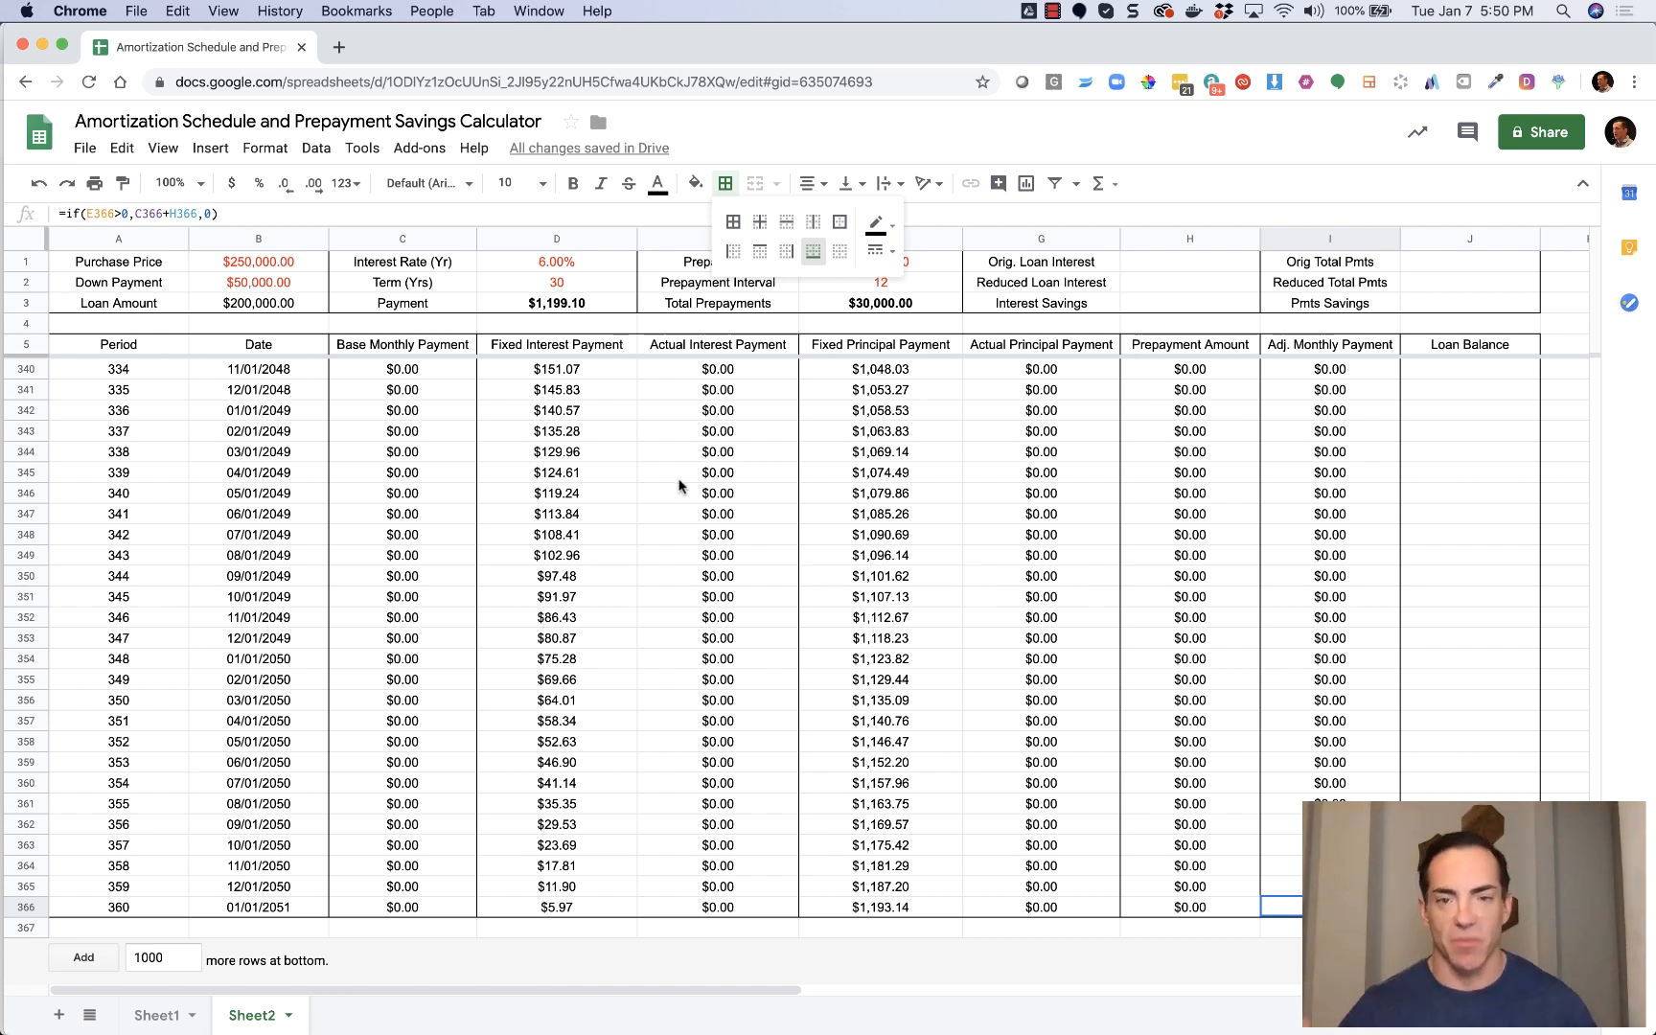
Copy the Loan Balance formula =if(J6-G7-H7>=0,J6-G7-H7,0) from J7 on Sheet1 into J7 on Sheet2 and review its references.
{"action": "left_click_drag", "start_coordinate": [1595, 958], "coordinate": [1606, 358]}
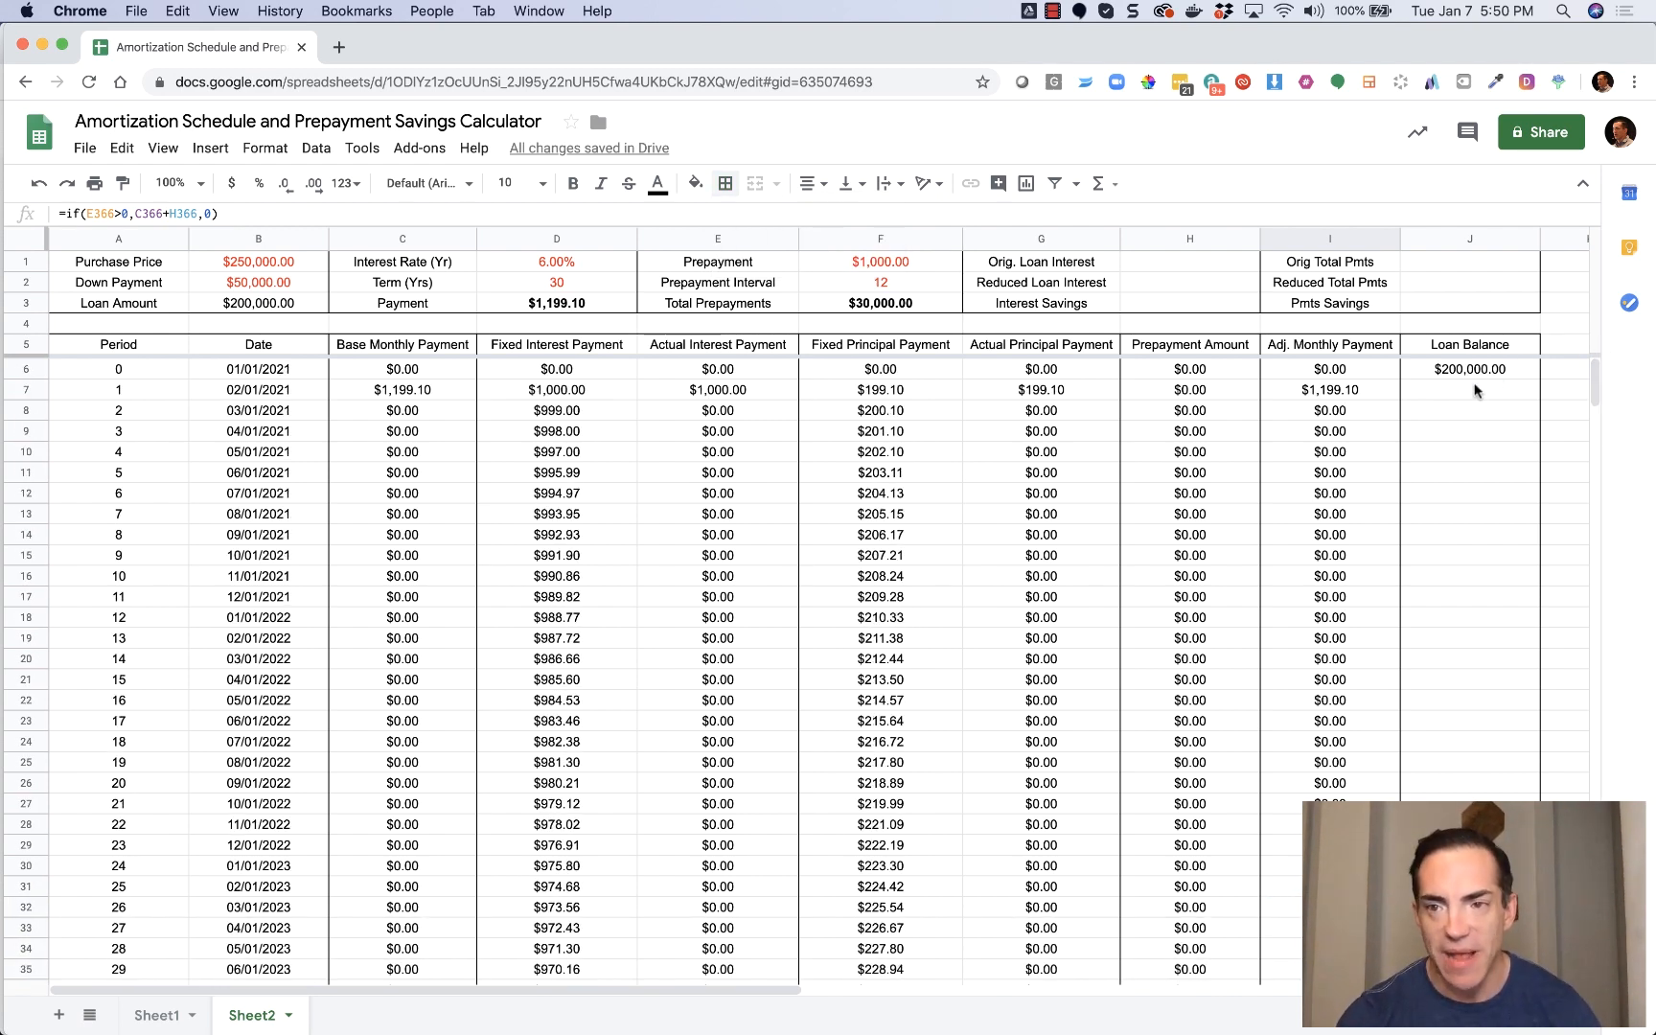
{"action": "left_click", "coordinate": [156, 1014]}
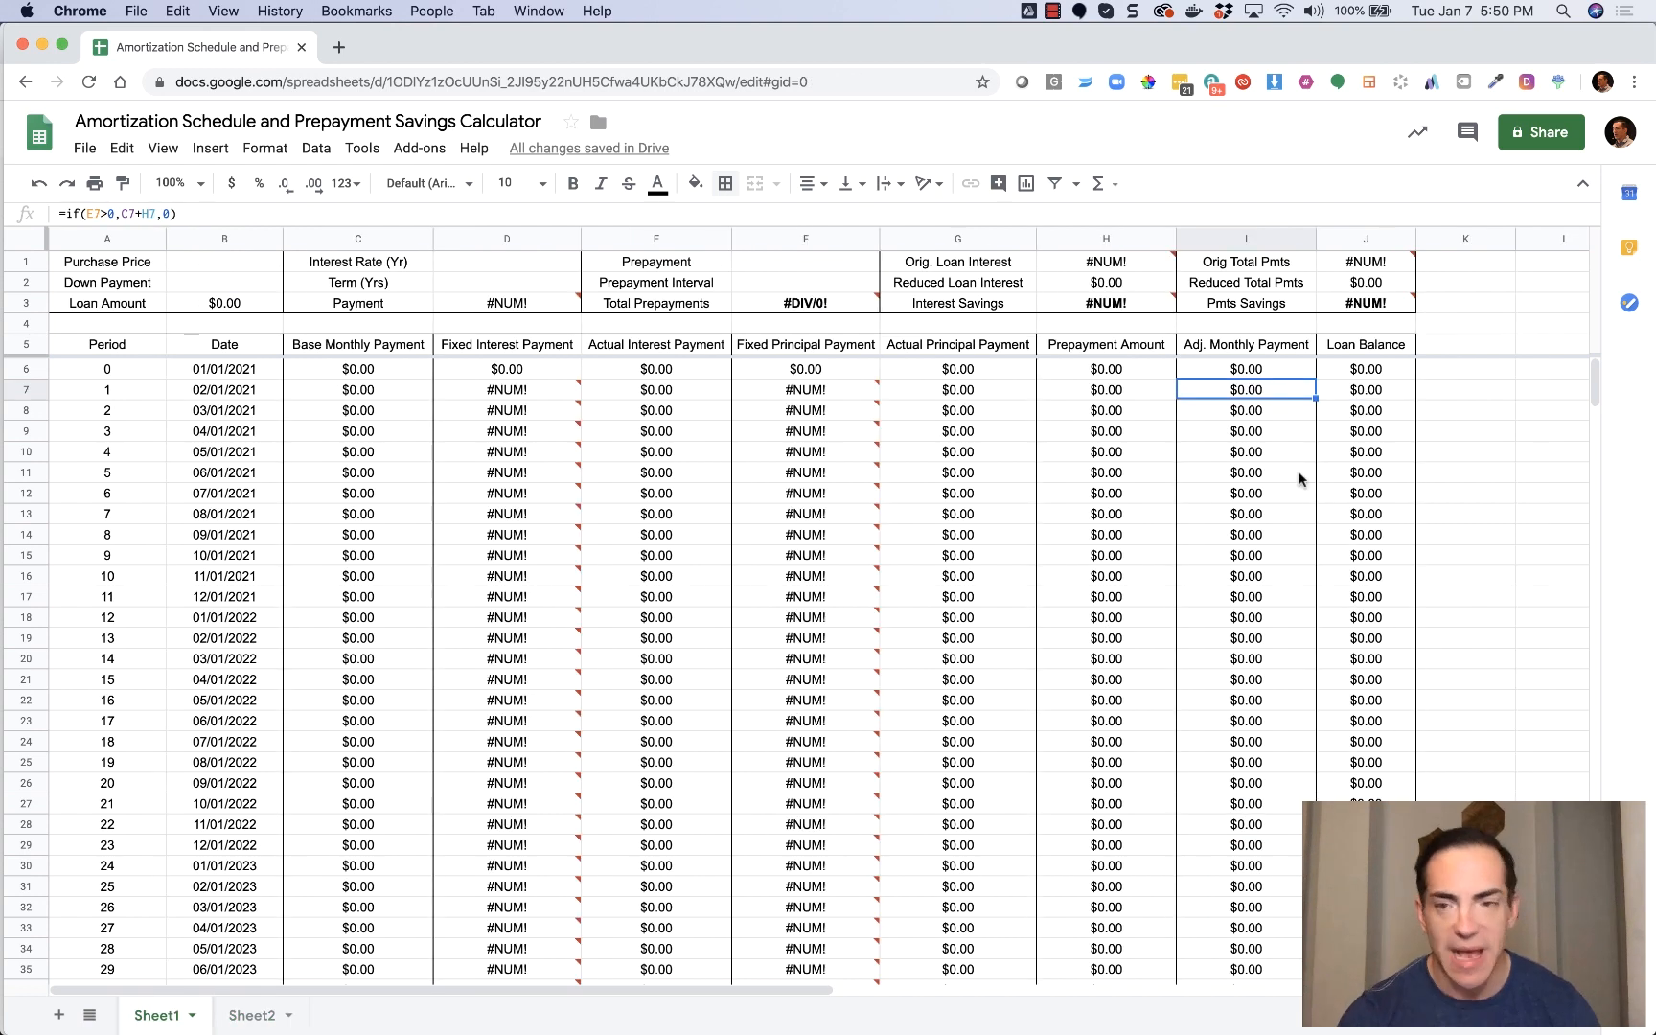
{"action": "left_click", "coordinate": [1389, 389]}
{"action": "double_click", "coordinate": [1389, 389]}
{"action": "key", "text": "Escape"}
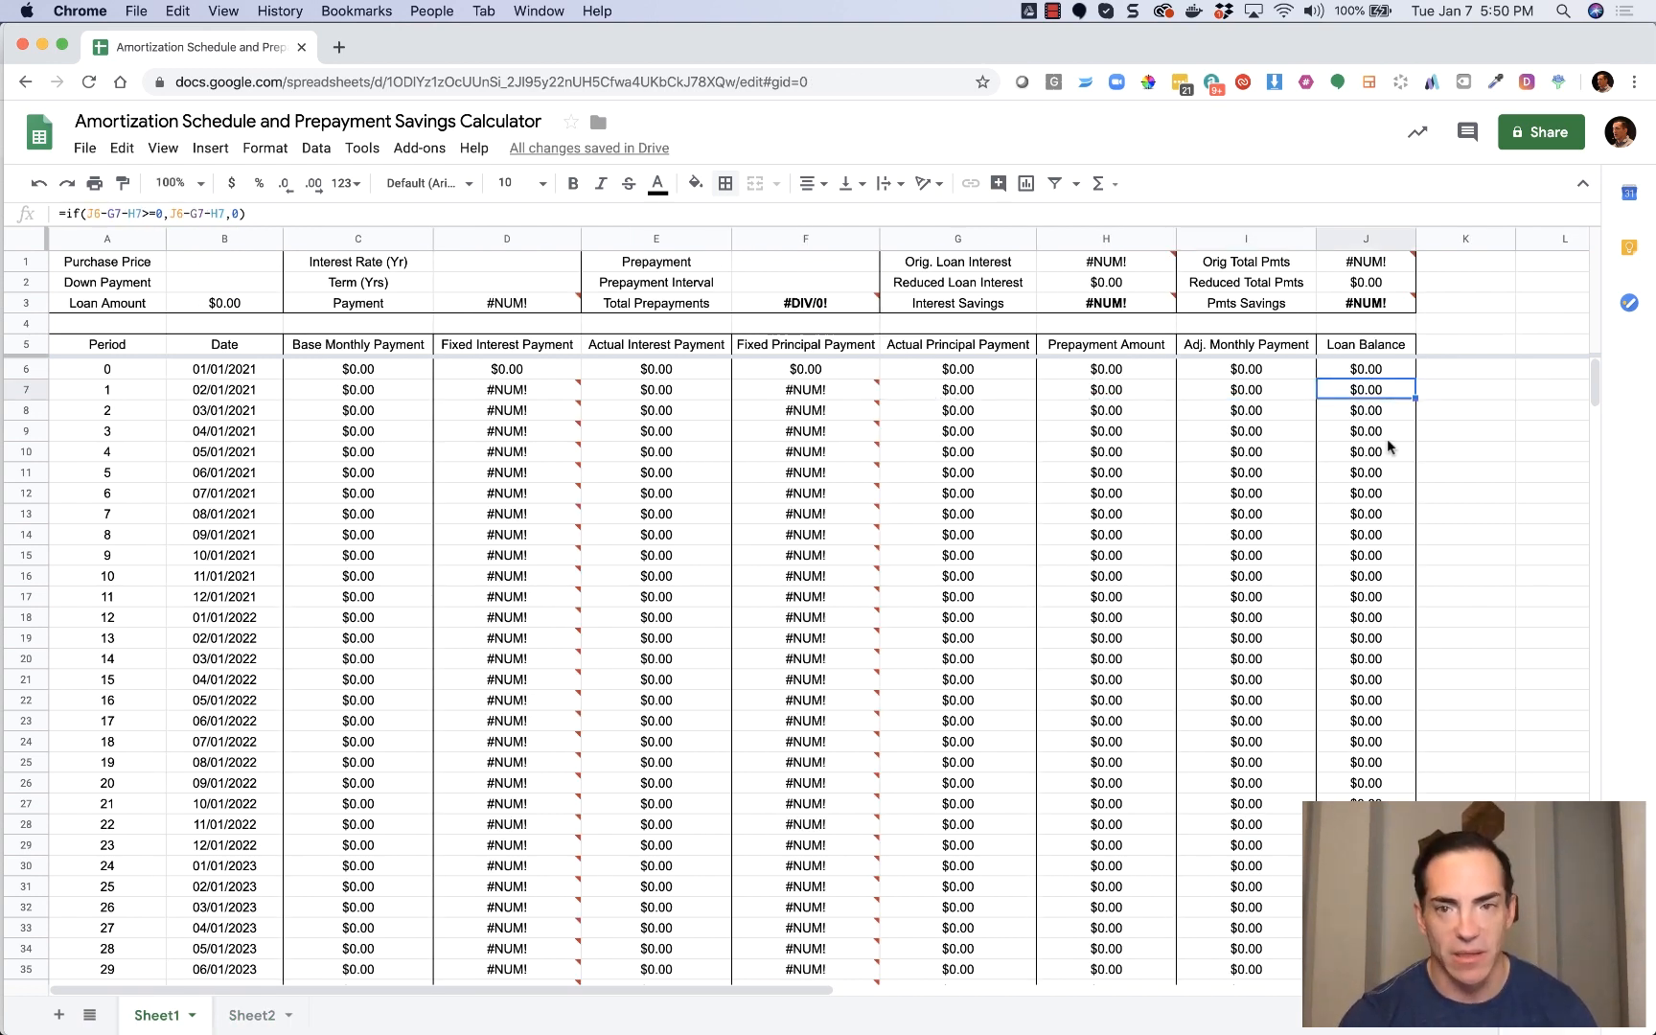
{"action": "key", "text": "ctrl+c"}
{"action": "left_click", "coordinate": [255, 1015]}
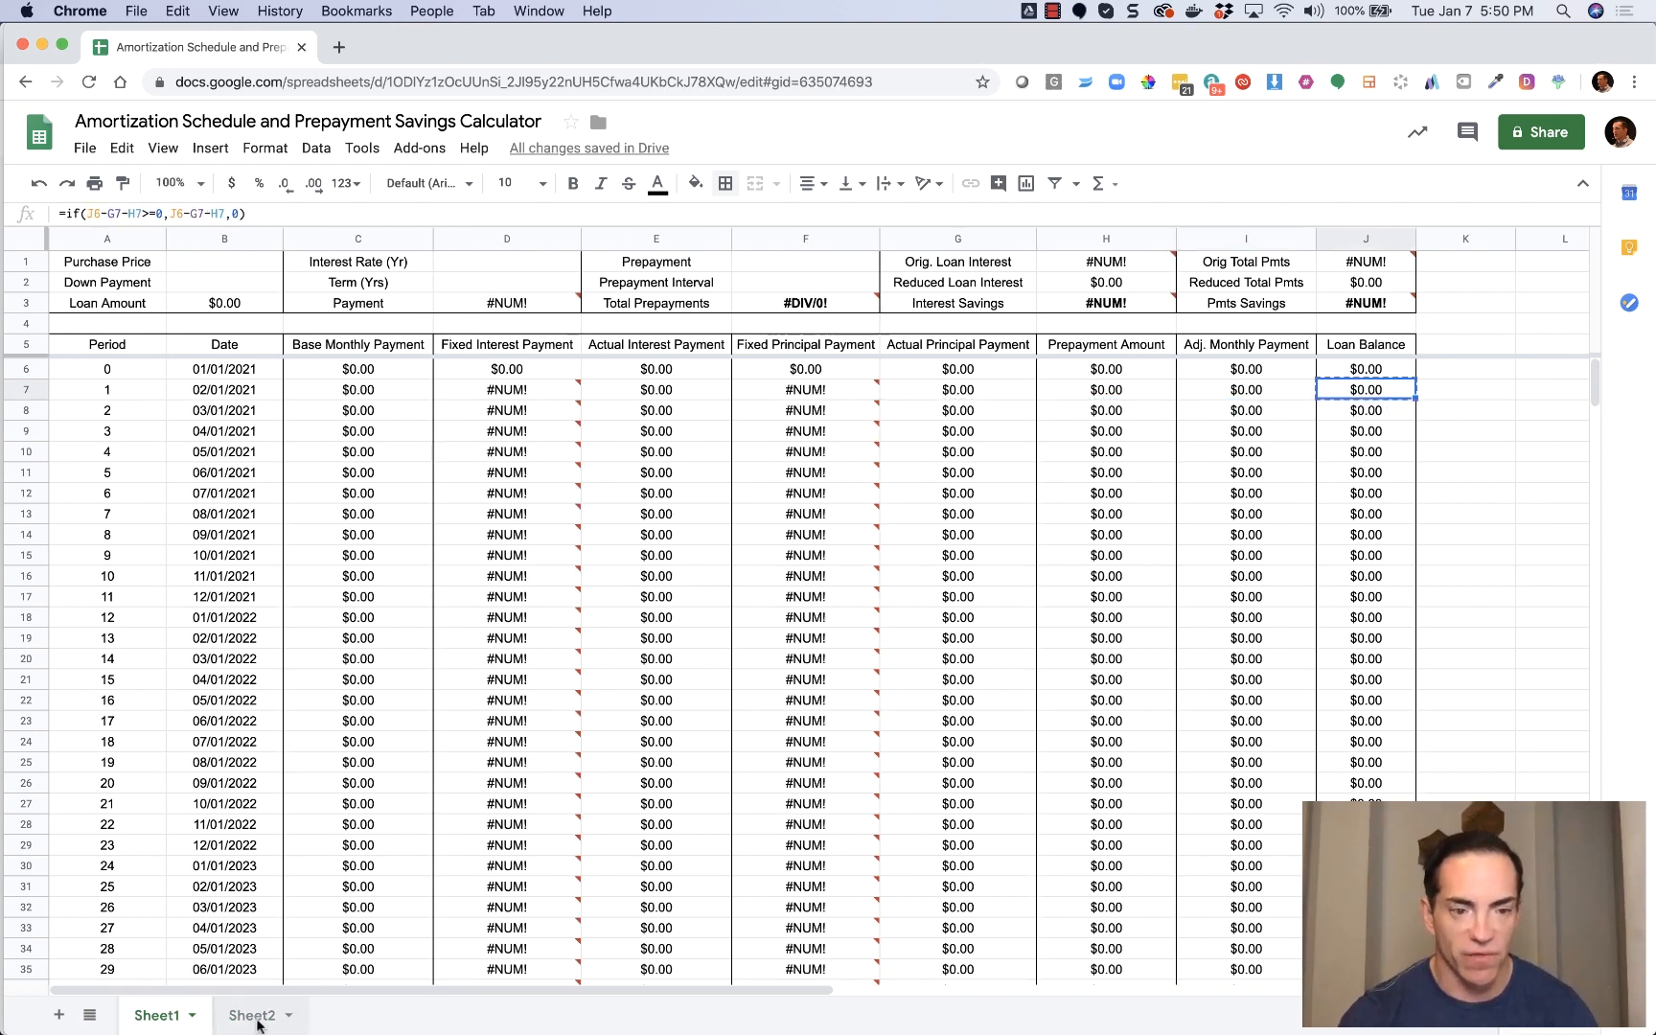
{"action": "left_click", "coordinate": [1462, 388]}
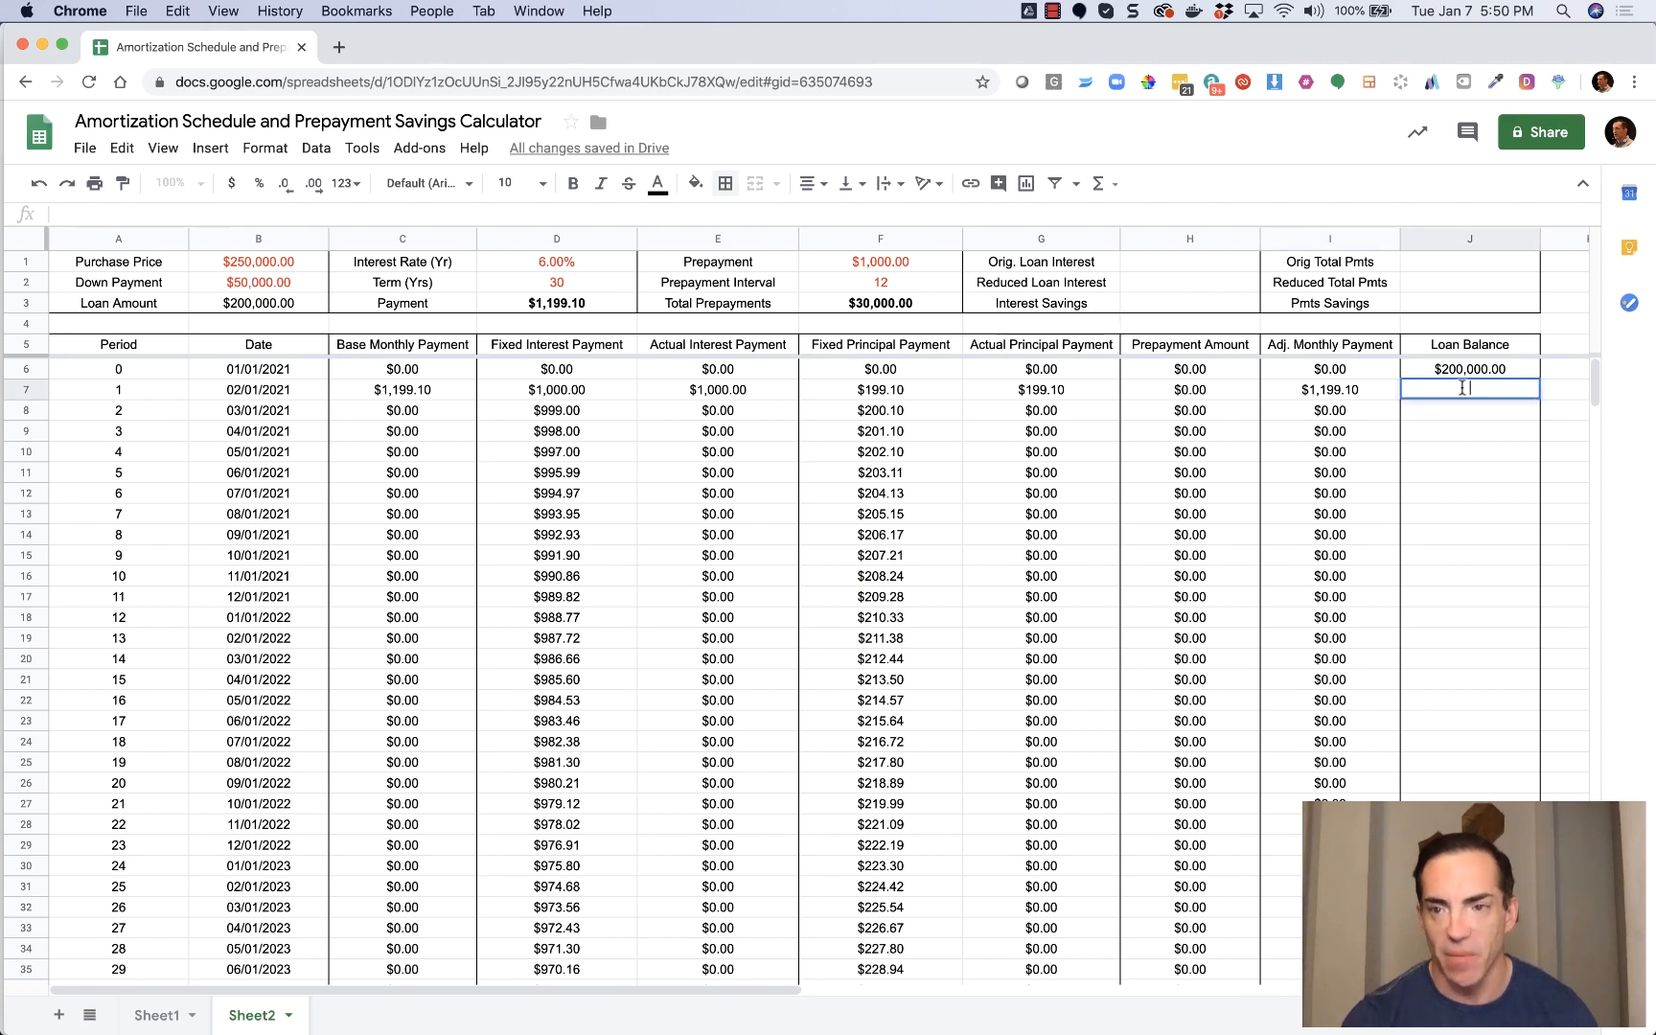
{"action": "key", "text": "super+v"}
{"action": "key", "text": "Escape"}
{"action": "key", "text": "super+v"}
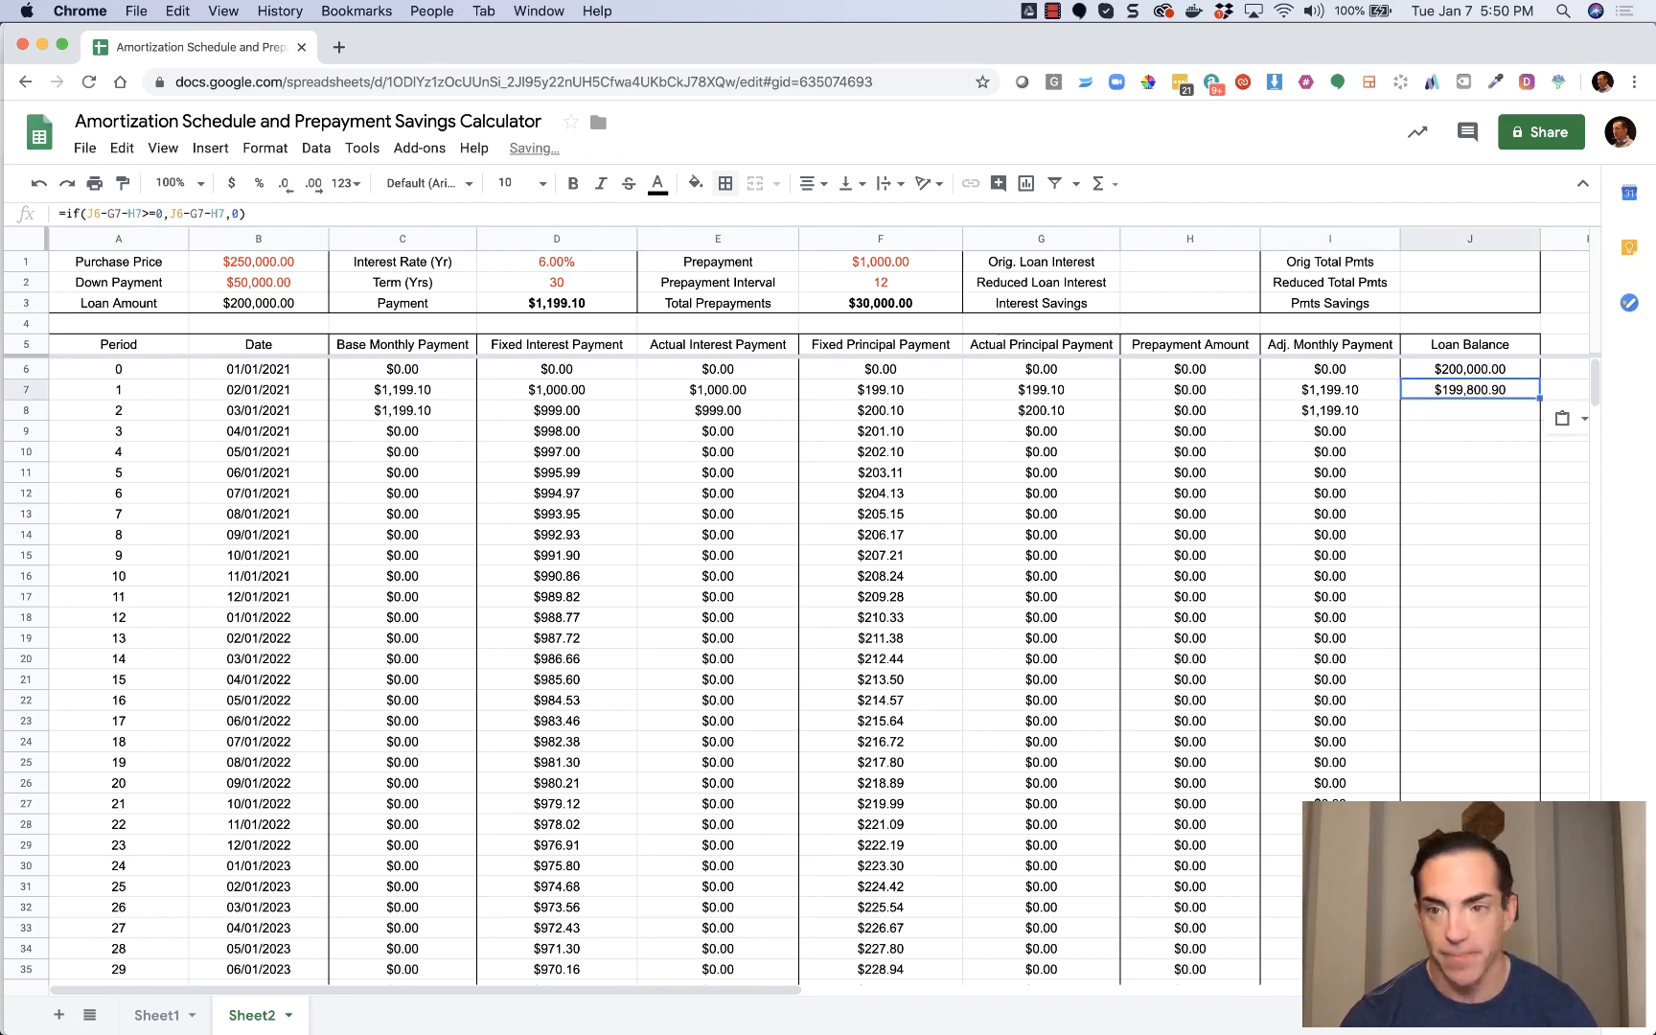
{"action": "double_click", "coordinate": [1466, 388]}
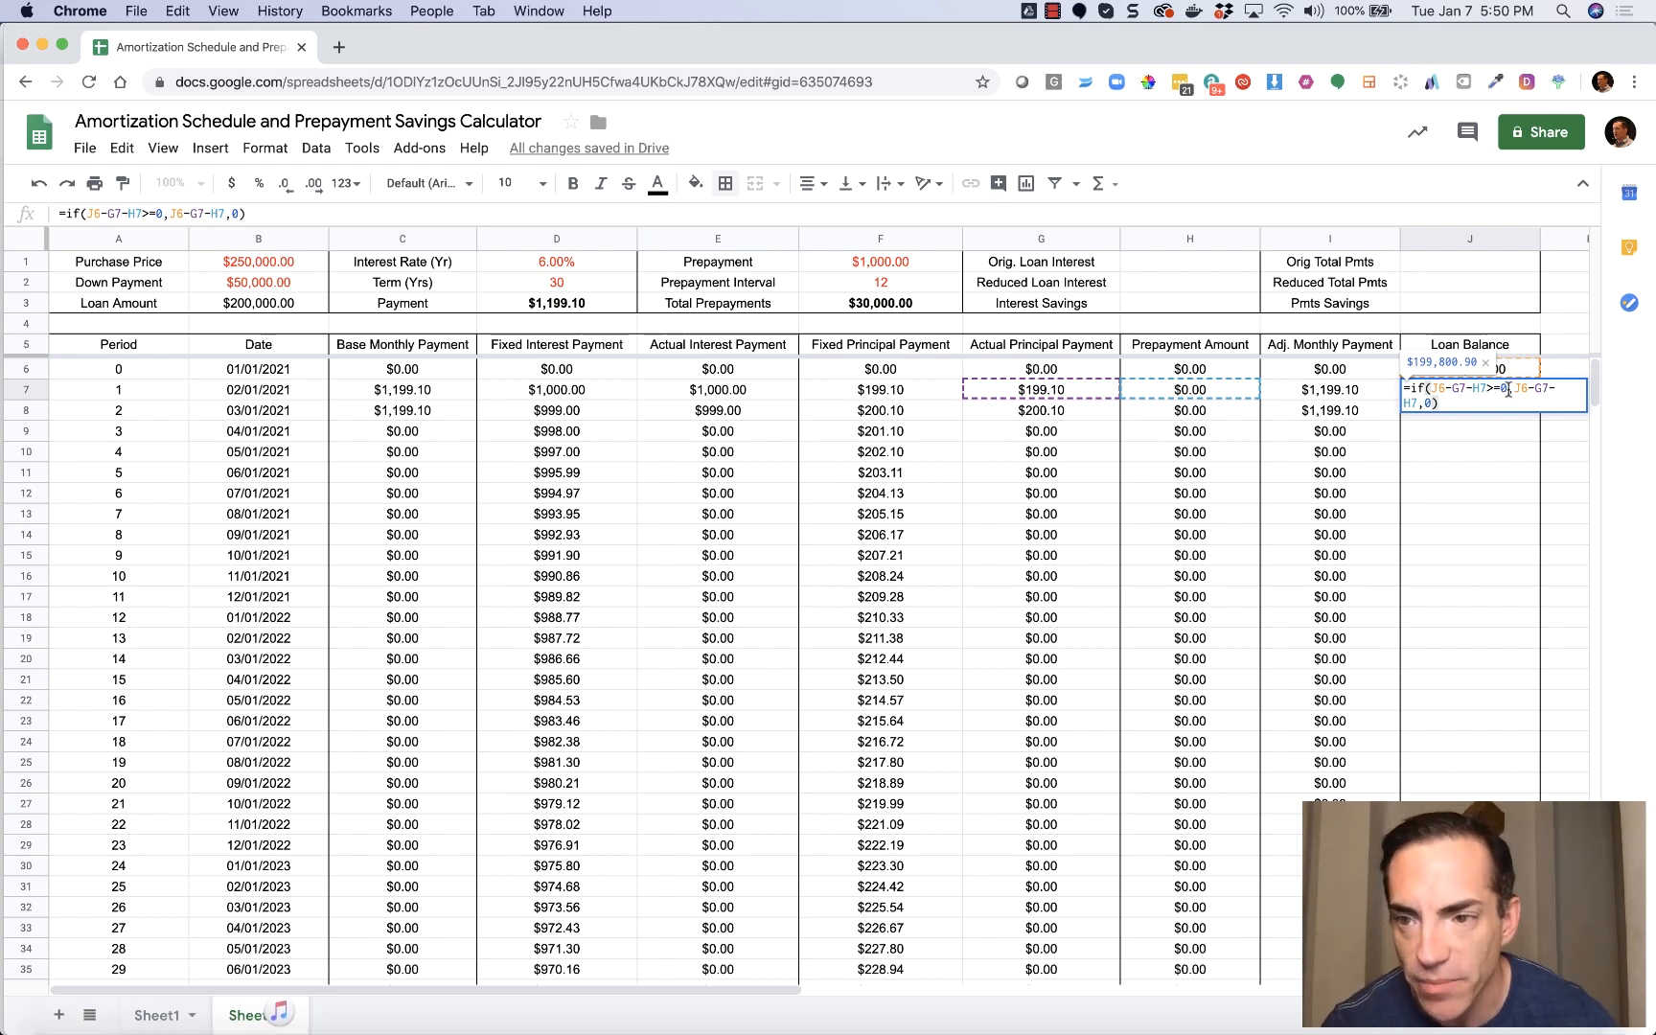
{"action": "left_click", "coordinate": [1483, 389]}
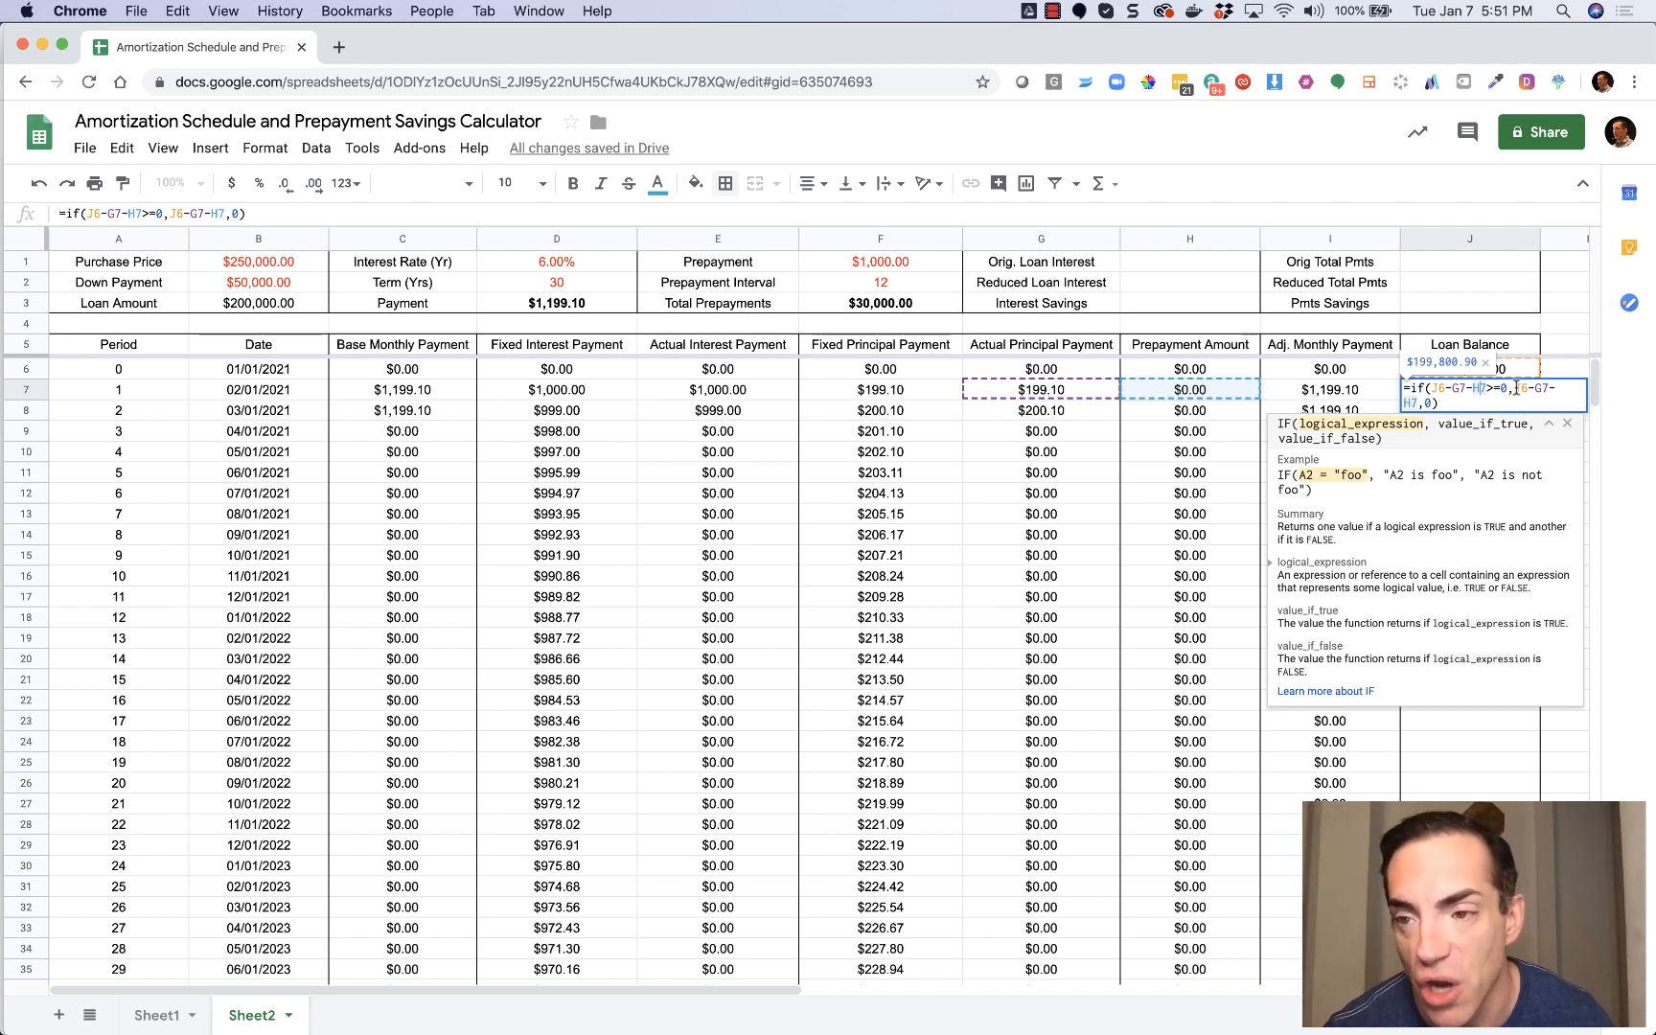
{"action": "double_click", "coordinate": [1426, 404]}
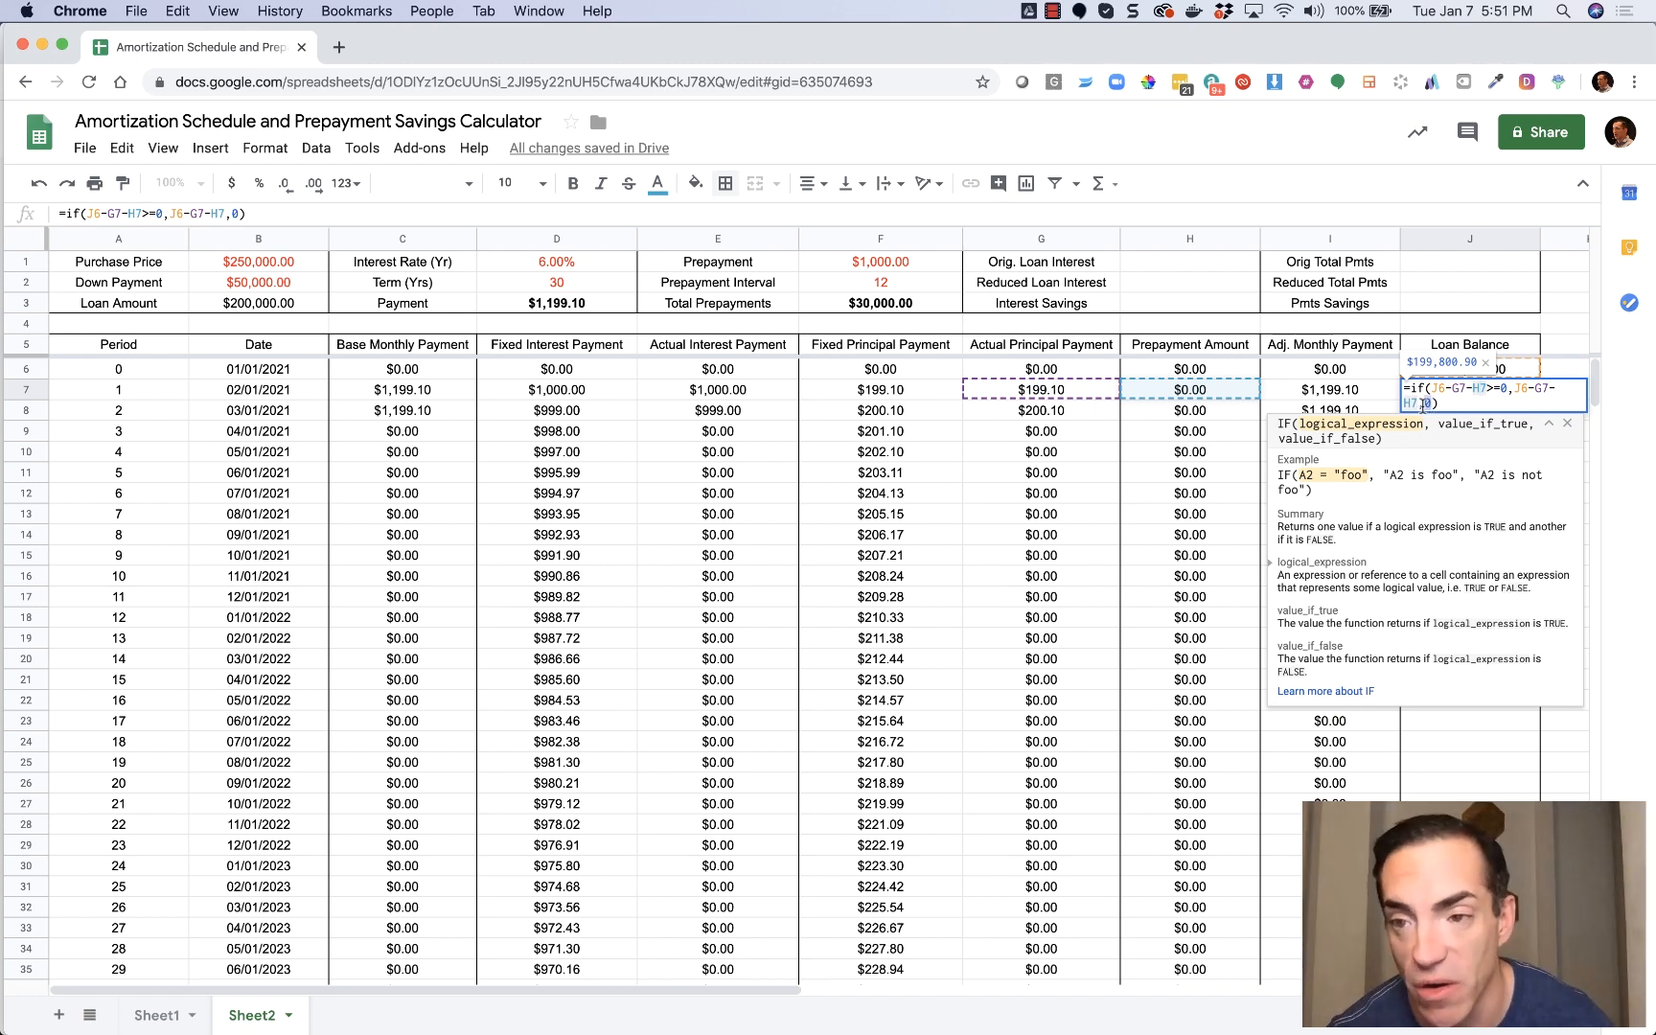
{"action": "key", "text": "Return"}
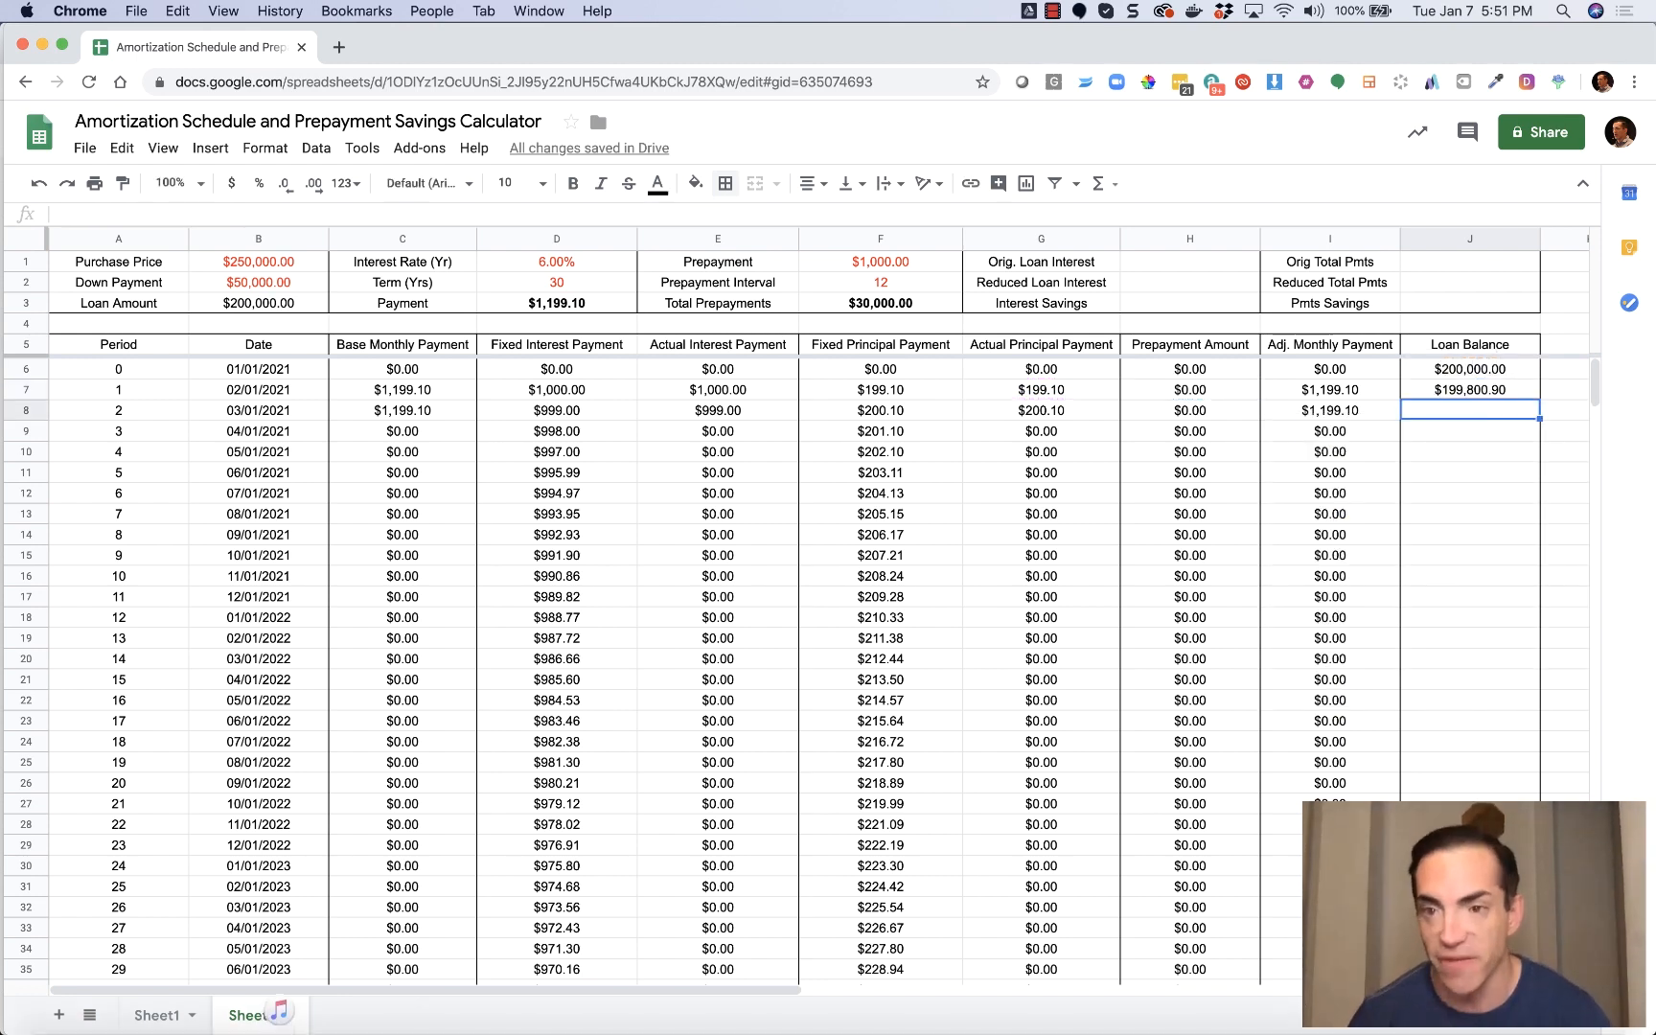
Copy the Loan Balance formula from J7 row by row into J8 through J15, and extend it from J15 down to J48.
{"action": "key", "text": "super+c"}
{"action": "key", "text": "Down"}
{"action": "key", "text": "super+v"}
{"action": "key", "text": "Down"}
{"action": "key", "text": "super+v"}
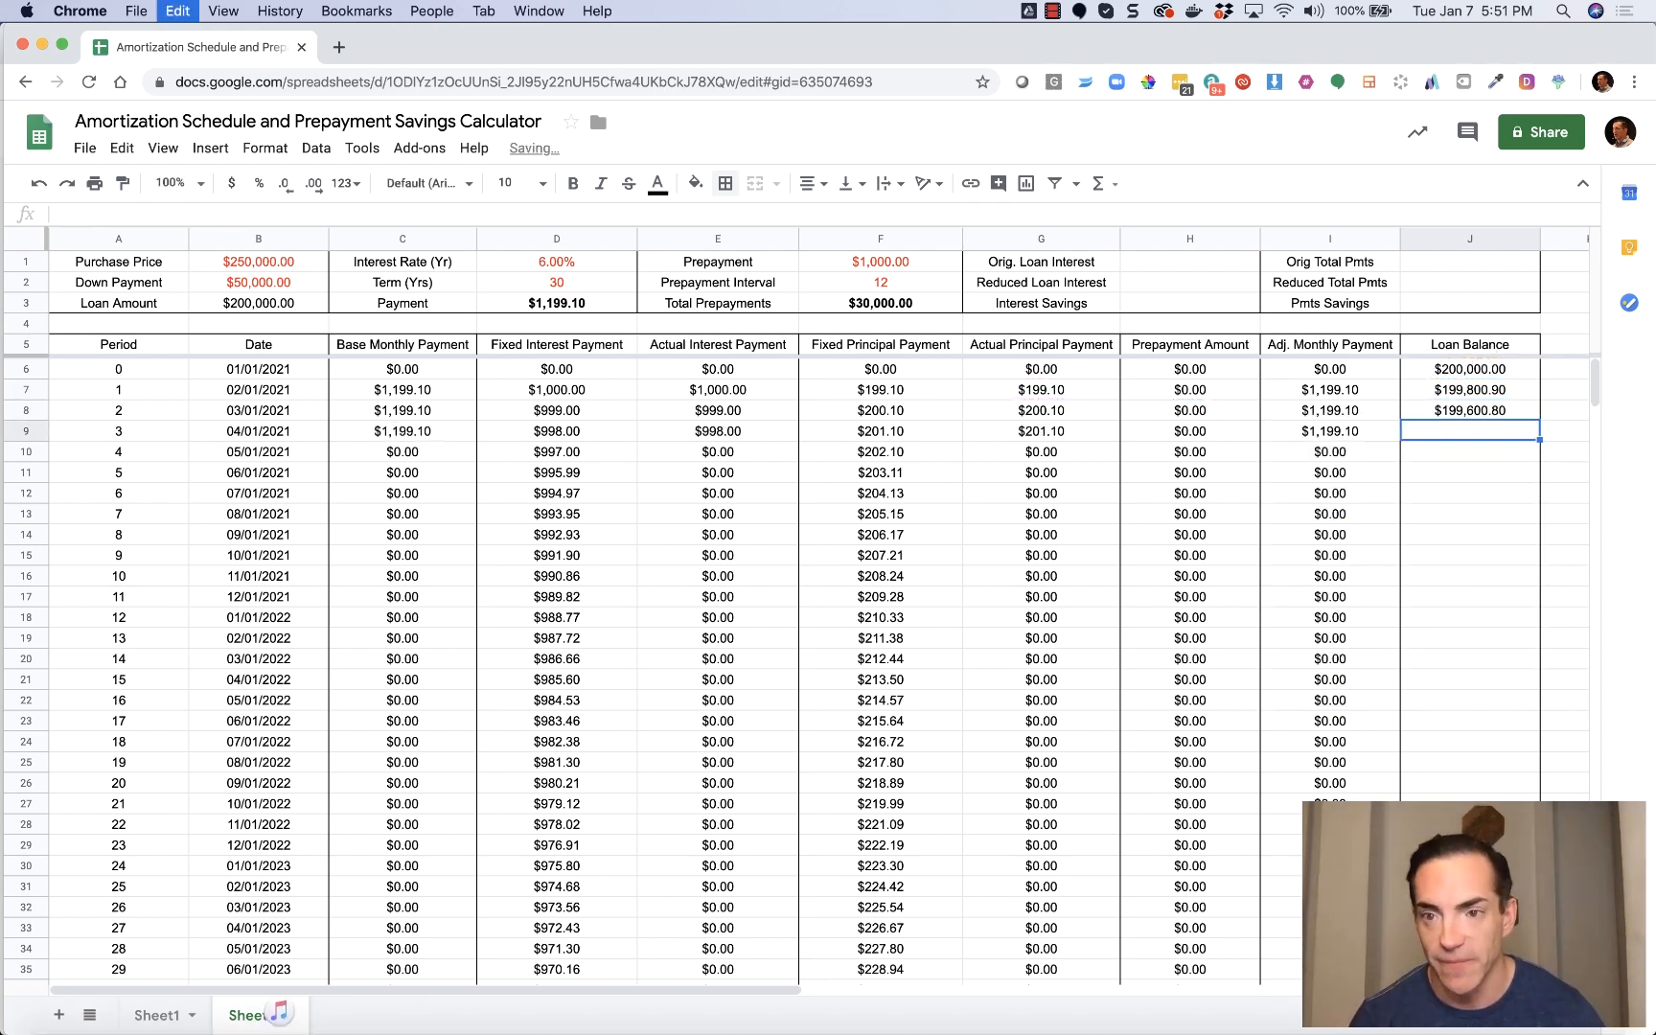
{"action": "key", "text": "Down"}
{"action": "key", "text": "super+v"}
{"action": "key", "text": "Down"}
{"action": "key", "text": "super+v"}
{"action": "key", "text": "Down"}
{"action": "key", "text": "super+v"}
{"action": "key", "text": "Down"}
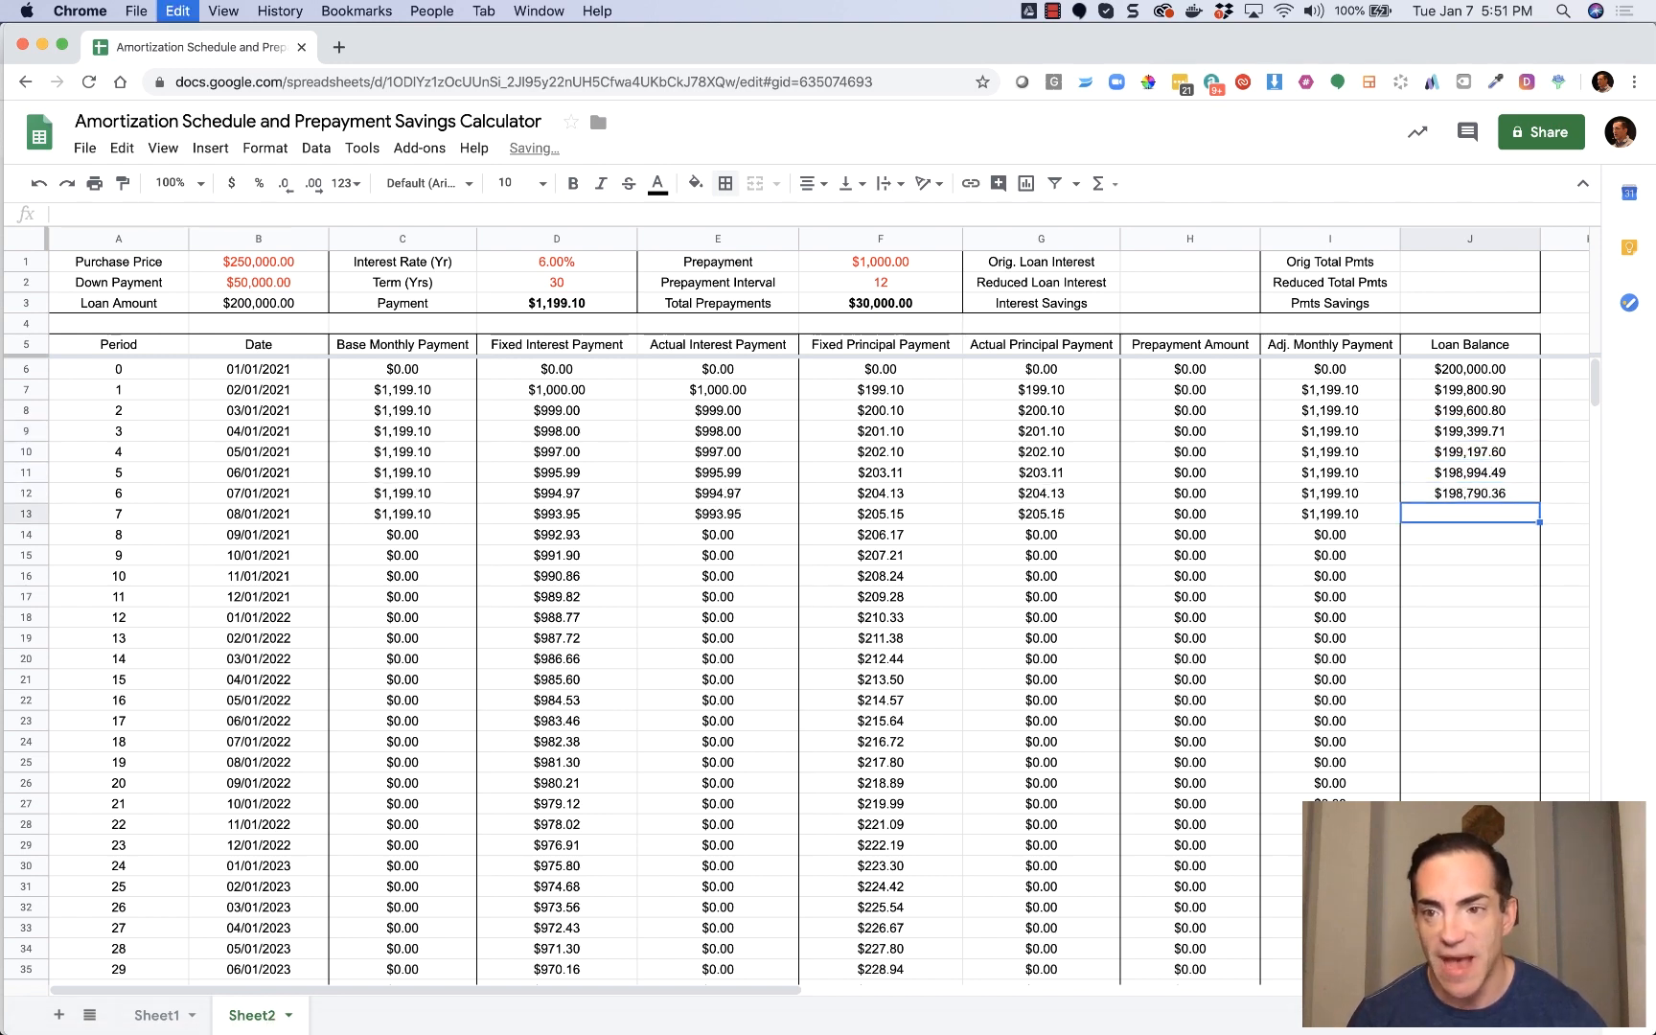
{"action": "key", "text": "super+v"}
{"action": "key", "text": "Down"}
{"action": "key", "text": "super+v"}
{"action": "key", "text": "Down"}
{"action": "key", "text": "super+v"}
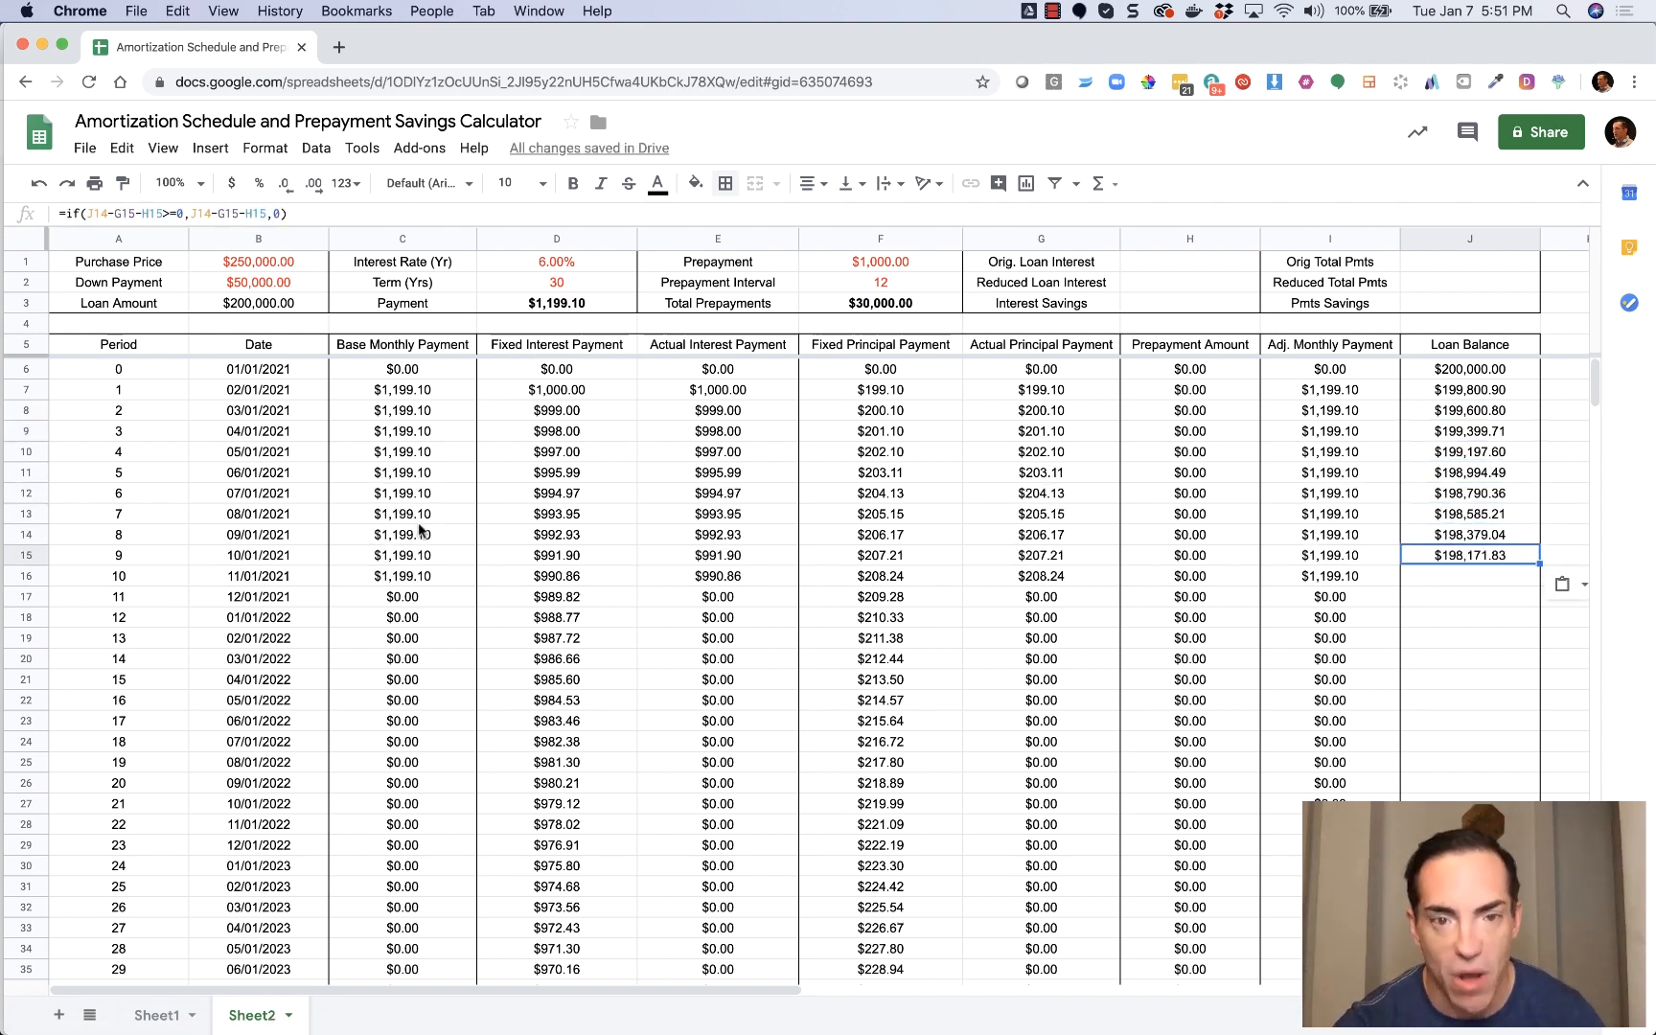
{"action": "left_click_drag", "start_coordinate": [1542, 559], "coordinate": [1547, 795]}
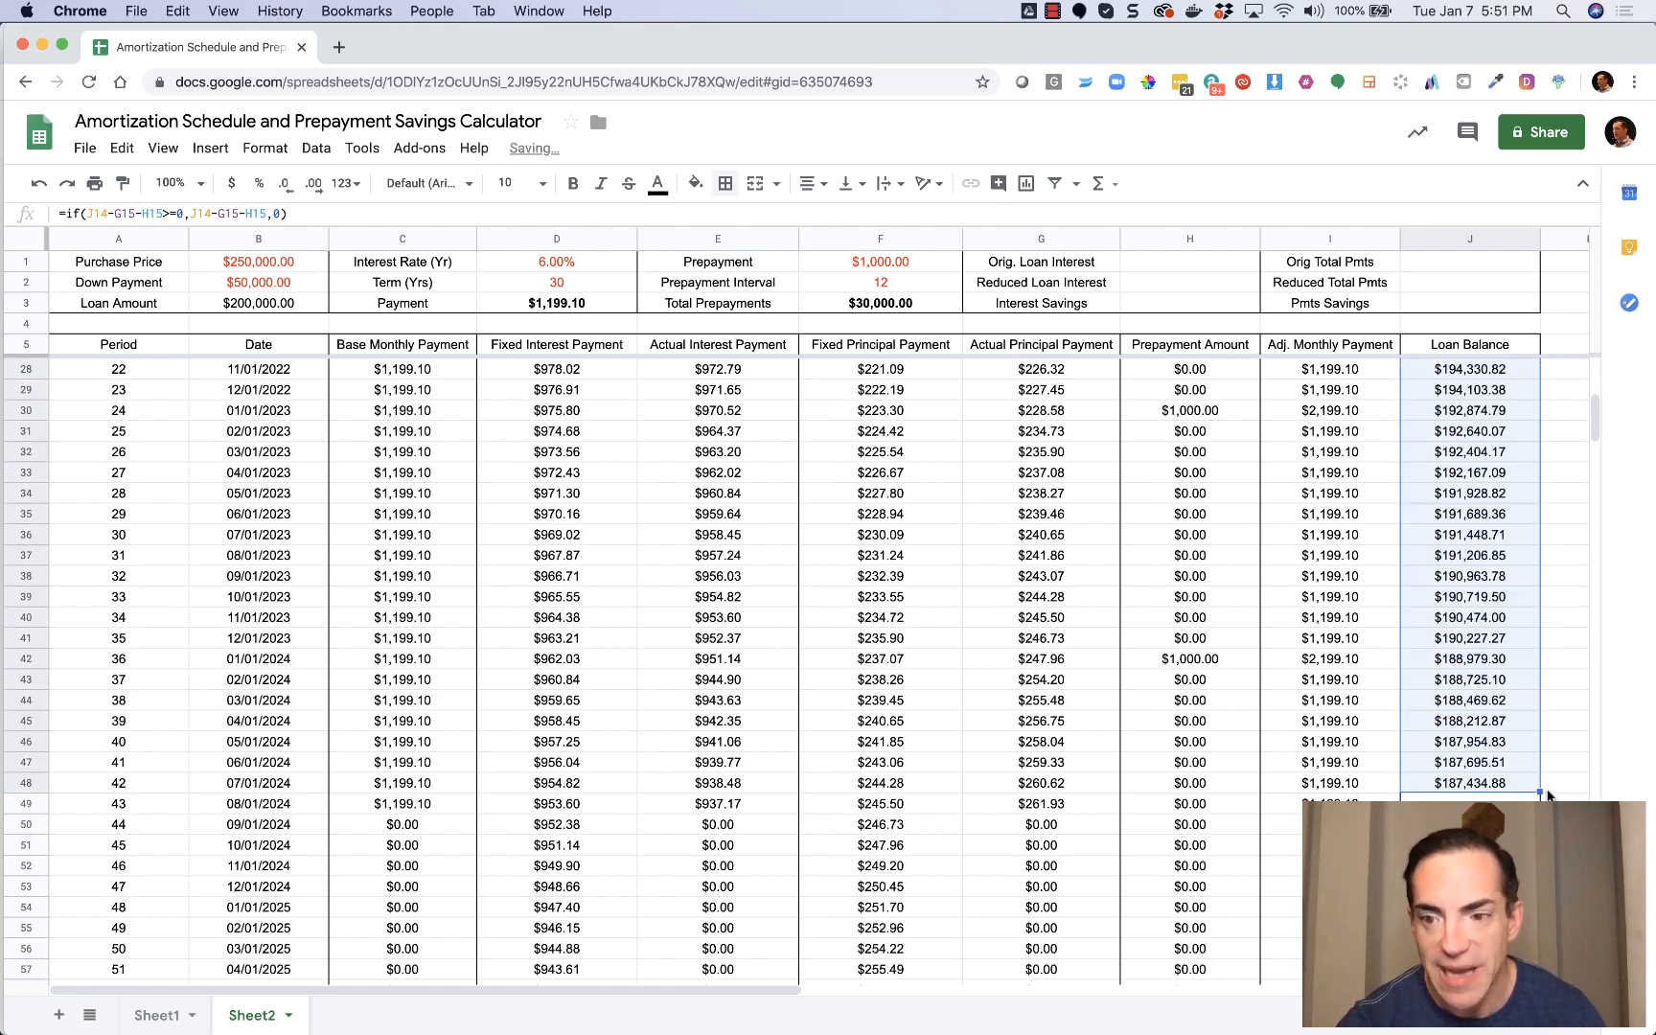
Set the Prepayment in F1 to 0 and the Prepayment Interval in F2 to 1.
{"action": "left_click", "coordinate": [894, 267]}
{"action": "type", "text": "0"}
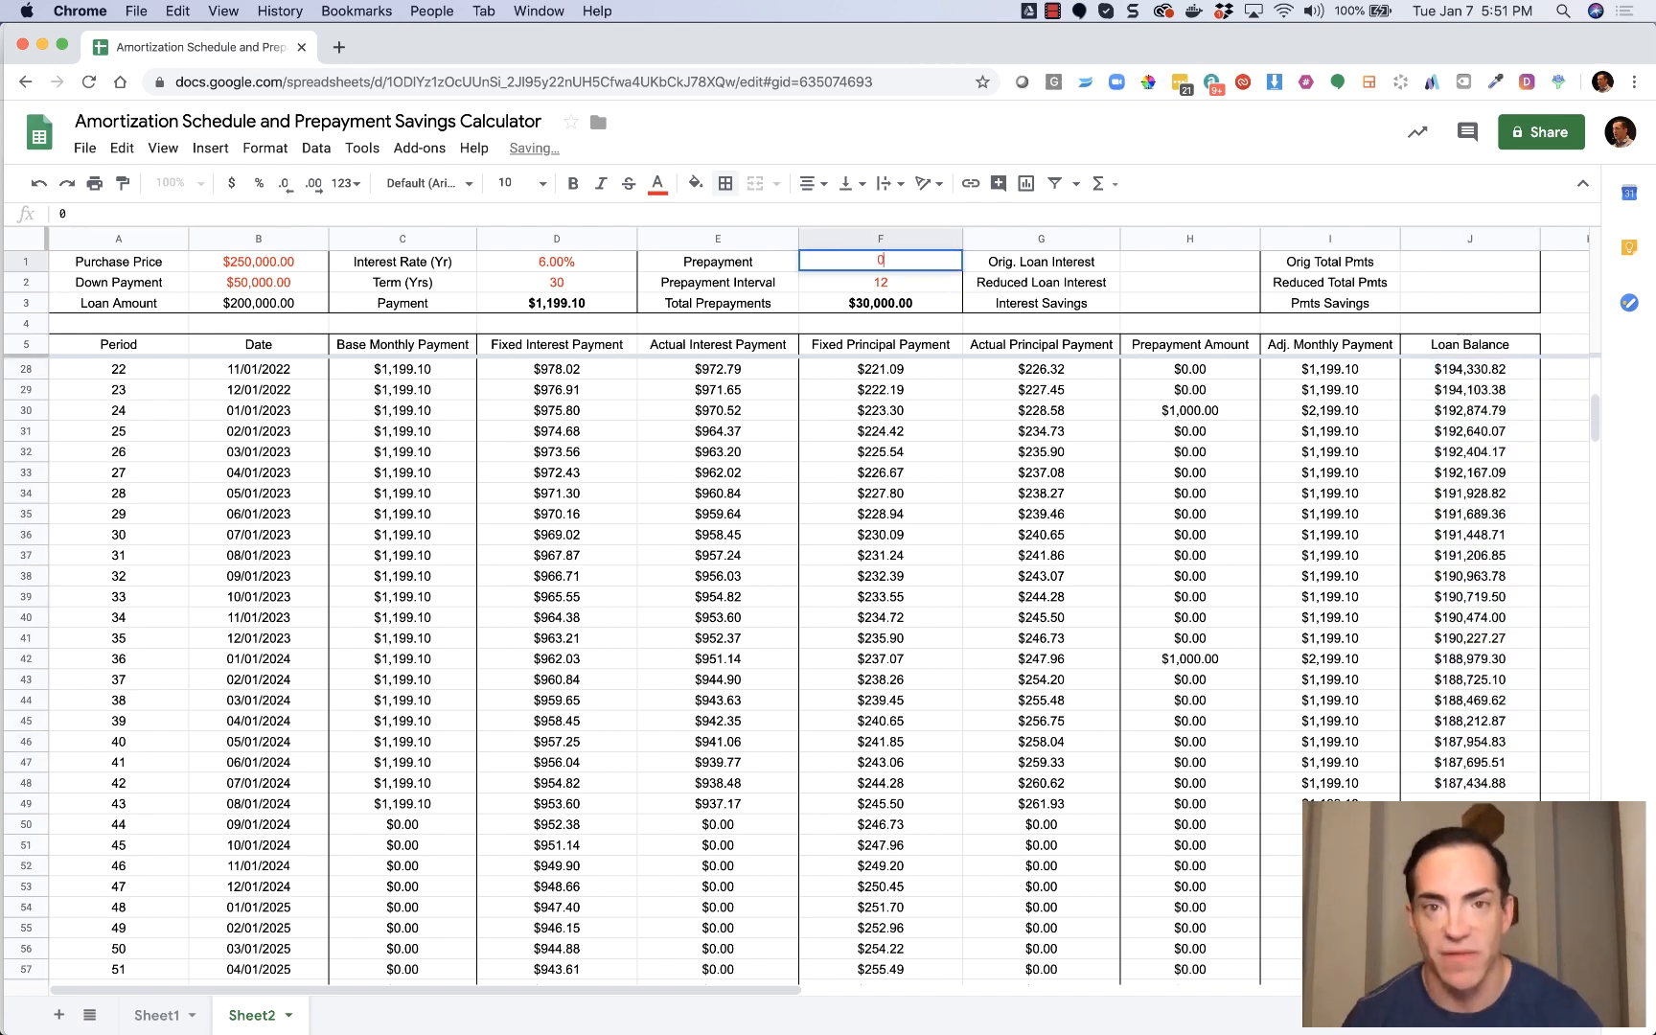
{"action": "key", "text": "Return"}
{"action": "type", "text": "1"}
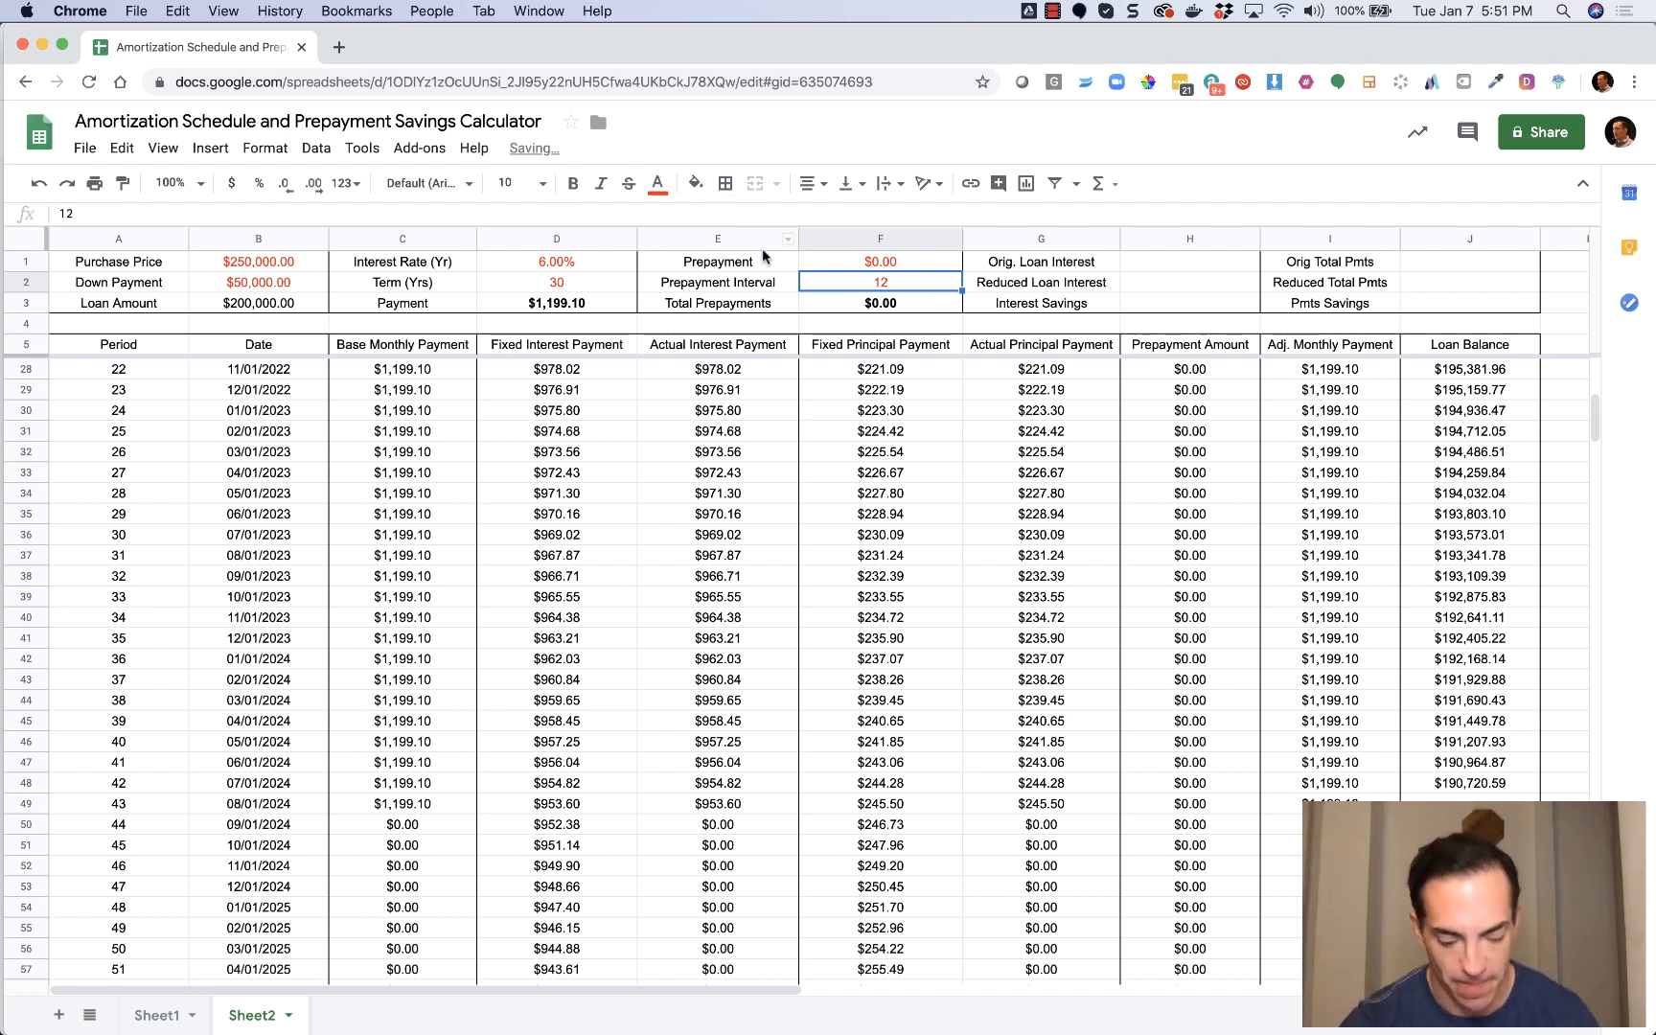
{"action": "key", "text": "Return"}
{"action": "key", "text": "Up"}
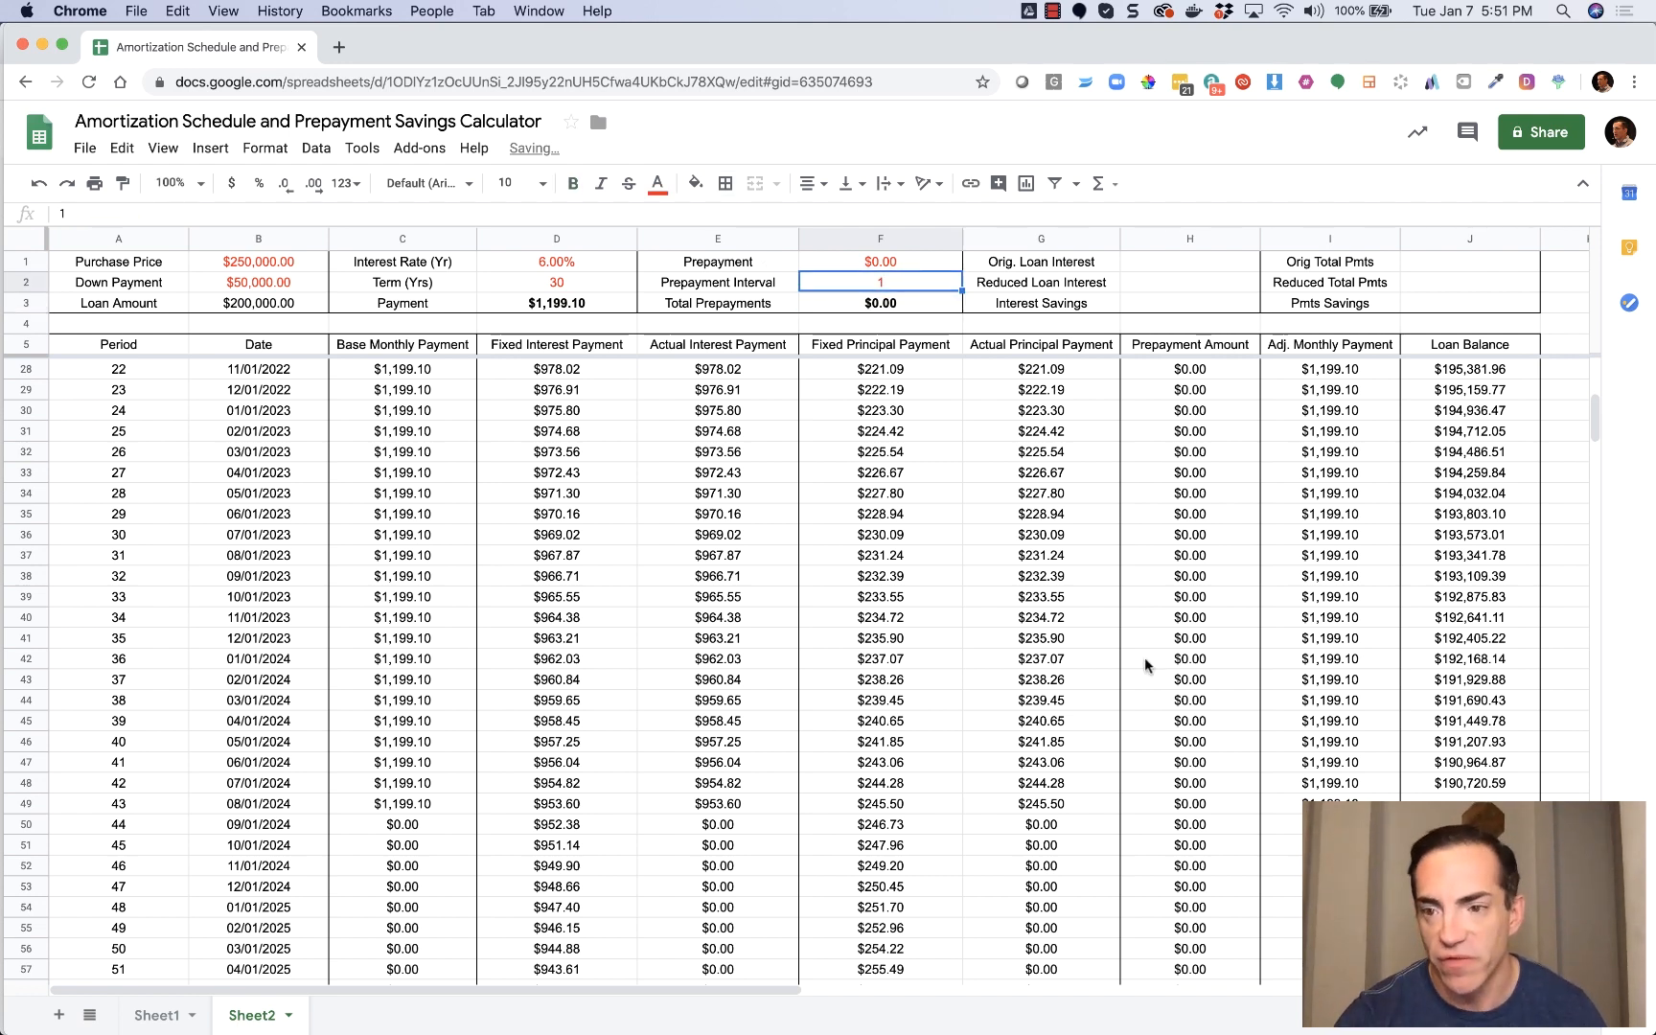
Fill the Loan Balance formula from J48 down to J366 and add a bottom border to J366.
{"action": "left_click", "coordinate": [1502, 781]}
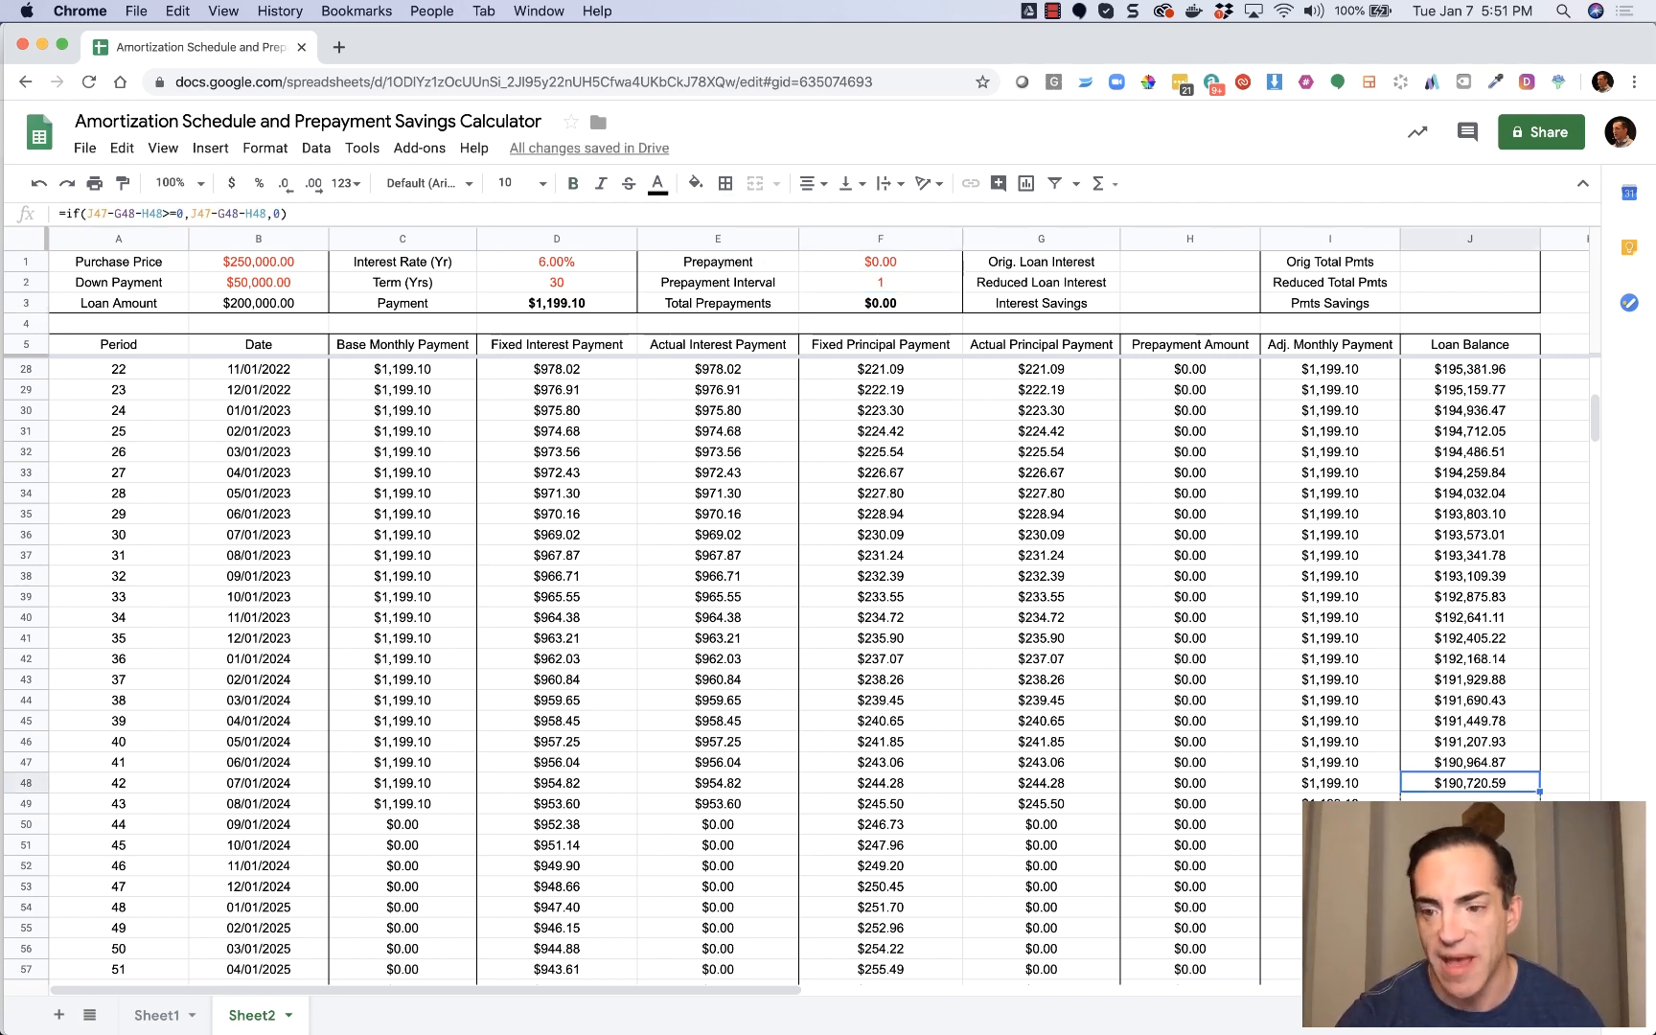
{"action": "left_click_drag", "start_coordinate": [1539, 792], "coordinate": [1236, 893]}
{"action": "left_click_drag", "start_coordinate": [1466, 906], "coordinate": [1466, 906]}
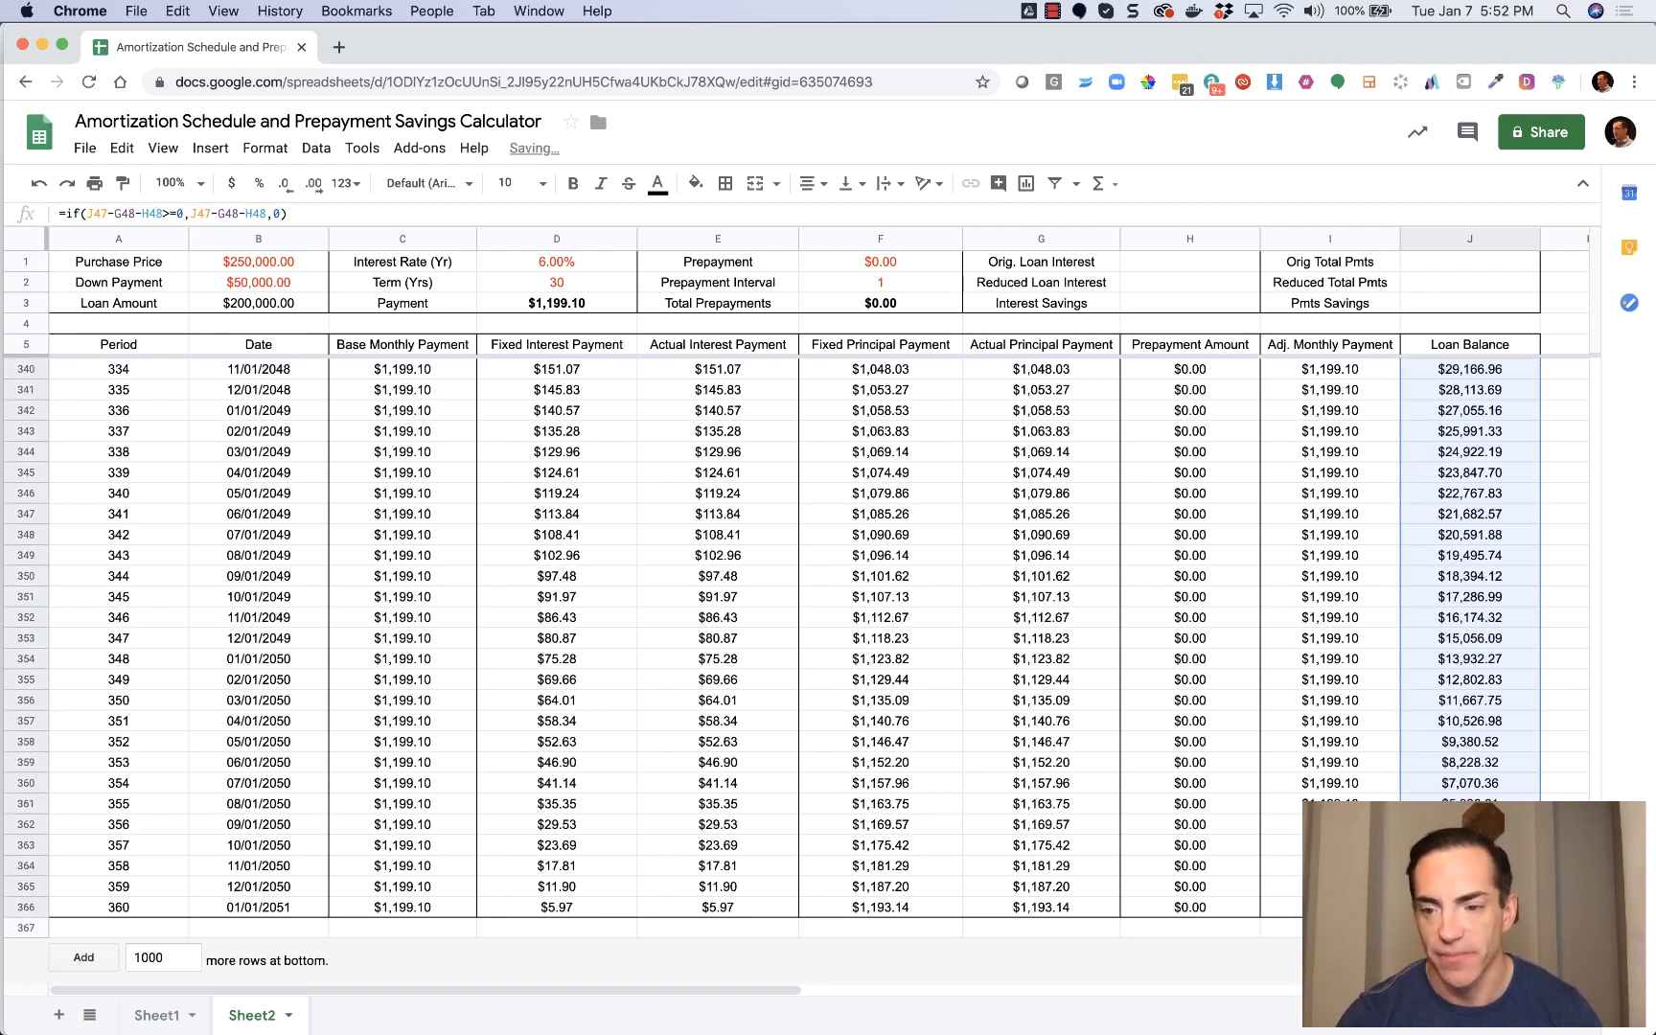
{"action": "left_click", "coordinate": [1564, 906]}
{"action": "left_click", "coordinate": [1469, 907]}
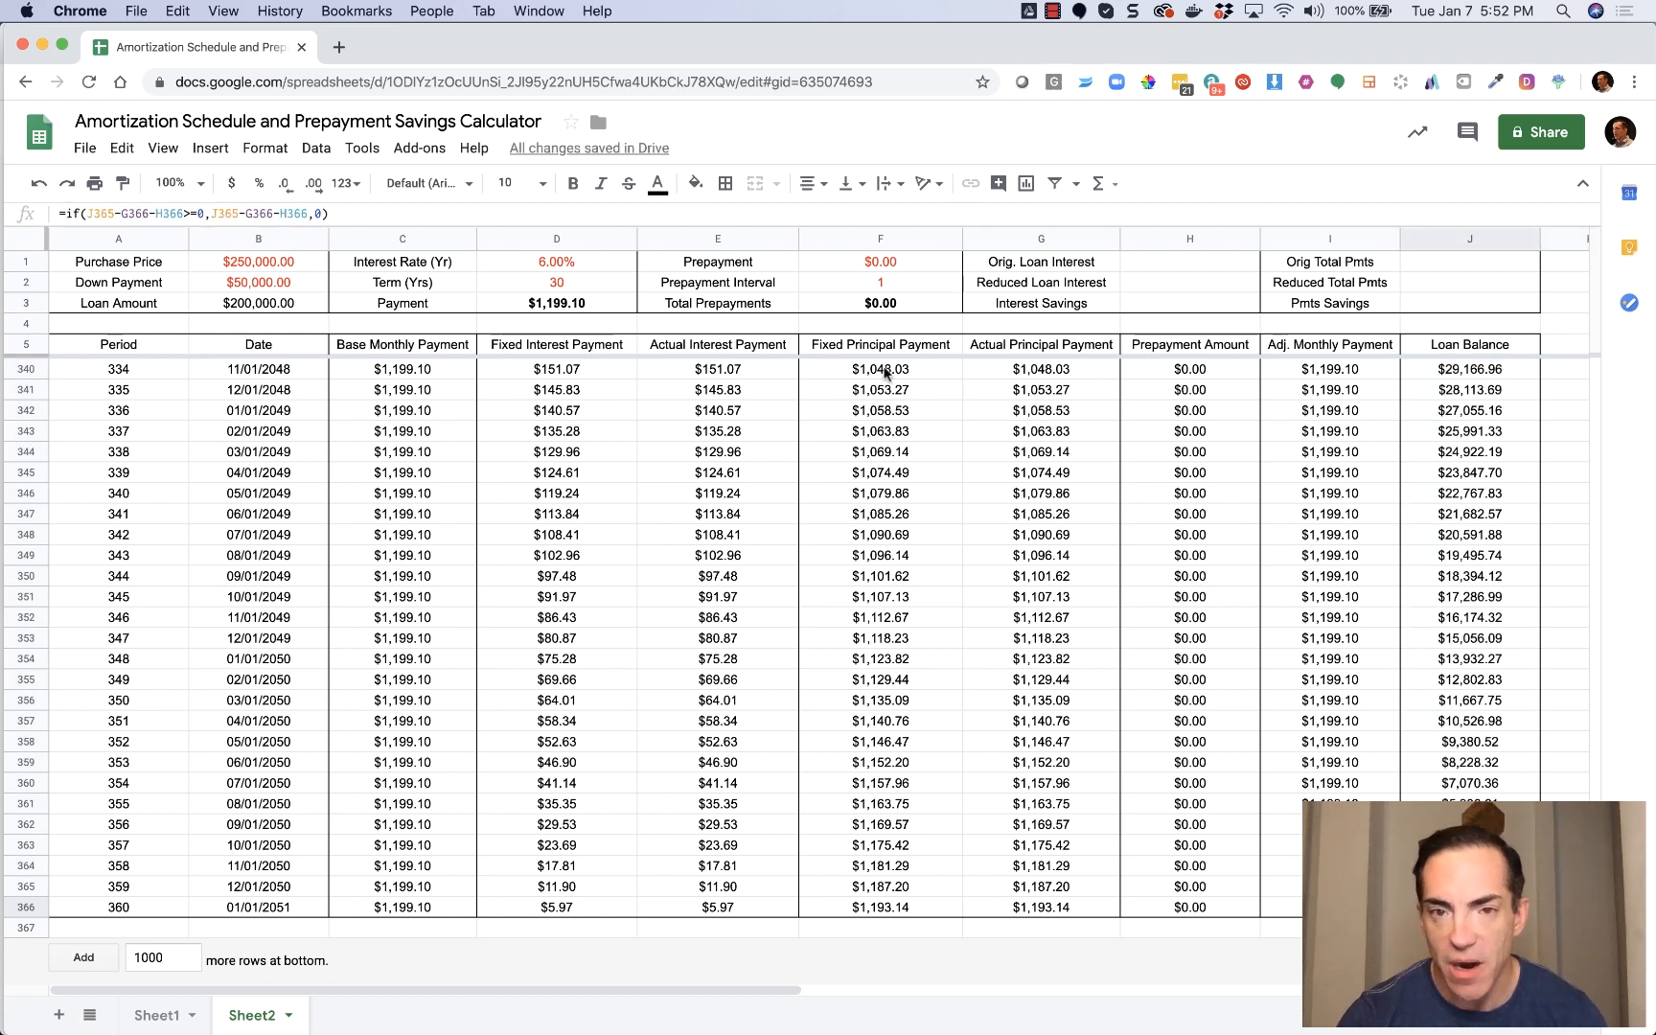
{"action": "left_click", "coordinate": [725, 184]}
{"action": "left_click", "coordinate": [794, 248]}
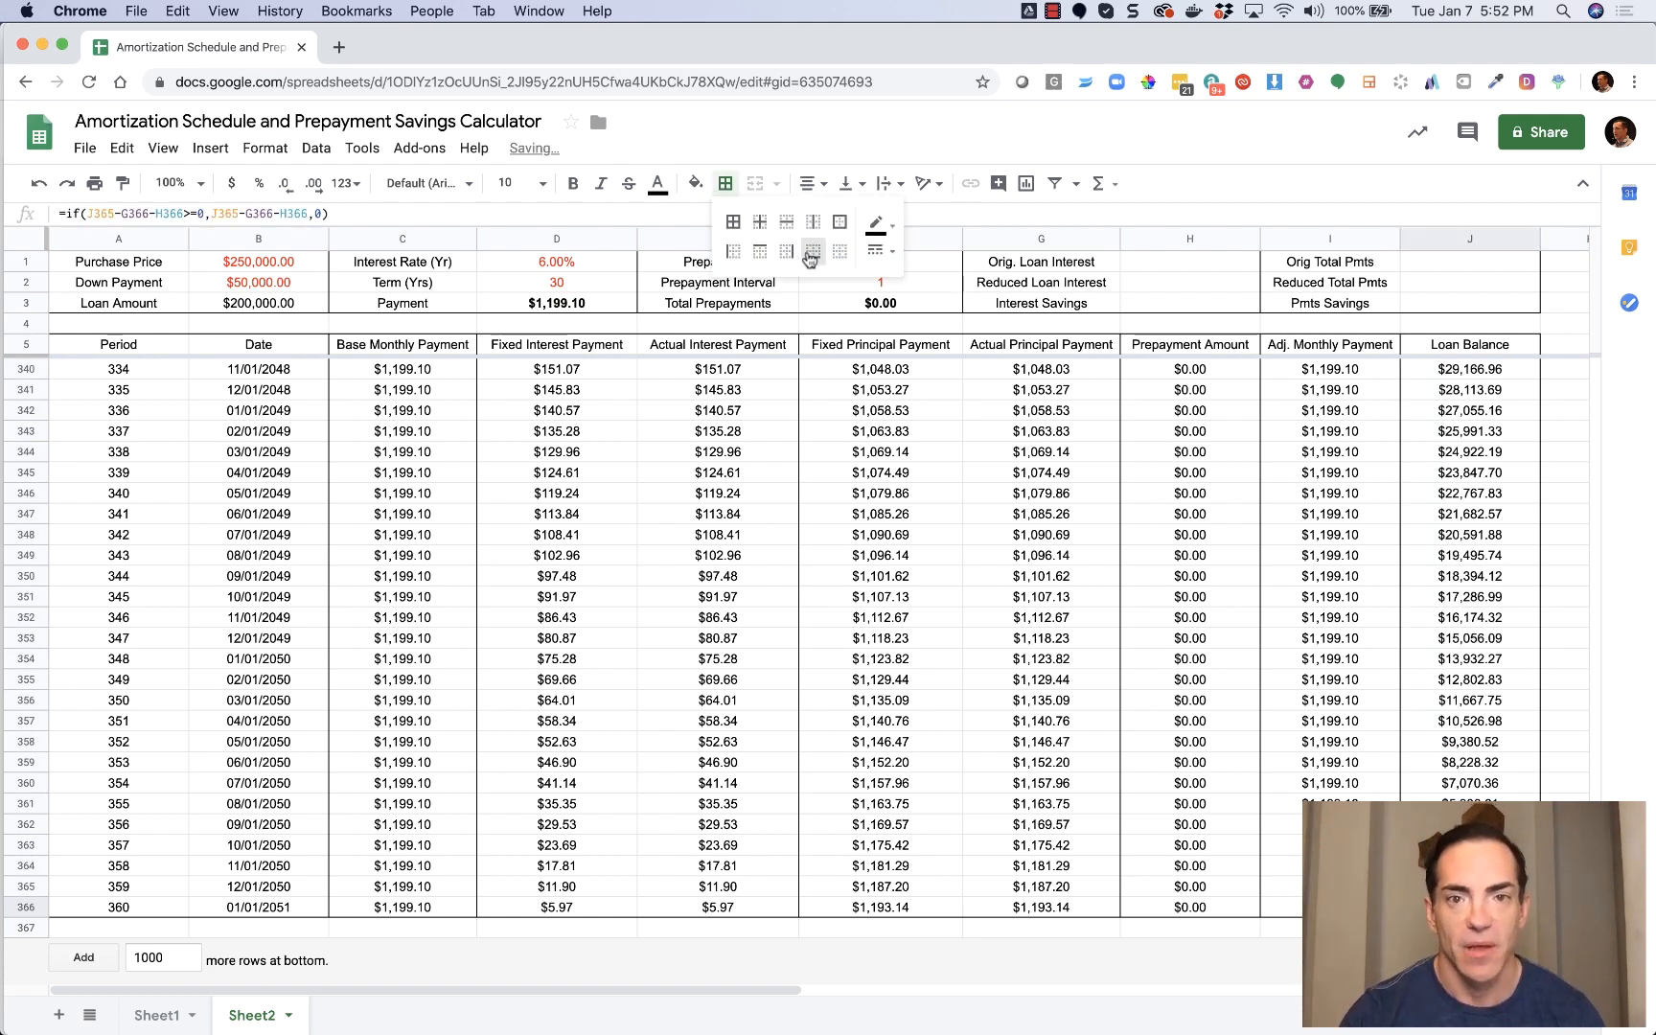
{"action": "left_click", "coordinate": [1387, 725]}
Check the final Loan Balance cells in J365 and J366, and compare the fixed and actual principal and interest formulas in row 340.
{"action": "left_click", "coordinate": [1468, 906]}
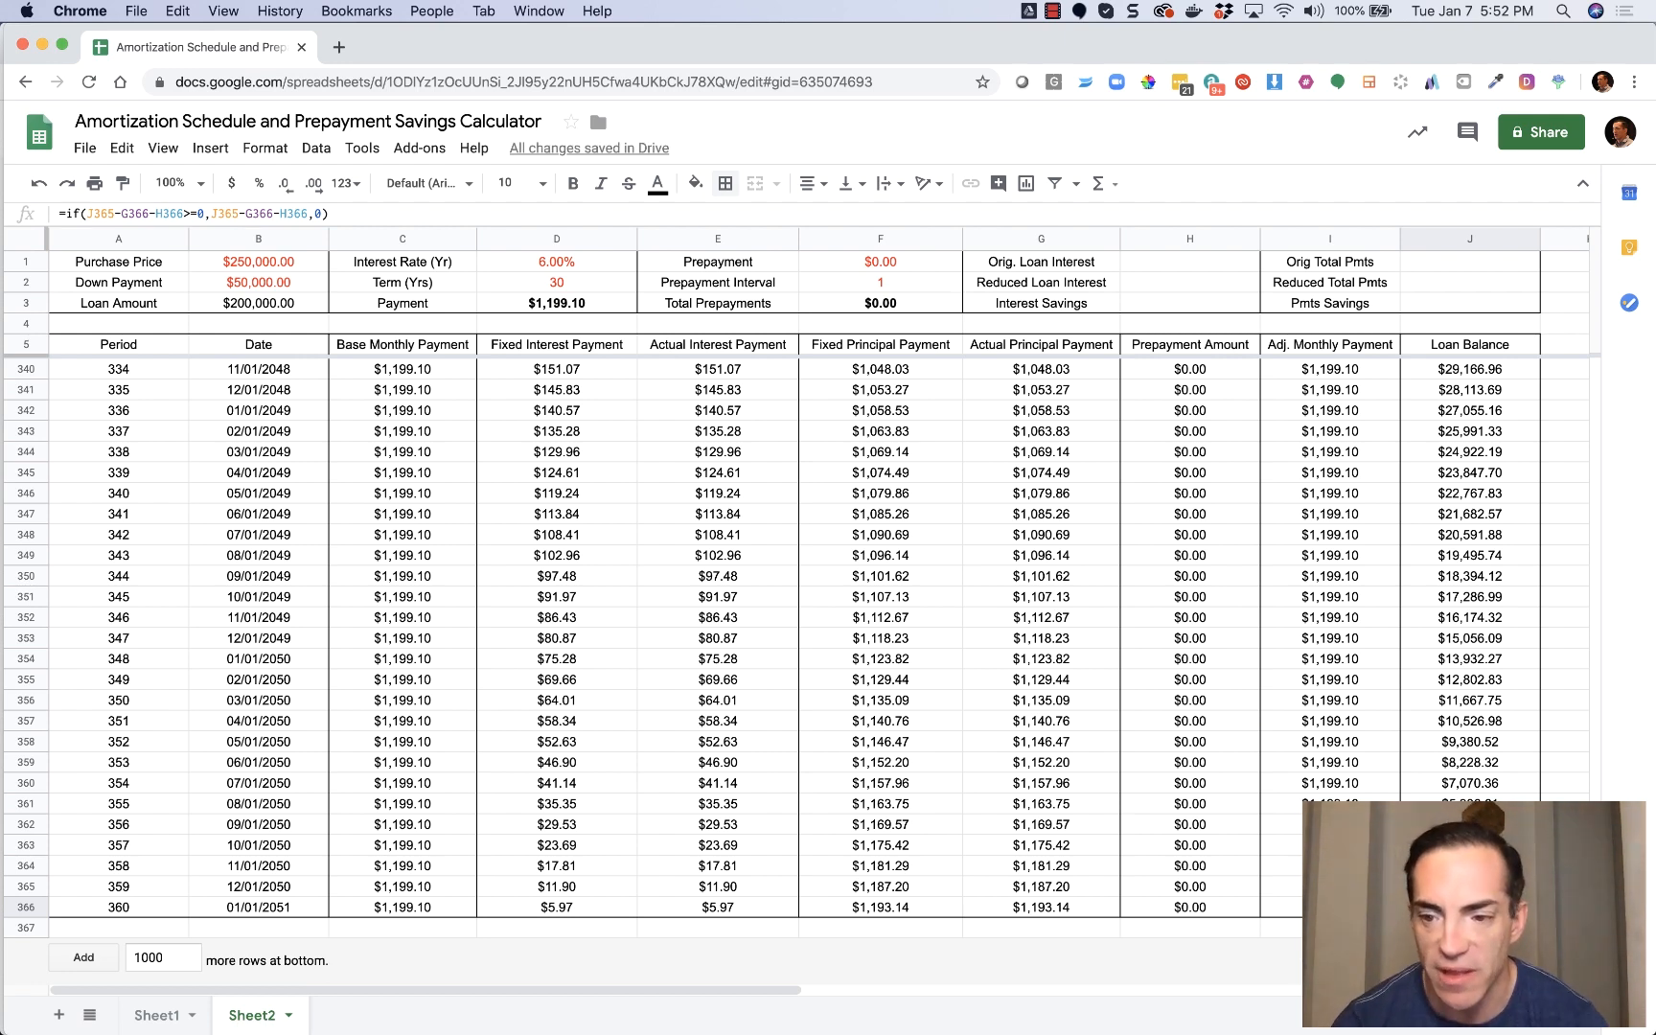
{"action": "key", "text": "Up"}
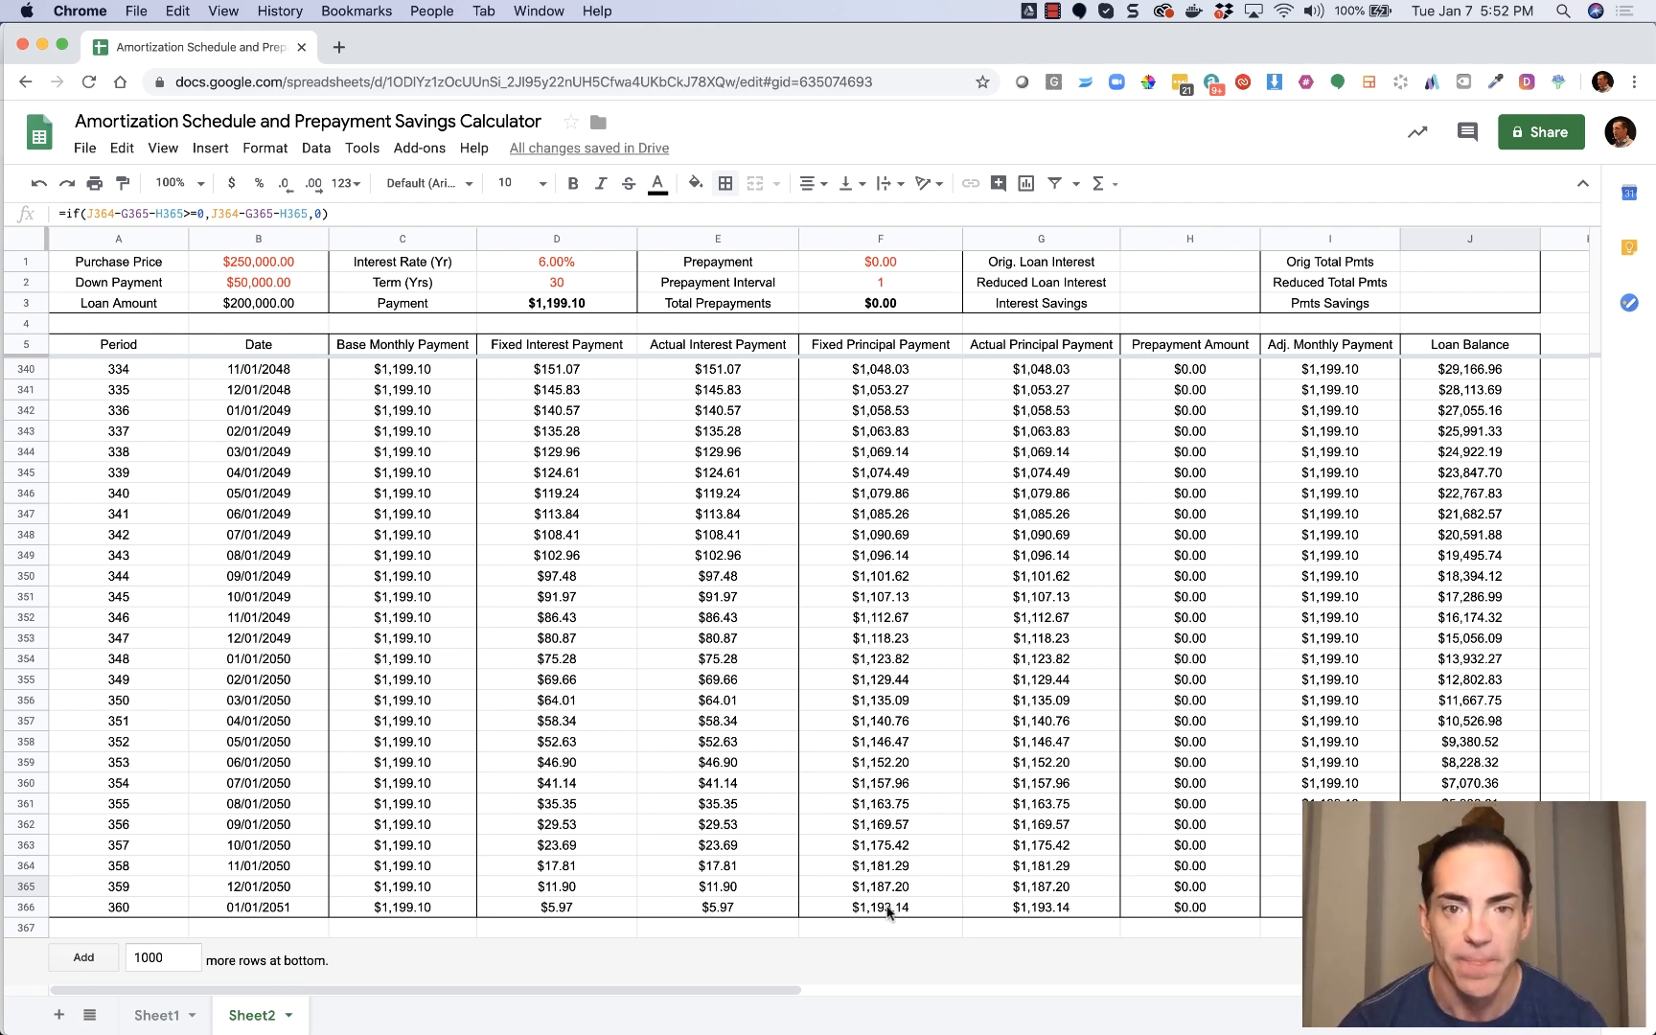
{"action": "left_click", "coordinate": [1064, 910]}
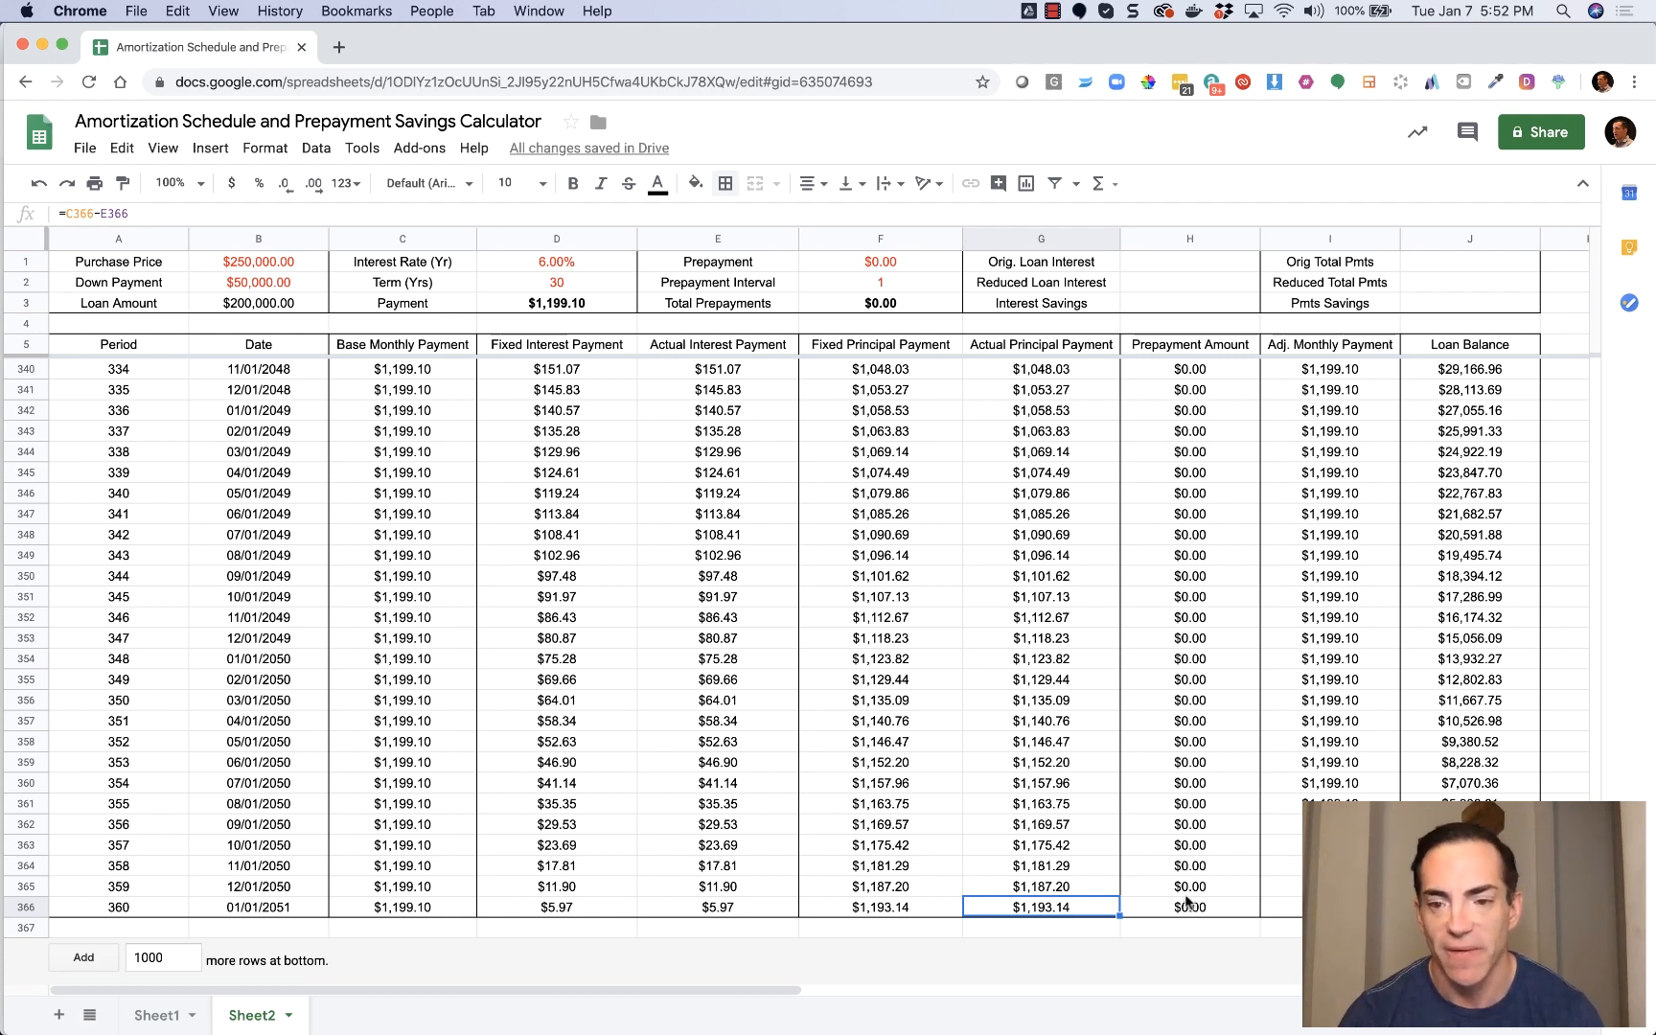
{"action": "left_click", "coordinate": [1466, 906]}
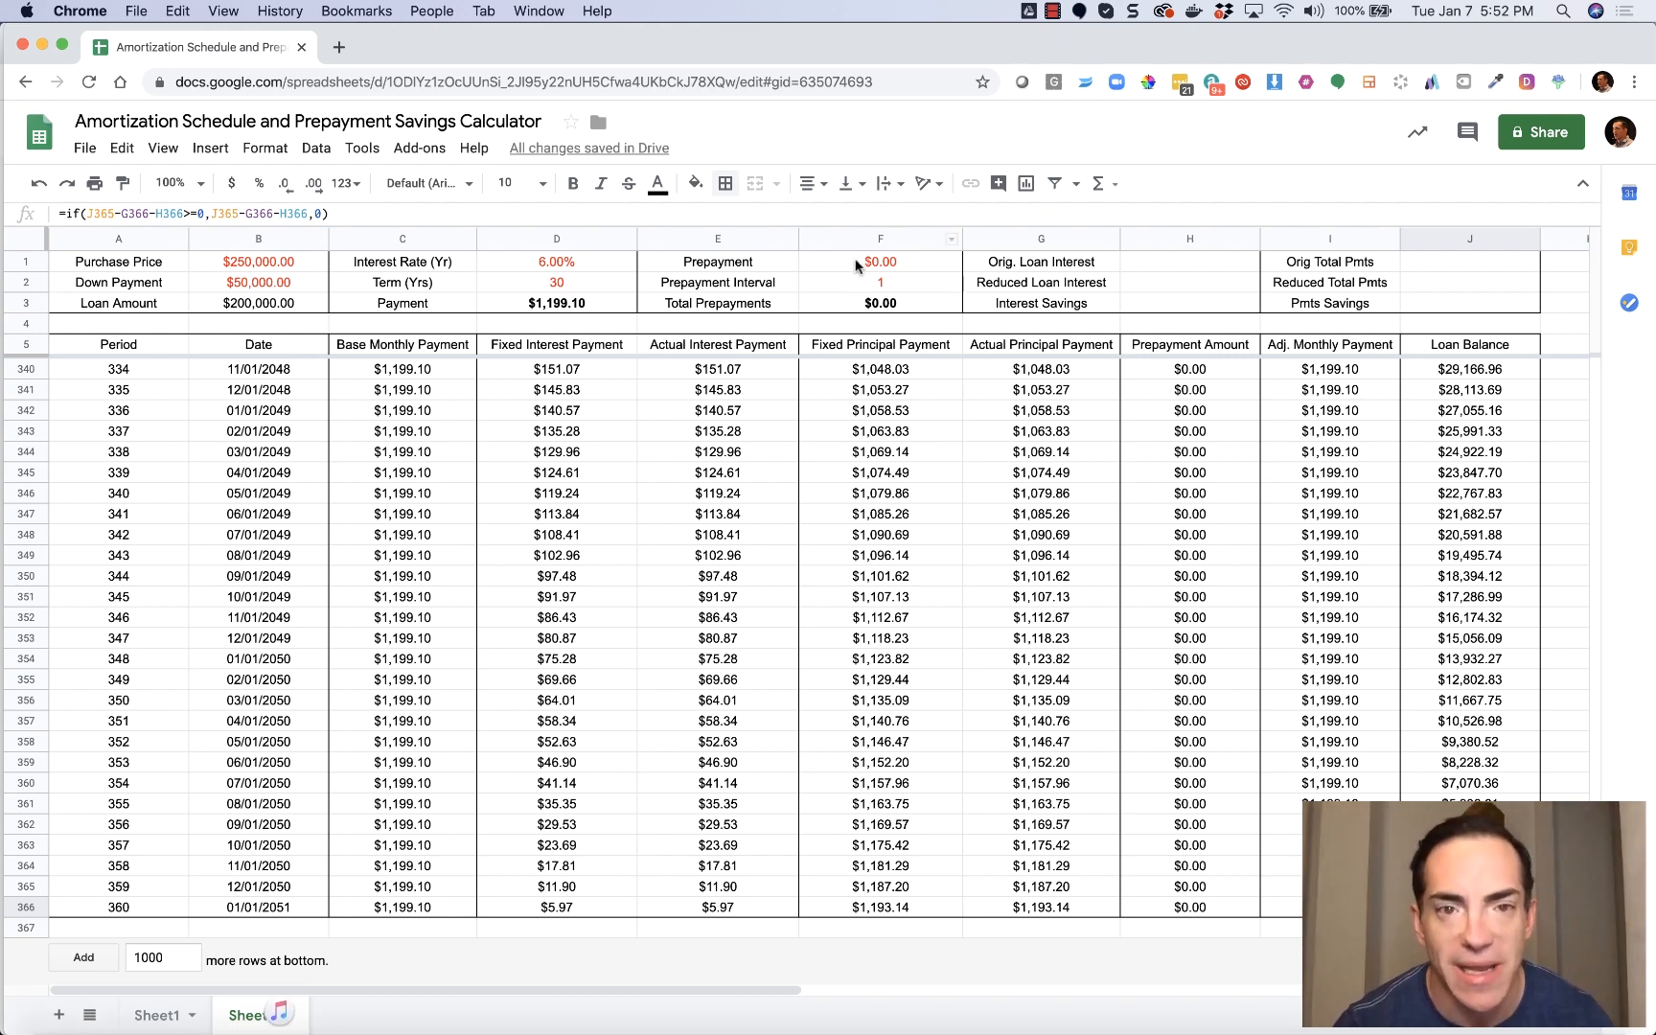
{"action": "left_click", "coordinate": [724, 376]}
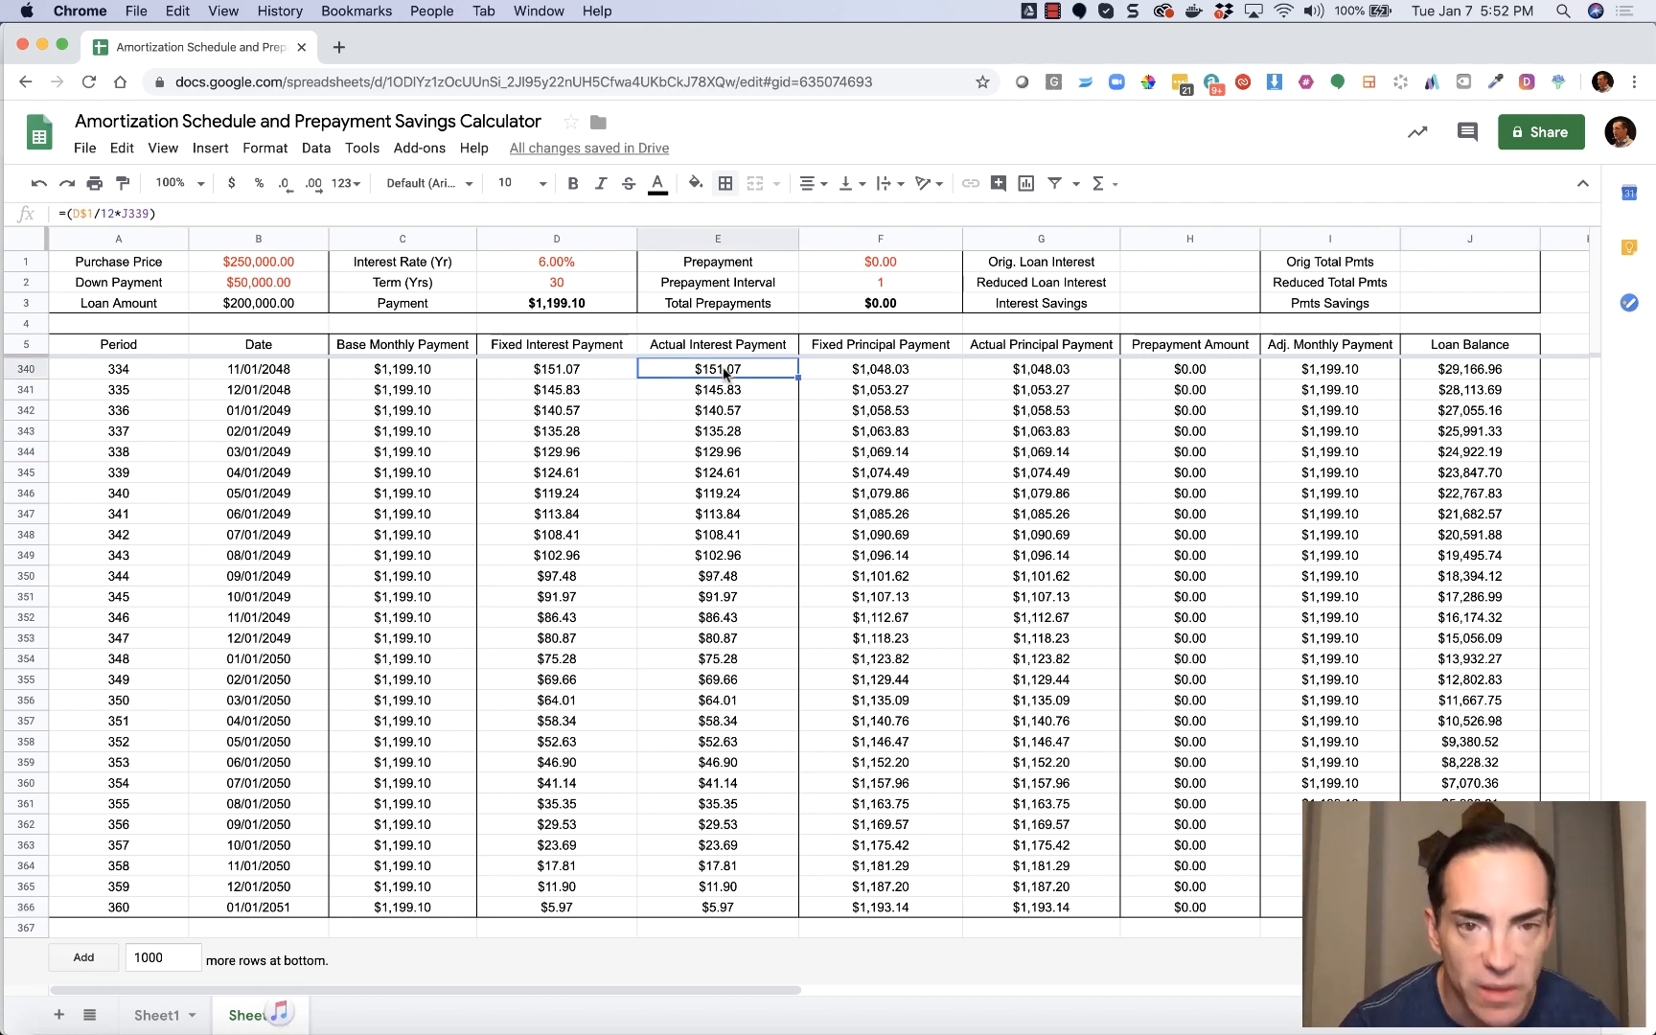
{"action": "left_click", "coordinate": [1043, 370]}
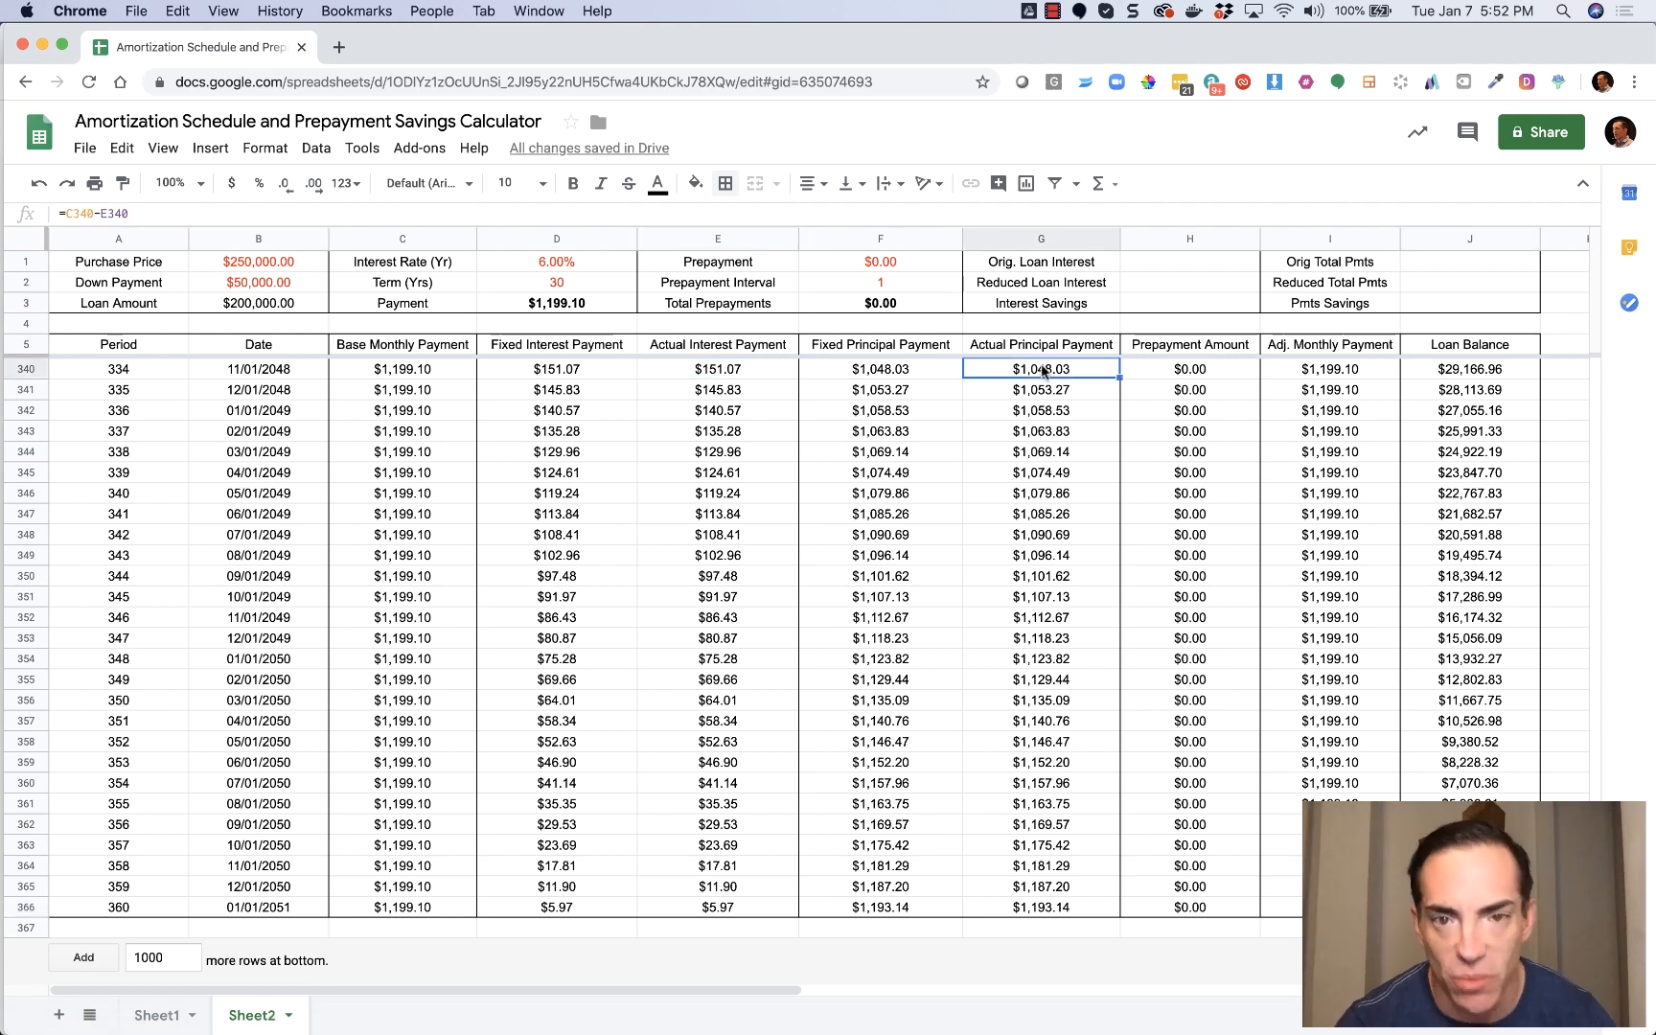
{"action": "left_click", "coordinate": [896, 370]}
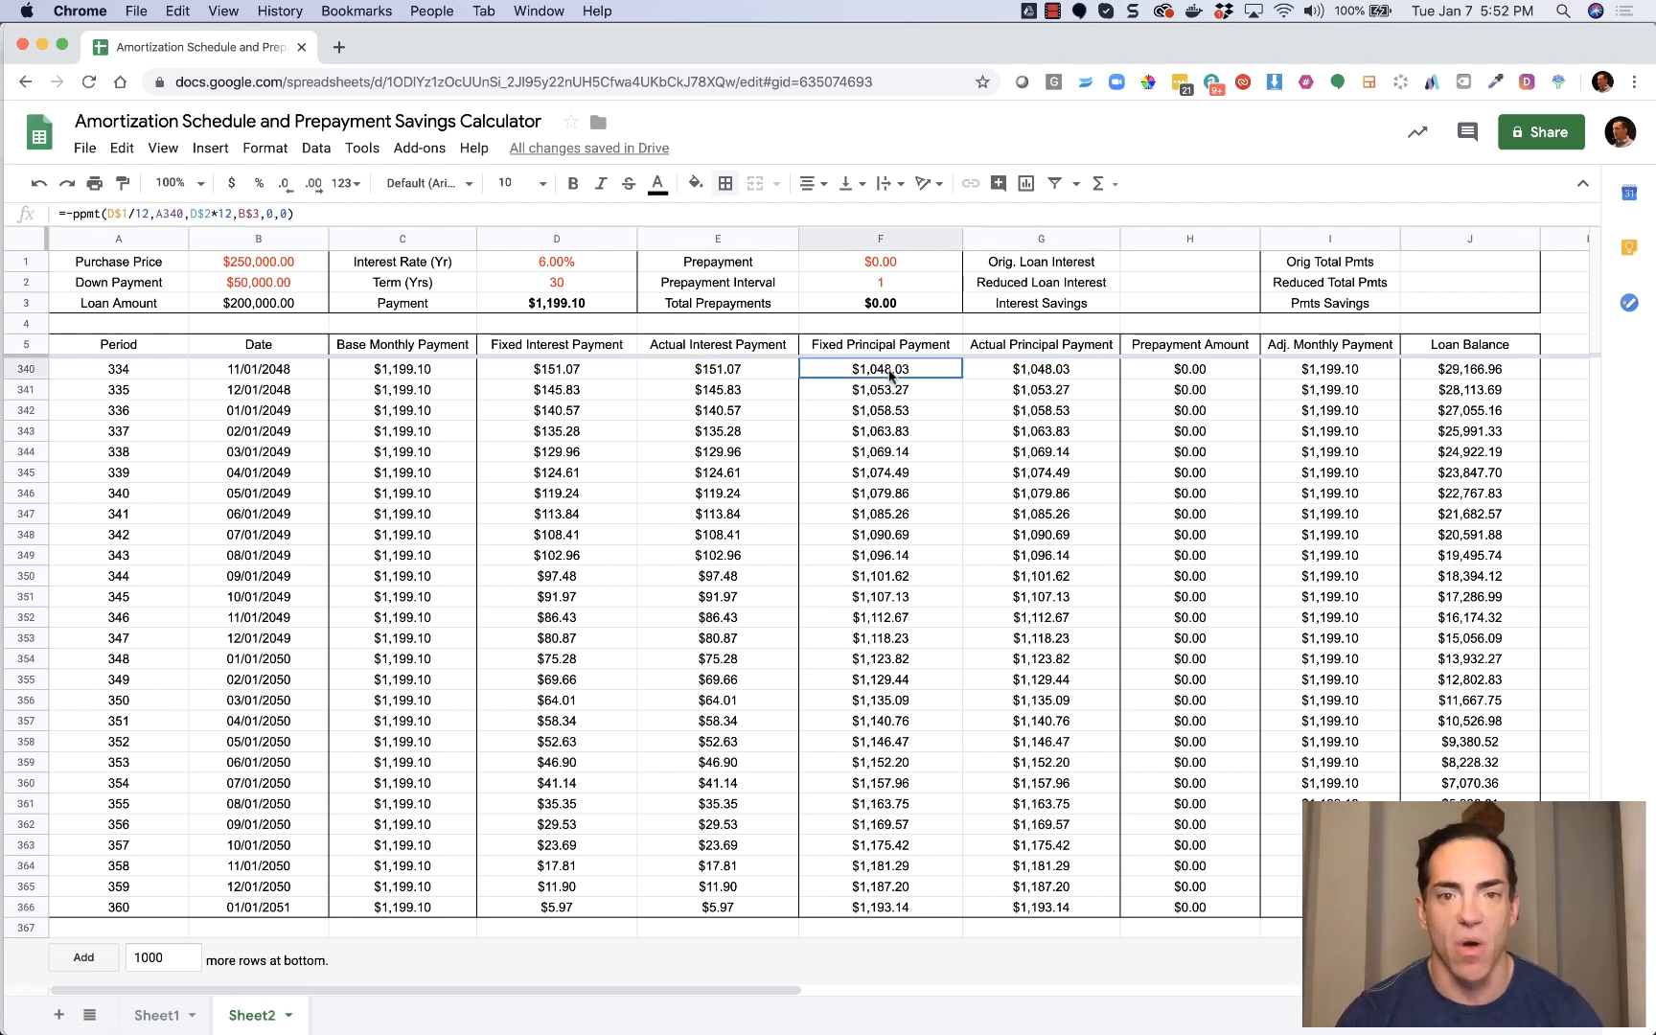
{"action": "left_click", "coordinate": [571, 374]}
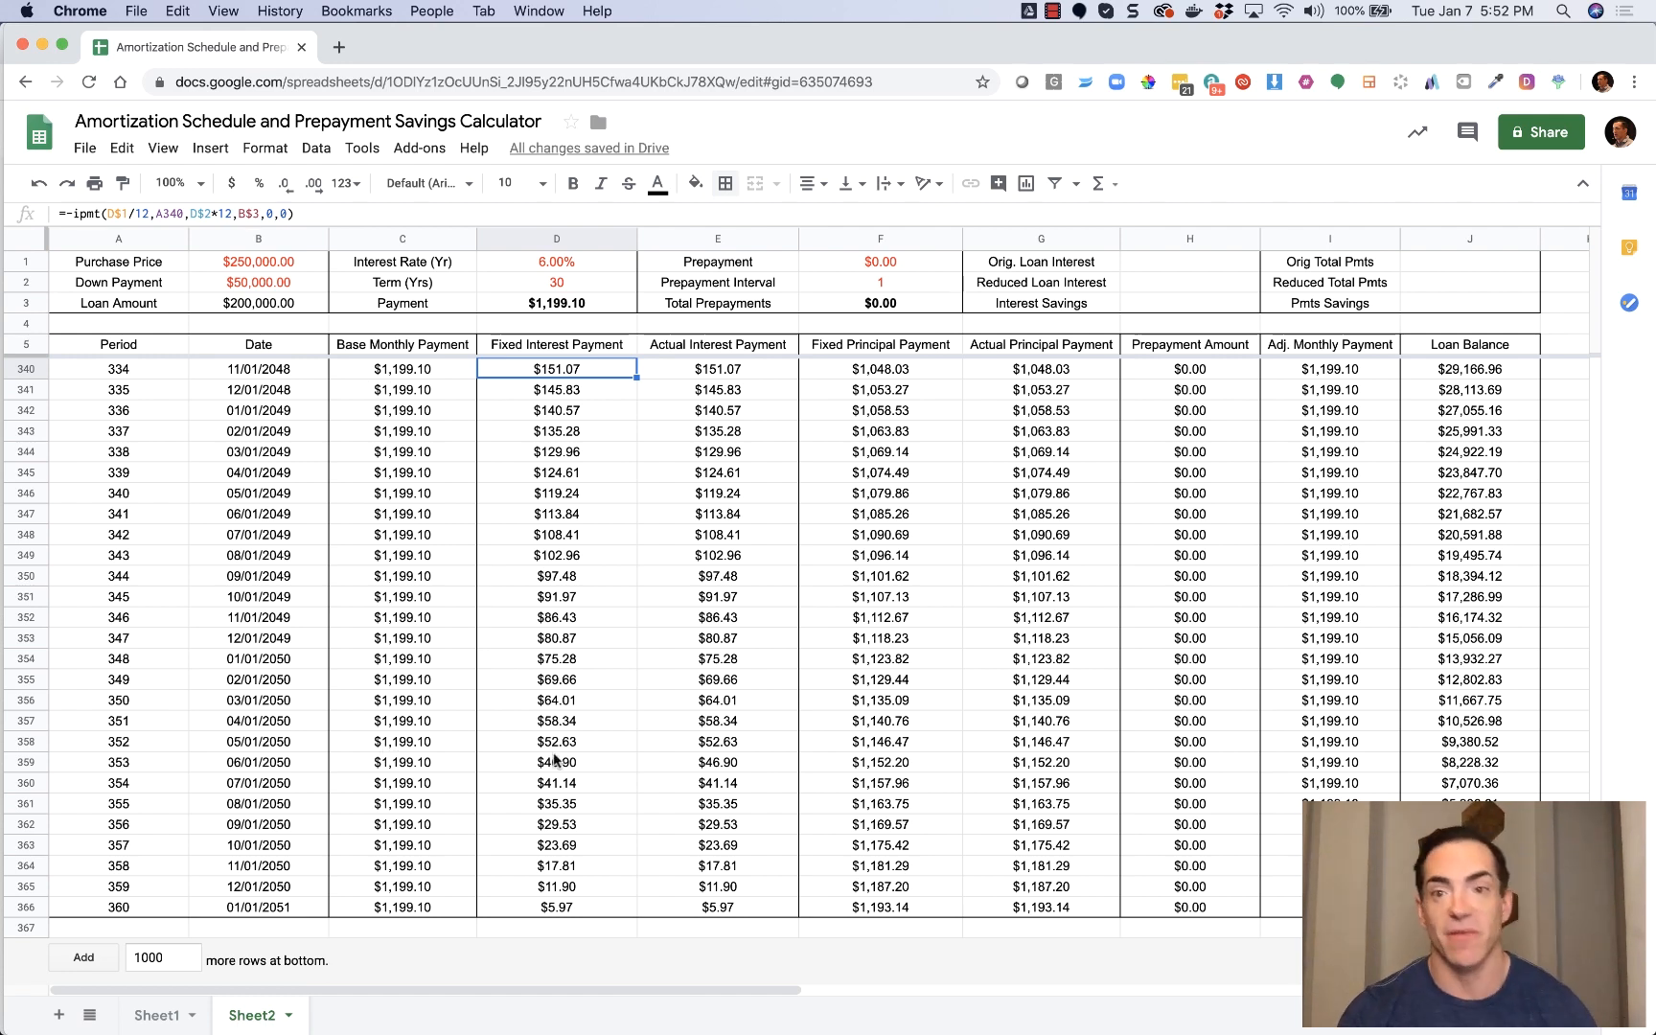
Copy the loan interest and total payment formulas in H1:J2 from Sheet1 into H1:J2 on Sheet2 and open the H1 formula for review.
{"action": "scroll", "coordinate": [1544, 305], "scroll_direction": "up", "scroll_amount": 20}
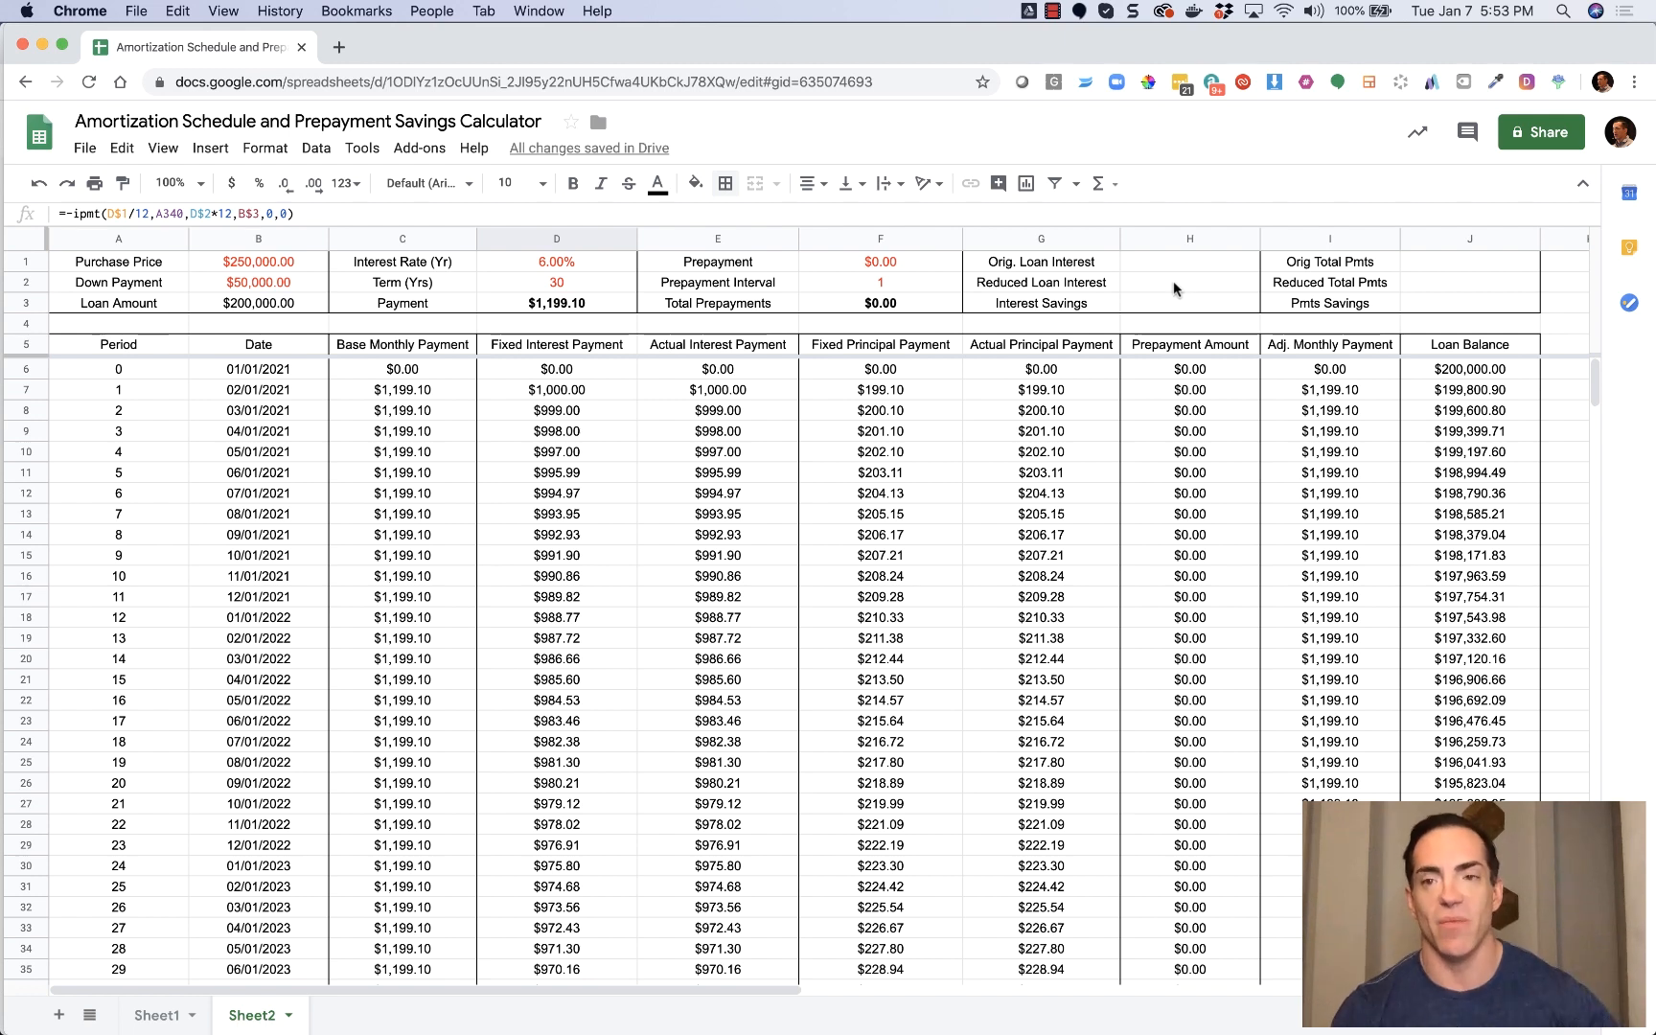
{"action": "left_click", "coordinate": [159, 1013]}
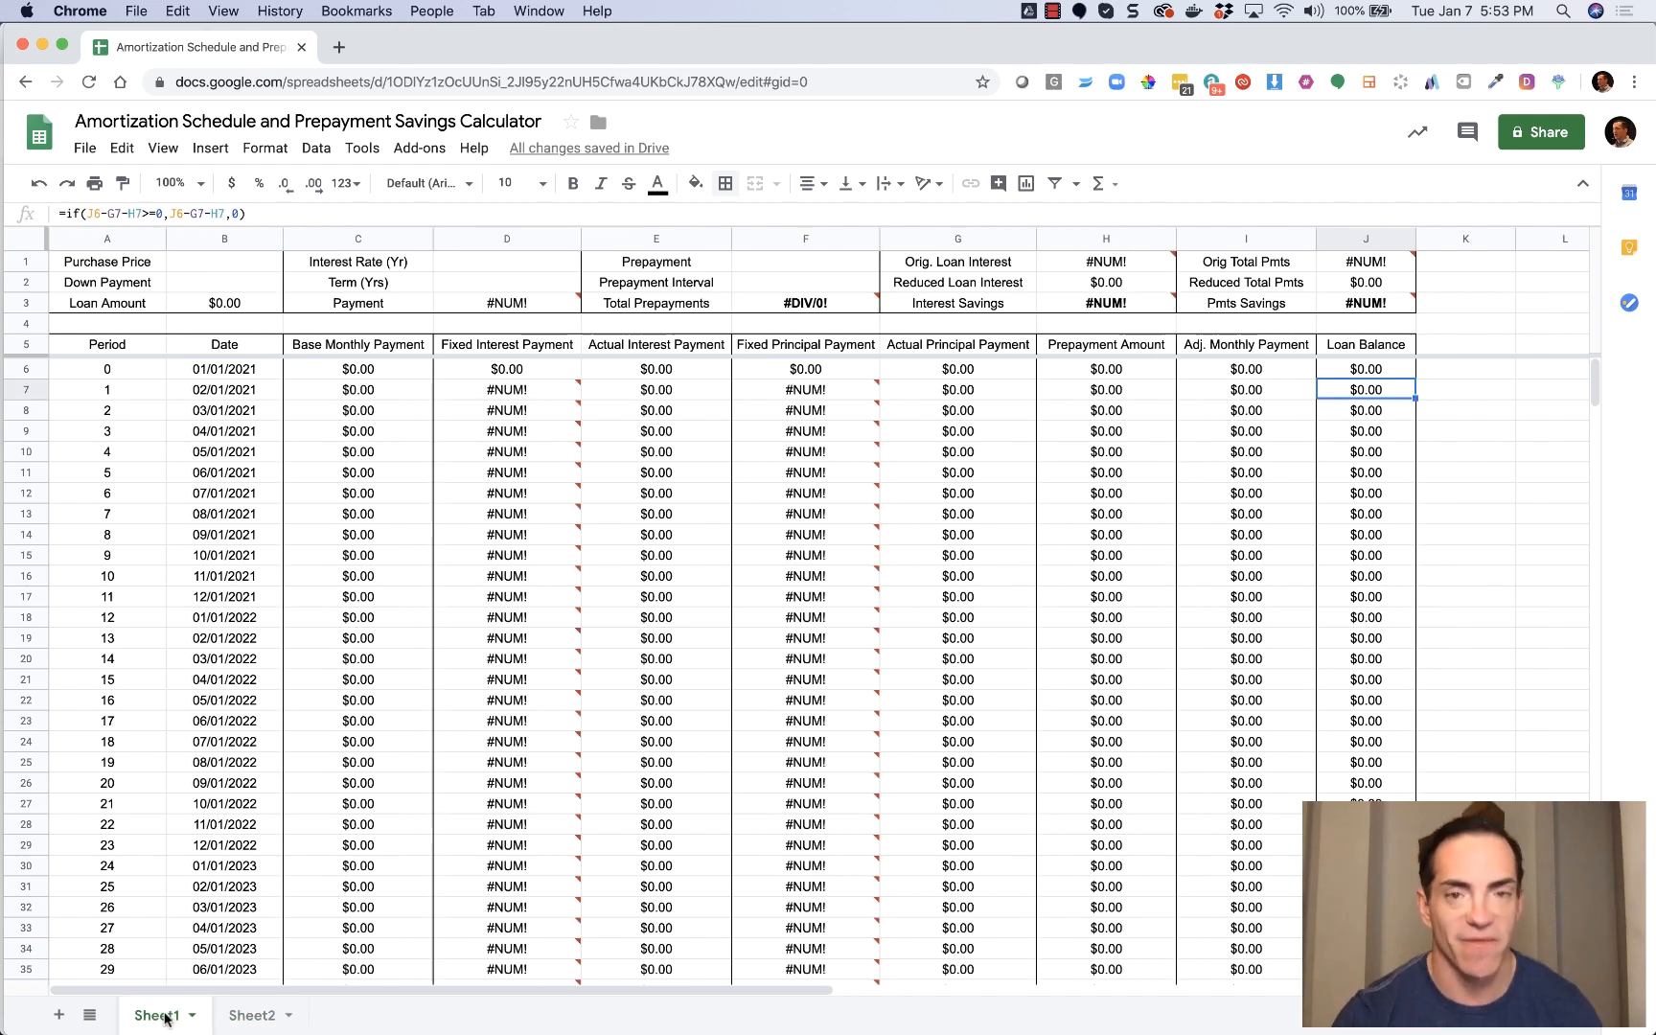
{"action": "left_click", "coordinate": [1127, 266]}
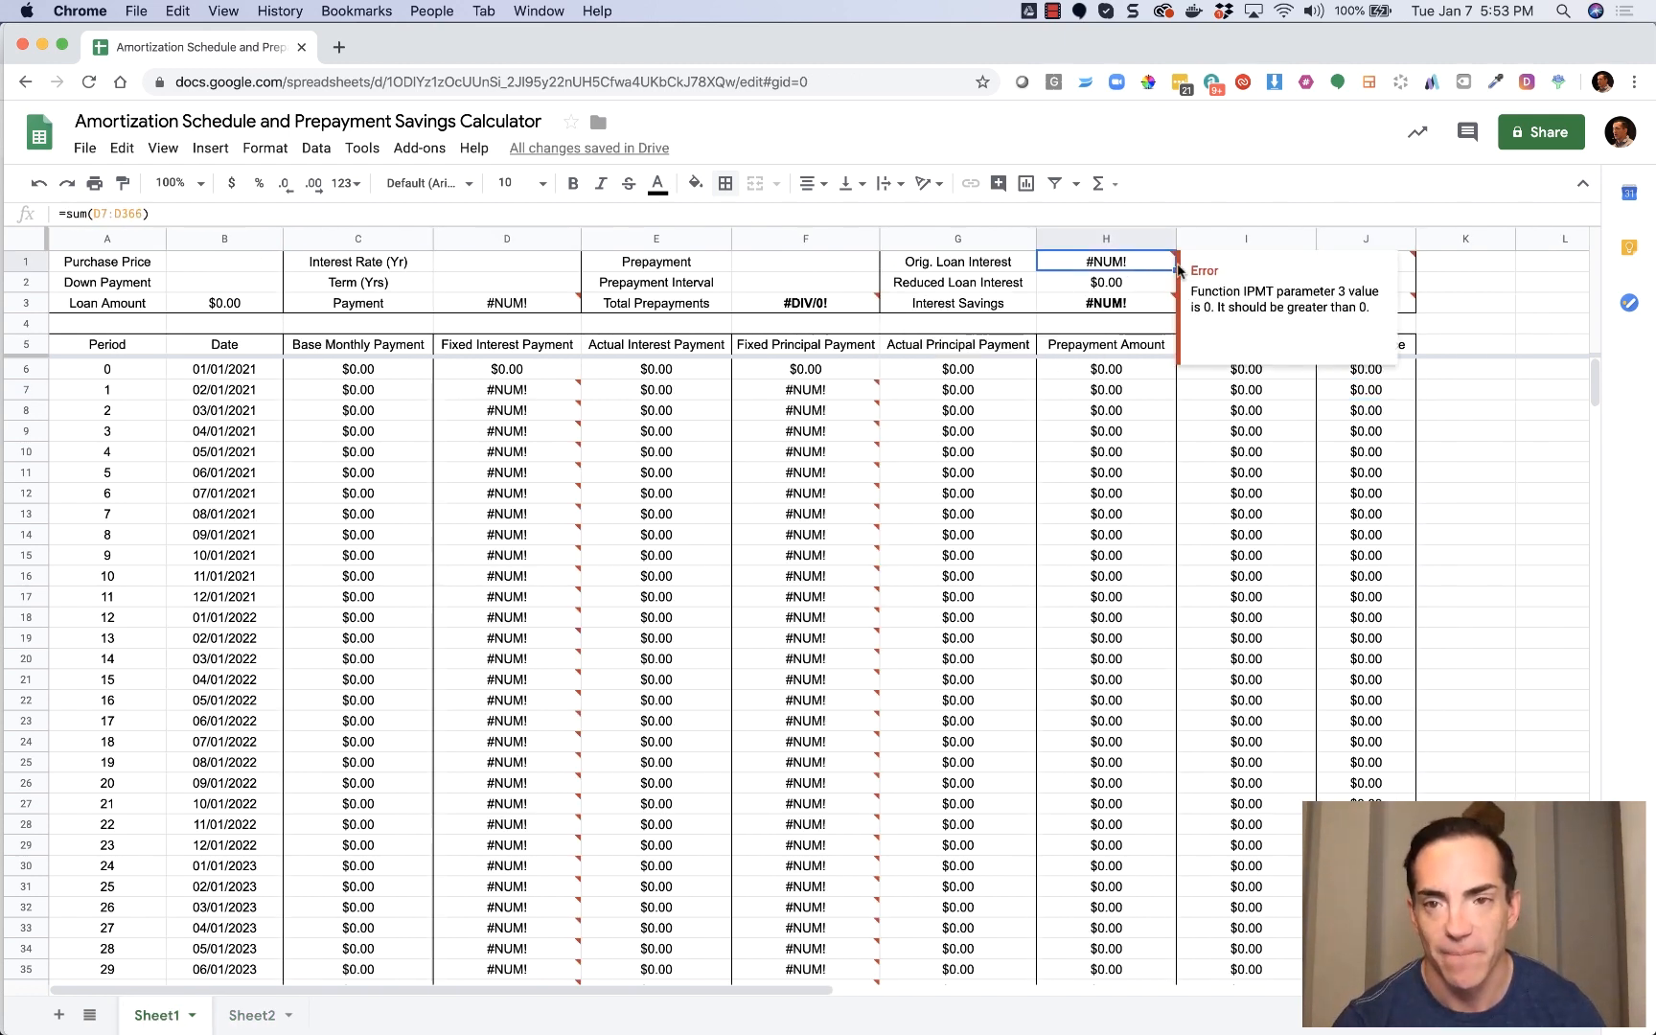
{"action": "left_click", "coordinate": [1397, 289], "text": "shift"}
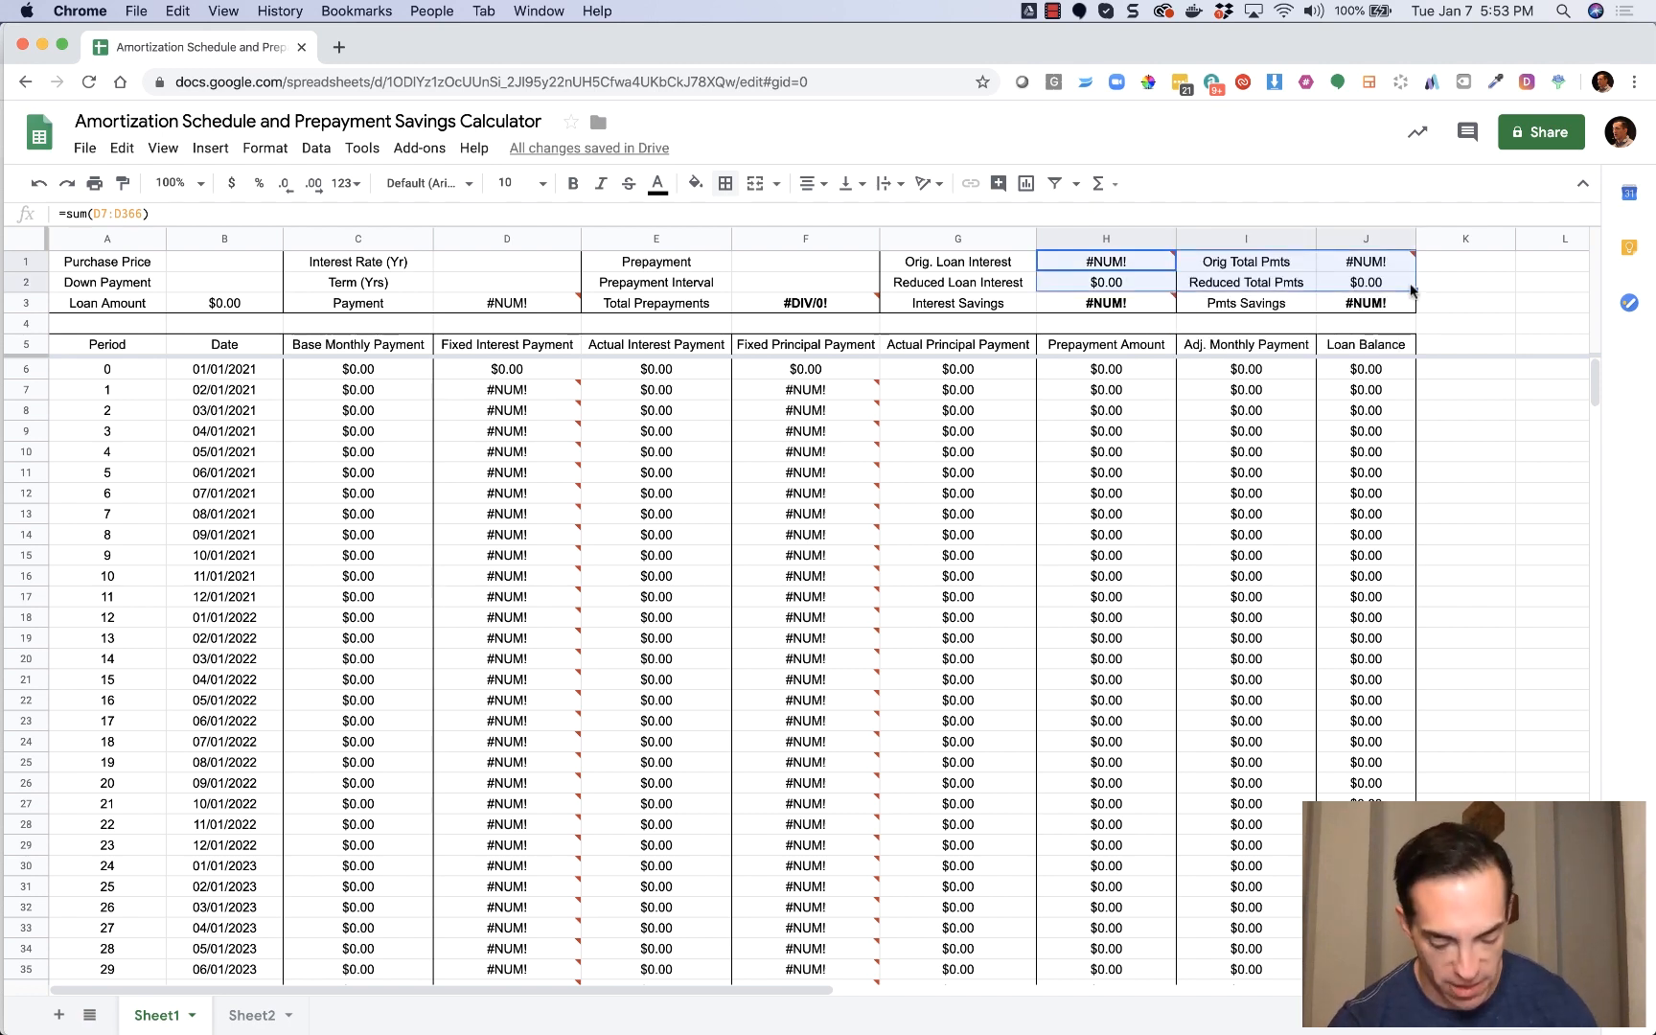
{"action": "left_click", "coordinate": [251, 1013]}
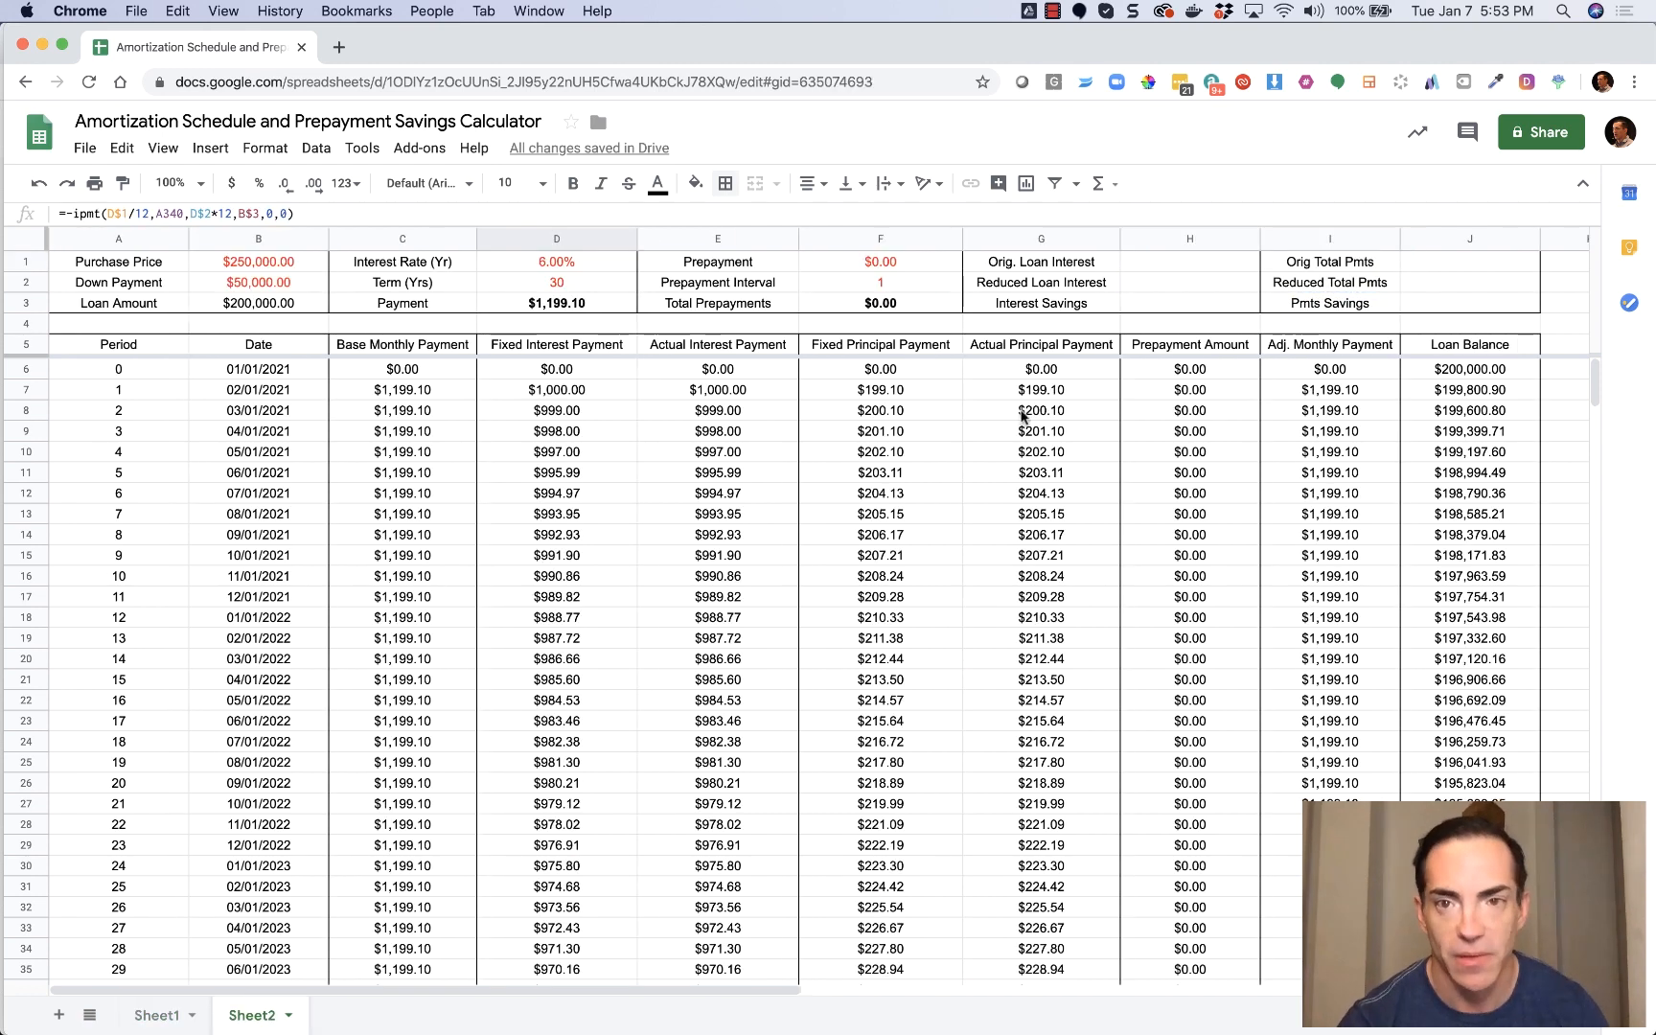
{"action": "left_click", "coordinate": [1168, 262]}
{"action": "key", "text": "cmd+v"}
{"action": "double_click", "coordinate": [1170, 268]}
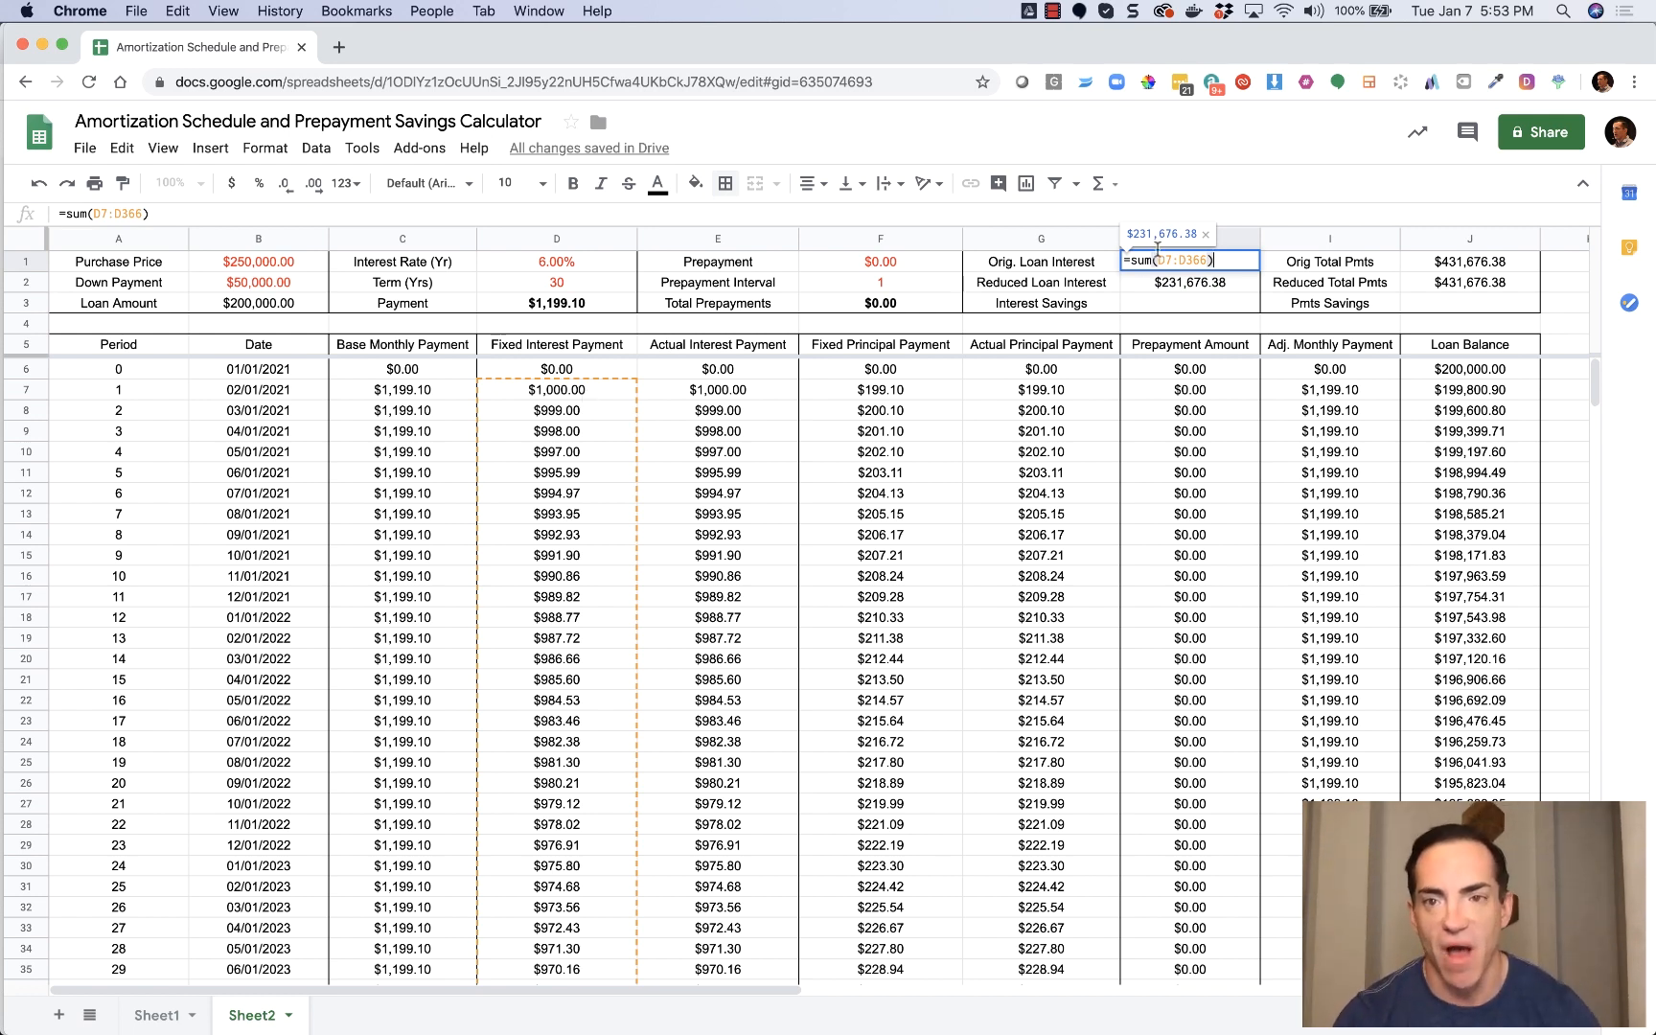
Check the Fixed Interest Payment formula in D7 and the Reduced Loan Interest sum in H2.
{"action": "left_click", "coordinate": [567, 392]}
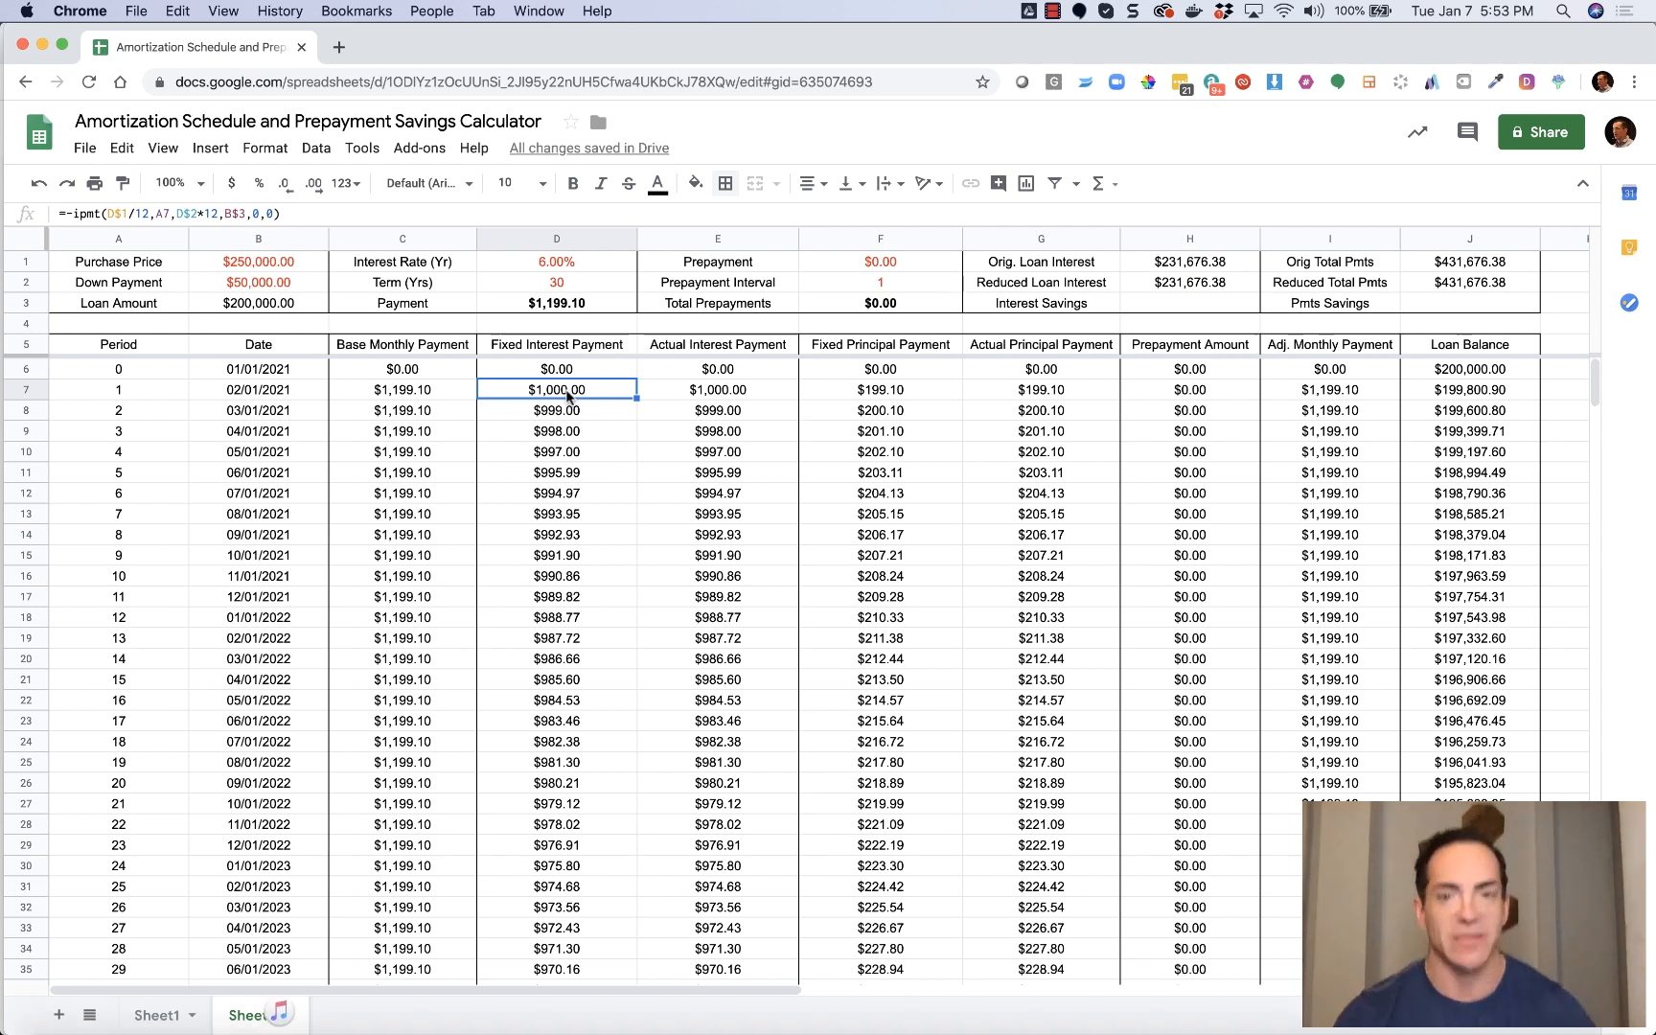
{"action": "left_click", "coordinate": [1197, 285]}
{"action": "double_click", "coordinate": [1198, 285]}
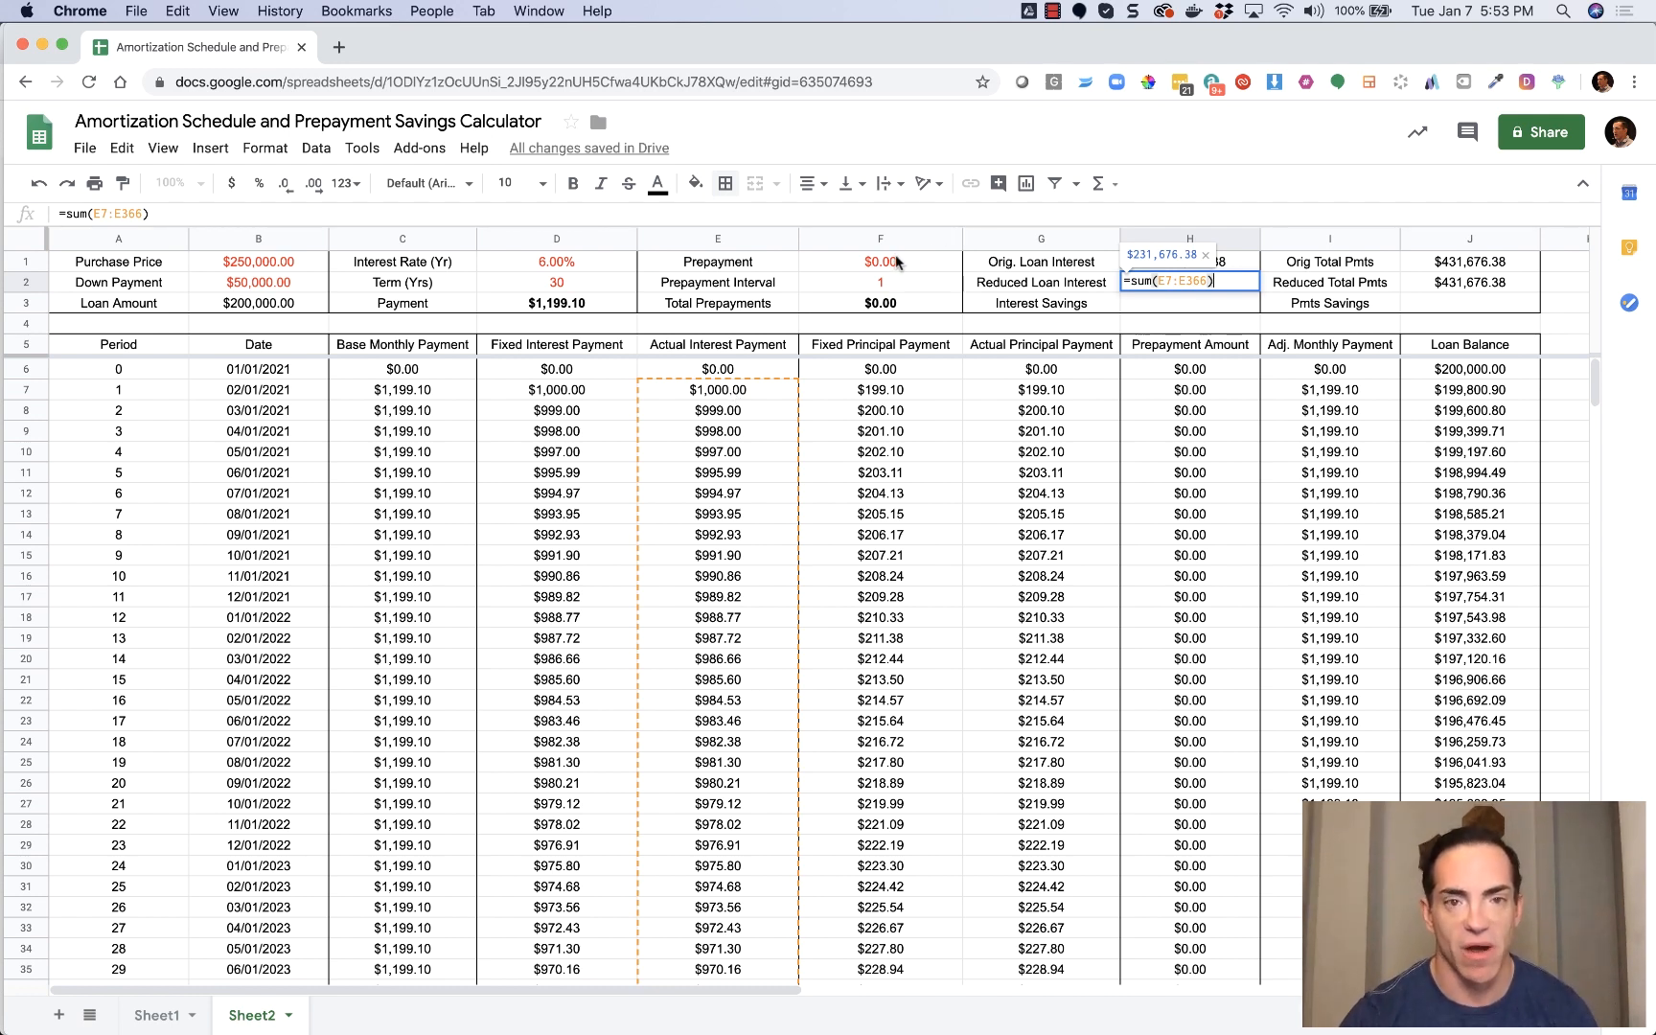
{"action": "key", "text": "Return"}
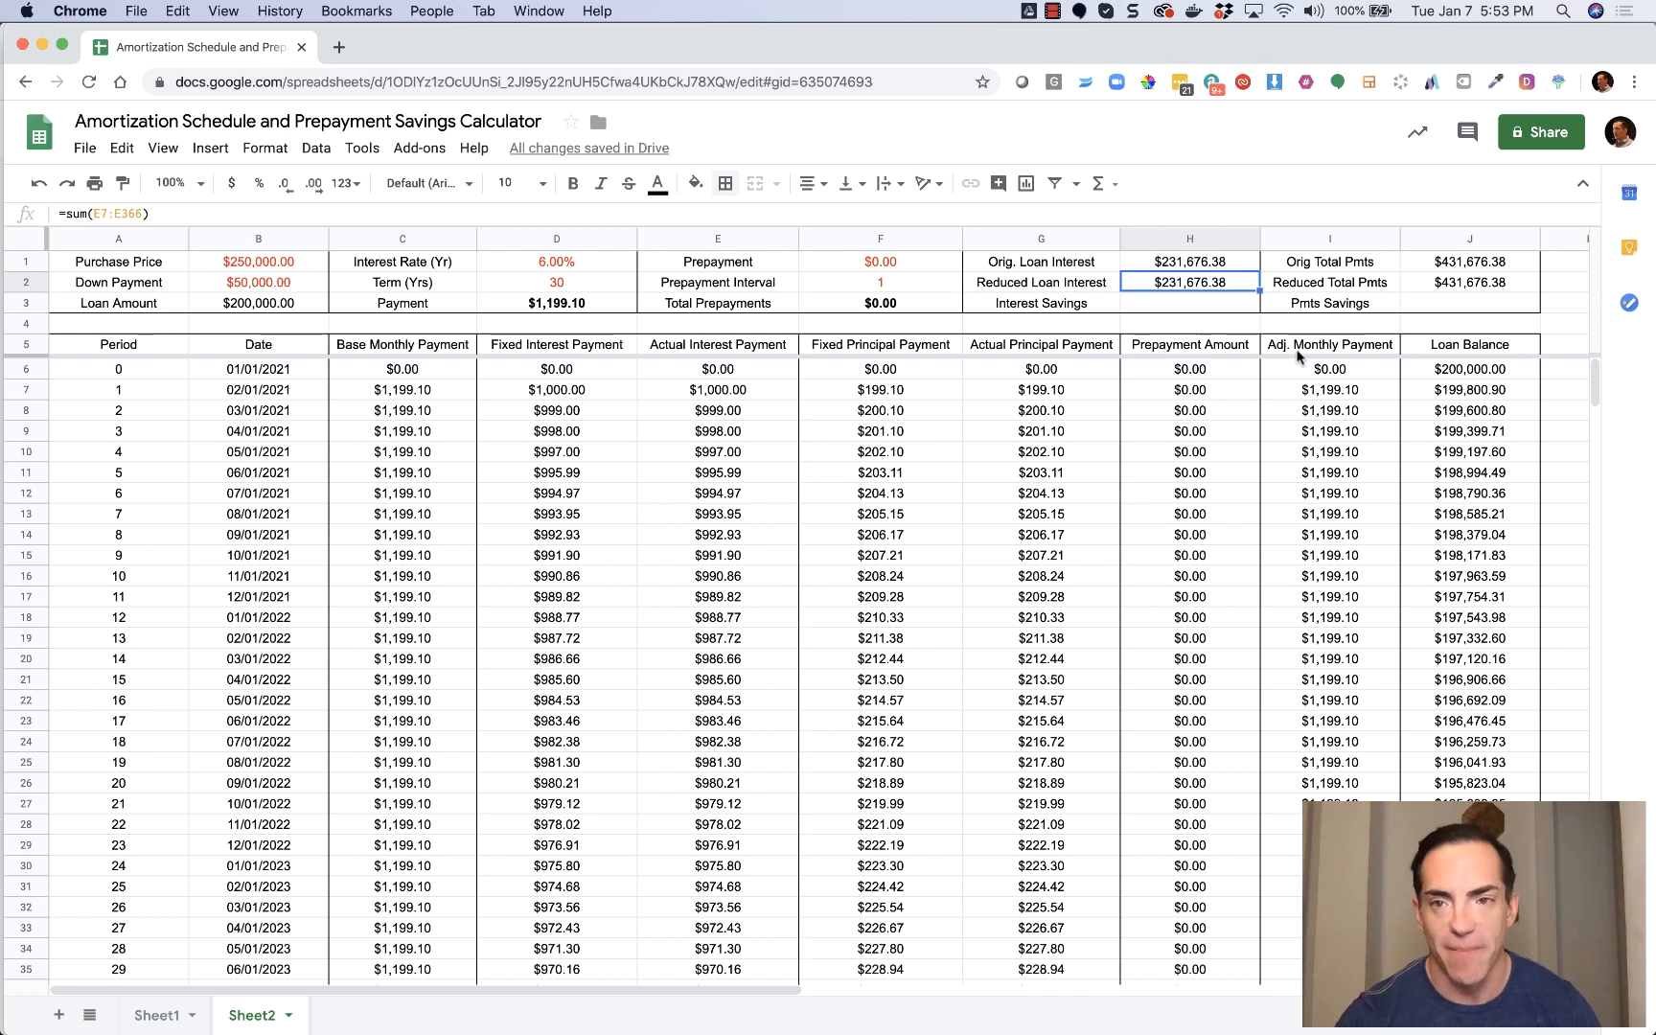
Review the Orig Total Pmts formula in J1 and the Reduced Total Pmts sum in J2.
{"action": "double_click", "coordinate": [1482, 263]}
{"action": "key", "text": "super+a"}
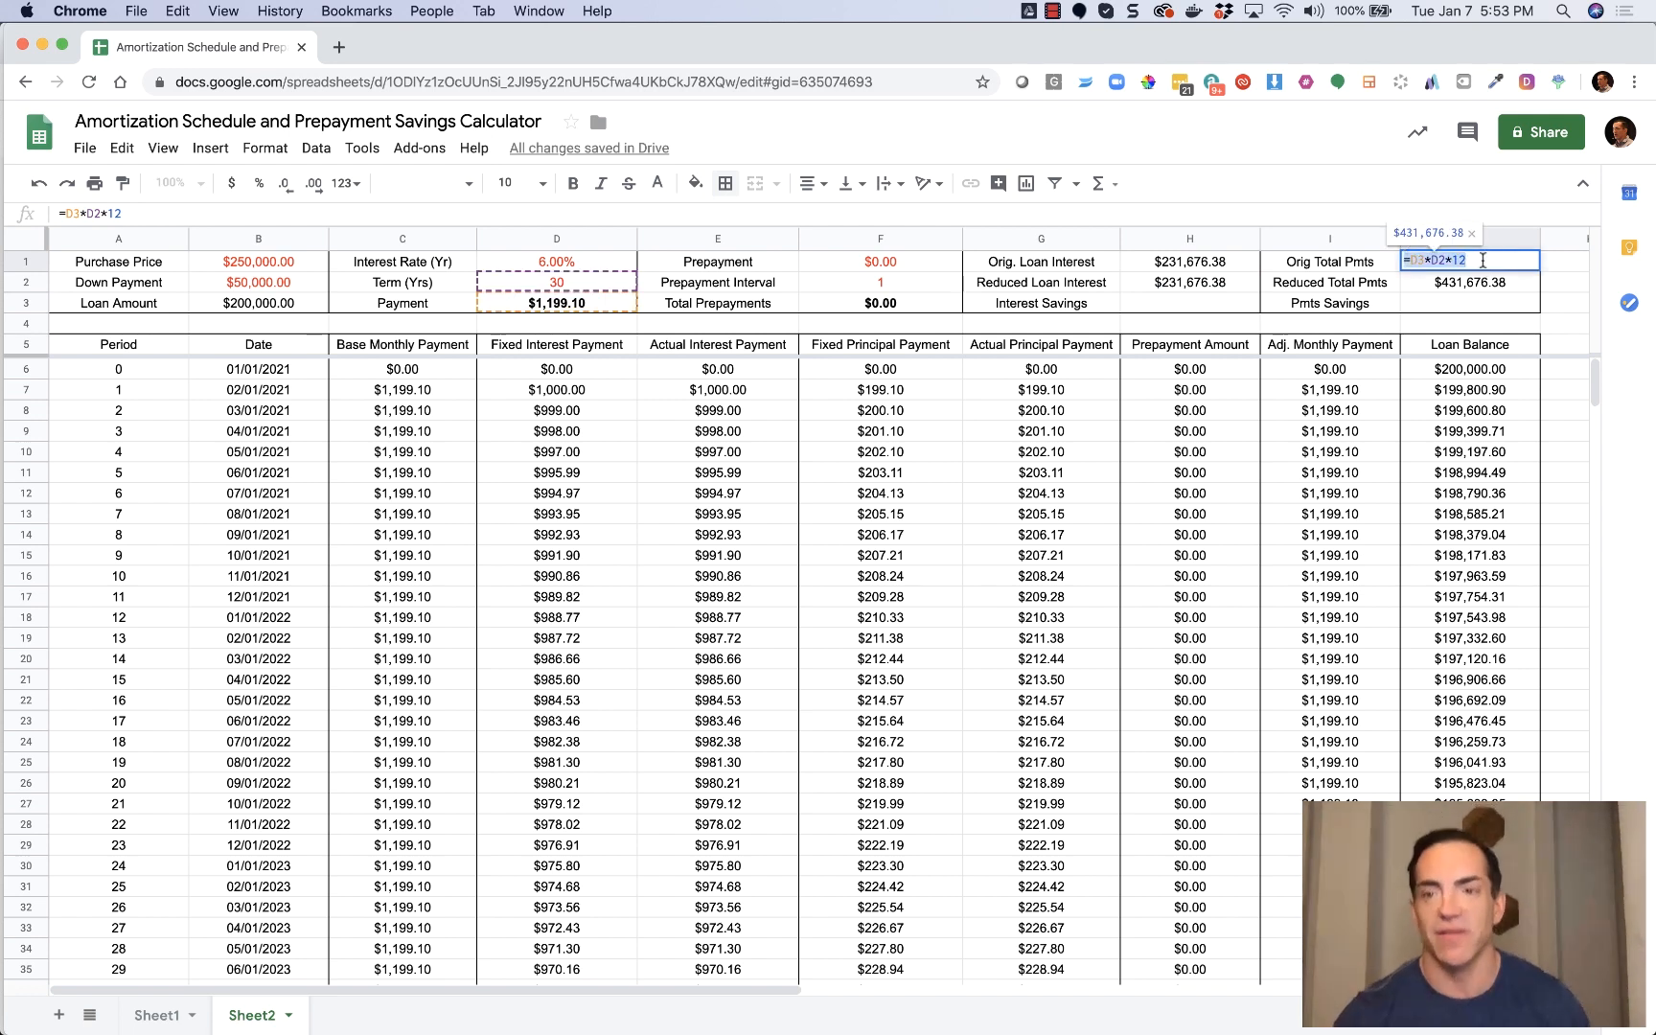
{"action": "key", "text": "Escape"}
{"action": "double_click", "coordinate": [1469, 258]}
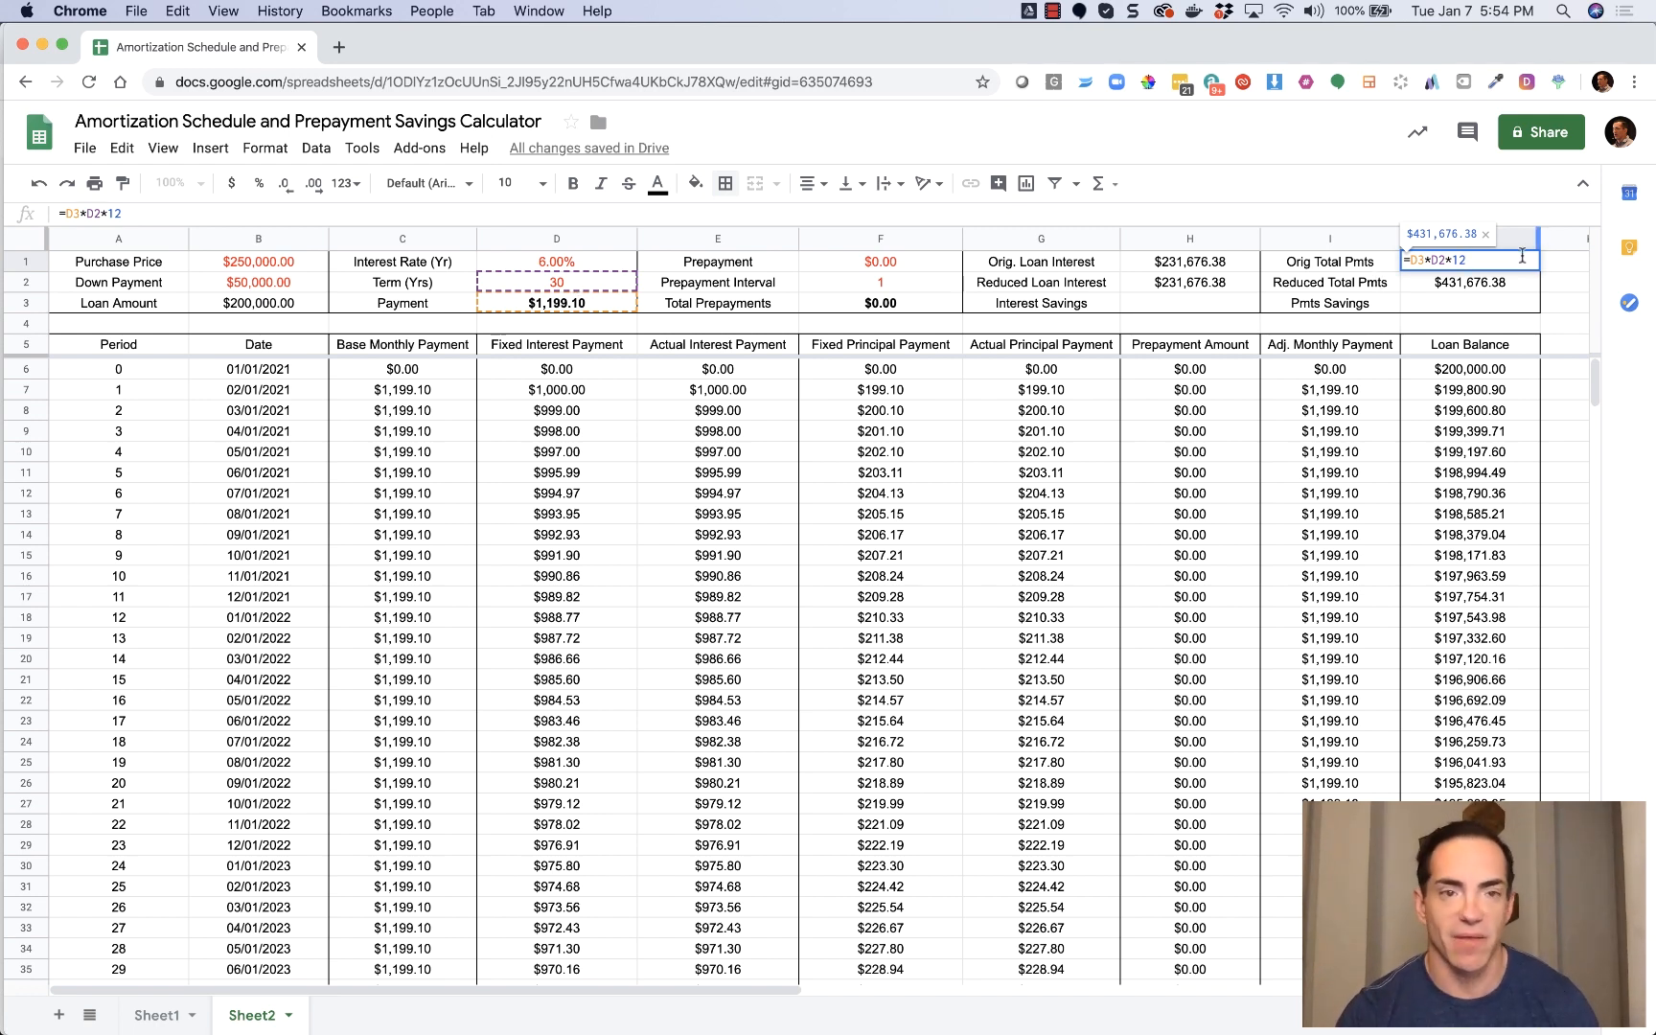
{"action": "key", "text": "Escape"}
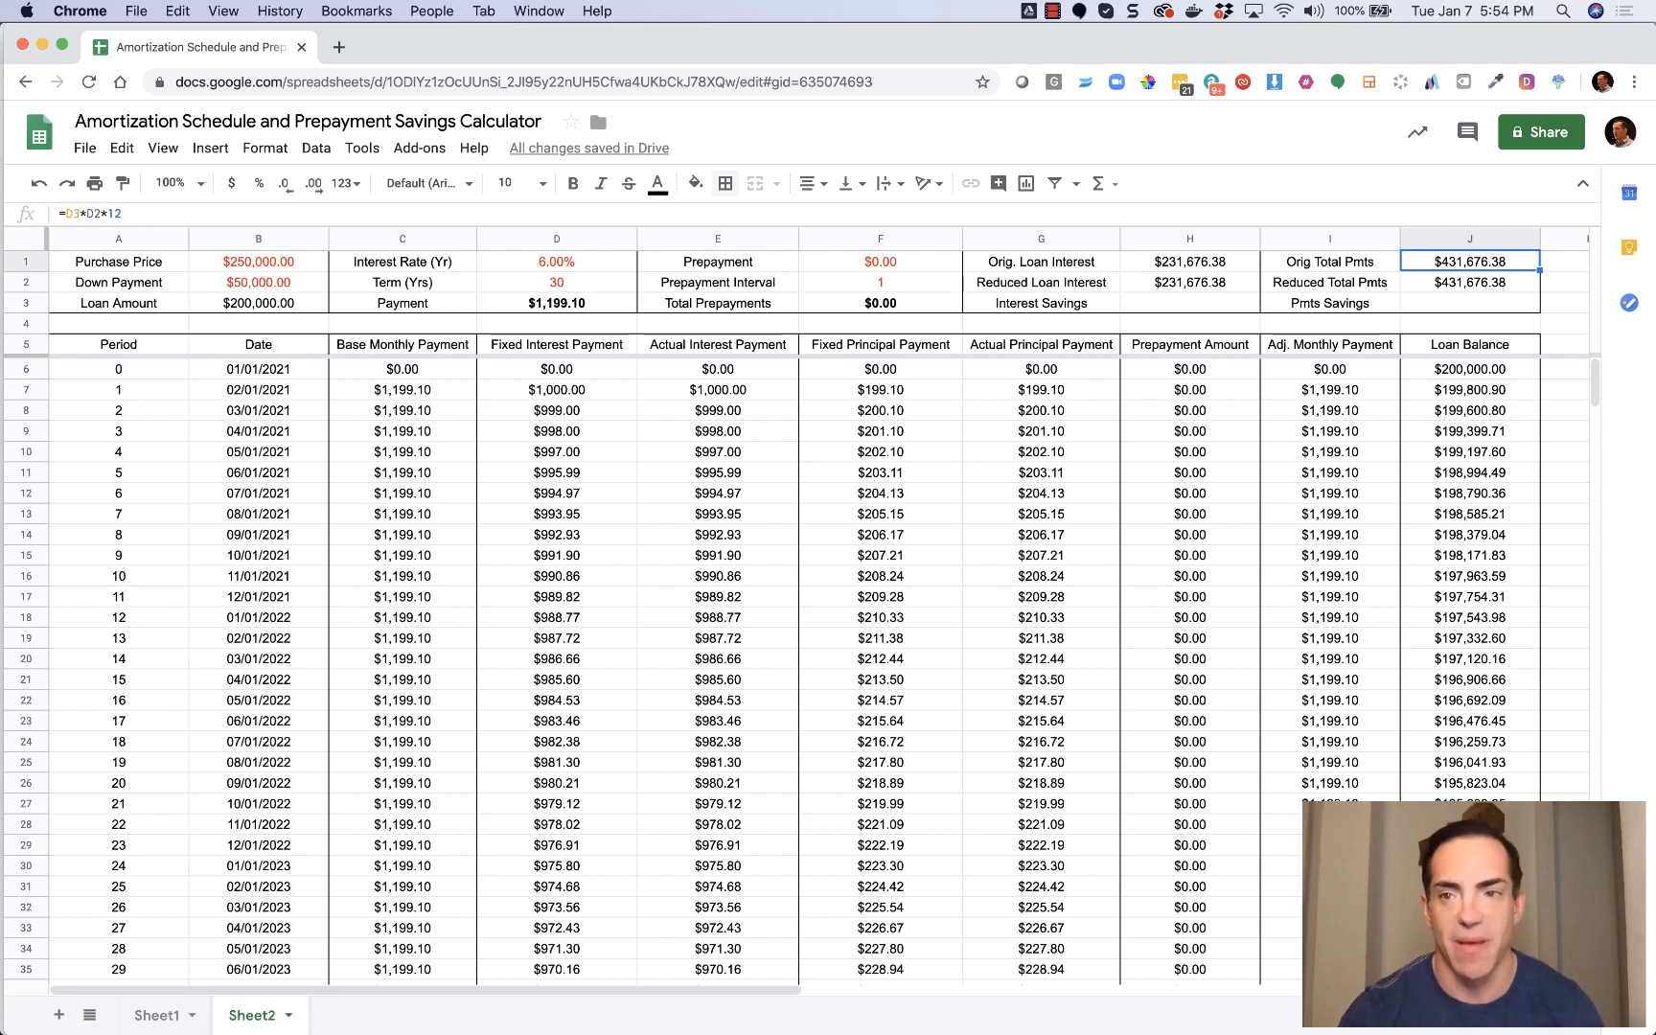
{"action": "left_click", "coordinate": [1468, 285]}
{"action": "double_click", "coordinate": [1467, 285]}
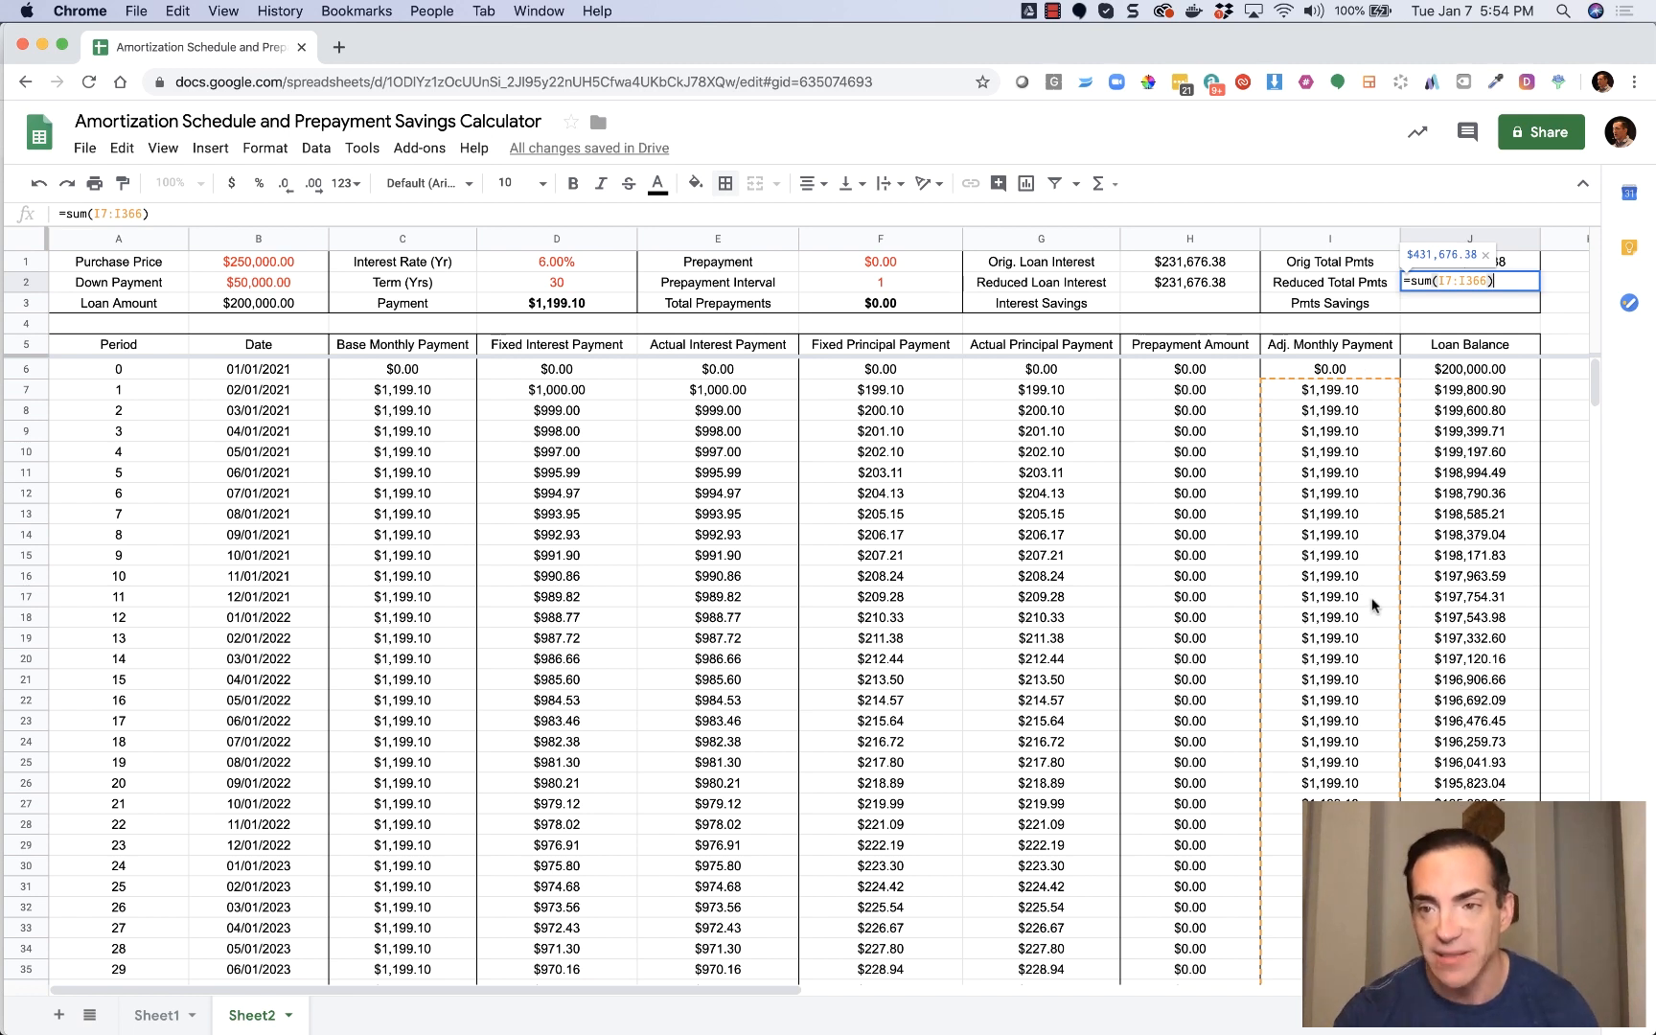
{"action": "key", "text": "Escape"}
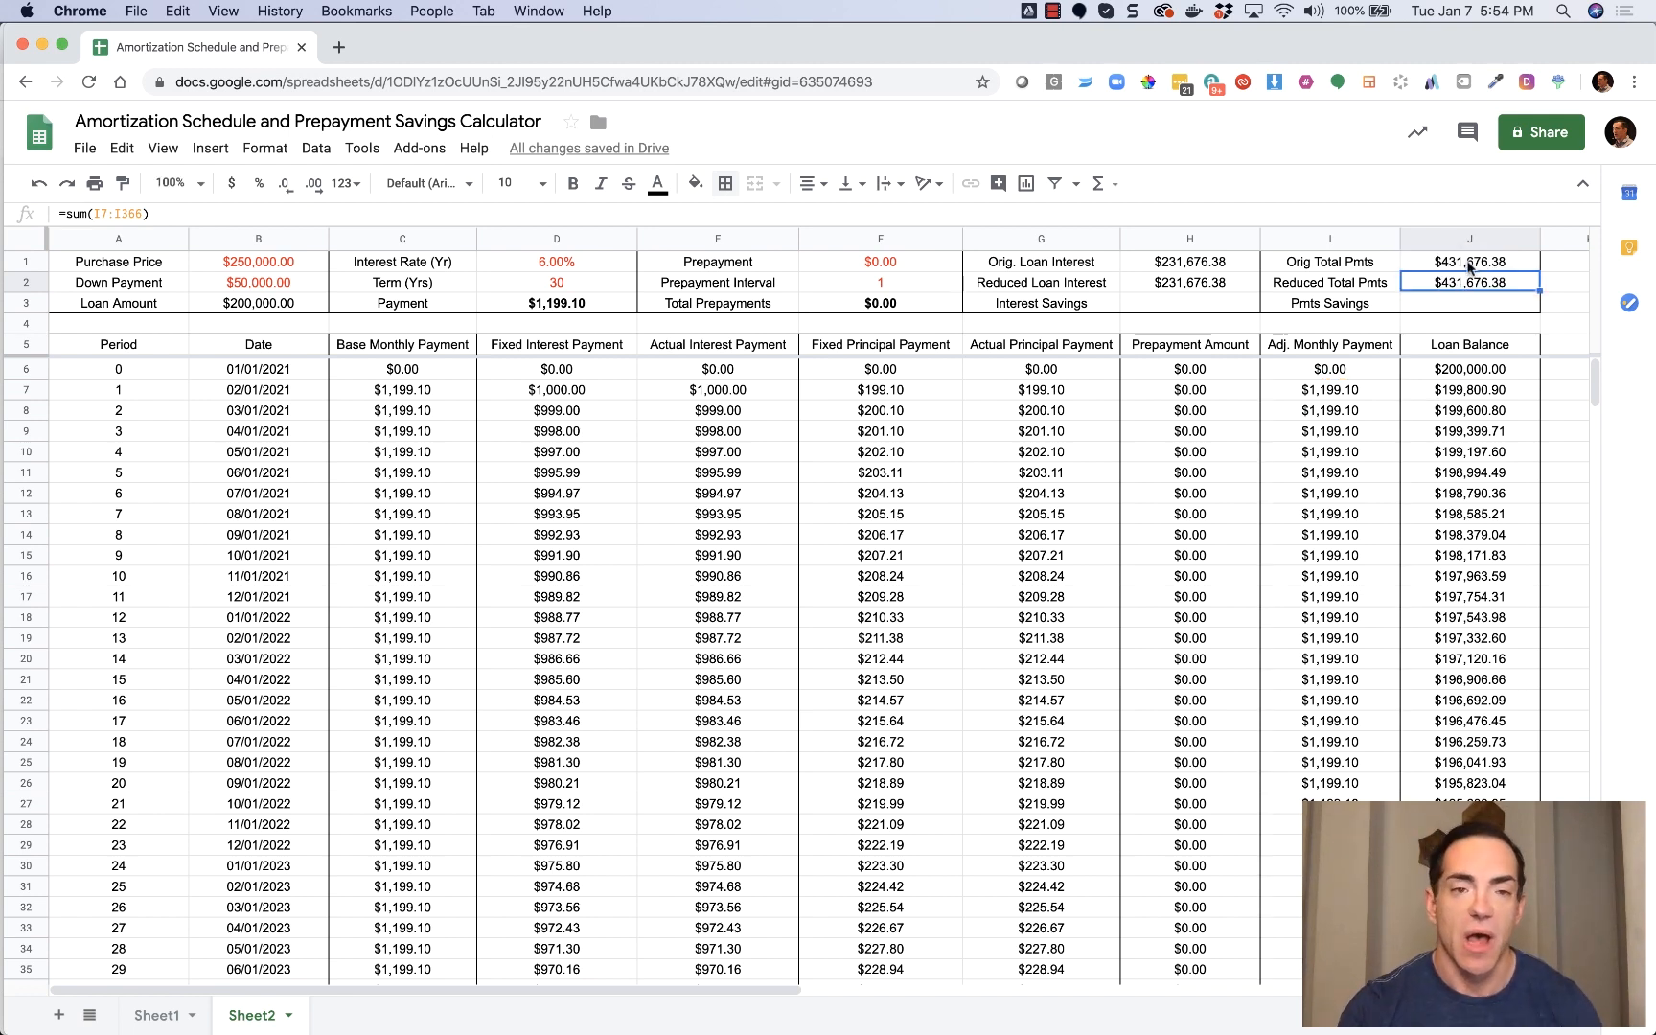
Calculate Pmts Savings in J3 with the formula =J1-J2.
{"action": "left_click", "coordinate": [1459, 307]}
{"action": "type", "text": "="}
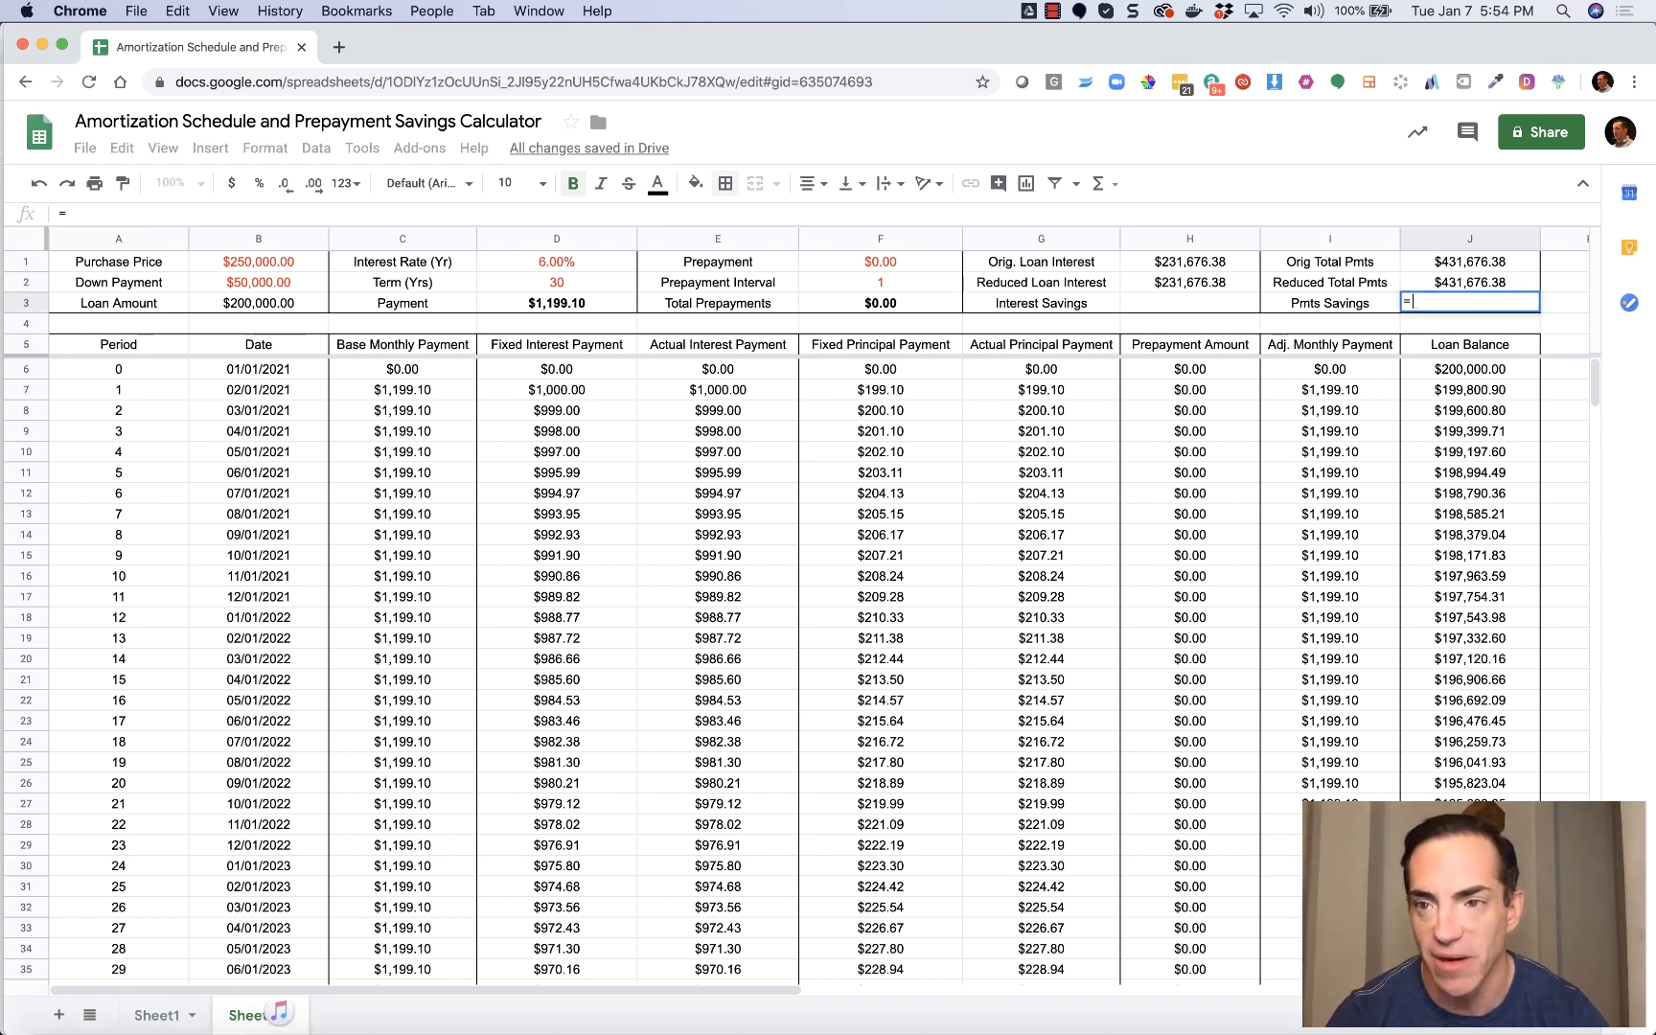
{"action": "left_click", "coordinate": [1502, 268]}
{"action": "type", "text": "-"}
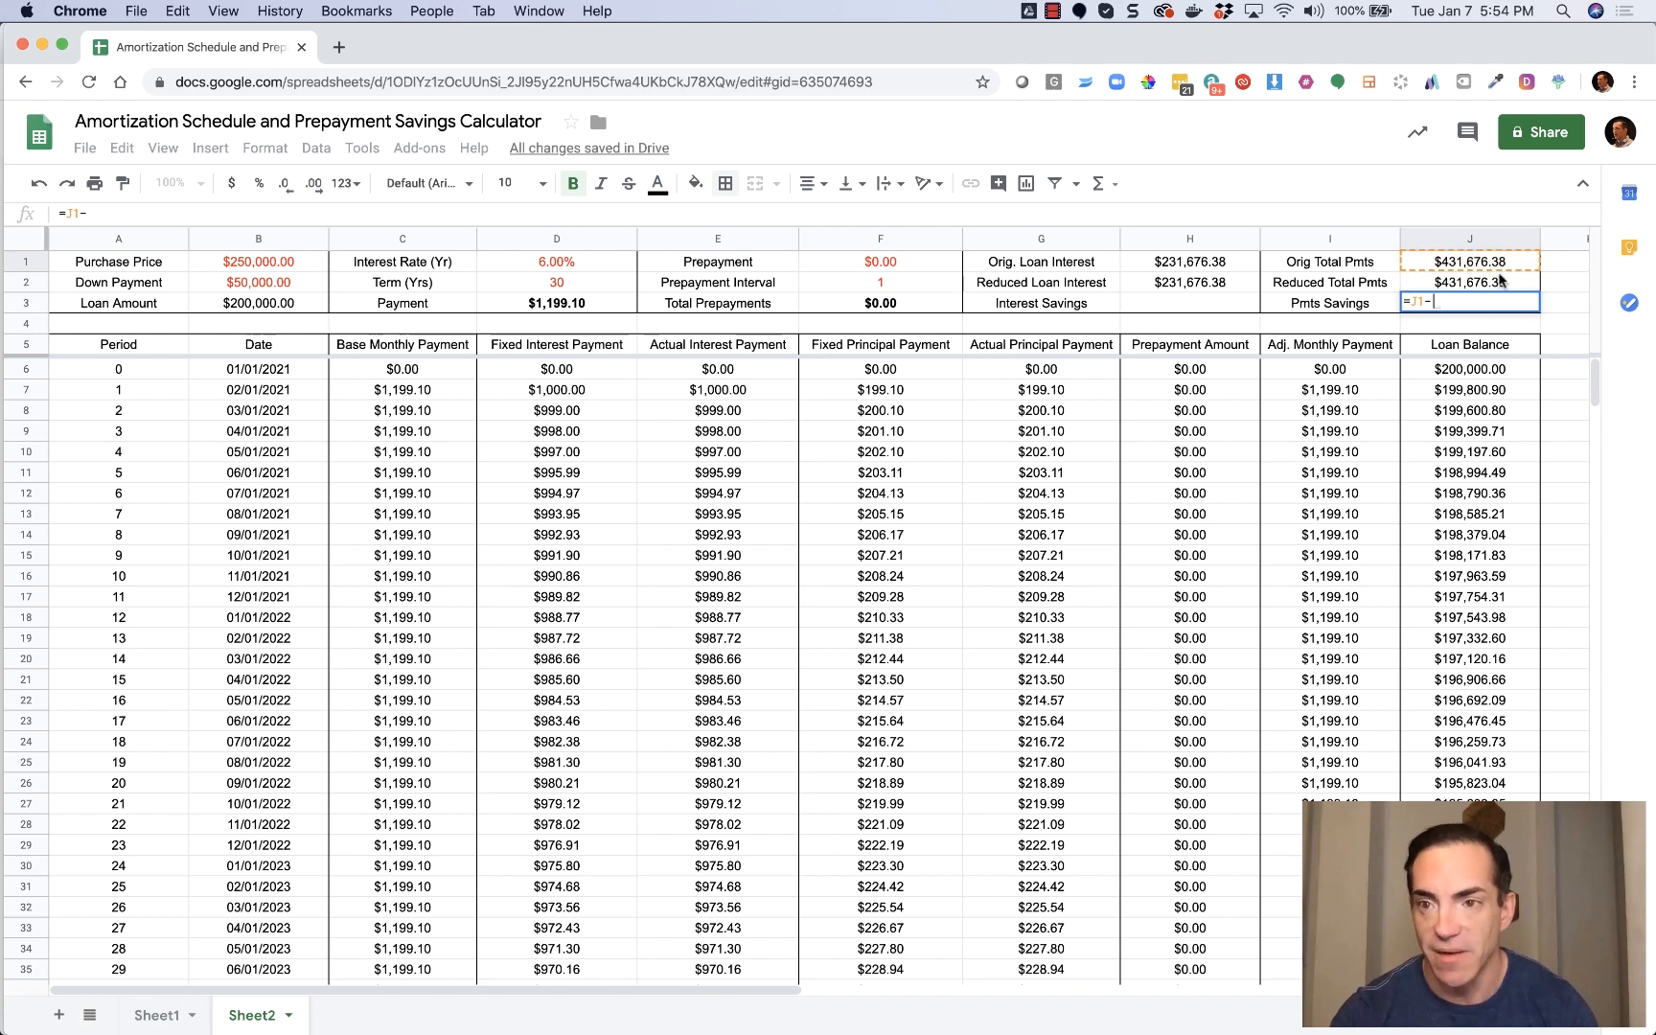
{"action": "left_click", "coordinate": [1500, 280]}
{"action": "key", "text": "Return"}
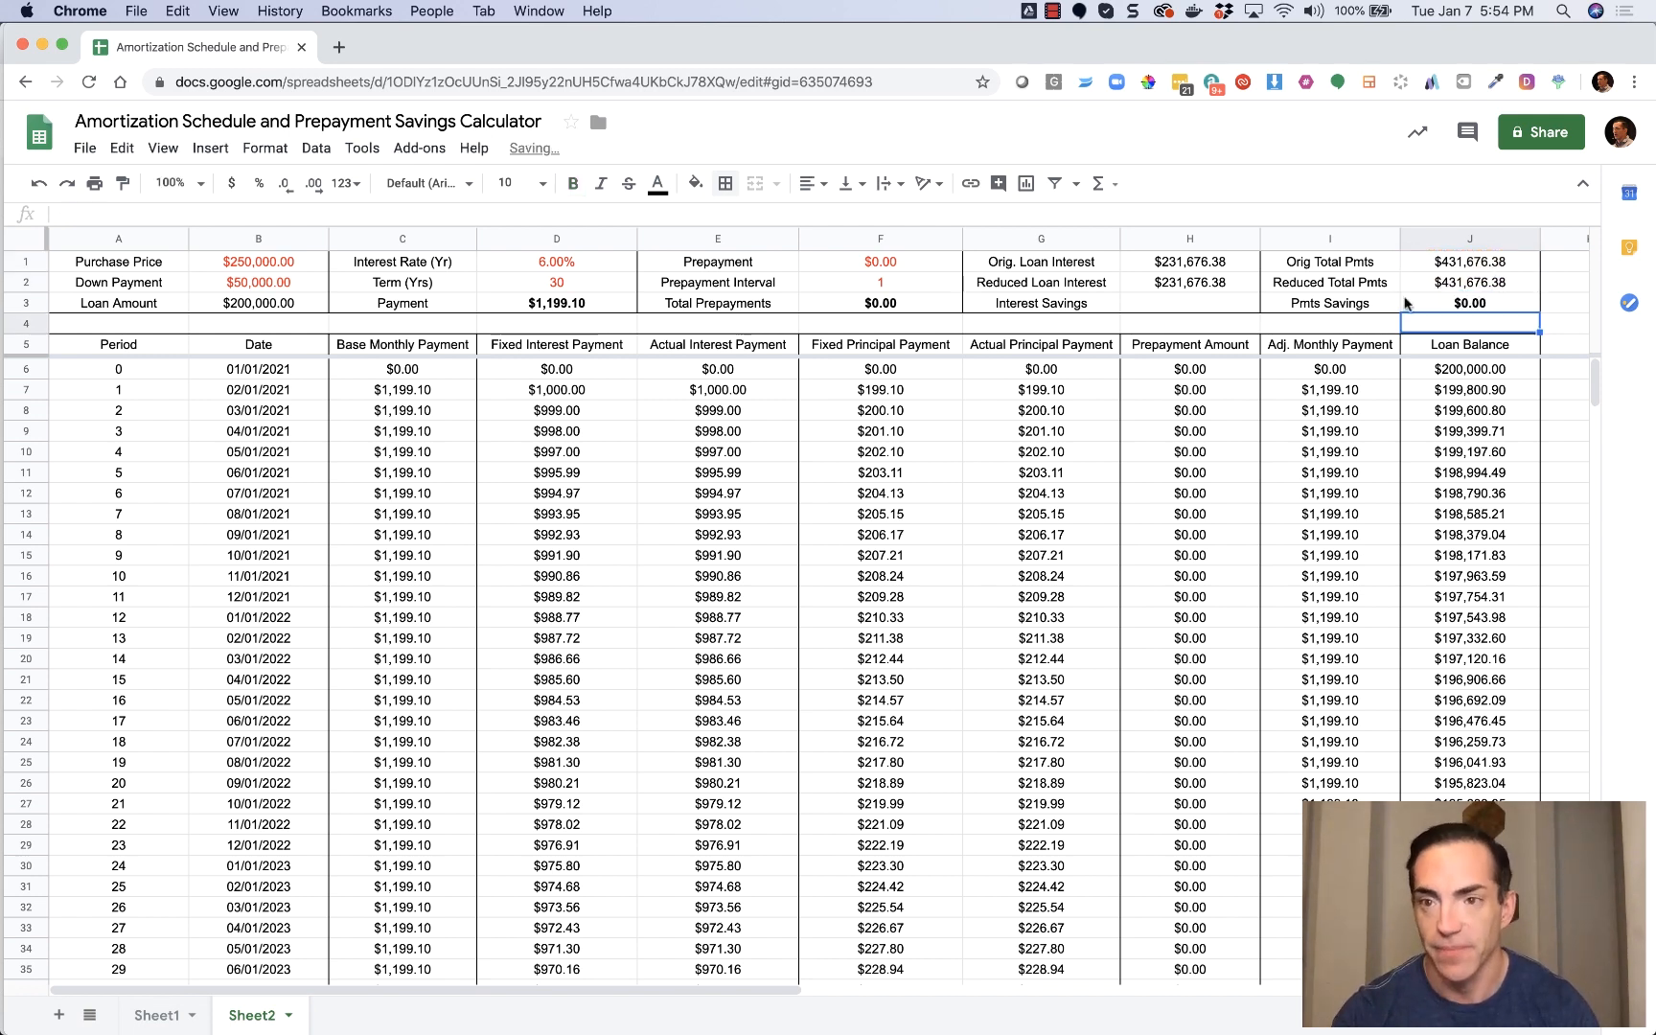
Calculate Interest Savings in H3 with the formula =H1-H2.
{"action": "left_click", "coordinate": [1221, 307]}
{"action": "type", "text": "="}
{"action": "left_click", "coordinate": [1217, 267]}
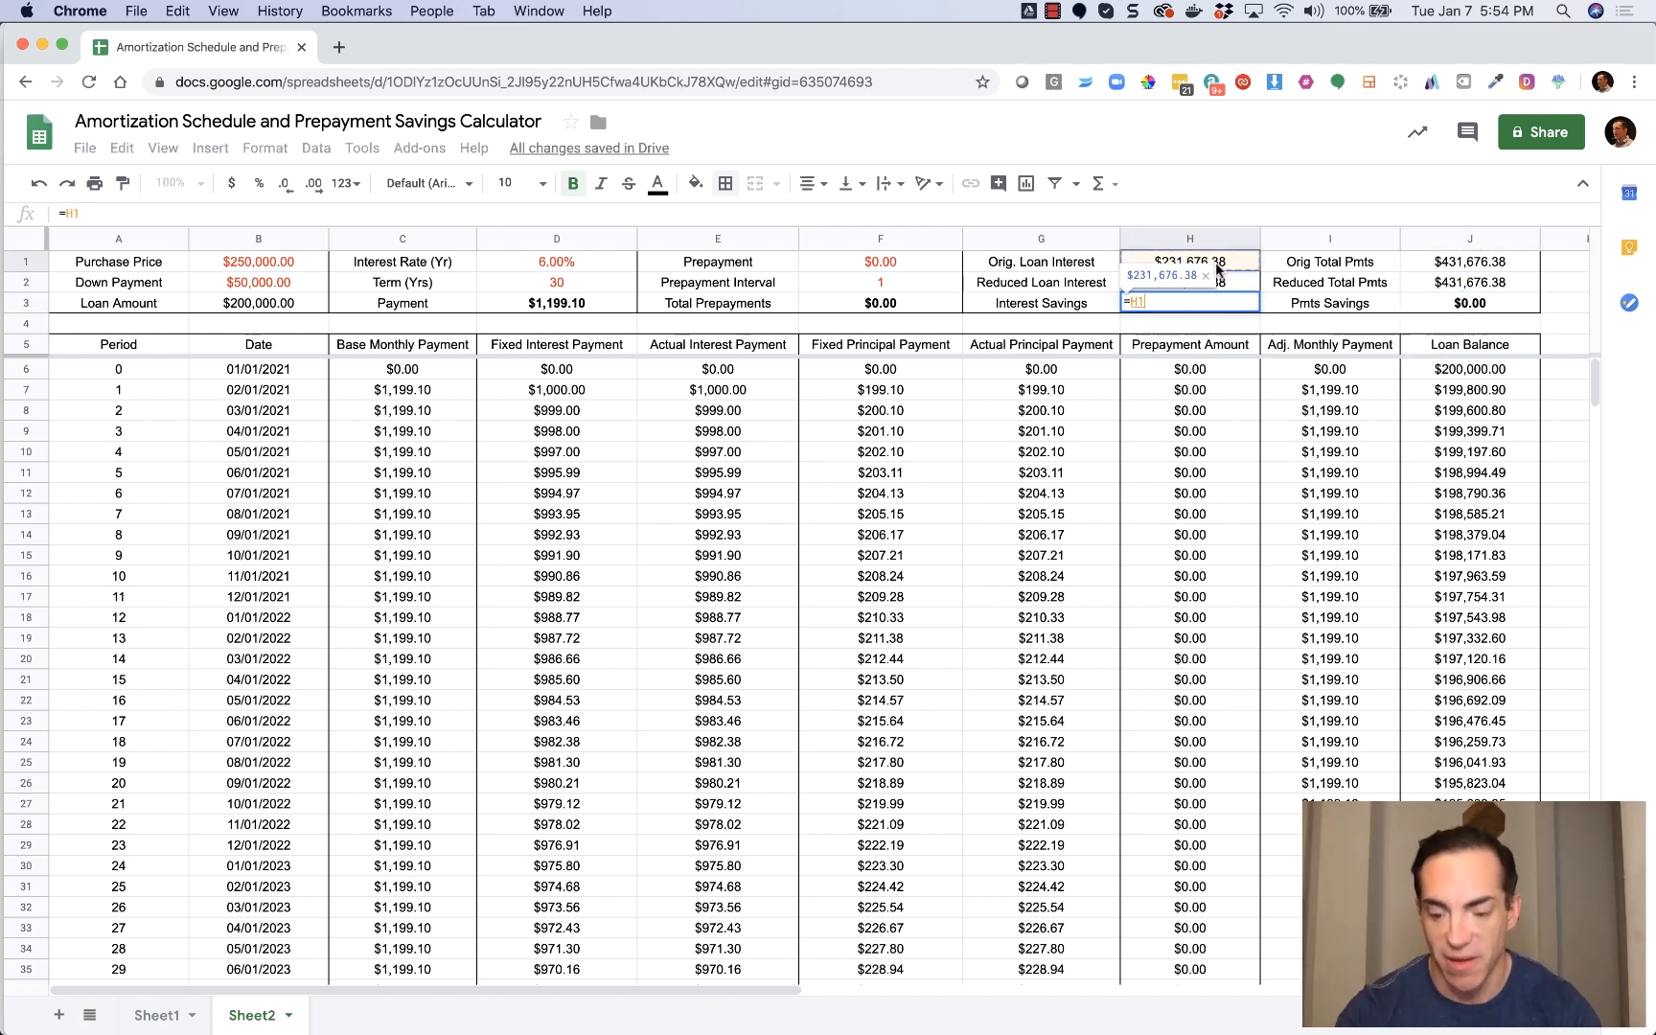
{"action": "type", "text": "-"}
{"action": "left_click", "coordinate": [1217, 286]}
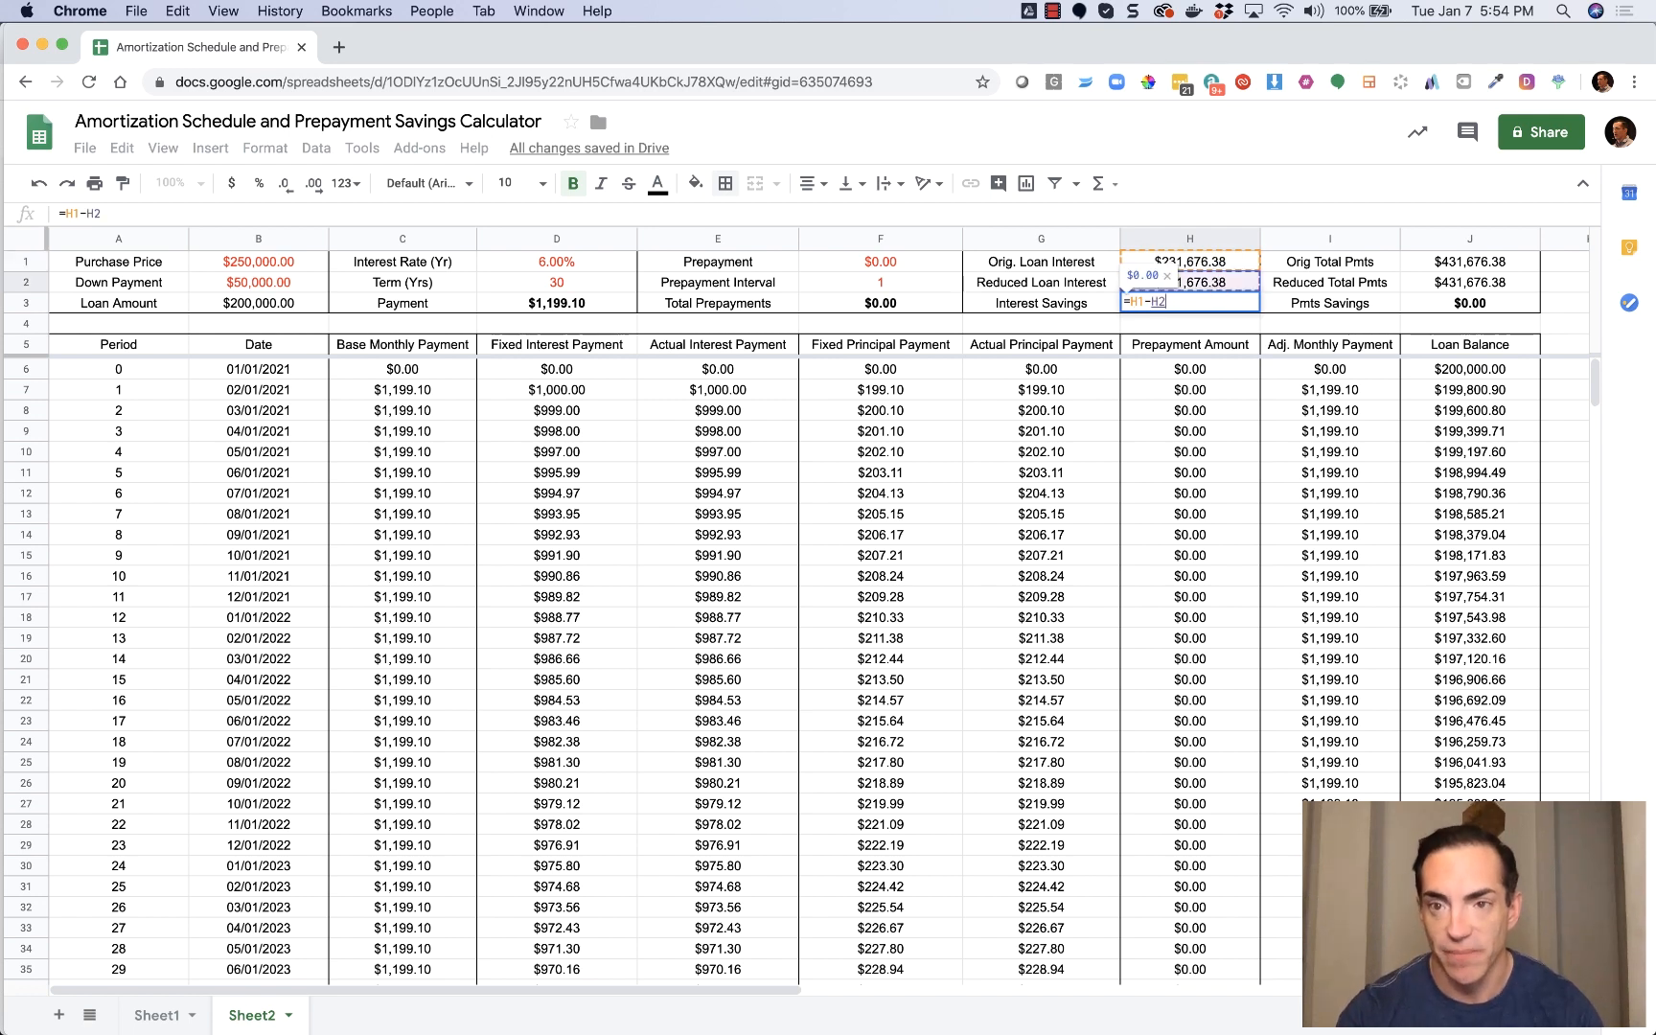
{"action": "key", "text": "Return"}
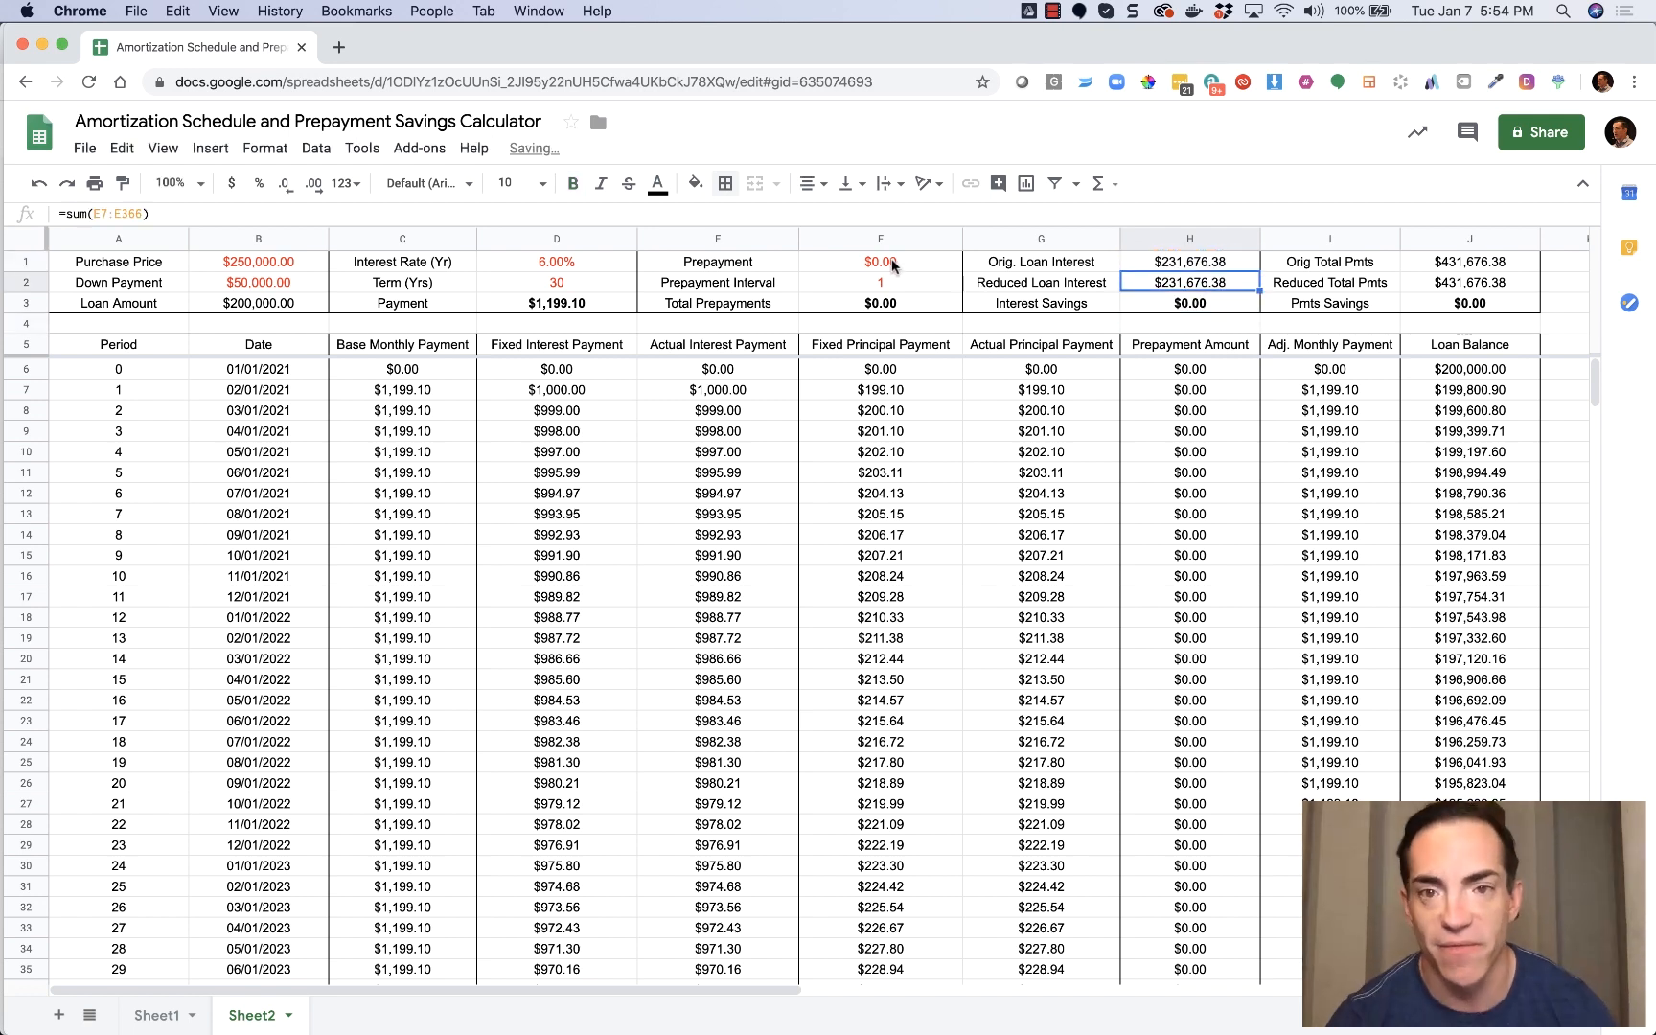
Review the Total Prepayments, Interest Savings and Pmts Savings formulas in F3, H3 and J3.
{"action": "left_click", "coordinate": [891, 264]}
{"action": "left_click", "coordinate": [891, 303]}
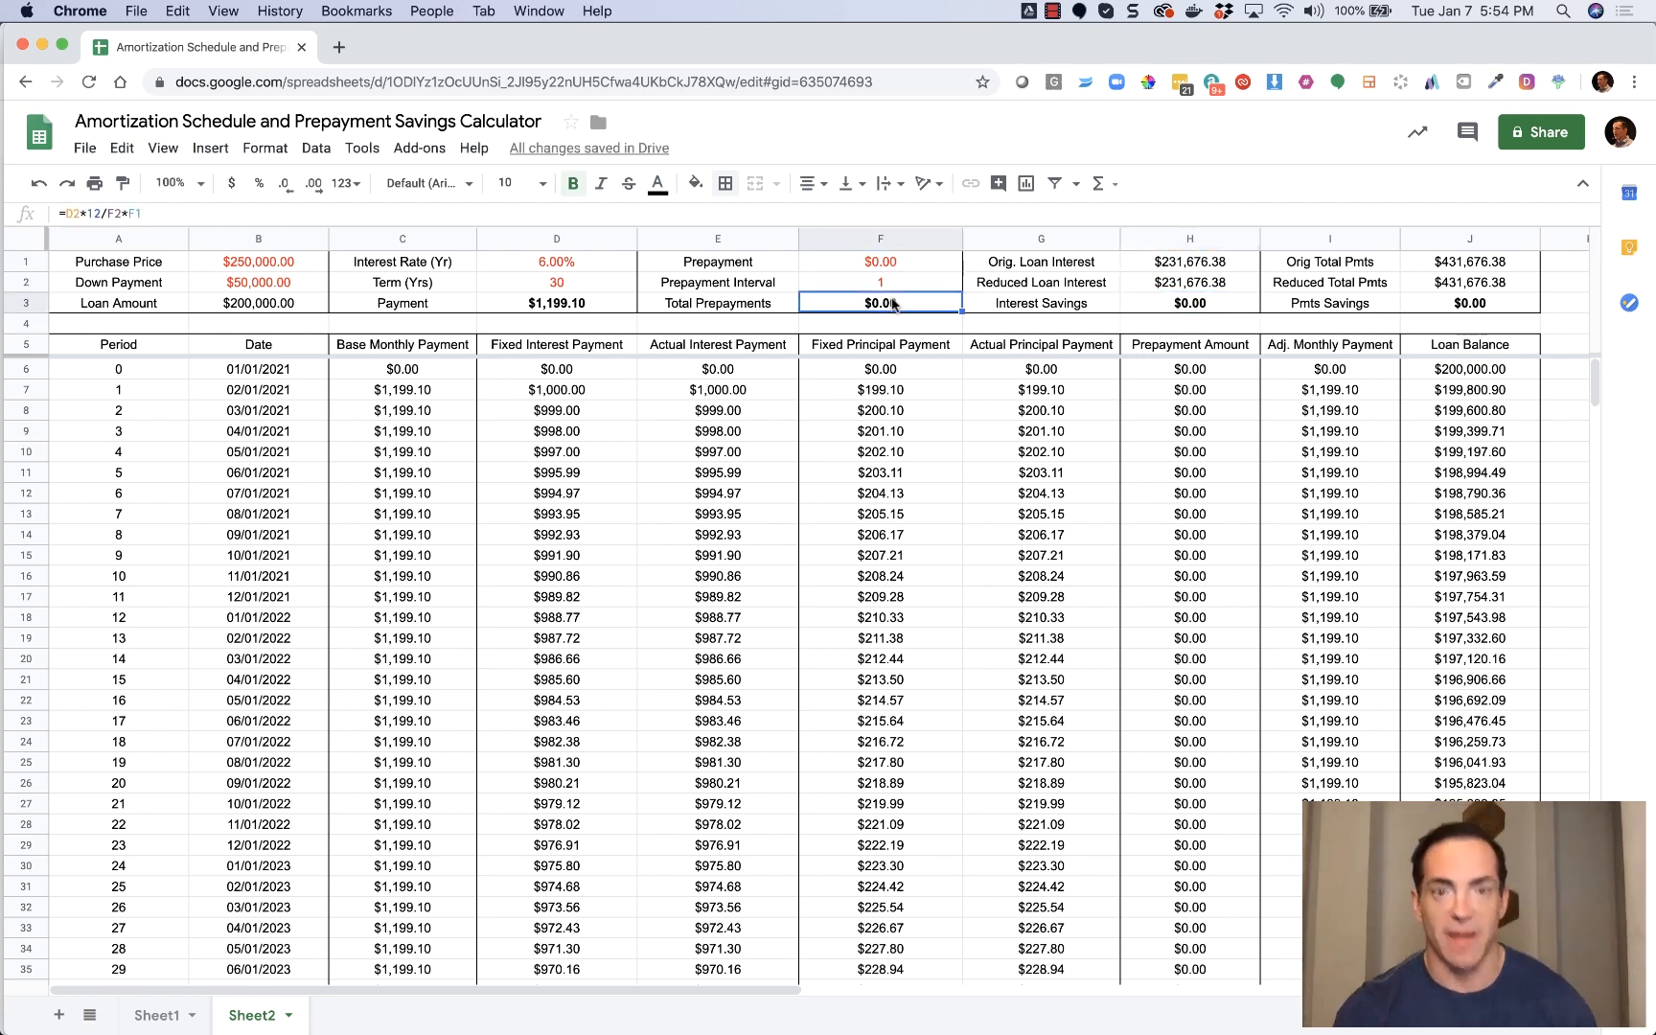
{"action": "left_click", "coordinate": [1192, 304]}
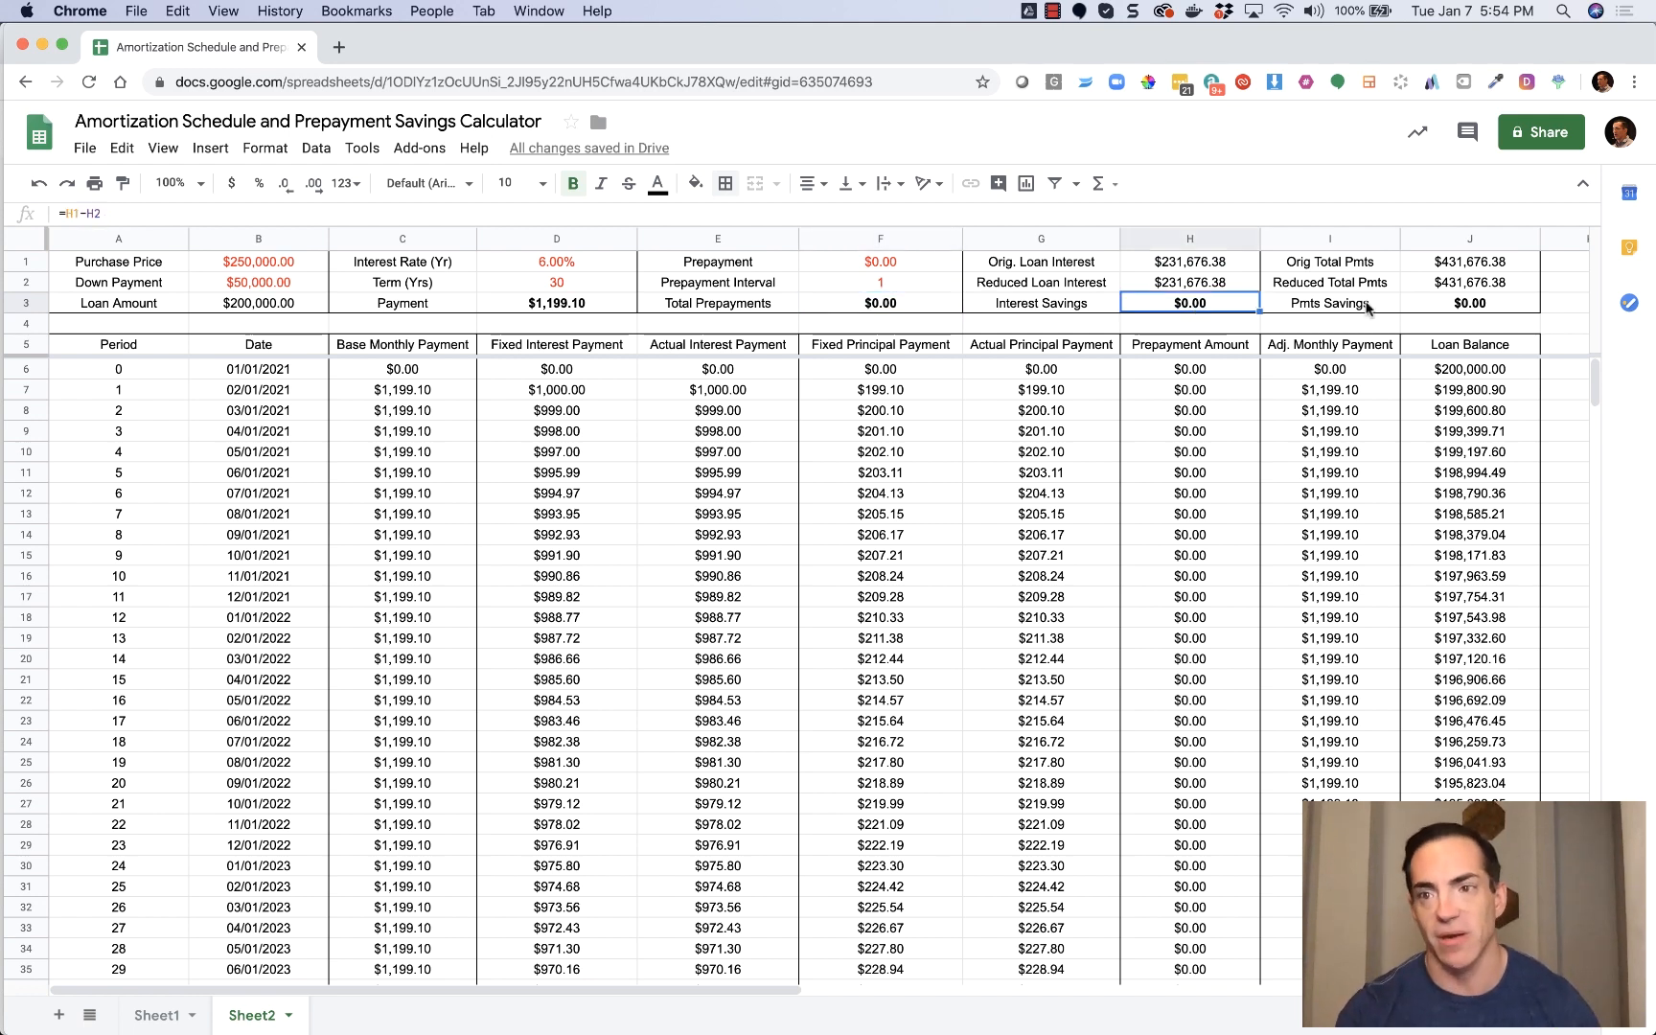
{"action": "left_click", "coordinate": [1494, 305]}
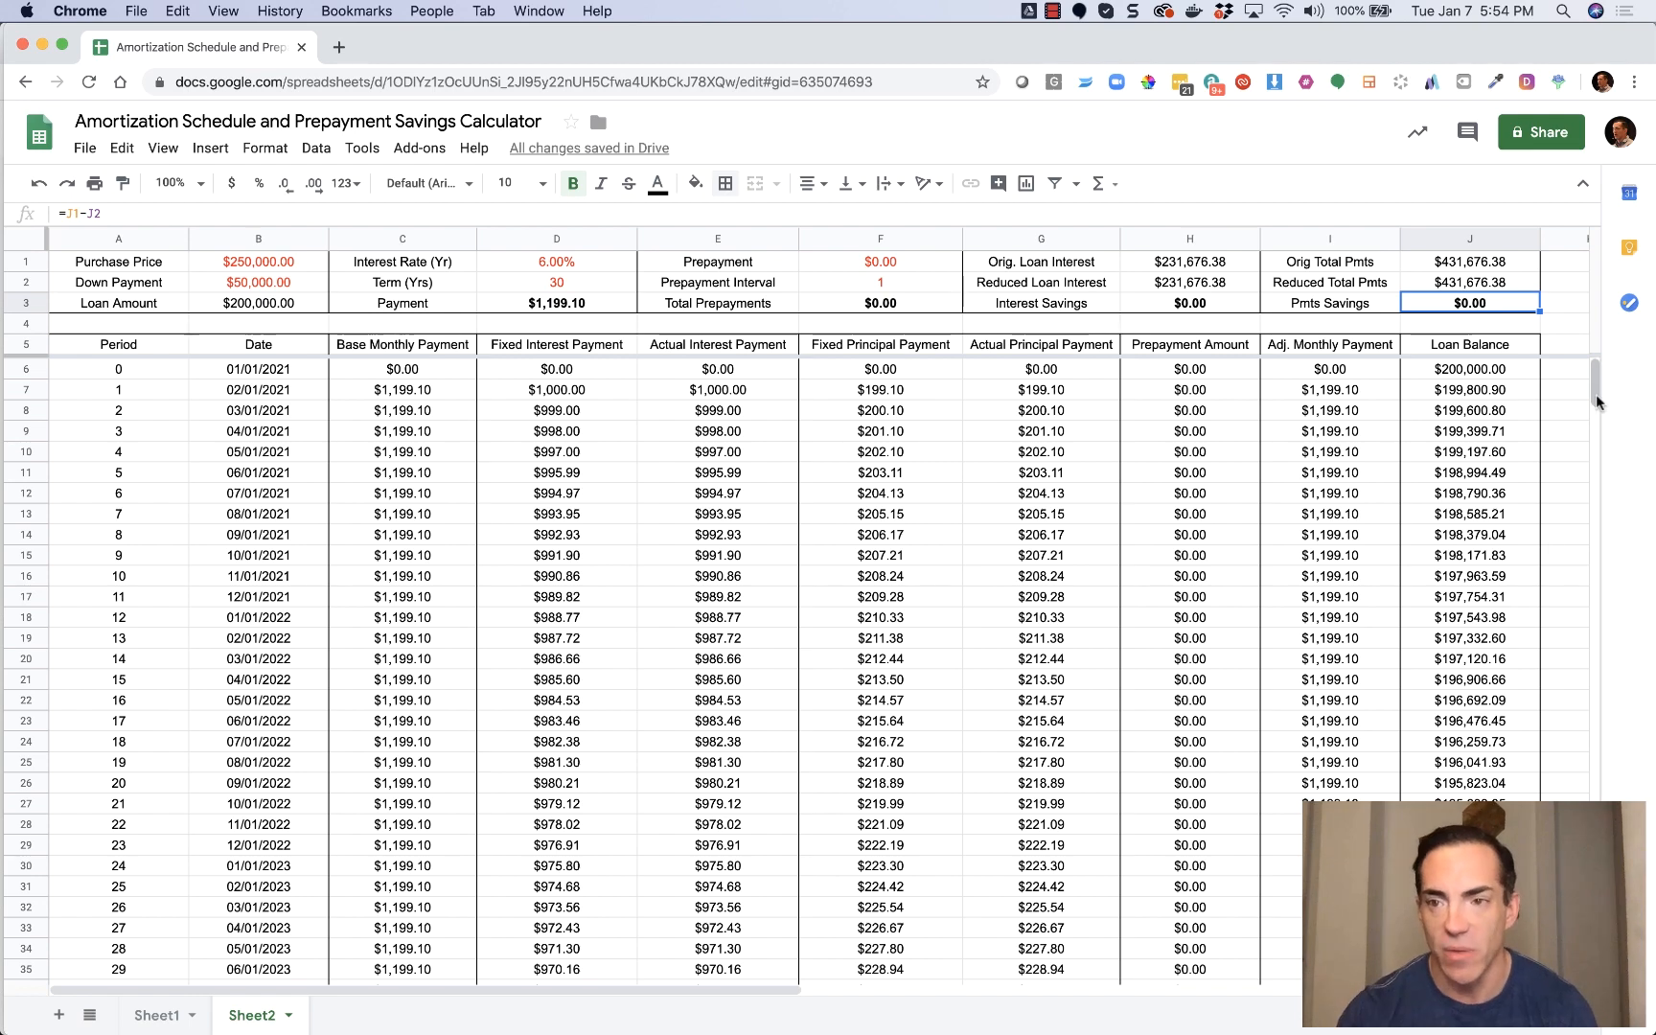
{"action": "mouse_move", "coordinate": [1596, 393]}
{"action": "left_mouse_down"}
{"action": "mouse_move", "coordinate": [1595, 909]}
{"action": "mouse_move", "coordinate": [1600, 361]}
{"action": "left_mouse_up"}
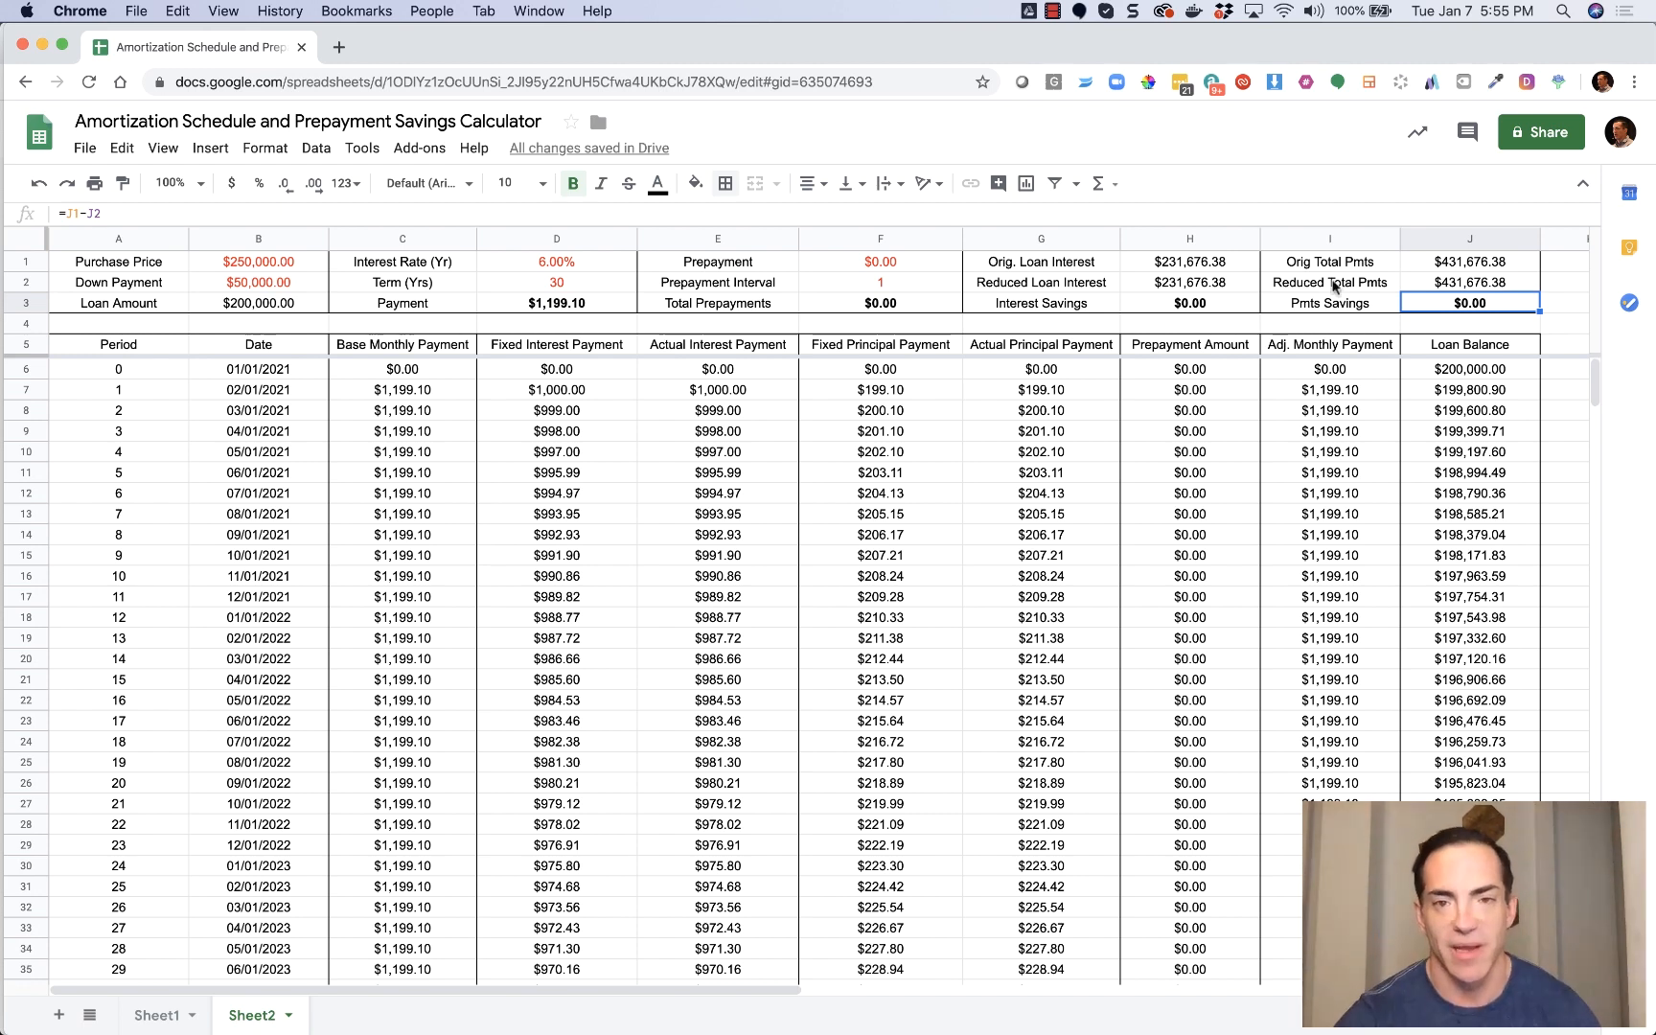
Set the Prepayment Interval in F2 to 3.
{"action": "left_click", "coordinate": [877, 262]}
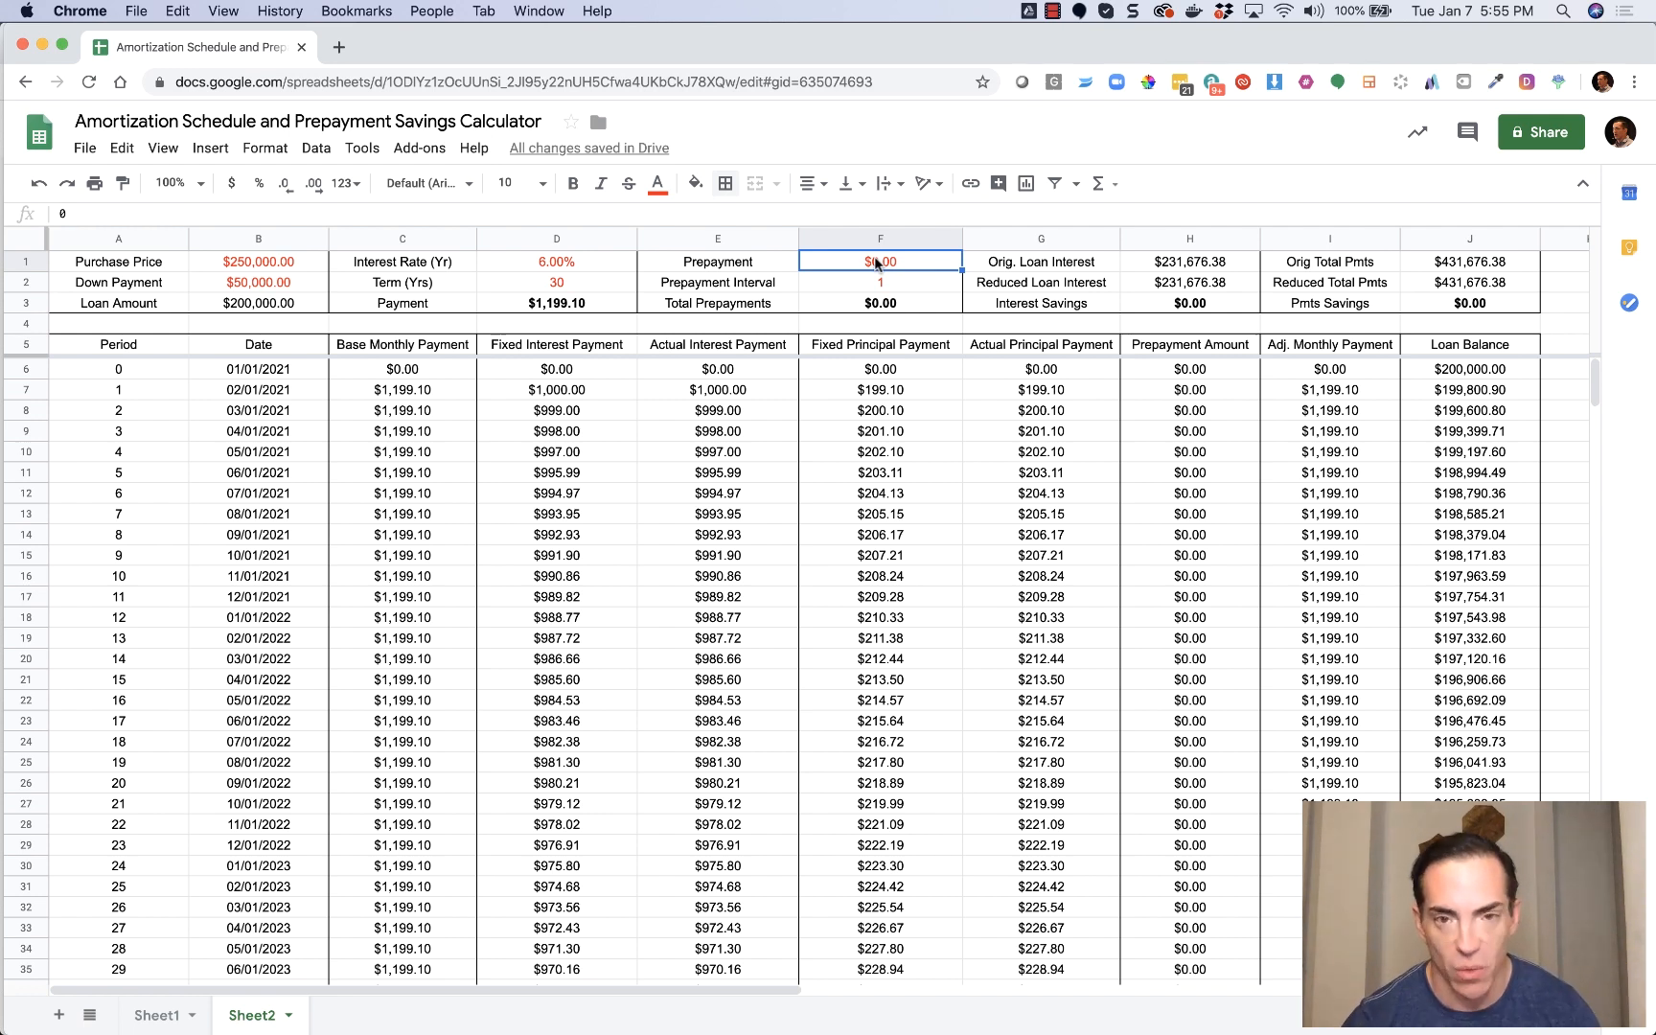
{"action": "left_click", "coordinate": [888, 283]}
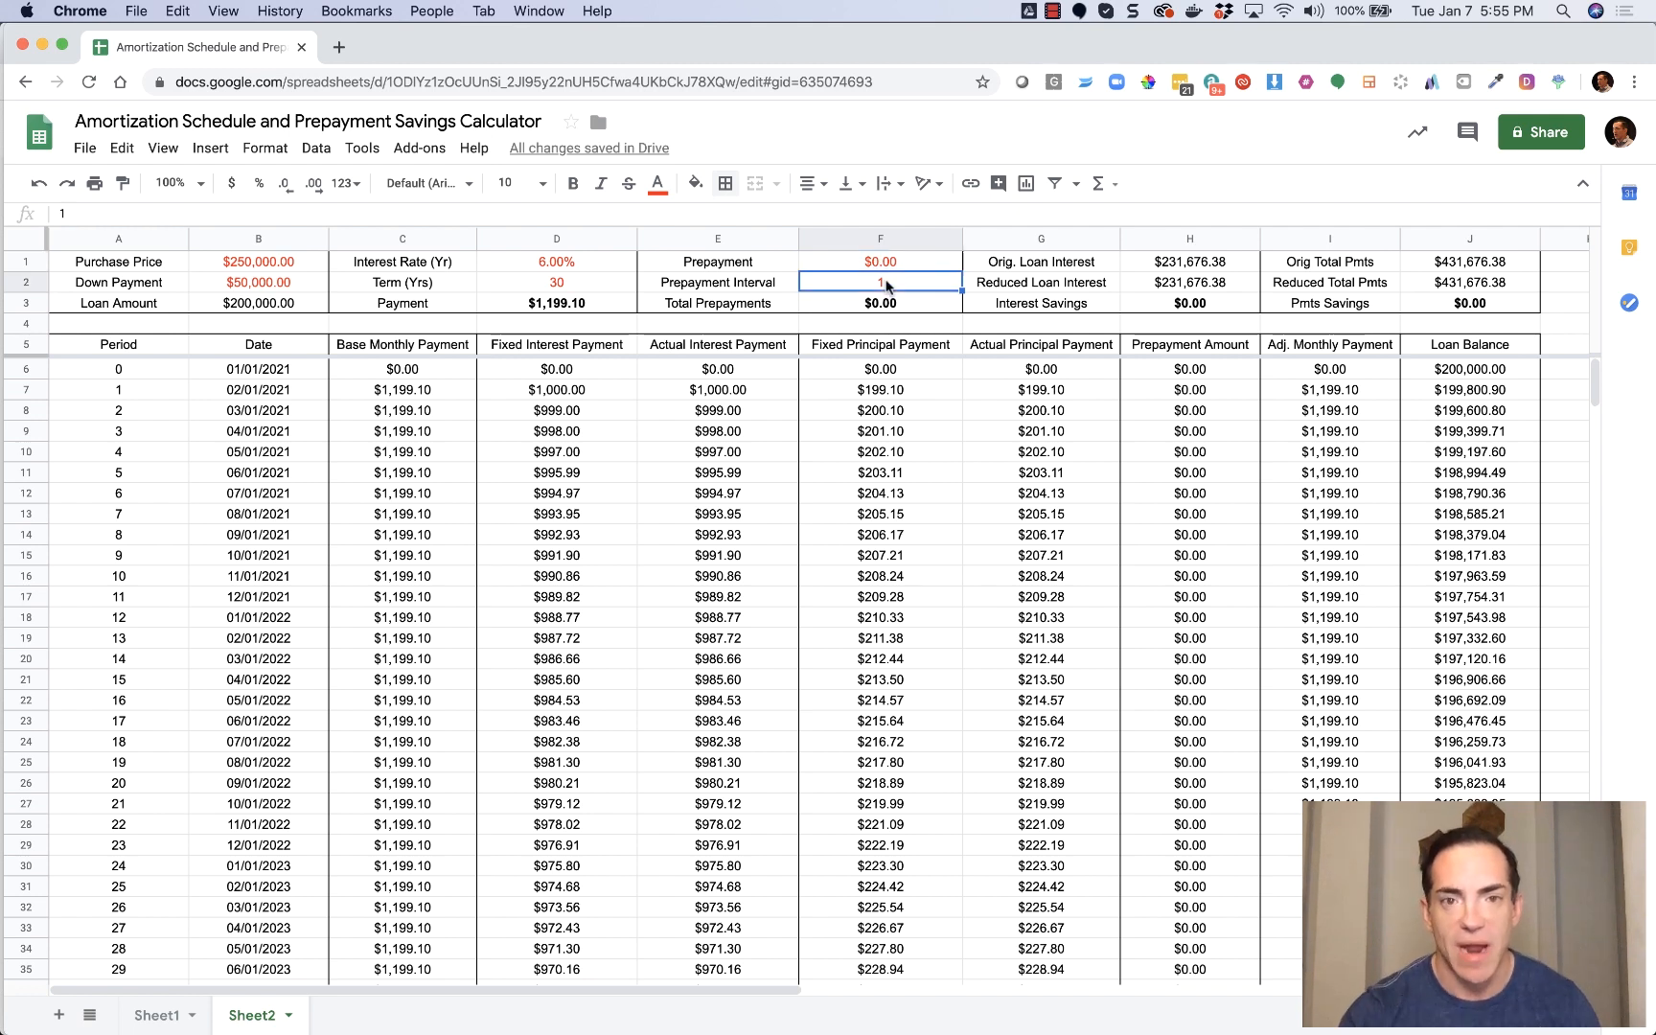
{"action": "type", "text": "3"}
{"action": "key", "text": "Return"}
{"action": "key", "text": "Up"}
{"action": "key", "text": "Up"}
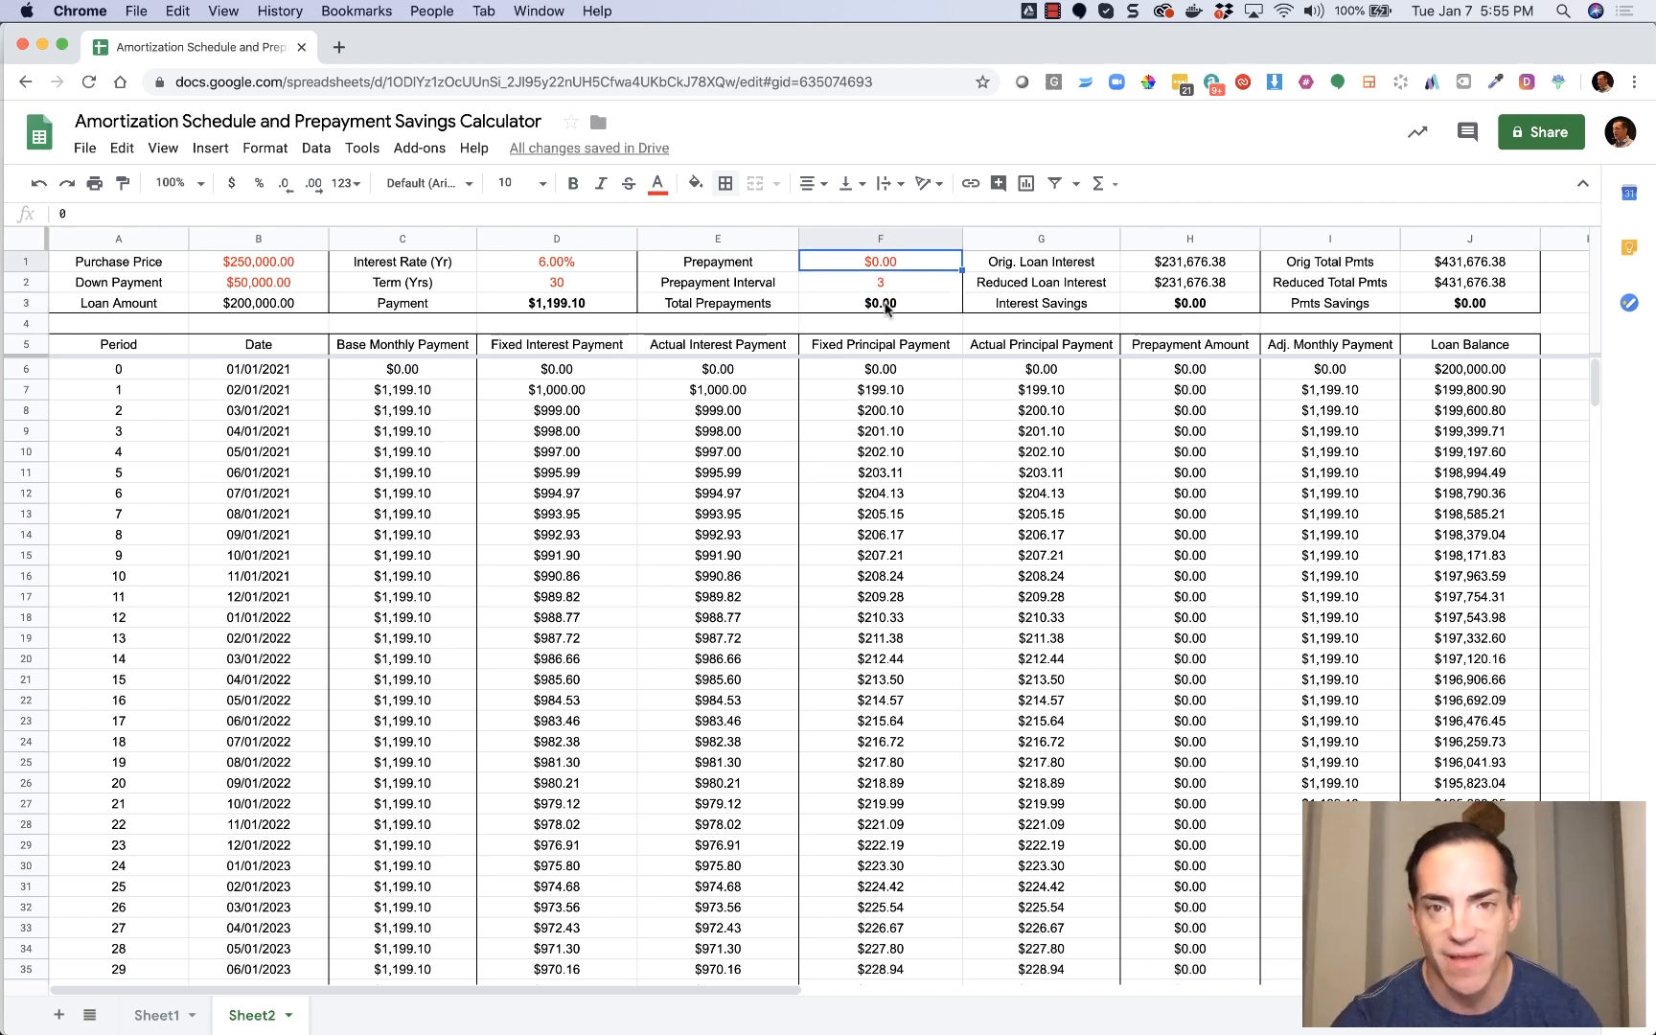
Check the Prepayment Amount formulas for periods 3, 6, 9 and 12, and set the Prepayment in F1 to 250.
{"action": "left_click", "coordinate": [1216, 430]}
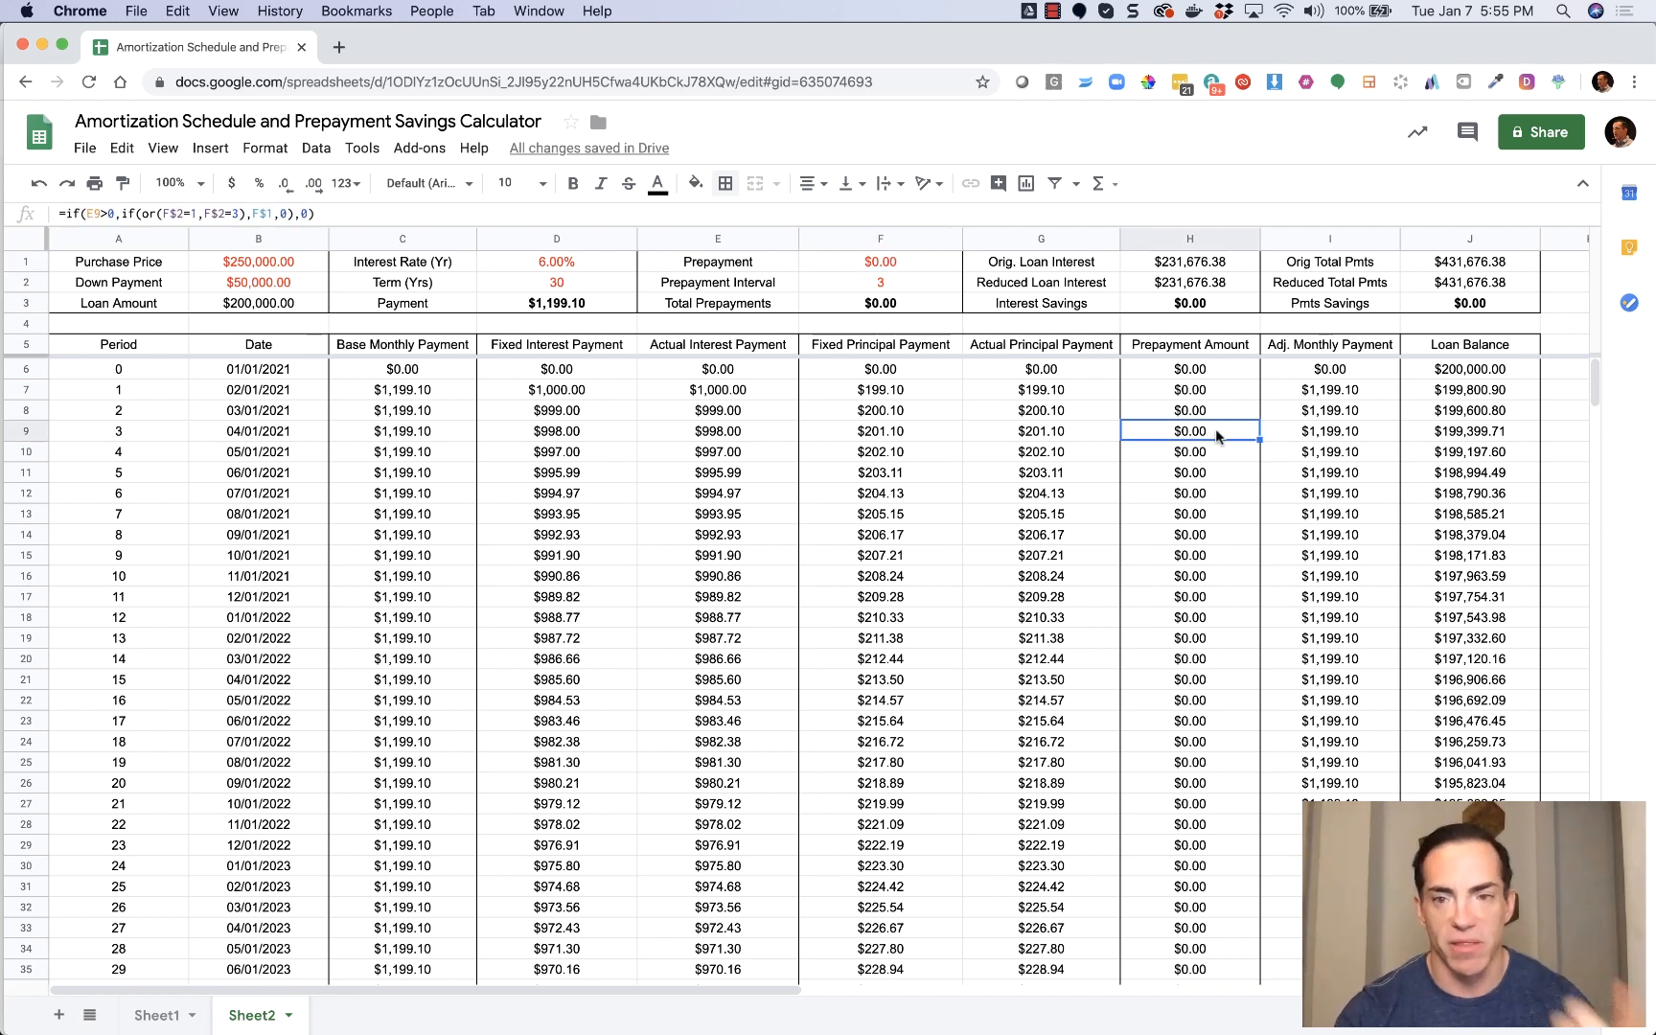
{"action": "left_click", "coordinate": [1216, 492]}
{"action": "left_click", "coordinate": [1213, 558]}
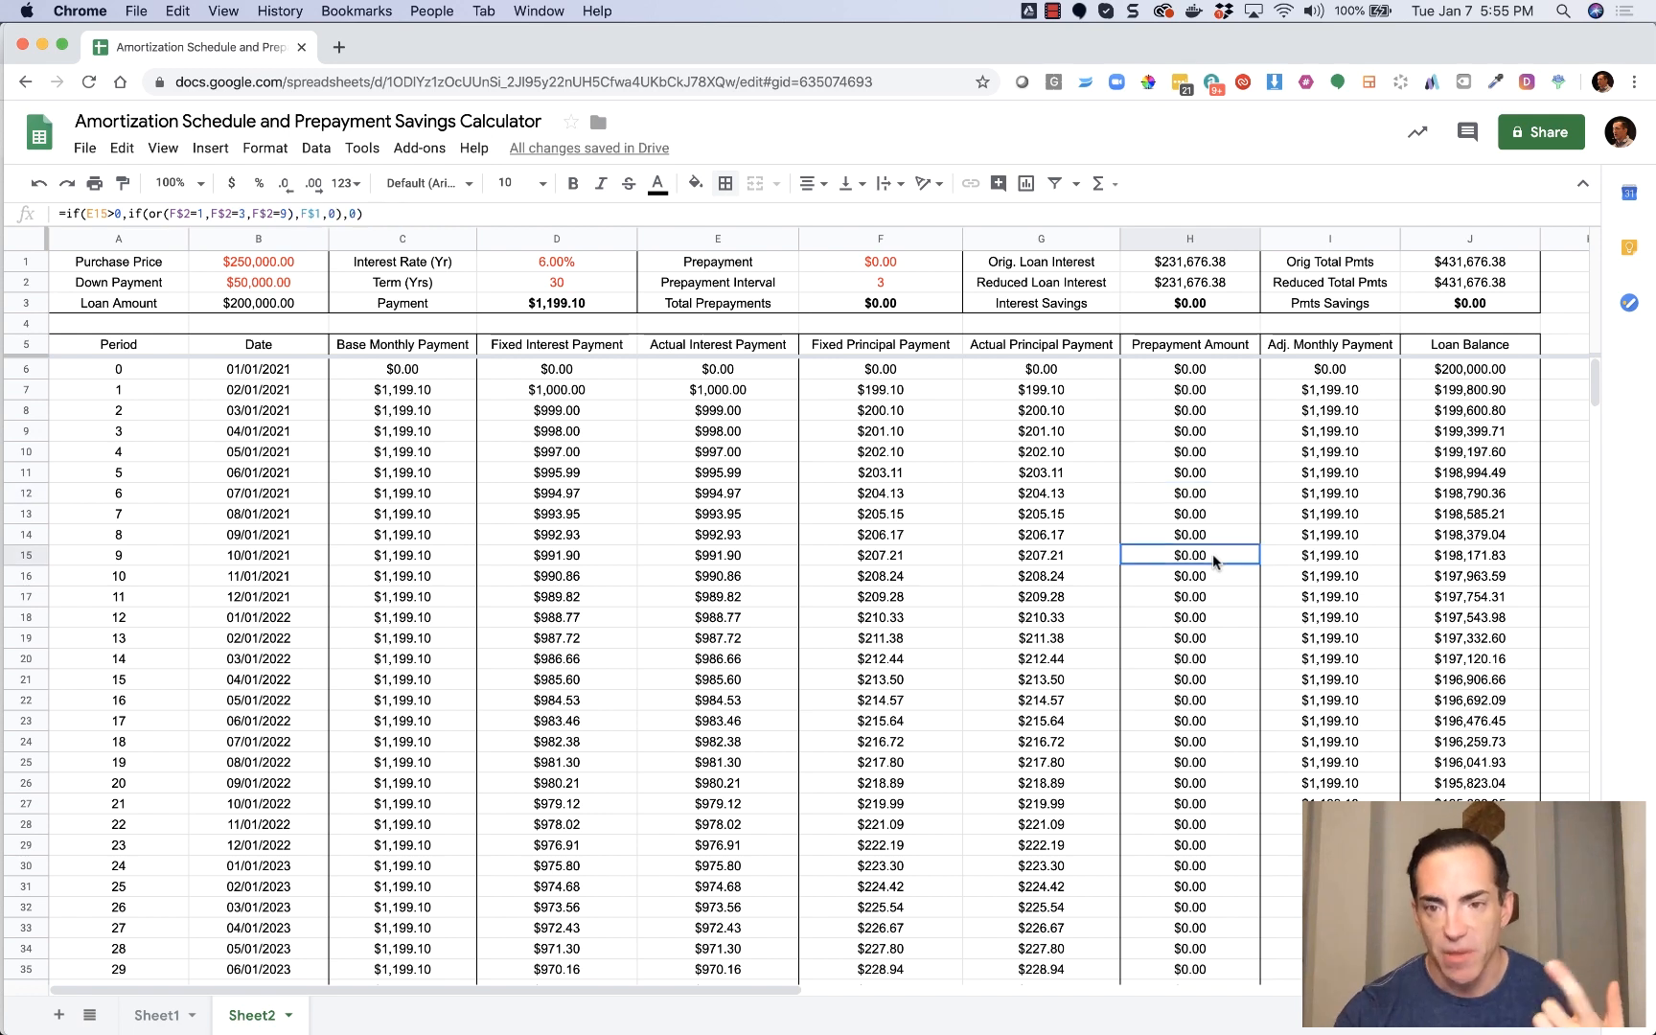
{"action": "left_click", "coordinate": [1212, 616]}
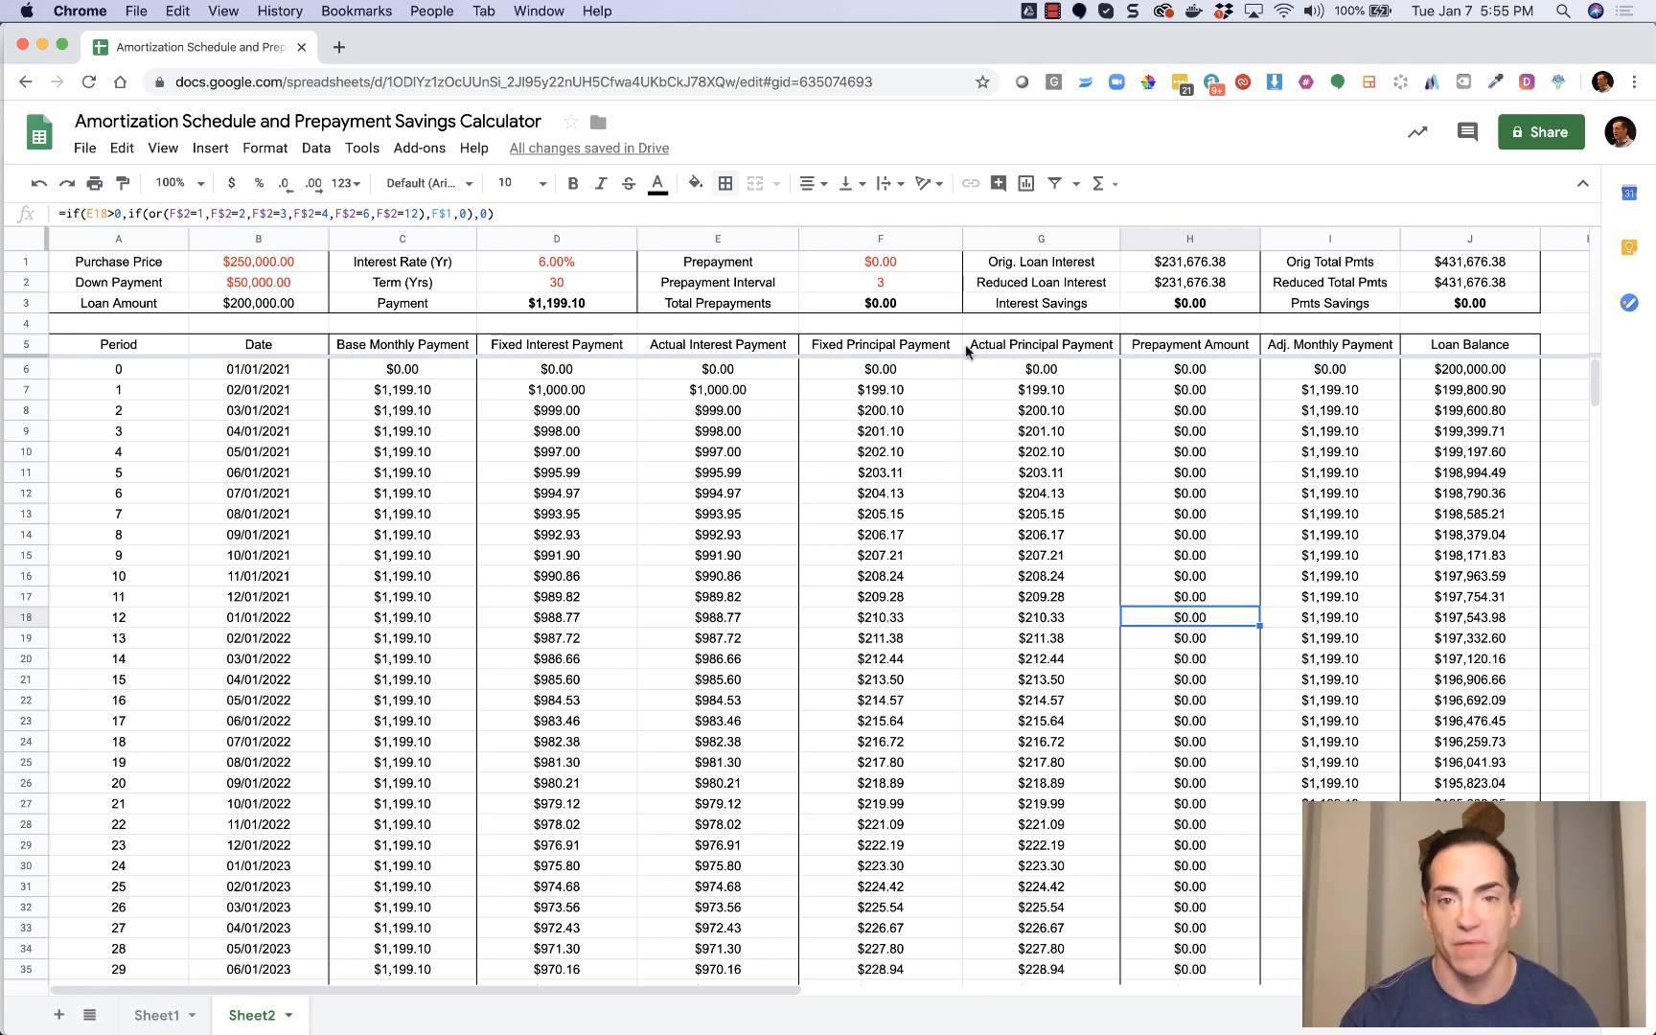
{"action": "left_click", "coordinate": [903, 262]}
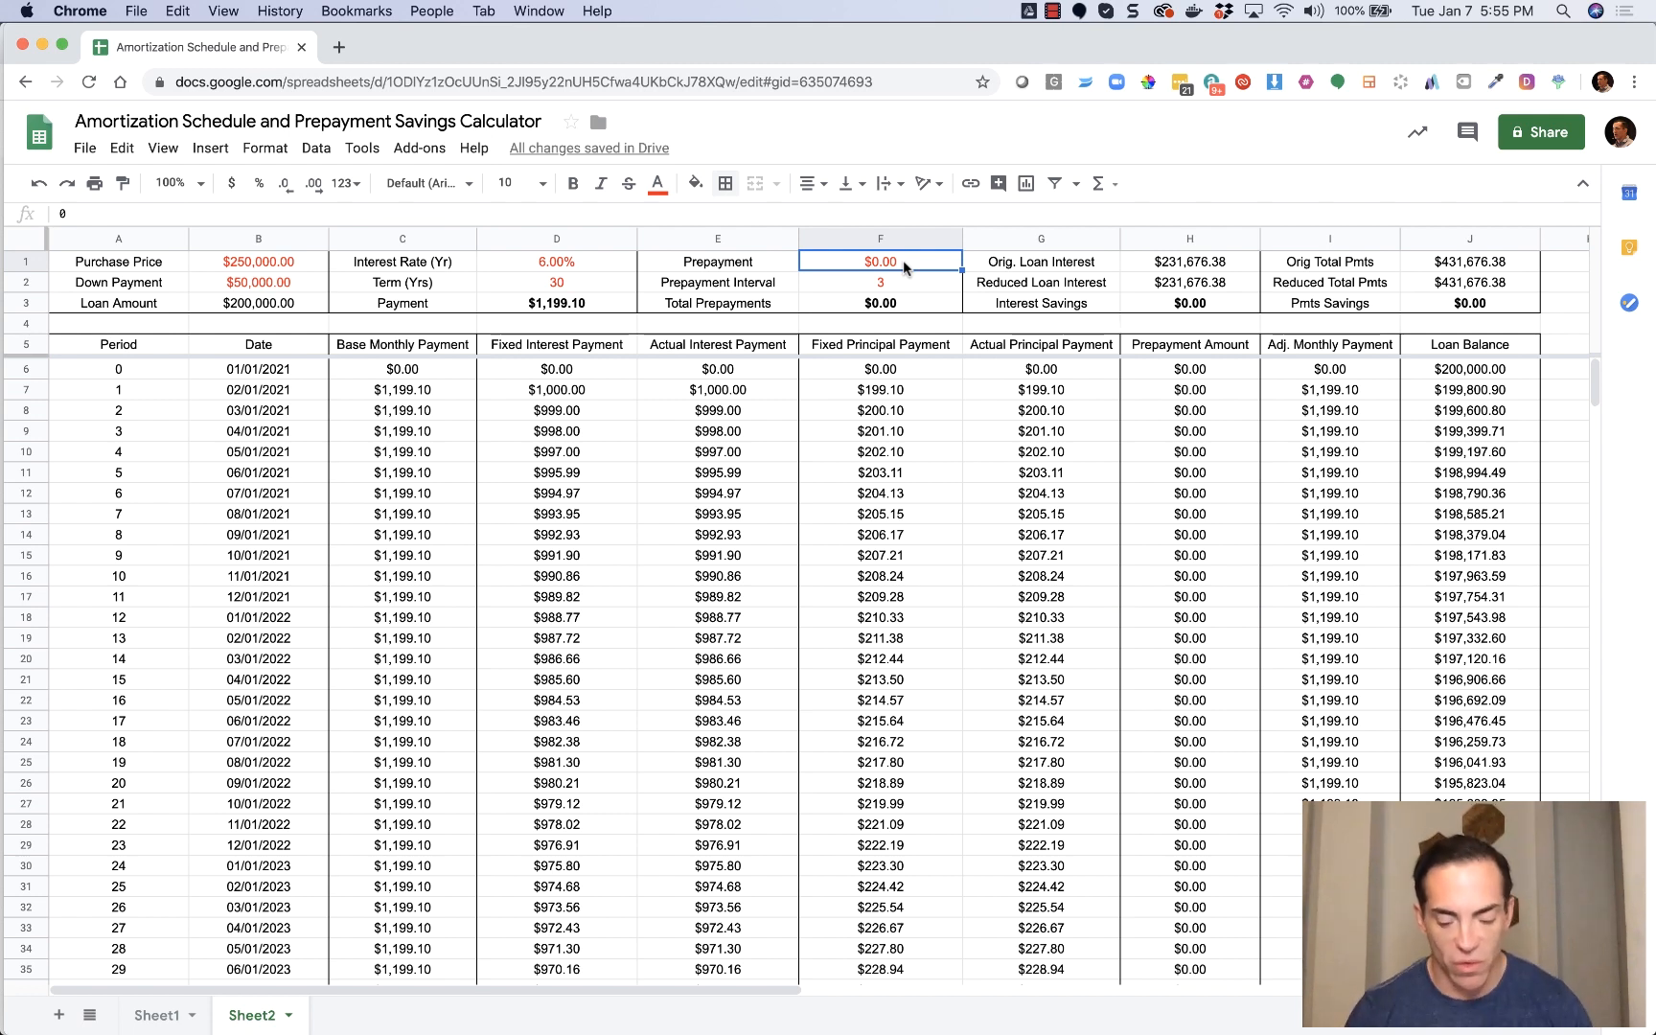
{"action": "type", "text": "250"}
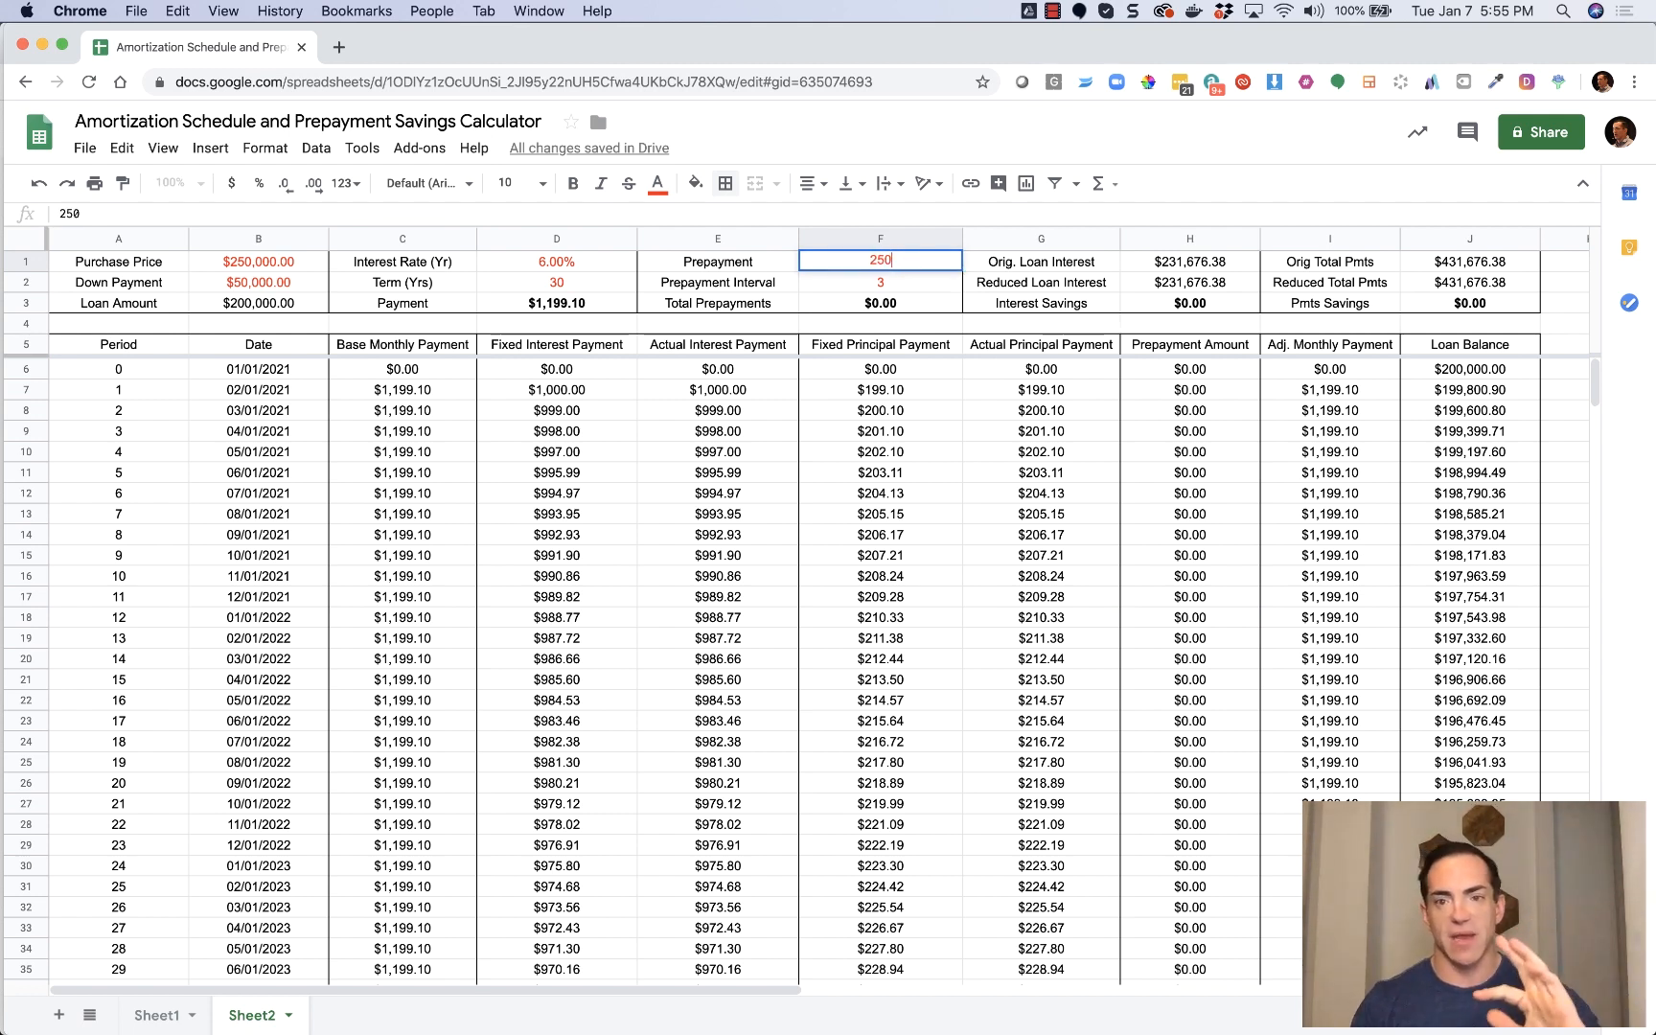
{"action": "key", "text": "Return"}
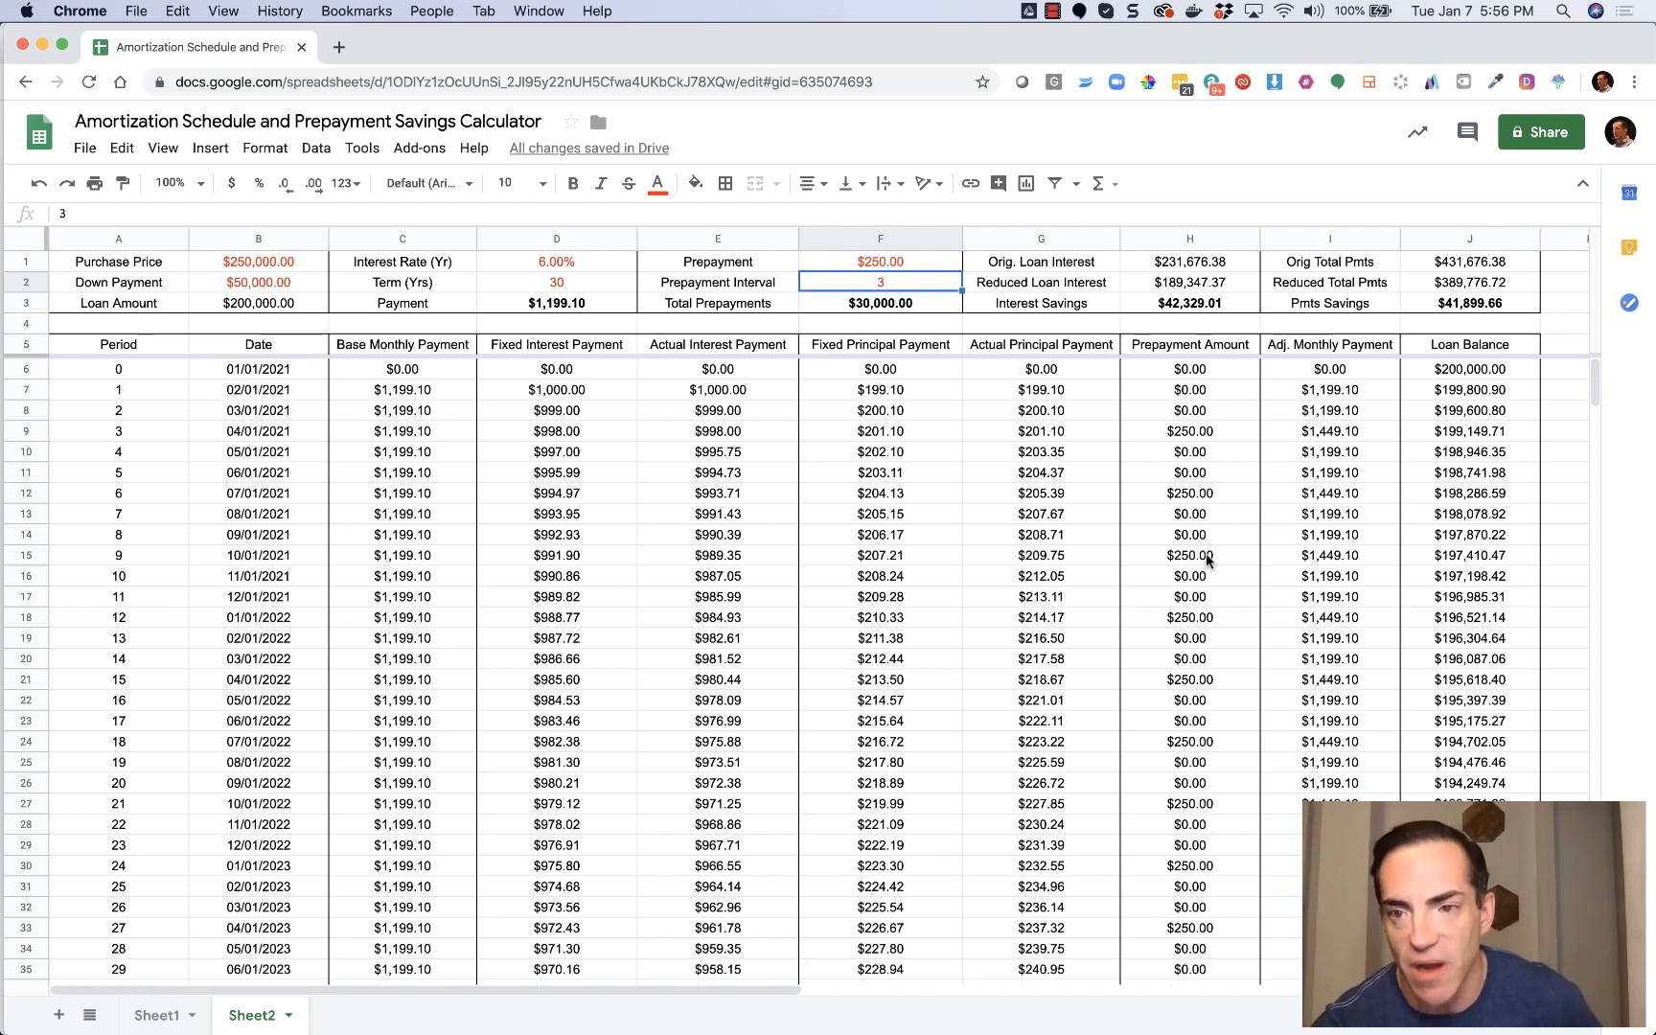
Examine the Adj. Monthly Payment in I9 and I12, the Prepayment Amount in H9, and the full period 3 row.
{"action": "left_click", "coordinate": [1347, 434]}
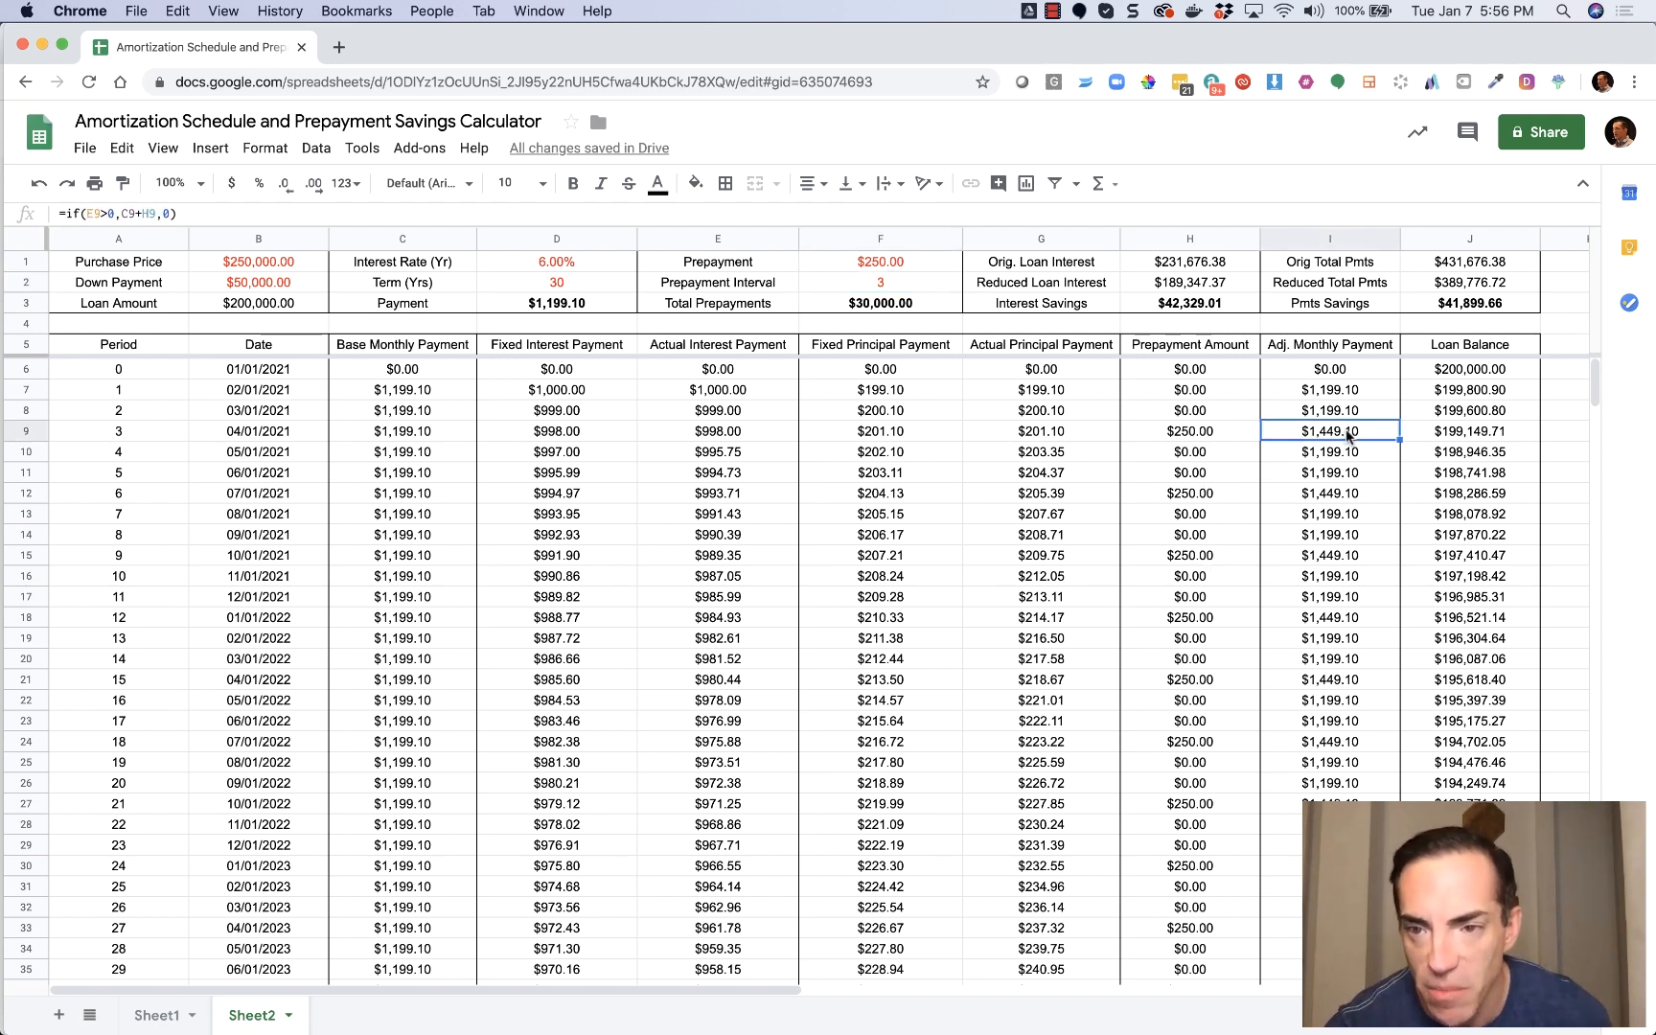
{"action": "left_click", "coordinate": [1337, 498]}
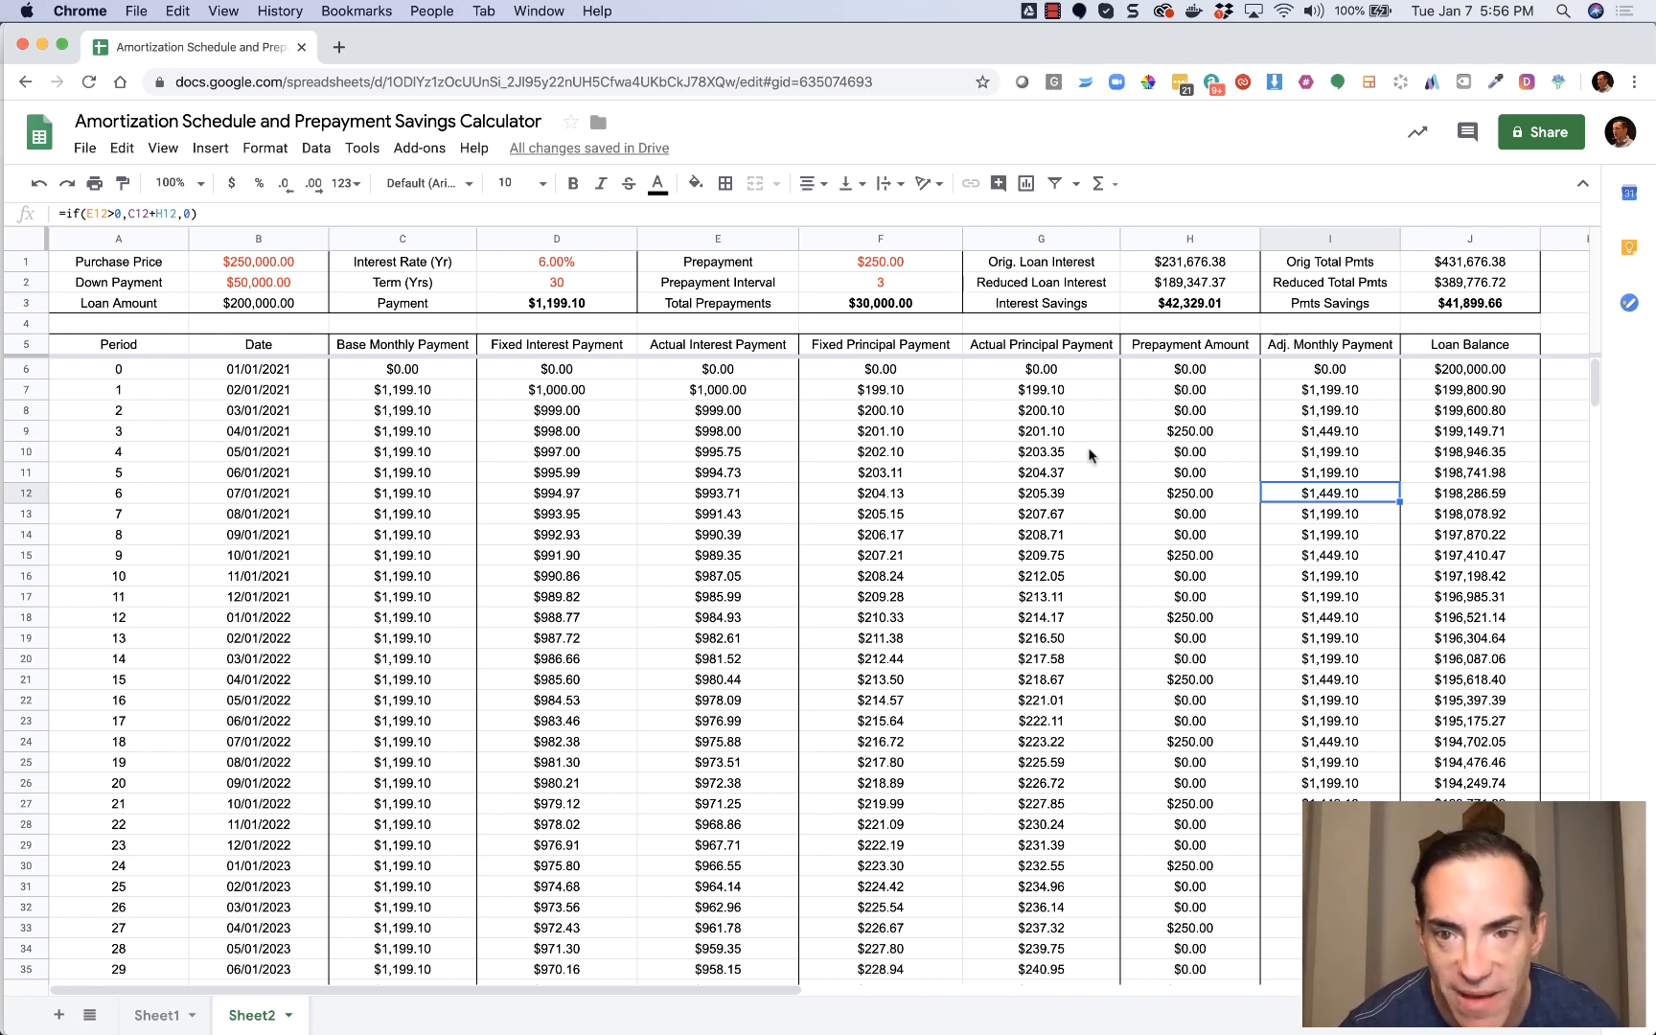
{"action": "left_click", "coordinate": [1160, 431]}
{"action": "left_click", "coordinate": [28, 427]}
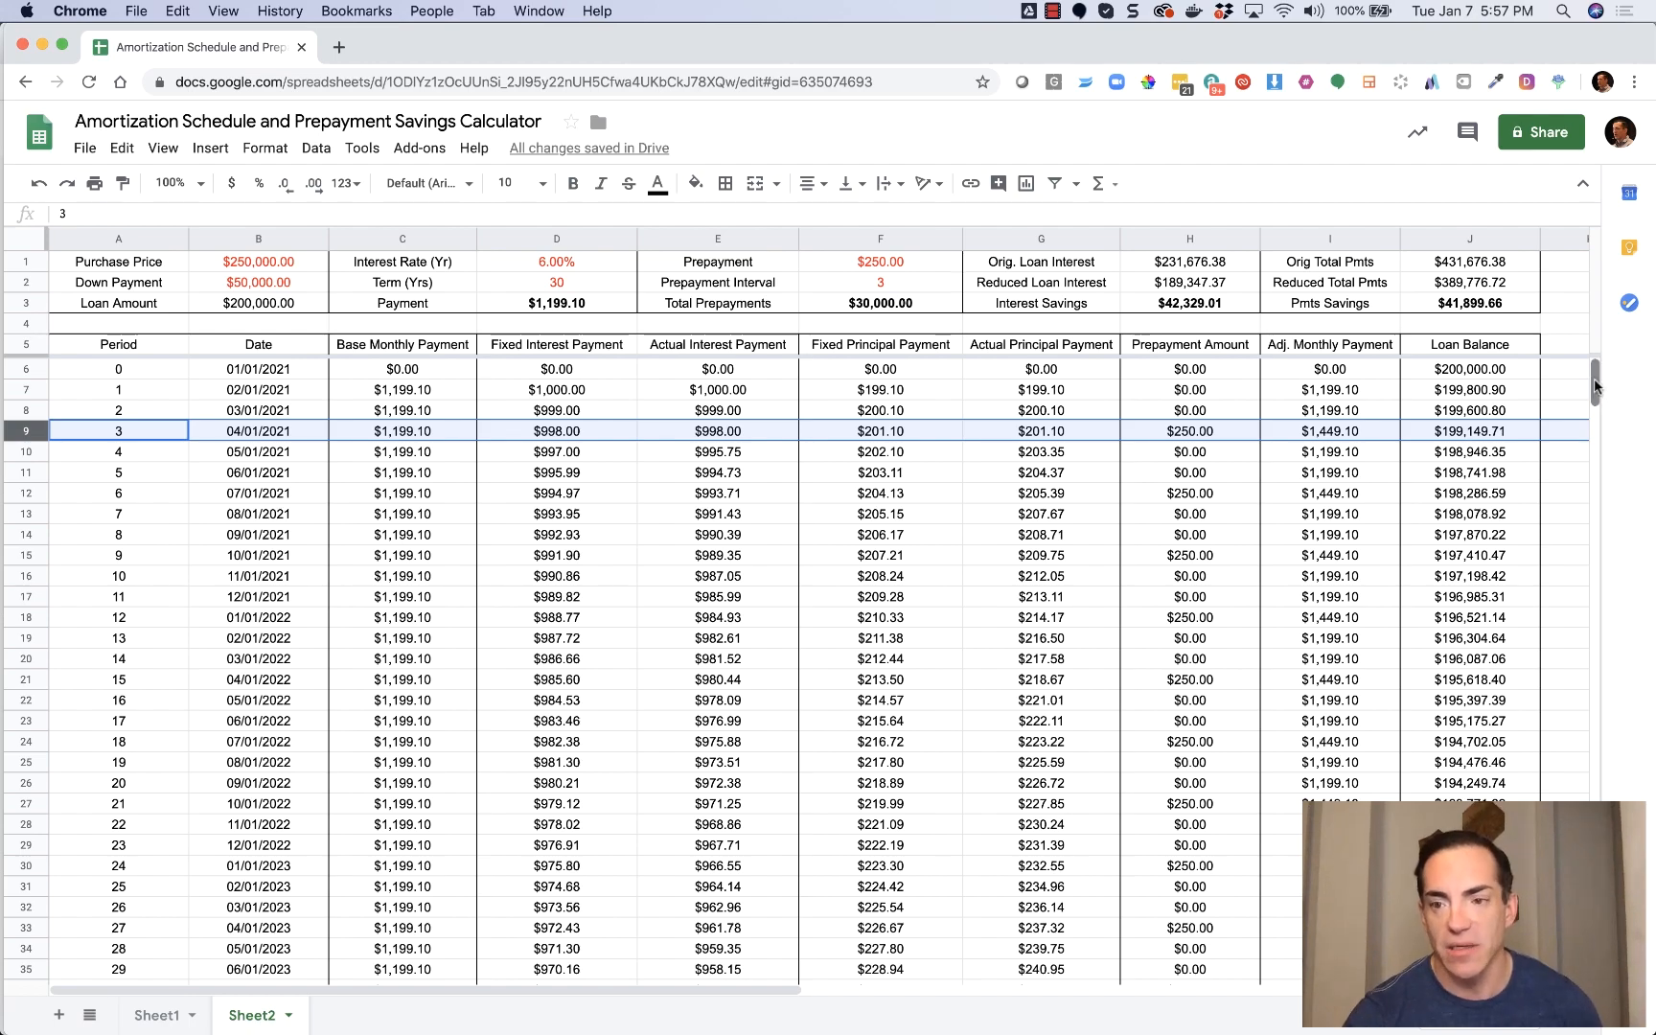
Examine the last years of the schedule down to period 360 to find when the Loan Balance is paid off.
{"action": "left_click_drag", "start_coordinate": [1594, 385], "coordinate": [1595, 844]}
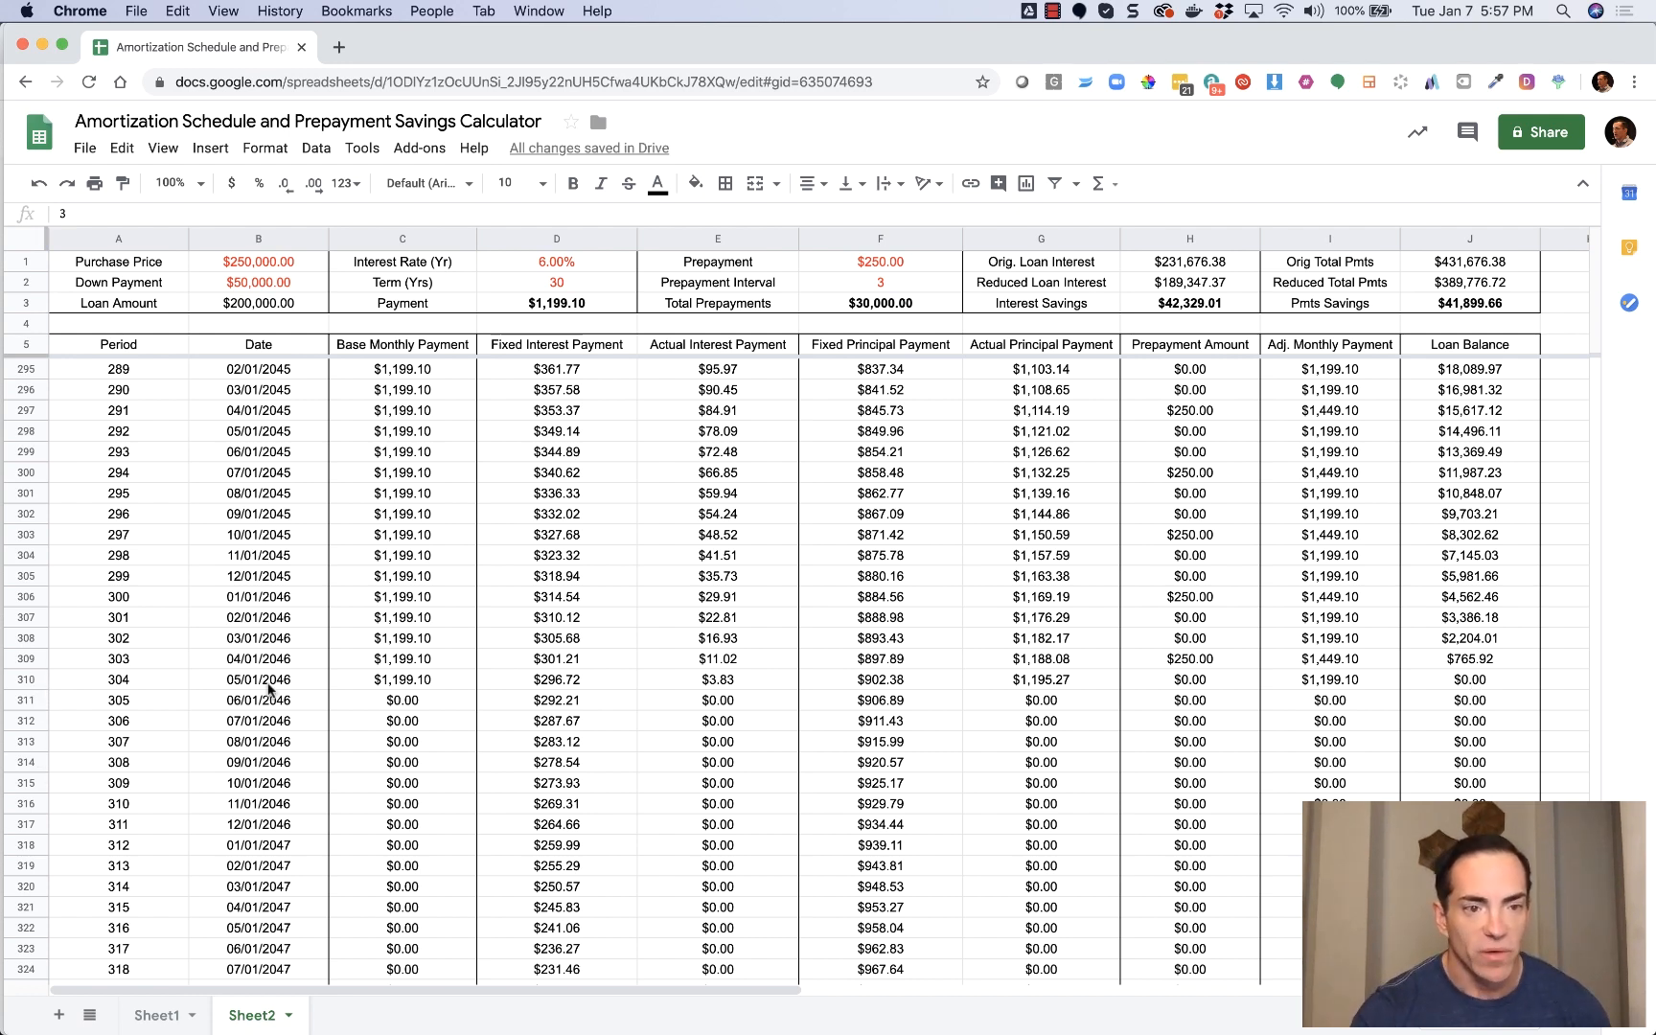
{"action": "scroll", "coordinate": [275, 682], "scroll_direction": "down", "scroll_amount": 15}
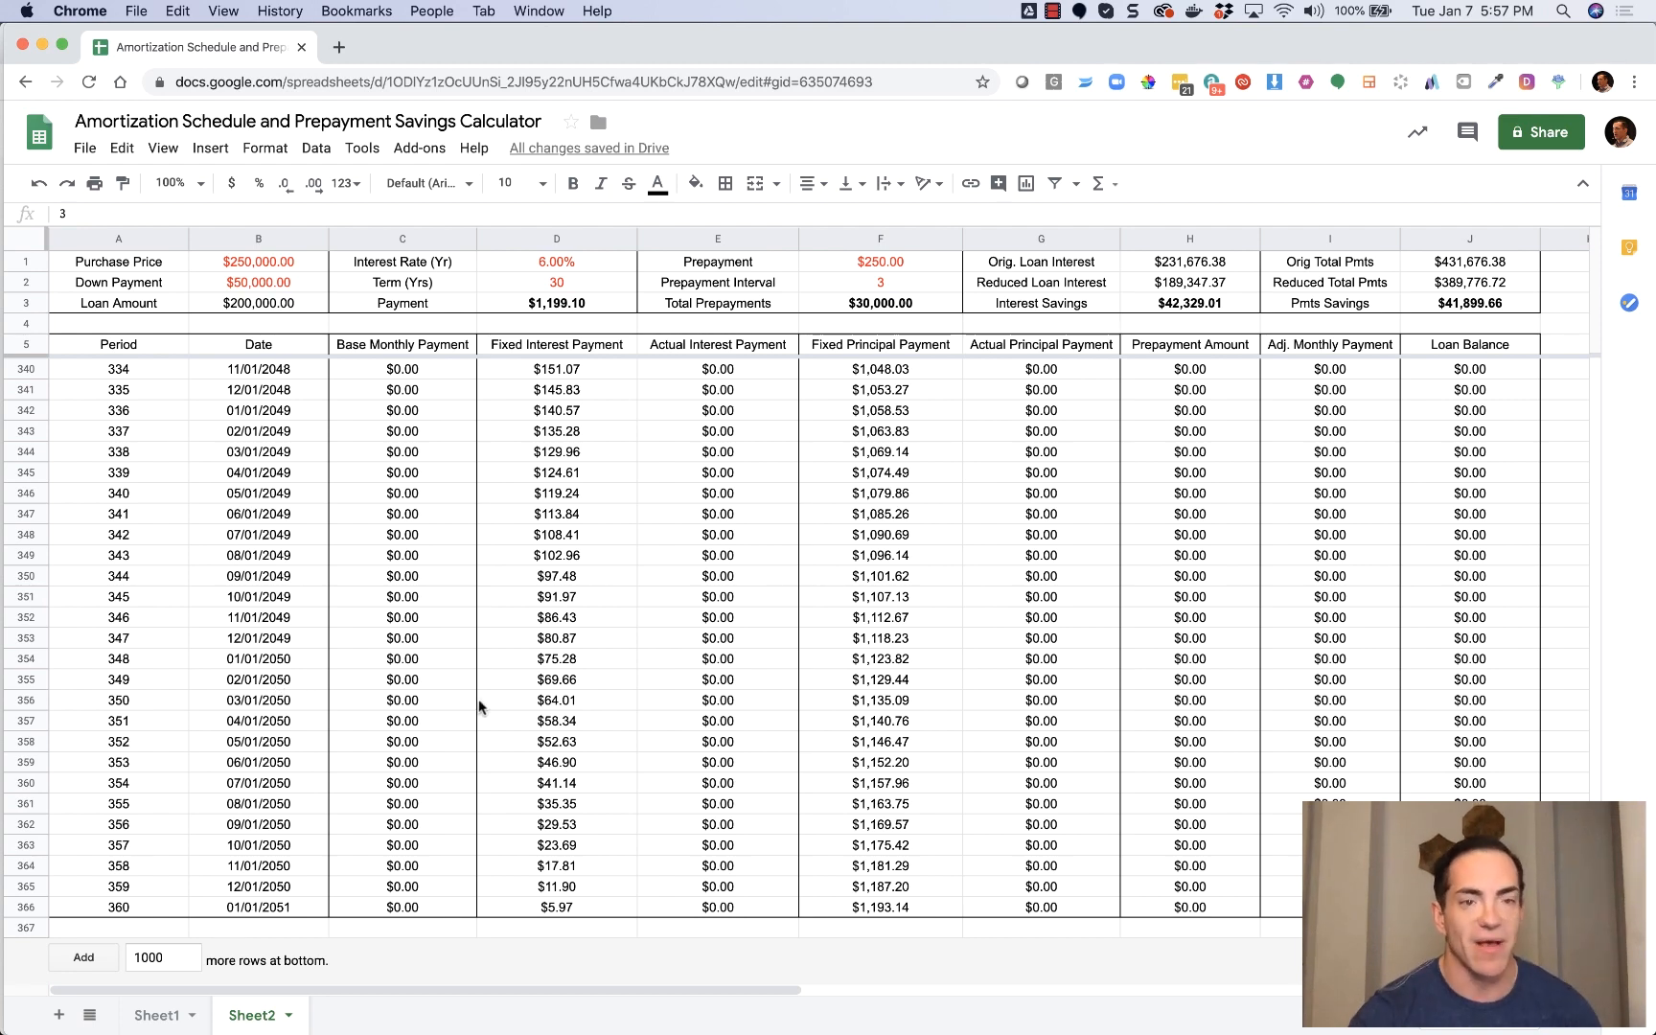
{"action": "scroll", "coordinate": [506, 649], "scroll_direction": "up", "scroll_amount": 5}
{"action": "scroll", "coordinate": [506, 652], "scroll_direction": "up", "scroll_amount": 6}
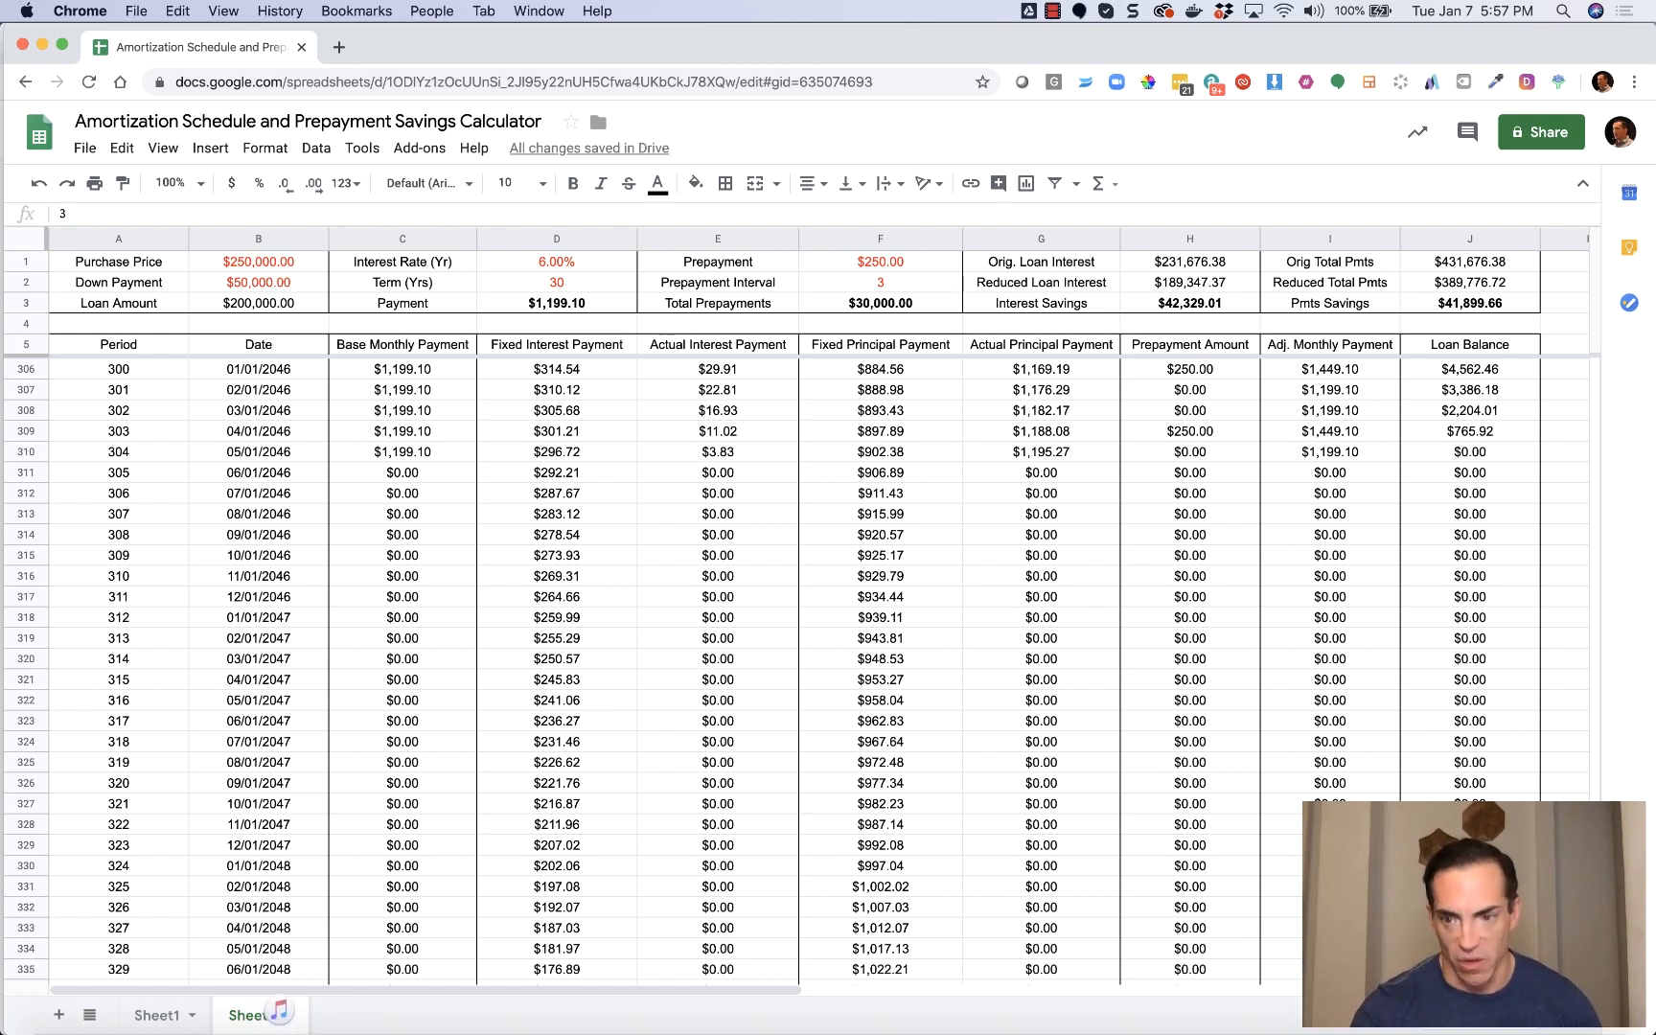
{"action": "left_click_drag", "start_coordinate": [1595, 752], "coordinate": [1599, 350]}
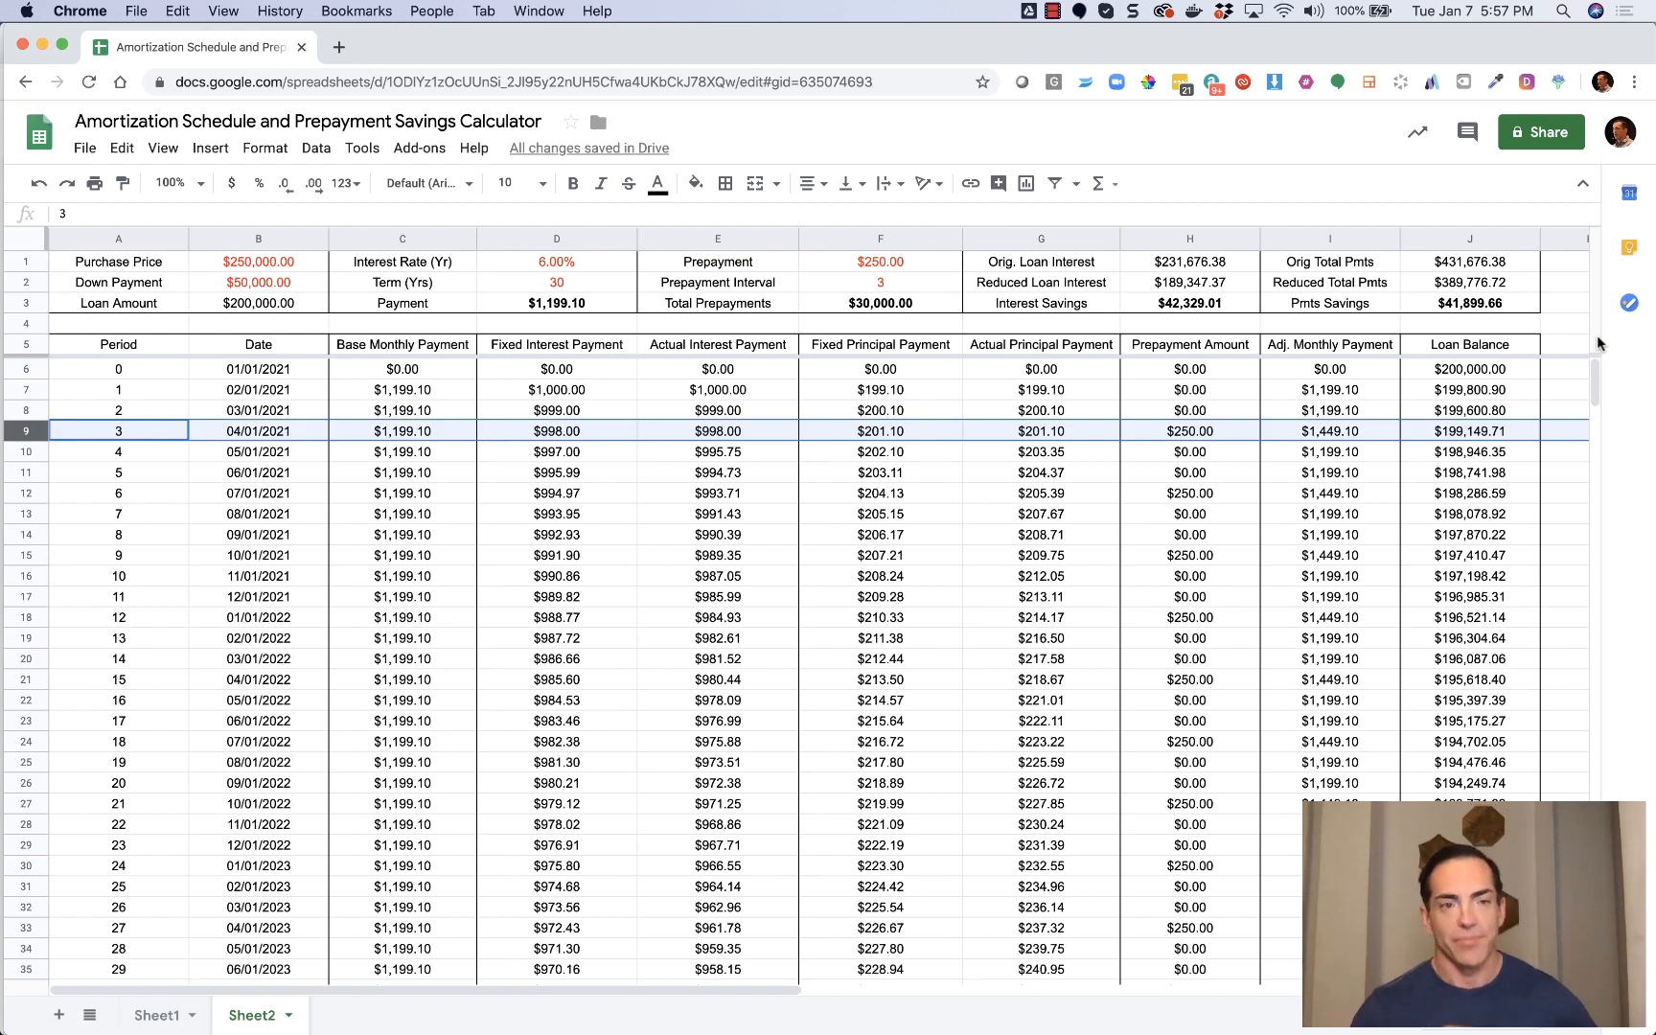
Set the Prepayment in F1 to 1000 and the Prepayment Interval in F2 to 12.
{"action": "left_click", "coordinate": [911, 264]}
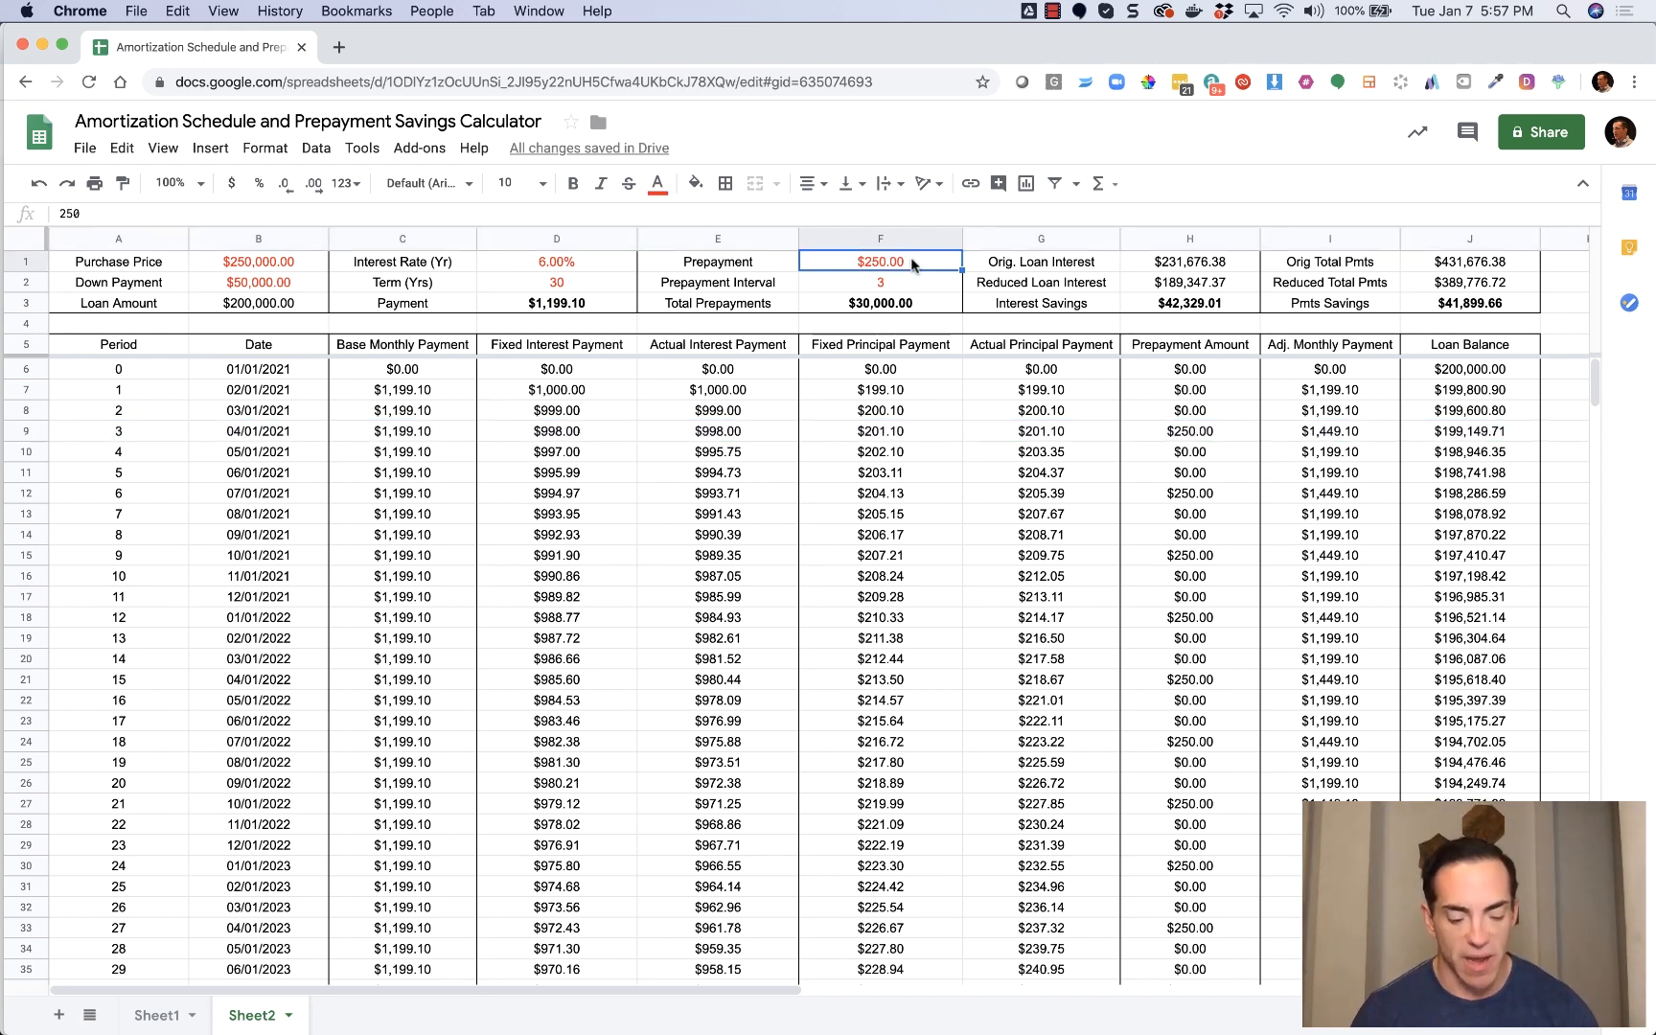
{"action": "type", "text": "1000"}
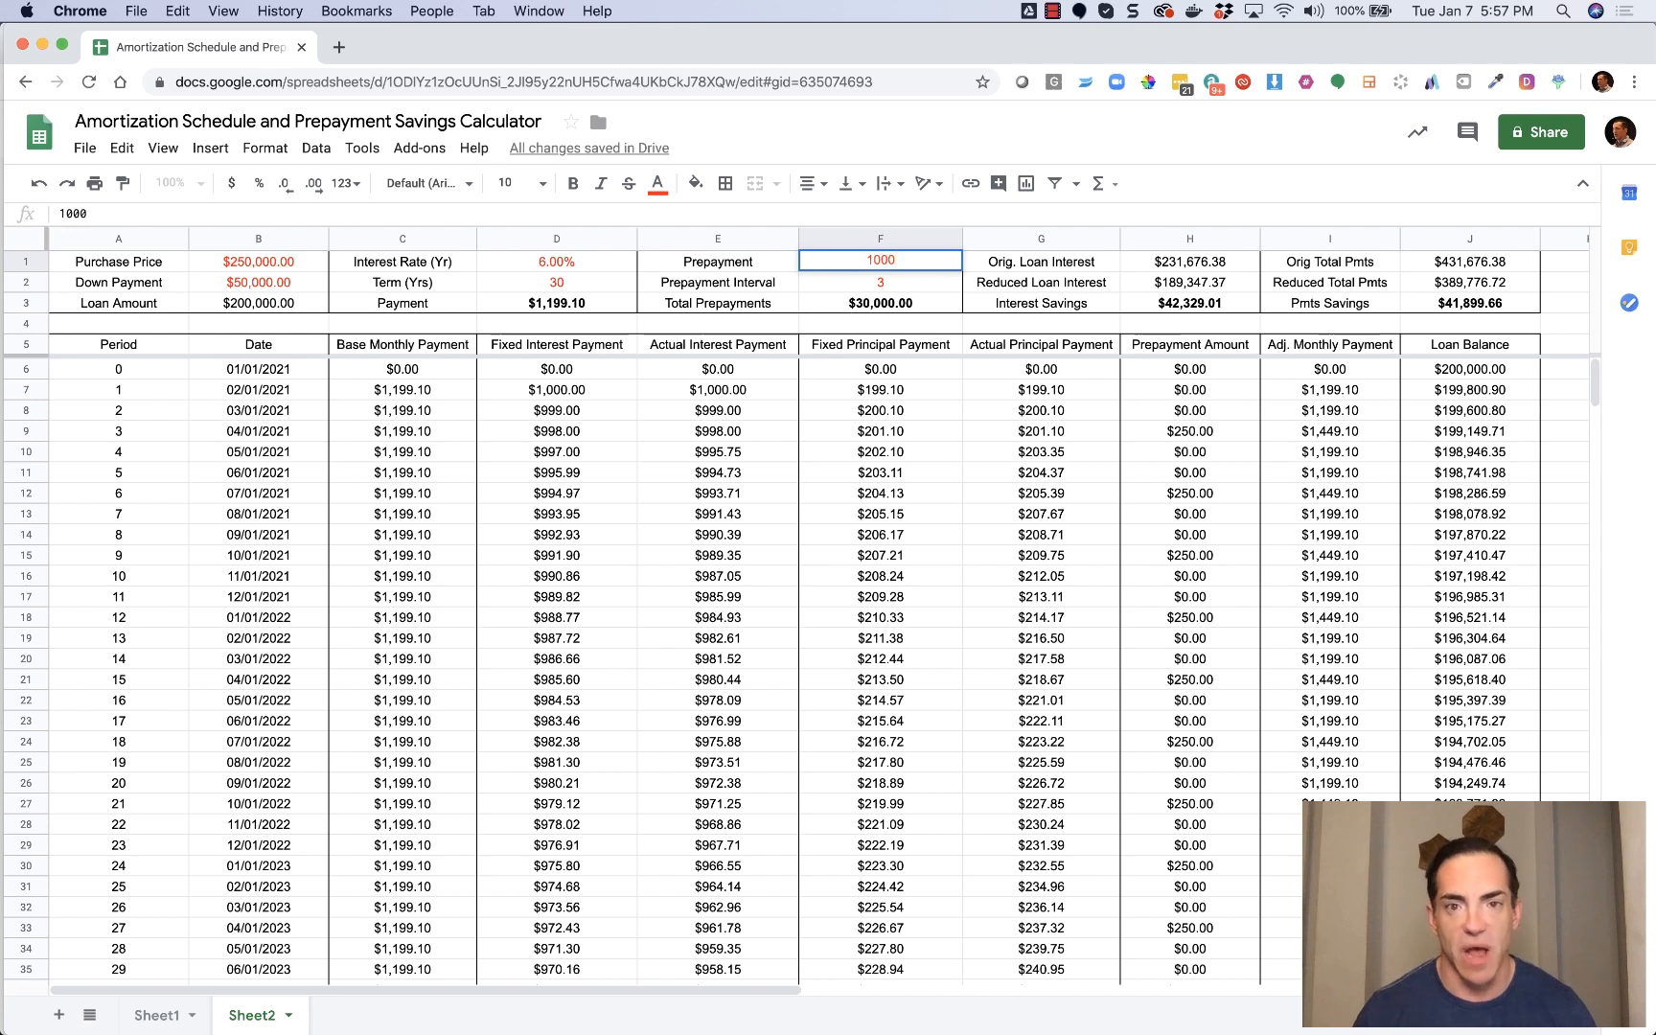
{"action": "key", "text": "Return"}
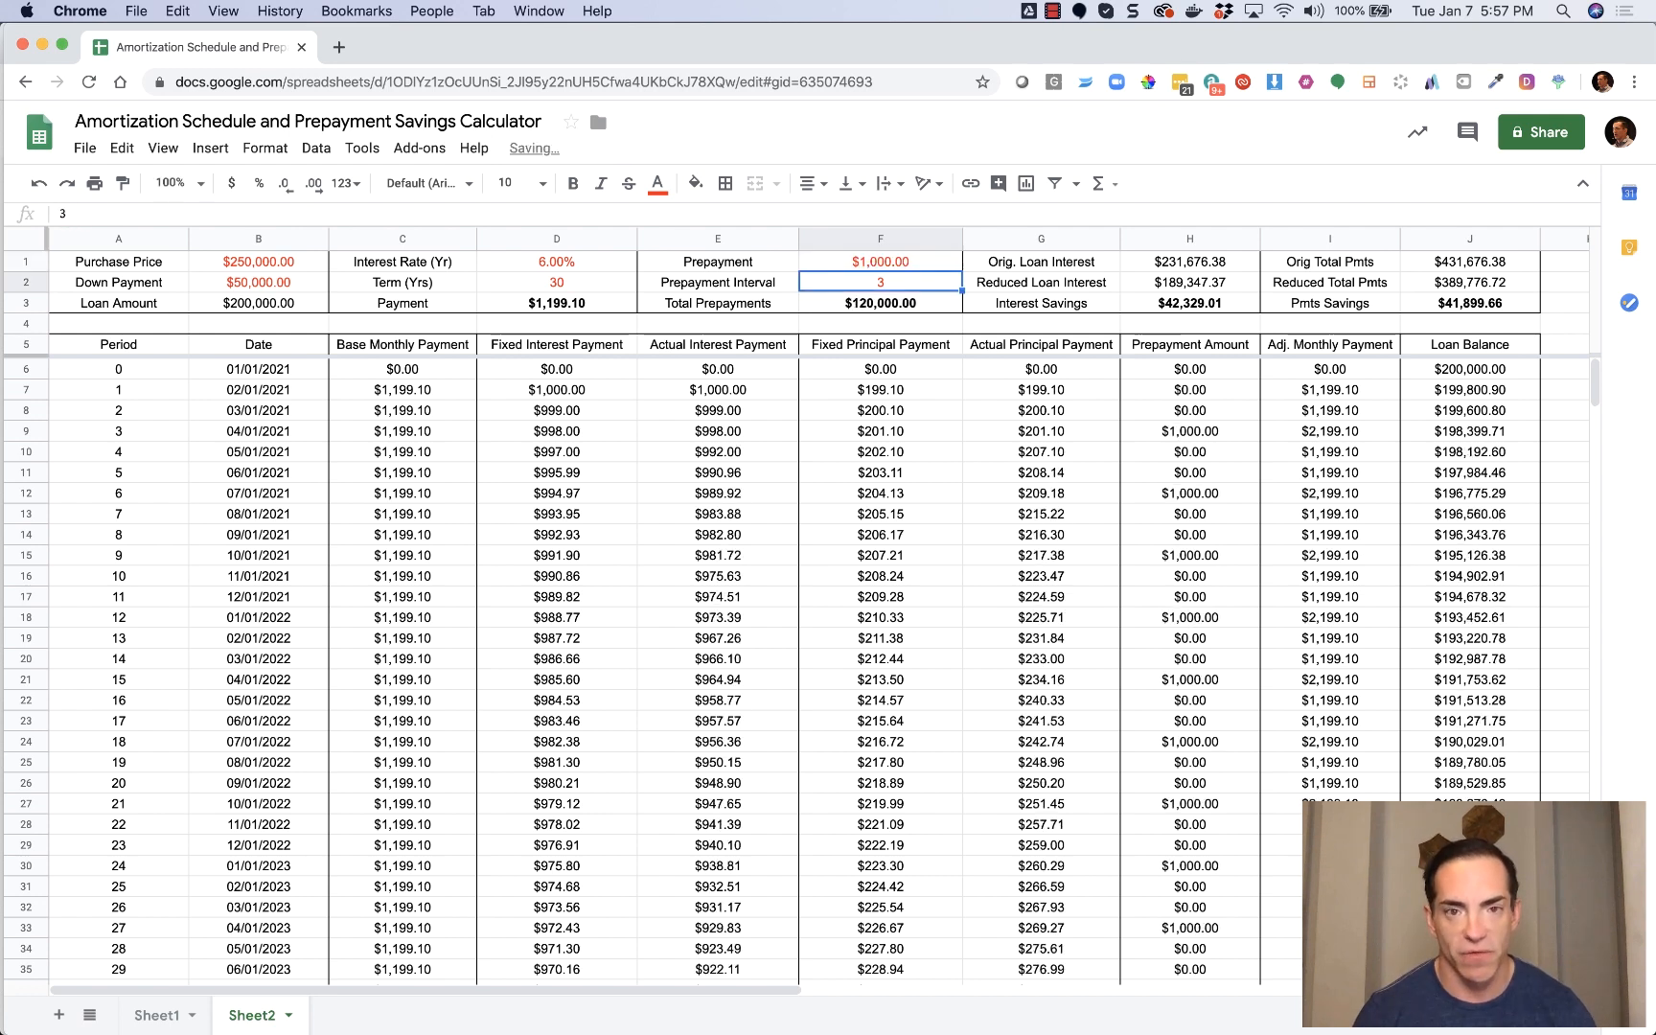
{"action": "type", "text": "12"}
{"action": "key", "text": "Return"}
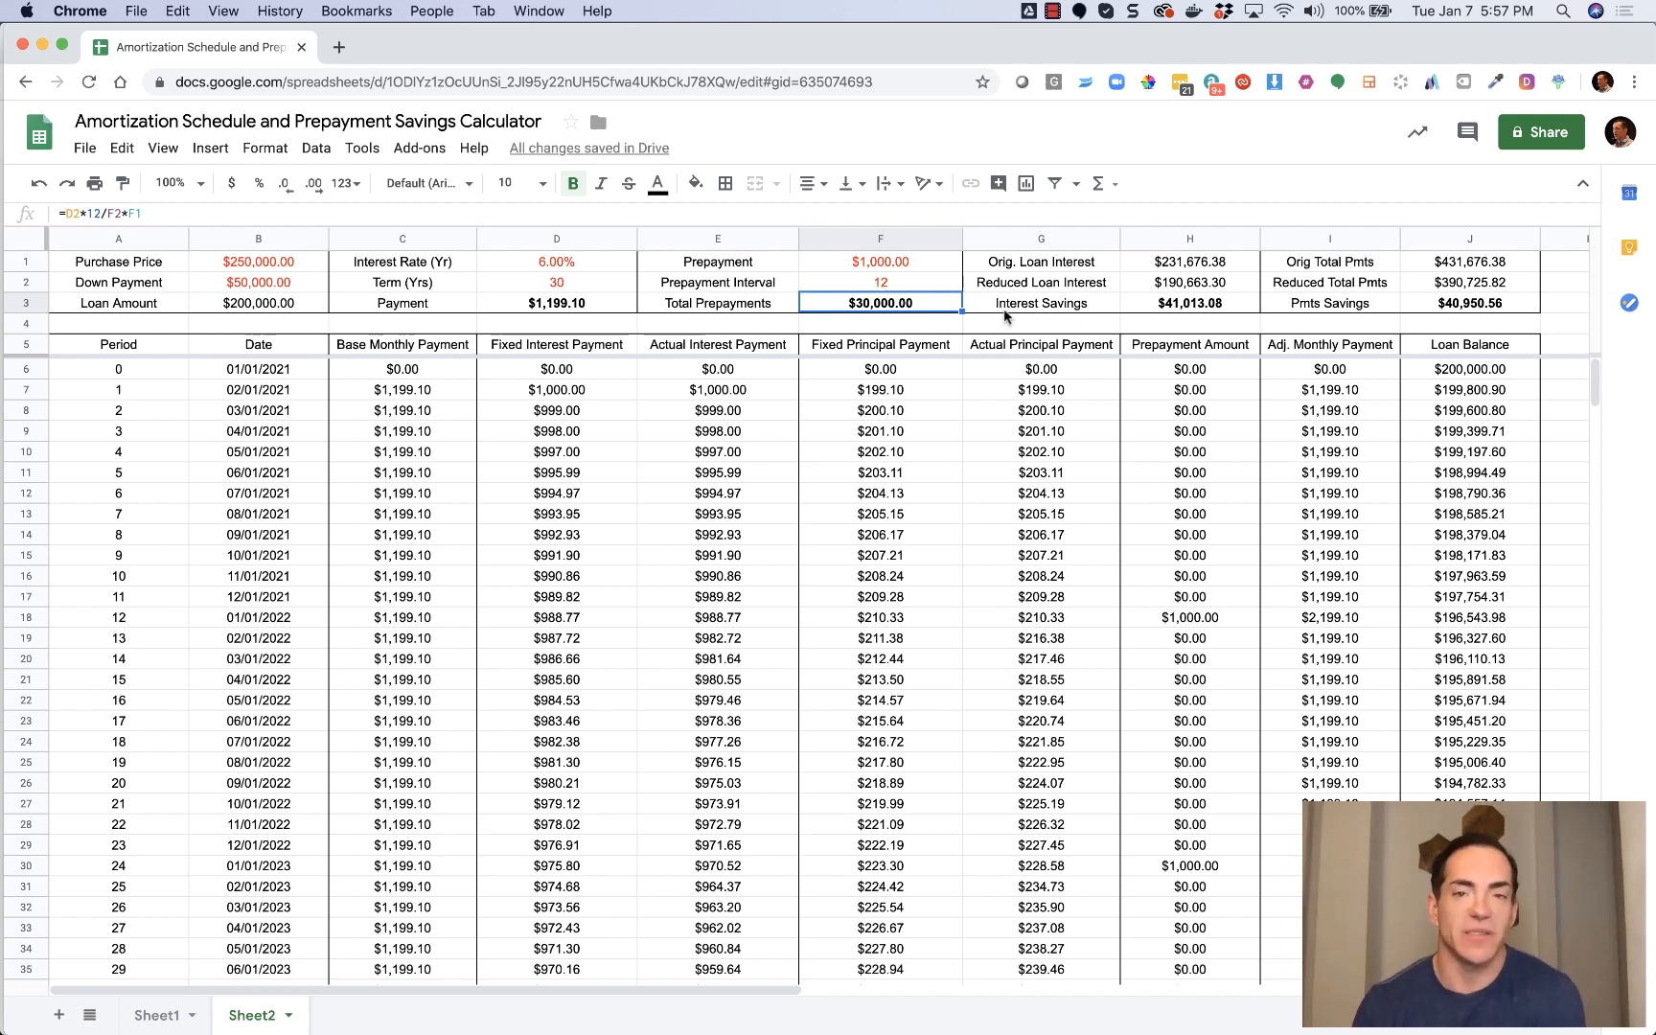
Set the Prepayment in F1 to 100 and the Prepayment Interval in F2 to 1.
{"action": "left_click", "coordinate": [905, 256]}
{"action": "type", "text": "100"}
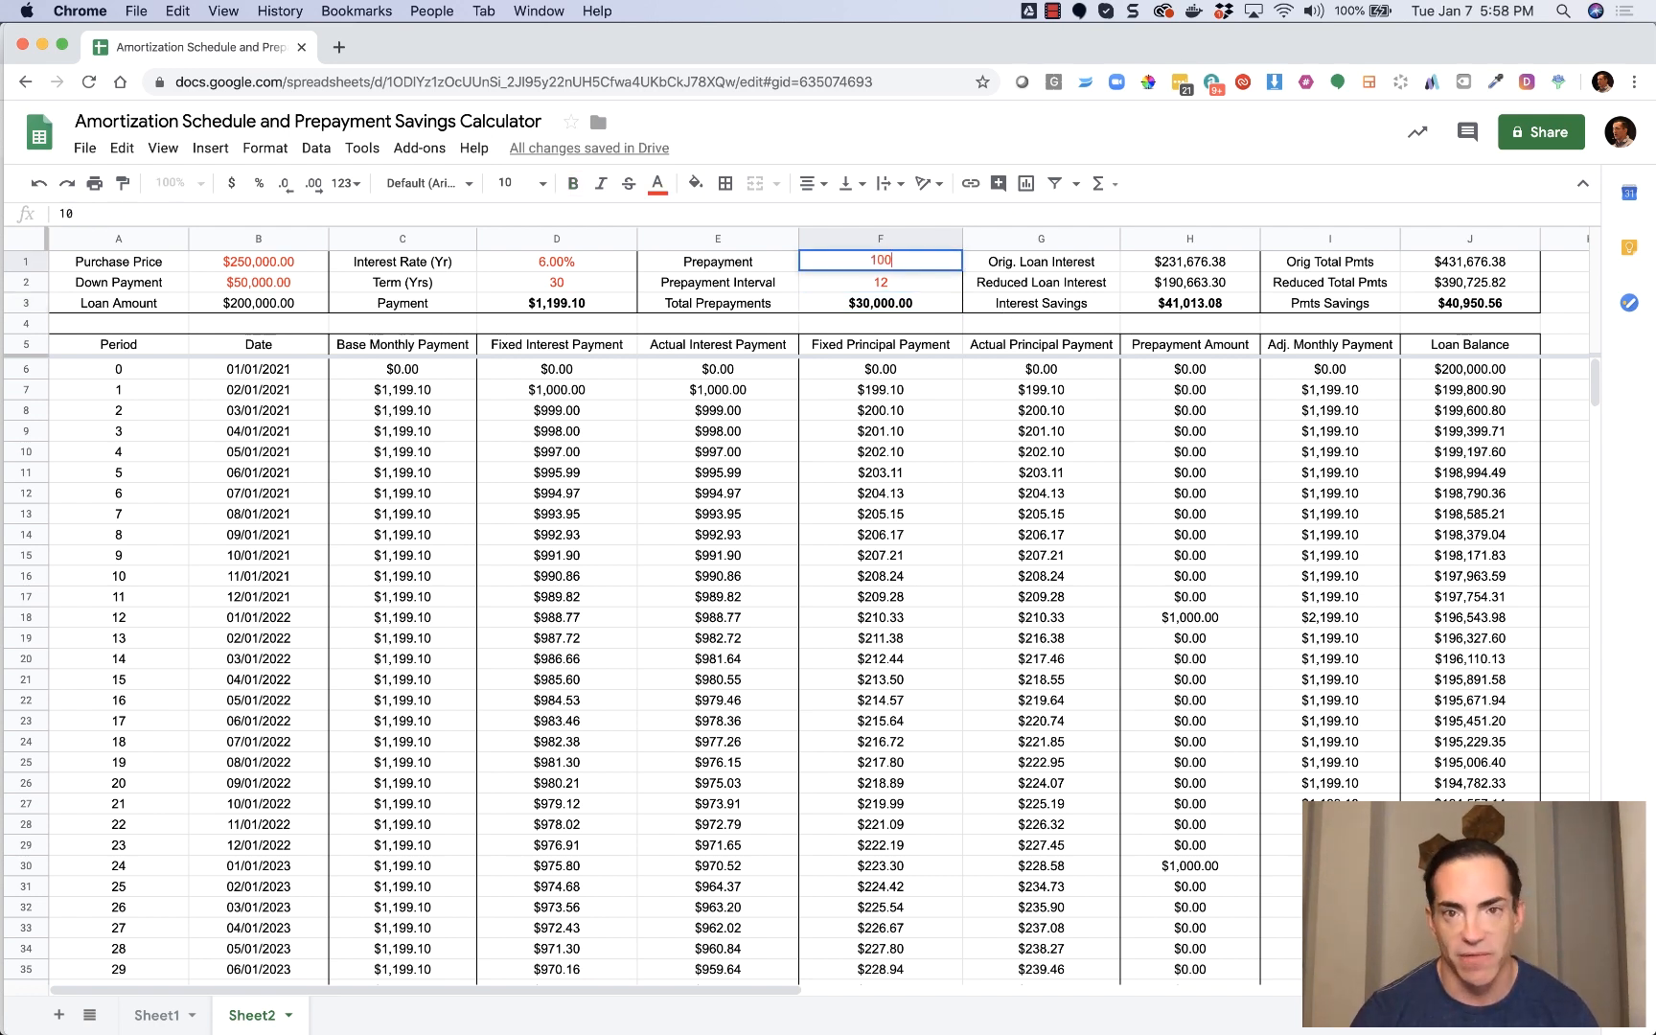
{"action": "type", "text": ".0"}
{"action": "key", "text": "BackSpace"}
{"action": "key", "text": "Return"}
{"action": "type", "text": "1"}
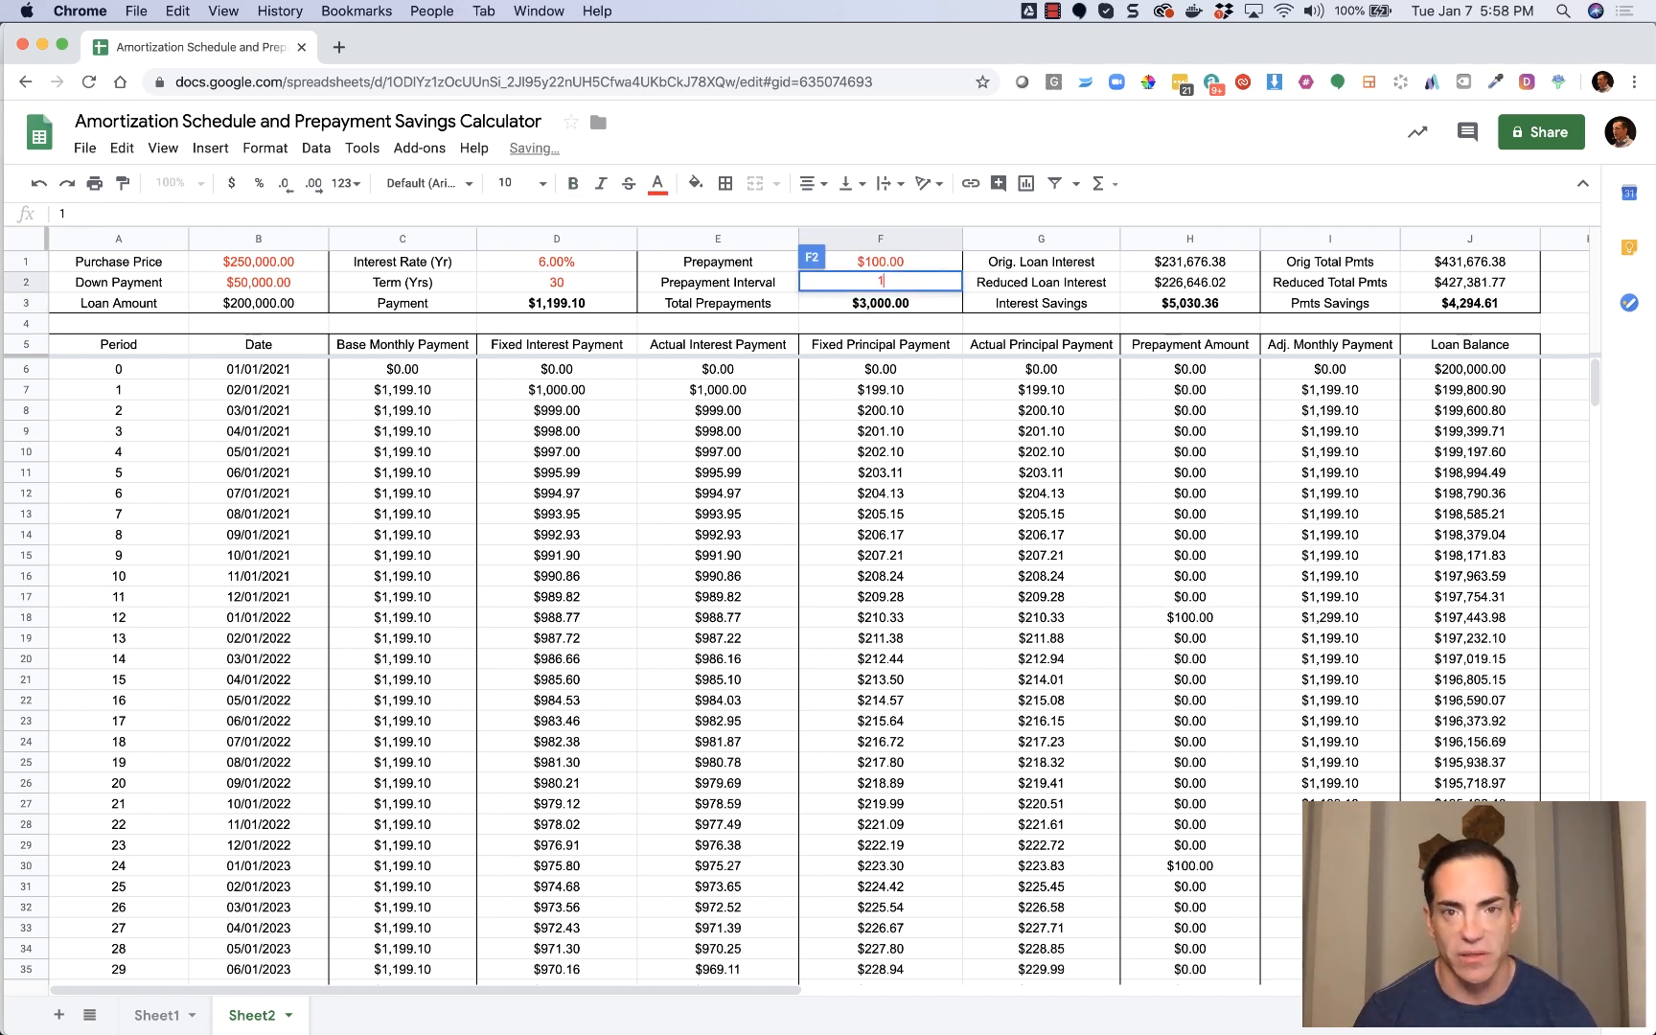
{"action": "key", "text": "Return"}
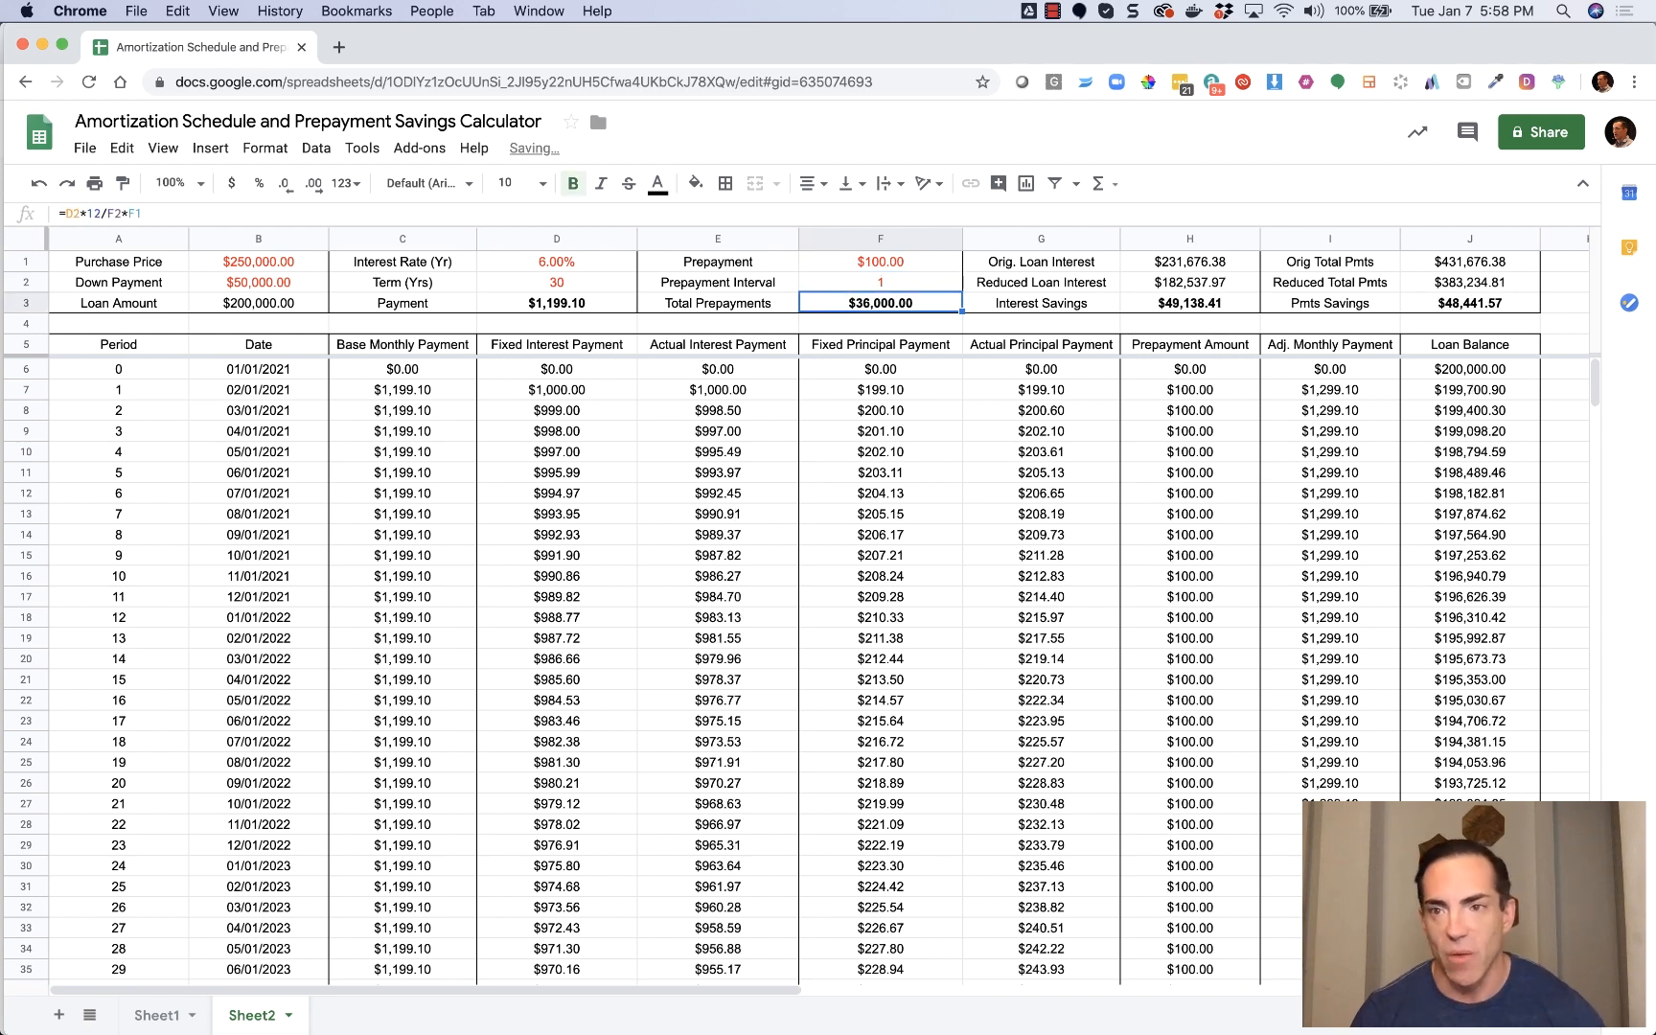